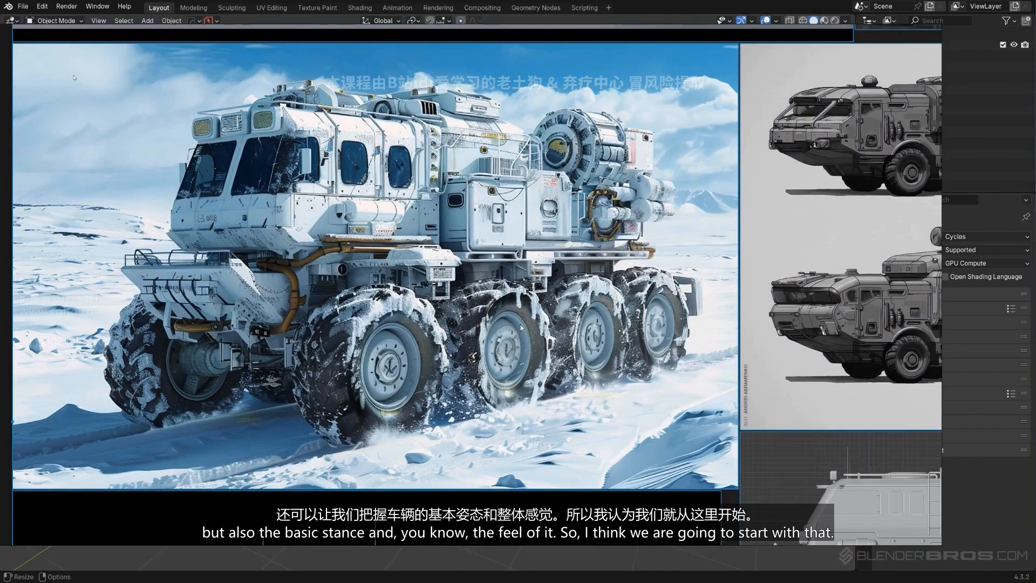
Examine the tire reference photos on the image board, including the single chunky tire on a white background
scroll(521, 328, down, 4)
scroll(464, 302, up, 3)
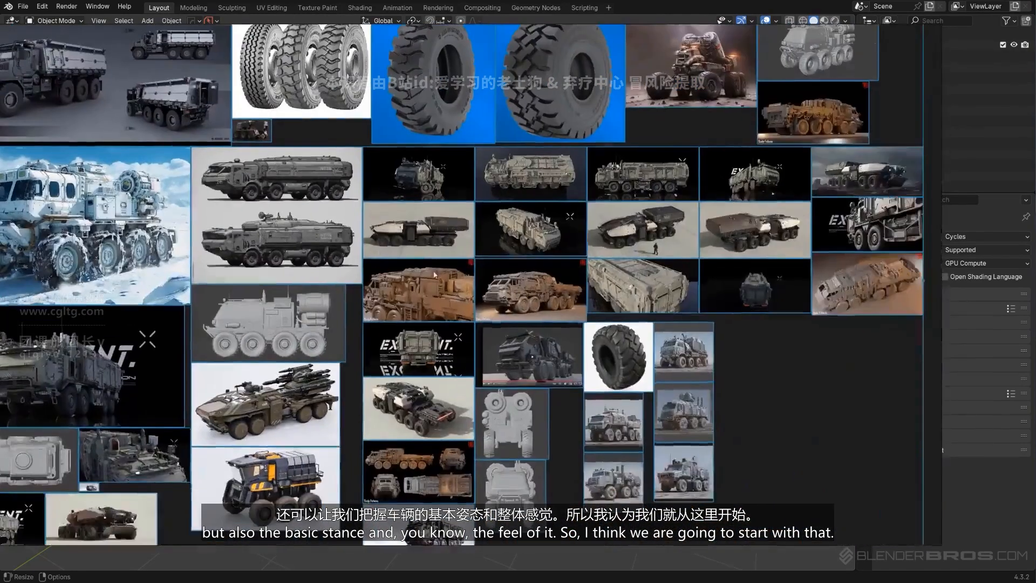
scroll(612, 358, up, 3)
middle_drag(615, 353, 512, 325)
scroll(545, 319, down, 3)
middle_drag(418, 160, 492, 274)
middle_drag(599, 474, 531, 288)
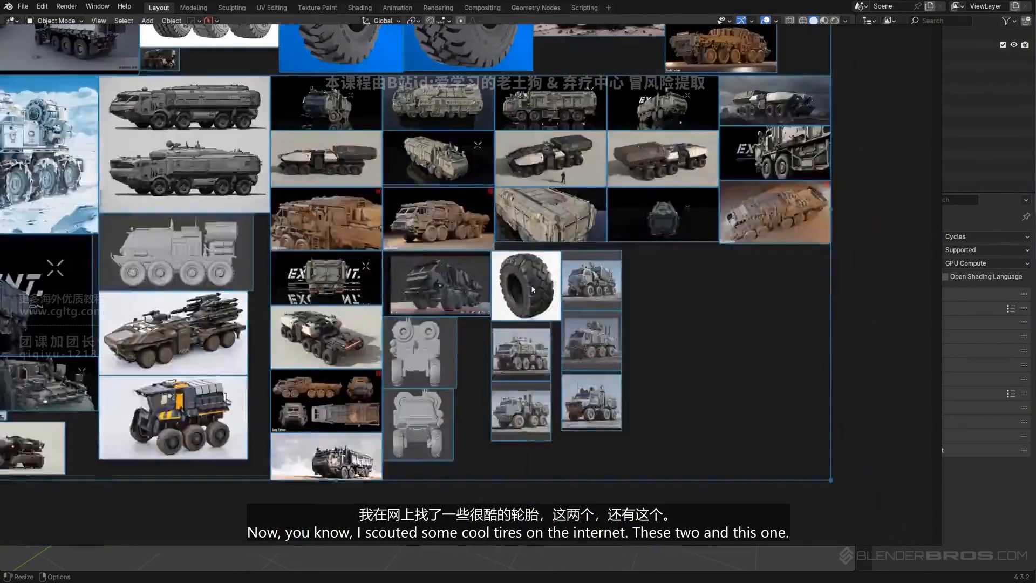
scroll(533, 289, up, 7)
middle_drag(485, 252, 500, 300)
middle_drag(582, 258, 523, 226)
scroll(399, 225, down, 6)
middle_drag(387, 249, 435, 317)
scroll(435, 318, up, 5)
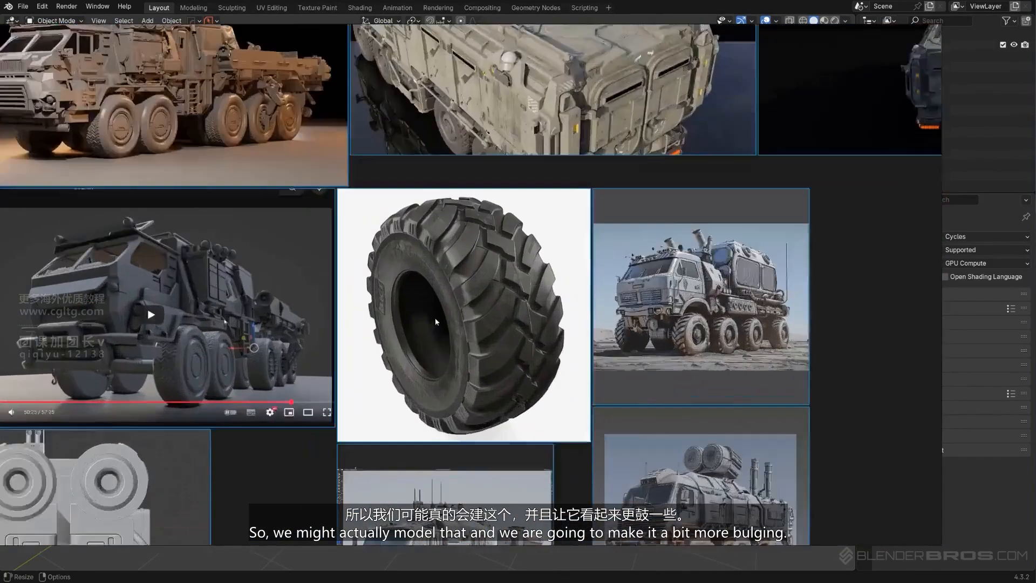
Examine the tires and wheel rims of the white snow truck in the reference image
scroll(410, 264, down, 5)
middle_drag(159, 203, 648, 238)
middle_drag(258, 267, 863, 362)
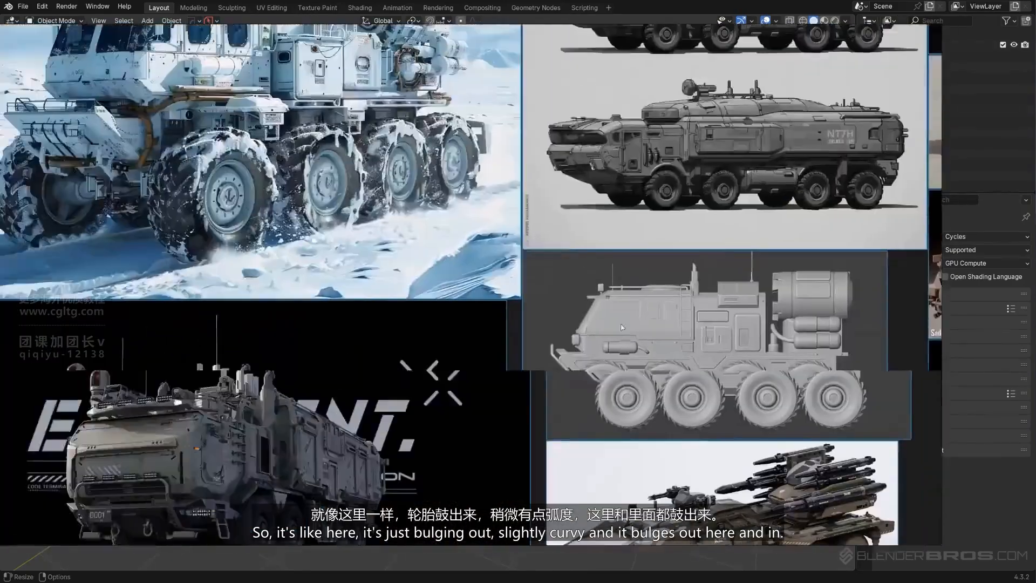
middle_drag(135, 124, 432, 305)
scroll(399, 301, up, 4)
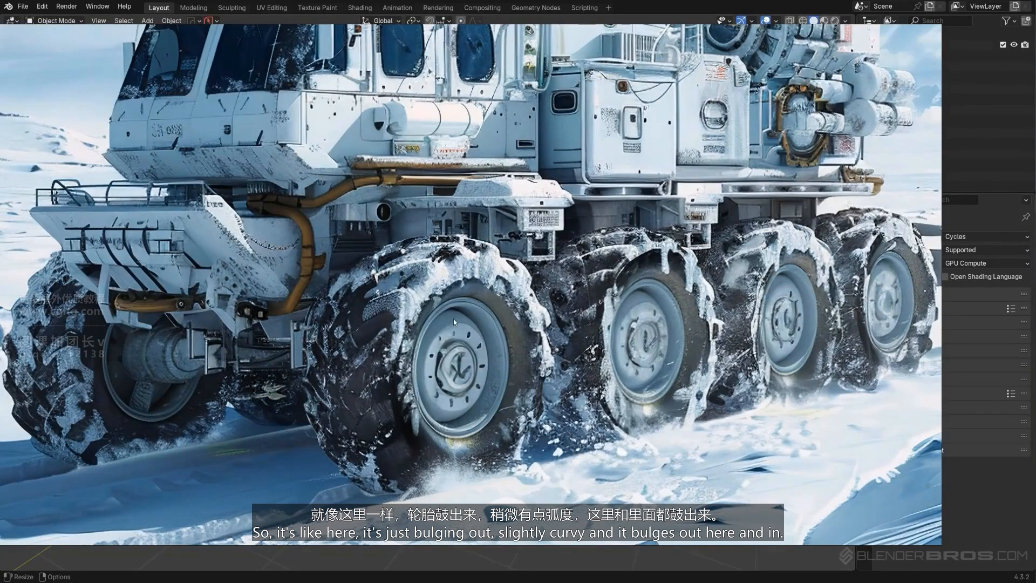
scroll(461, 381, up, 2)
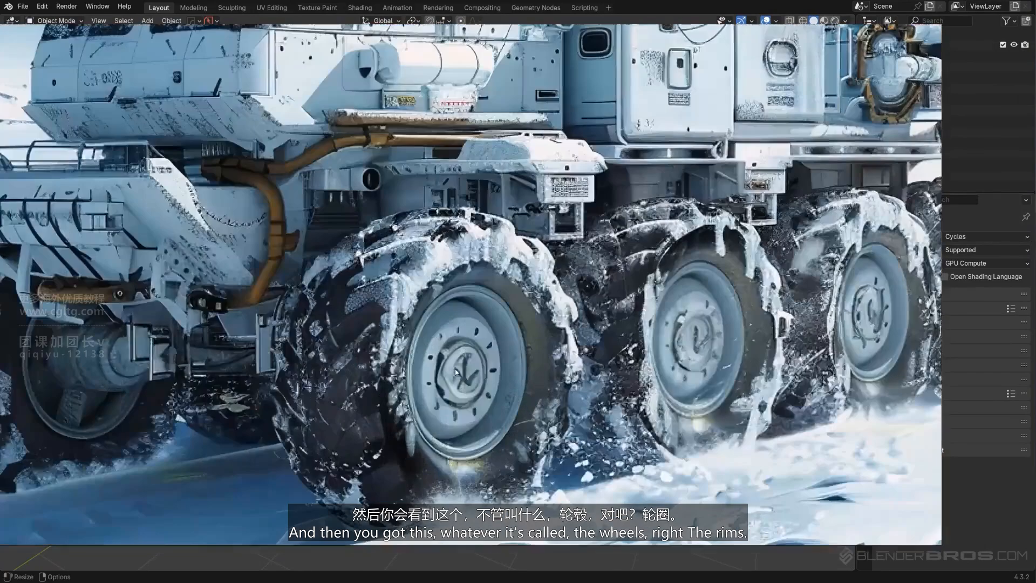
scroll(545, 341, down, 6)
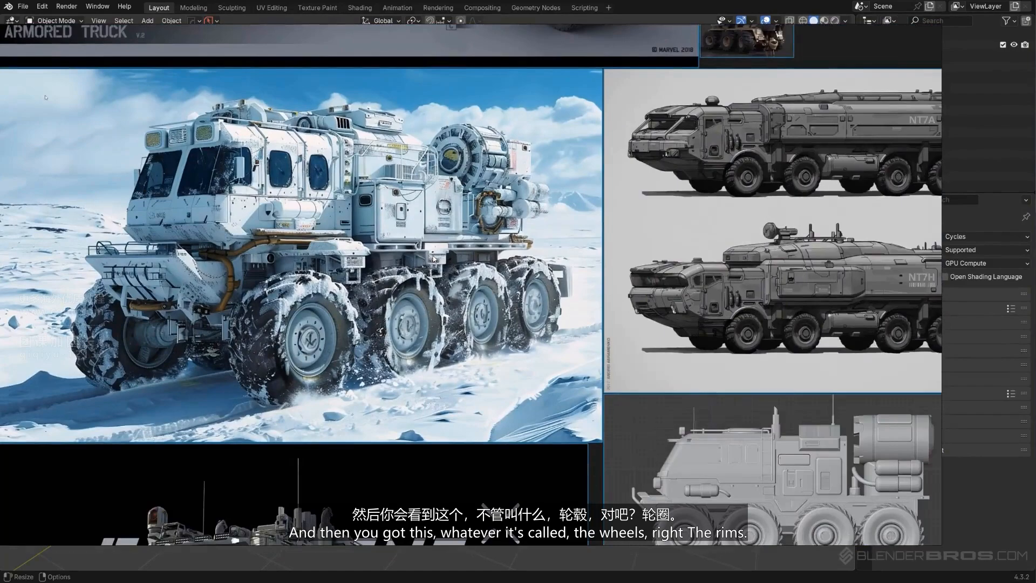
scroll(286, 375, up, 6)
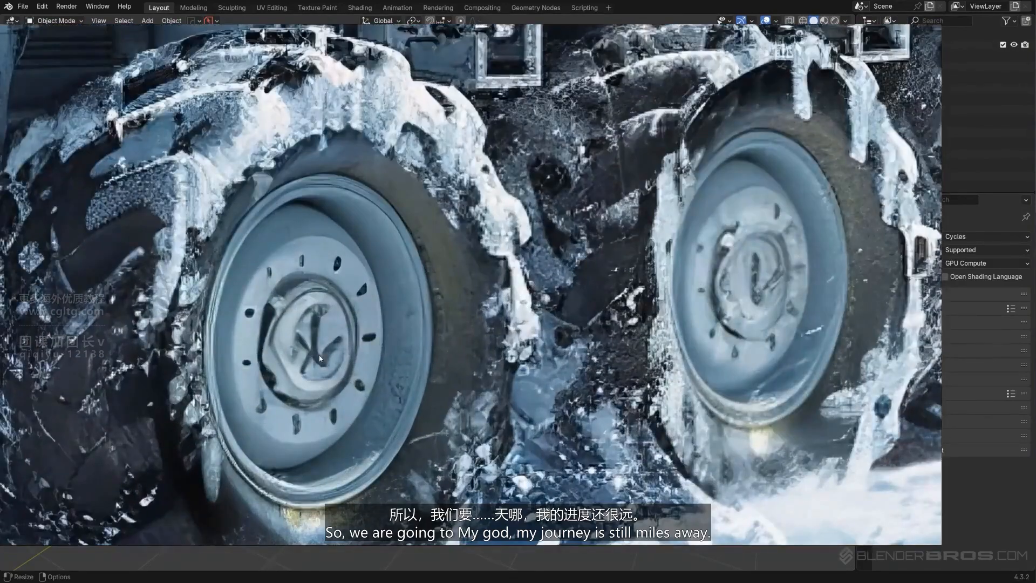
scroll(319, 359, up, 2)
scroll(423, 251, up, 1)
scroll(273, 327, up, 3)
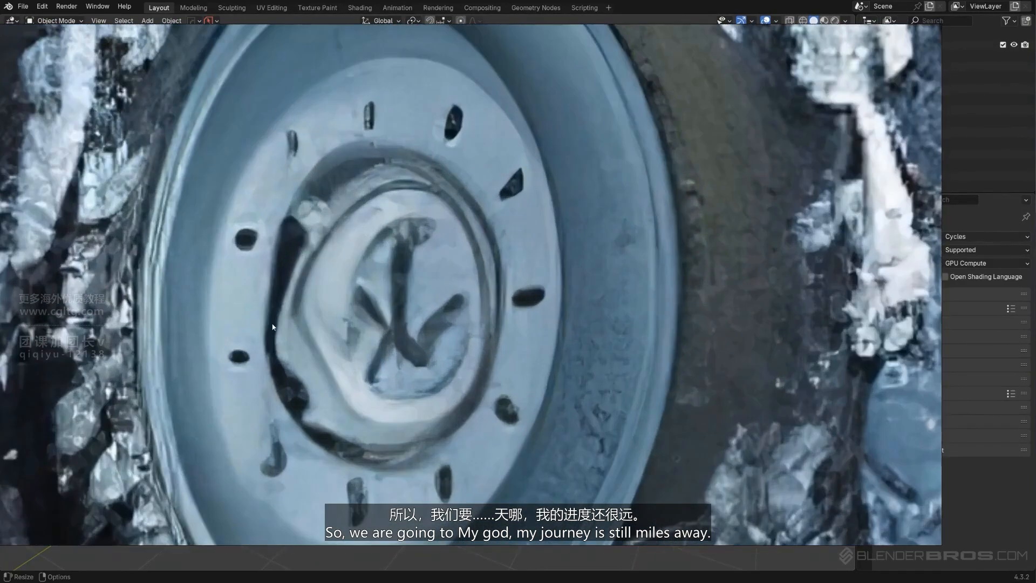
scroll(444, 385, down, 12)
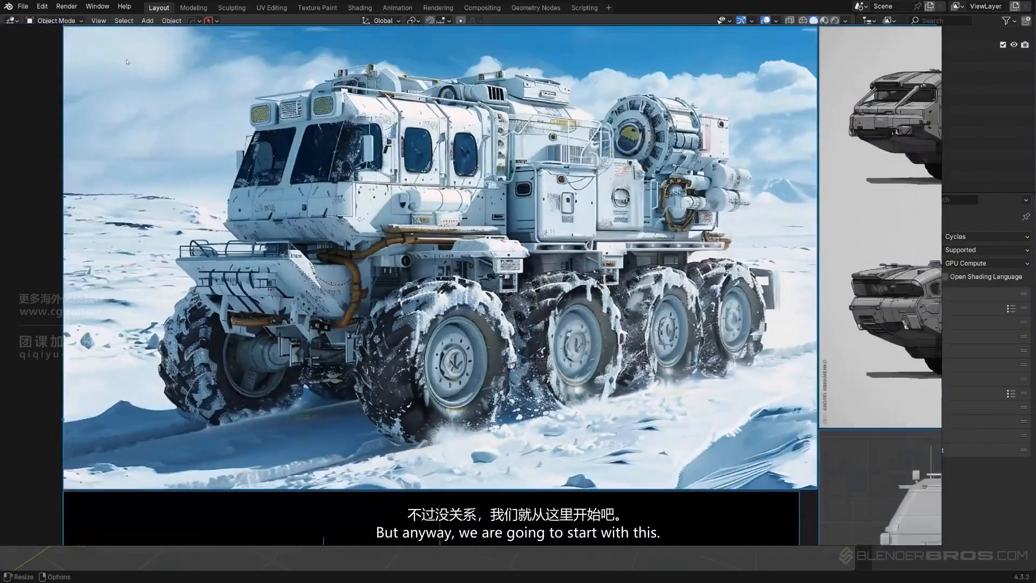
Look over the whole reference board and the truck images around the chunky tire photo
scroll(432, 285, down, 8)
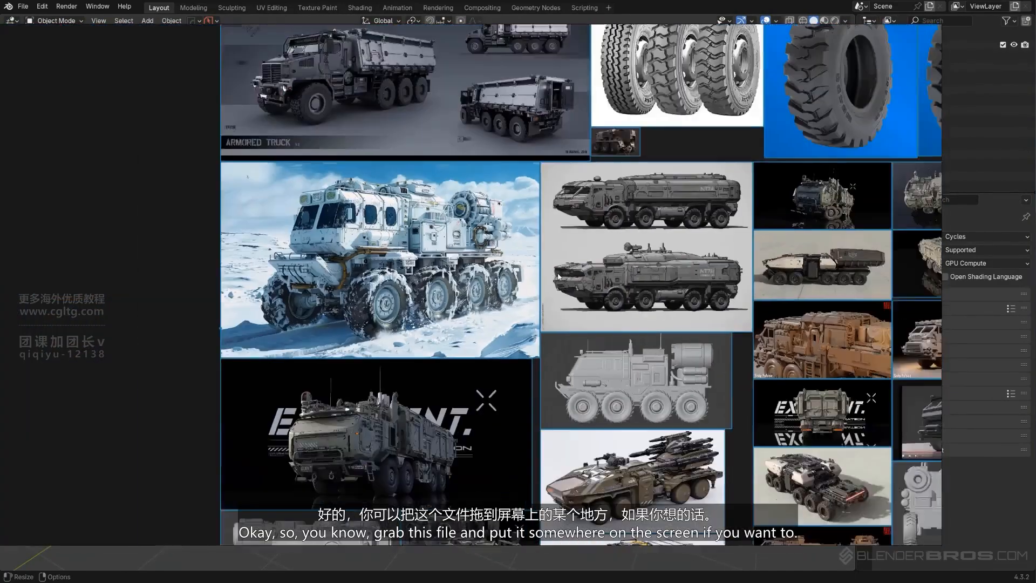
scroll(551, 284, up, 2)
scroll(531, 267, down, 2)
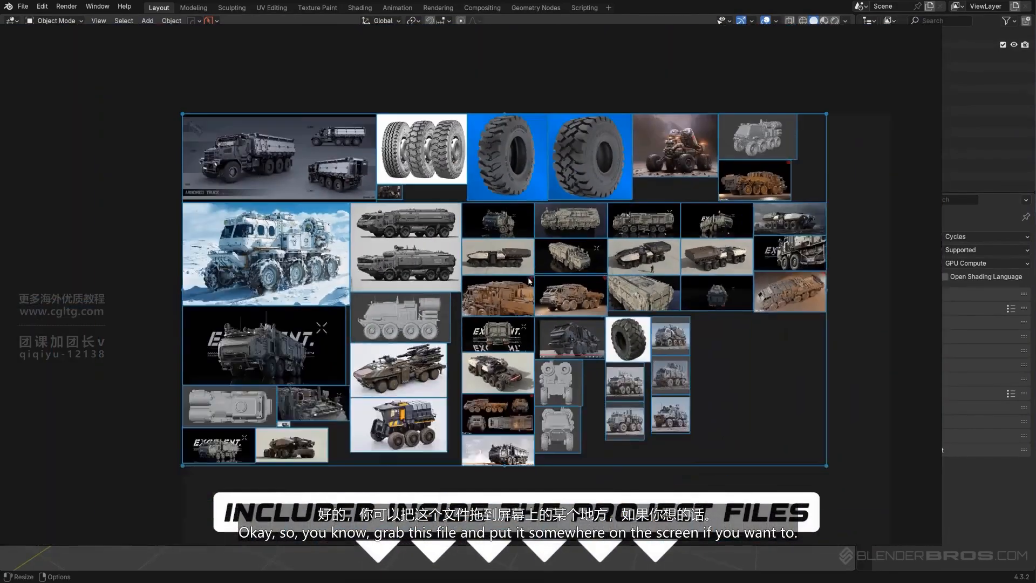
scroll(566, 289, up, 5)
scroll(589, 298, up, 3)
scroll(554, 336, down, 6)
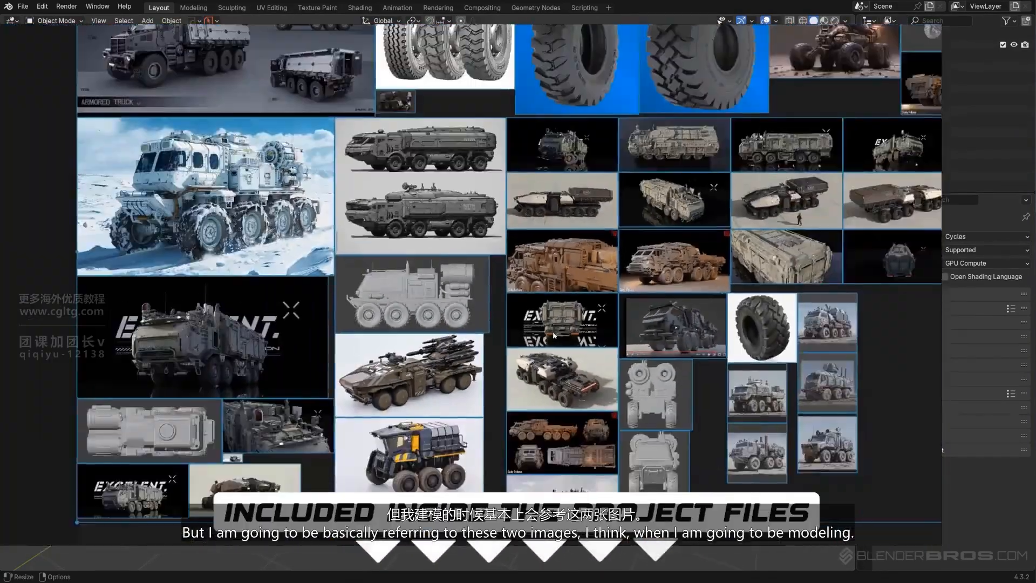
scroll(754, 329, up, 2)
Move the white-background tire photo beside the snow truck image, over the grey truck side views, and enlarge it
middle_drag(754, 330, 730, 391)
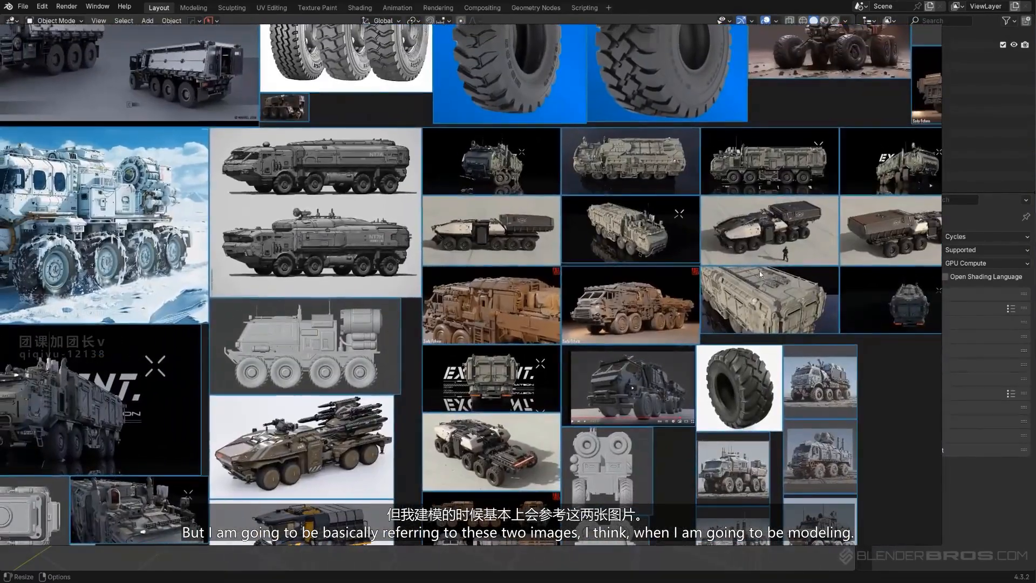
drag(718, 397, 237, 181)
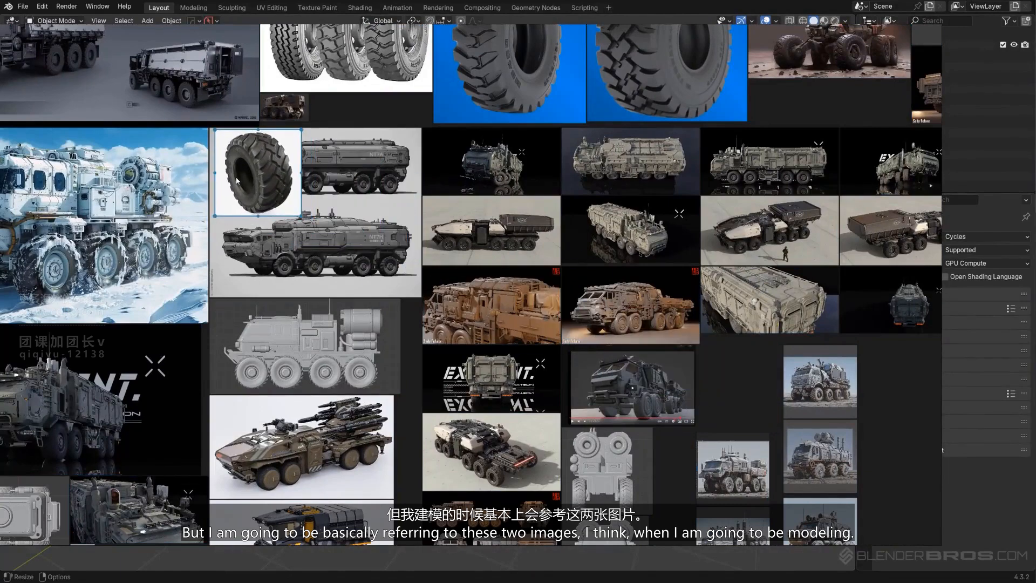
drag(300, 215, 410, 324)
scroll(412, 322, down, 1)
scroll(412, 322, up, 3)
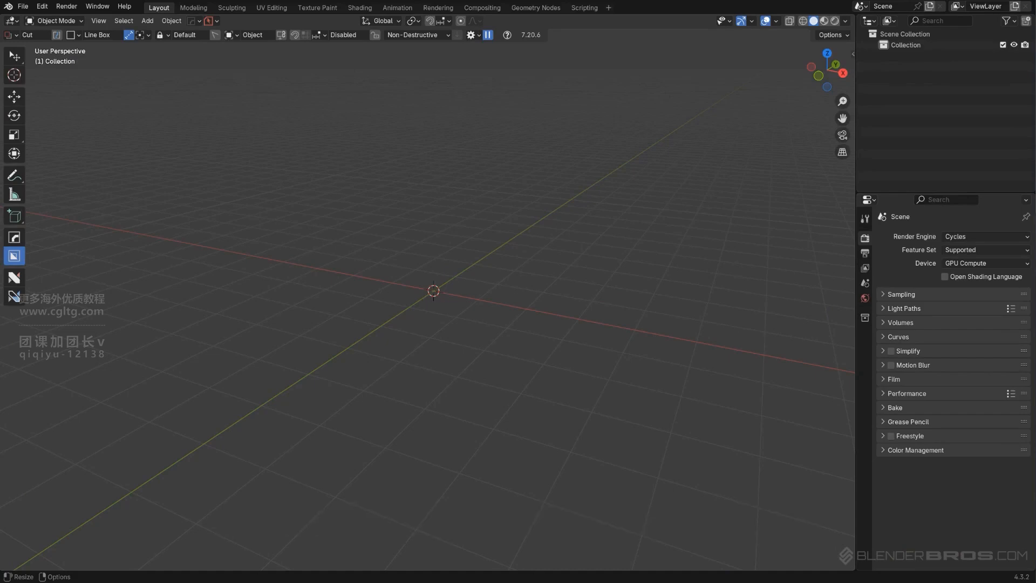
Add a mesh plane at the origin of the empty scene
key(KP_3)
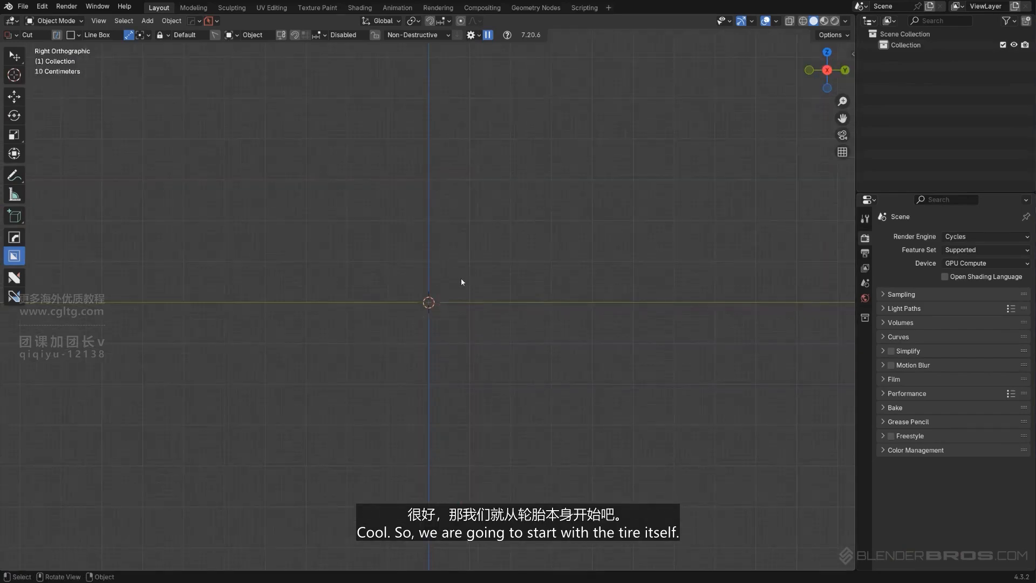
scroll(461, 264, up, 2)
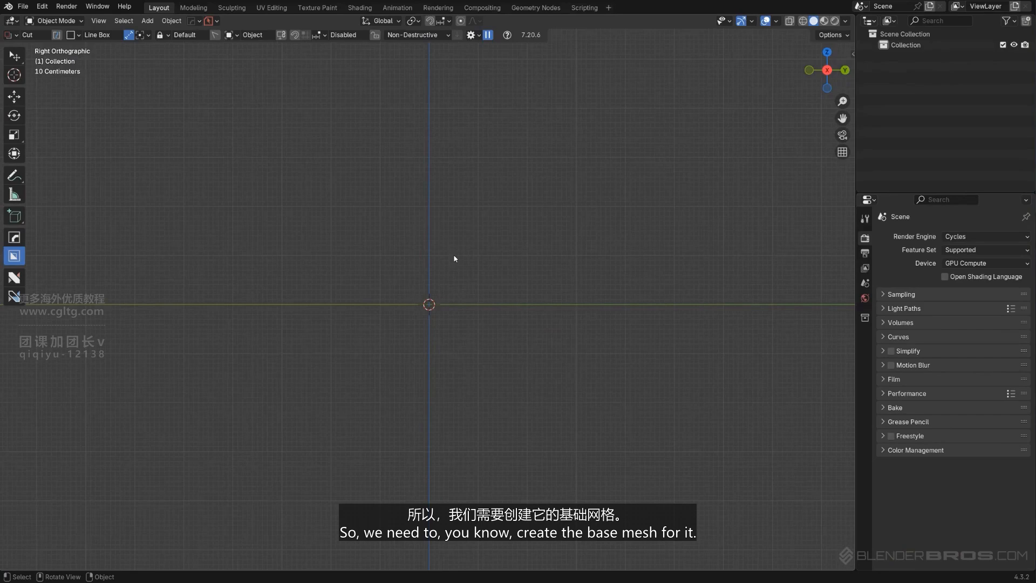
alt+middle_drag(457, 285, 442, 357)
key(w)
key(shift+a)
mouse_move(448, 285)
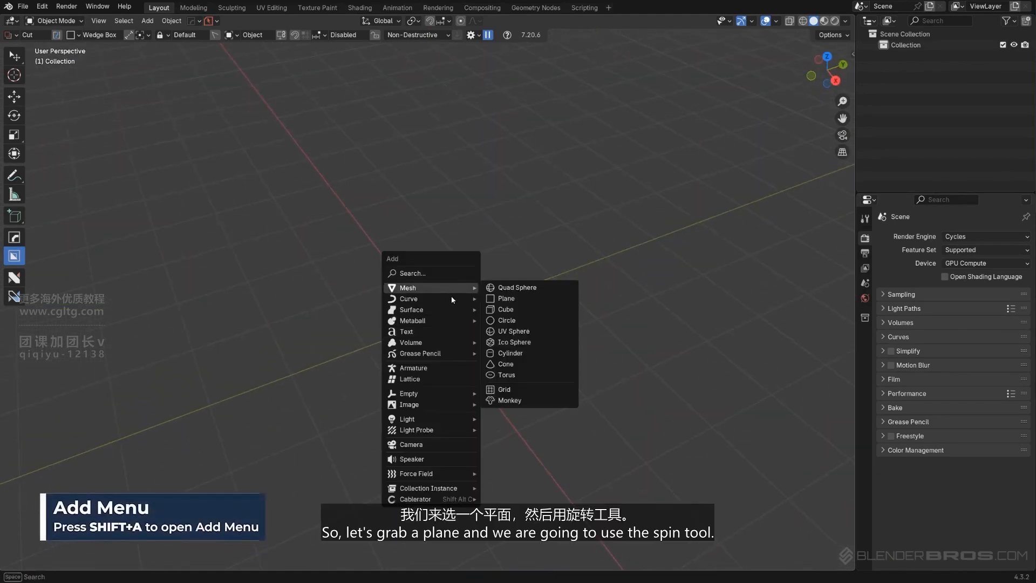
click(509, 300)
middle_drag(445, 264, 442, 280)
scroll(442, 280, up, 1)
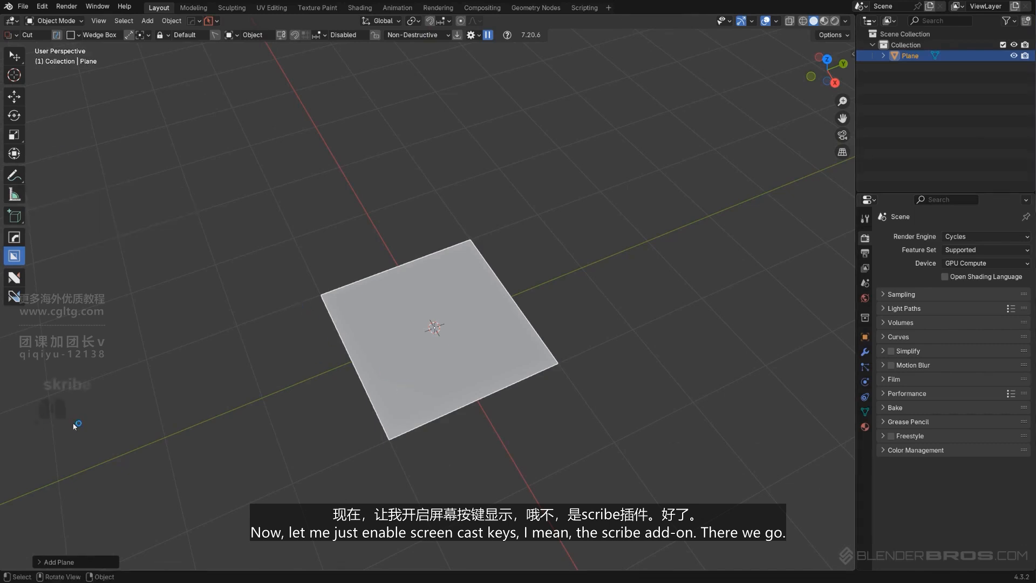
In edit mode, delete the vertices of the plane's edge on the positive Y side so only the opposite edge is left
scroll(316, 382, up, 3)
shift+middle_drag(325, 305, 328, 287)
scroll(362, 298, down, 2)
middle_drag(416, 324, 426, 357)
key(Tab)
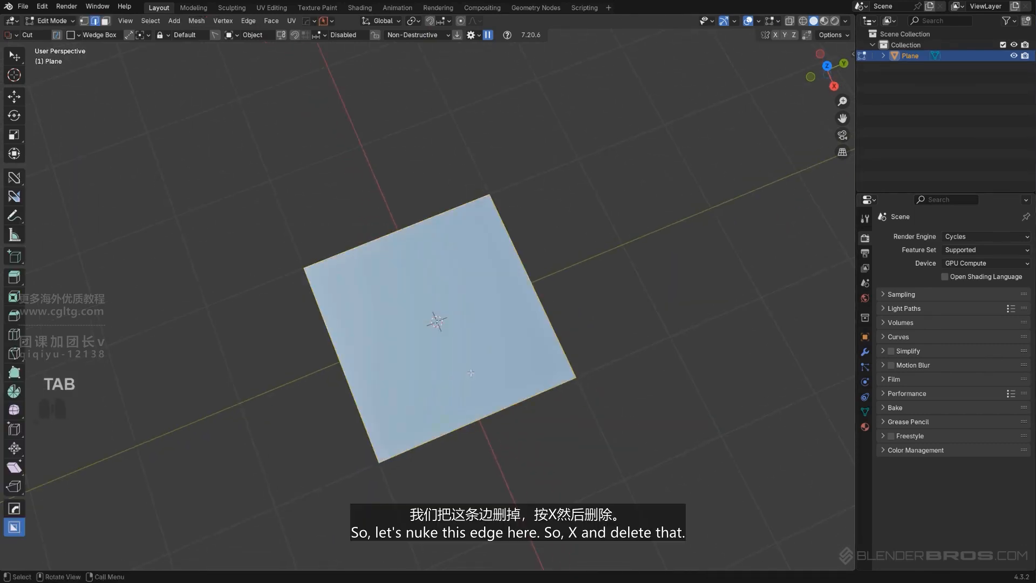
click(531, 279)
middle_drag(532, 279, 563, 282)
key(x)
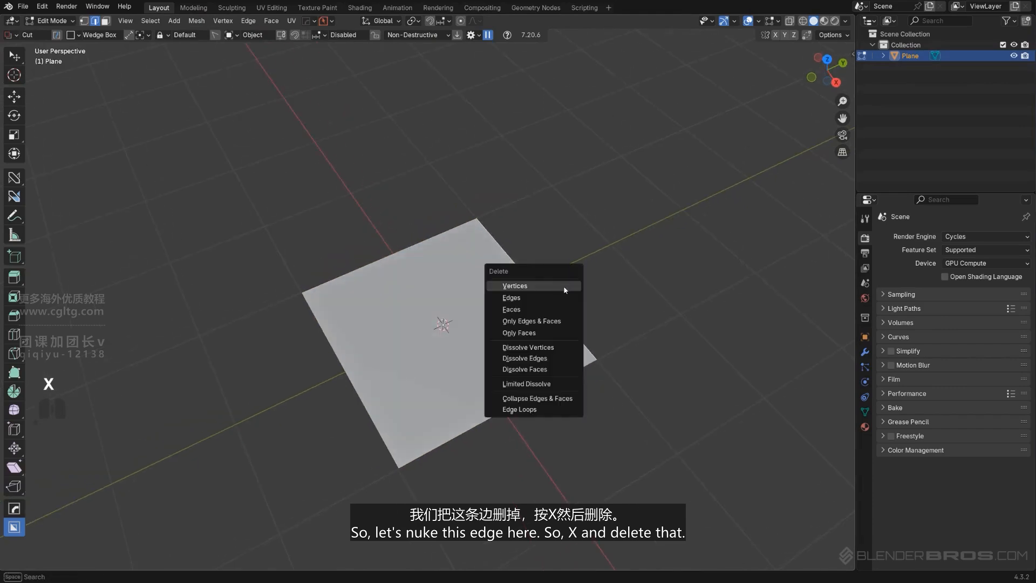
click(563, 290)
Leave and re-enter edit mode on the plane and select the remaining edge
key(Tab)
middle_drag(275, 378, 368, 269)
scroll(367, 268, up, 2)
key(Tab)
click(358, 318)
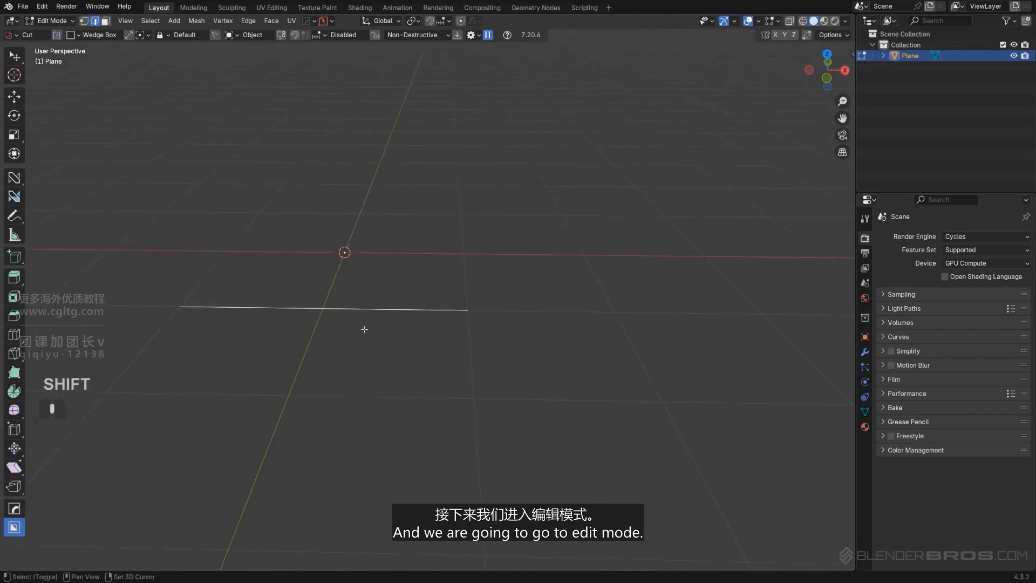
scroll(373, 344, up, 2)
shift+middle_drag(363, 328, 403, 343)
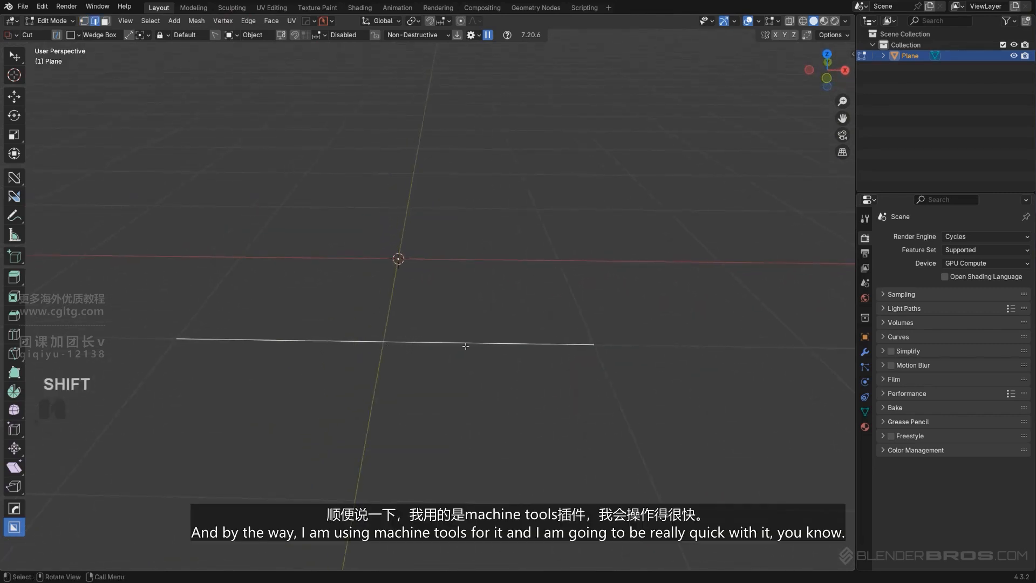
Try switching the plane between face, vertex, edge and object modes, ending in edge mode
key(Tab)
key(Tab)
key(Tab)
key(Tab)
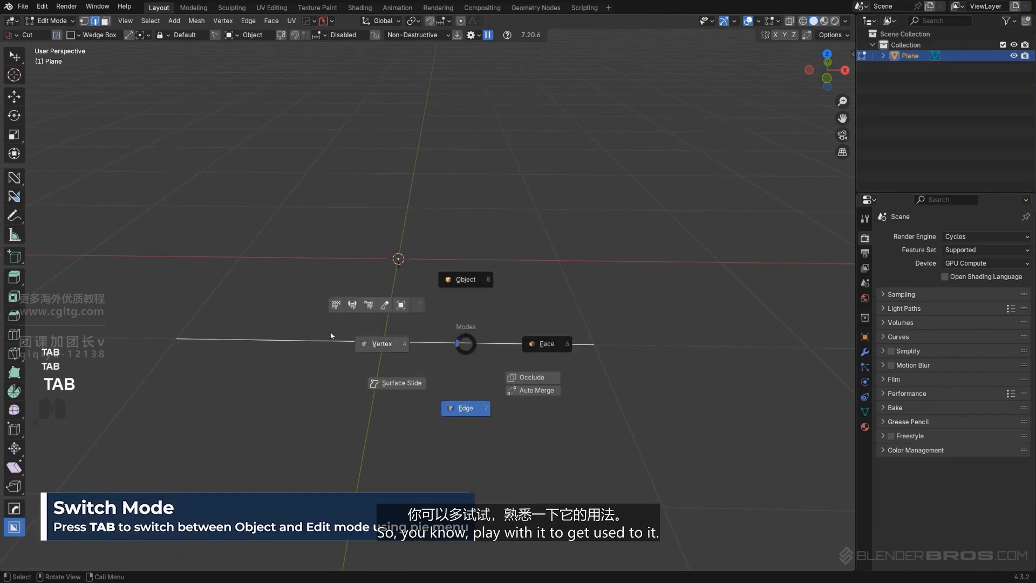
click(540, 344)
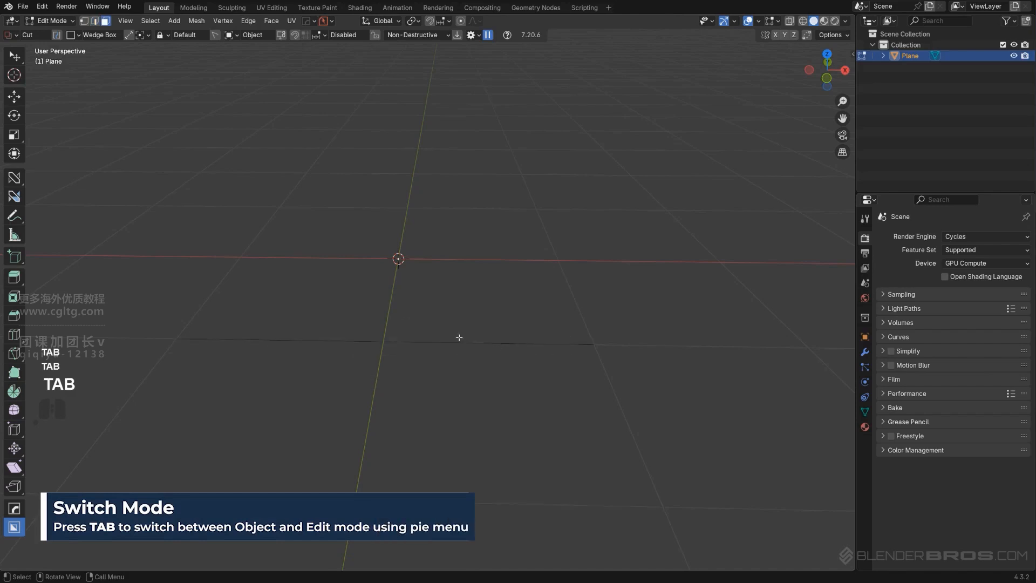
key(Tab)
click(376, 340)
key(Tab)
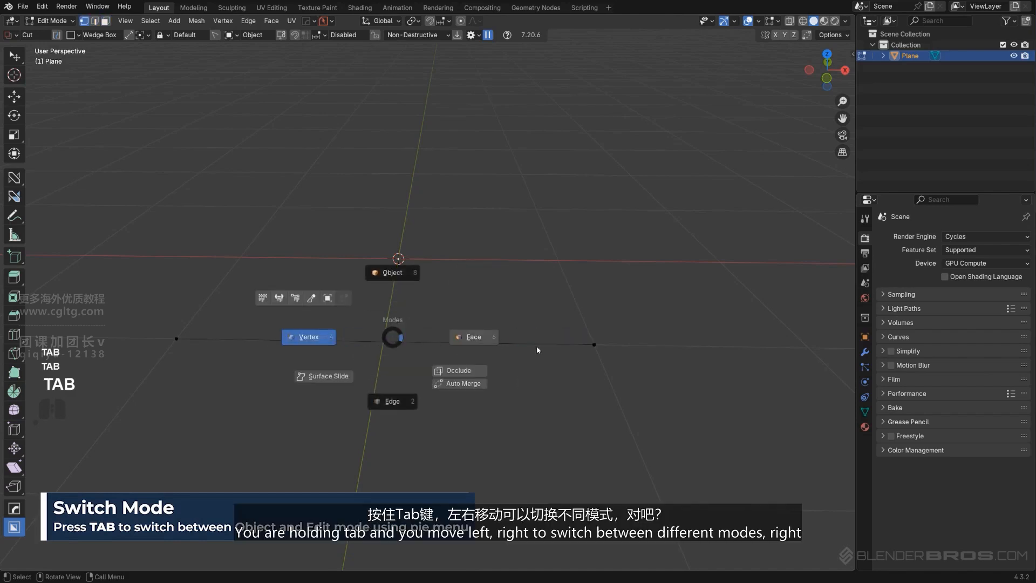
key(Tab)
key(Tab)
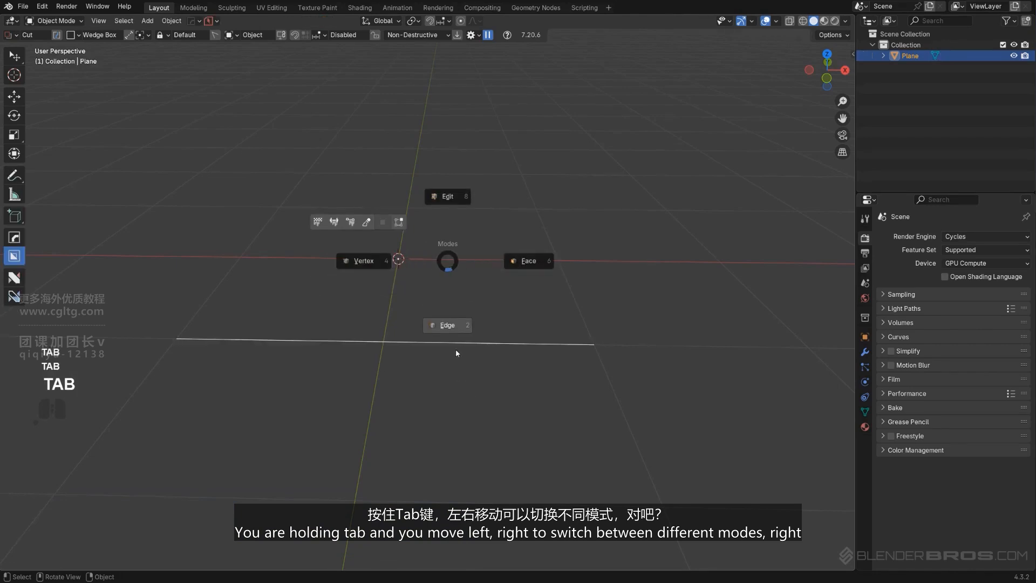
key(Tab)
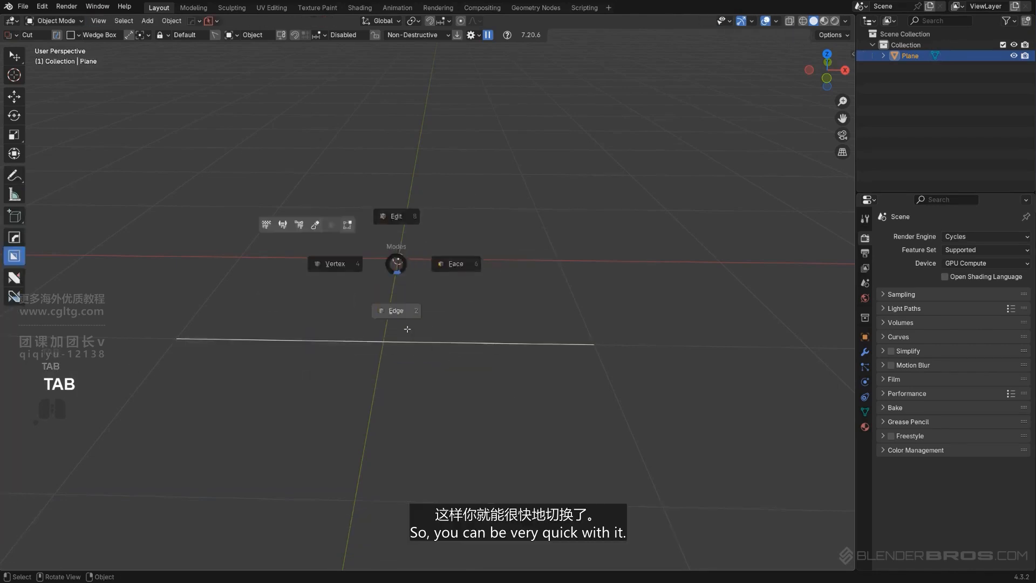
Select the remaining edge and subdivide it twice into four equal segments
key(Tab)
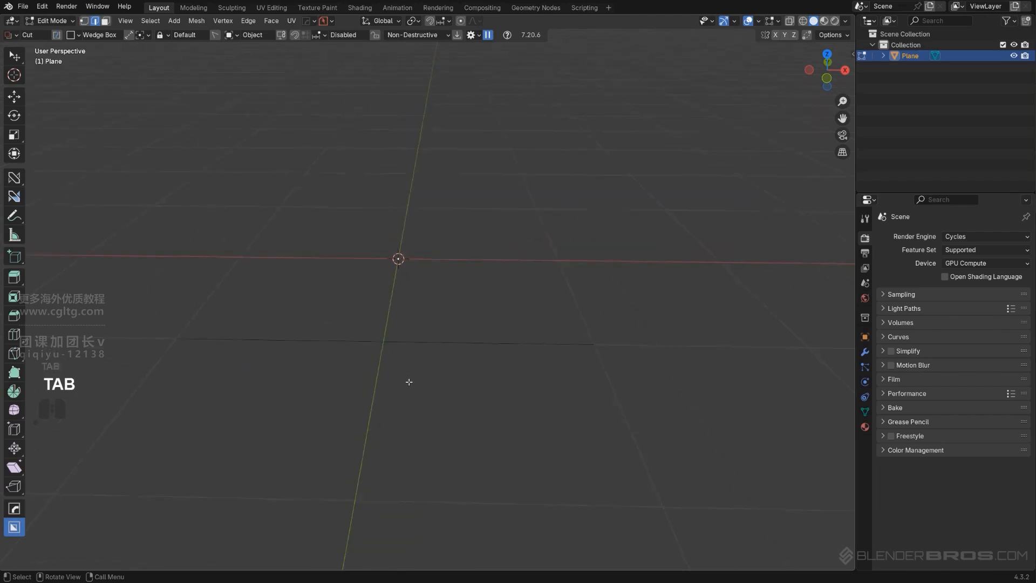
shift+middle_drag(425, 355, 435, 351)
click(429, 347)
scroll(432, 328, up, 1)
key(Tab)
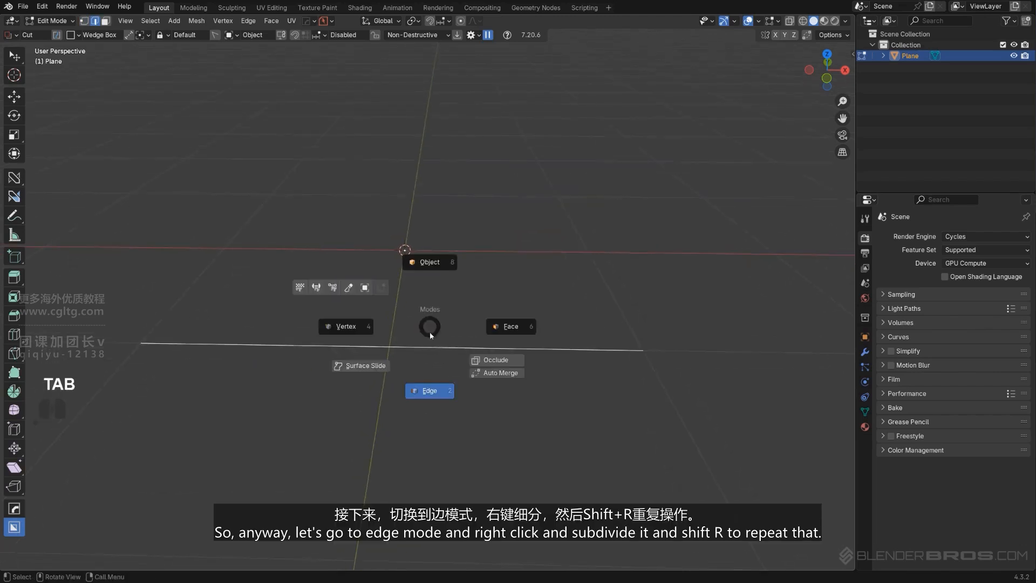
click(416, 393)
scroll(400, 383, down, 1)
right_click(404, 357)
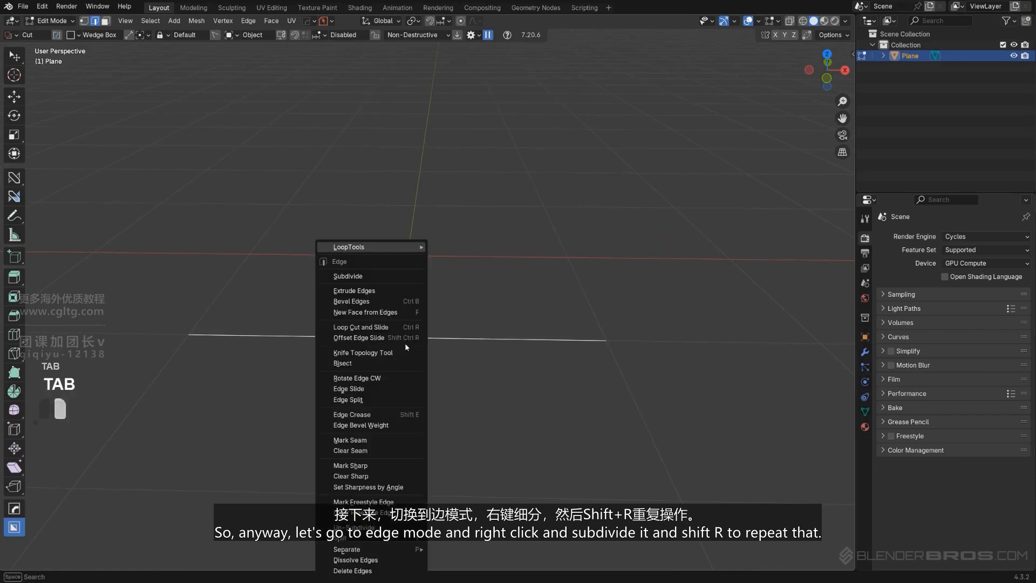
click(373, 279)
middle_drag(410, 372, 361, 347)
key(shift+r)
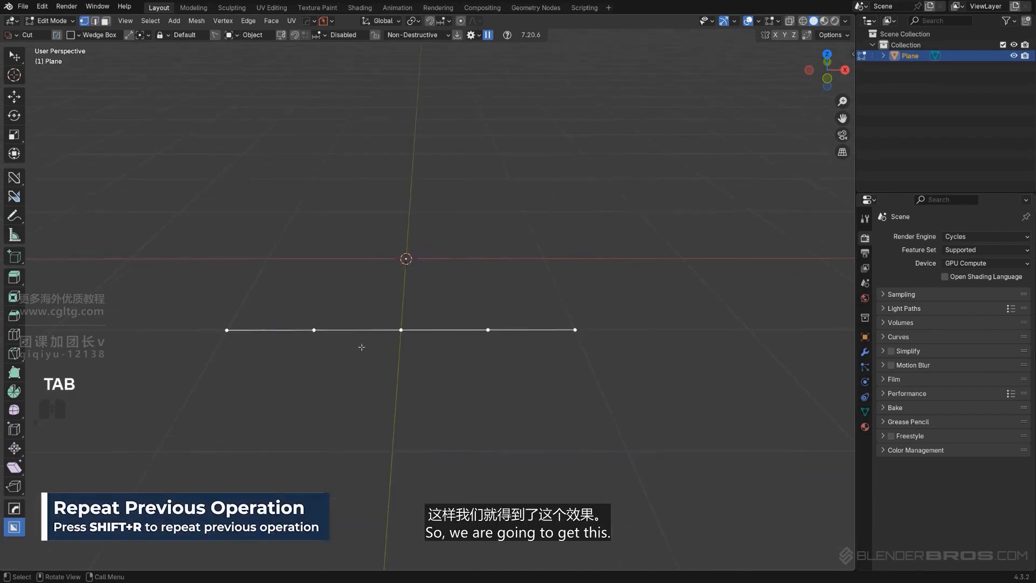
In front view, select the edge's three middle vertices and move them up slightly along Z
mouse_move(450, 368)
alt+middle_down()
mouse_move(451, 356)
mouse_move(436, 360)
alt+middle_up()
key(KP_5)
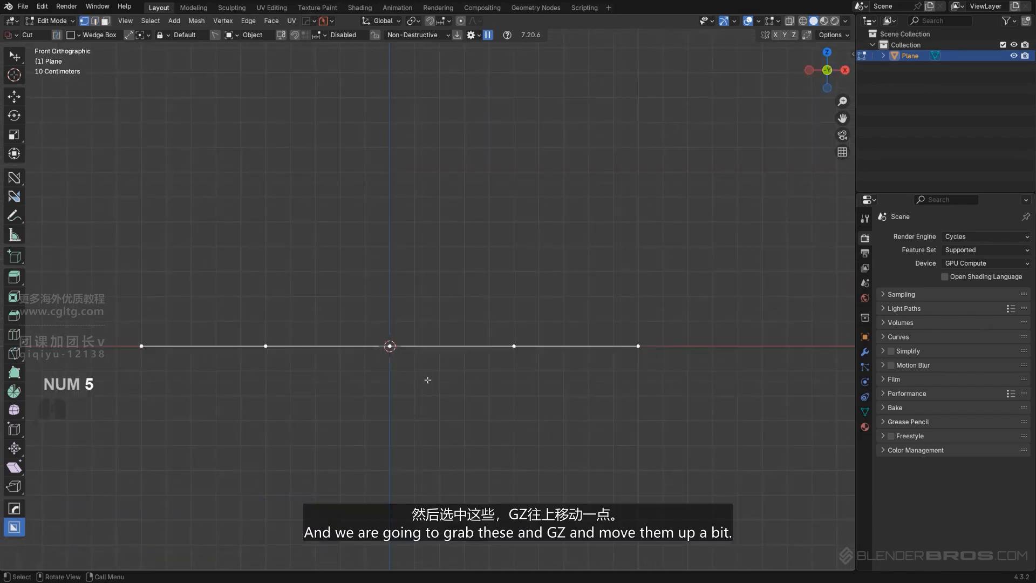
key(alt+a)
key(b)
drag(243, 301, 526, 450)
key(g)
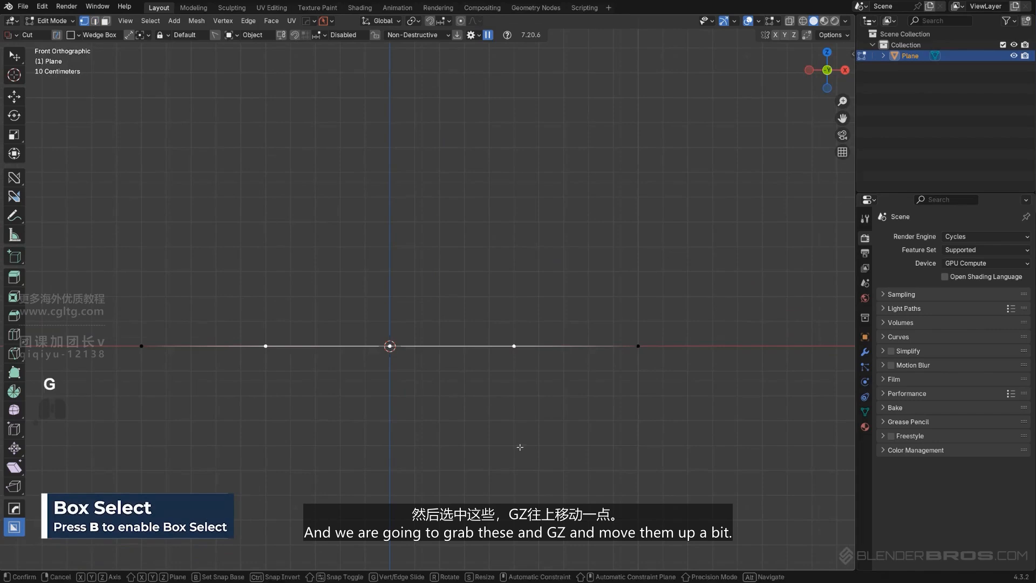
key(z)
shift+click(510, 355)
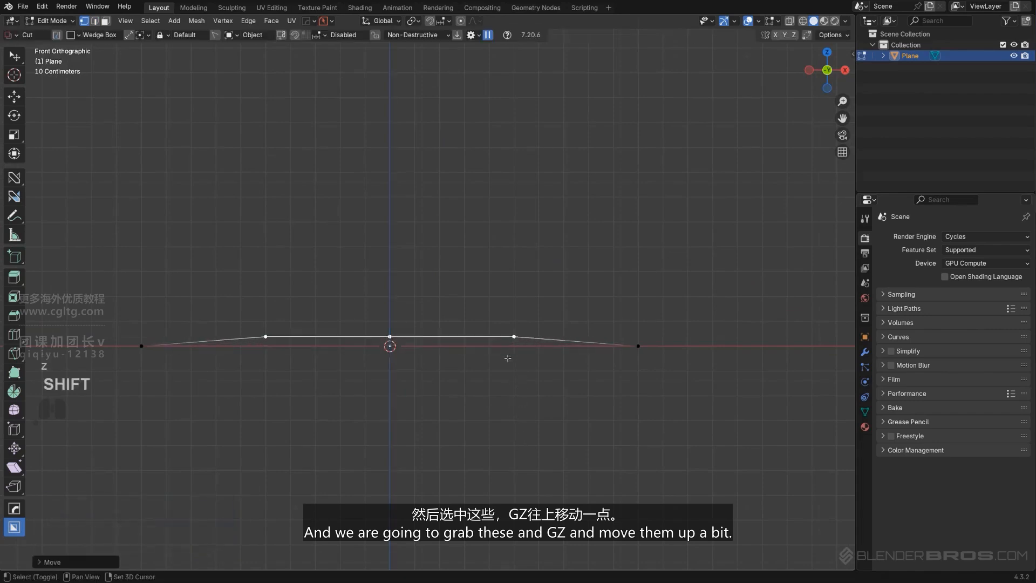
Raise the centre vertex about 0.018 m further along Z to give the tread profile a slight curve
click(391, 338)
key(g)
key(z)
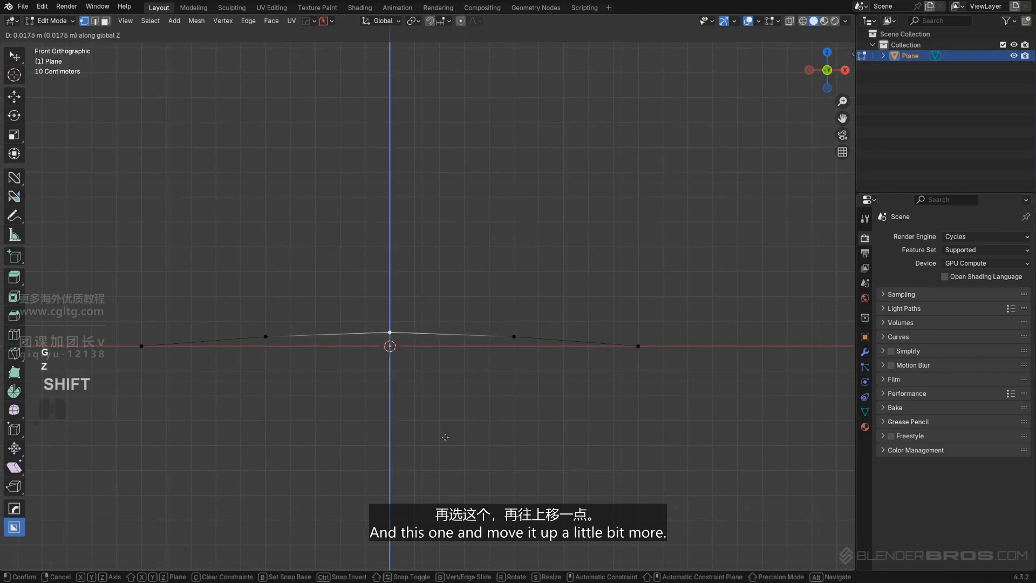
click(445, 437)
Extrude the profile's end vertex on the positive X side diagonally outward and down to form the shoulder
scroll(445, 437, down, 3)
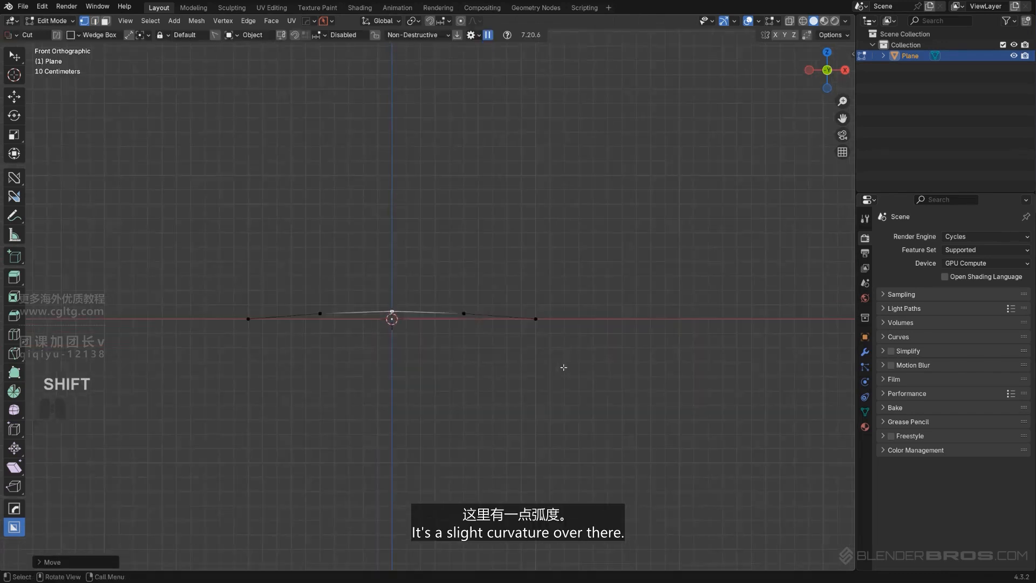
shift+middle_drag(563, 367, 514, 359)
scroll(510, 342, up, 1)
click(499, 316)
key(e)
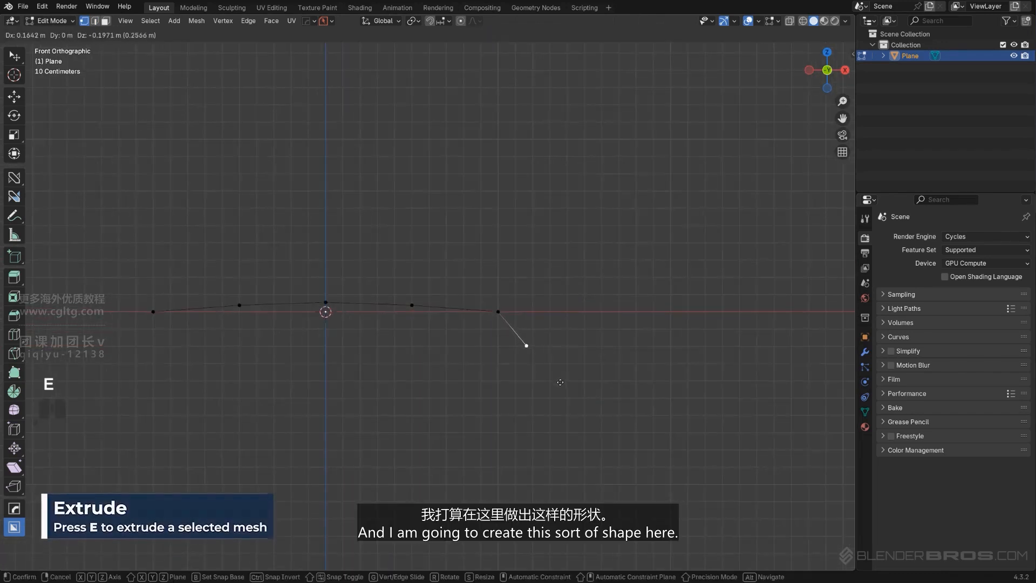
click(572, 394)
Extrude the shoulder vertex about 0.4 m straight down along Z to start the sidewall
scroll(570, 394, down, 2)
shift+middle_drag(563, 397, 544, 359)
key(e)
key(z)
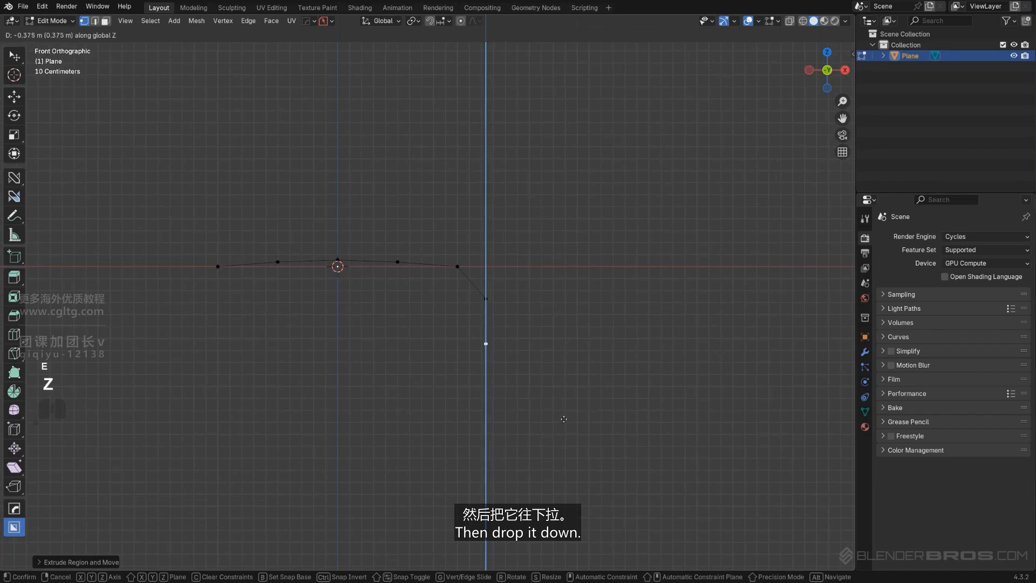
click(564, 421)
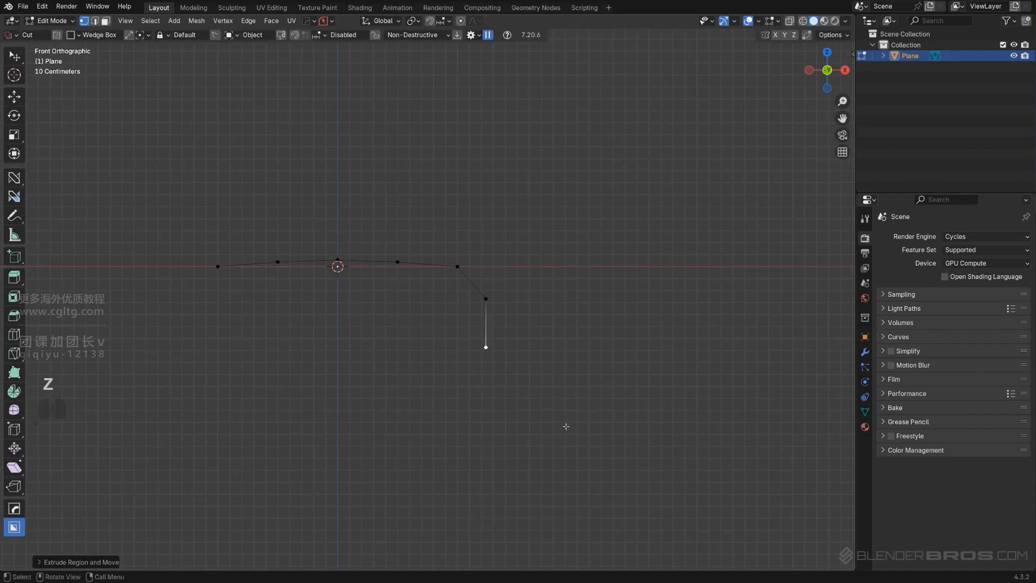
Move the sidewall's lower vertex further down along Z to lengthen the sidewall
shift+middle_drag(572, 437, 564, 398)
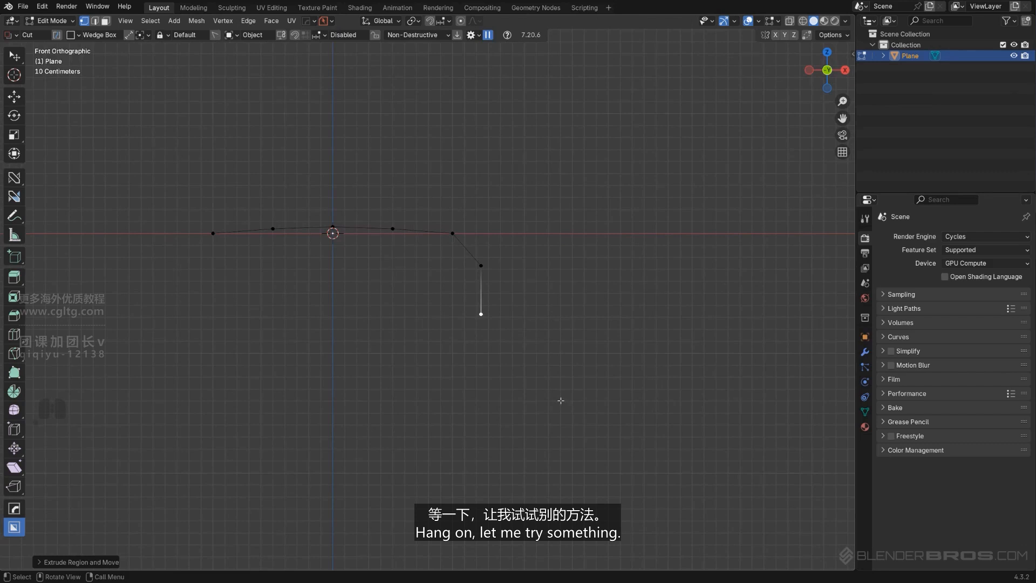
key(e)
key(z)
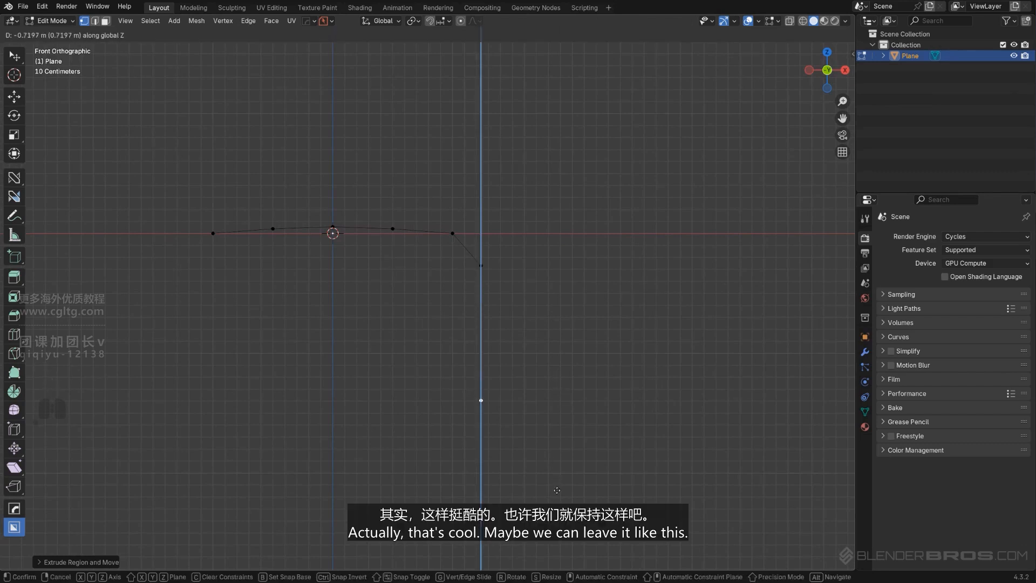
click(551, 536)
In object mode, mirror the shoulder and sidewall to the negative X side with the mirror options reset to default
scroll(544, 516, down, 2)
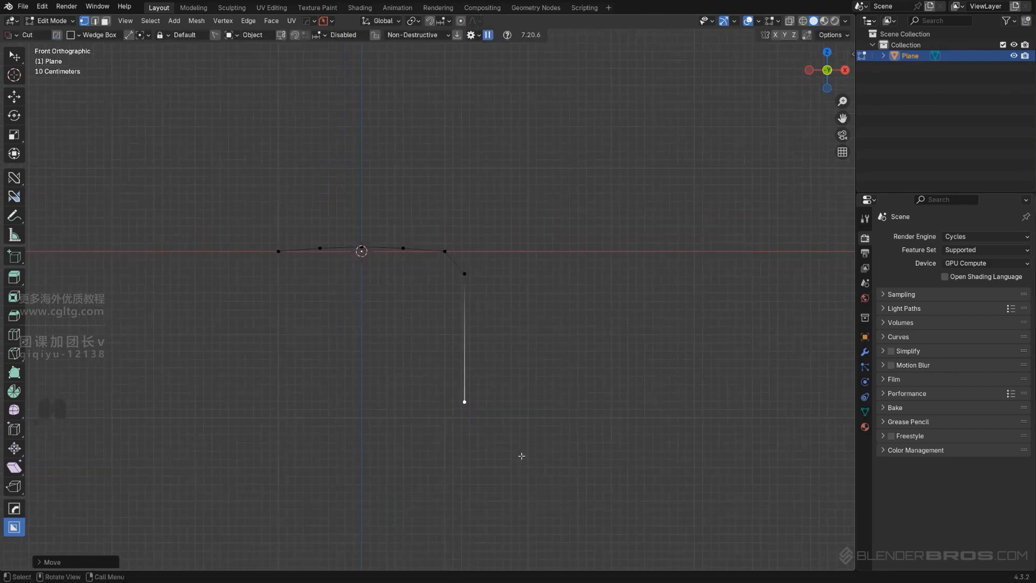
shift+middle_drag(509, 411, 518, 427)
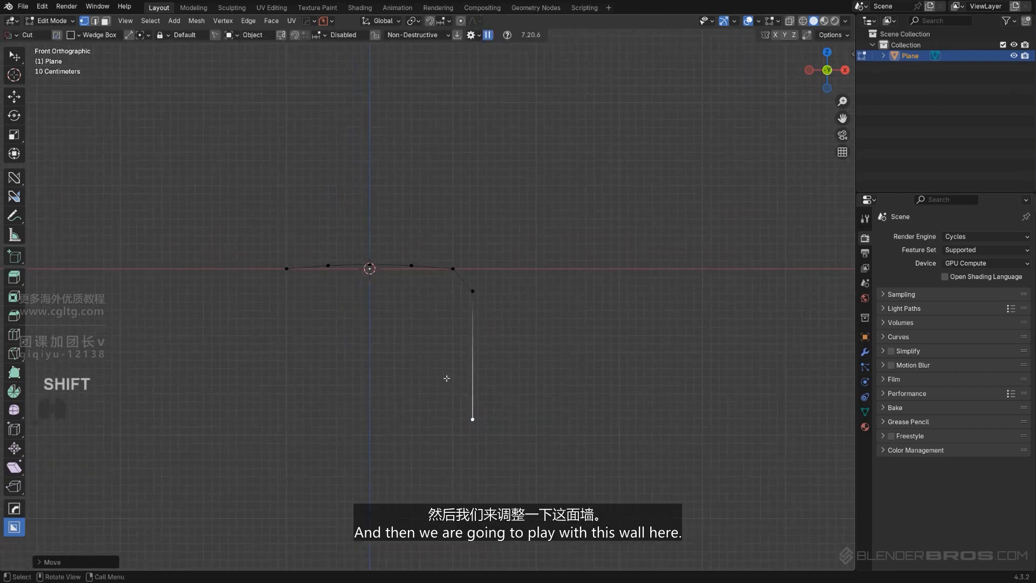
middle_drag(483, 359, 535, 363)
scroll(535, 362, up, 2)
key(Tab)
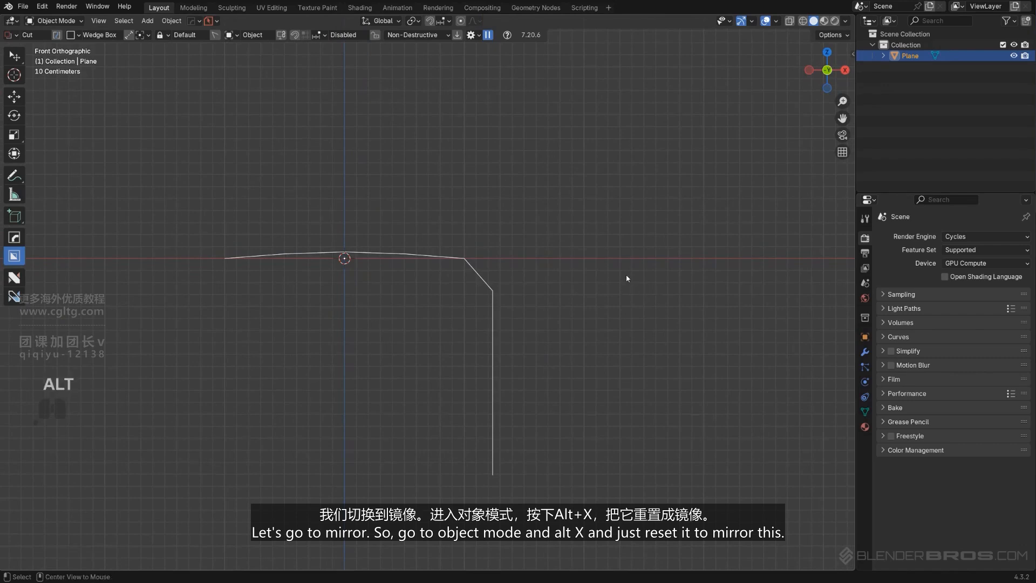
key(alt+x)
key(x)
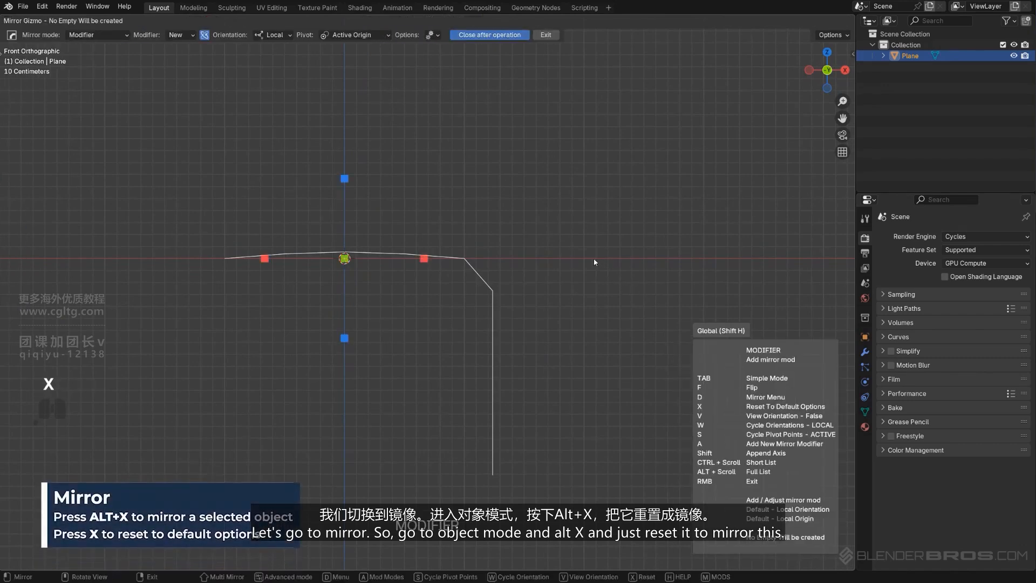
click(428, 260)
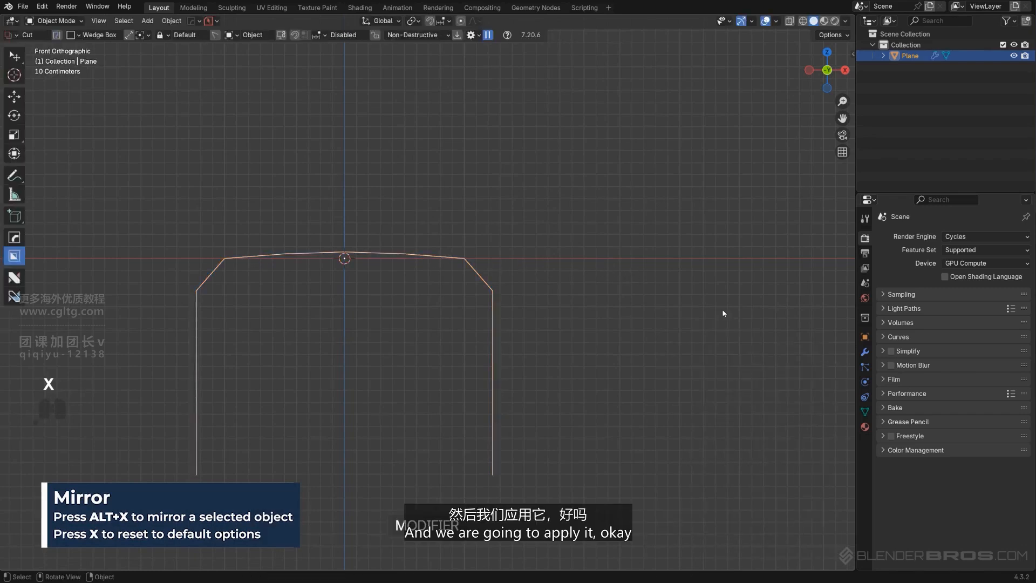
Apply the profile's mirror modifier with the HardOps Smart Apply operation
key(q)
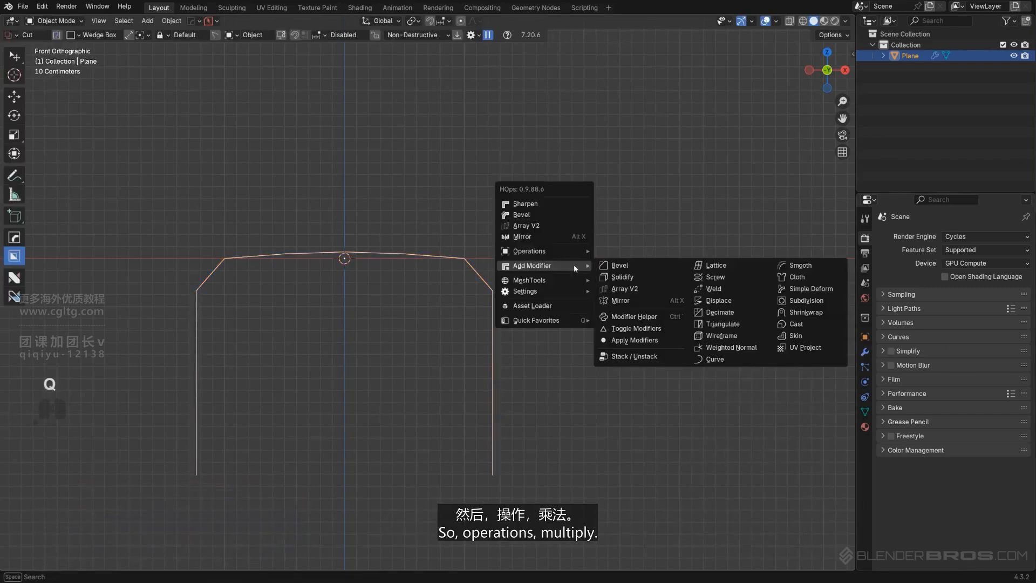
mouse_move(550, 250)
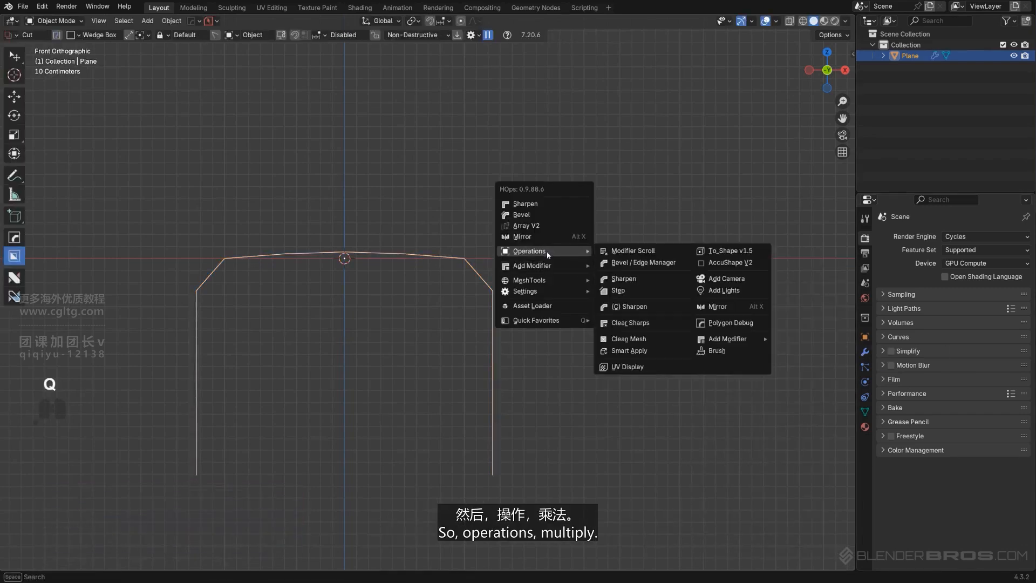
click(638, 349)
Widen the profile by scaling it along X by a factor of about 1.64
key(s)
key(x)
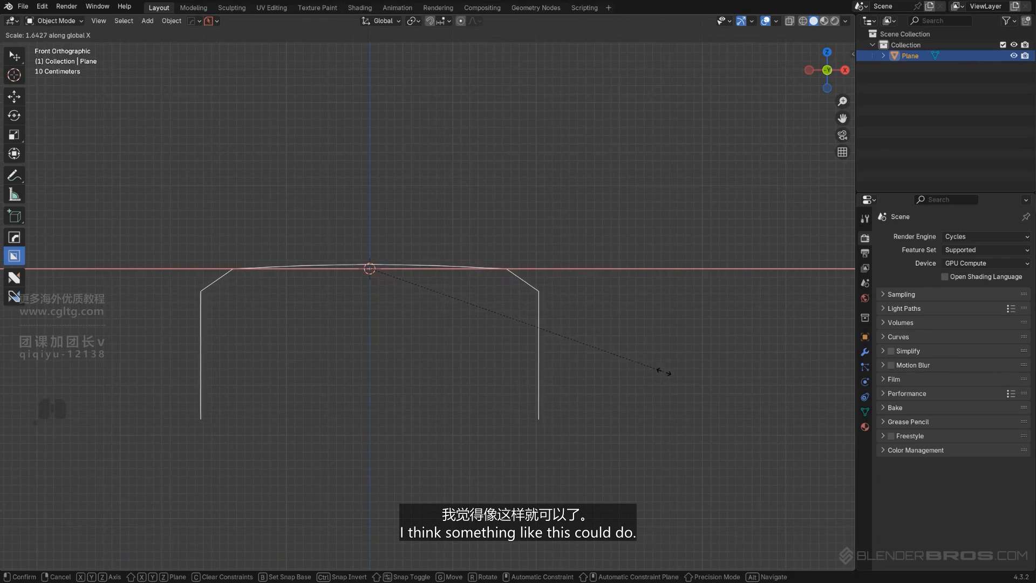
click(661, 374)
Move the widened profile up along Z, well above the world origin
scroll(558, 391, down, 5)
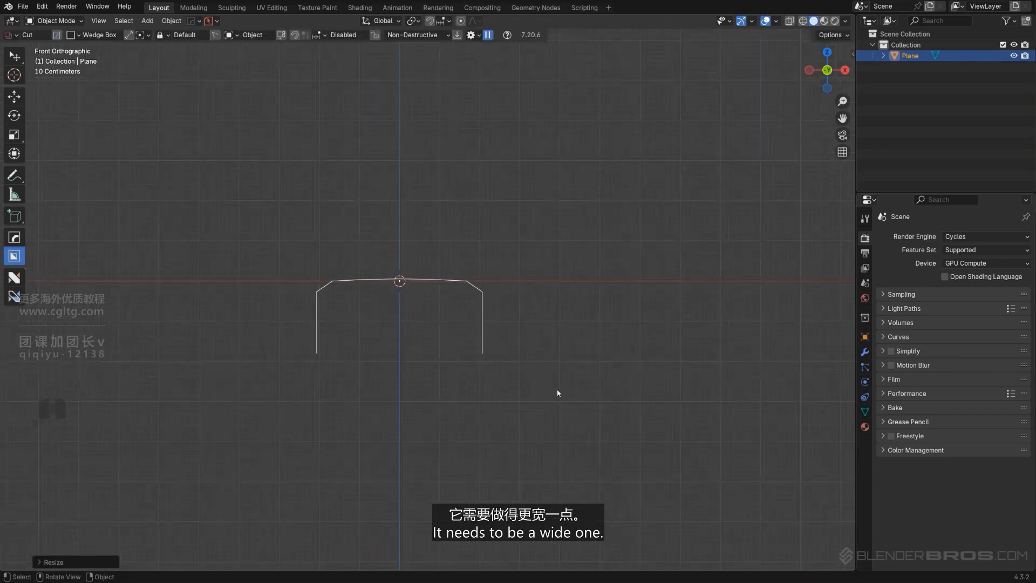
key(g)
key(z)
click(551, 195)
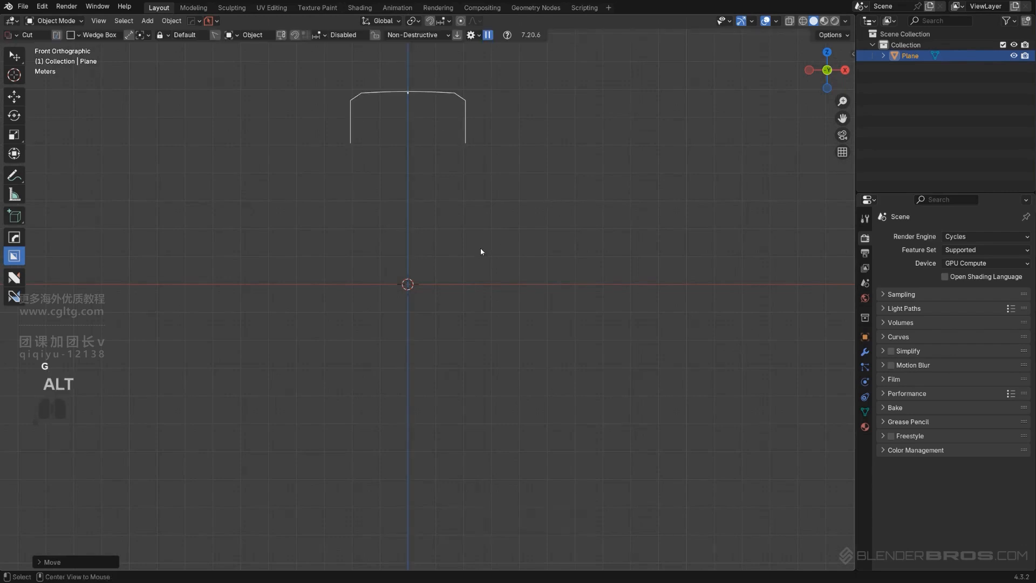
In right view, set the profile's origin to its geometry and snap the profile to the 3D cursor
alt+middle_drag(480, 247, 369, 386)
scroll(459, 326, up, 2)
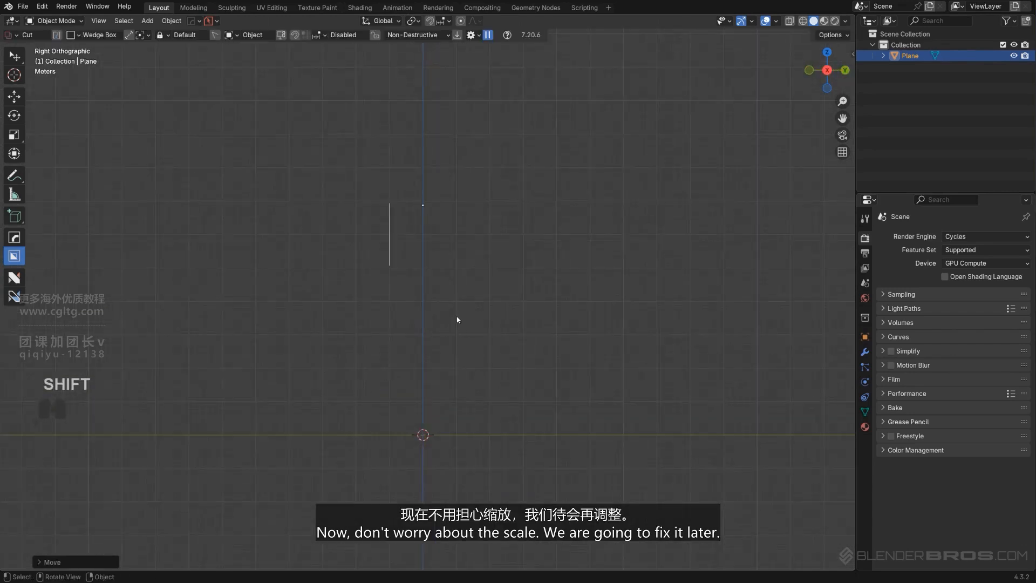
key(shift+s)
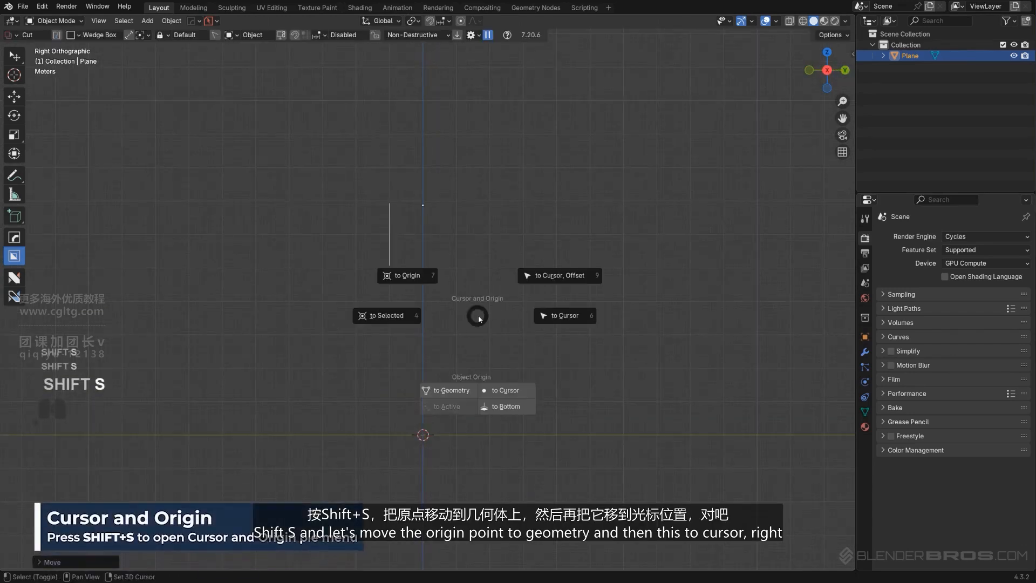
click(448, 390)
key(shift+s)
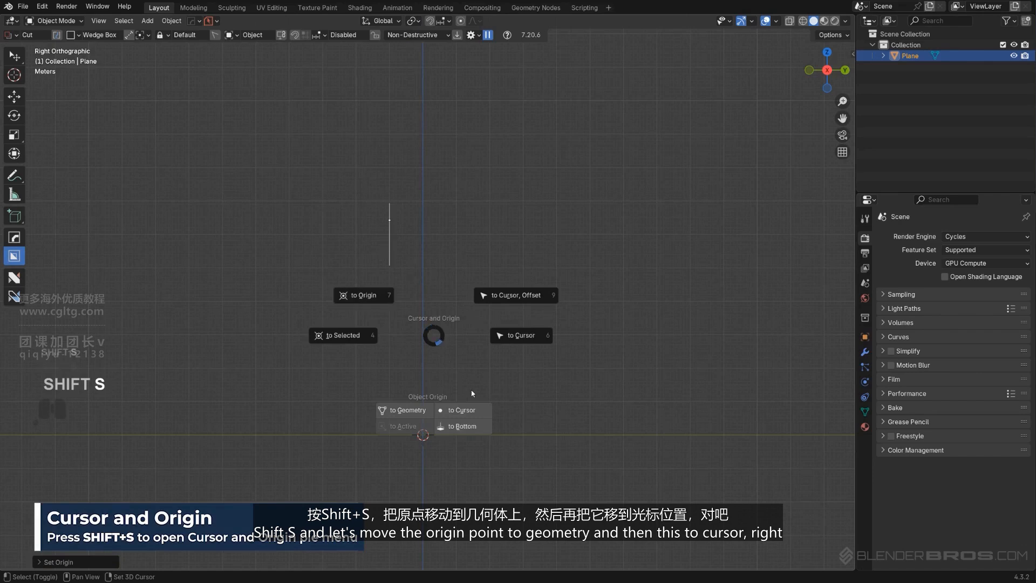
click(528, 338)
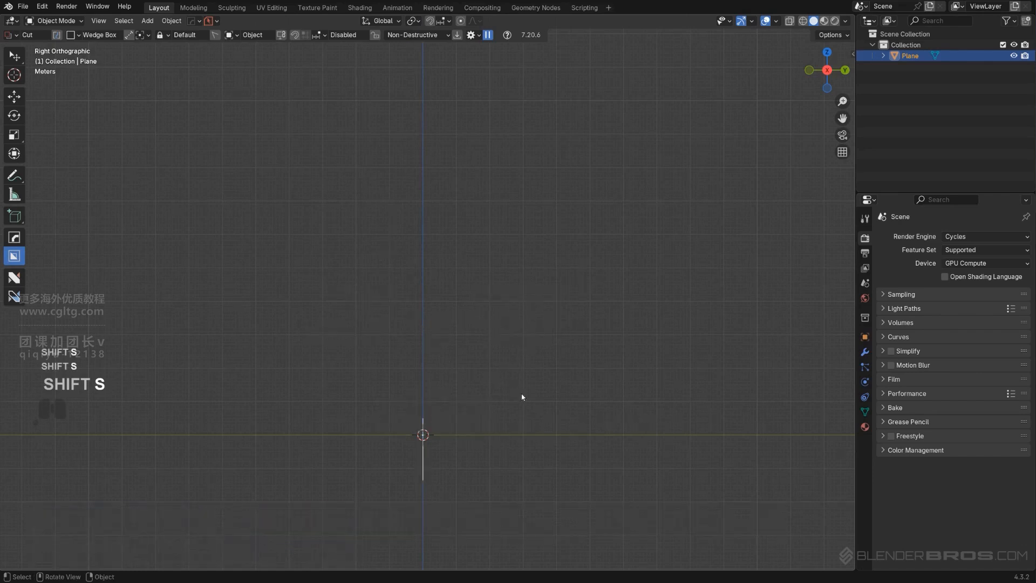
Raise the centred profile along Z above the 3D cursor to set the tire's radius
key(g)
key(z)
click(520, 244)
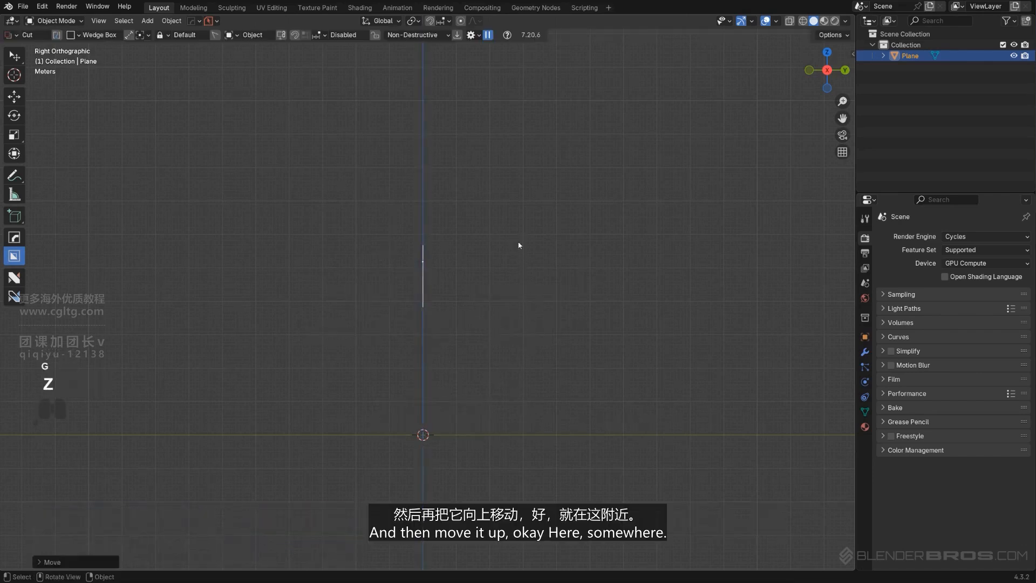
In edit mode, spin the whole profile around the 3D cursor with the HardOps Spin operation
middle_drag(497, 328, 517, 304)
scroll(510, 296, down, 3)
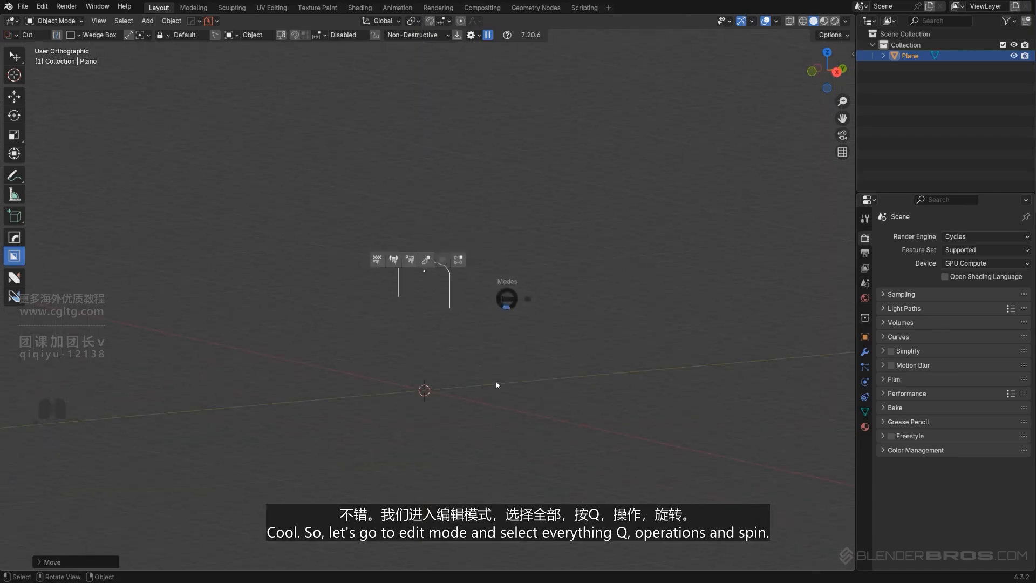
key(Tab)
key(q)
mouse_move(518, 340)
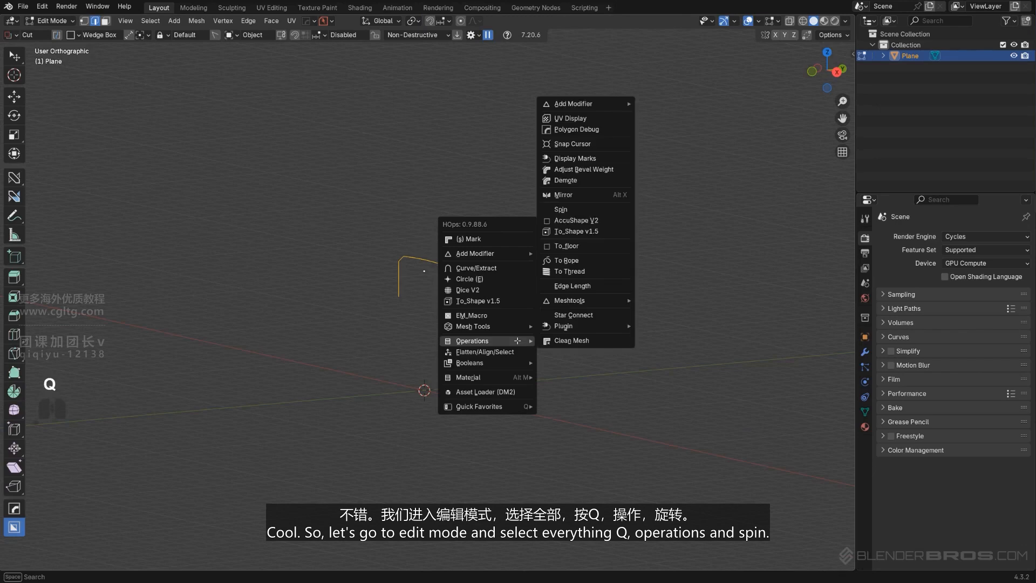
click(561, 209)
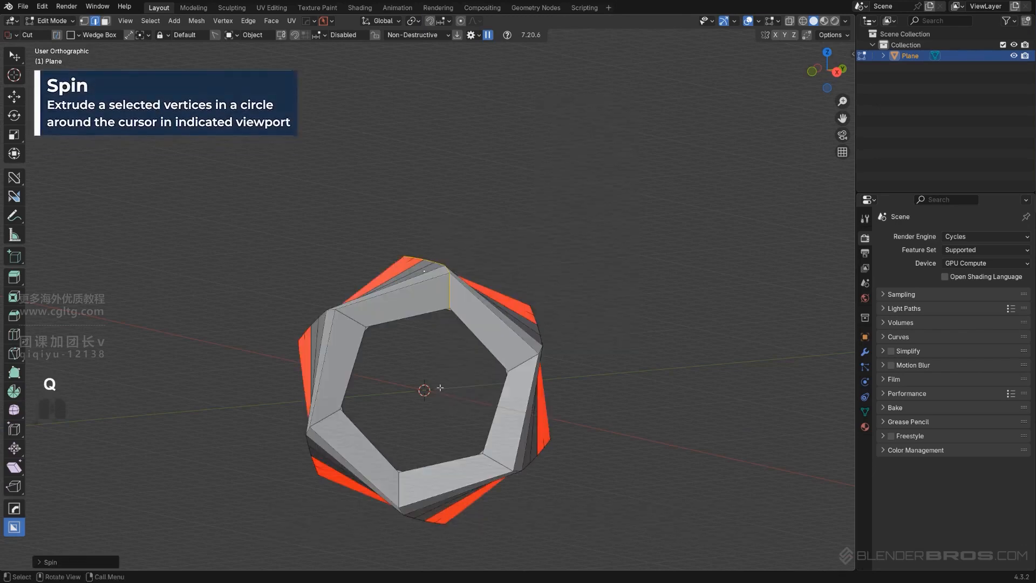
Set the spin's axis to X 1, Y 0, Z 0 and its number of steps to 24
click(60, 562)
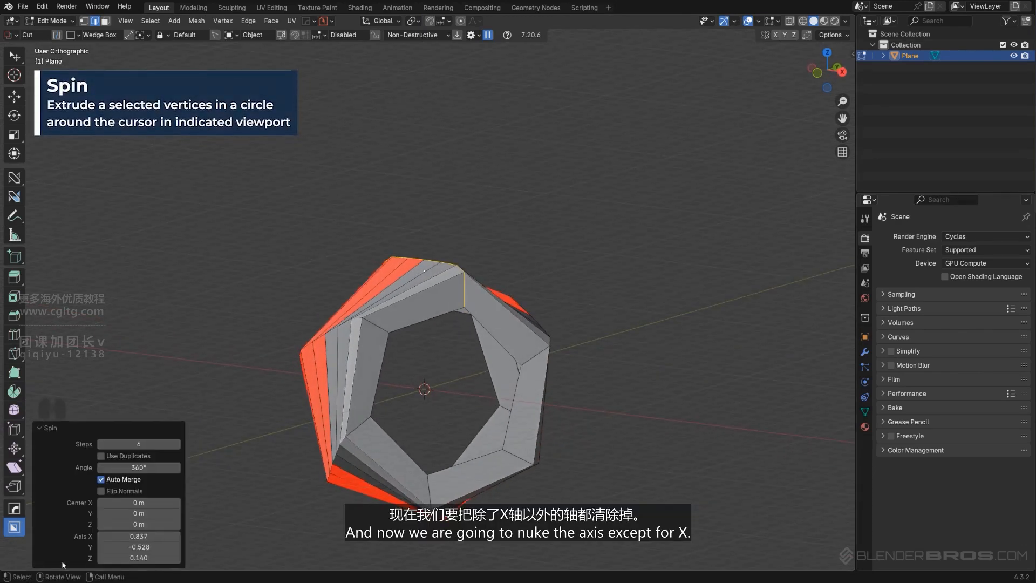
click(138, 536)
text(1)
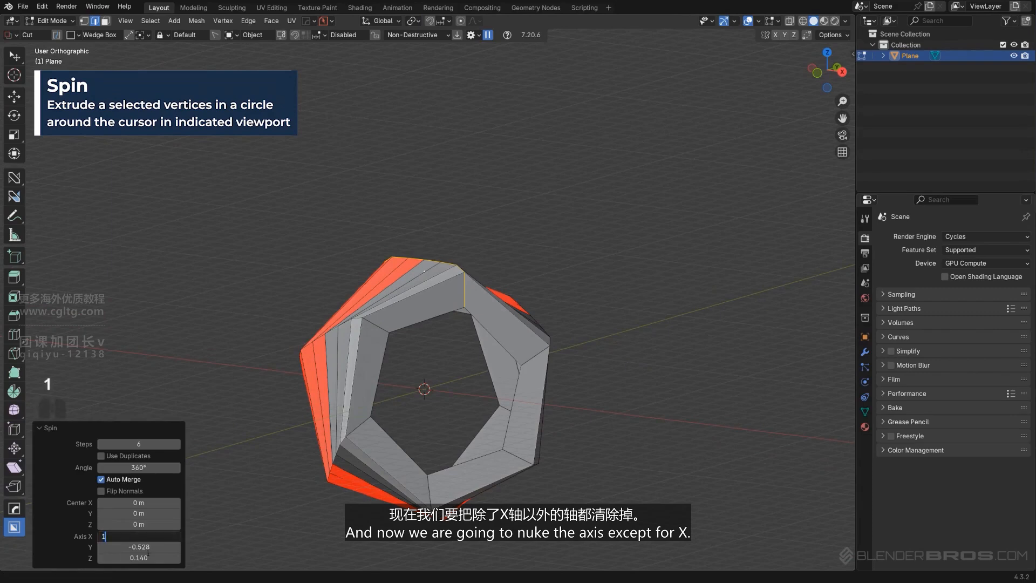
key(Tab)
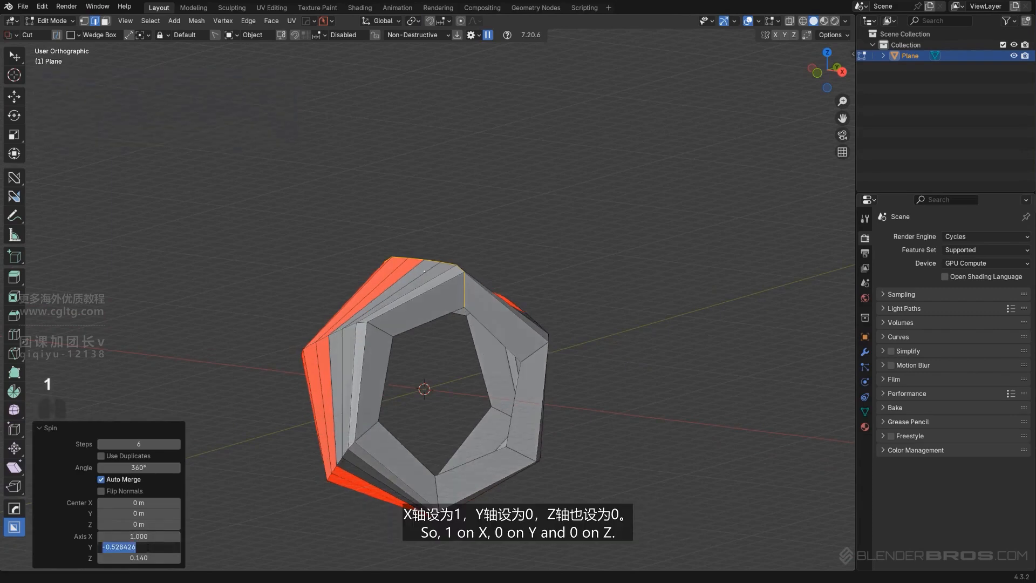
key(Tab)
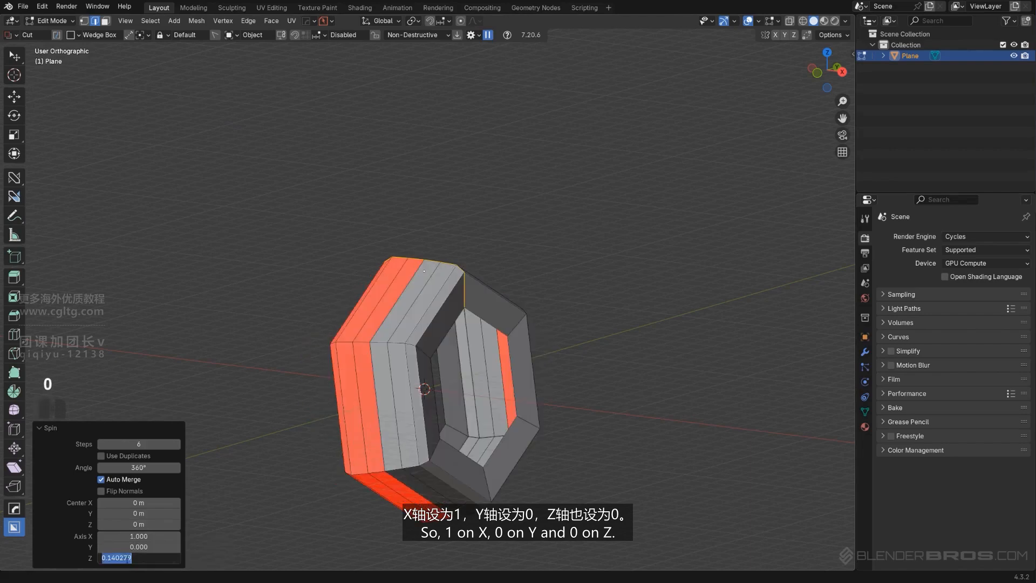
click(159, 450)
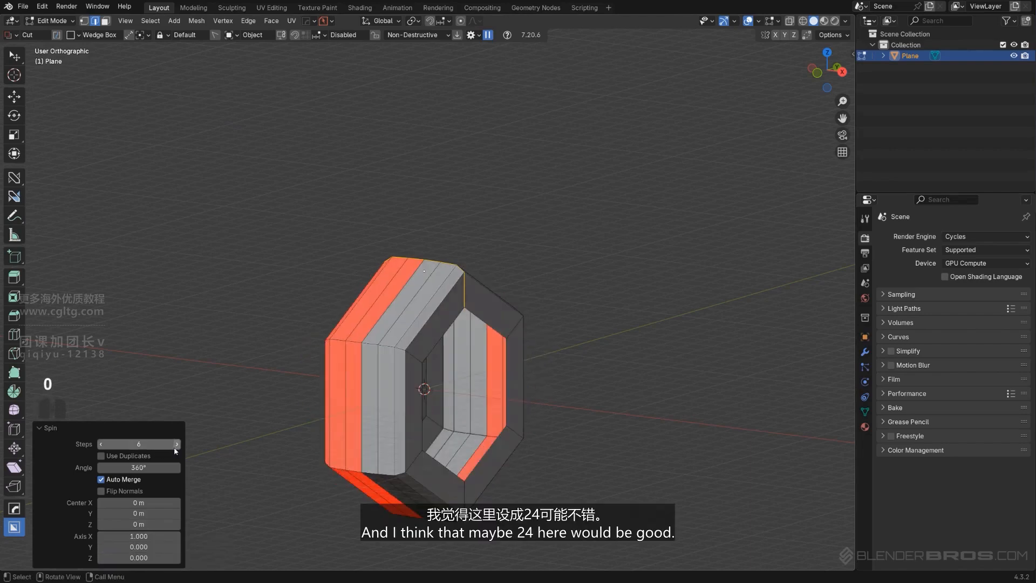
click(161, 444)
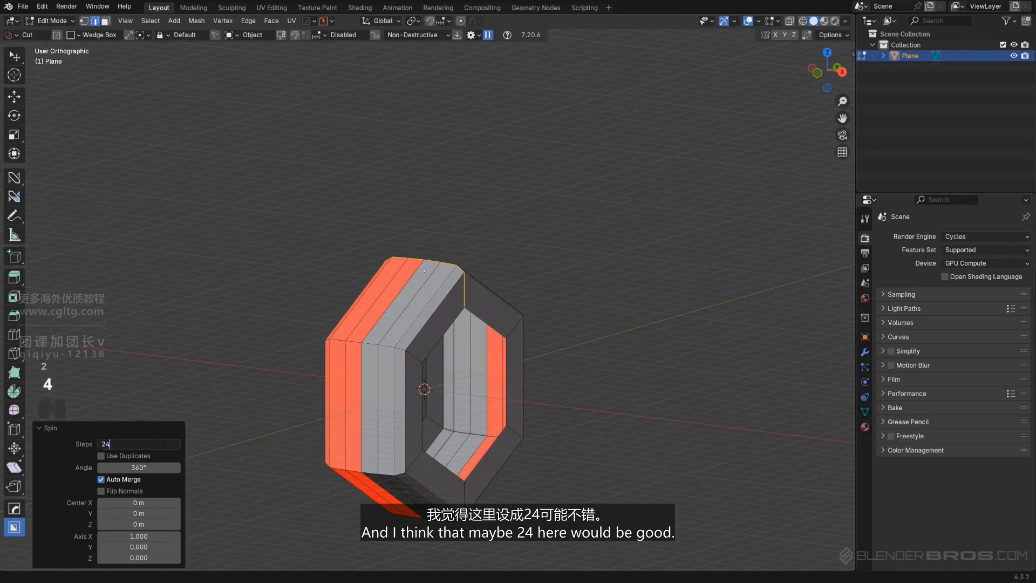
key(Return)
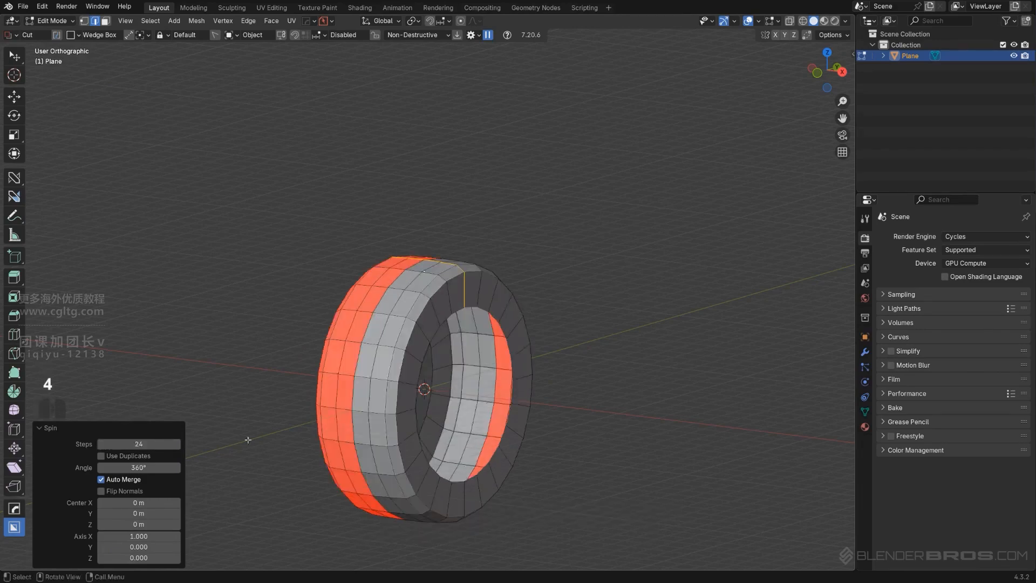
Increase the spin's number of steps to 30 for a rounder tire
key(KP_5)
middle_drag(455, 397, 563, 394)
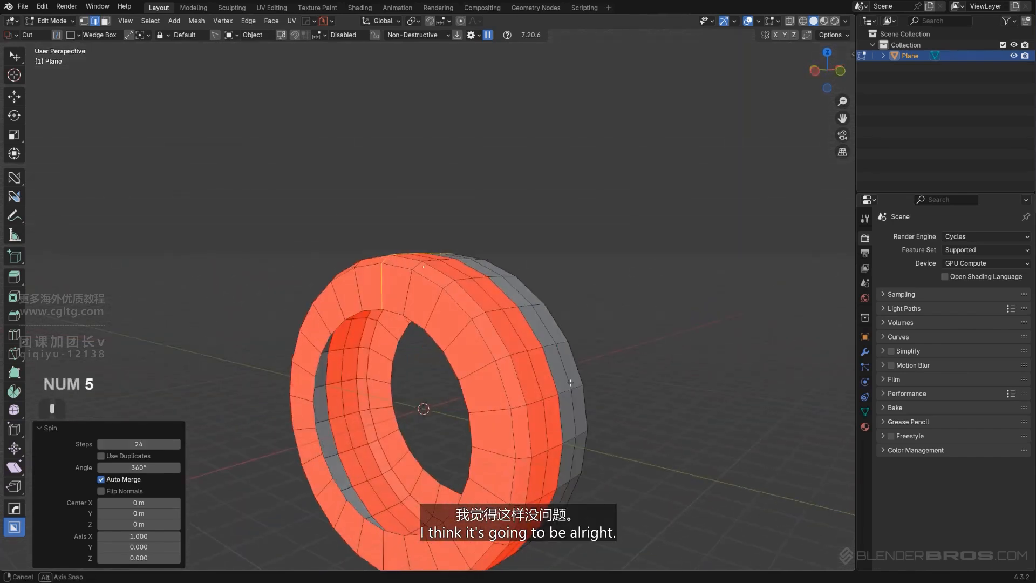
click(142, 444)
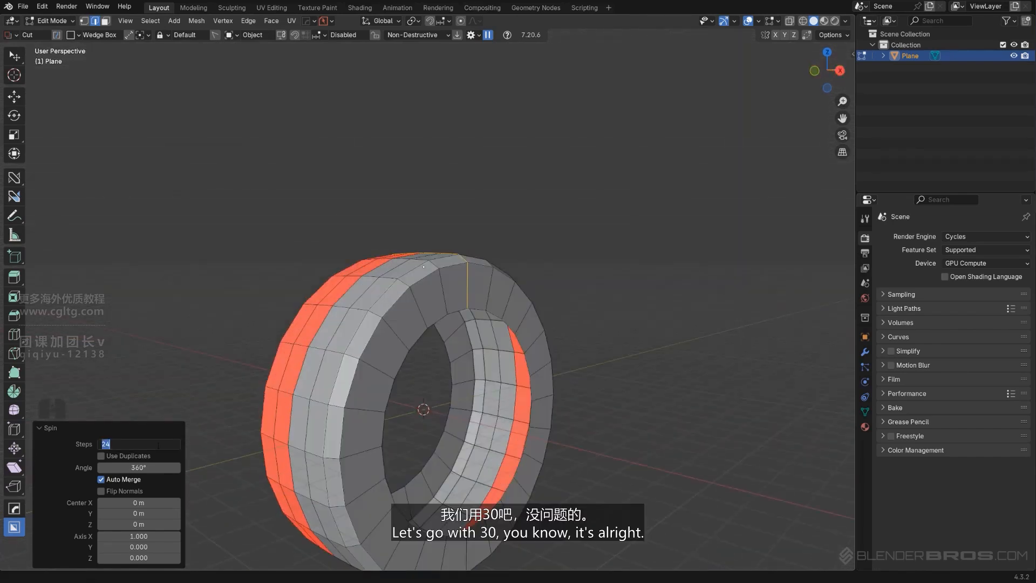
text(30)
key(Return)
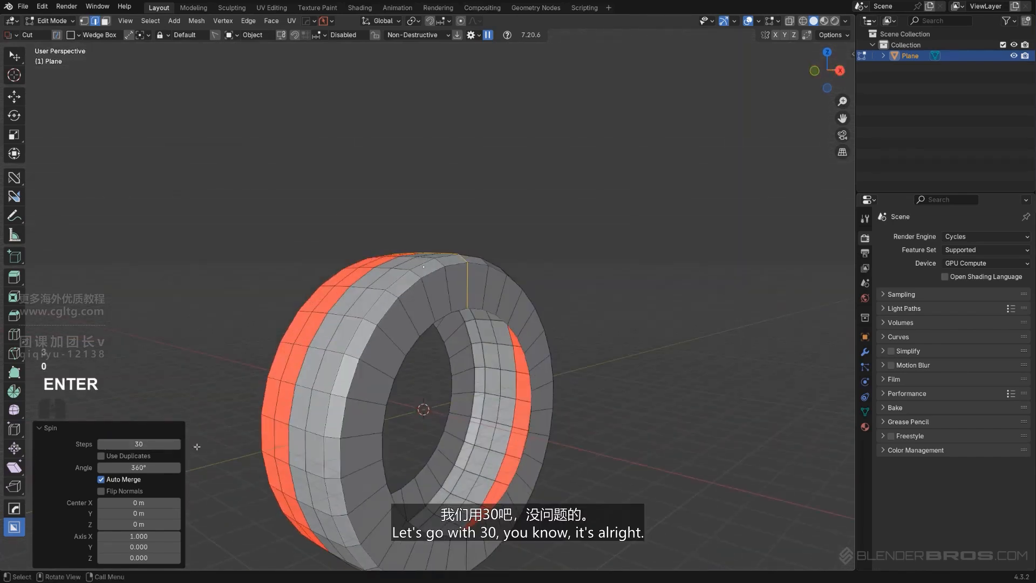
Select the whole tire mesh and recalculate its normals to face outside
key(a)
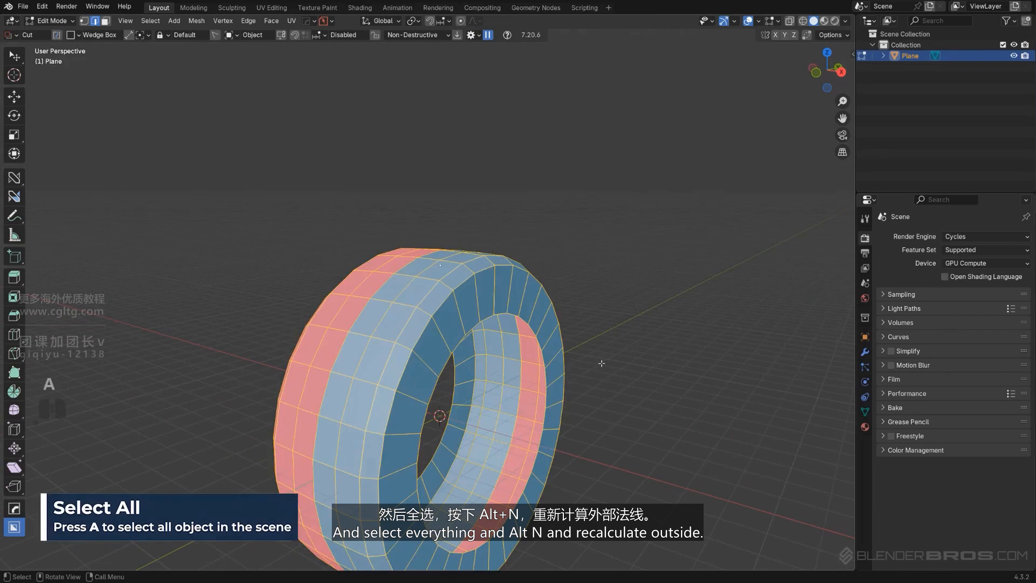
shift+middle_drag(602, 363, 532, 383)
key(alt+n)
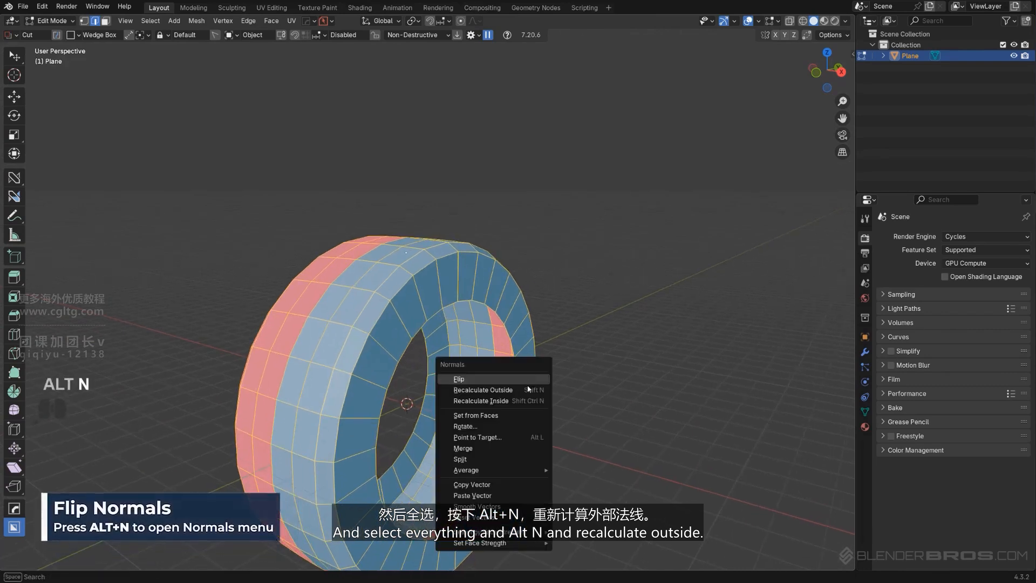
click(526, 395)
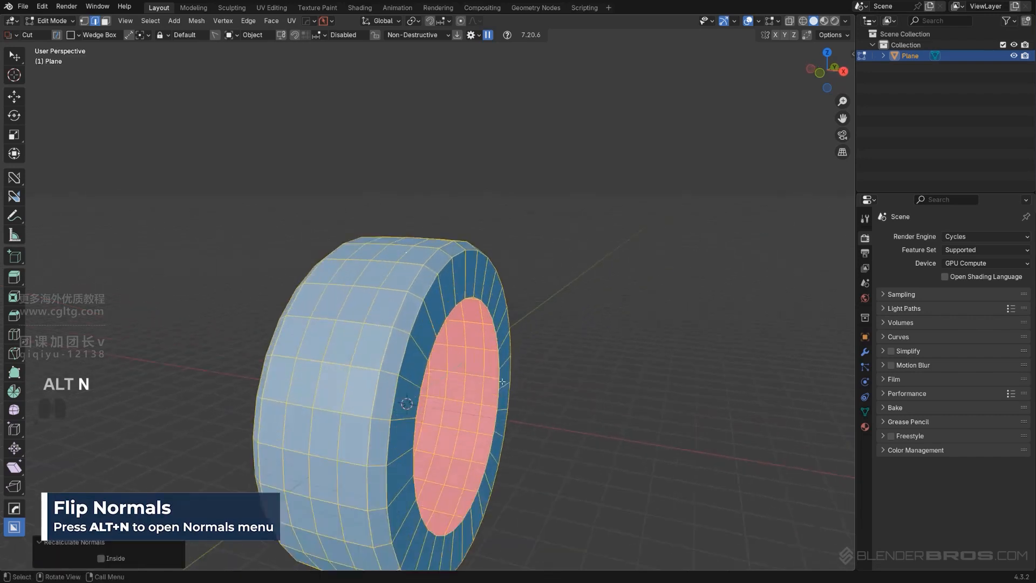
In object mode, scale the tire along X to make it wider
key(Tab)
key(s)
key(x)
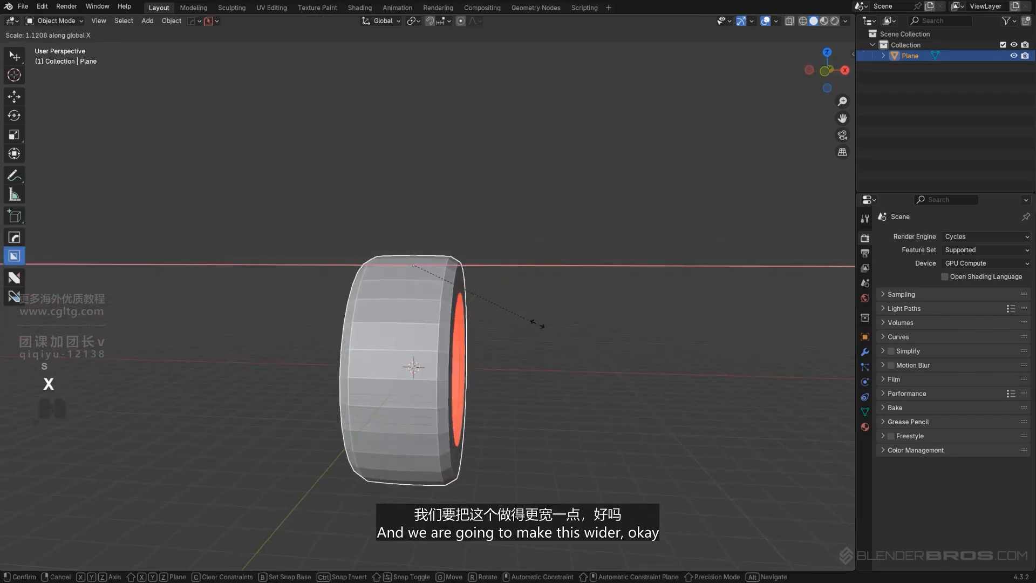
click(598, 331)
In edit mode, dissolve the two tread edge loops on either side of the tire's centre loop
middle_drag(476, 367, 439, 287)
key(Tab)
click(416, 340)
scroll(387, 313, up, 2)
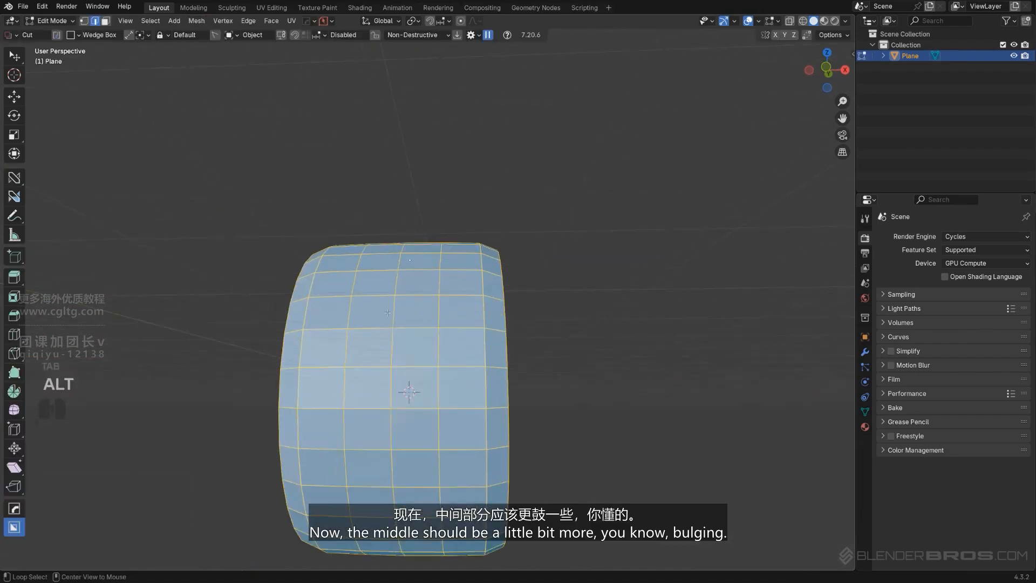
alt+click(353, 280)
alt+shift+click(441, 280)
key(x)
click(439, 353)
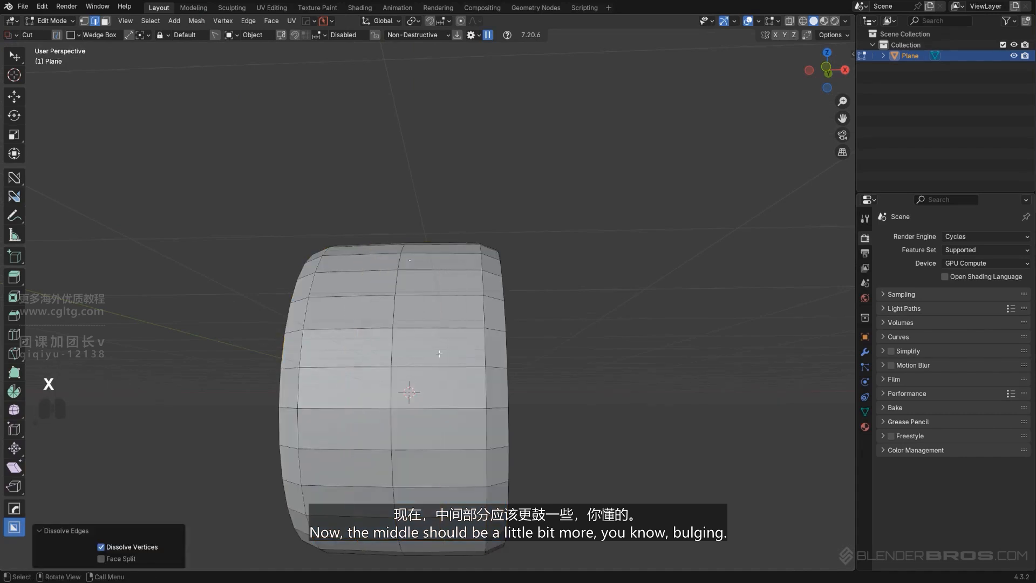
Scale the tread's centre edge loop outward to about 1.042 to bulge the middle of the tire
alt+click(400, 284)
key(s)
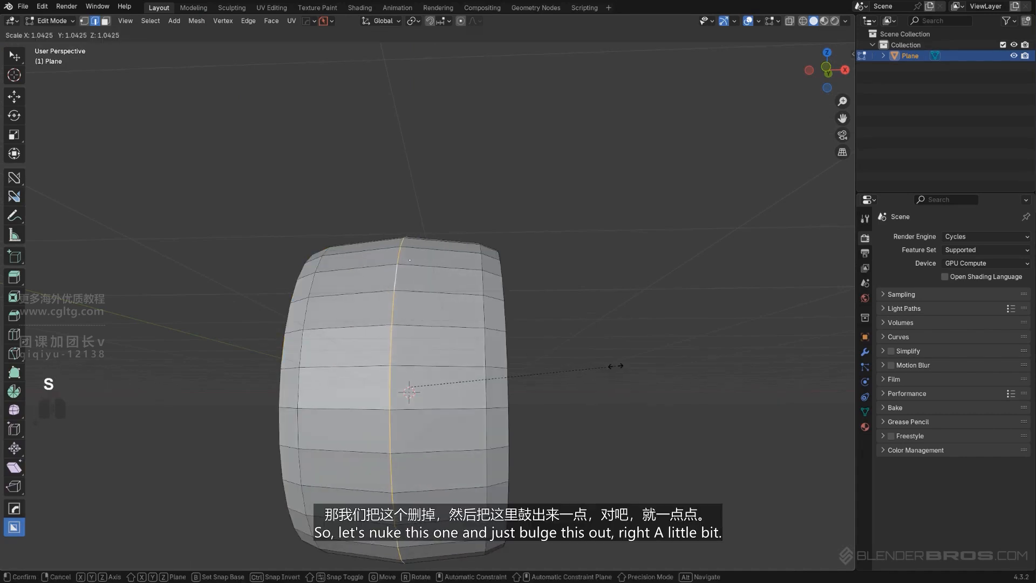
click(615, 365)
middle_drag(584, 363, 417, 292)
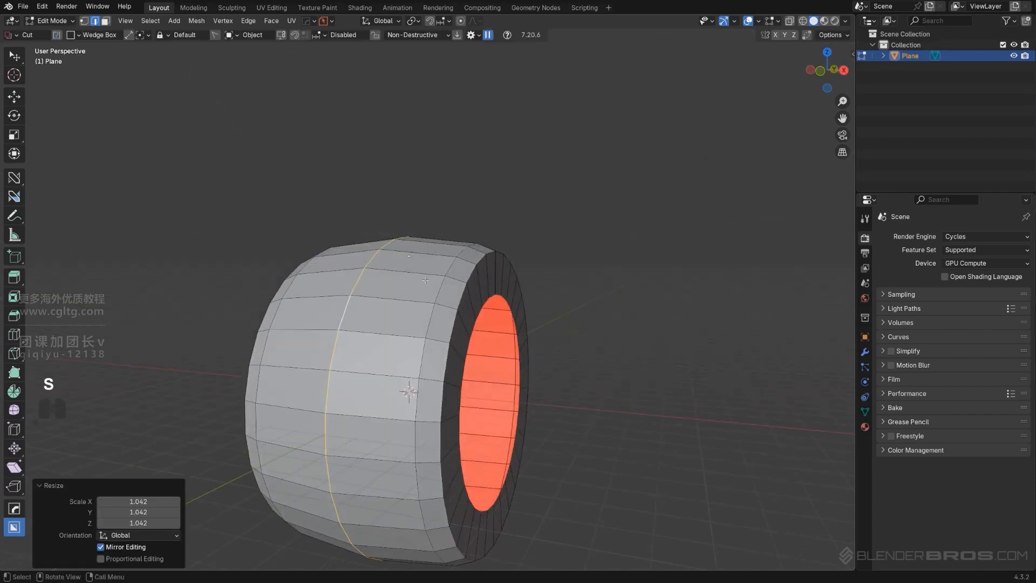
Bevel the tread's centre loop with 2 segments and an offset of about 0.664 m, finishing in object mode
key(ctrl+b)
key(Escape)
key(ctrl+b)
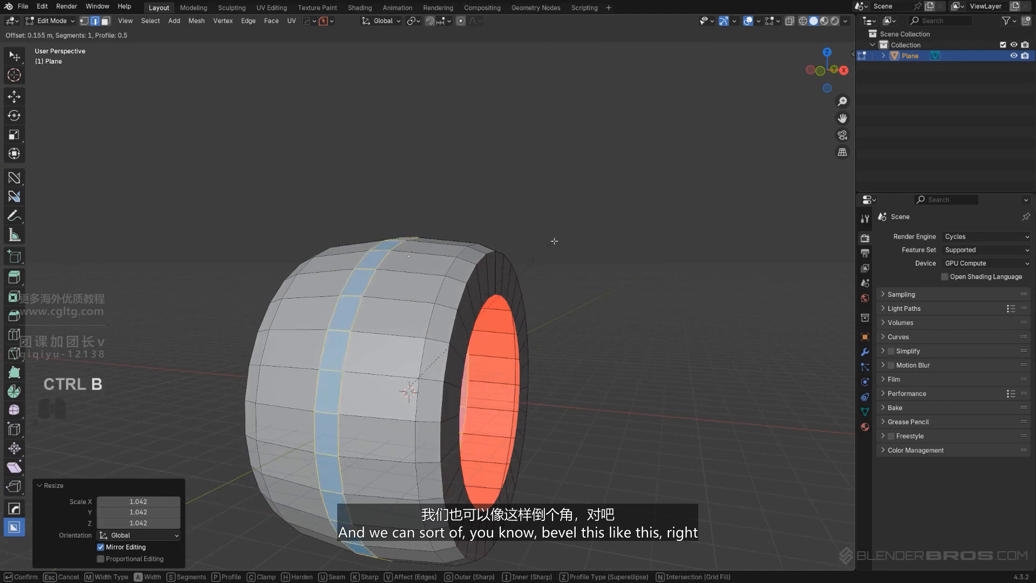
click(603, 265)
key(Tab)
Select the inner rim loops on both sides of the tire and scale them inward to about 0.8, excluding X
scroll(579, 207, down, 2)
middle_drag(578, 205, 510, 288)
key(KP_5)
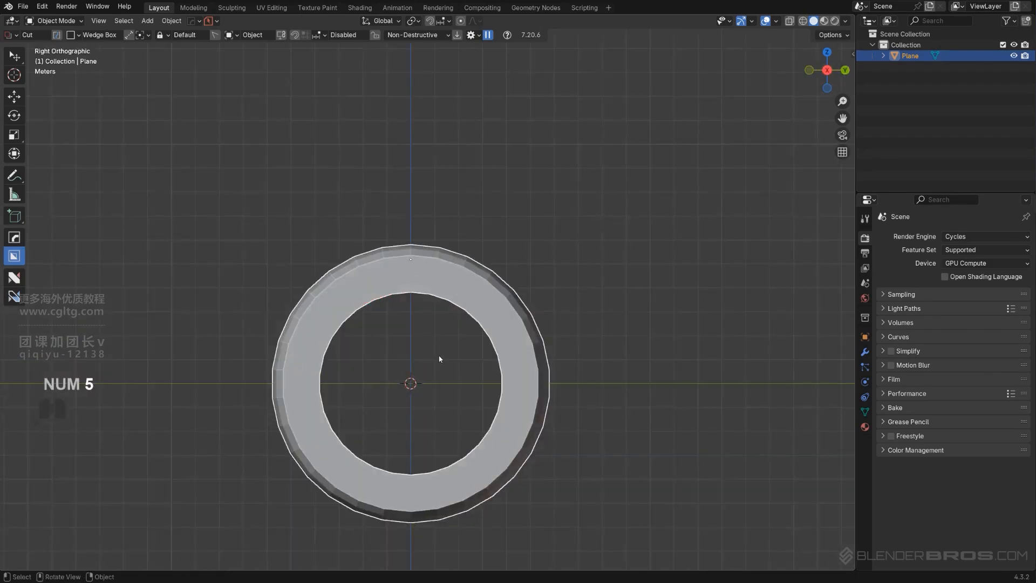
scroll(438, 353, up, 1)
shift+middle_drag(424, 322, 505, 308)
key(Tab)
alt+click(488, 294)
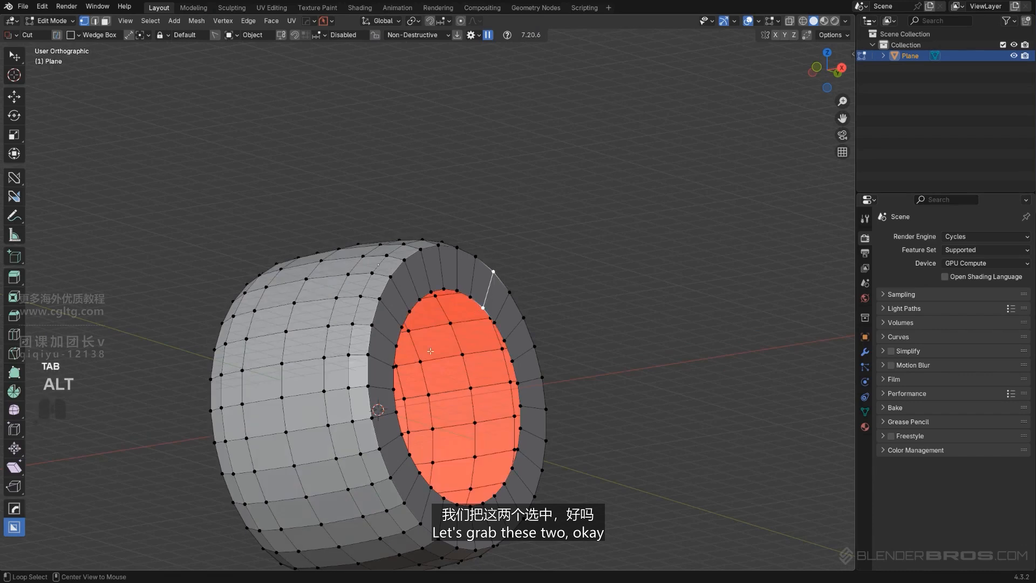
alt+click(463, 303)
middle_drag(307, 336, 401, 348)
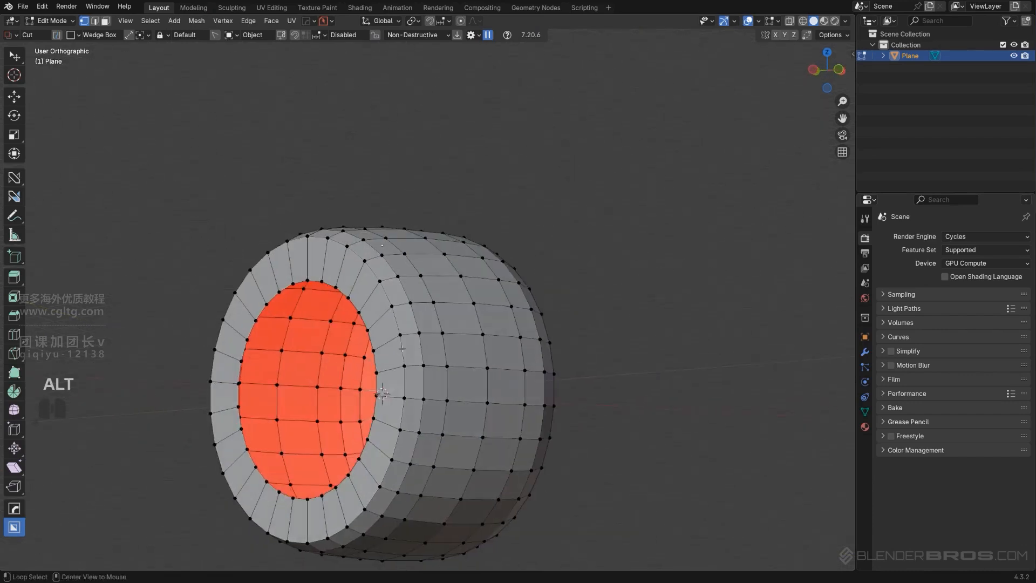
alt+shift+click(322, 281)
middle_drag(323, 286, 521, 388)
key(s)
key(shift+x)
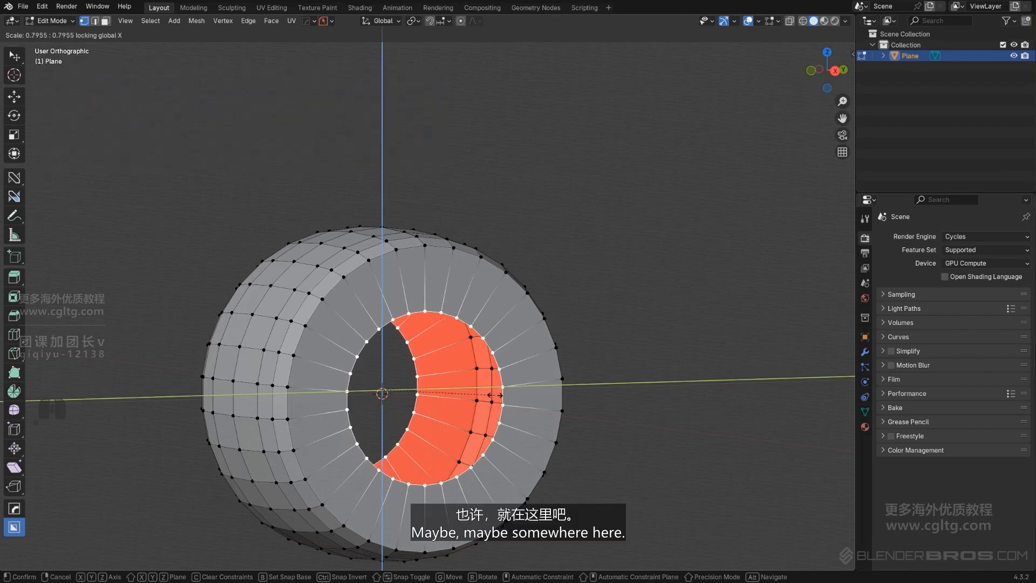
click(489, 395)
Add one centred loop cut around the tire's sidewall, with a slide factor of 0
middle_drag(490, 395, 524, 370)
key(KP_5)
scroll(523, 369, up, 4)
shift+middle_drag(464, 285, 433, 291)
key(ctrl+r)
click(430, 285)
right_click(429, 286)
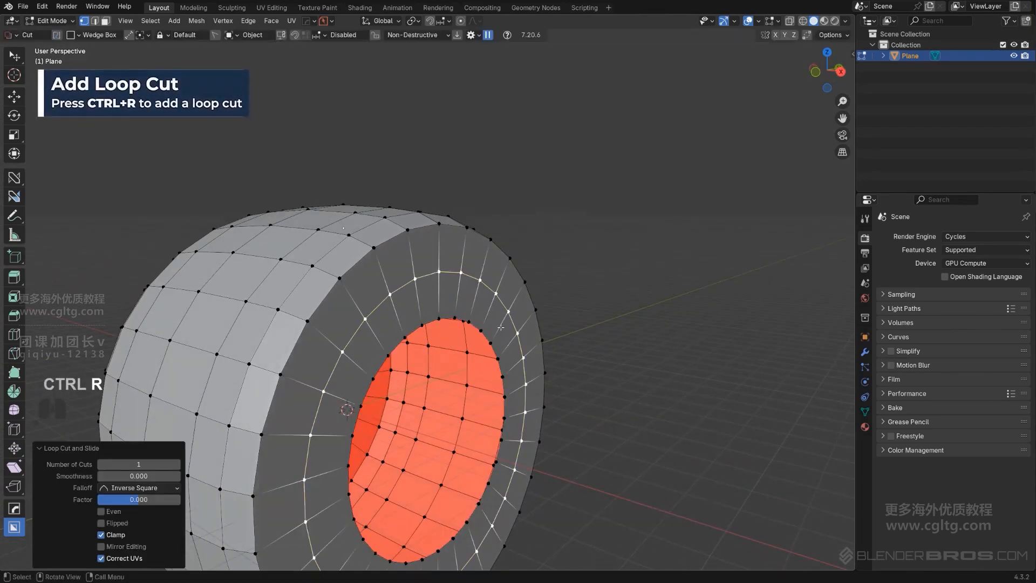
Move the new sidewall loop outward about 0.3835 m along X to bulge the sidewall
key(g)
key(x)
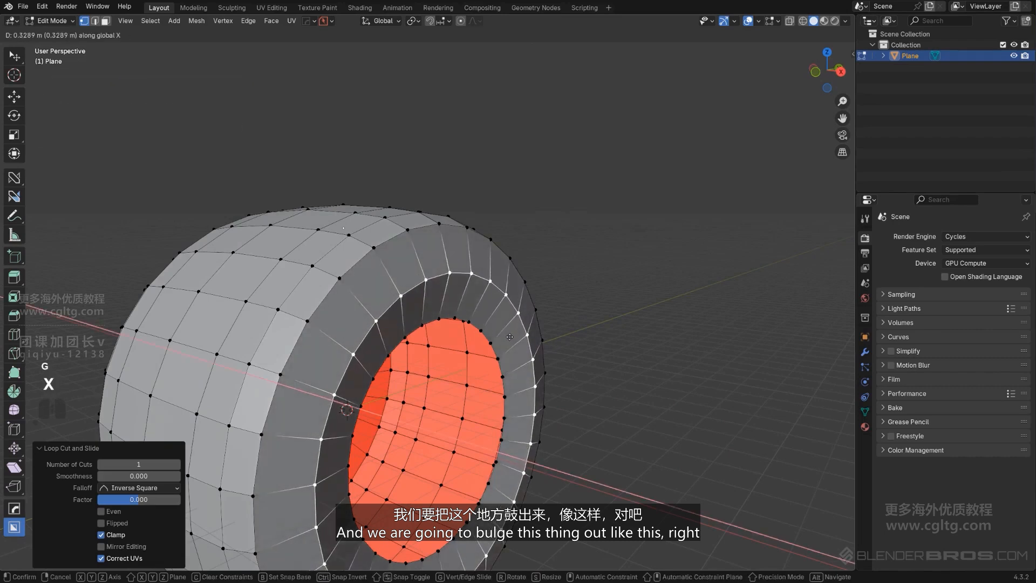
click(511, 339)
Add another loop cut on the outer part of the sidewall and slide it toward the tread shoulder
mouse_move(382, 320)
middle_down()
mouse_move(373, 305)
mouse_move(398, 301)
mouse_move(383, 302)
middle_up()
scroll(394, 302, up, 2)
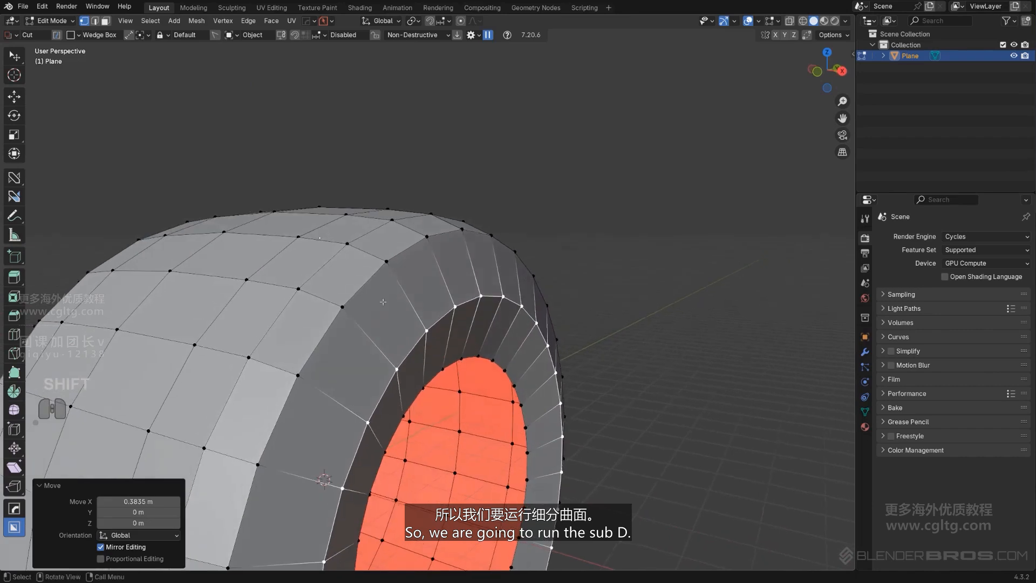
key(ctrl+r)
click(375, 297)
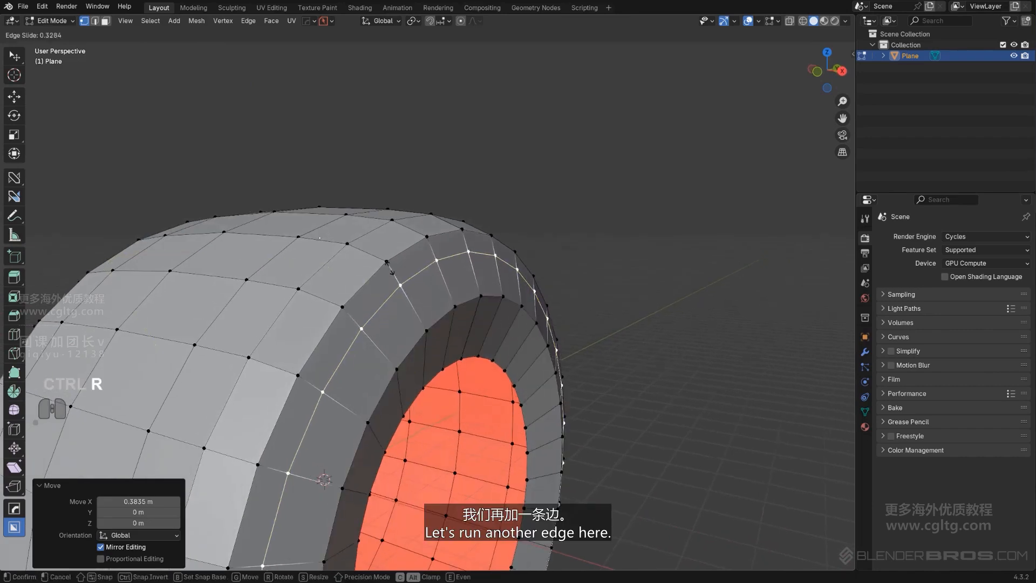
click(385, 252)
Select the rim loop around the tire's opening and extrude it inward about 0.708 m along X
middle_drag(384, 252, 476, 328)
alt+click(472, 353)
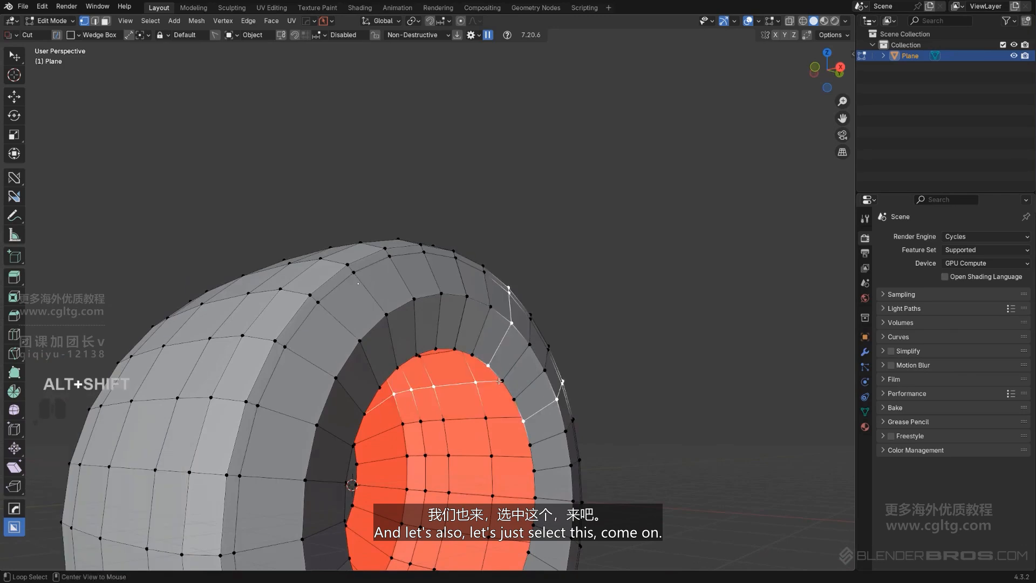
middle_drag(471, 406, 585, 438)
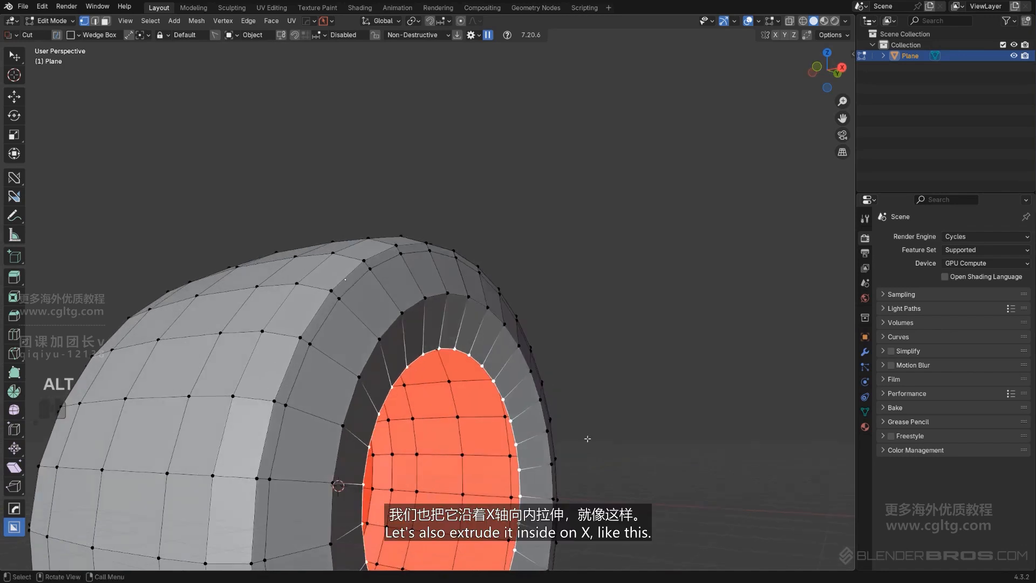
key(e)
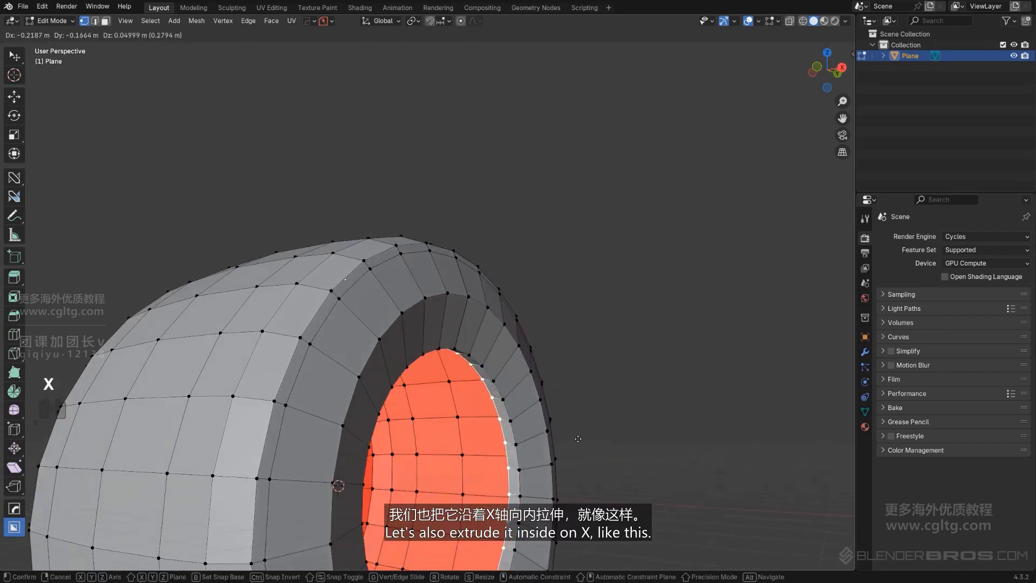
click(521, 421)
middle_drag(521, 421, 516, 417)
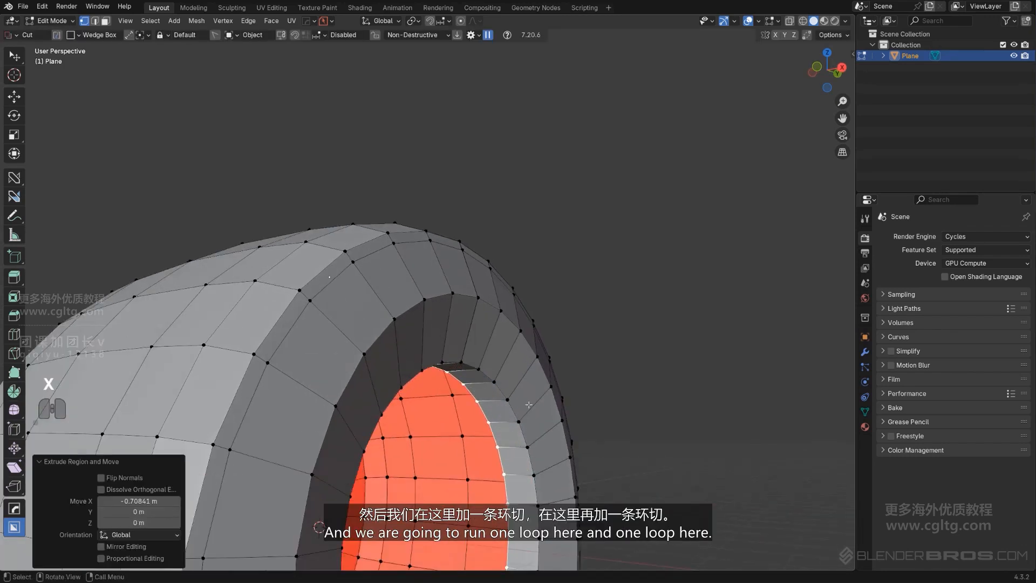
Add a supporting loop cut on each side of the rim edge, sliding both close to that edge
click(533, 400)
click(522, 418)
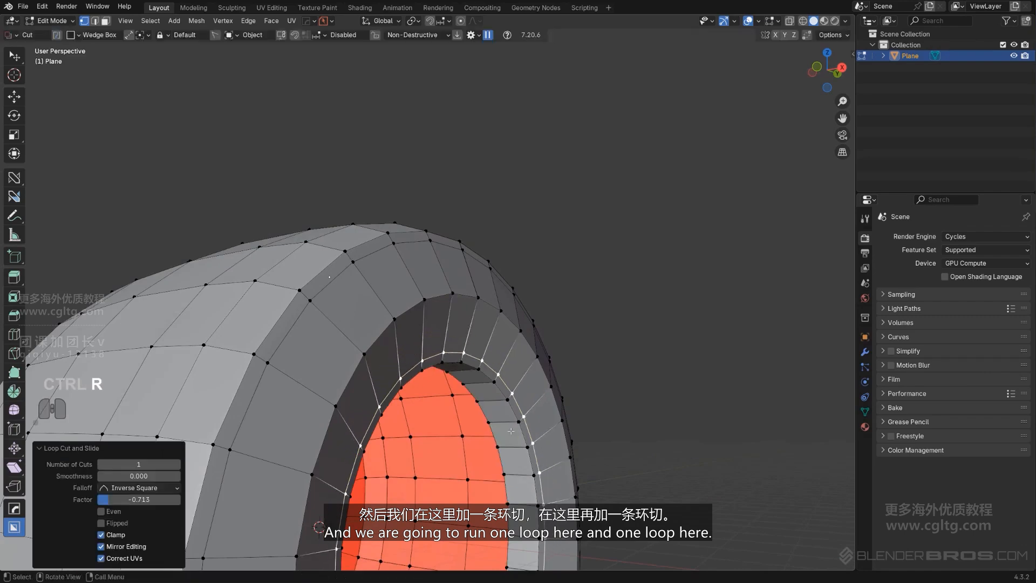
key(ctrl+r)
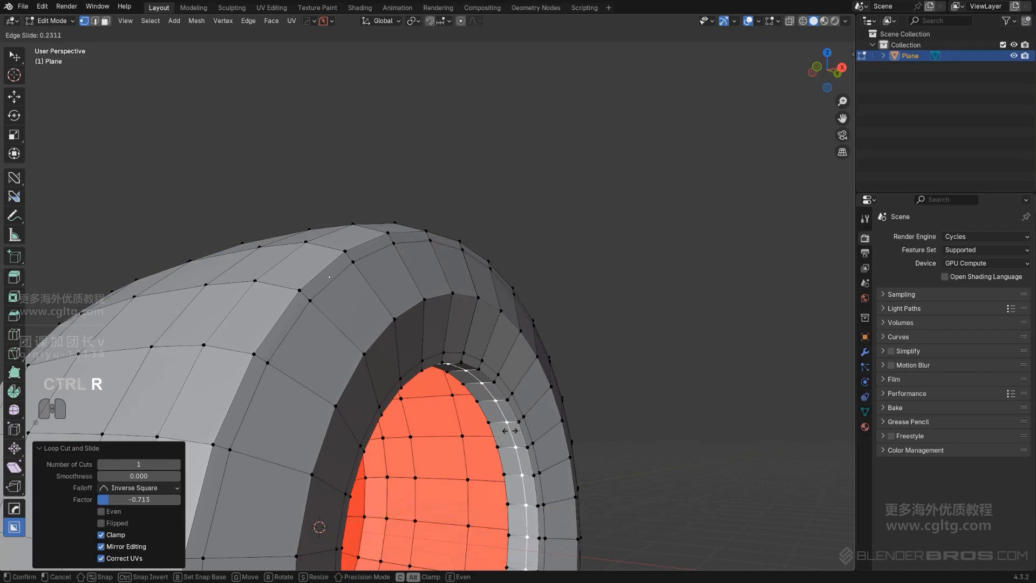
click(470, 455)
In object mode, mirror the detailed side of the tire across X and apply the mirror with HardOps Smart Apply
scroll(469, 454, down, 2)
scroll(470, 454, down, 3)
key(Tab)
key(alt+x)
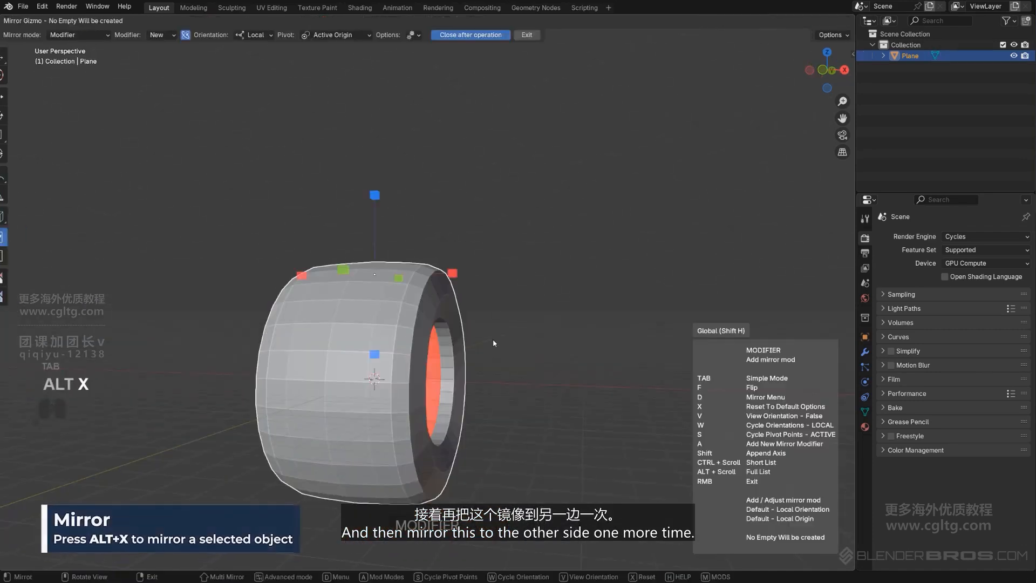
key(q)
mouse_move(550, 419)
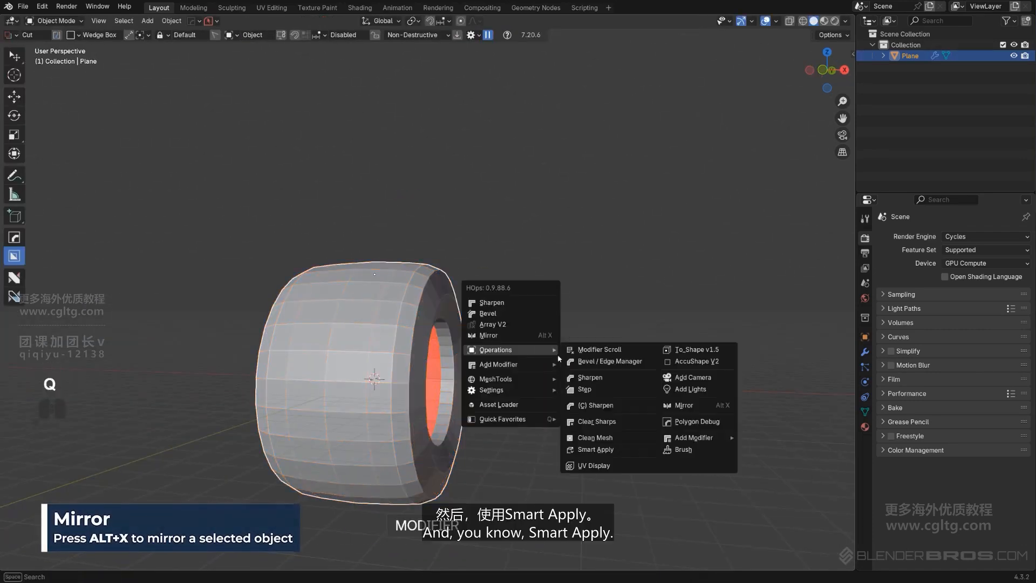
click(621, 448)
Add a level 1 subdivision to the tire and shade it smooth
middle_drag(590, 429, 530, 377)
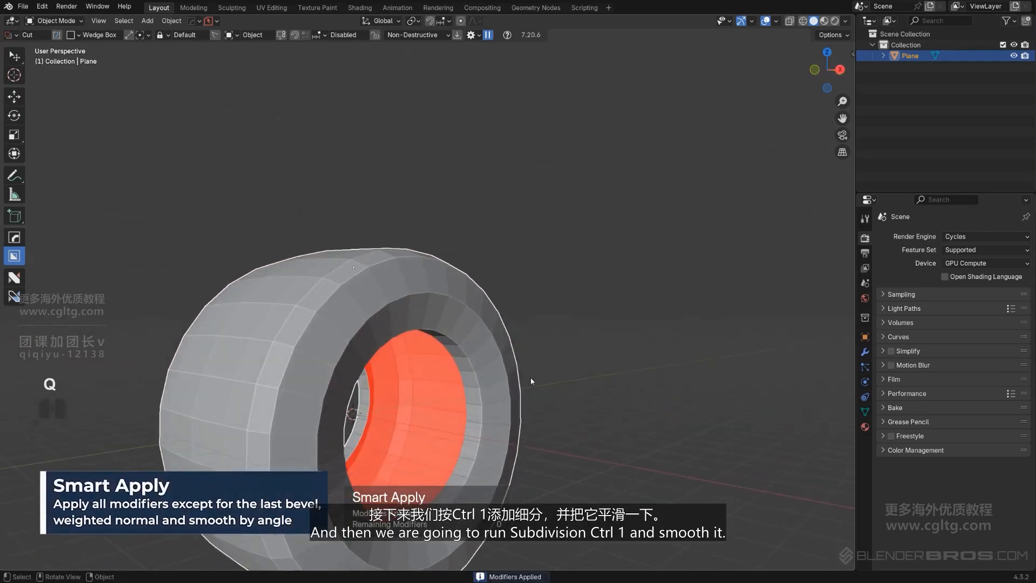
key(ctrl+1)
right_click(456, 304)
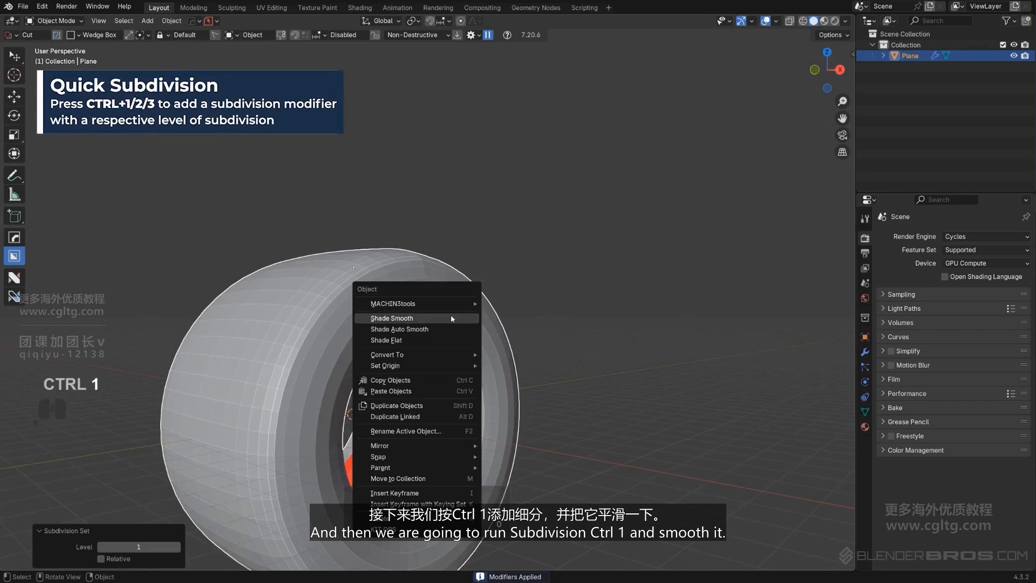
click(451, 315)
In edit mode, clean up the messy geometry in the middle of the tire with MACHIN3tools
key(Tab)
middle_drag(460, 313, 377, 342)
key(Tab)
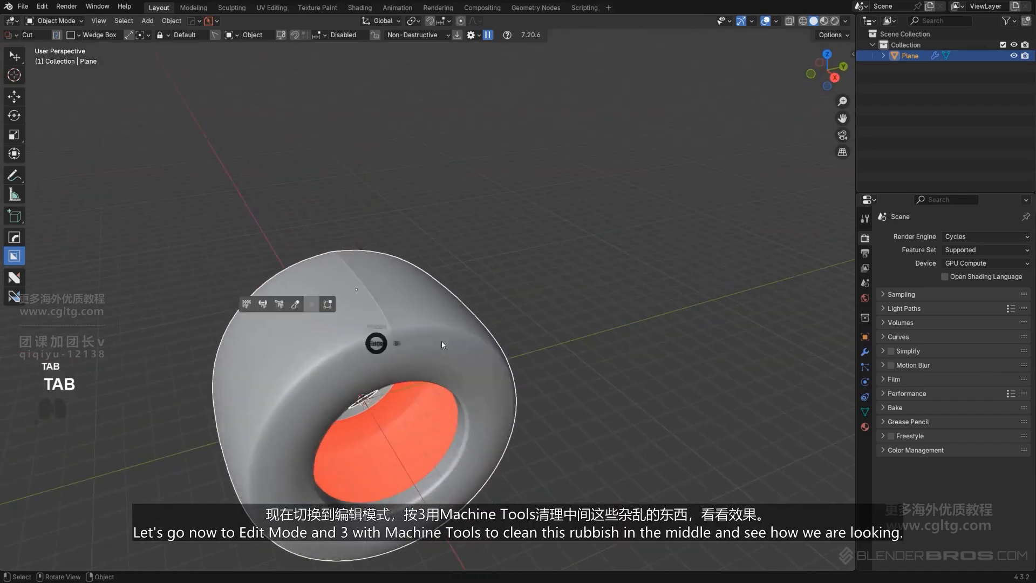
click(443, 344)
middle_drag(444, 345, 438, 312)
key(3)
middle_drag(455, 355, 439, 325)
key(Tab)
In edit mode, dissolve the extra edge loop at the tire's shoulder
scroll(433, 249, down, 3)
scroll(445, 329, up, 5)
scroll(445, 328, down, 4)
key(Tab)
key(x)
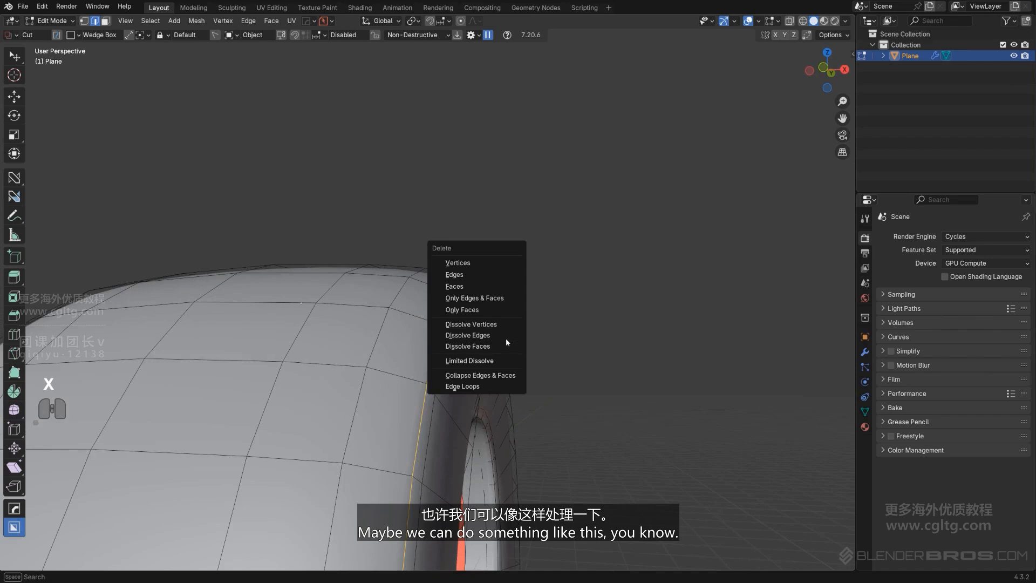
click(506, 336)
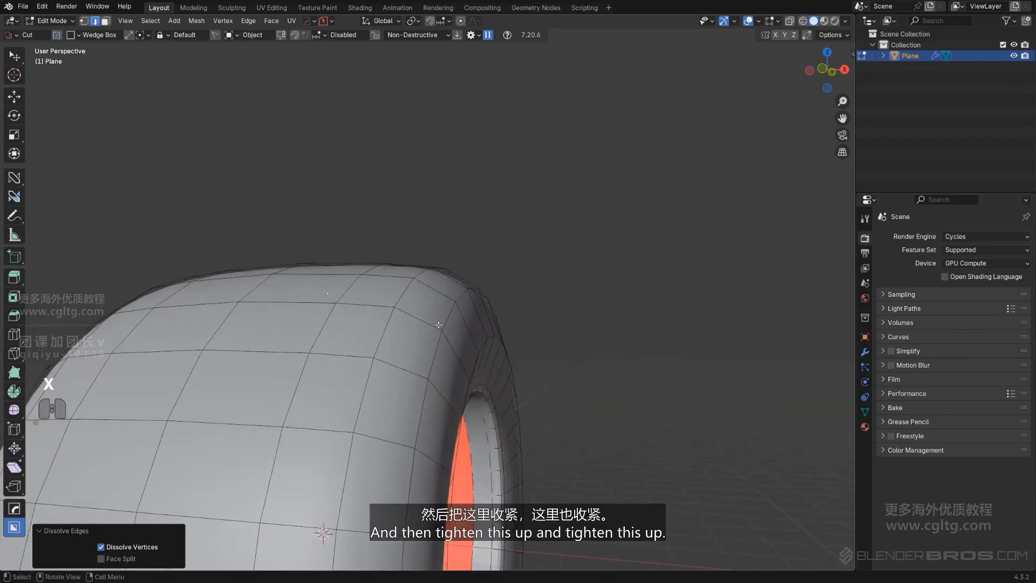
Tighten the tire's shoulder with a loop cut on the sidewall side, slid with a factor of about -0.713
key(ctrl+r)
click(439, 324)
click(453, 335)
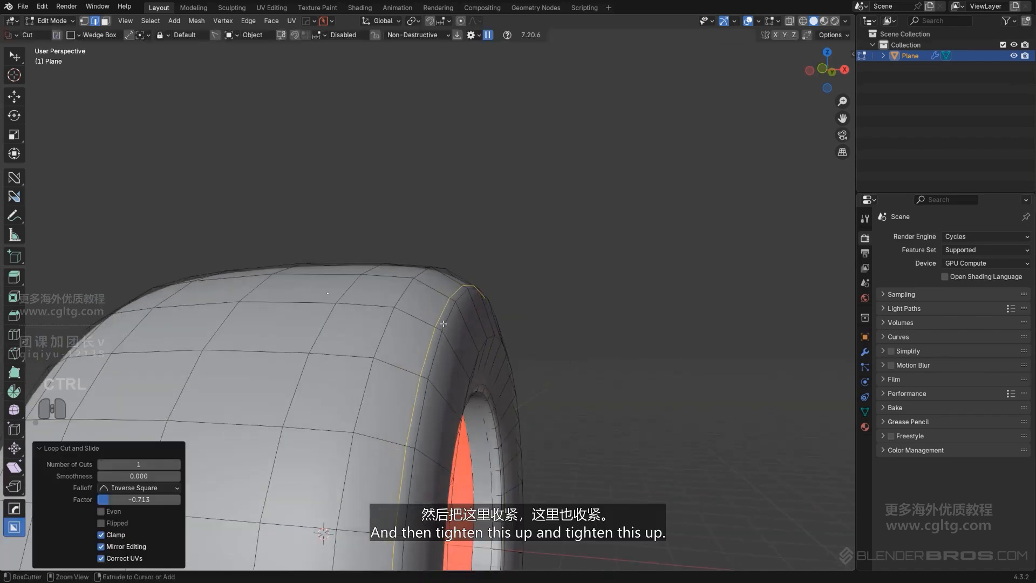
Try a second tightening loop cut on the tread side of the shoulder, check the smoothed tire, and undo it
key(ctrl+r)
click(434, 292)
click(423, 288)
key(Tab)
middle_drag(423, 289, 536, 407)
key(ctrl+z)
key(ctrl+z)
key(Tab)
In right view, set the tire's origin to its geometry and scale the tire uniformly to about 1.12
scroll(490, 347, down, 4)
key(KP_5)
key(s)
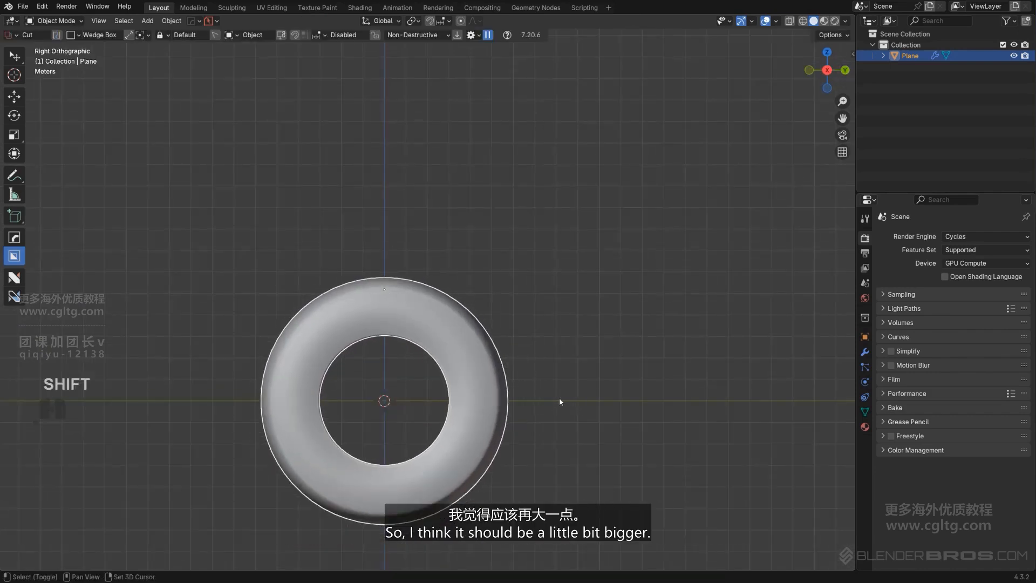
key(shift+s)
click(516, 465)
key(s)
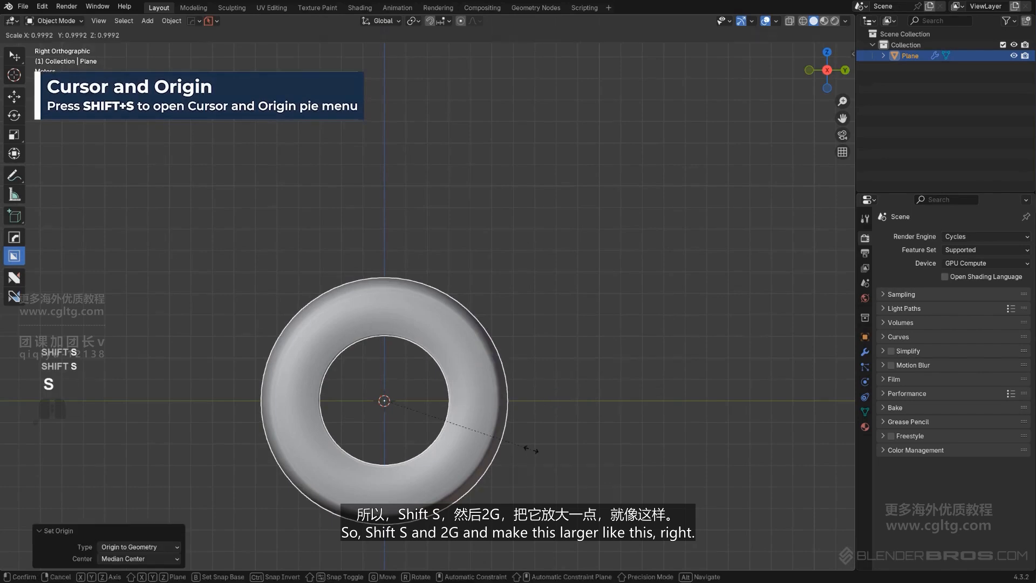
click(549, 455)
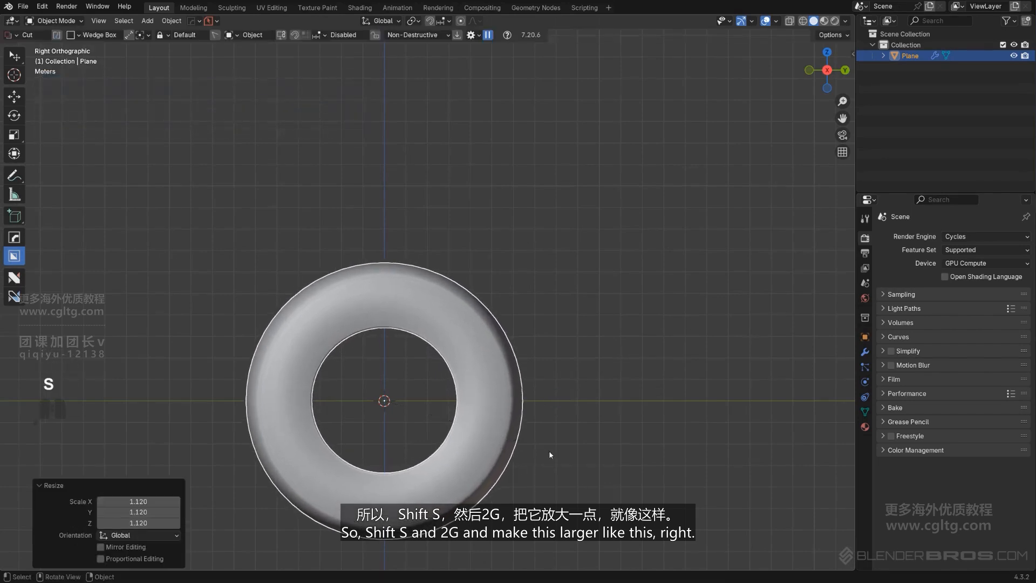
middle_drag(502, 423, 484, 370)
key(KP_5)
key(KP_5)
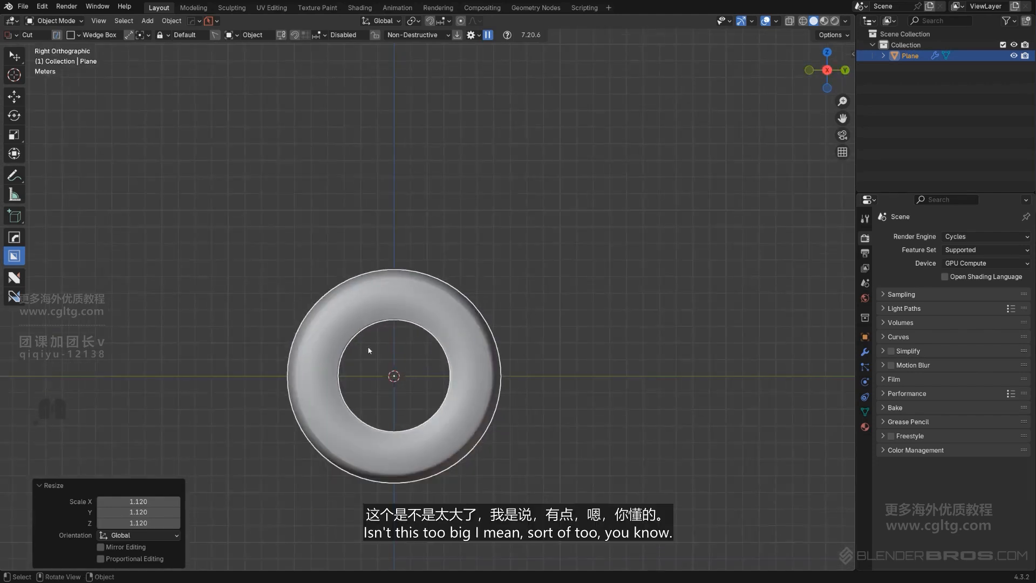
Narrow the tire slightly by scaling it along the X axis, and deselect it
middle_drag(378, 406, 498, 365)
key(KP_5)
key(s)
key(x)
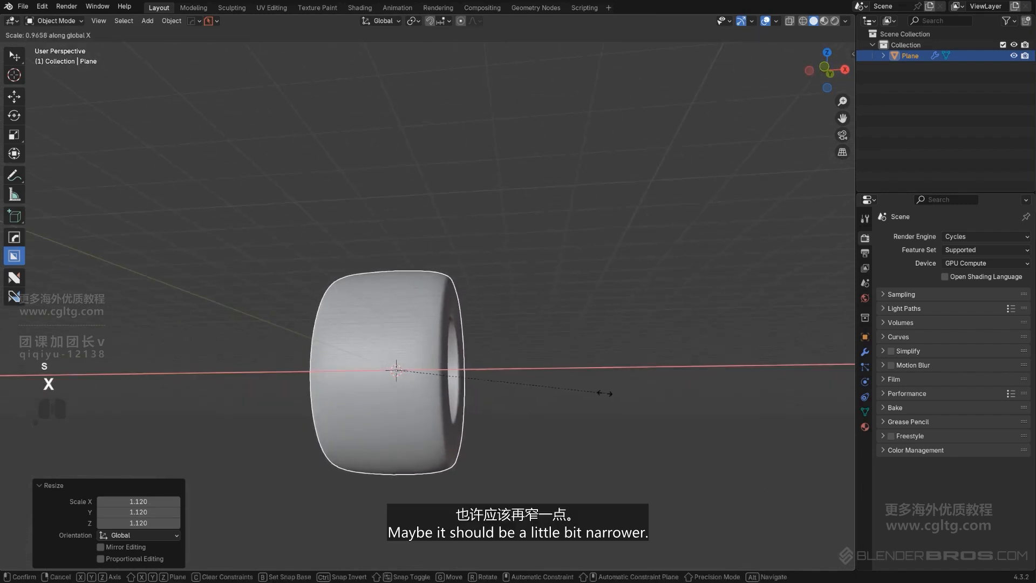
click(591, 388)
middle_drag(567, 393, 505, 361)
click(539, 371)
In front view, add a new 2 m plane at the tire's center for the tread block
scroll(437, 302, up, 3)
scroll(477, 338, up, 2)
scroll(462, 360, down, 1)
scroll(462, 360, up, 3)
middle_drag(388, 358, 324, 377)
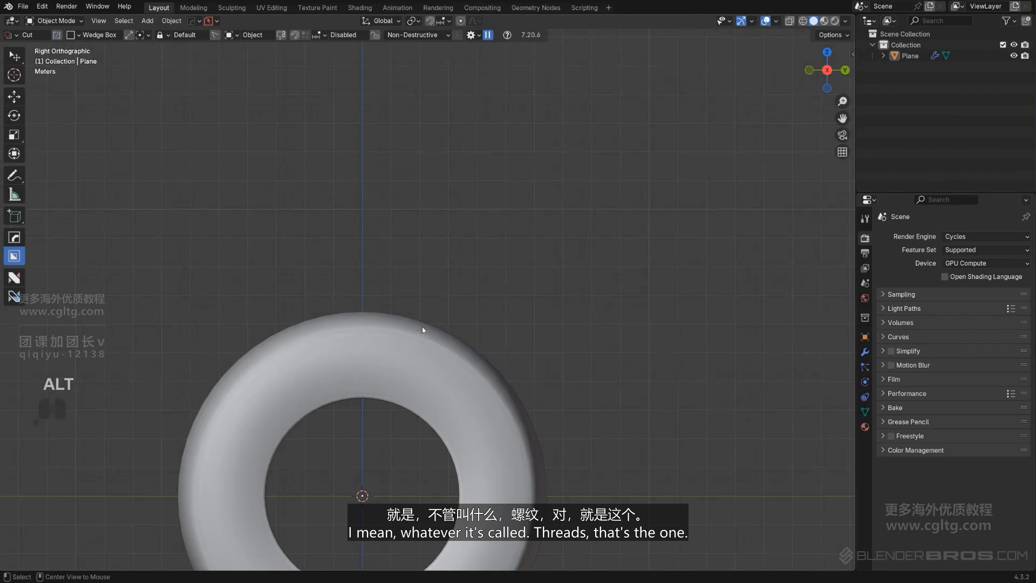
middle_drag(407, 316, 558, 398)
scroll(511, 336, up, 3)
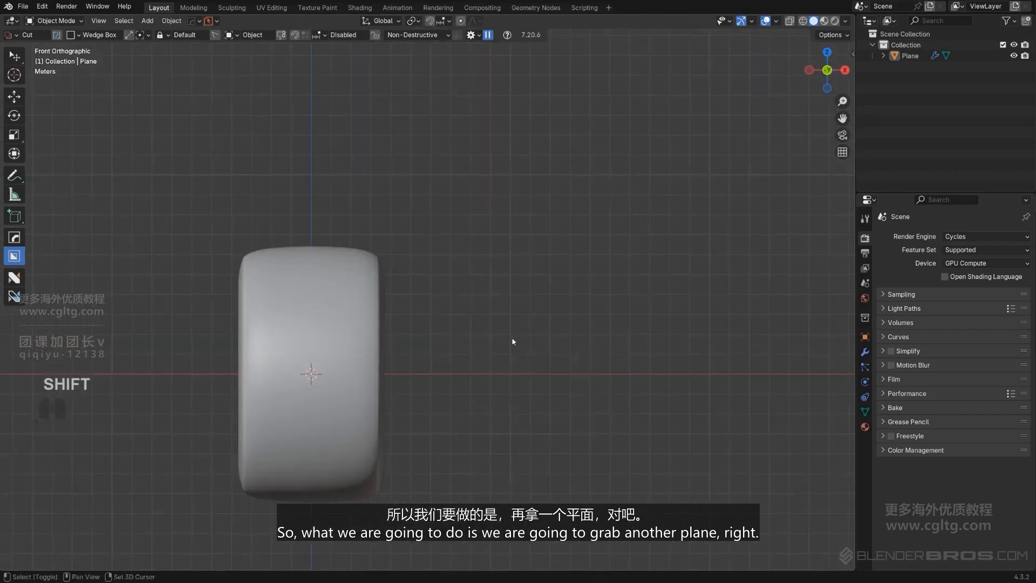
key(shift+a)
click(558, 345)
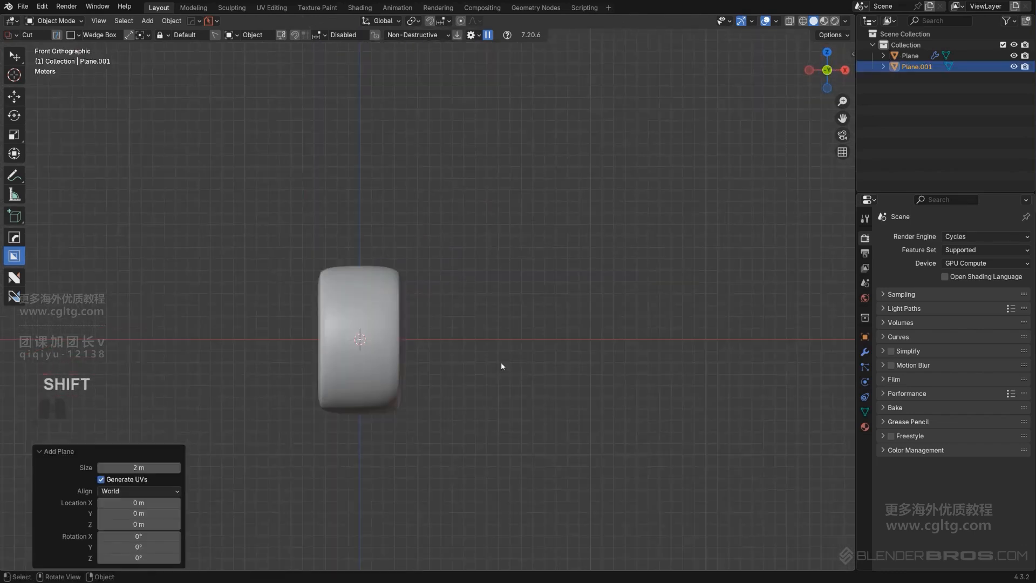
Raise the new plane about 6.75 m along Z so it sits just above the tire's tread surface
middle_drag(518, 443, 468, 273)
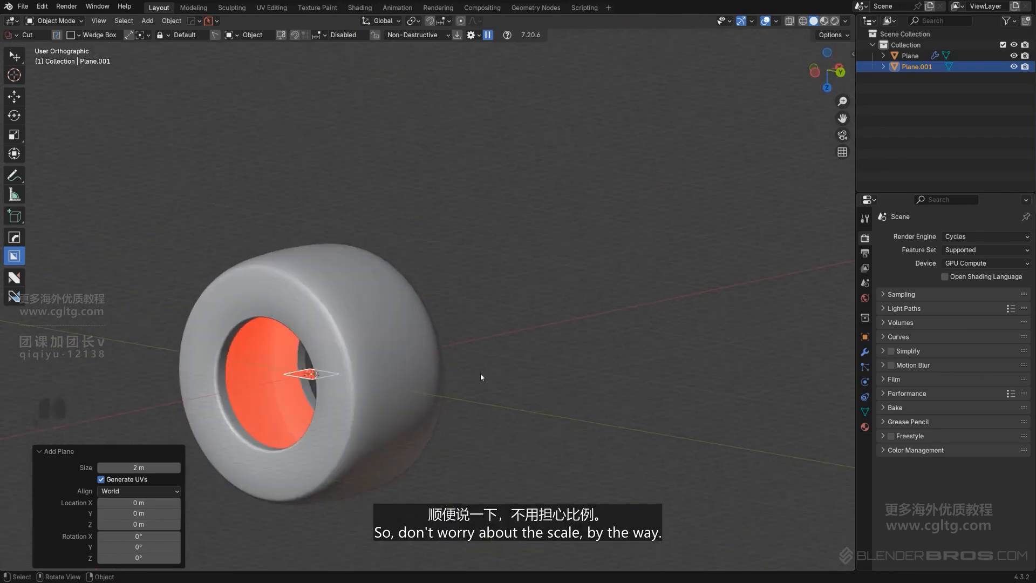
middle_drag(480, 373, 446, 393)
key(g)
key(z)
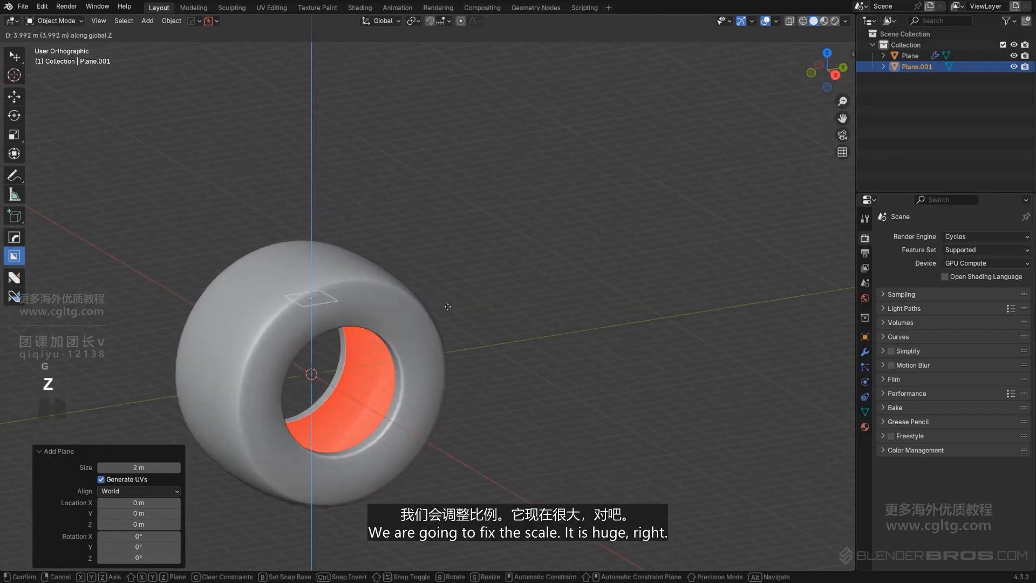
click(448, 264)
Examine the plane's size and placement on the tread from above, using an orthographic top view aligned with the tire
alt+middle_drag(404, 265, 432, 365)
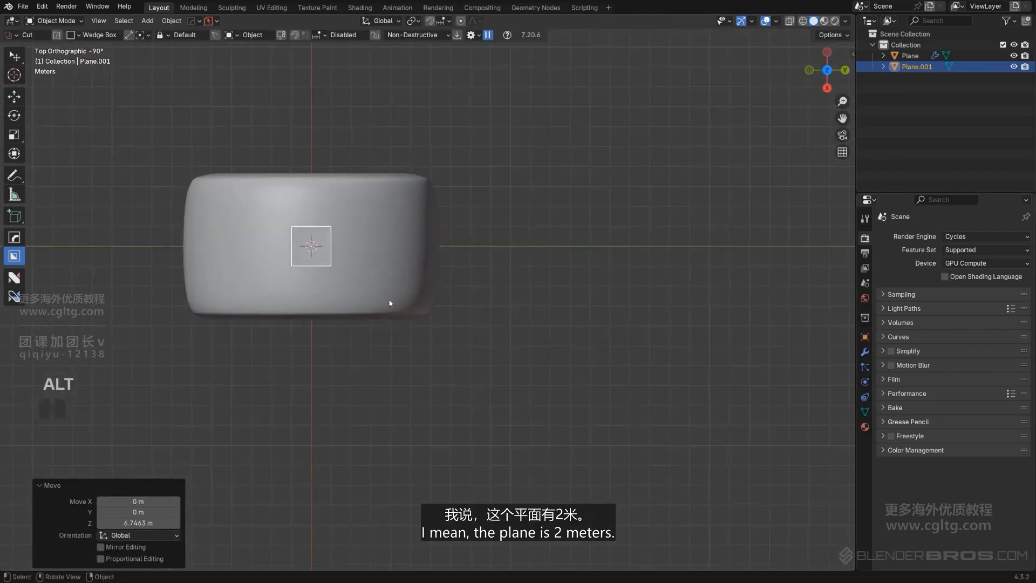
scroll(388, 299, up, 2)
shift+middle_drag(389, 299, 513, 333)
scroll(511, 443, up, 4)
scroll(513, 367, down, 2)
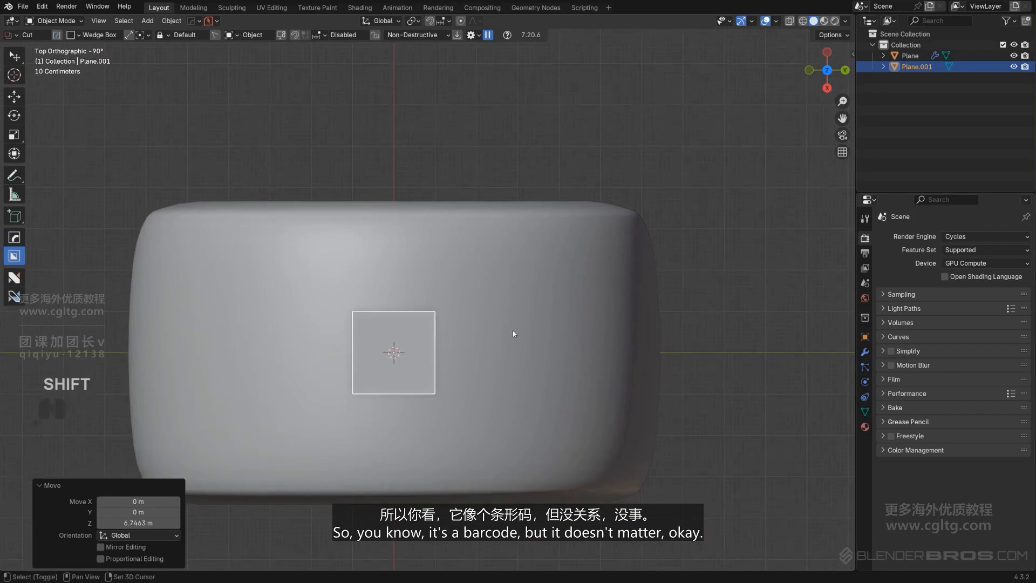
middle_drag(447, 435, 637, 410)
scroll(332, 308, down, 1)
middle_drag(332, 306, 394, 254)
key(KP_5)
scroll(421, 292, down, 1)
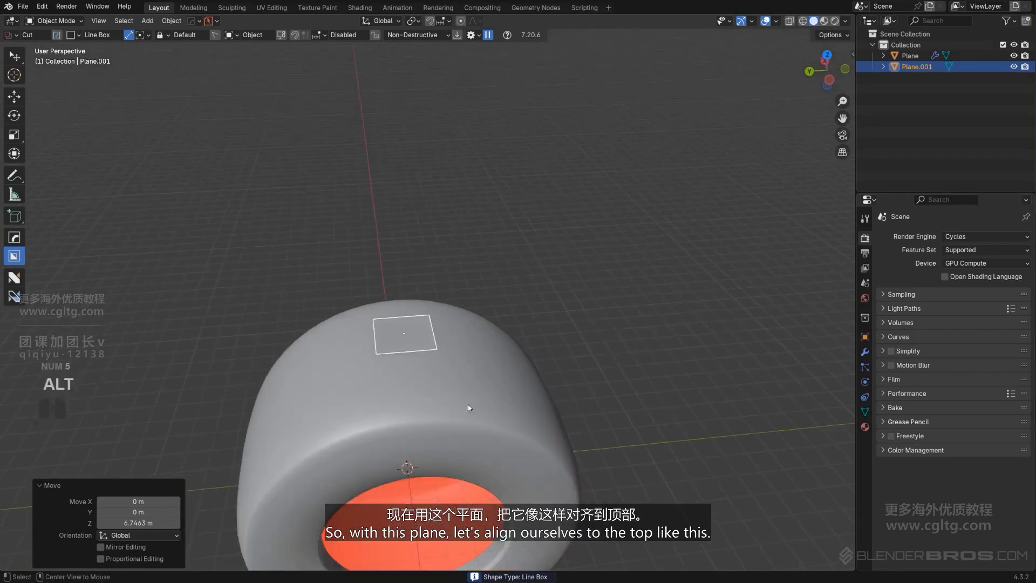
mouse_move(468, 404)
alt+middle_down()
mouse_move(378, 354)
mouse_move(434, 362)
mouse_move(448, 404)
alt+middle_up()
key(KP_5)
scroll(451, 387, up, 4)
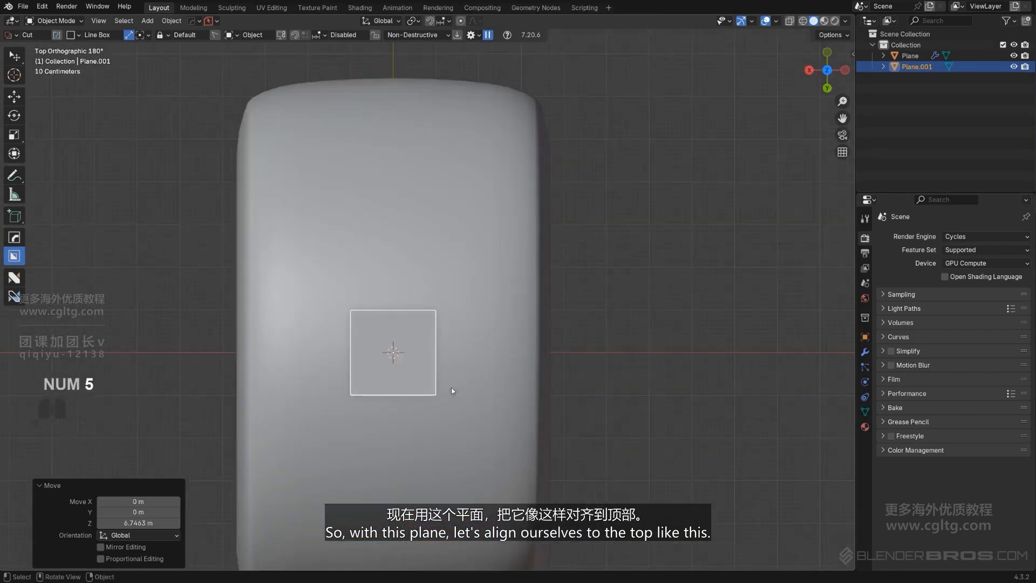
scroll(361, 358, down, 1)
shift+middle_drag(403, 344, 403, 360)
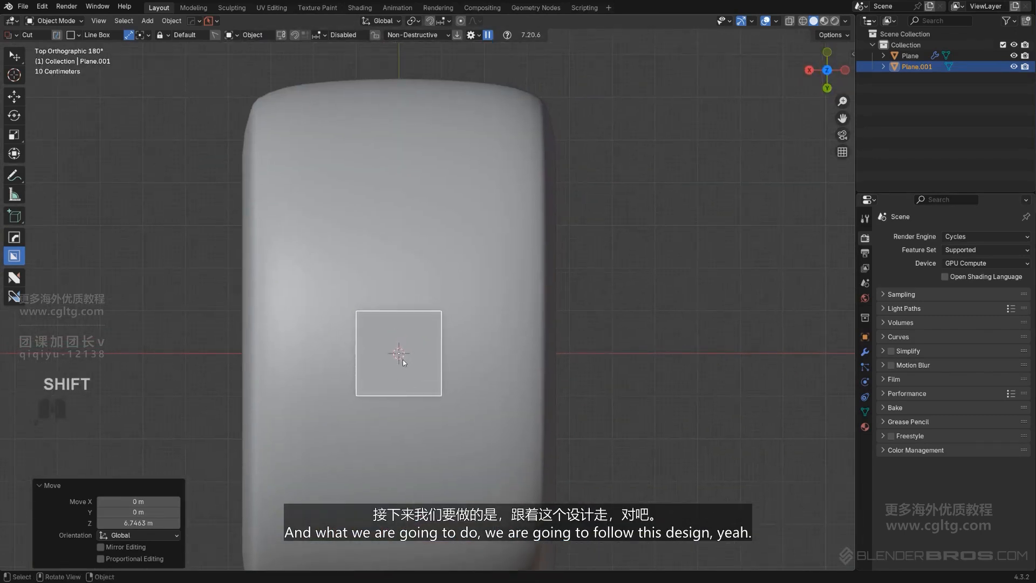
right_drag(1, 254, 720, 335)
right_drag(399, 327, 278, 582)
Move the plane about 2.43 m along X toward the tread's outer edge
scroll(432, 313, up, 1)
shift+middle_drag(463, 379, 526, 359)
key(g)
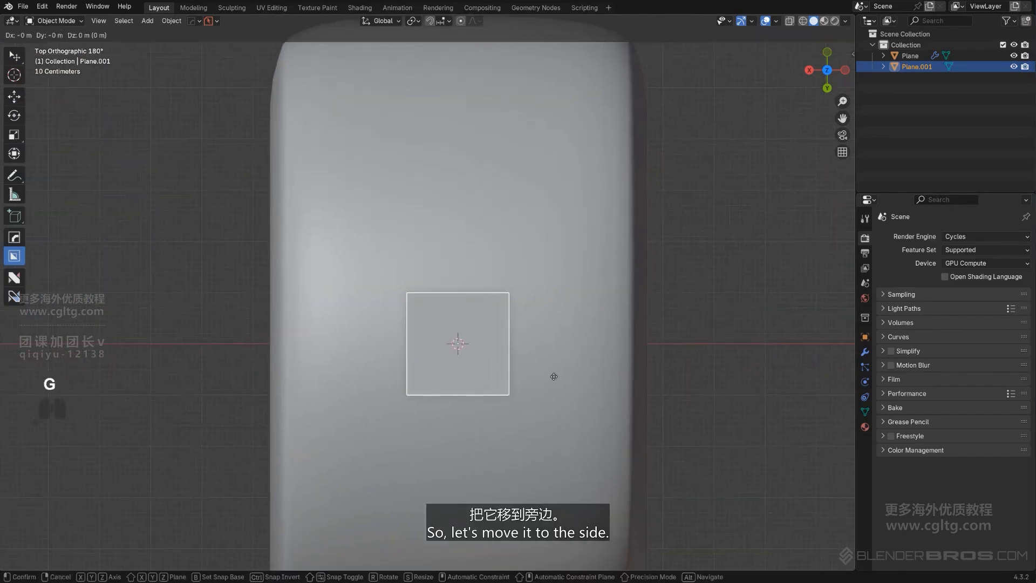
key(x)
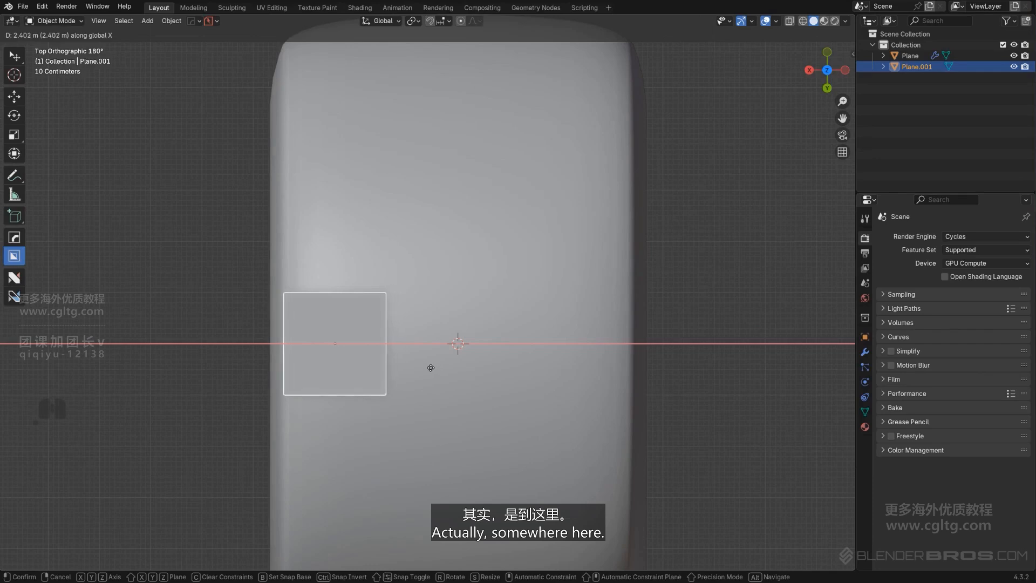
click(428, 364)
In edit mode, flatten the plane into a rectangle by scaling it to about 0.544 along Y
scroll(399, 374, up, 1)
shift+middle_drag(400, 375, 444, 363)
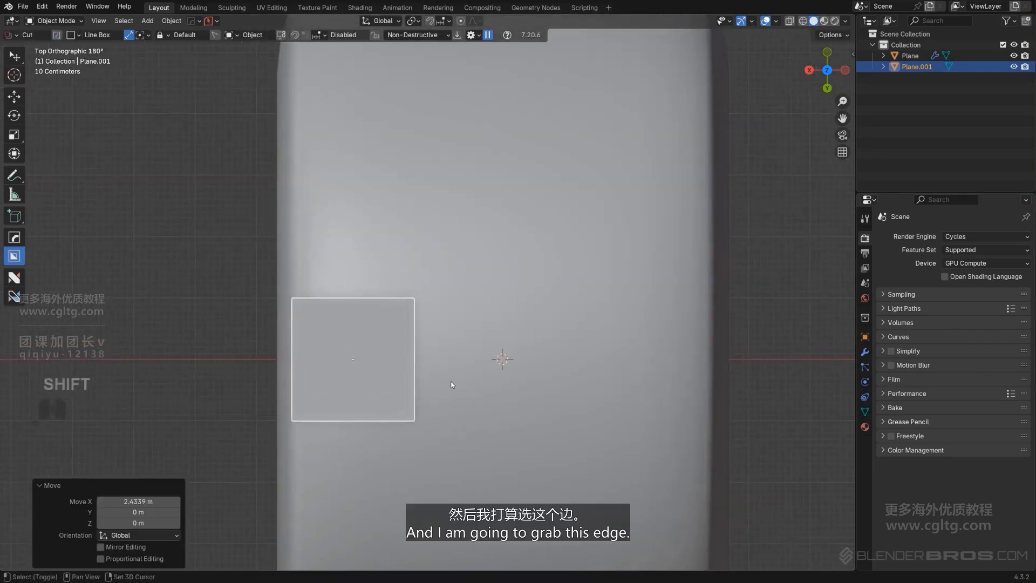
key(Tab)
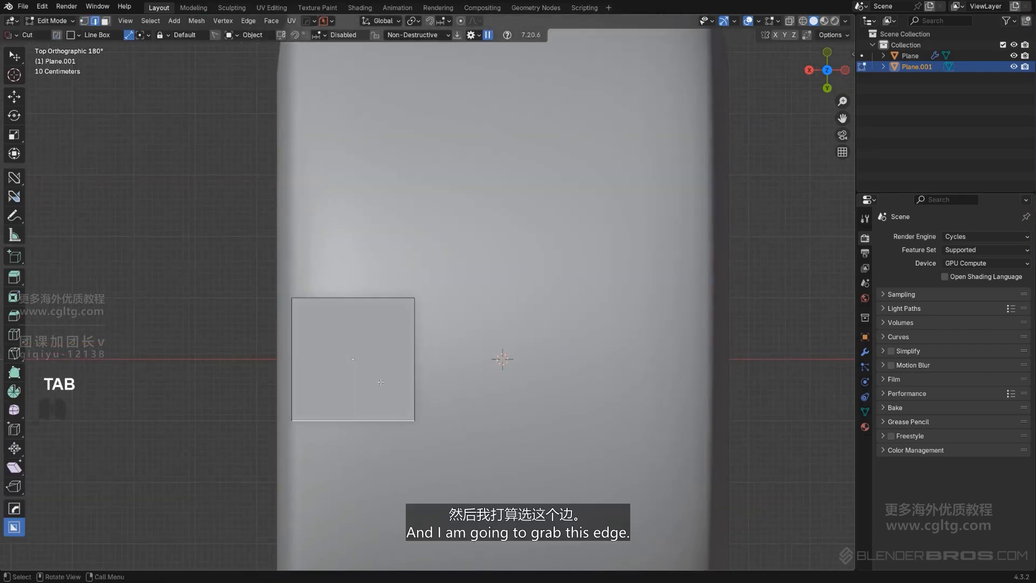
shift+click(381, 322)
key(s)
key(y)
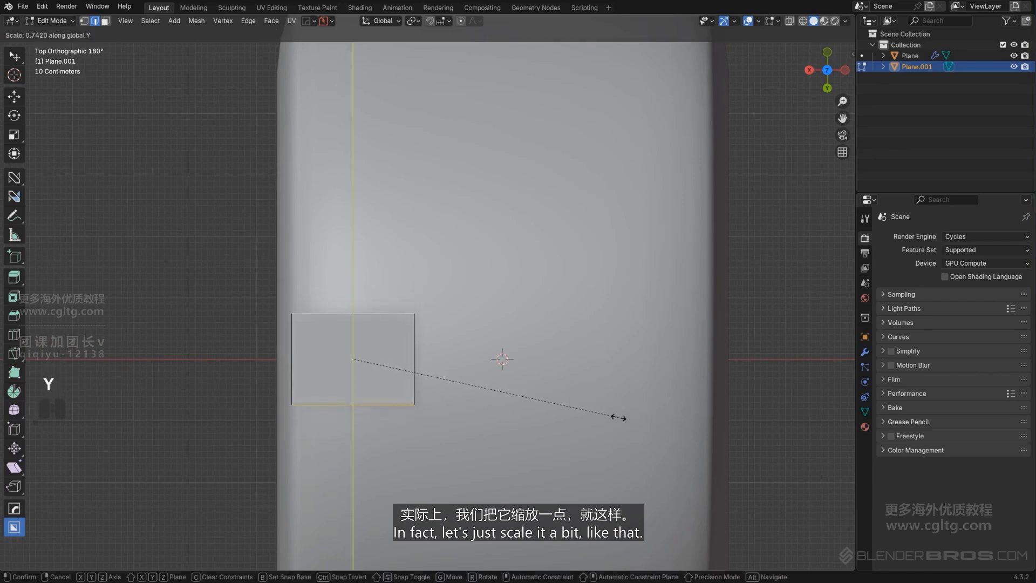
click(556, 409)
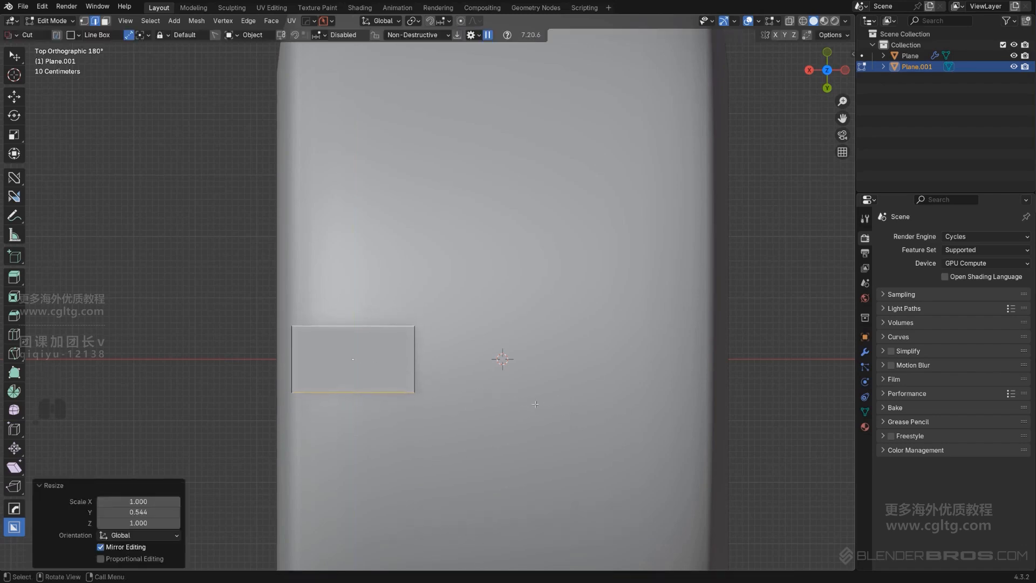
Slant the rectangle by moving its inner short edge about -0.764 m in X and -1.85 m in Y
click(485, 401)
key(g)
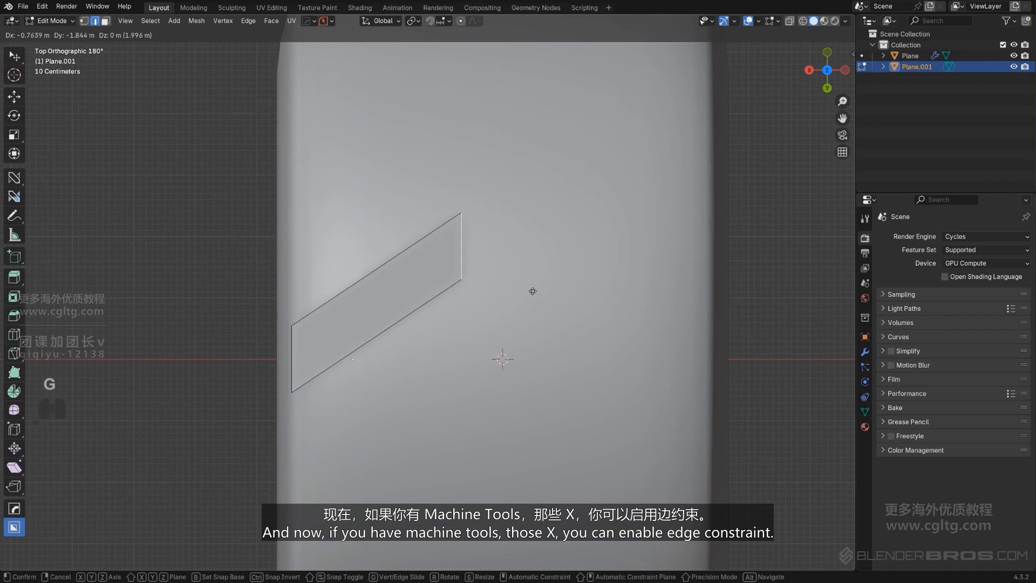
click(532, 290)
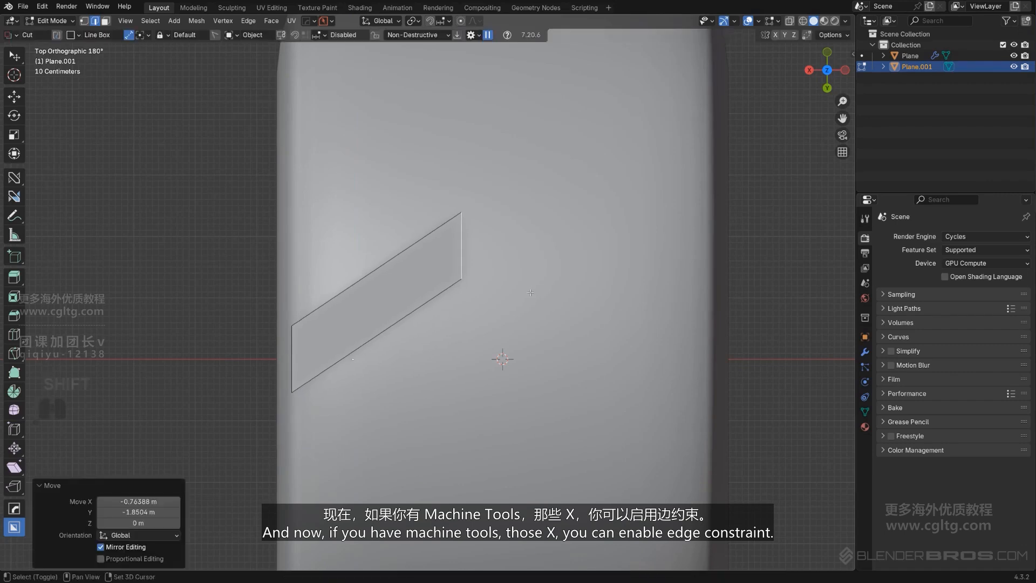
shift+middle_drag(501, 302, 460, 322)
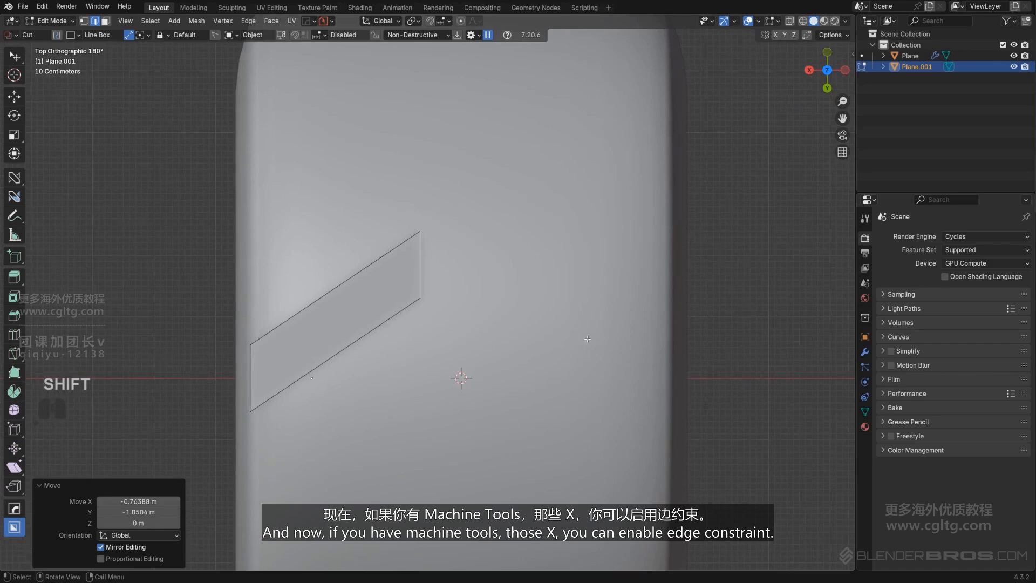
Rotate the strip's inner end edge about -60.6° in the view and scale it to about 0.799
key(alt+r)
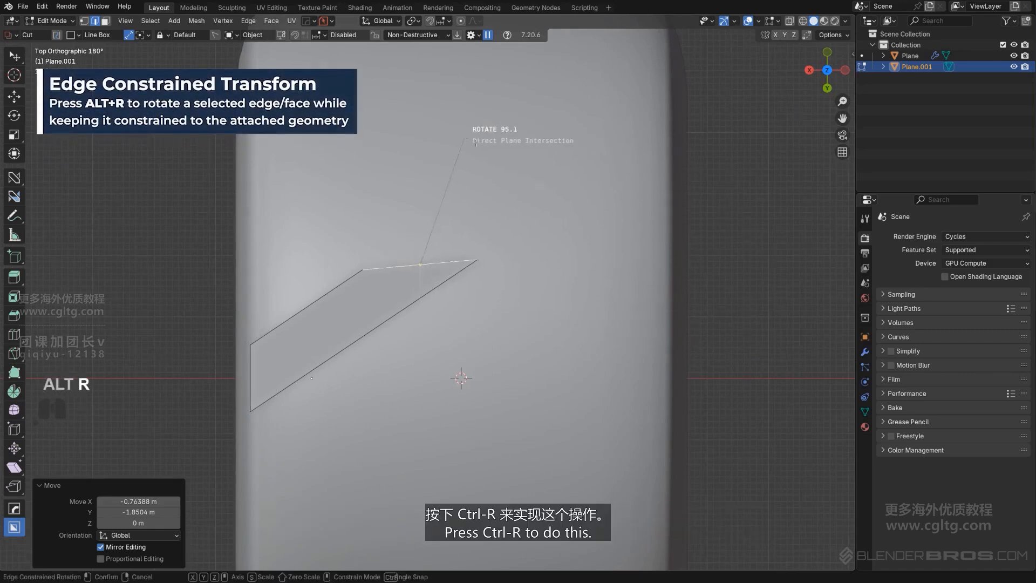
right_click(596, 271)
scroll(519, 320, up, 1)
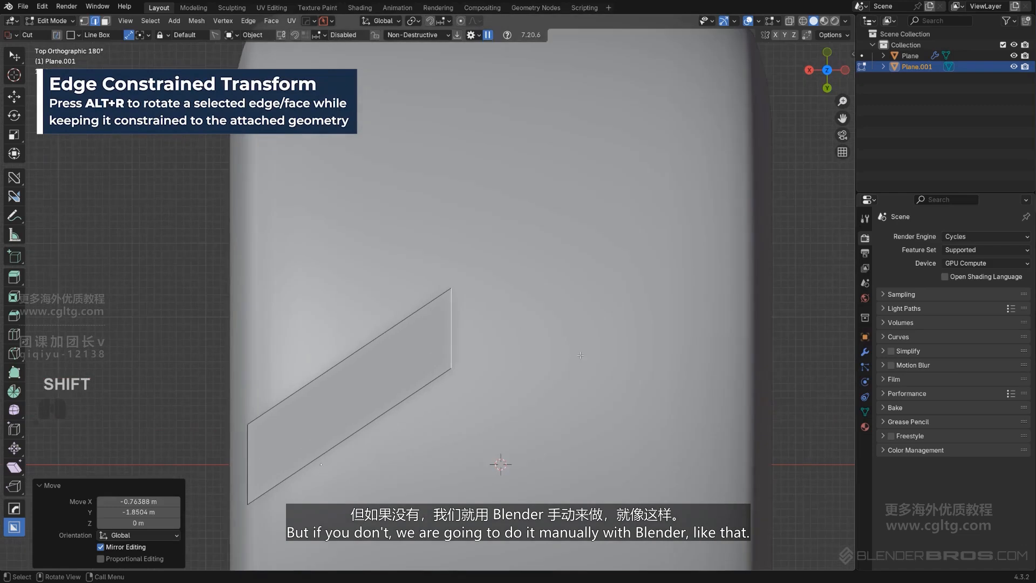
key(r)
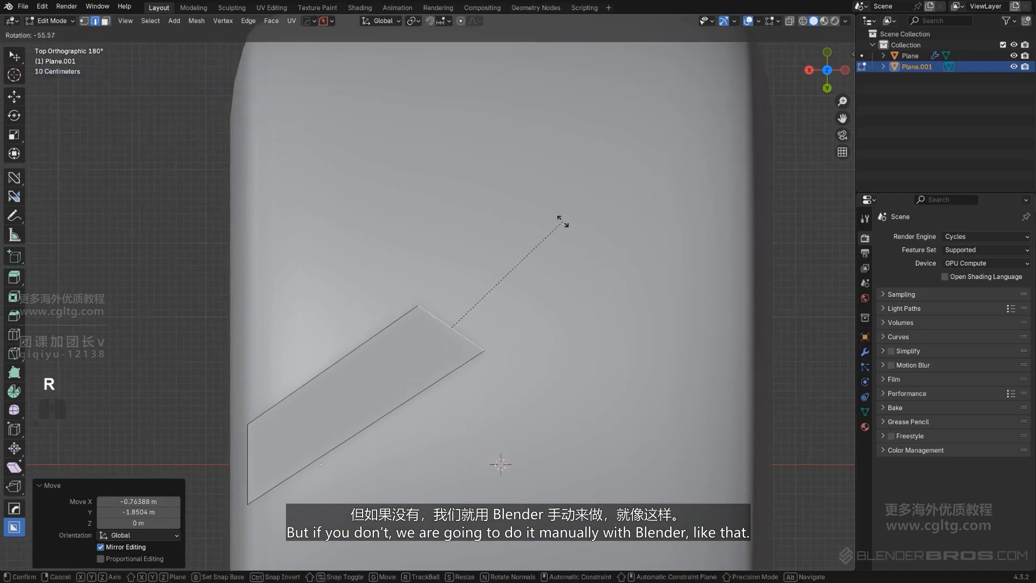
click(561, 221)
key(s)
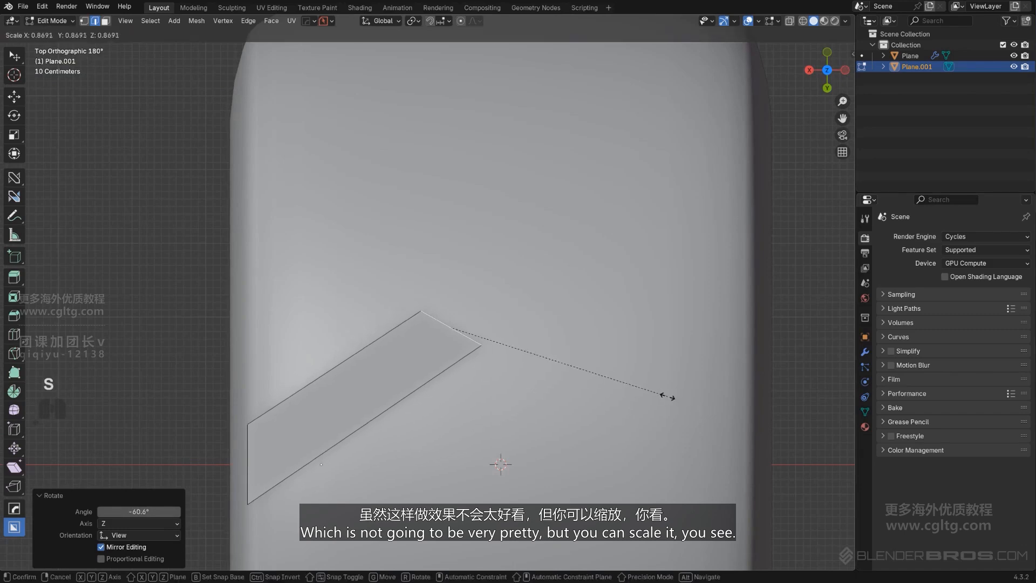
click(621, 397)
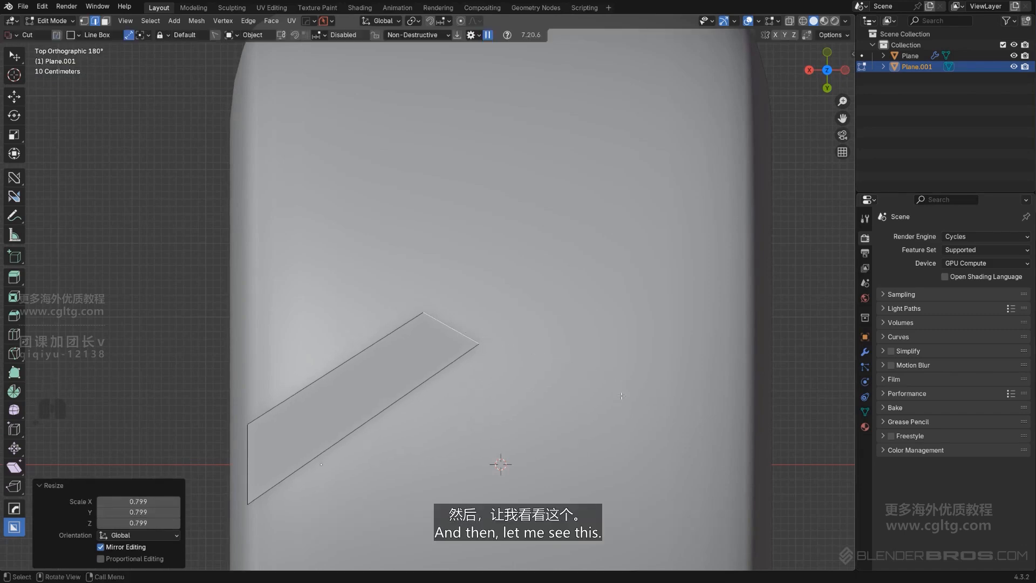
Scale the strip's inner end edge to about 0.891 and move it about 0.046 m in X and -0.066 m in Y
scroll(515, 384, down, 3)
shift+middle_drag(497, 379, 470, 383)
scroll(510, 369, up, 2)
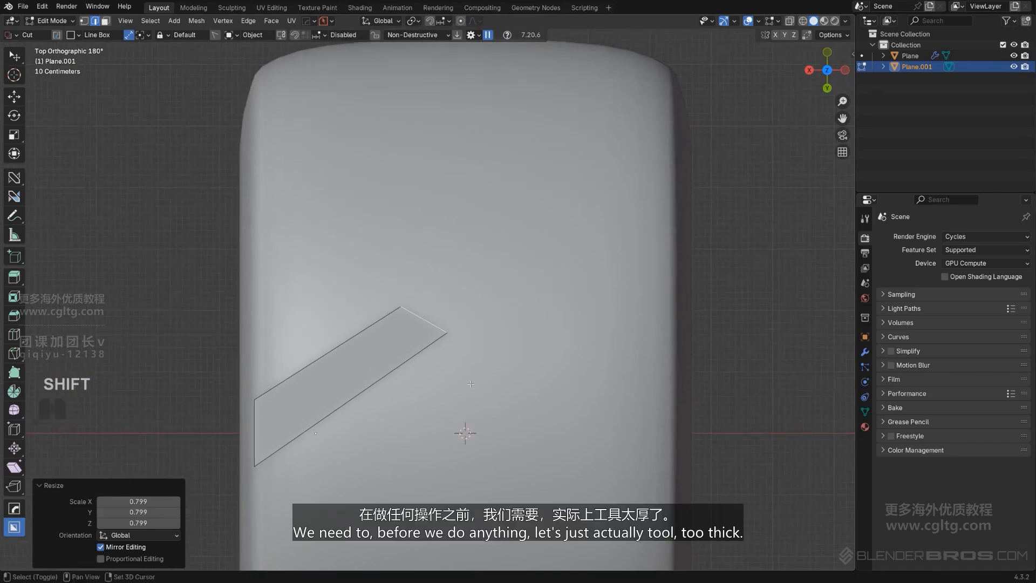
key(s)
click(556, 352)
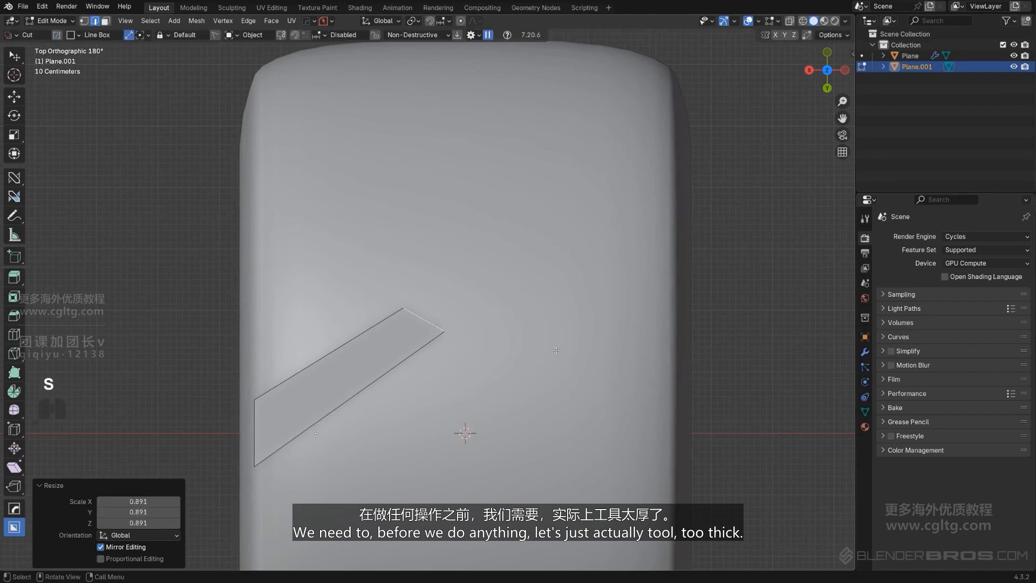
key(g)
click(553, 345)
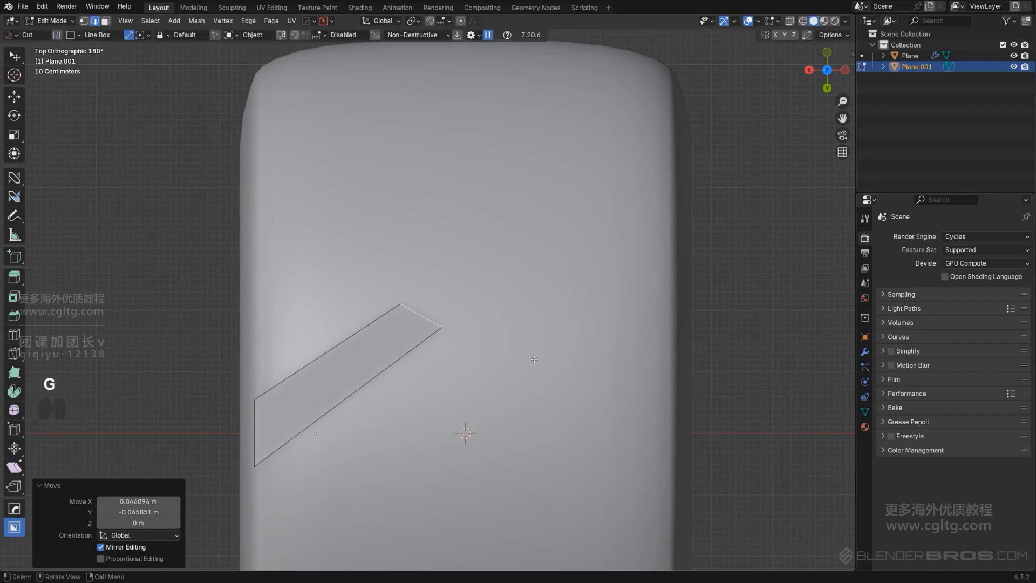
Add one centered loop cut across the strip and move it about -0.145 m in X and 0.283 m in Y to bend it
key(ctrl+r)
click(355, 365)
click(356, 365)
key(g)
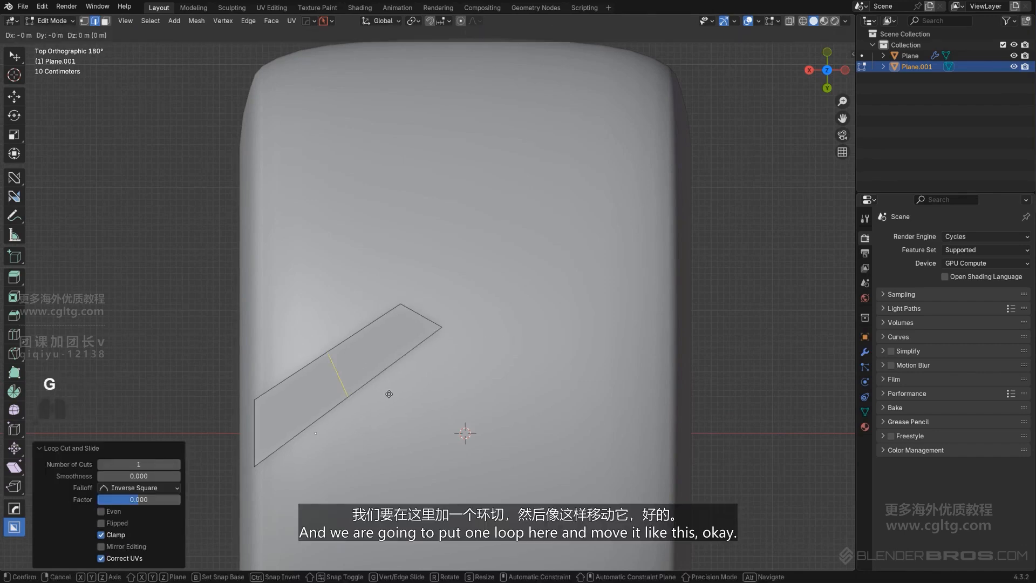
click(397, 410)
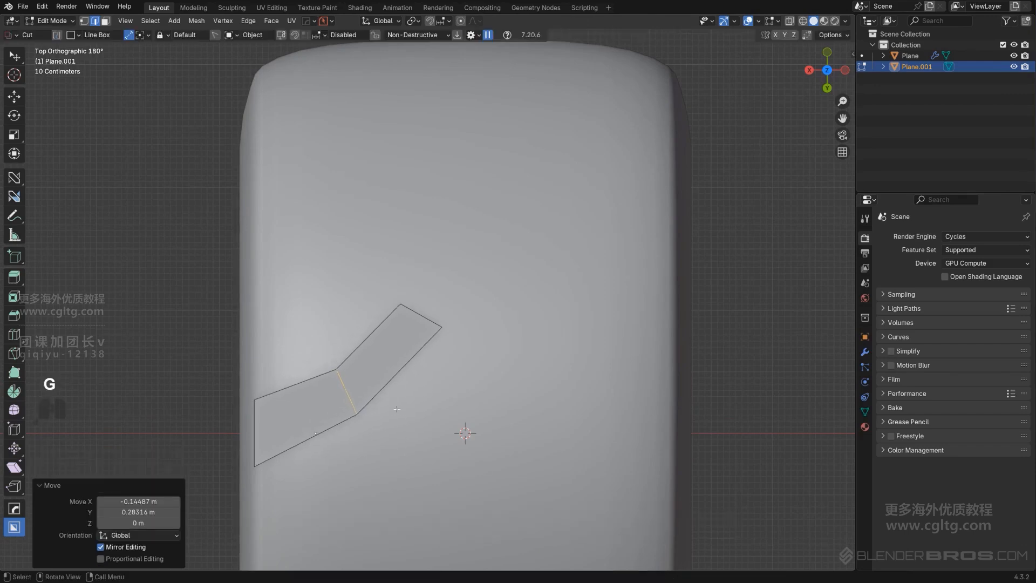
Rotate the middle loop edge slightly with the edge-constrained transform, keeping it on the strip's sides
key(alt+r)
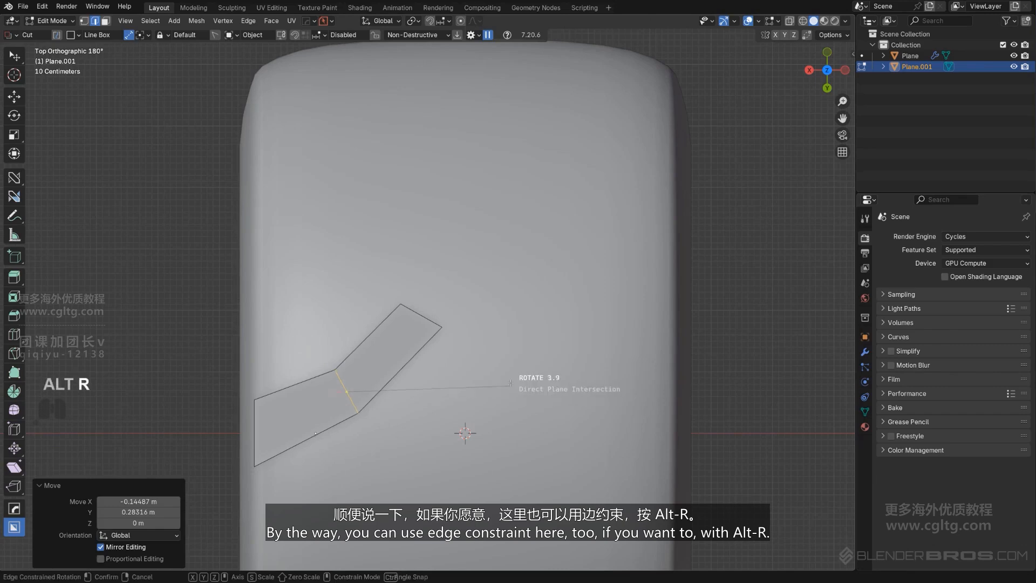
click(504, 372)
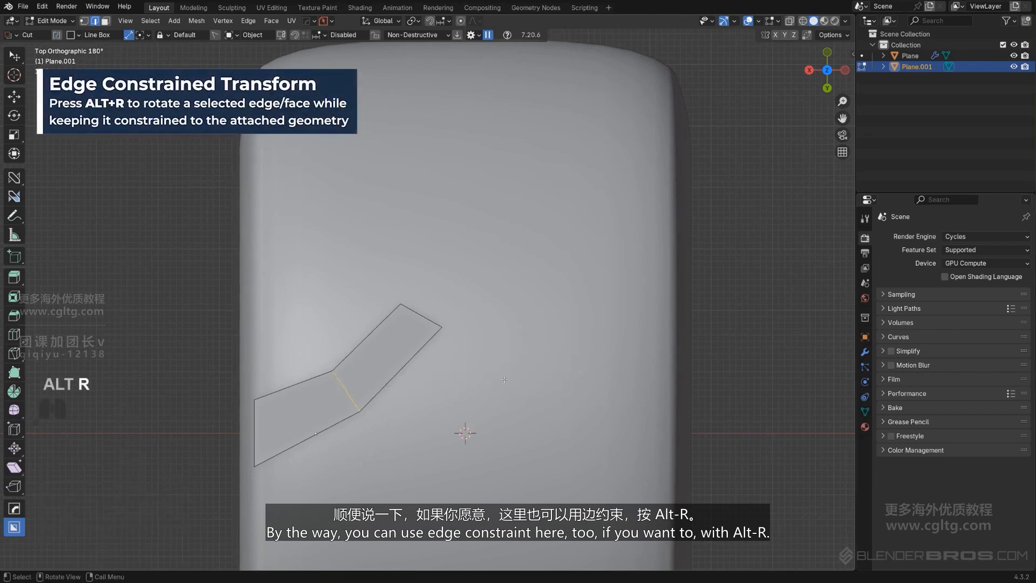
scroll(498, 398, up, 2)
shift+middle_drag(496, 407, 499, 374)
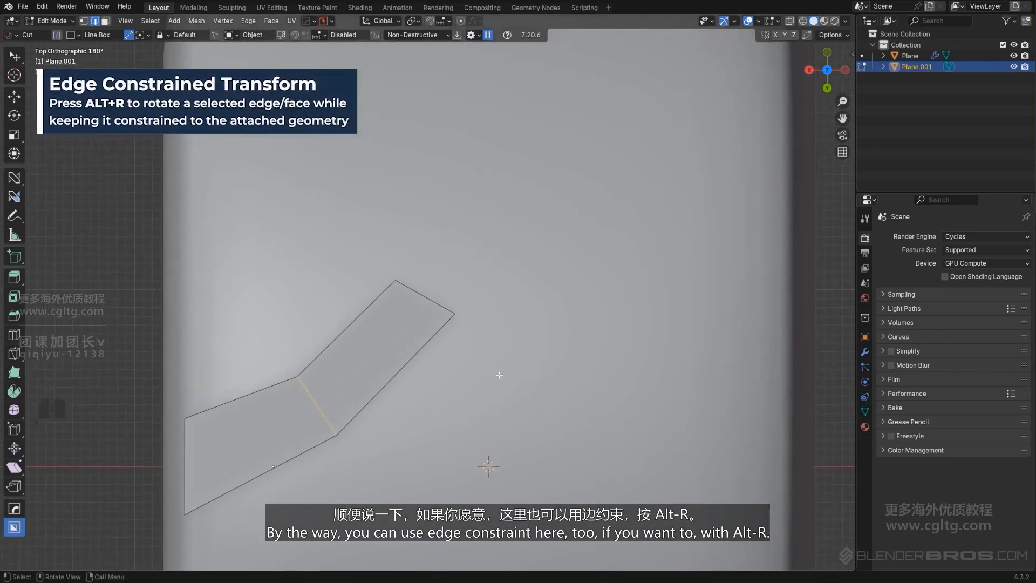
scroll(501, 381, down, 2)
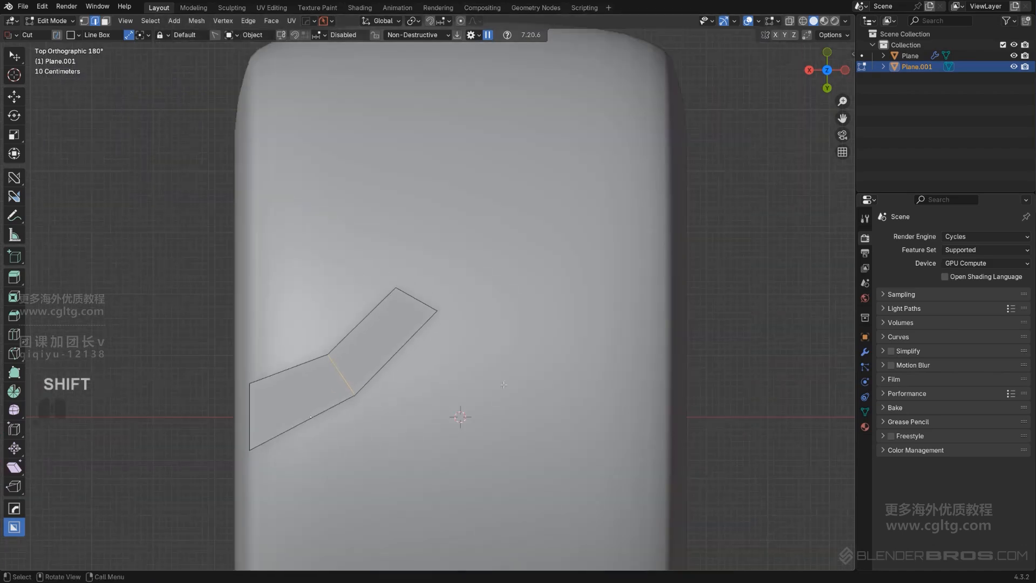
shift+middle_drag(503, 384, 471, 400)
shift+middle_drag(444, 344, 458, 350)
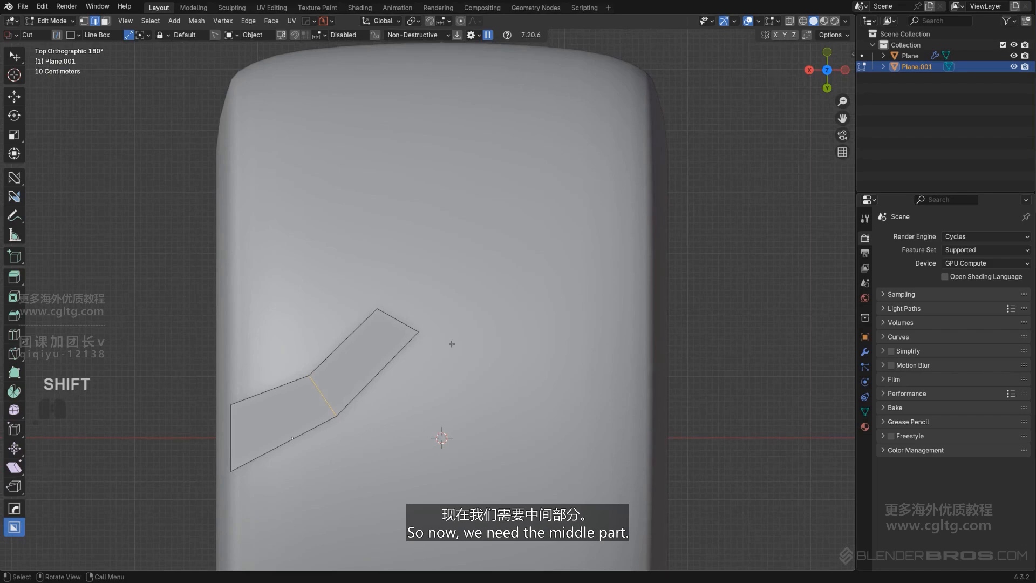
Duplicate the strip's inner end edge about -0.173 m in X and -0.239 m in Y, and scale the copy to about 1.466
click(402, 323)
scroll(426, 335, up, 1)
key(shift+d)
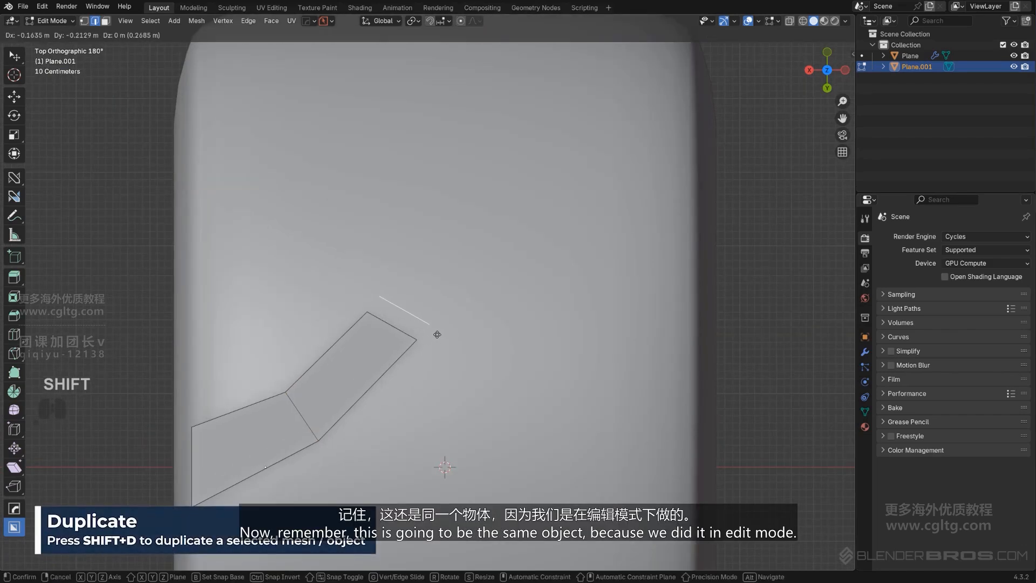
click(441, 324)
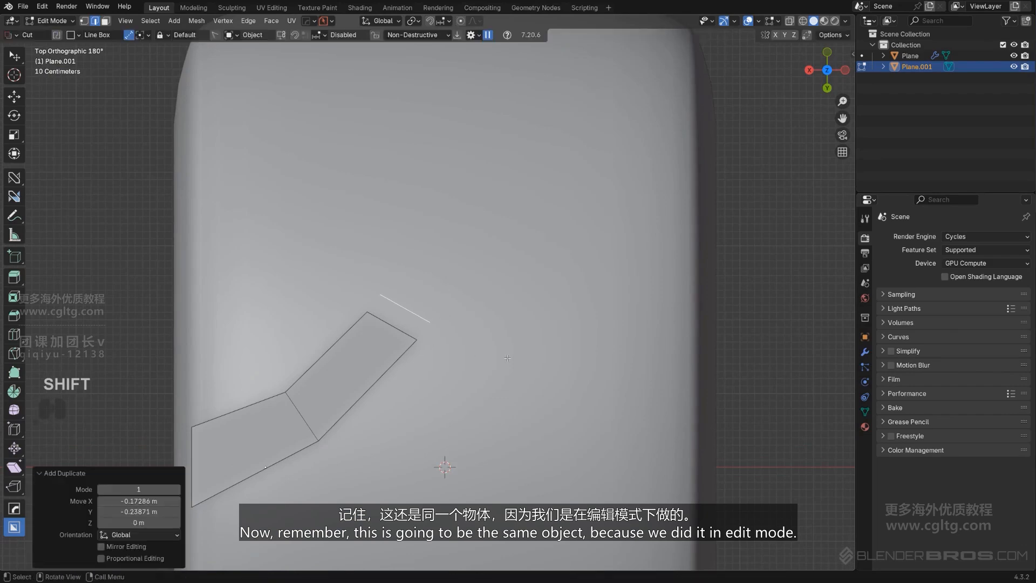
key(s)
click(548, 370)
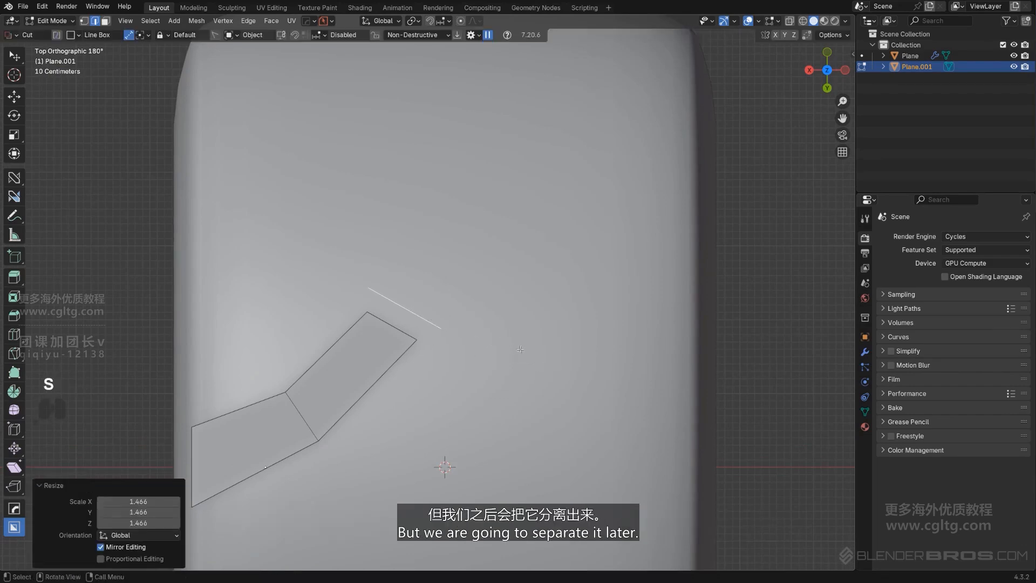
Duplicate the scaled loose edge about -1.092 m in X and -0.428 m in Y, placing the copy nearer the tread's center
shift+middle_drag(442, 293, 470, 337)
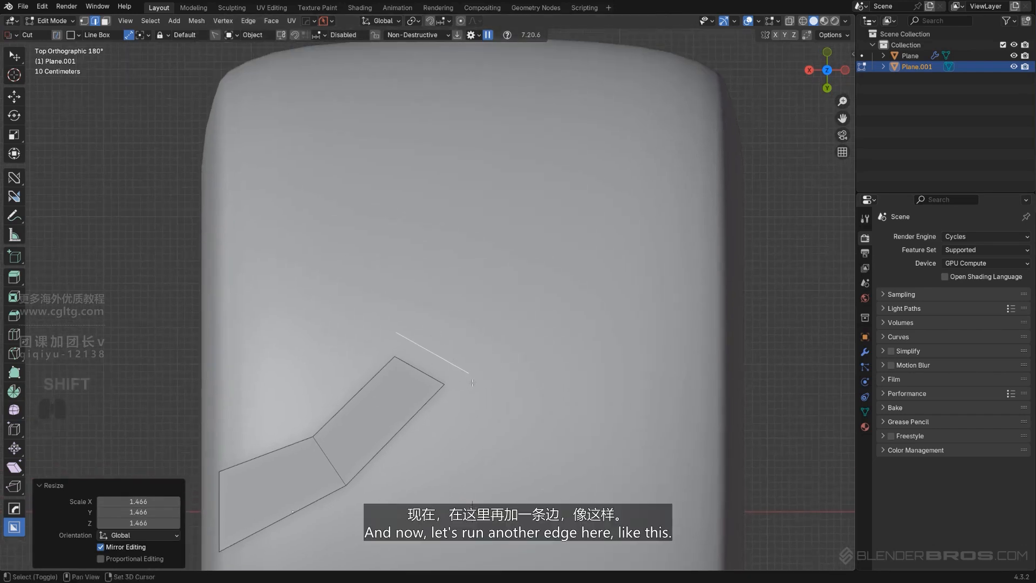
key(shift+d)
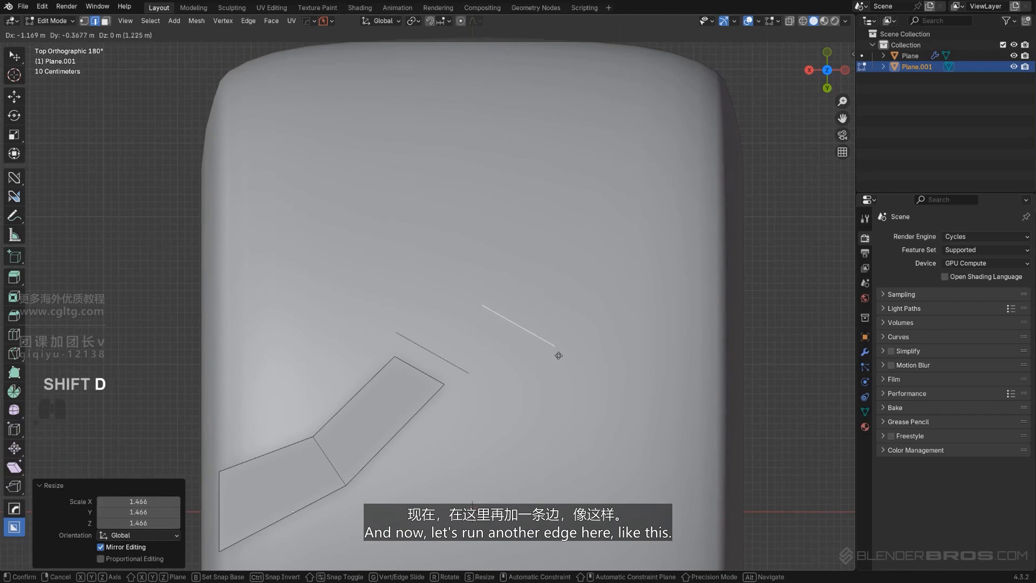
click(552, 350)
shift+middle_drag(471, 322, 486, 362)
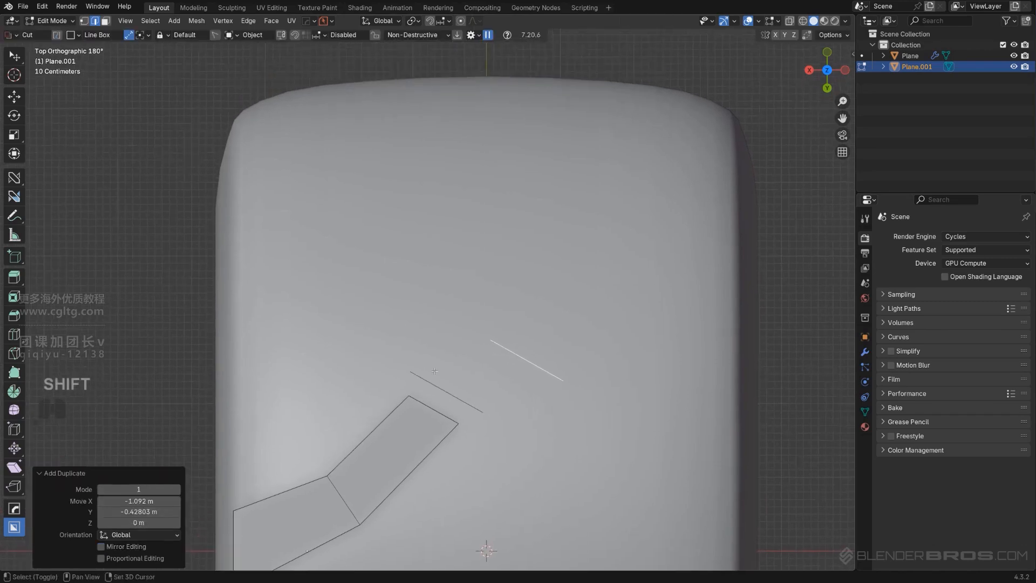
Extrude the first loose edge's outer vertex about -0.428 m in X and -1.196 m in Y, and again about -0.456 m in X and 0.071 m in Y
key(Tab)
click(422, 375)
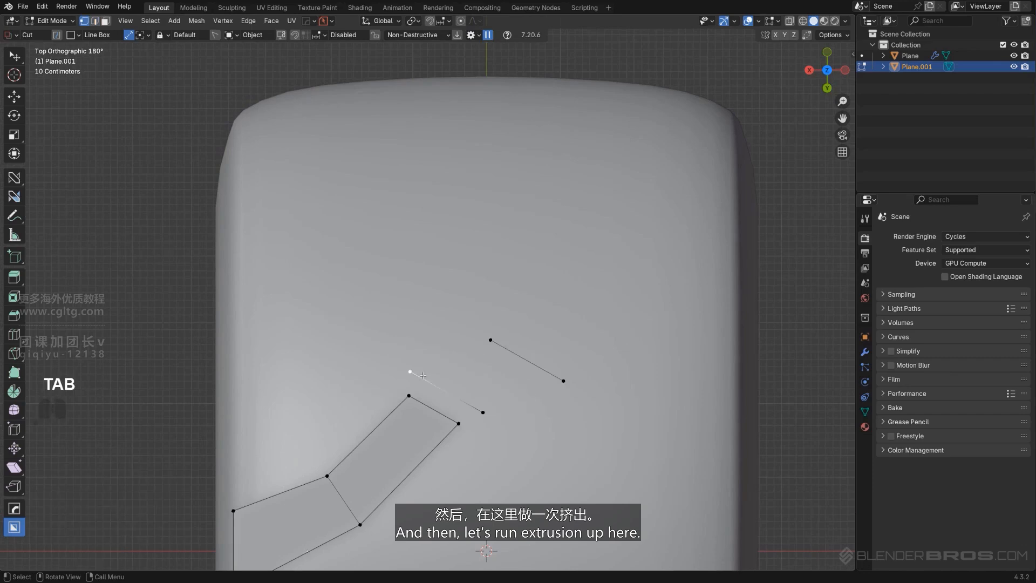
key(e)
click(455, 287)
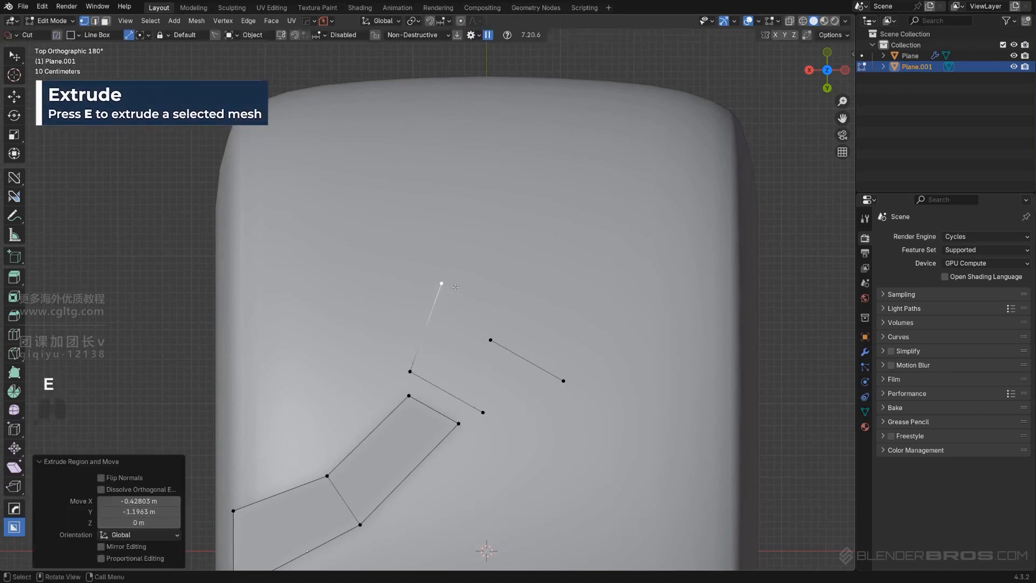
key(e)
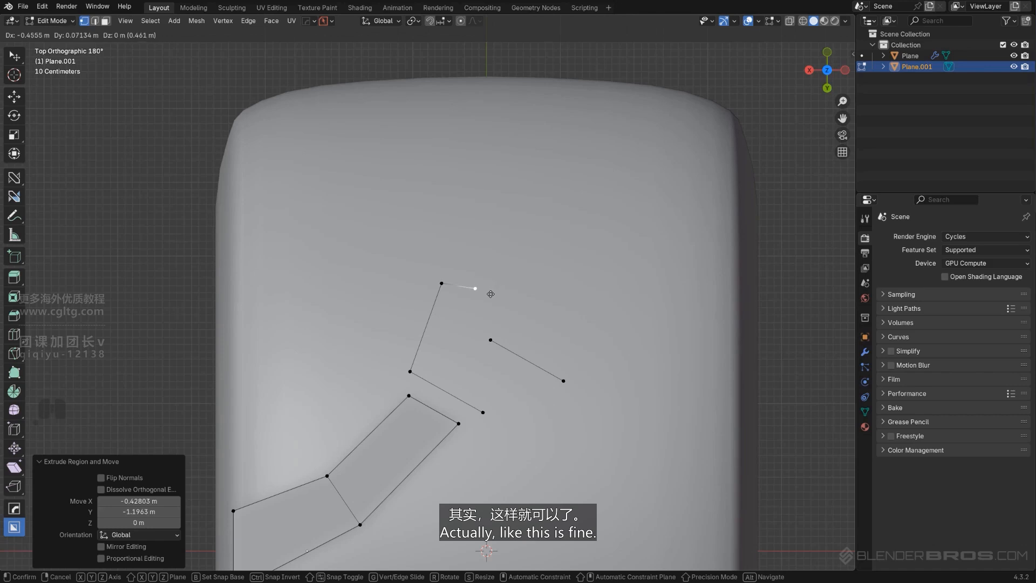
click(490, 293)
Extrude the outline's end vertex about -0.126 m in X and 0.56 m in Y and merge it onto the second edge's nearest vertex
key(e)
click(488, 336)
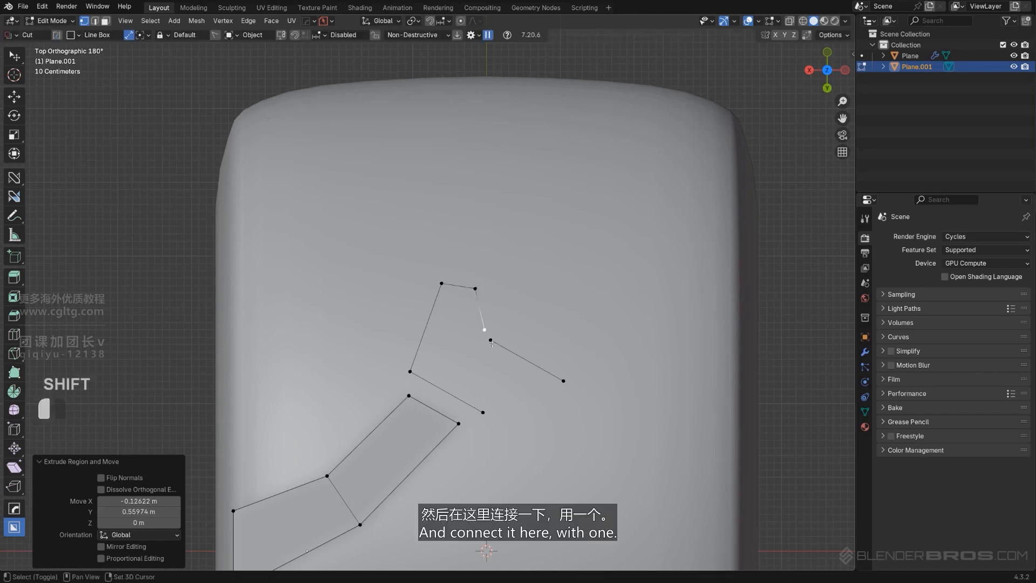
shift+click(490, 341)
key(ctrl+z)
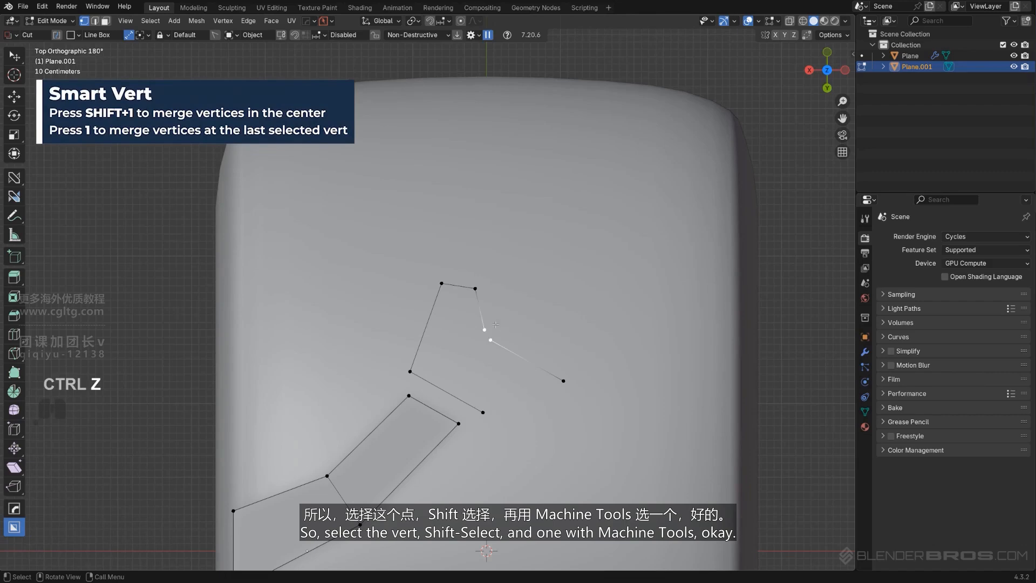
key(1)
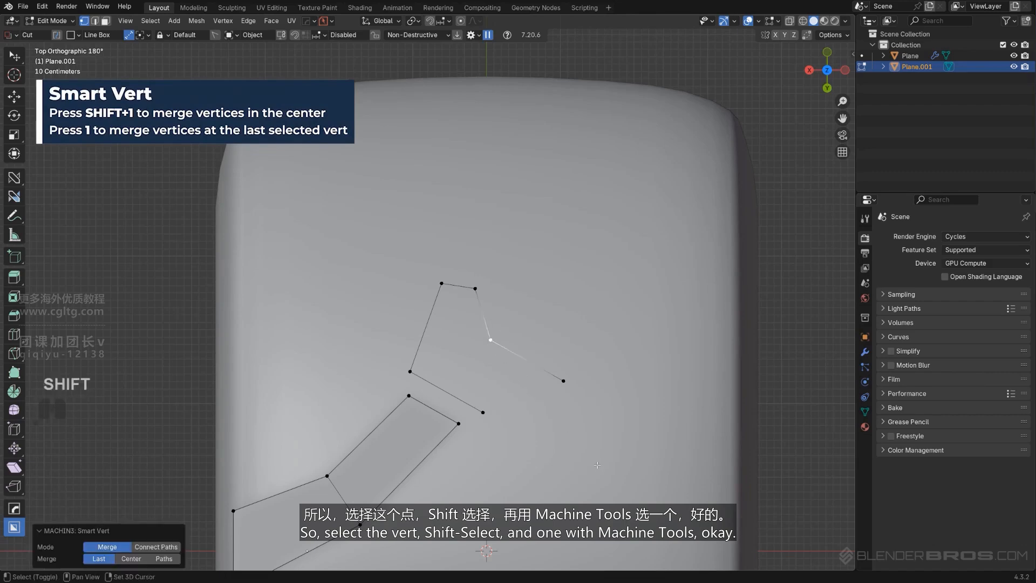
shift+middle_drag(485, 331, 479, 354)
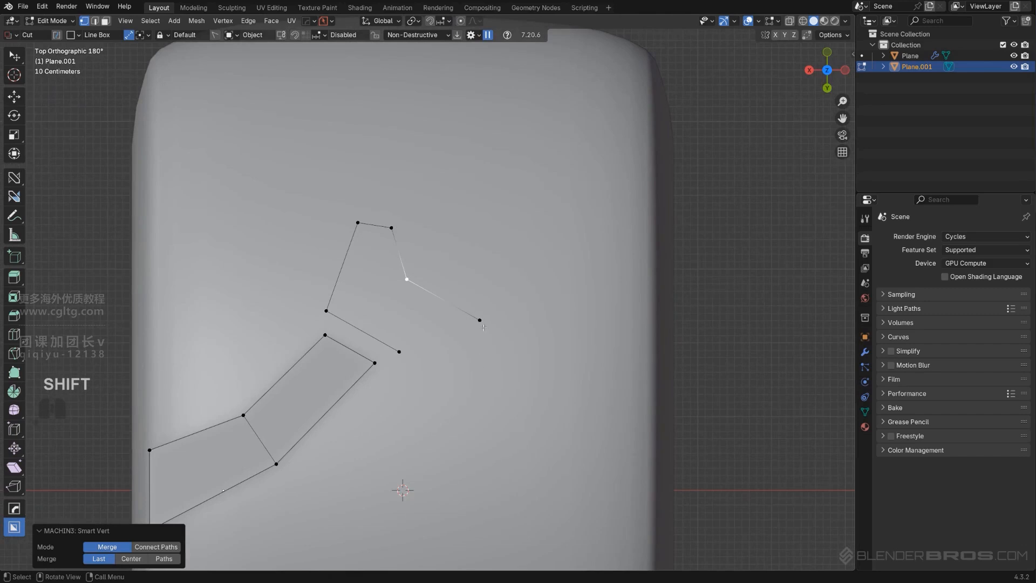
click(479, 320)
shift+middle_drag(479, 316, 494, 376)
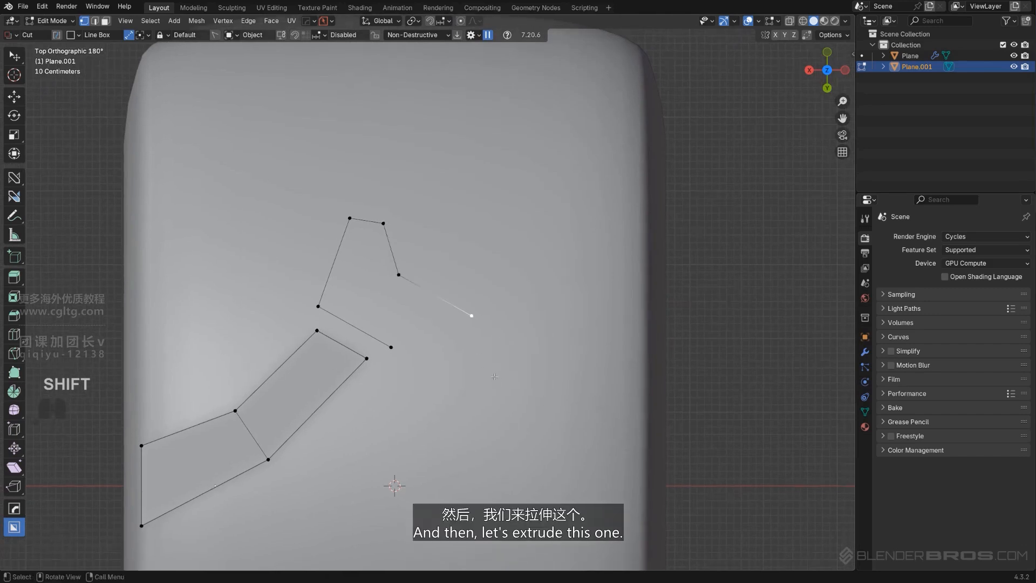
key(e)
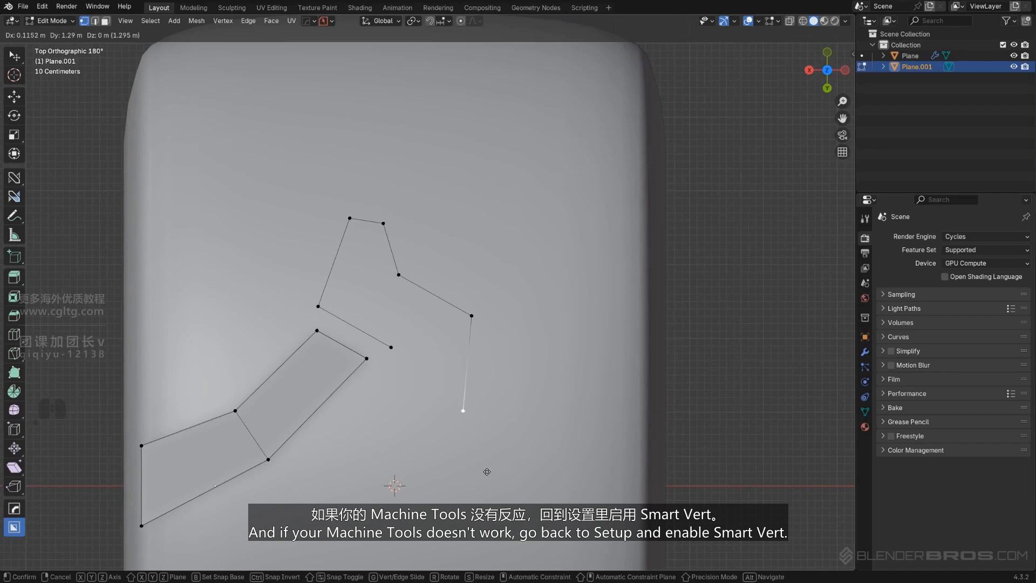
click(487, 473)
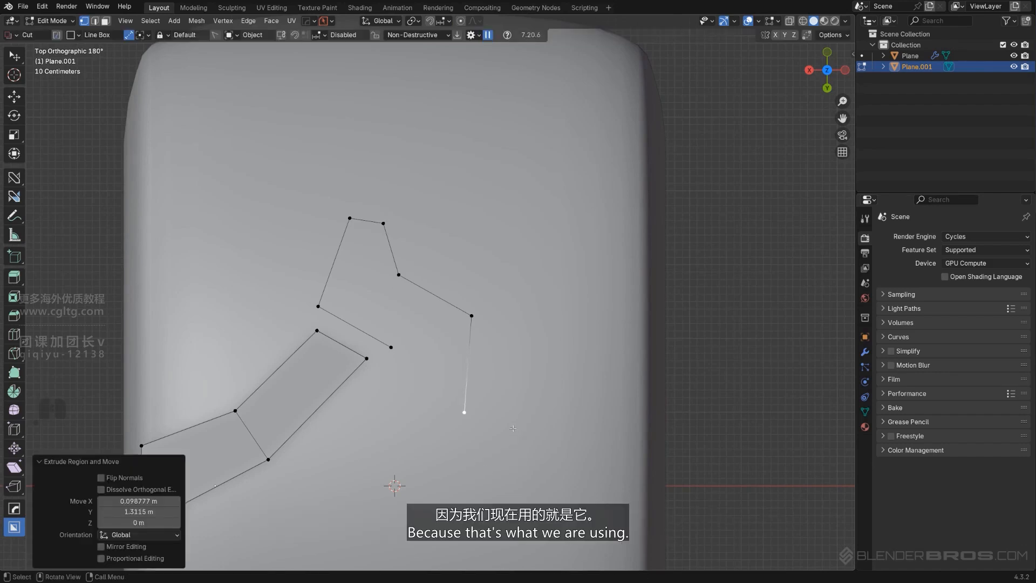
key(ctrl+z)
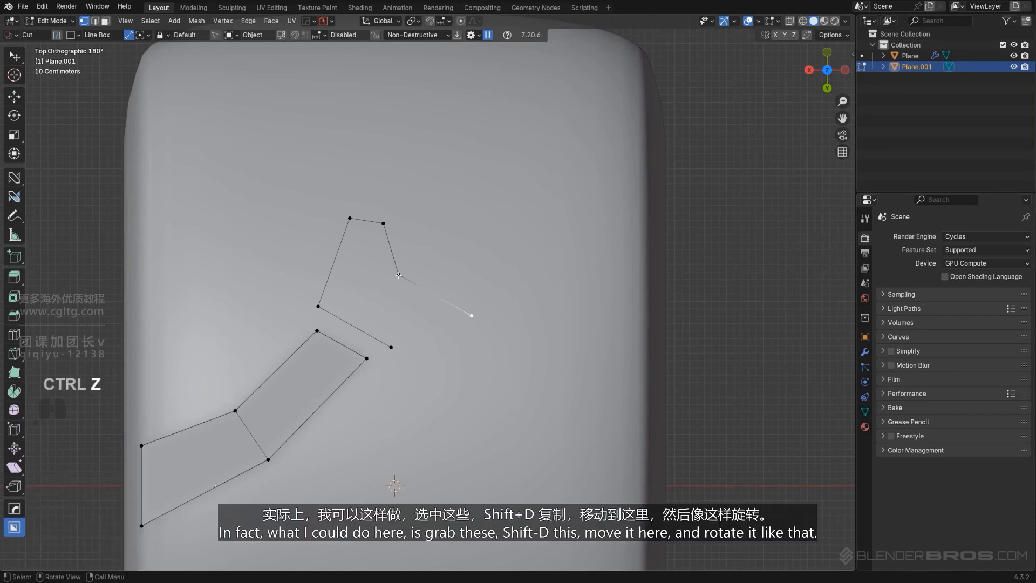
Duplicate the outline's four upper connected vertices and move the copy about -1.114 m in X and 1.701 m in Y
shift+click(318, 305)
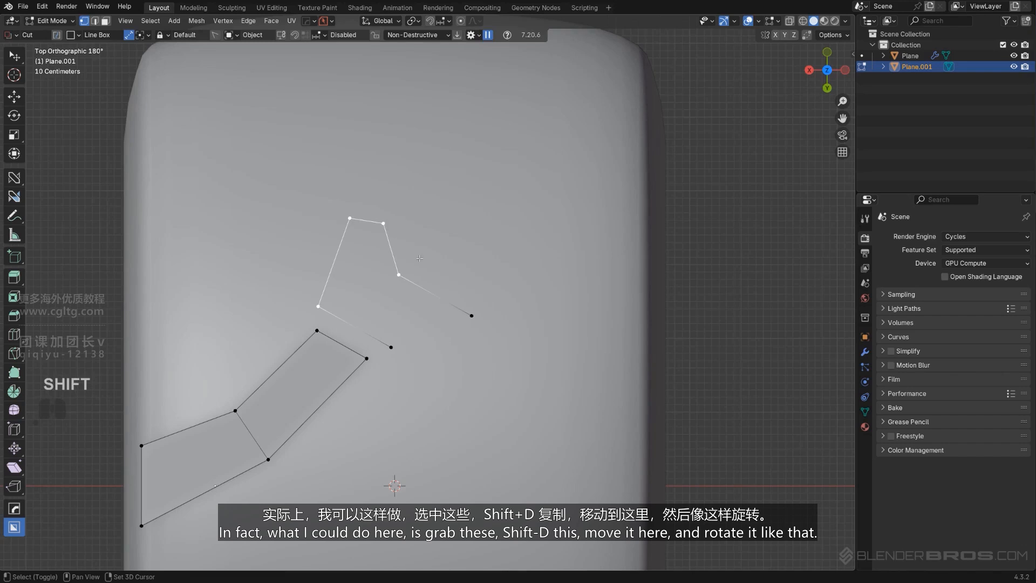
key(shift+d)
right_click(472, 247)
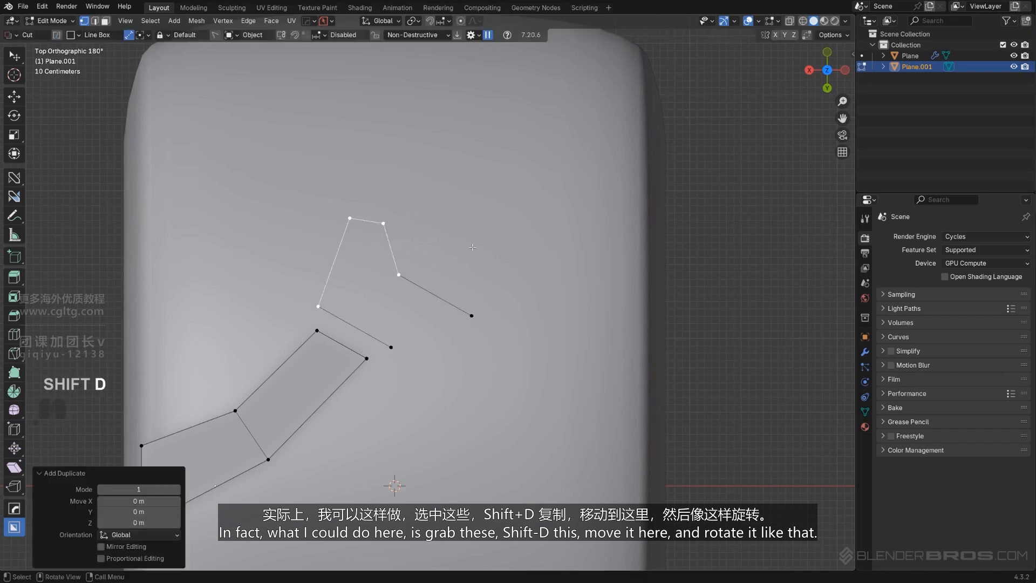
key(g)
click(562, 370)
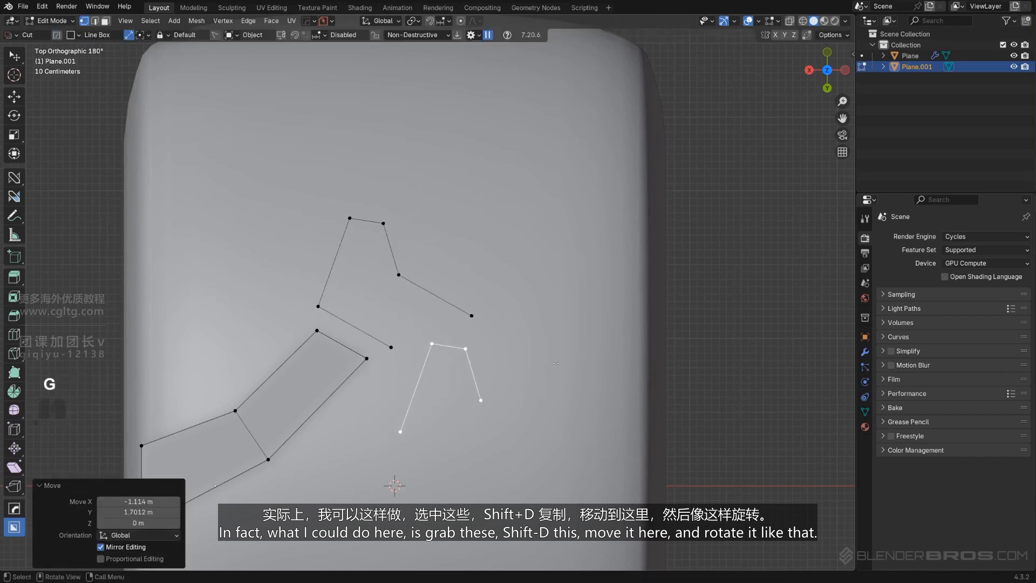
Rotate the duplicated outline half 180° and move it about 0.209 m in X and -0.154 m in Y to meet the loose edge ends
key(r)
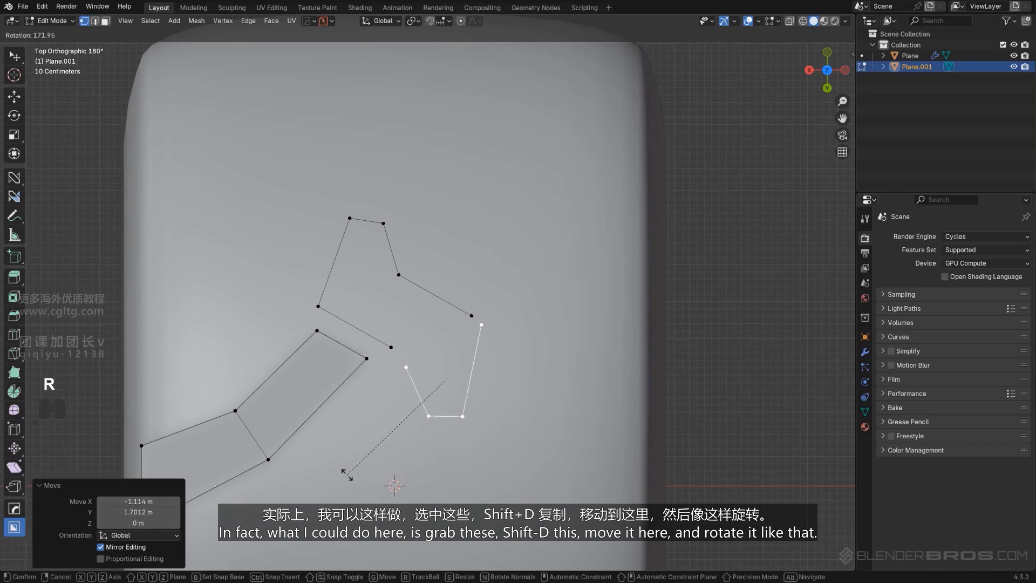
click(334, 461)
key(g)
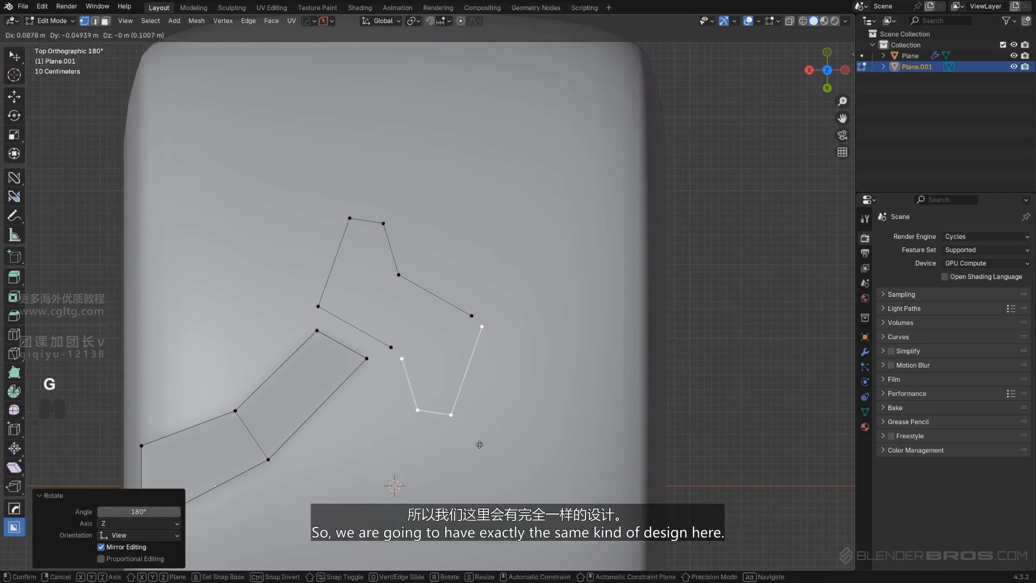
click(472, 437)
Merge both end vertices of the rotated half onto the neighbouring edge vertices with Smart Vert, closing the middle tread outline
click(393, 354)
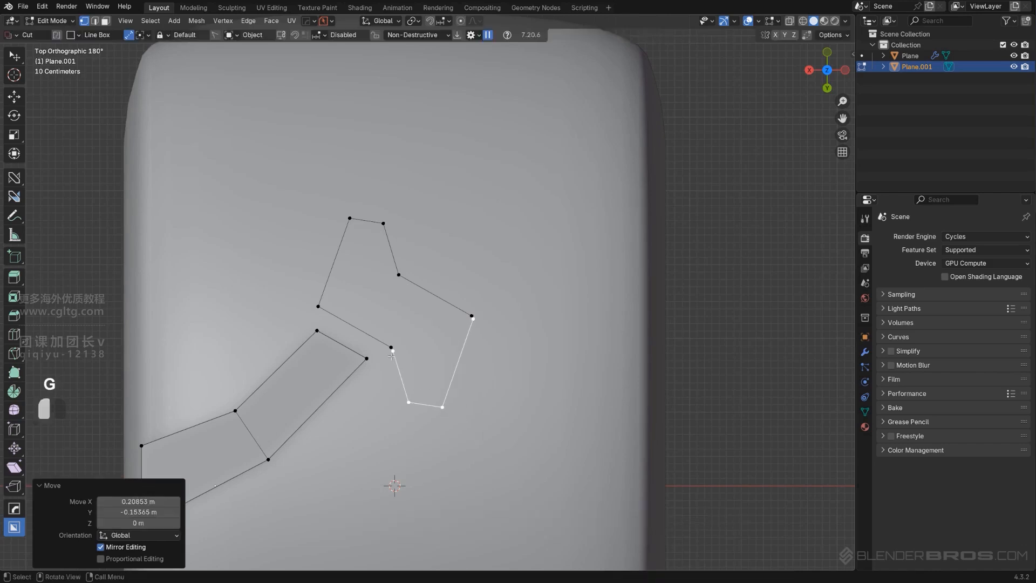
shift+click(390, 339)
key(1)
shift+click(472, 317)
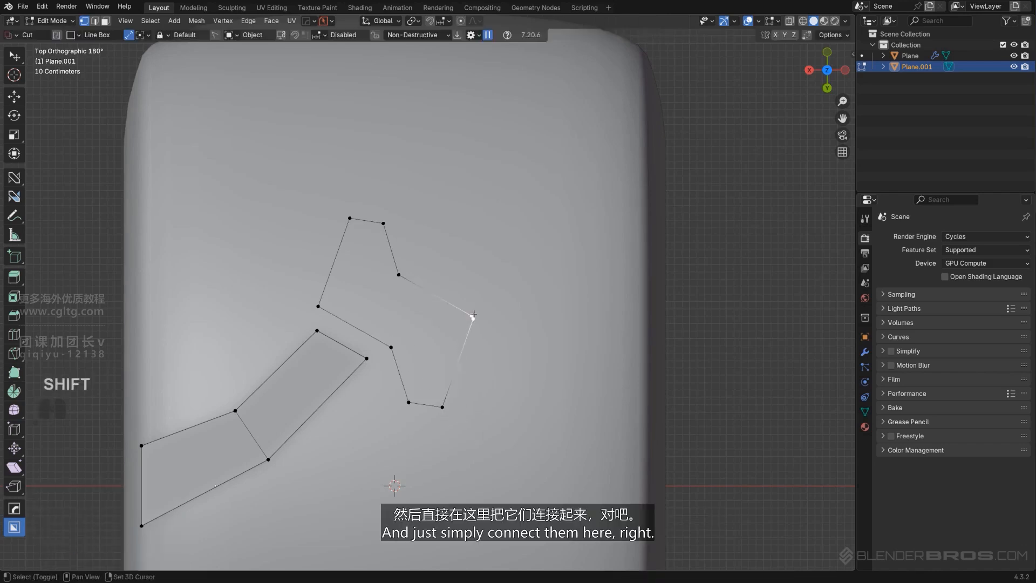
key(1)
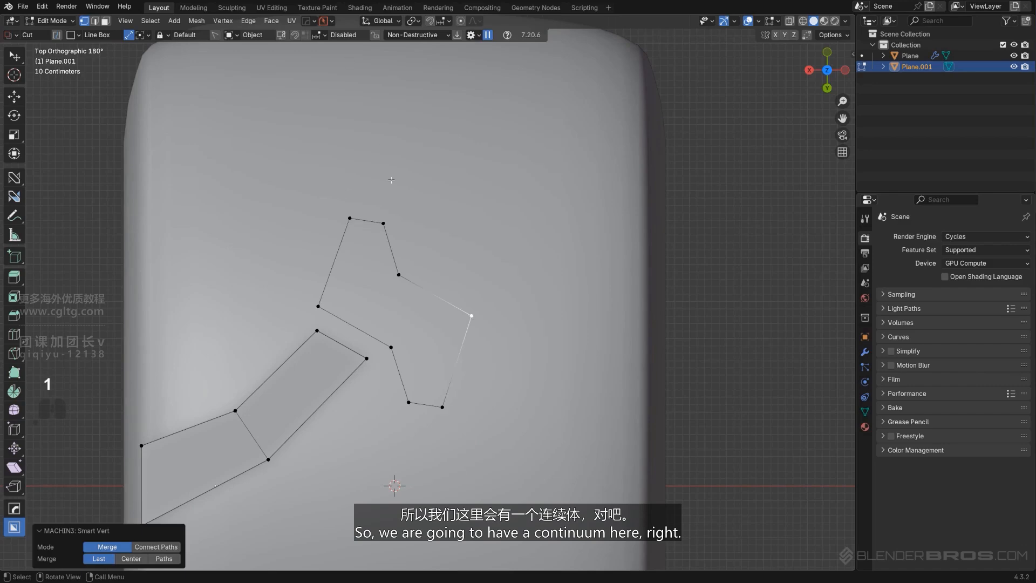
Separate the bent strip from the middle outline by loose parts and return to Object Mode
scroll(391, 179, down, 3)
key(Tab)
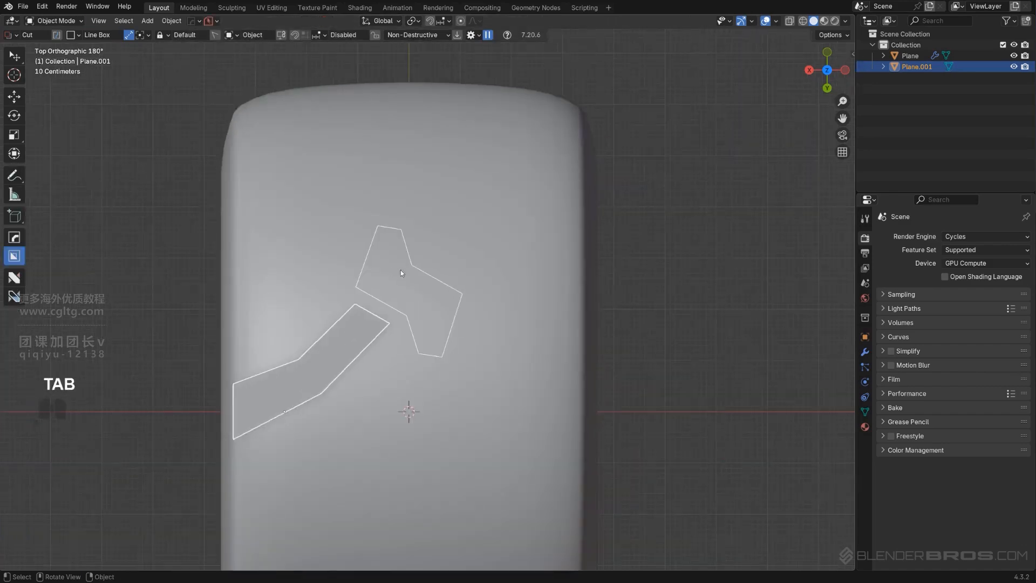
key(Tab)
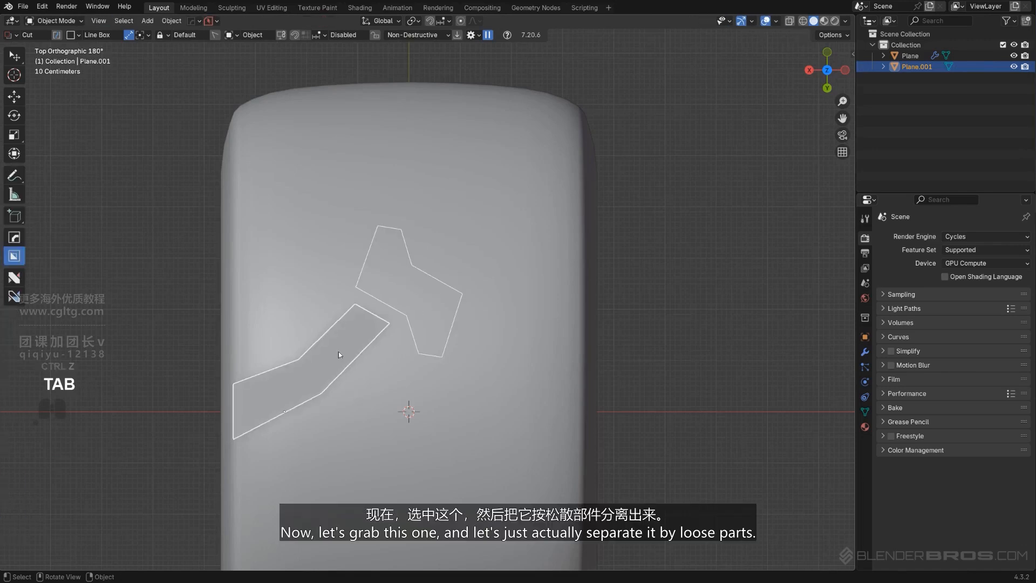
shift+click(296, 362)
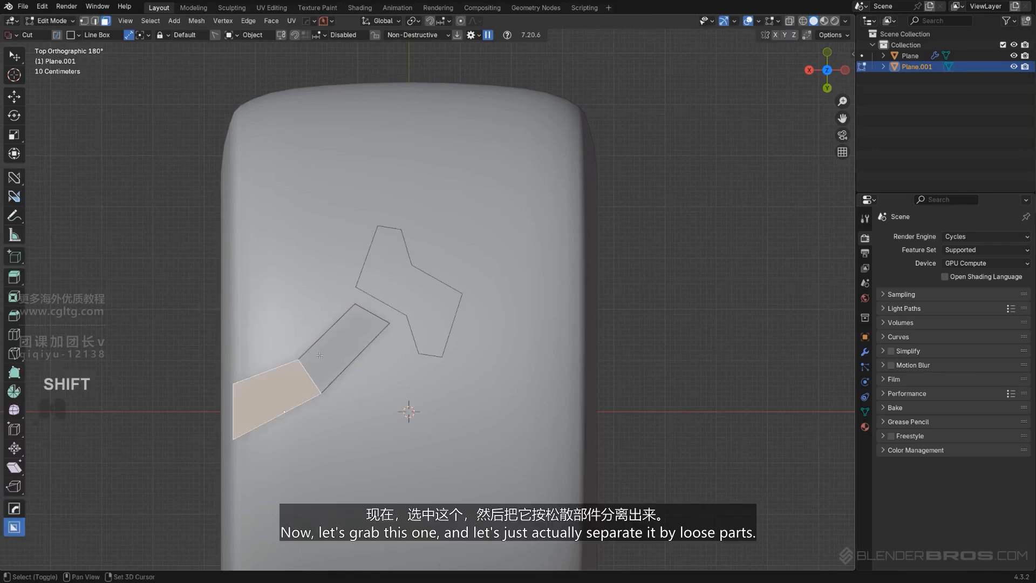
shift+click(331, 361)
key(p)
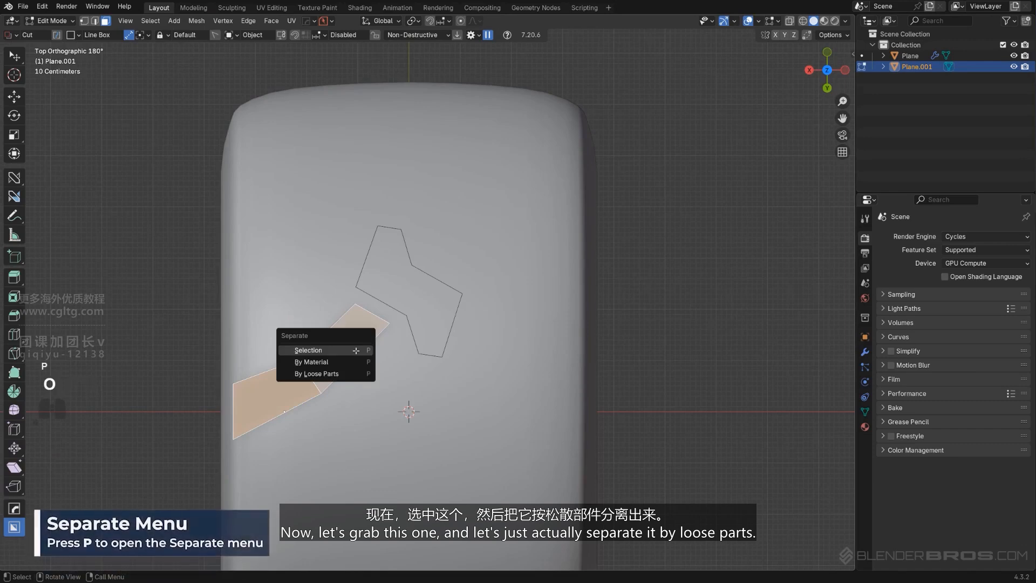
click(325, 432)
key(Tab)
Duplicate the bent strip object and move the copy about -3.761 m along X to the opposite side of the tire
click(353, 325)
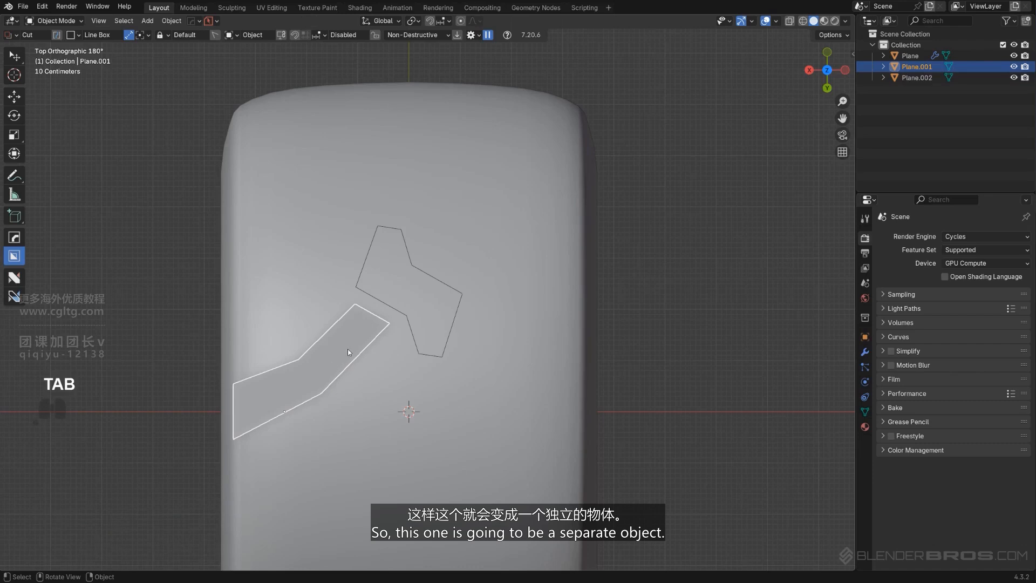
key(shift+d)
key(x)
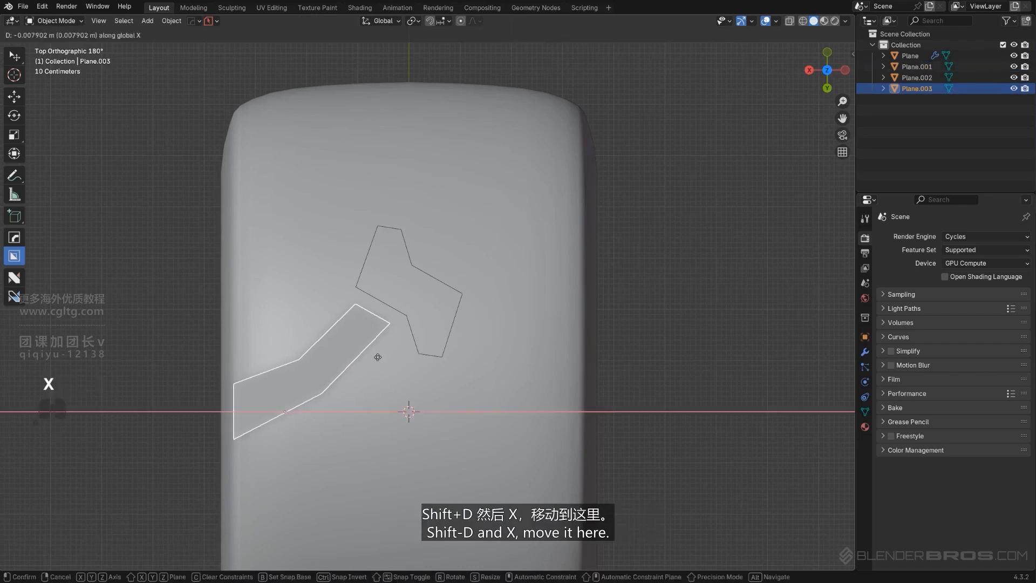
click(570, 369)
Flip the duplicated strip across its local X axis using the mirror tool's Flip mode
key(alt+x)
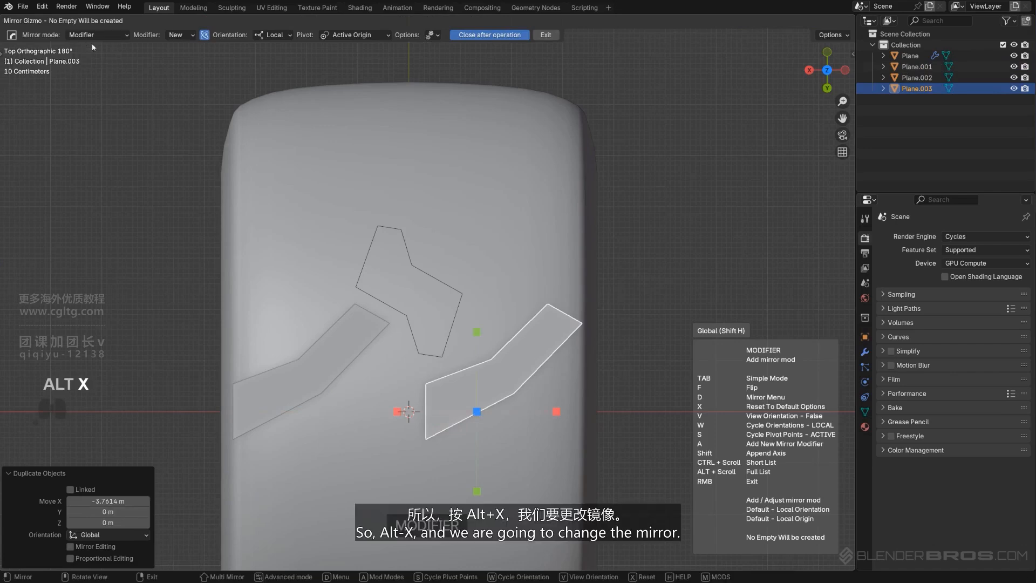
alt+scroll(464, 265, down, 2)
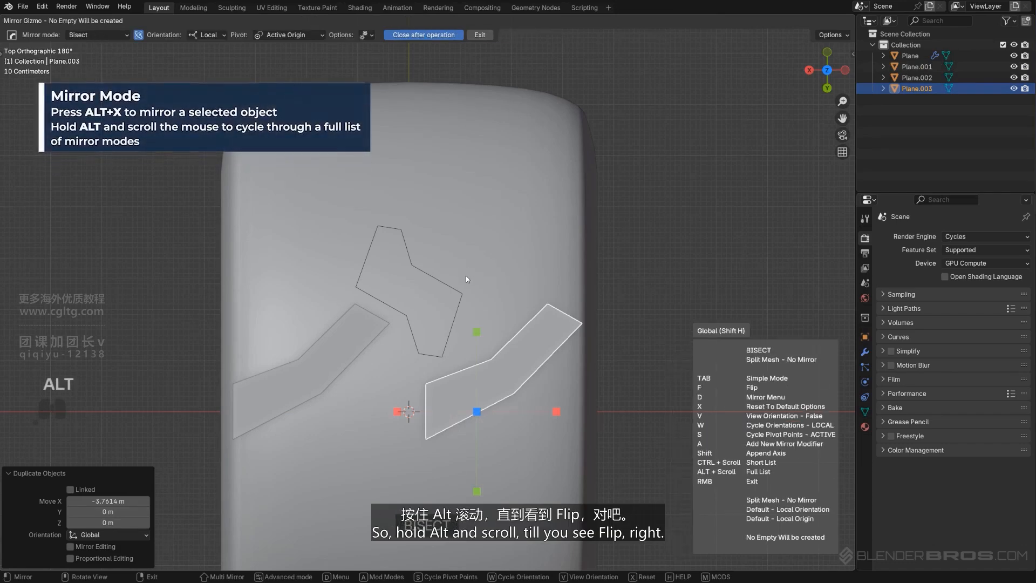
alt+scroll(465, 276, down, 3)
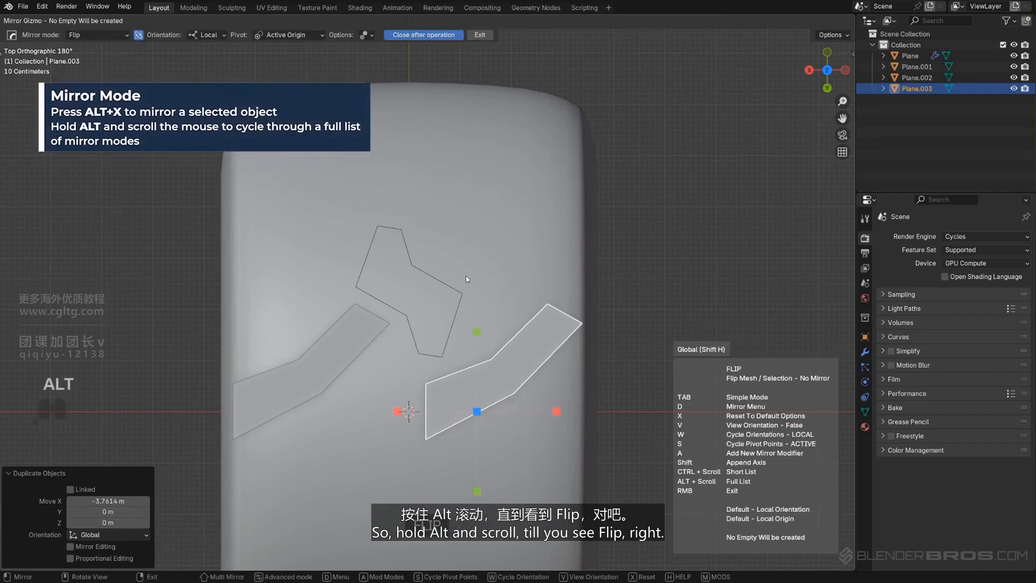
click(556, 411)
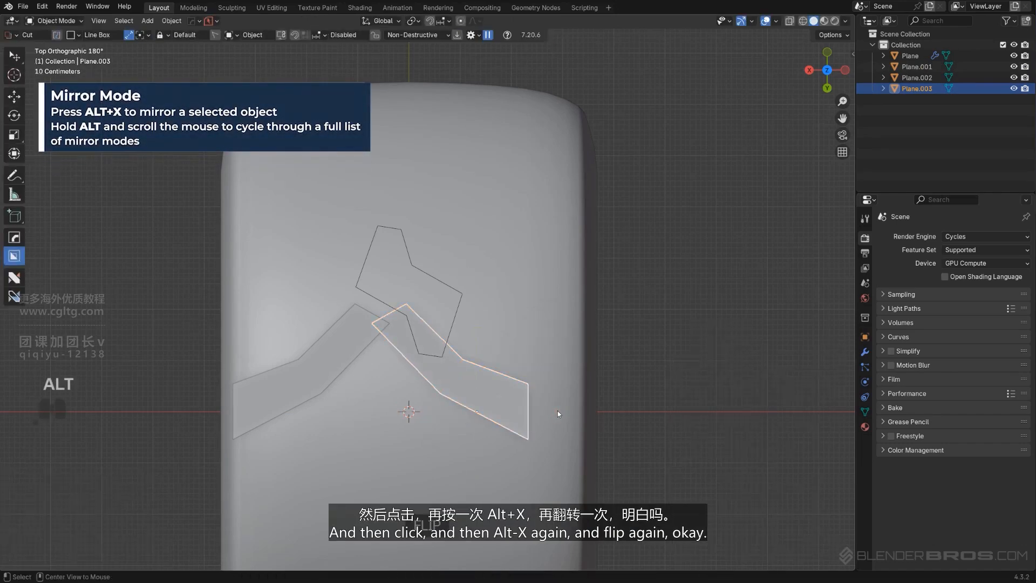
Flip the copied strip along its Y axis and place it beside the middle outline, with its outer end against the tire's edge
key(alt+x)
click(477, 332)
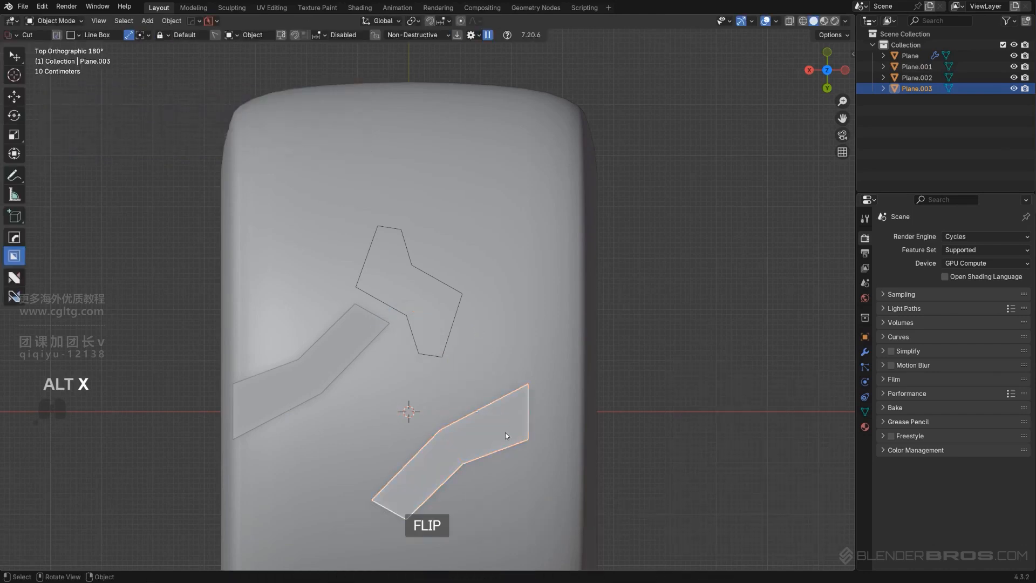
key(g)
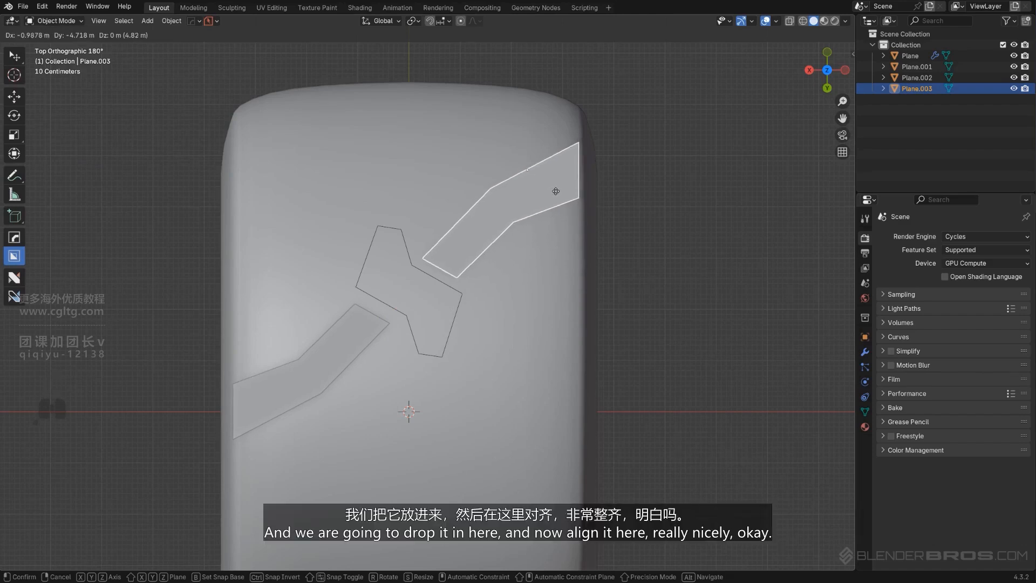
click(579, 141)
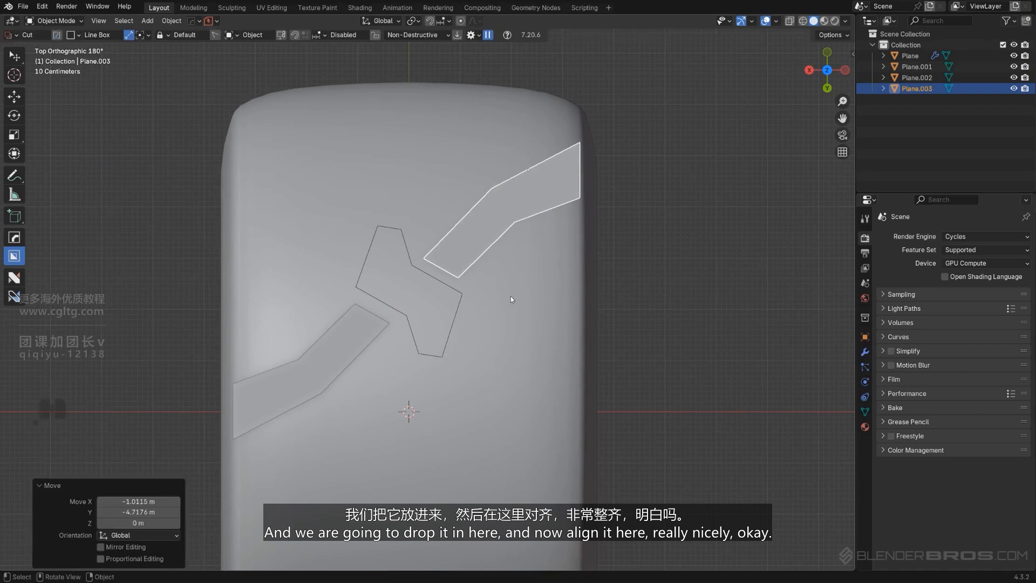
shift+middle_drag(507, 296, 502, 332)
scroll(501, 326, up, 1)
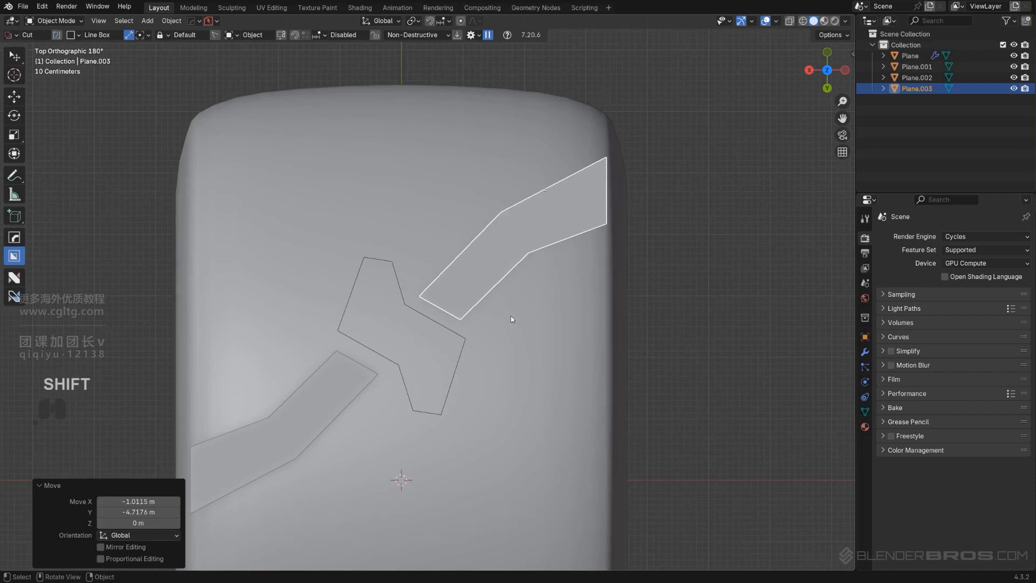
key(g)
click(514, 289)
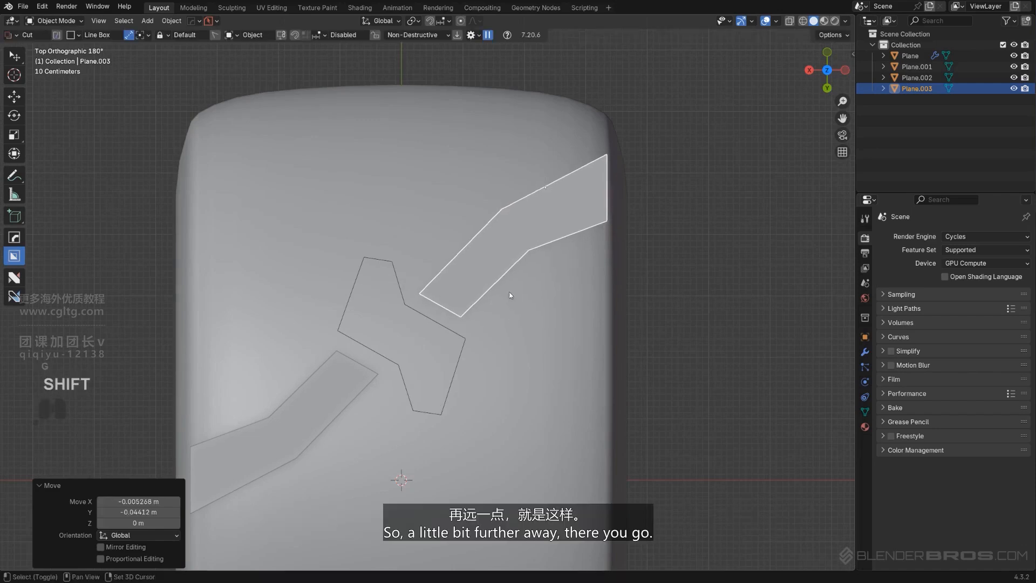
scroll(419, 338, down, 2)
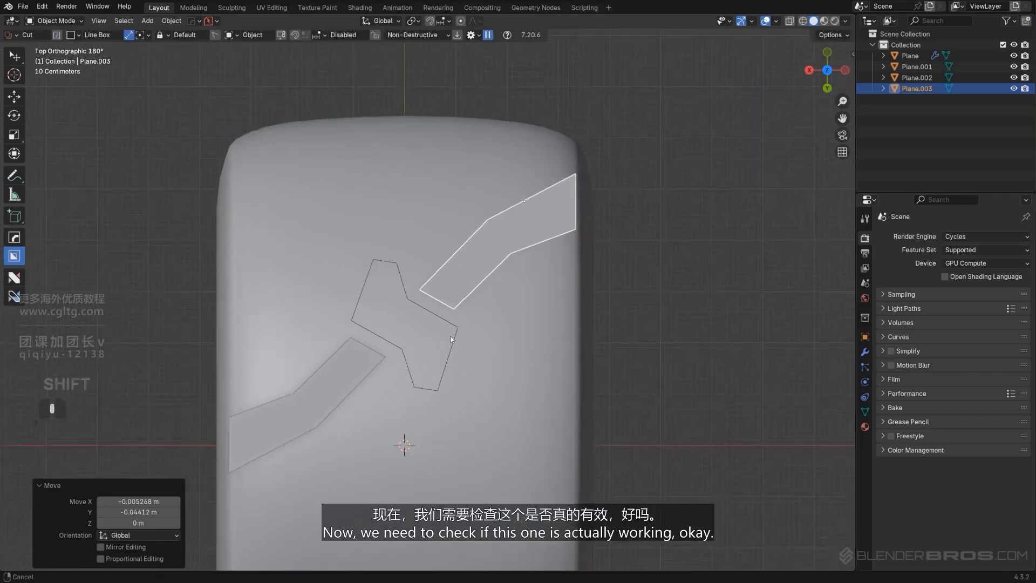
Duplicate the middle outline and move the copy about 2.731 m along Y to check how the blocks repeat
click(407, 293)
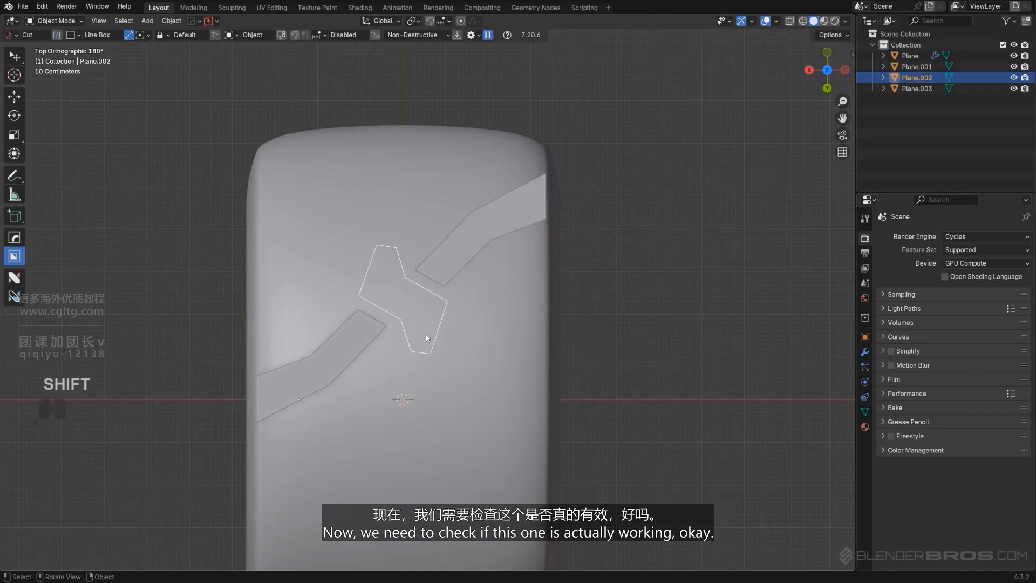
key(shift+d)
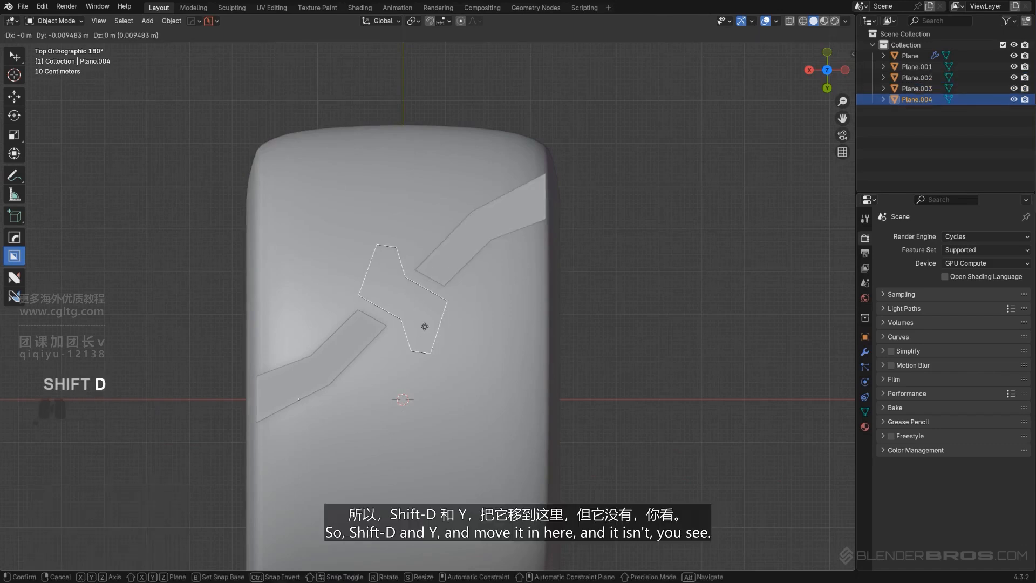
key(y)
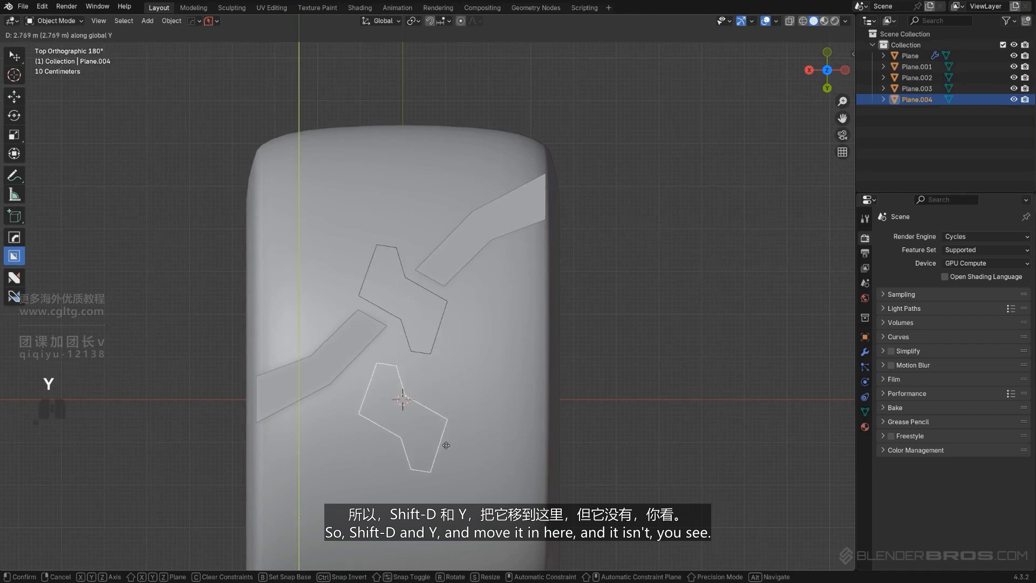
click(445, 441)
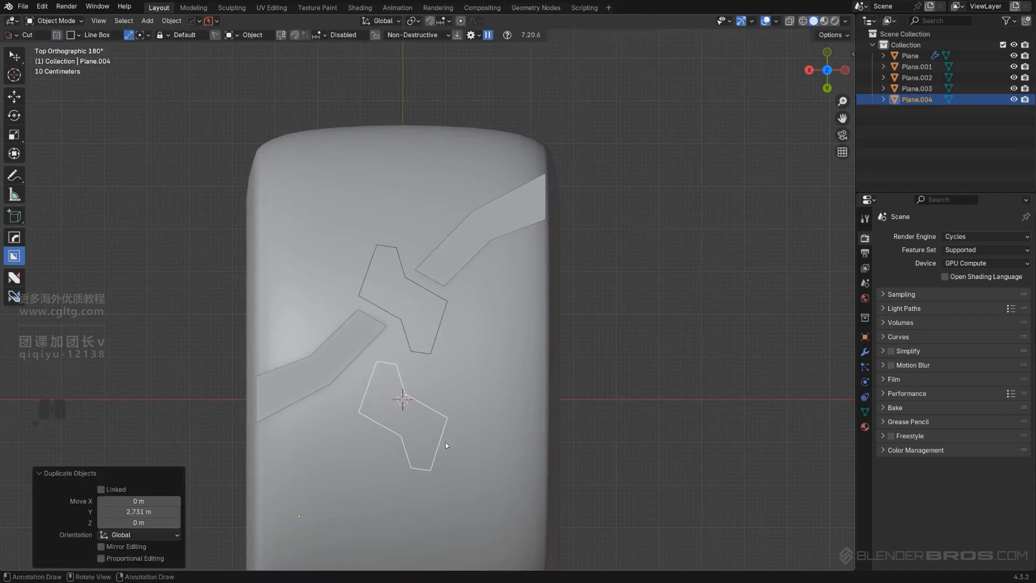
Rotate the original middle outline's two lower end vertices about 18.9° and move them about 0.23 m along X and -0.06 m along Y
scroll(437, 416, up, 3)
click(418, 391)
key(Tab)
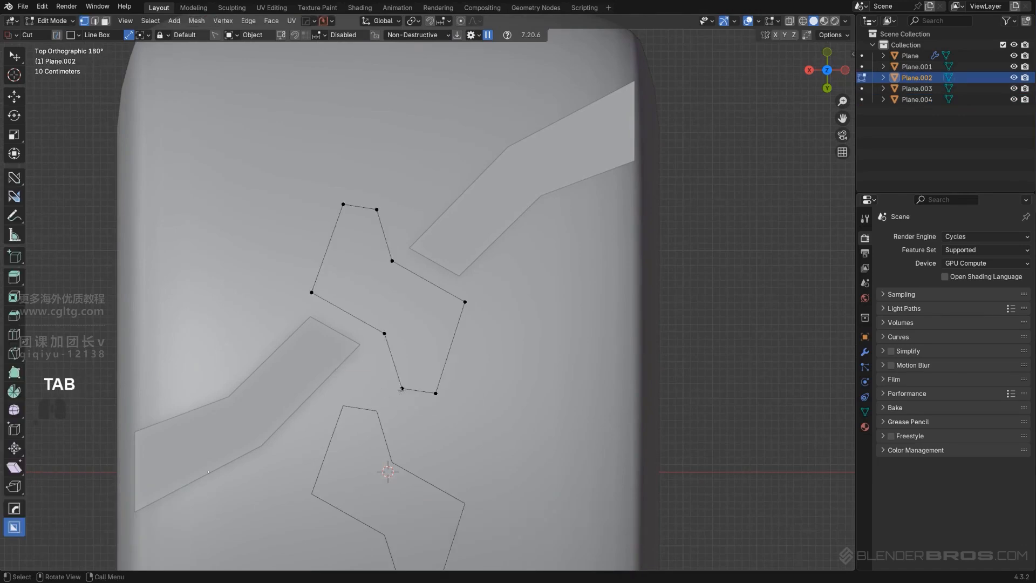
click(402, 388)
shift+click(436, 393)
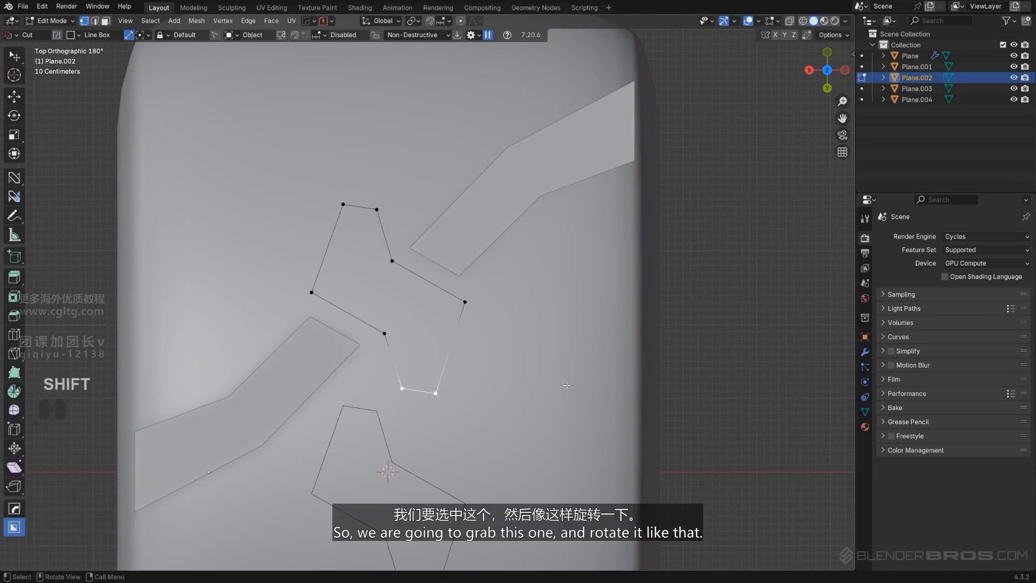
key(r)
click(567, 435)
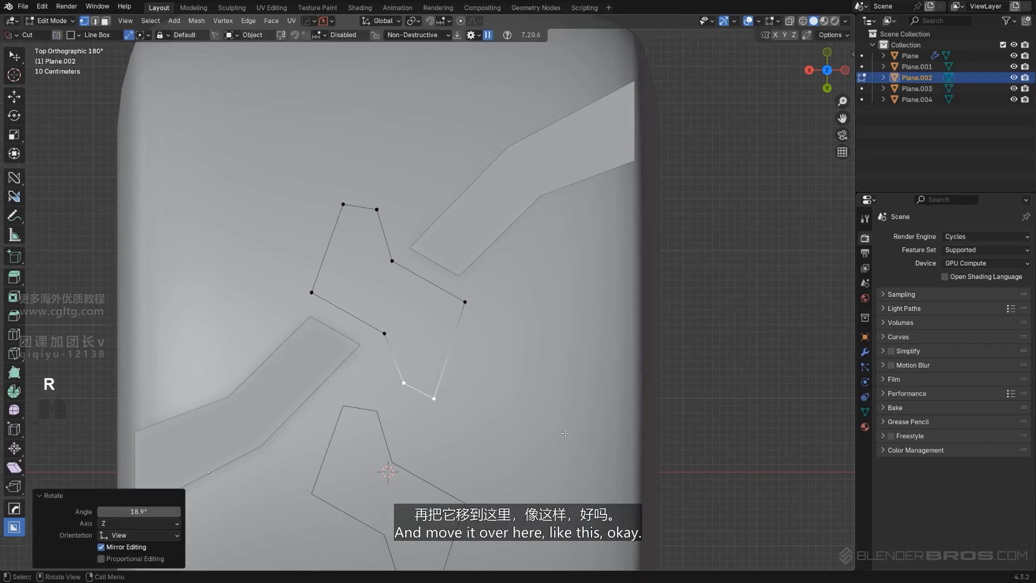
key(g)
click(548, 428)
scroll(412, 422, down, 2)
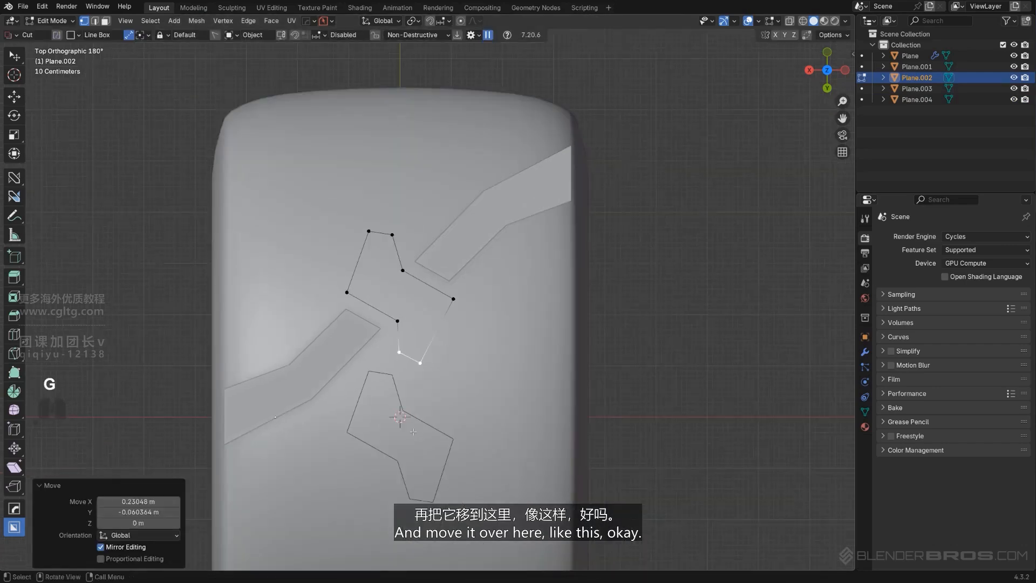
Rotate the outline's two upper end vertices about 10.8°, move them about -0.079 m in X and 0.04 m in Y, and return to Object Mode
click(392, 237)
shift+click(368, 231)
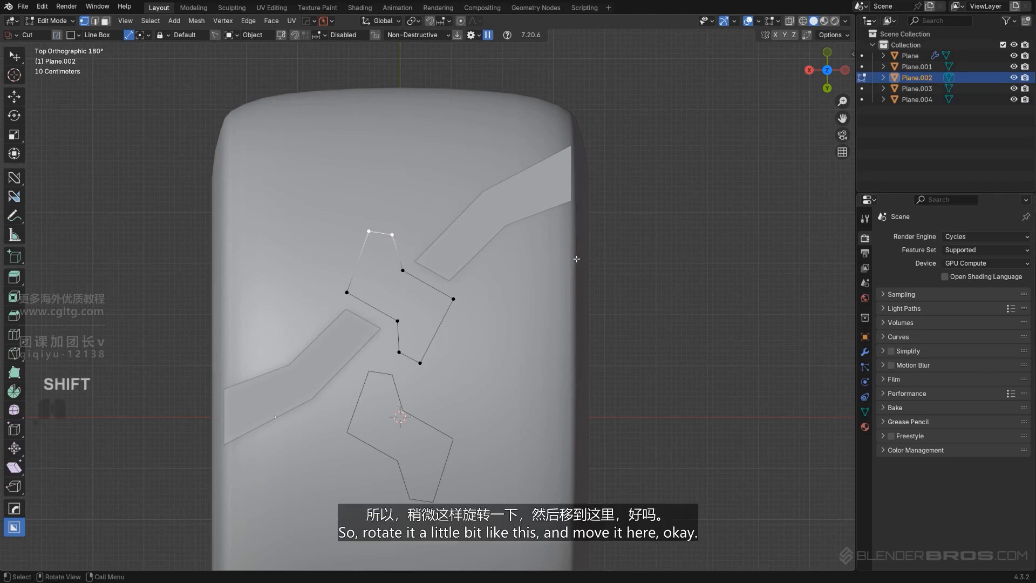
key(r)
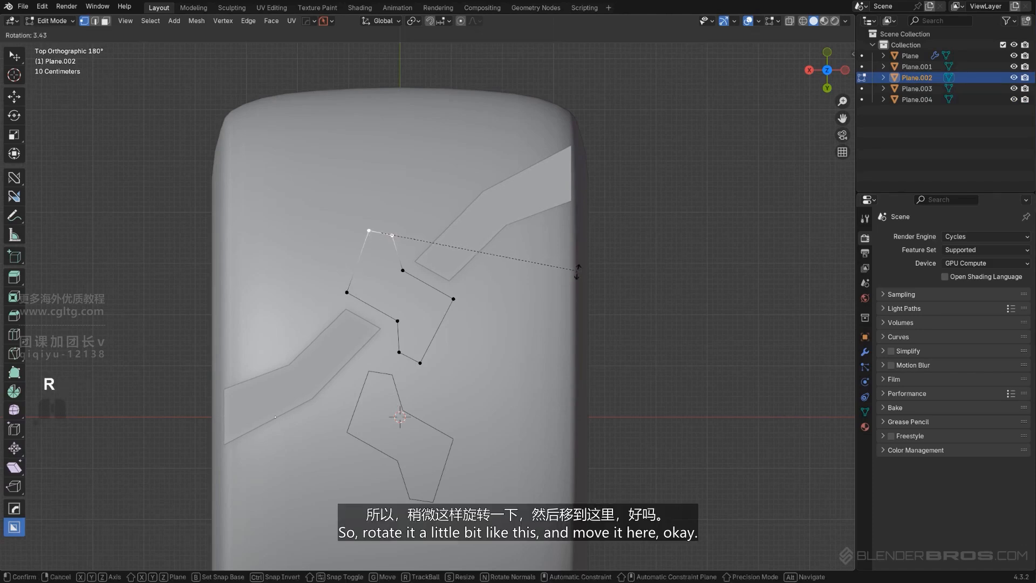
click(577, 296)
key(g)
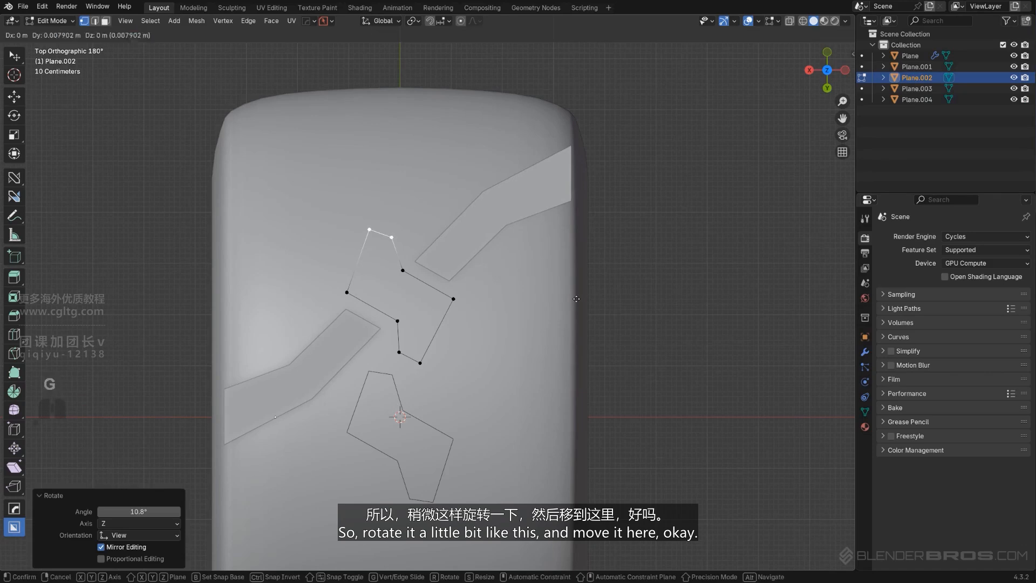
click(581, 300)
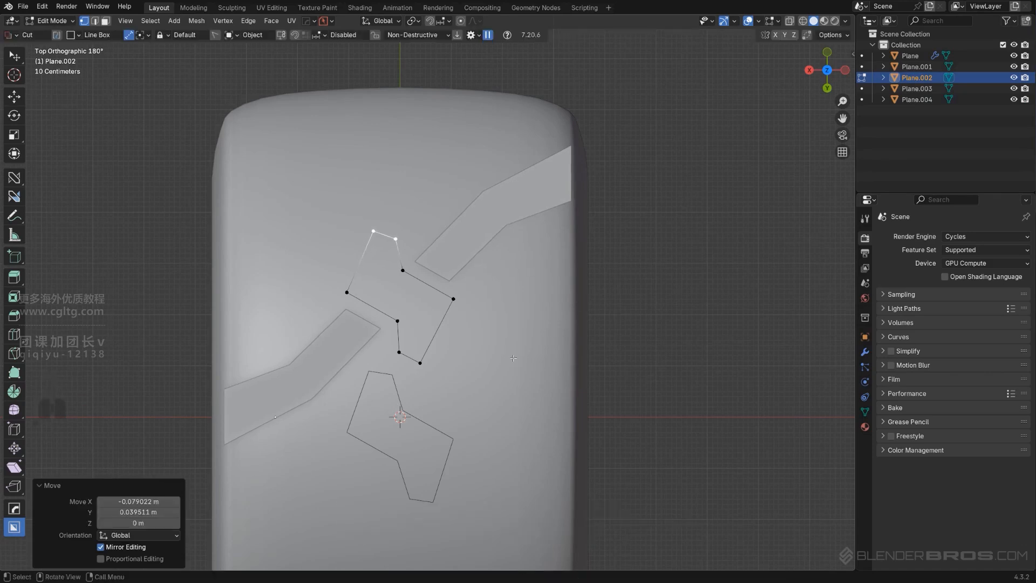
key(Tab)
Delete the outdated test copy and duplicate the reshaped middle outline along Y below the original
click(381, 403)
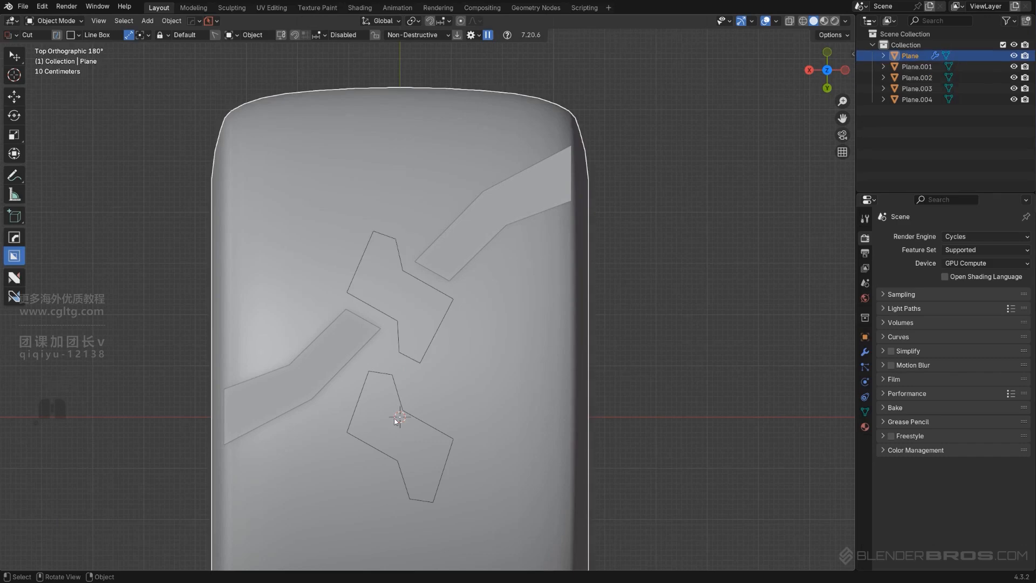
click(382, 391)
key(x)
click(366, 457)
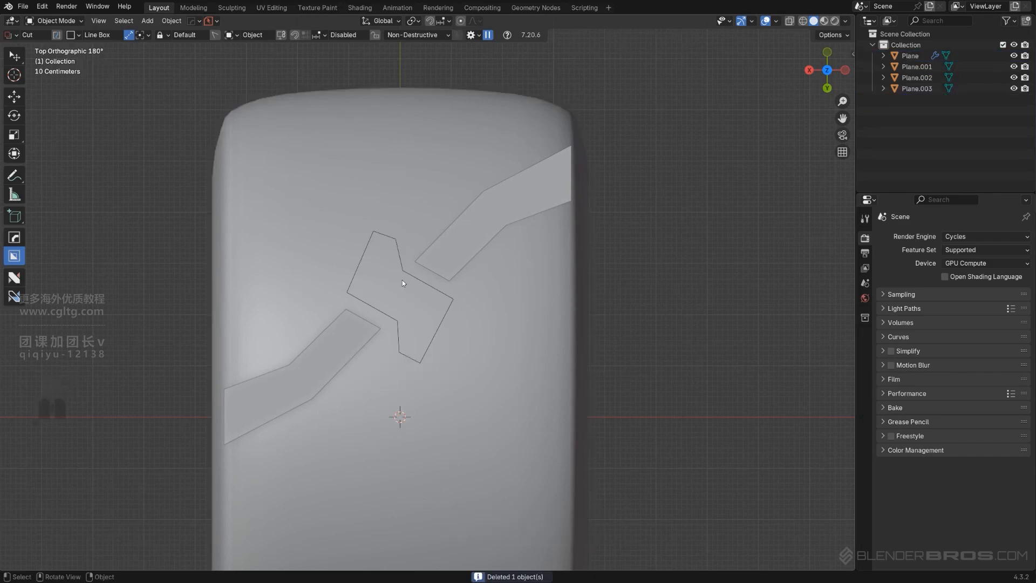
click(402, 278)
key(shift+d)
key(y)
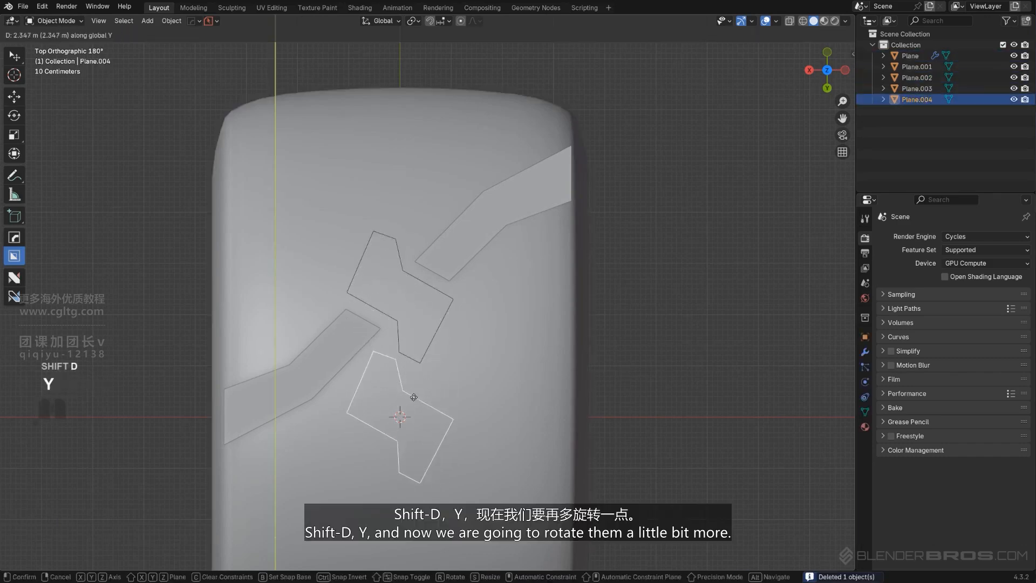
click(418, 415)
Try to shift the original middle outline's two lower end vertices slightly sideways toward the first strip
shift+click(446, 296)
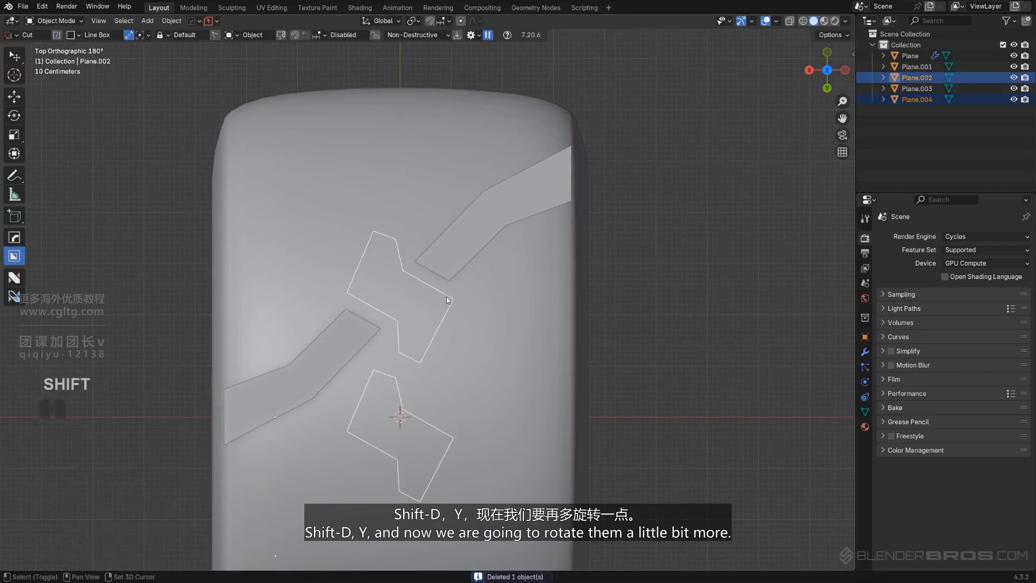
scroll(435, 369, up, 3)
click(436, 377)
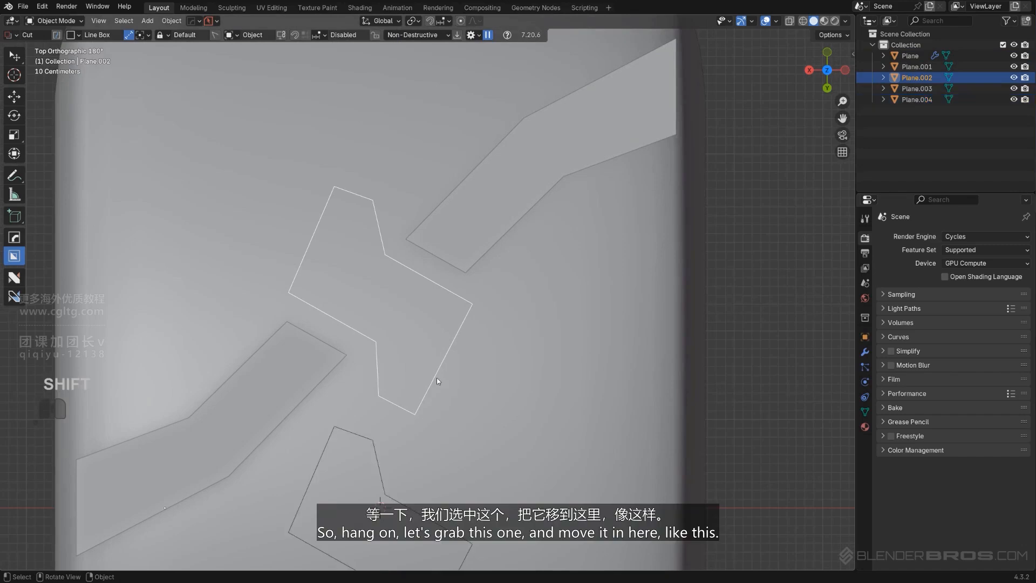
key(Tab)
click(378, 395)
shift+click(415, 414)
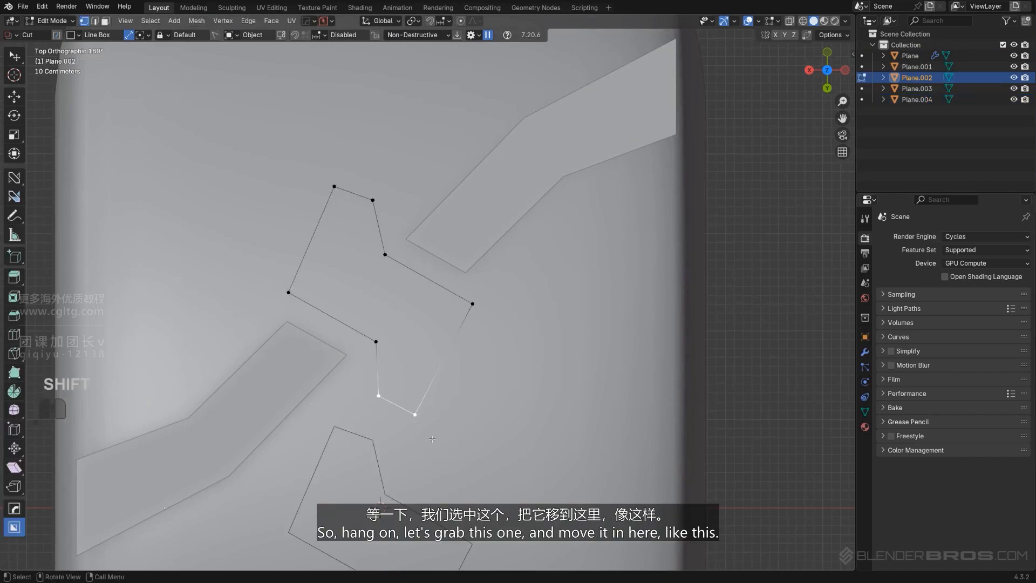
key(g)
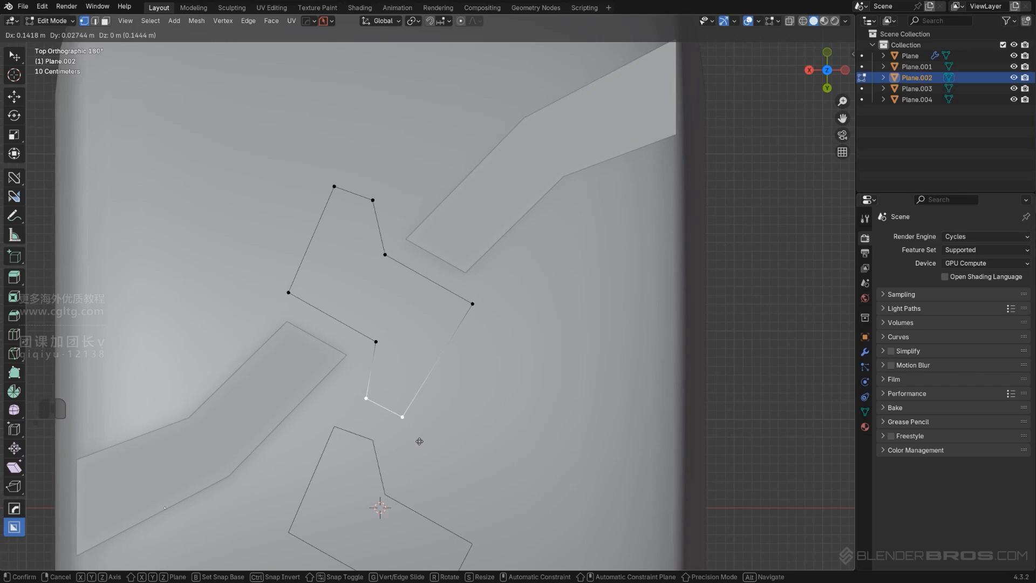
click(419, 442)
scroll(410, 431, down, 3)
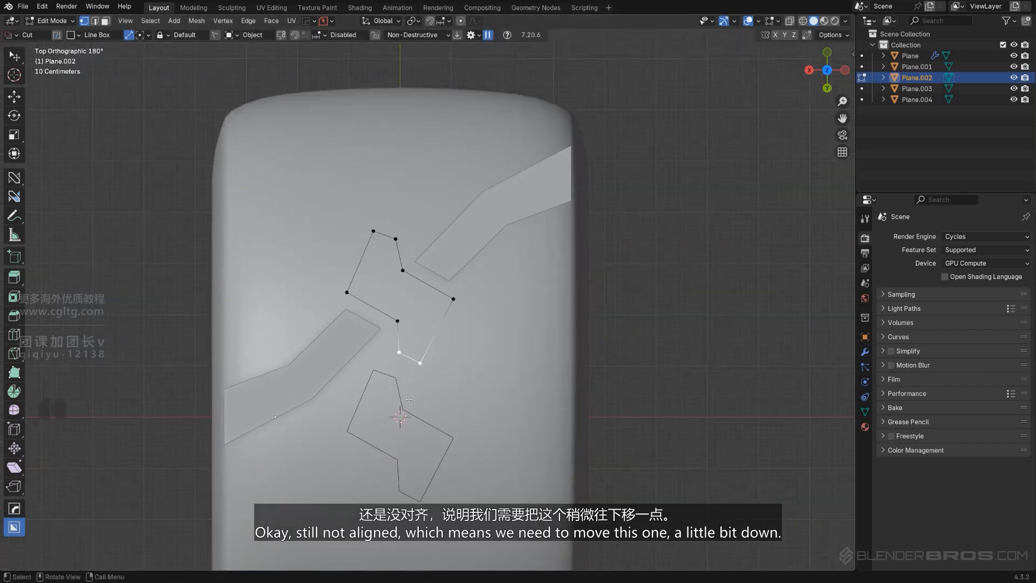
Move the middle outline's two upper end vertices slightly toward the flipped strip
scroll(409, 399, up, 1)
key(Tab)
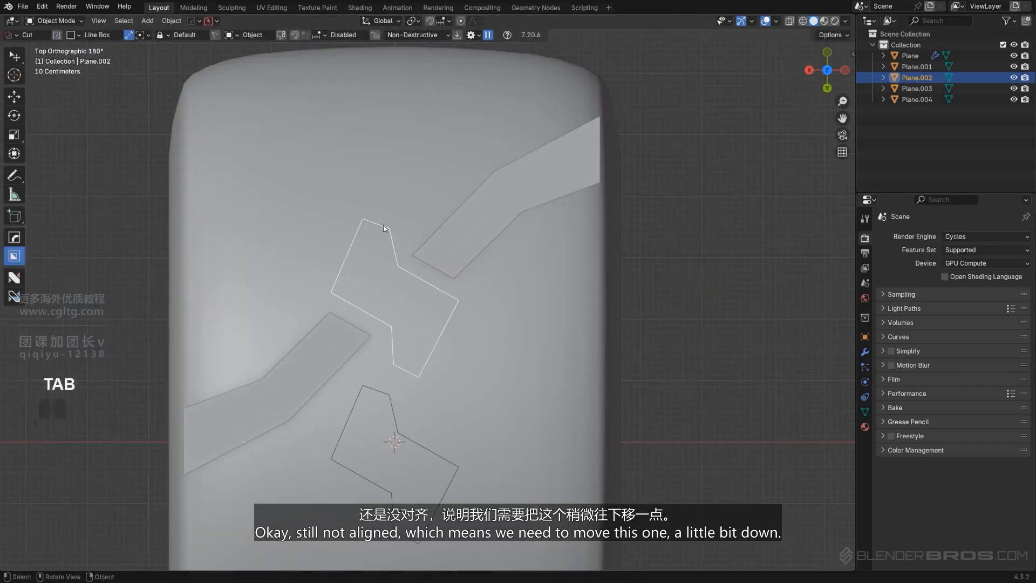
key(Tab)
click(388, 228)
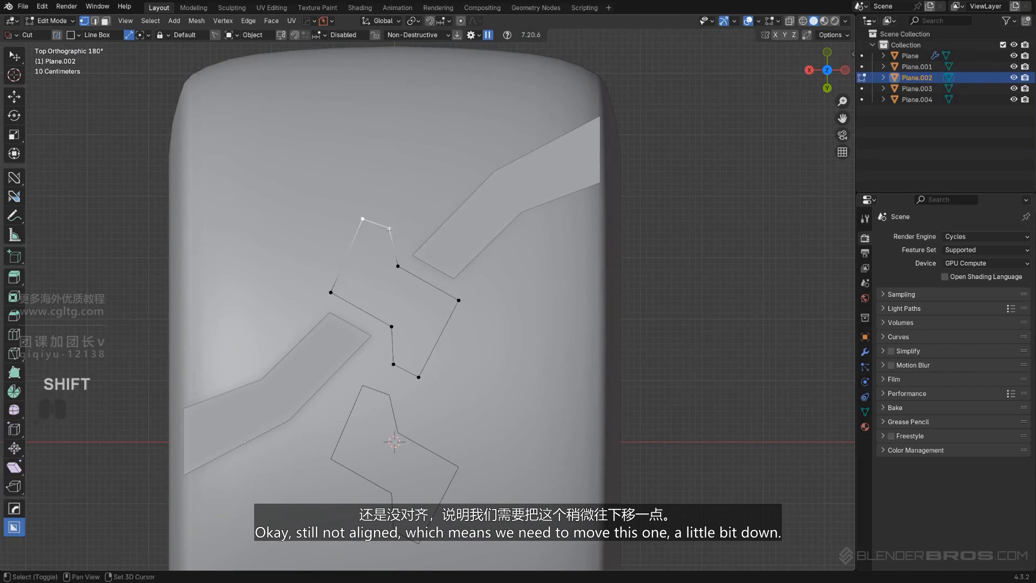
key(g)
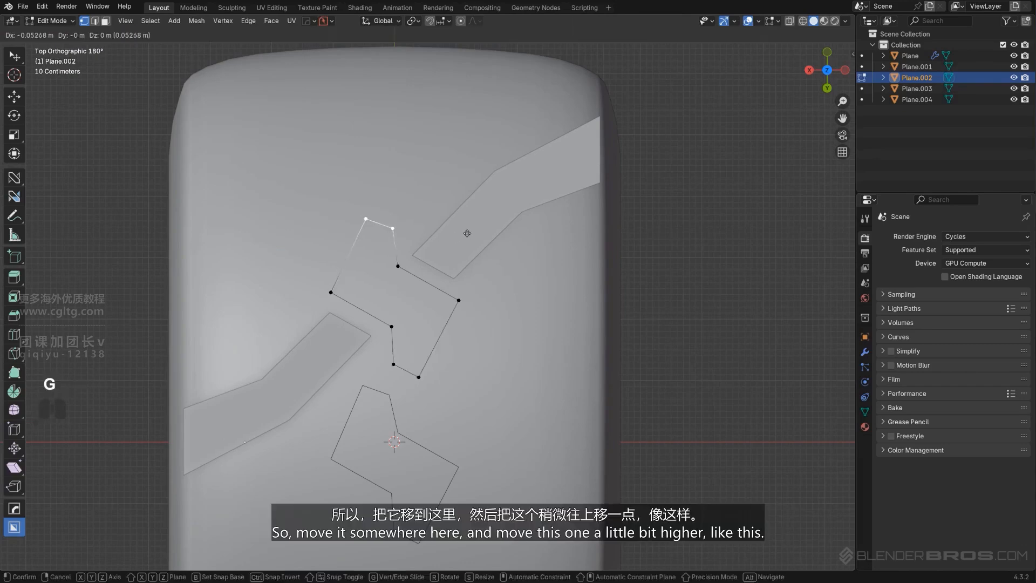
click(466, 235)
Move the outline's two lower end vertices about 0.13 m along X toward the first strip and return to Object Mode
click(419, 377)
shift+click(393, 364)
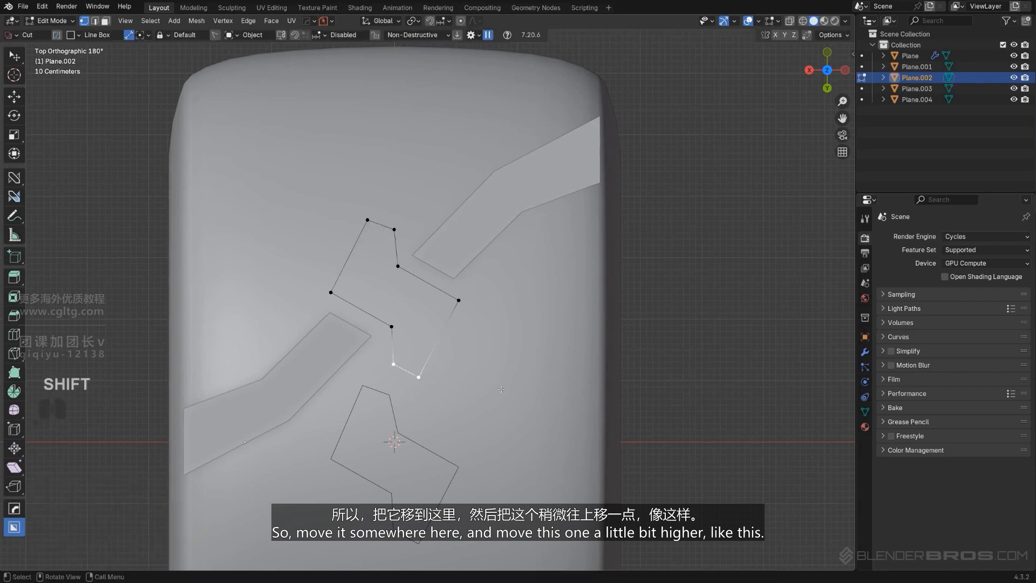
key(g)
click(491, 387)
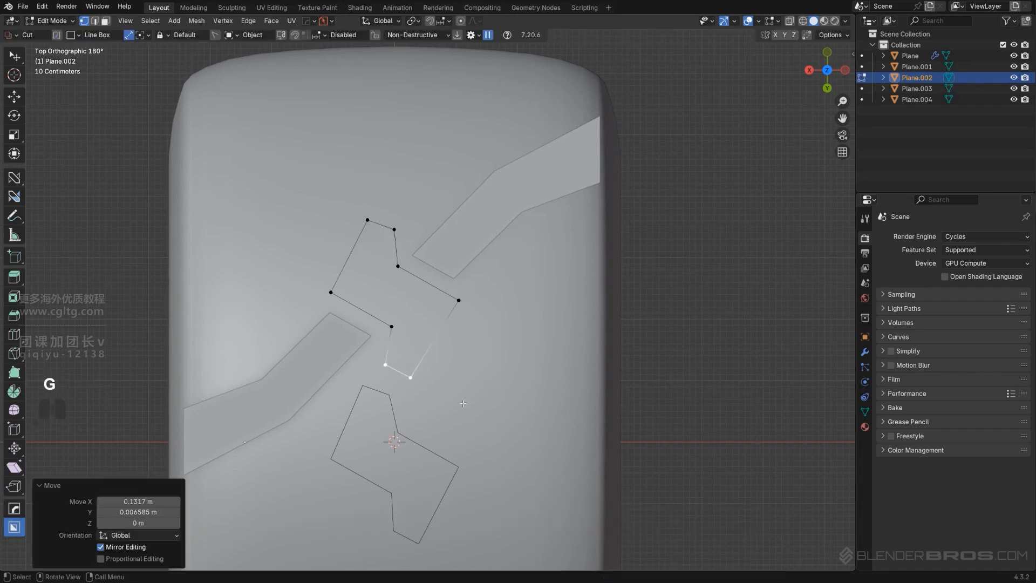
key(Tab)
Replace the old test copy with a new duplicate of the middle outline, offset about 2.6 m along Y
click(384, 457)
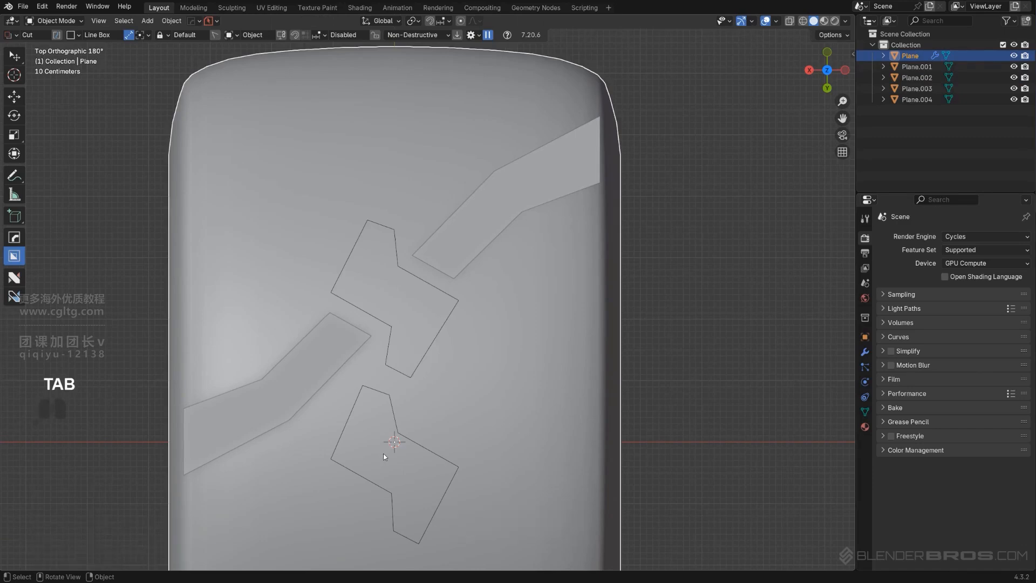
click(382, 403)
key(x)
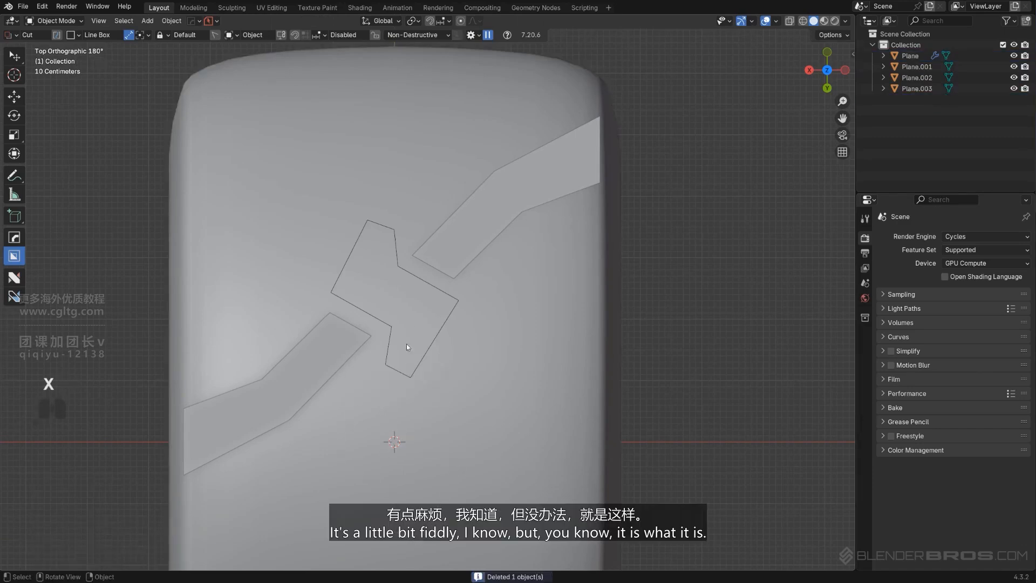
click(410, 274)
key(shift+d)
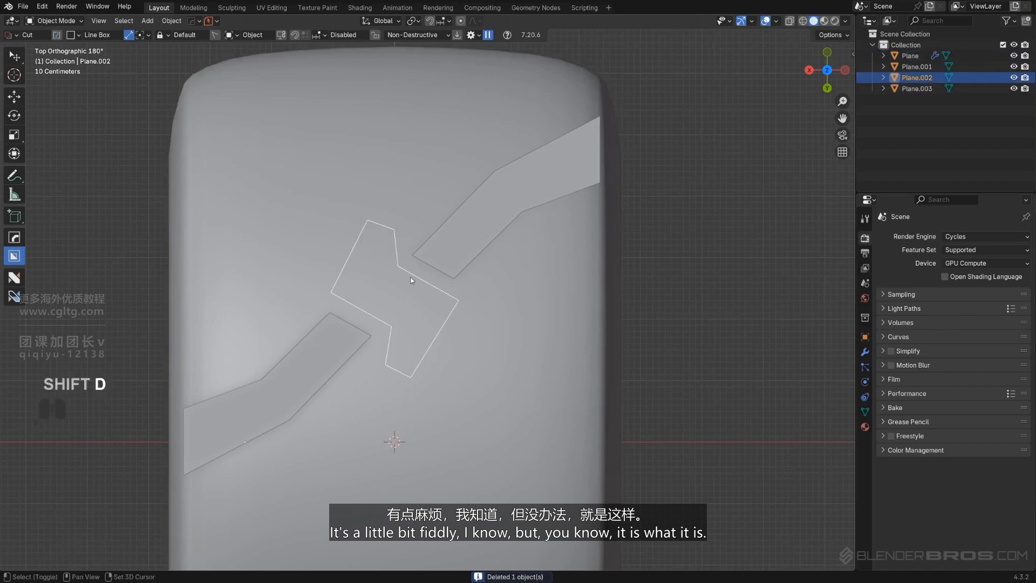
key(y)
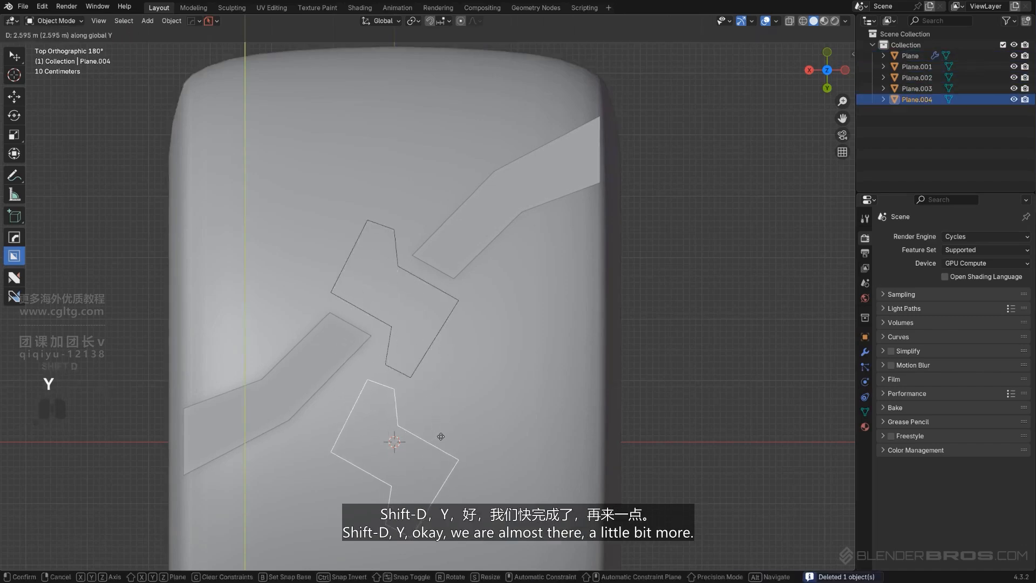
click(437, 437)
Rotate the original middle outline's two upper end vertices by about 8.5° around Z
scroll(405, 404, up, 3)
click(421, 357)
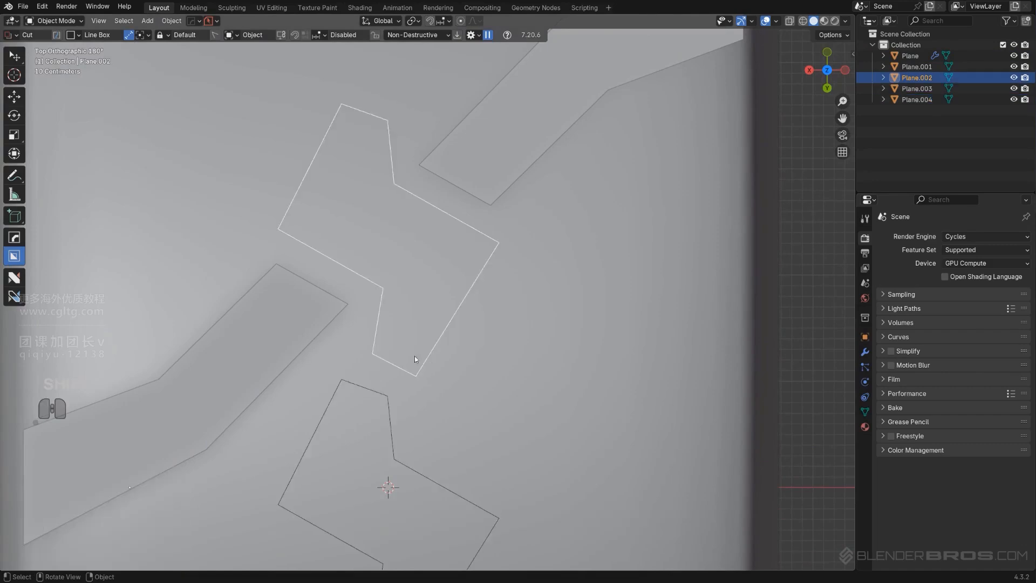
scroll(414, 355, down, 1)
key(Tab)
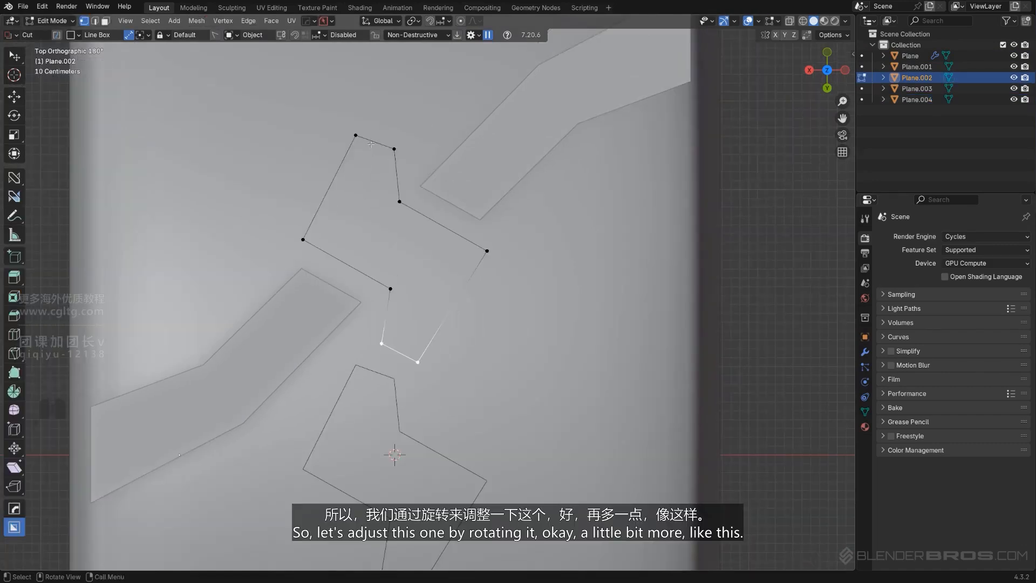
shift+click(392, 151)
key(r)
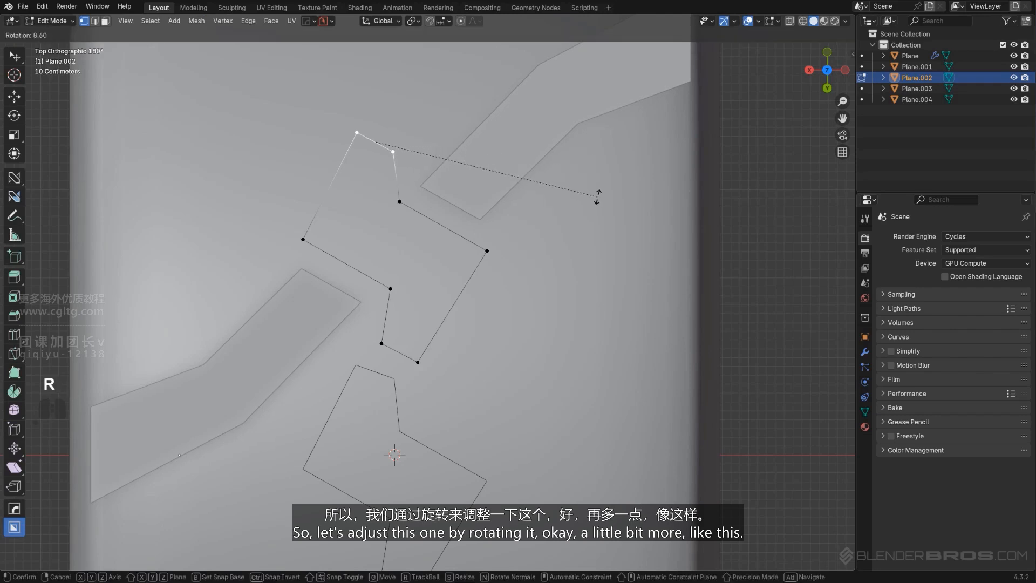
click(597, 195)
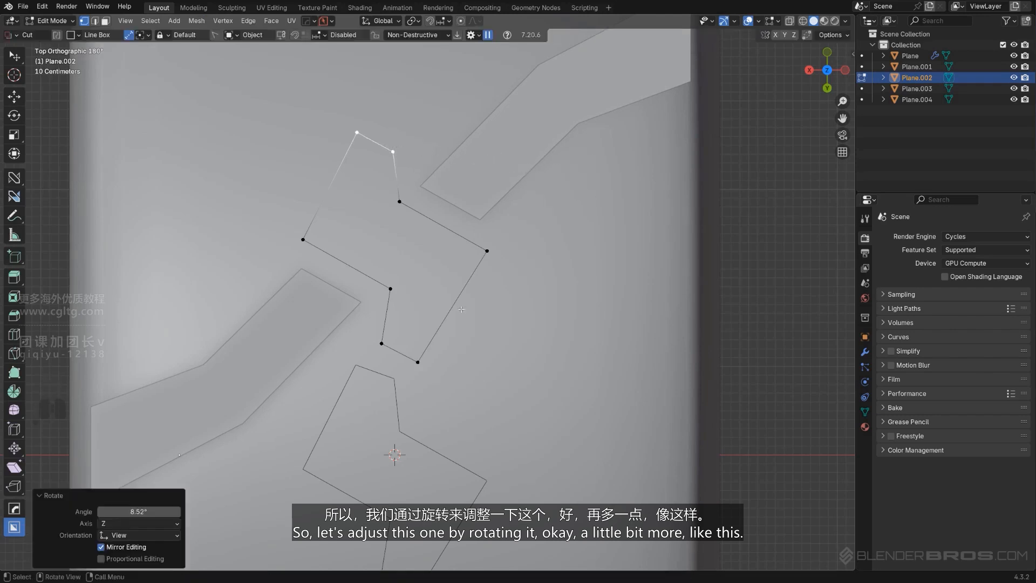
Move the middle outline's two lower end vertices slightly toward the first strip
click(383, 343)
shift+click(417, 361)
key(g)
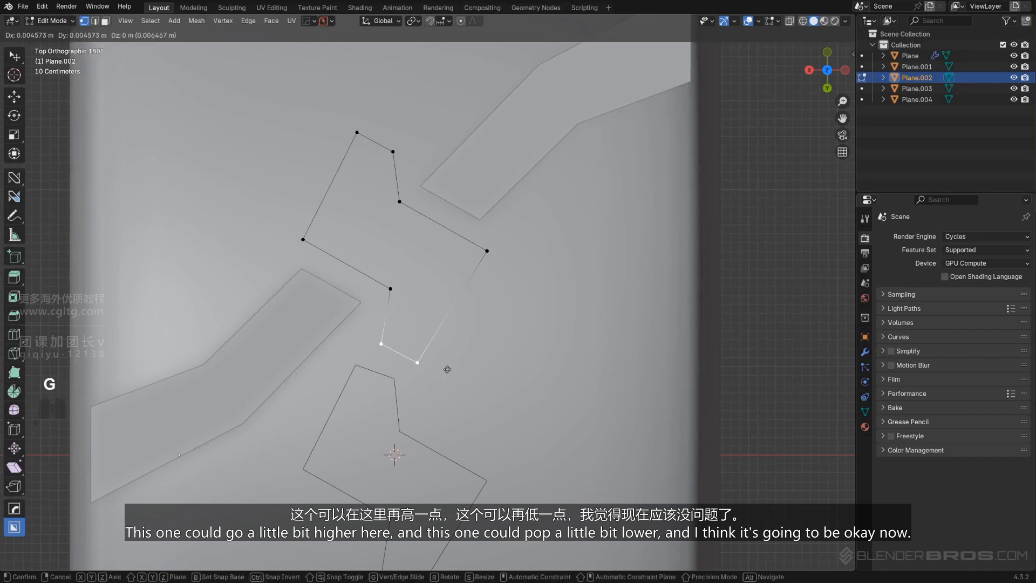
click(443, 369)
Shift the middle outline's two upper end vertices slightly toward the flipped strip and return to Object Mode
click(357, 133)
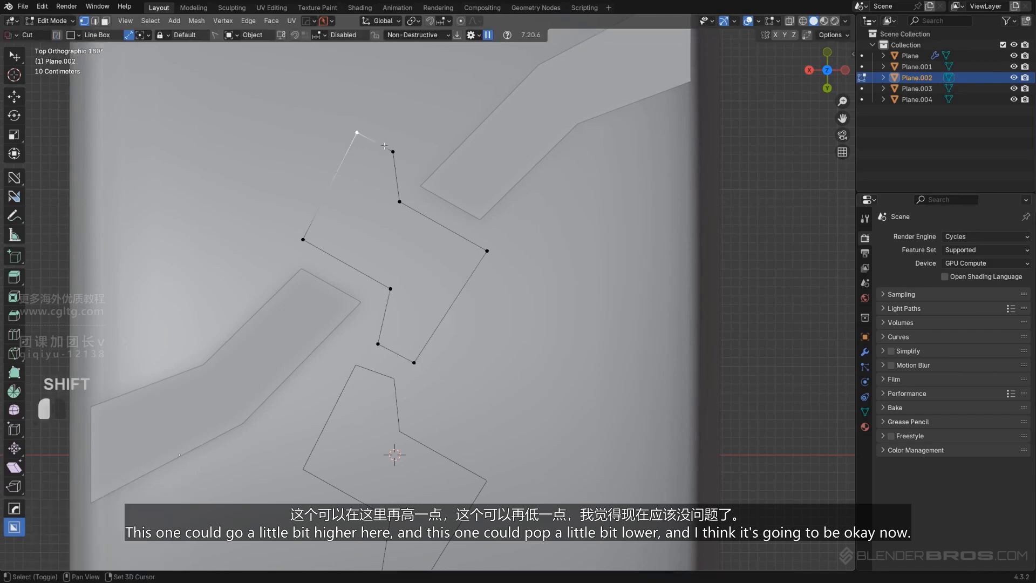
key(g)
click(446, 185)
key(Tab)
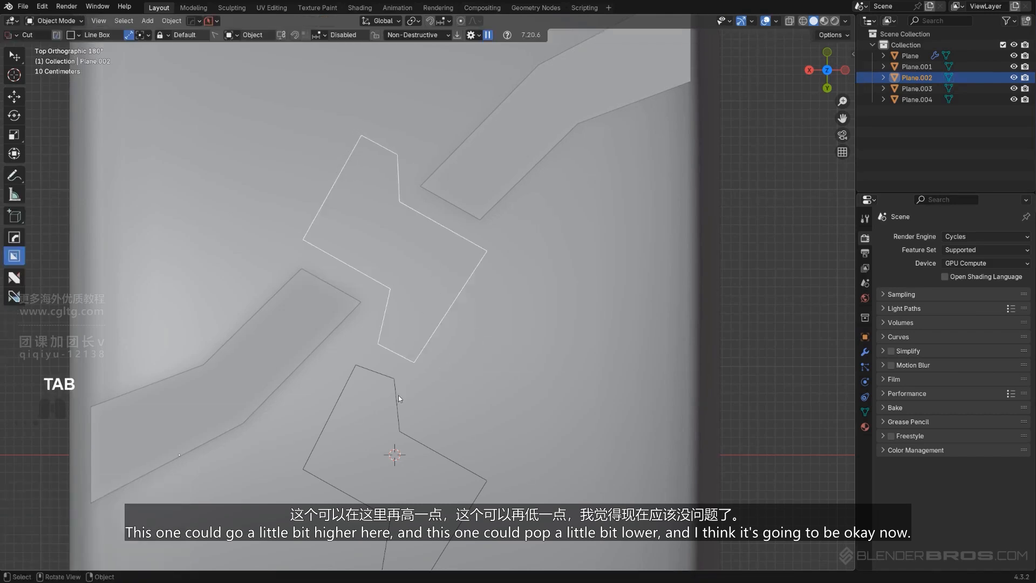
Delete the outdated test copy and duplicate the adjusted middle outline about 2.62 m along Y below the original
click(398, 395)
key(x)
click(394, 394)
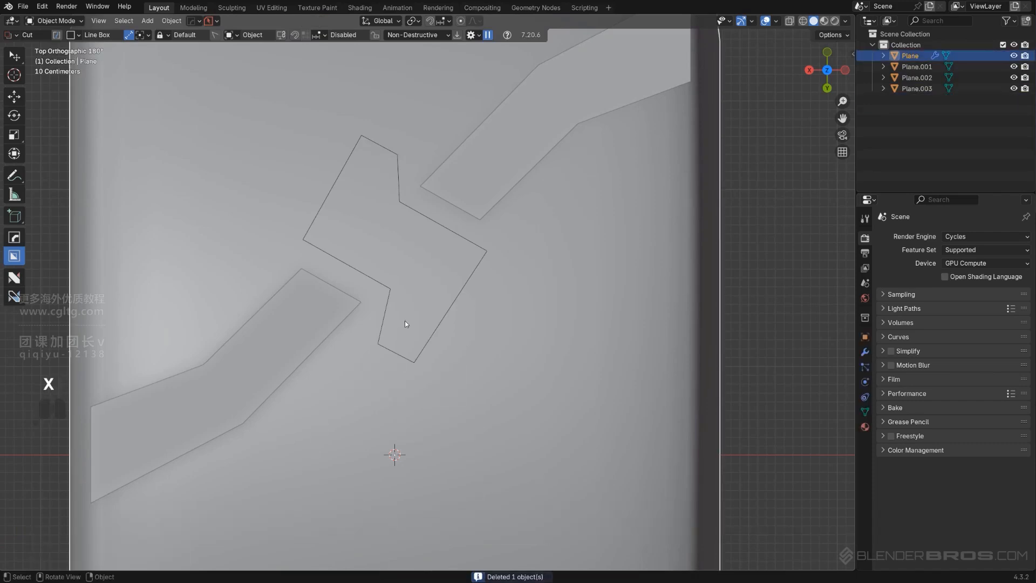
click(400, 310)
click(393, 287)
scroll(404, 278, down, 2)
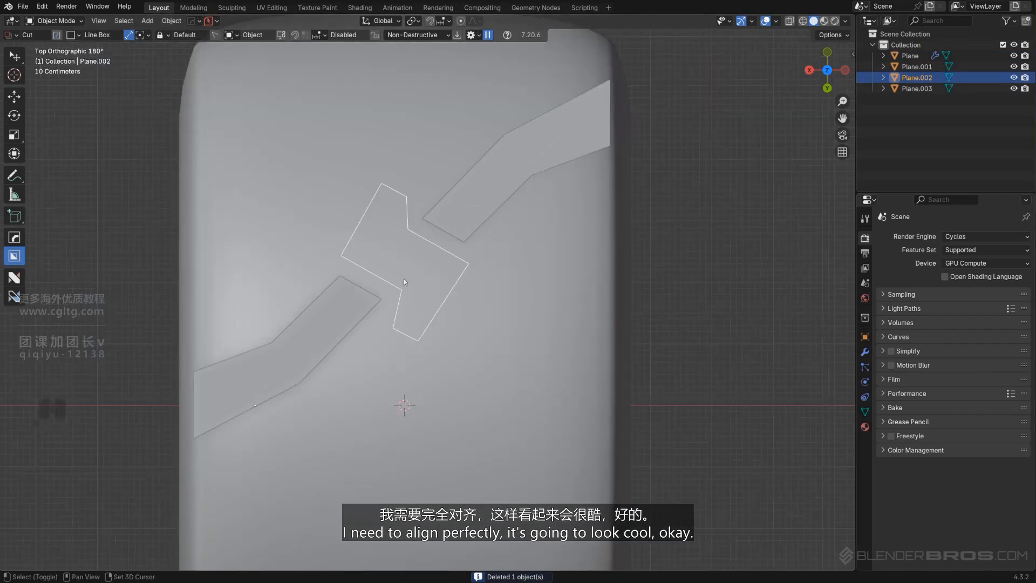
key(shift+d)
key(y)
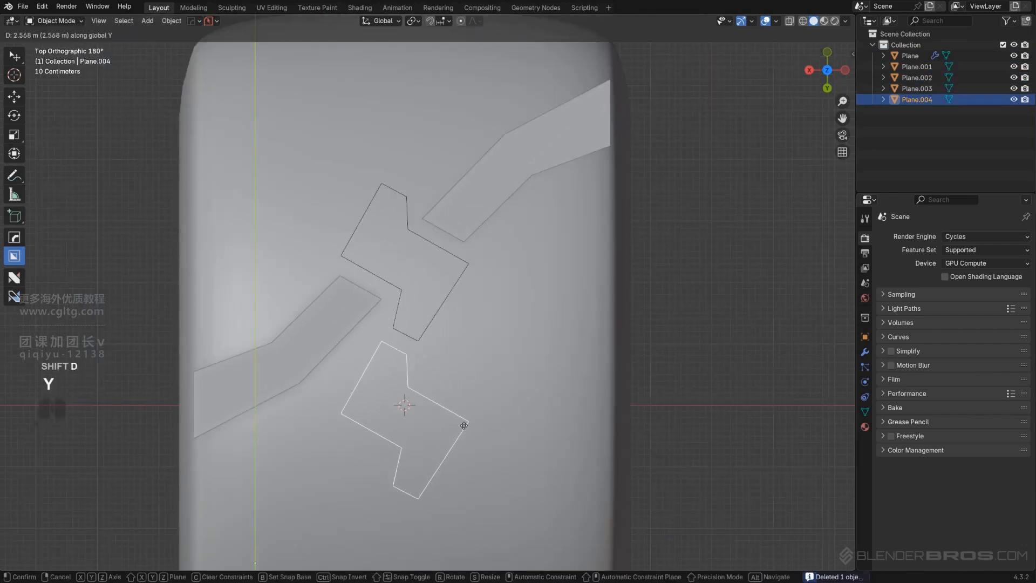
click(468, 427)
Move the original outline's two lower end vertices slightly toward the first strip and the copy below, ending in Object Mode
scroll(434, 386, up, 3)
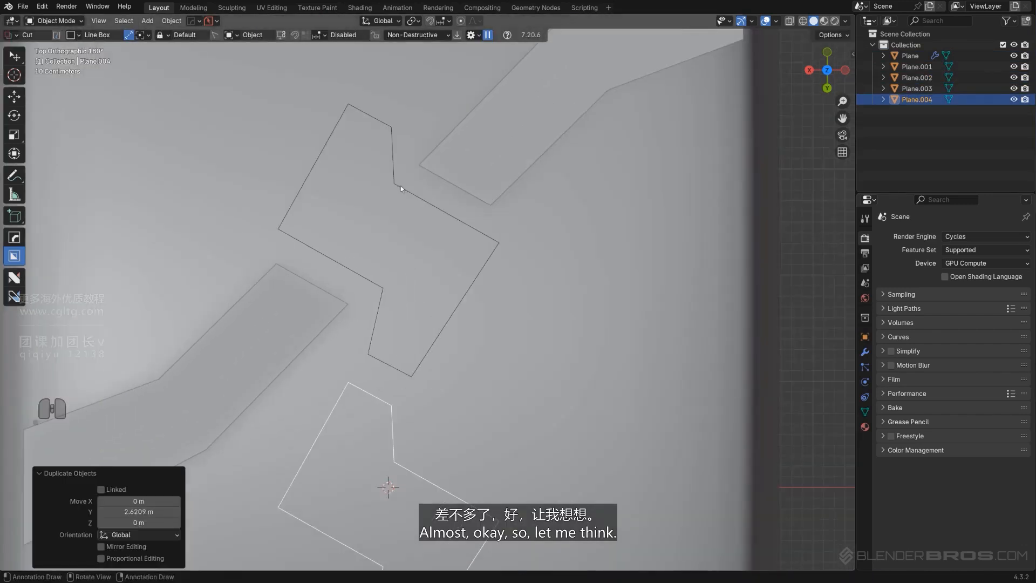
click(394, 157)
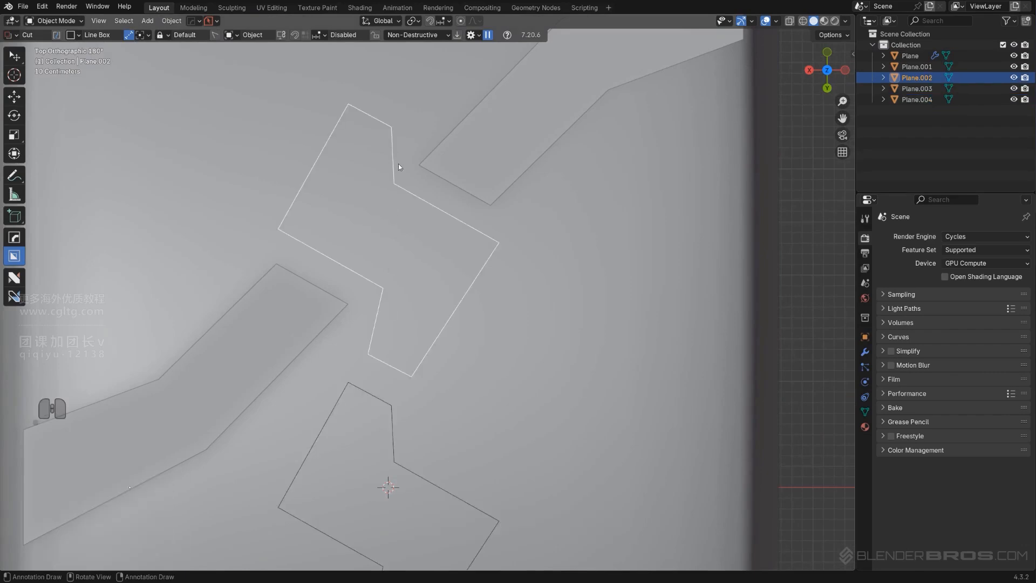
key(Tab)
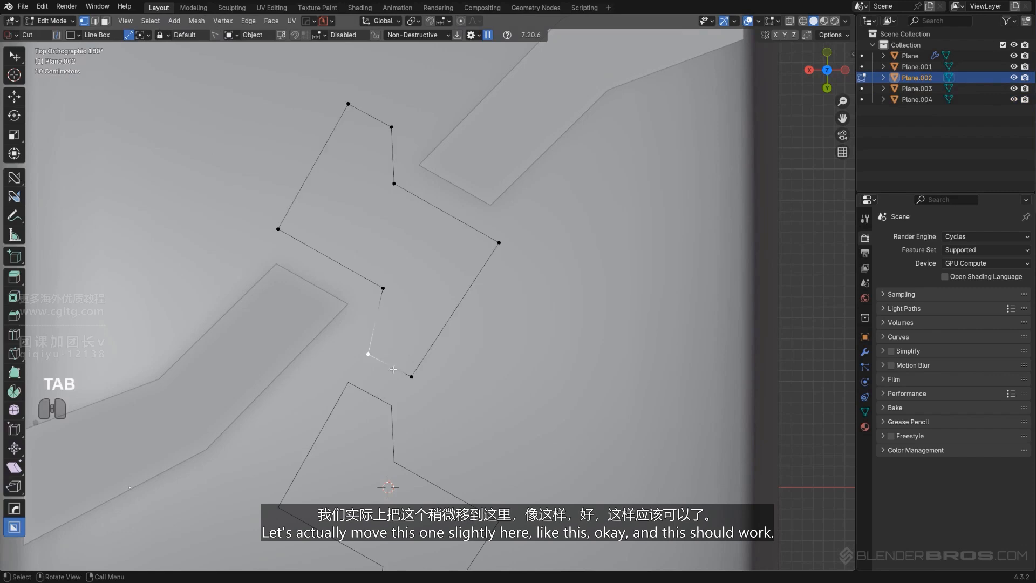
key(g)
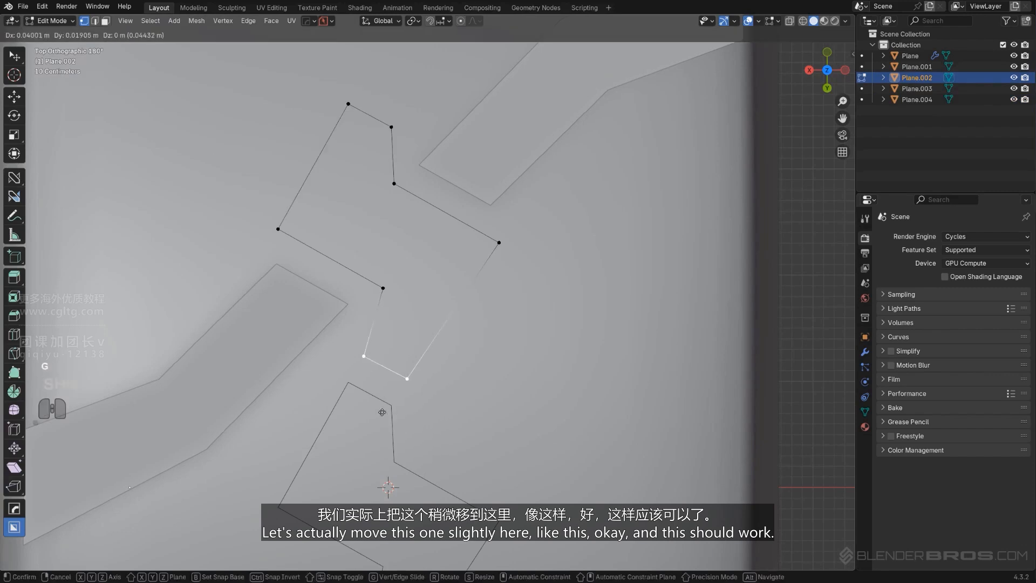
click(376, 412)
key(Tab)
scroll(384, 372, down, 2)
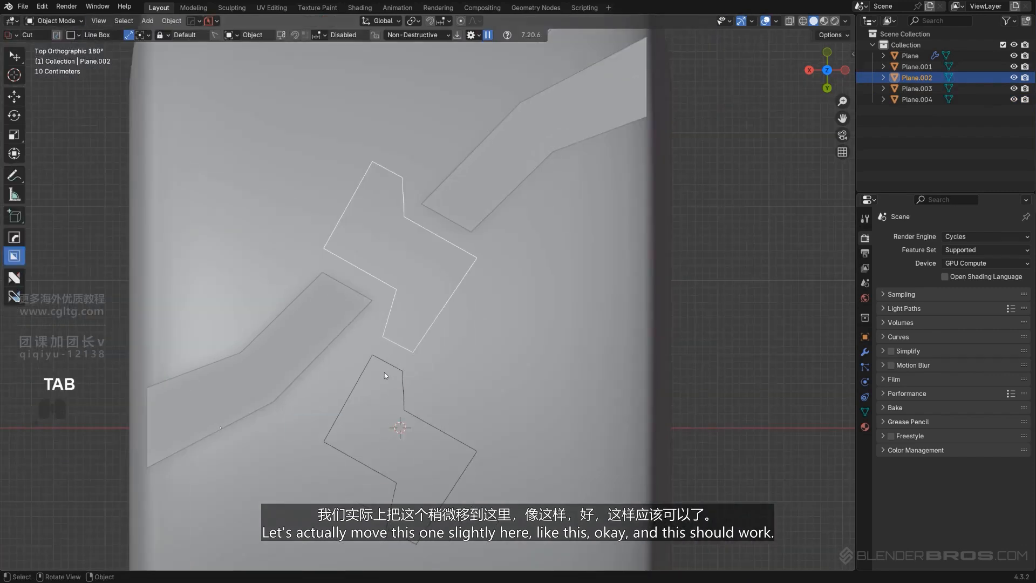
Nudge the original outline's two lower end vertices a touch closer to the test copy and leave Edit Mode
click(388, 366)
click(408, 342)
click(406, 348)
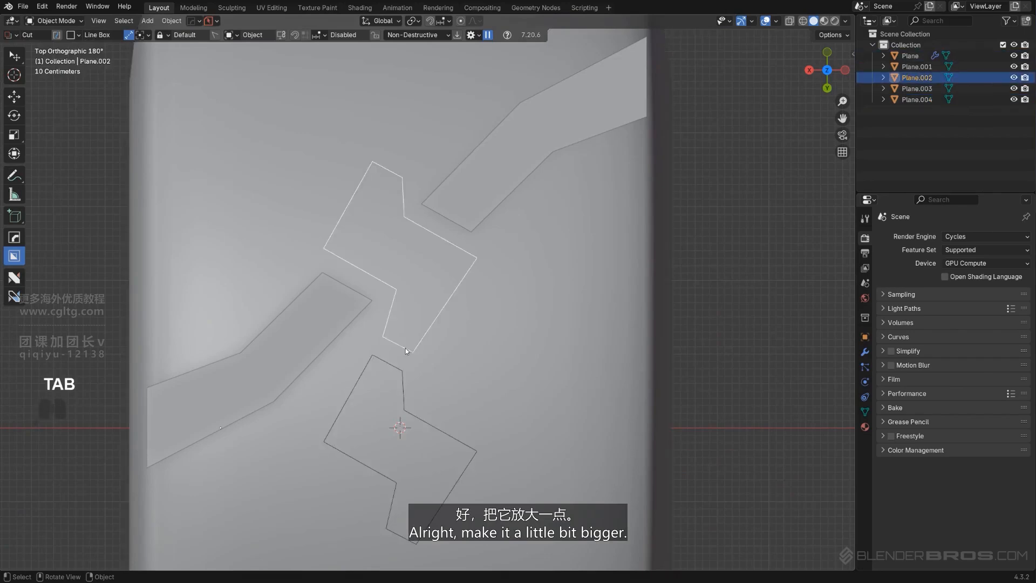
key(Tab)
scroll(356, 369, up, 2)
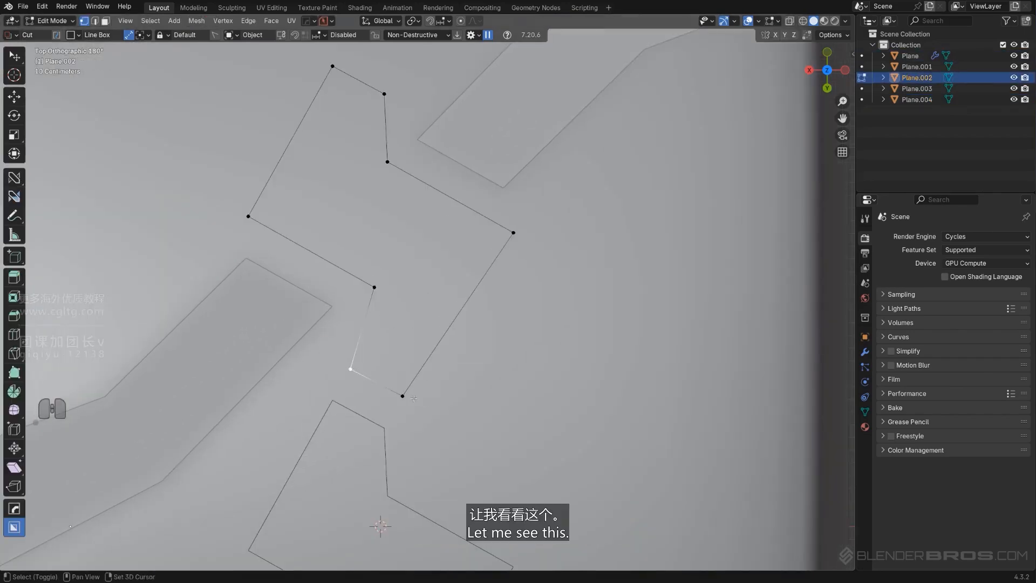
key(g)
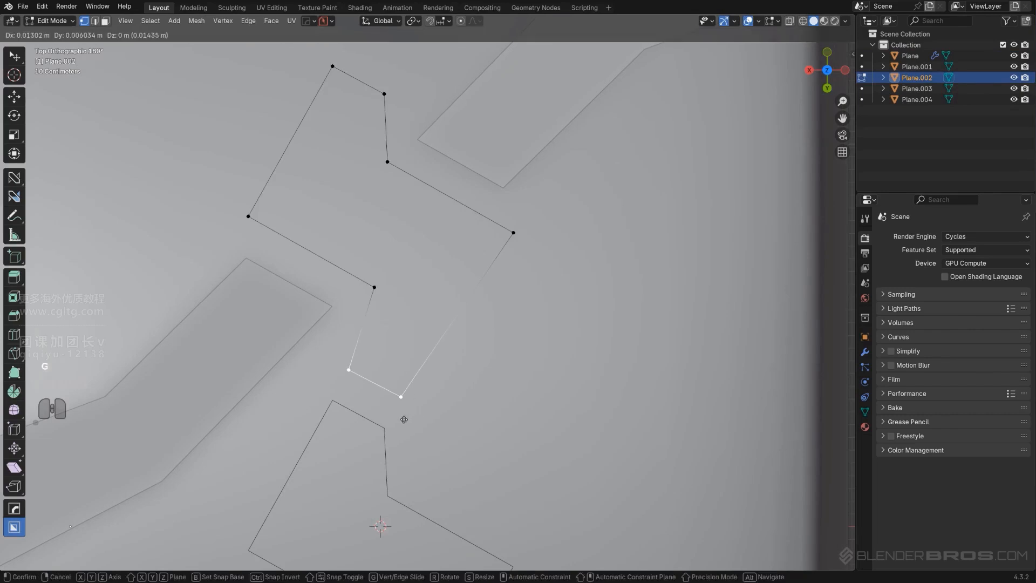
click(404, 419)
key(Tab)
scroll(393, 290, down, 3)
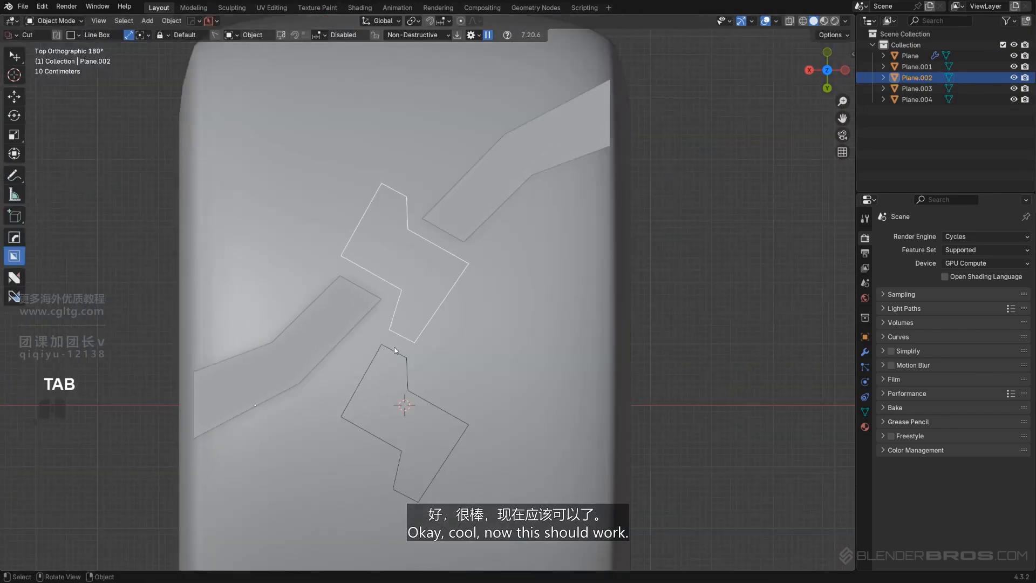
Delete the test copy below the middle outline
click(394, 349)
key(x)
scroll(400, 347, down, 4)
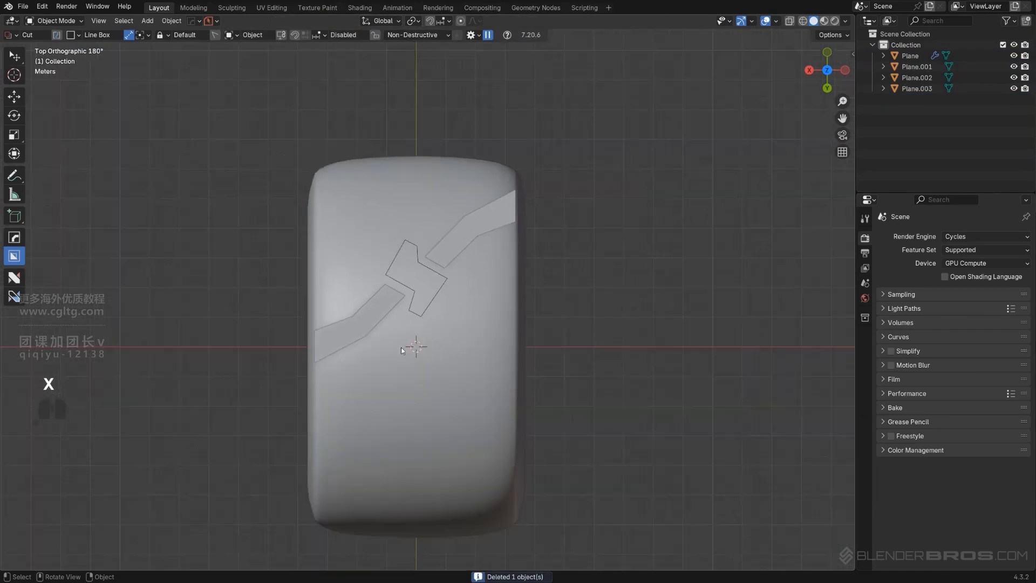
Select both side strips and the middle outline without the tire body, and duplicate them in place
shift+click(442, 246)
shift+click(424, 274)
shift+click(437, 257)
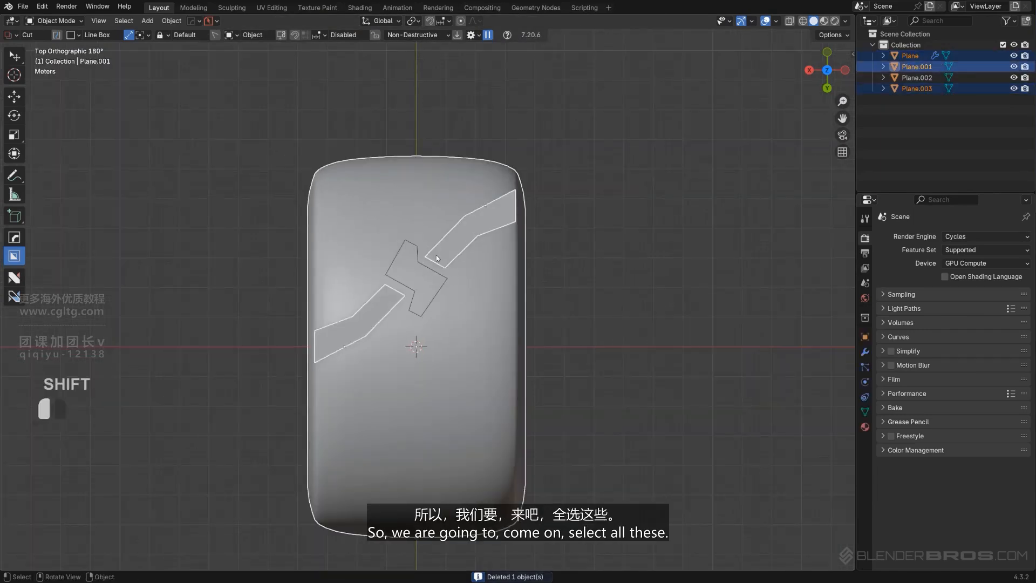
shift+click(435, 255)
shift+click(413, 279)
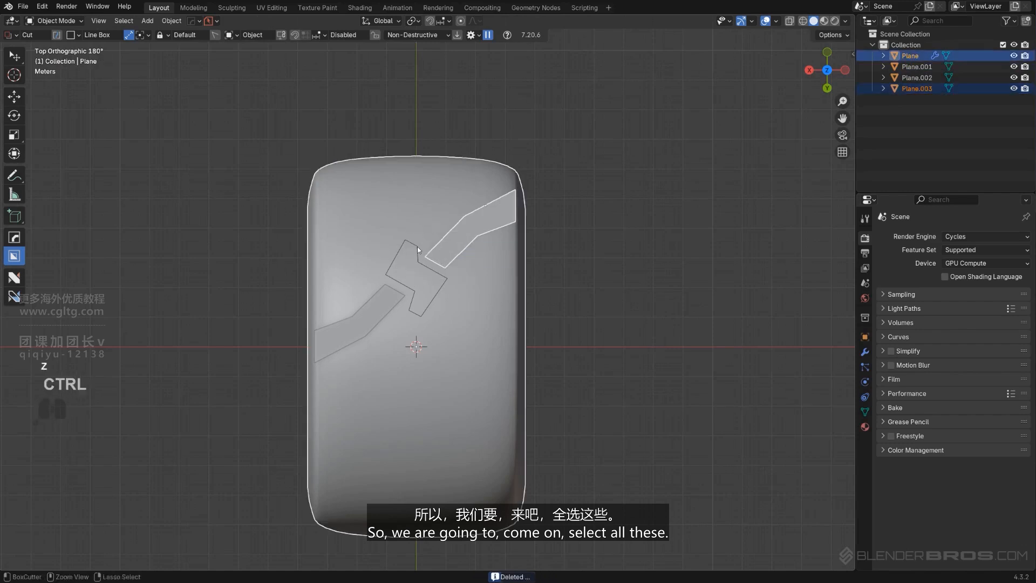
key(ctrl+z)
shift+click(415, 245)
shift+click(391, 290)
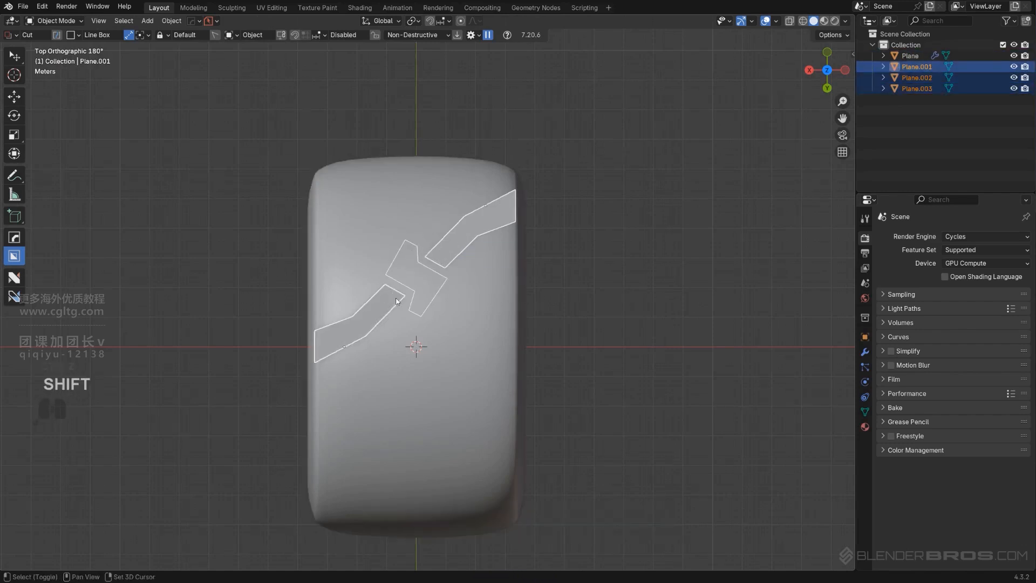
key(shift+d)
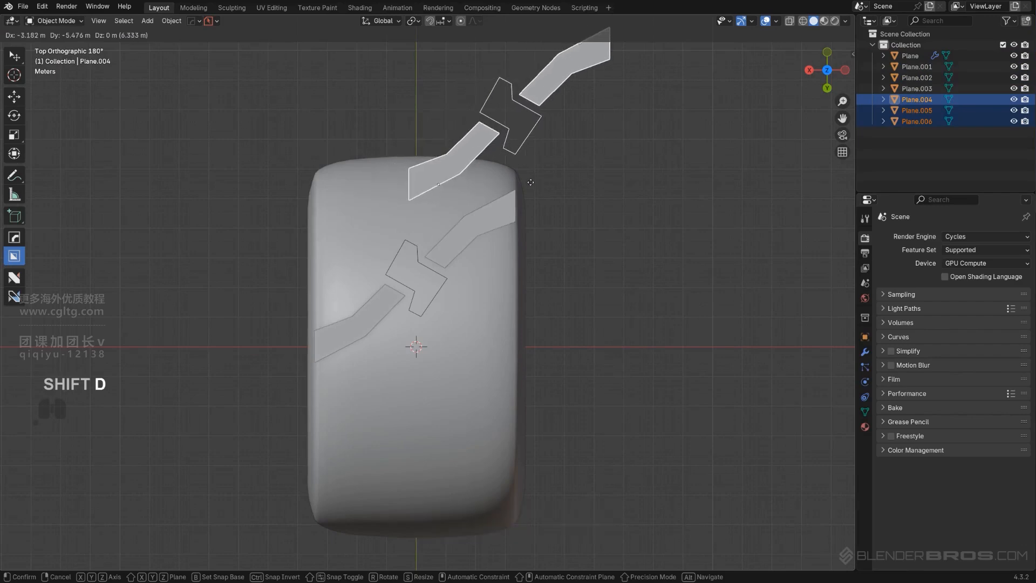
right_click(530, 213)
Move the three duplicated tread pieces into a new collection named "backup"
scroll(513, 276, up, 1)
key(m)
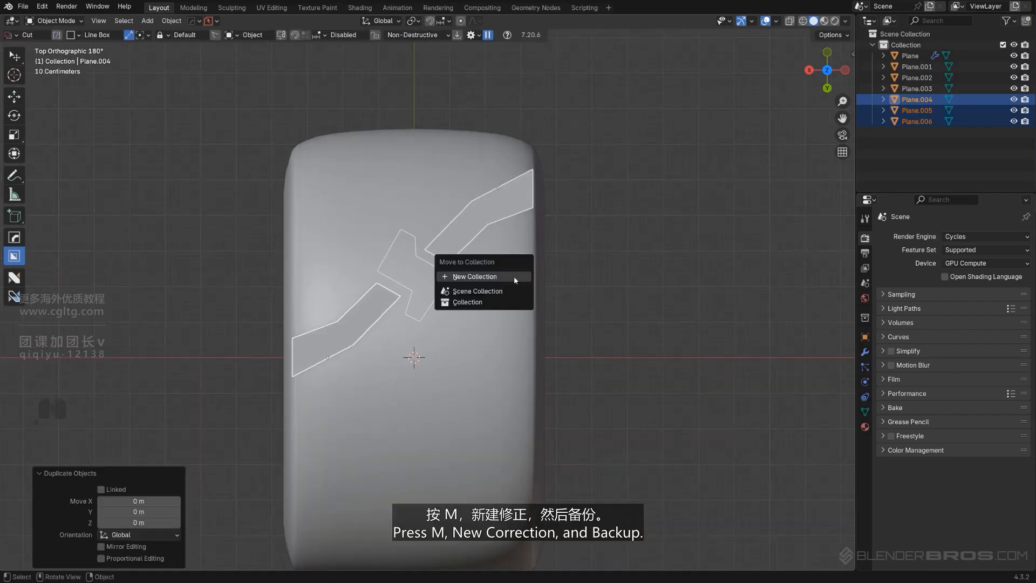
click(514, 276)
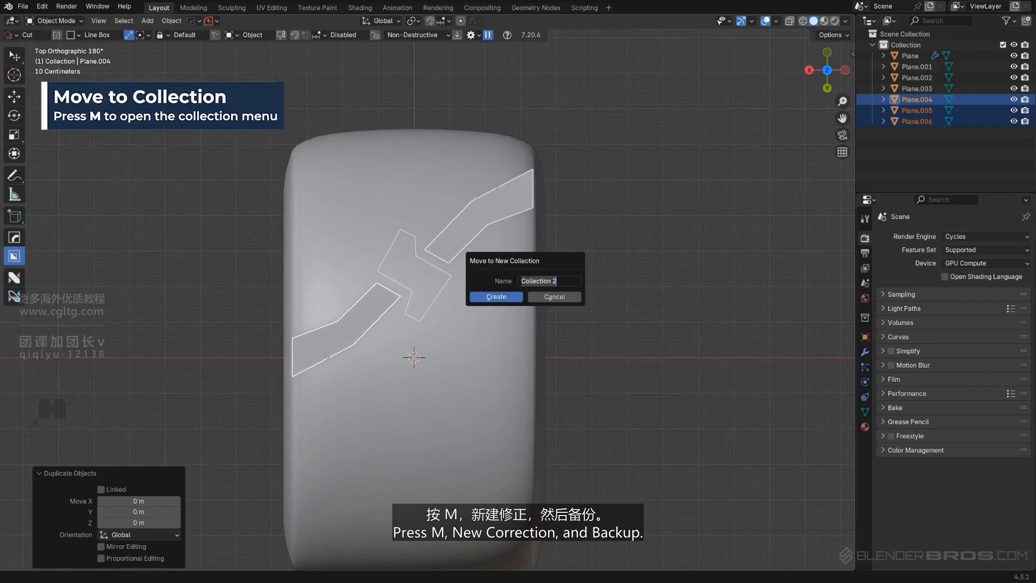
text(backup)
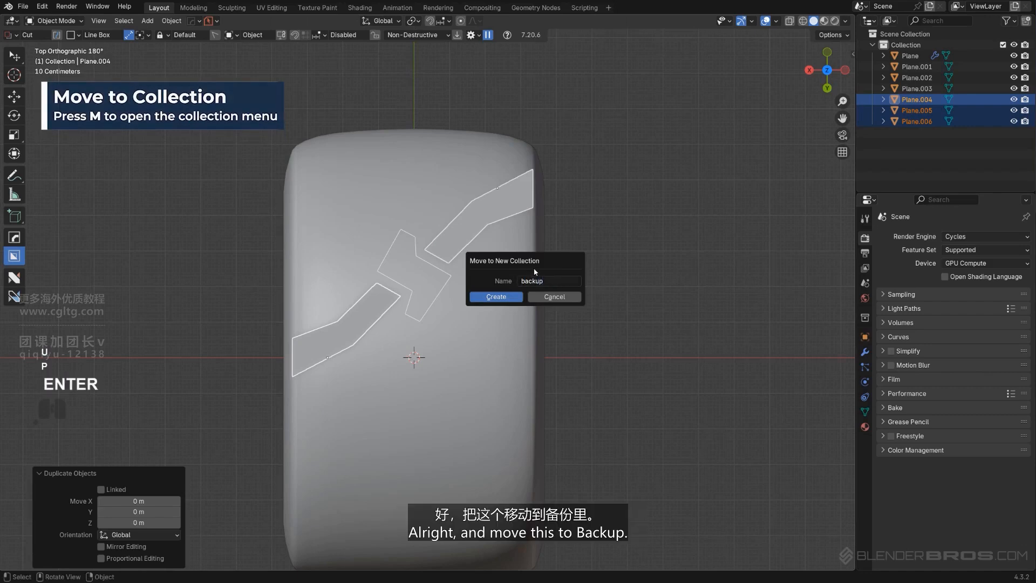
click(510, 300)
Duplicate the tire body in place and move the duplicate into the "backup" collection
click(509, 310)
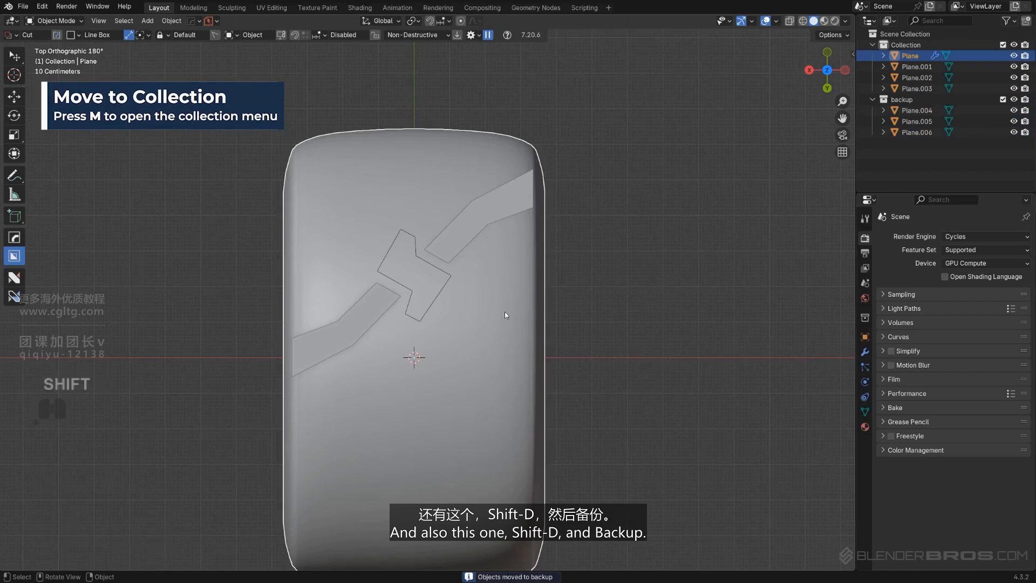
key(shift+d)
right_click(685, 211)
key(m)
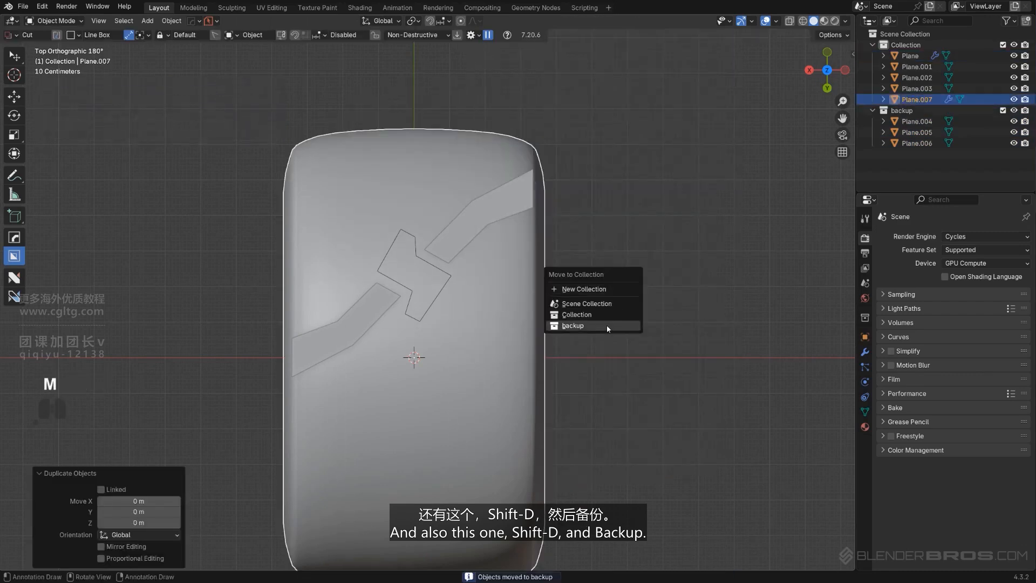
click(604, 324)
Save the file as "Truck 1.blend", and save an incremental version of it with PowerSave
click(23, 6)
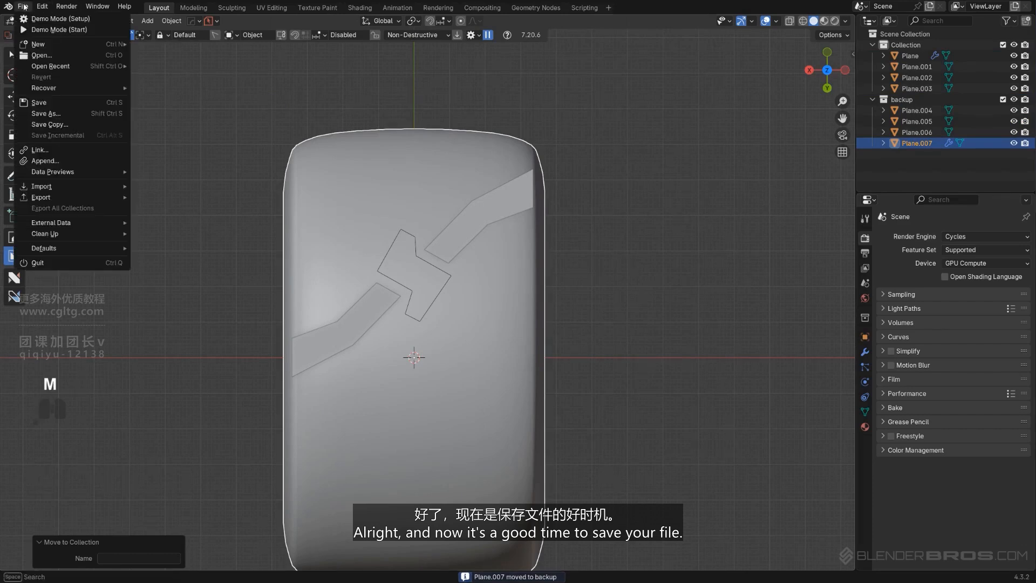
click(43, 107)
click(391, 445)
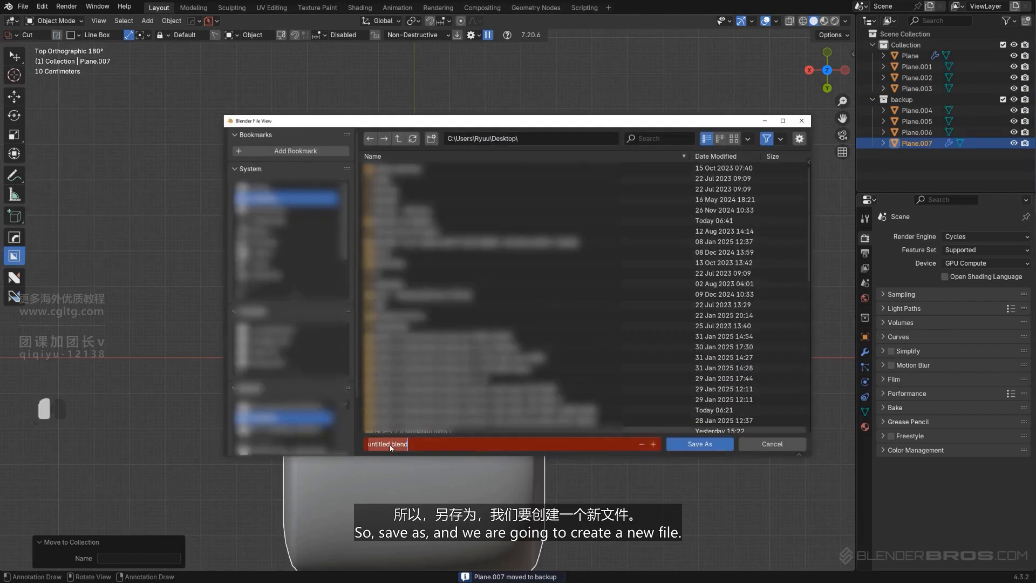
drag(390, 443, 367, 443)
key(Delete)
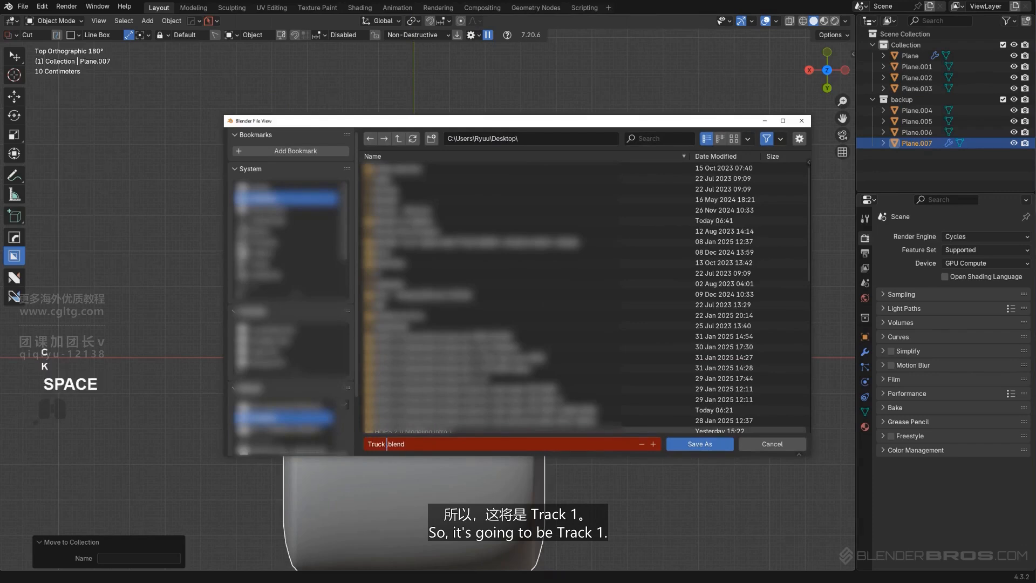
text(Truck 1)
key(Return)
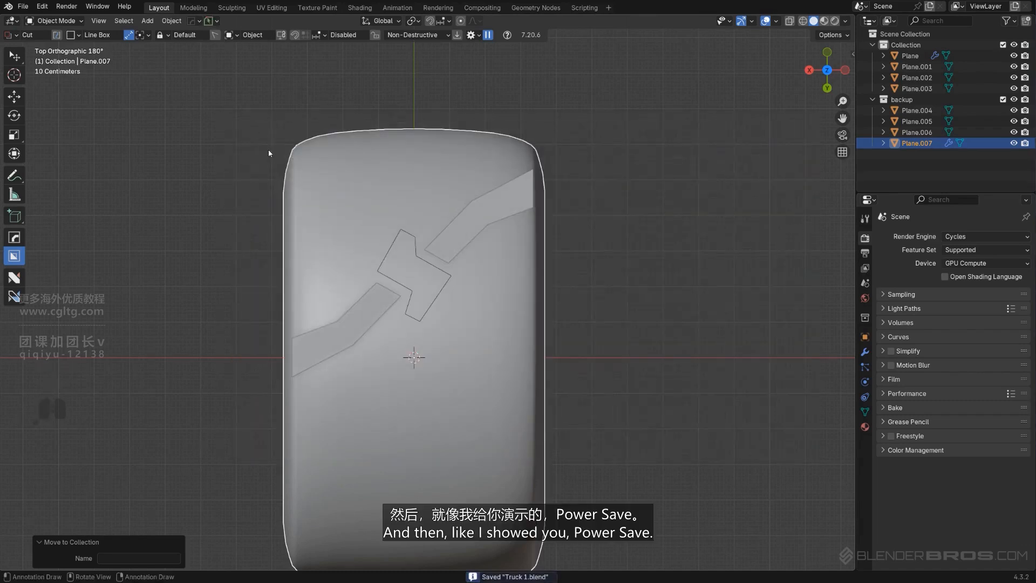
click(217, 21)
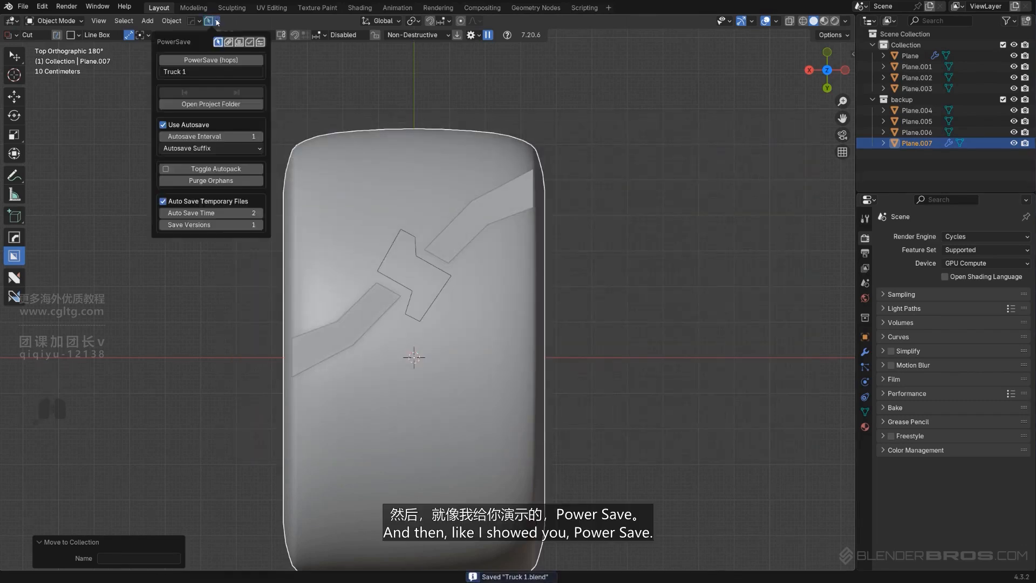
click(222, 59)
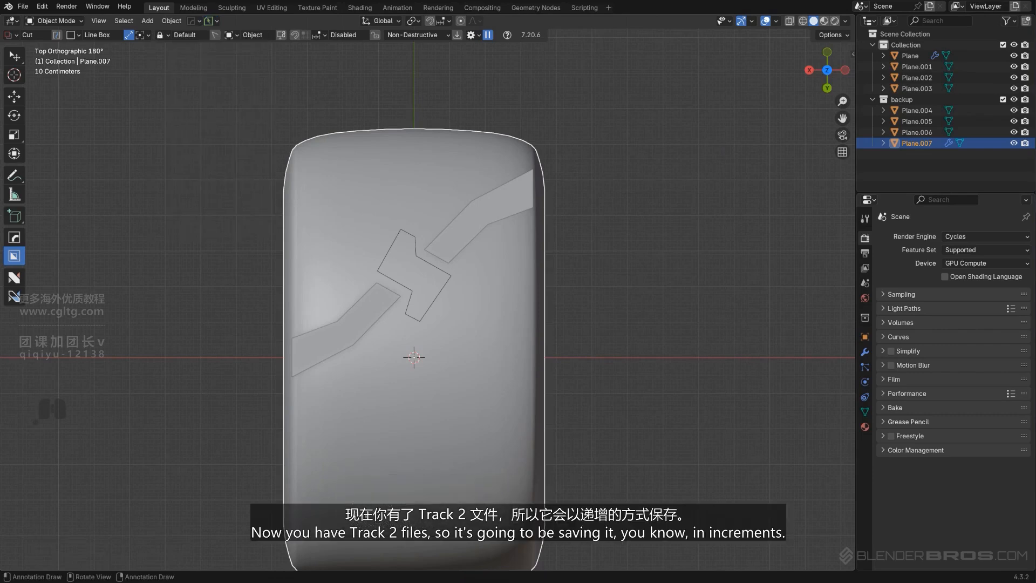
Fill the backup copy of the middle tread outline with a face
scroll(369, 305, up, 2)
shift+scroll(380, 352, up, 3)
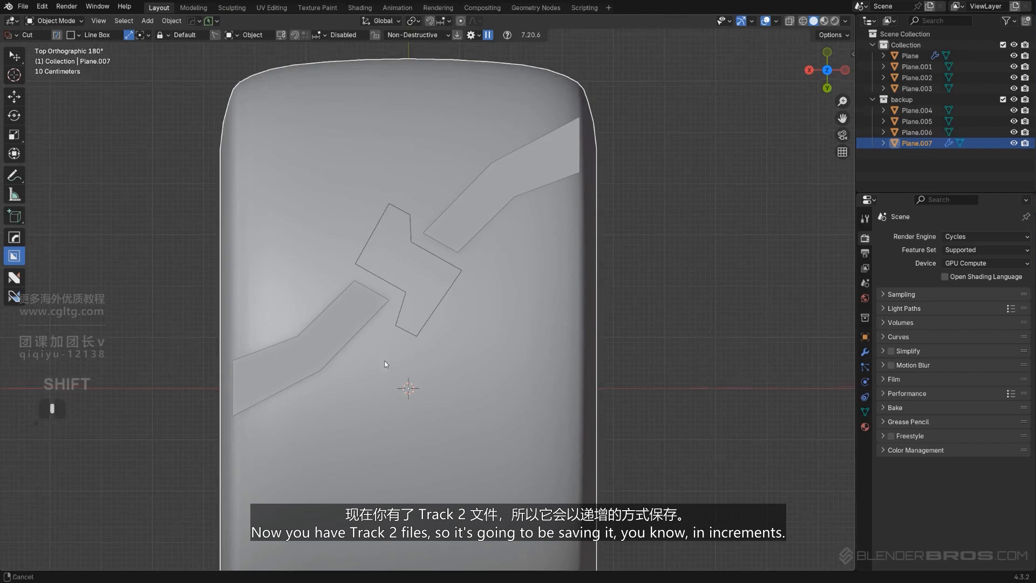
scroll(432, 316, up, 2)
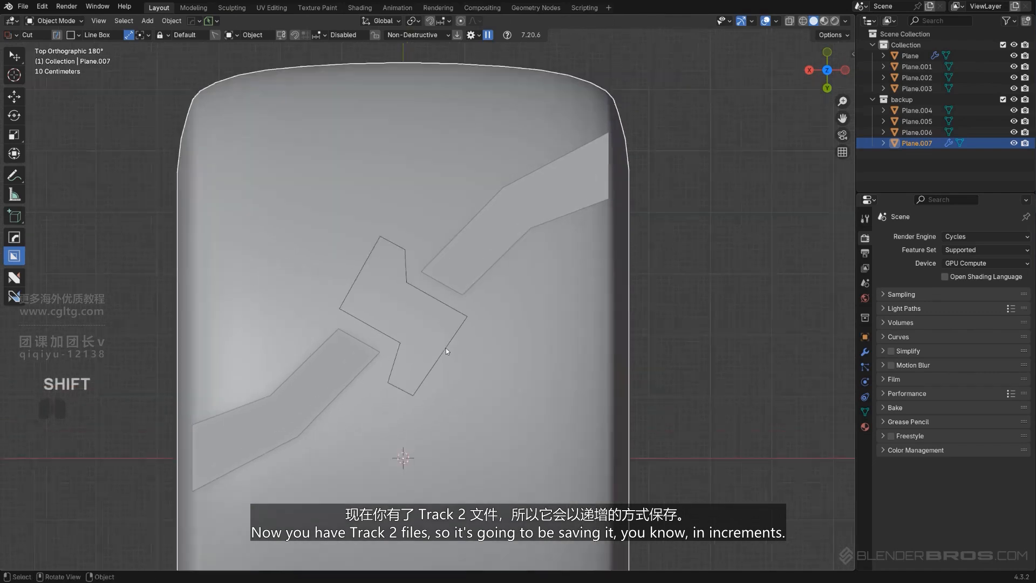
scroll(465, 280, down, 3)
click(458, 287)
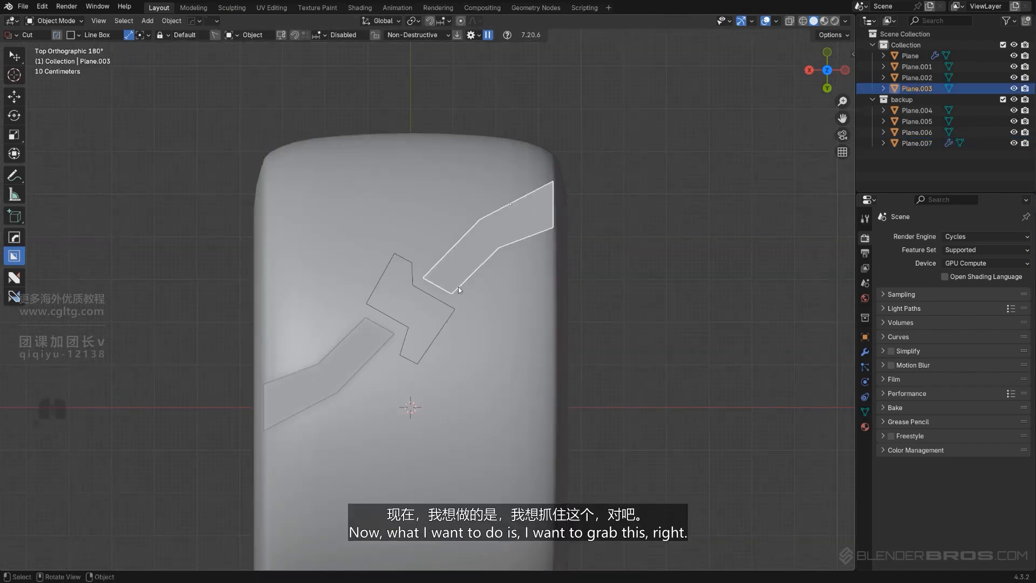
shift+click(426, 294)
click(423, 295)
click(424, 293)
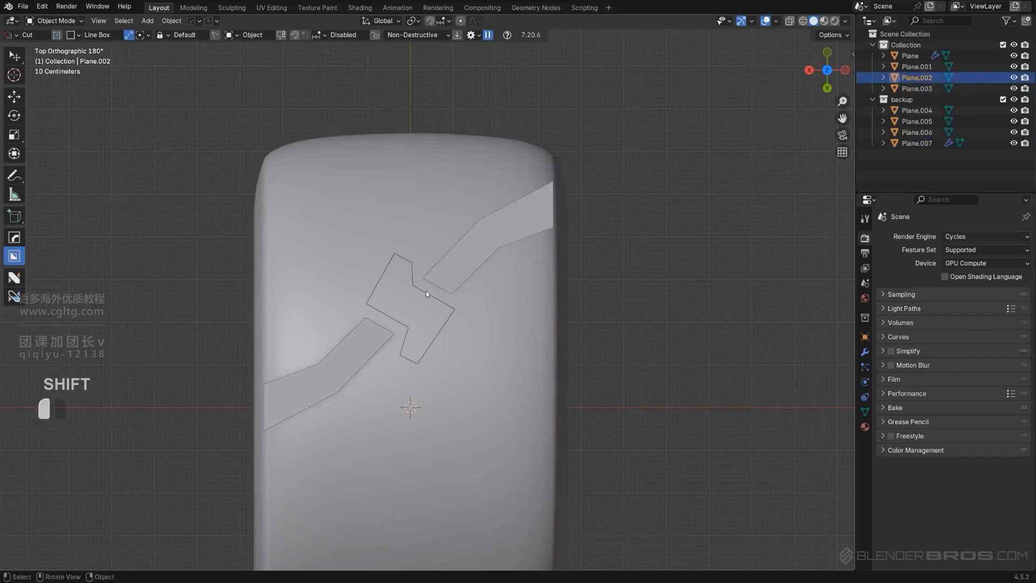
click(425, 293)
scroll(425, 293, up, 2)
key(Tab)
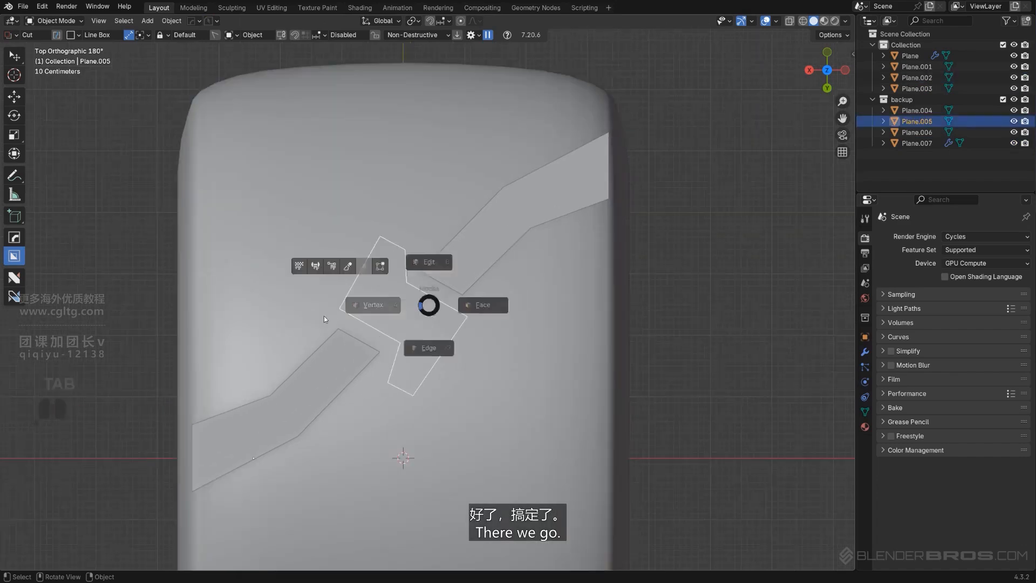
click(384, 305)
key(a)
key(f)
scroll(425, 296, down, 3)
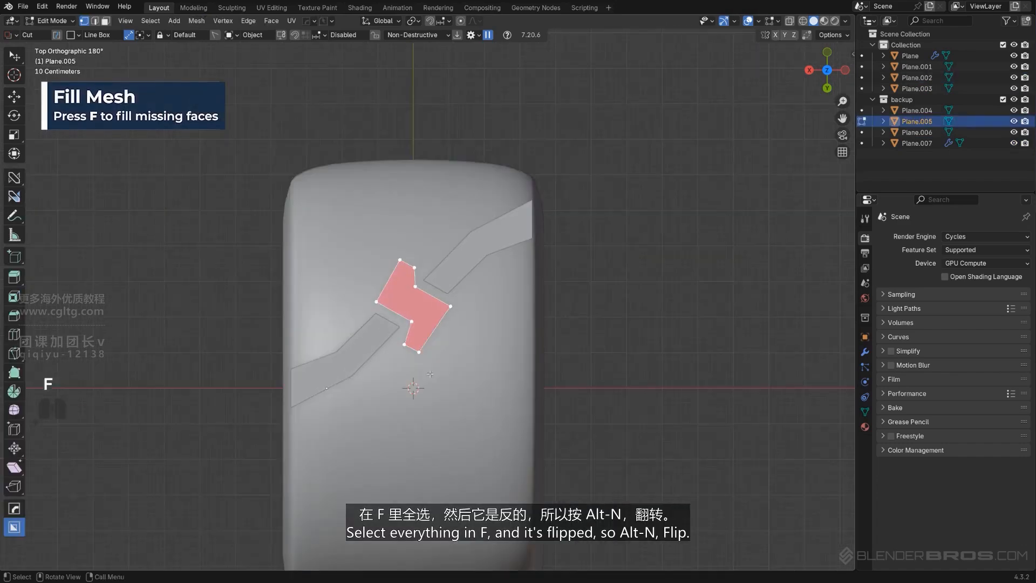
key(Tab)
Flip the normals of the filled middle tread piece
scroll(453, 312, up, 2)
key(Tab)
key(alt+n)
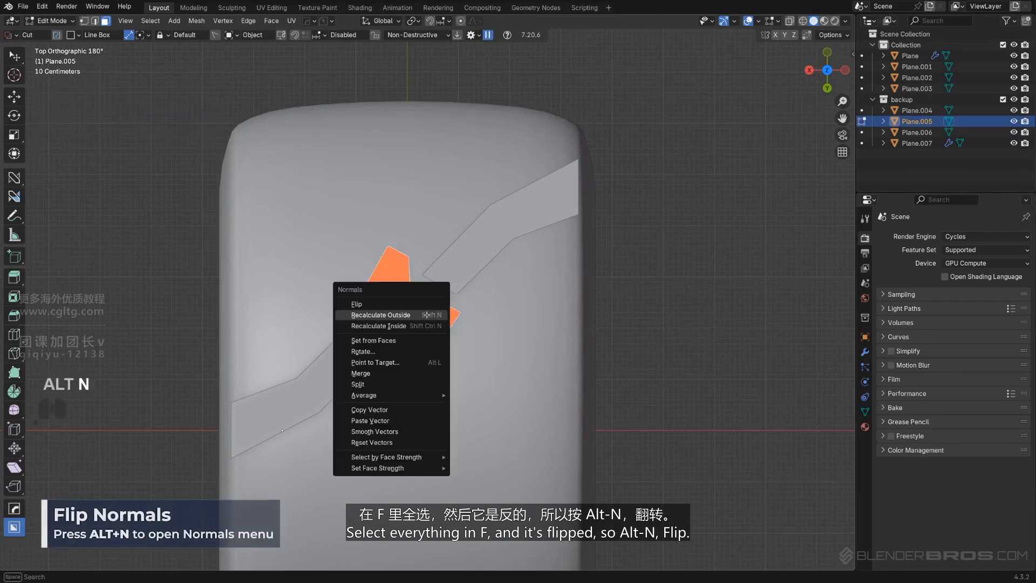
click(410, 304)
key(Tab)
scroll(432, 277, down, 1)
Select the middle piece and both side strips from the "backup" collection and clean up their unconnected topology
scroll(441, 279, up, 1)
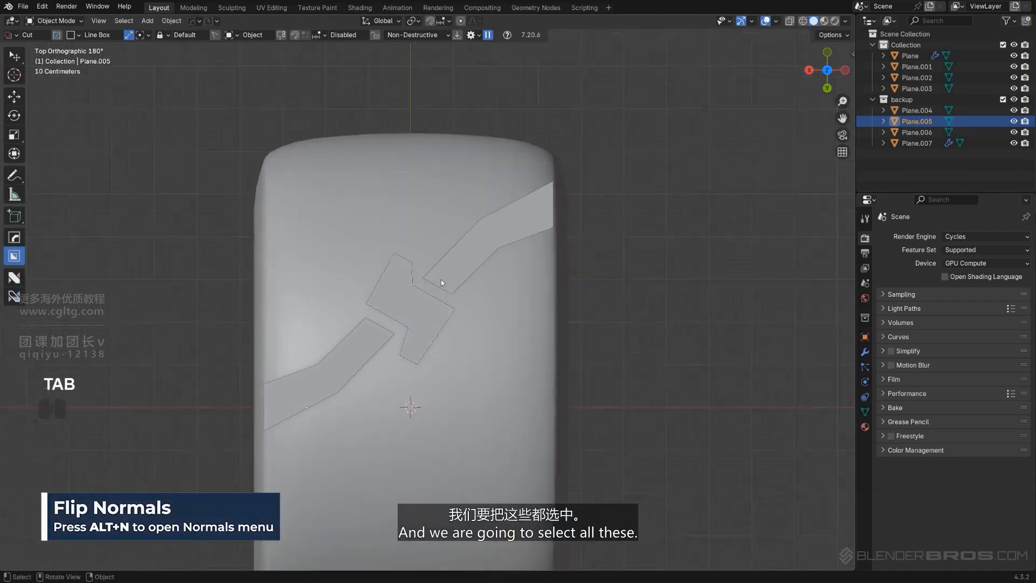
shift+click(481, 268)
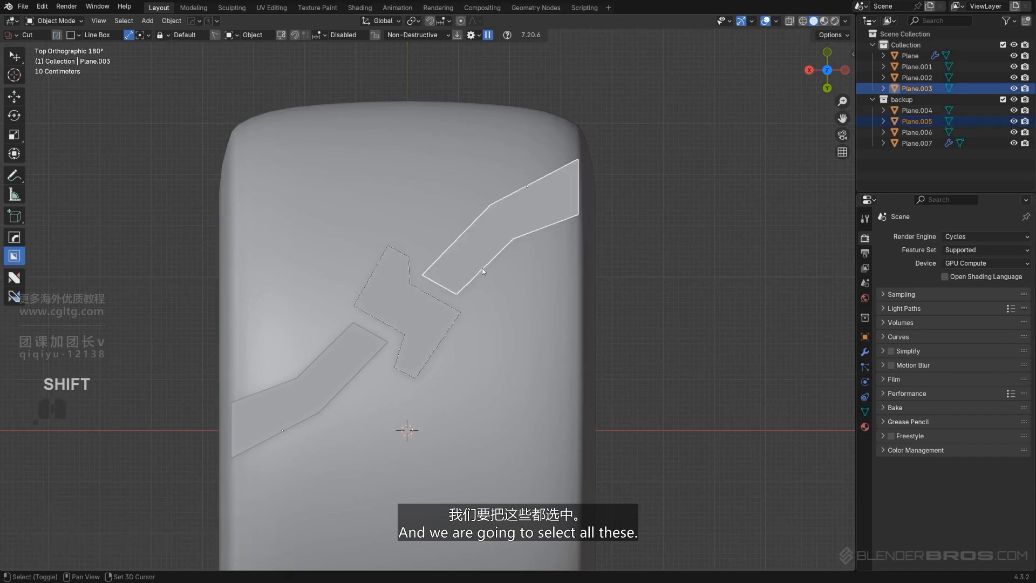
click(428, 321)
scroll(439, 343, up, 1)
middle_drag(440, 345, 350, 246)
shift+click(368, 302)
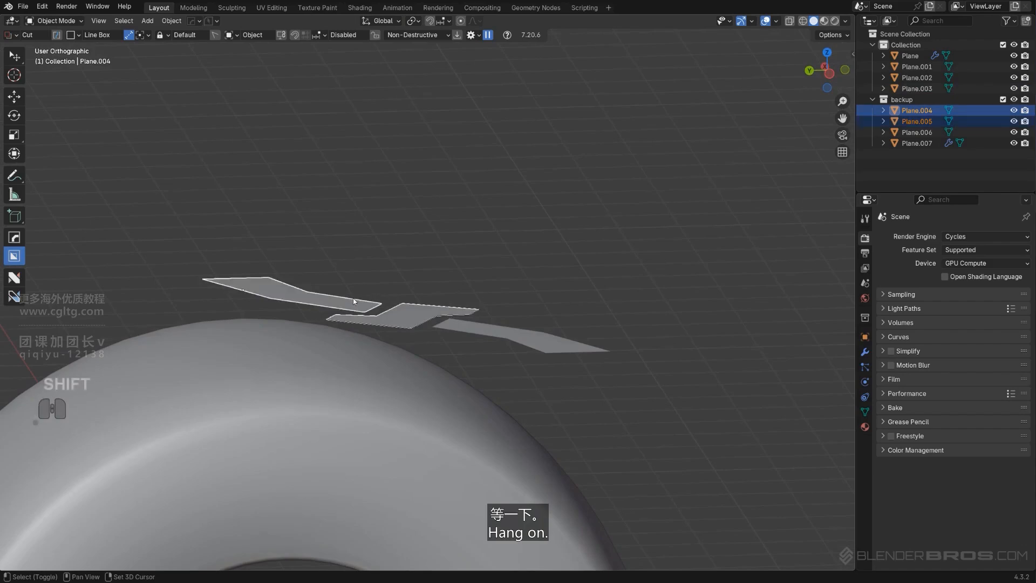
key(Tab)
key(Tab)
shift+click(492, 328)
key(Tab)
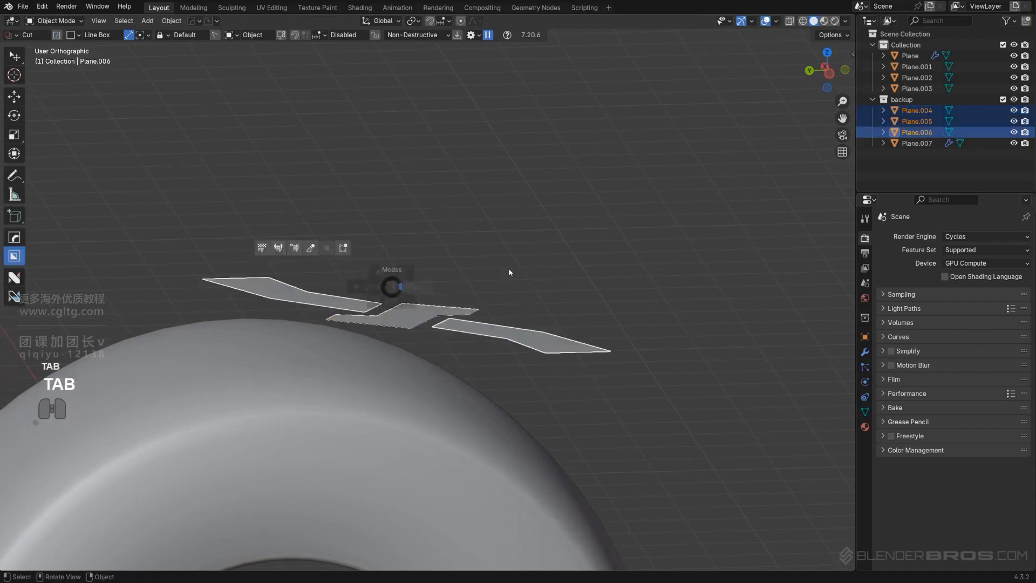
key(3)
key(Tab)
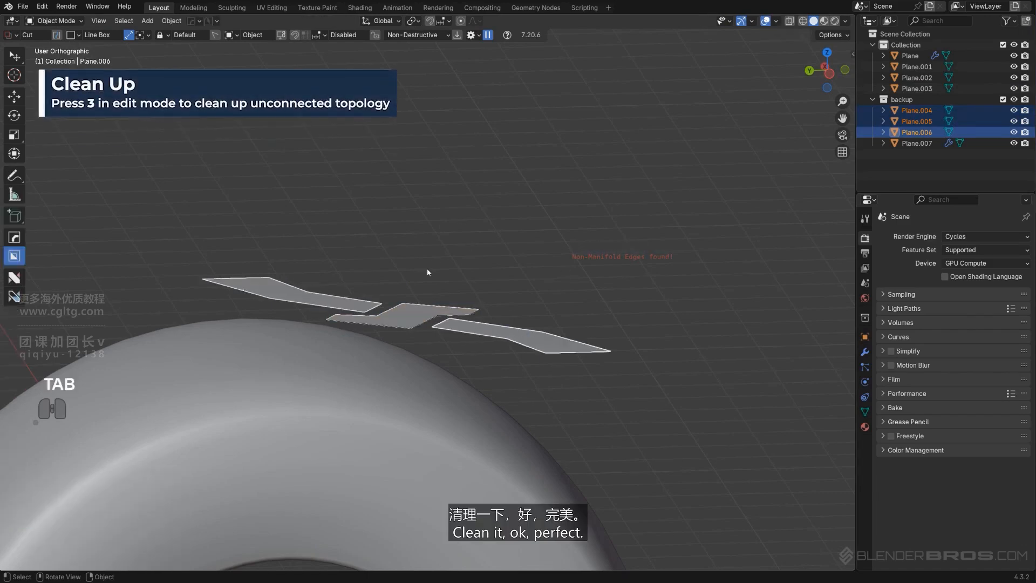
Move the three selected tread pieces about 2.4 m along global Y with snapping, centering them on the tire in top view
middle_drag(426, 268, 501, 385)
scroll(502, 386, down, 2)
shift+middle_drag(474, 347, 550, 402)
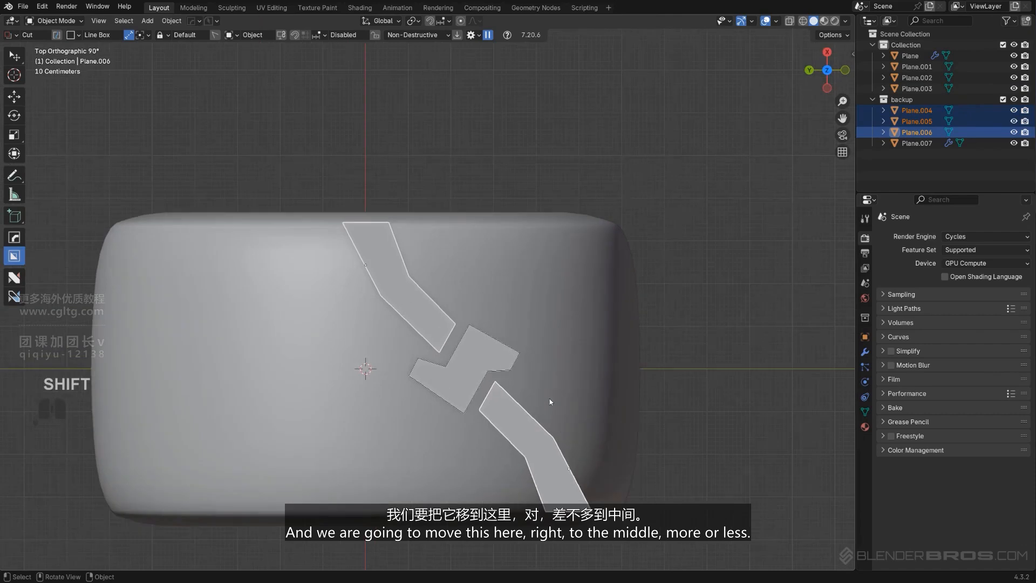
key(g)
key(y)
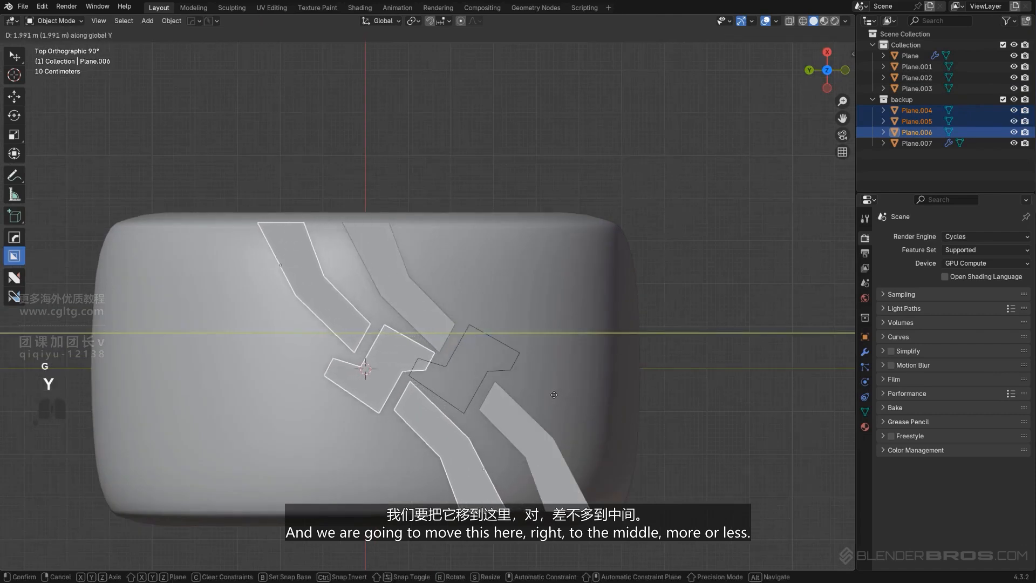
key(ctrl)
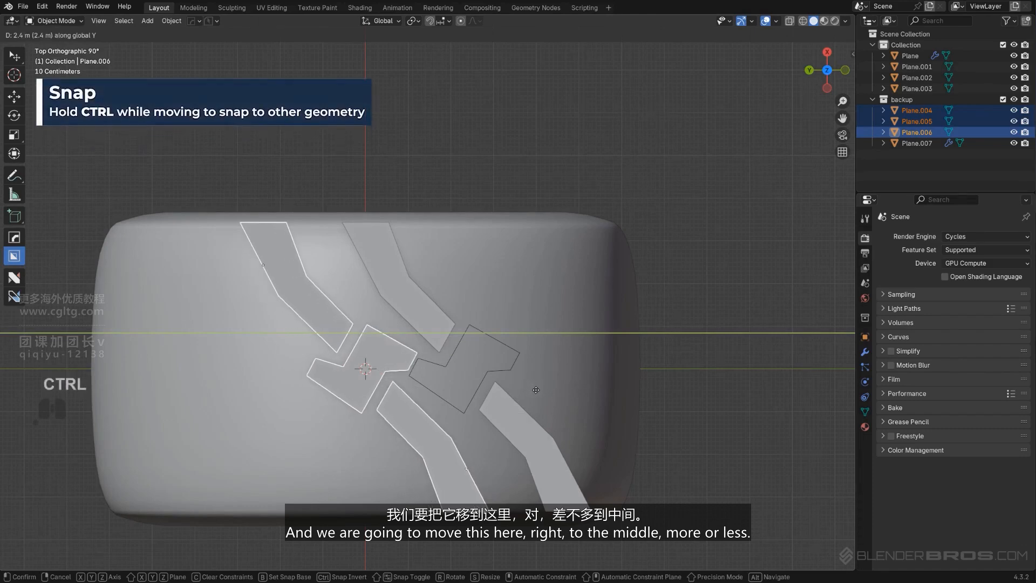
click(499, 349)
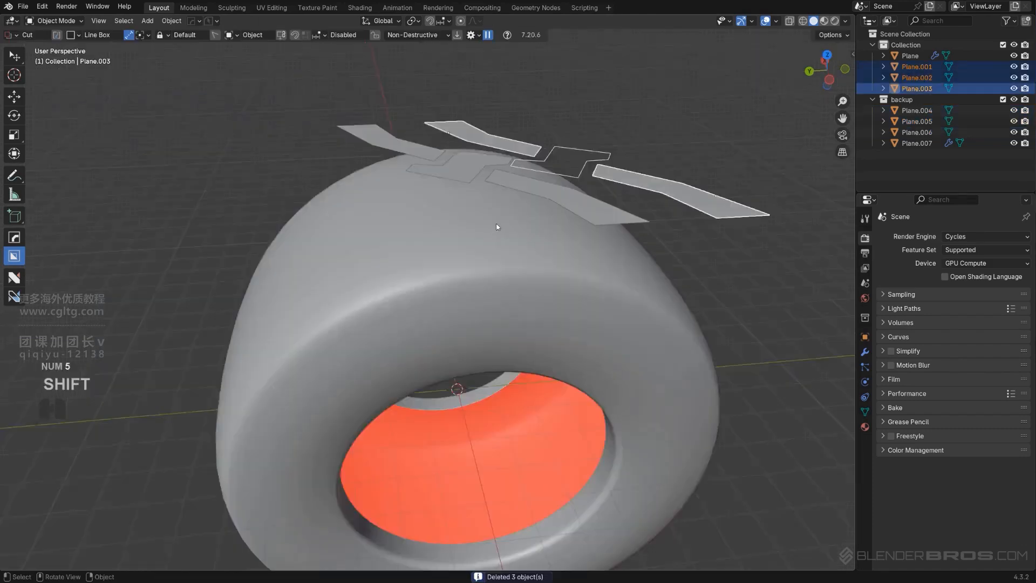
Join the three moved tread pieces into one object and set its origin to geometry
middle_drag(486, 335, 514, 301)
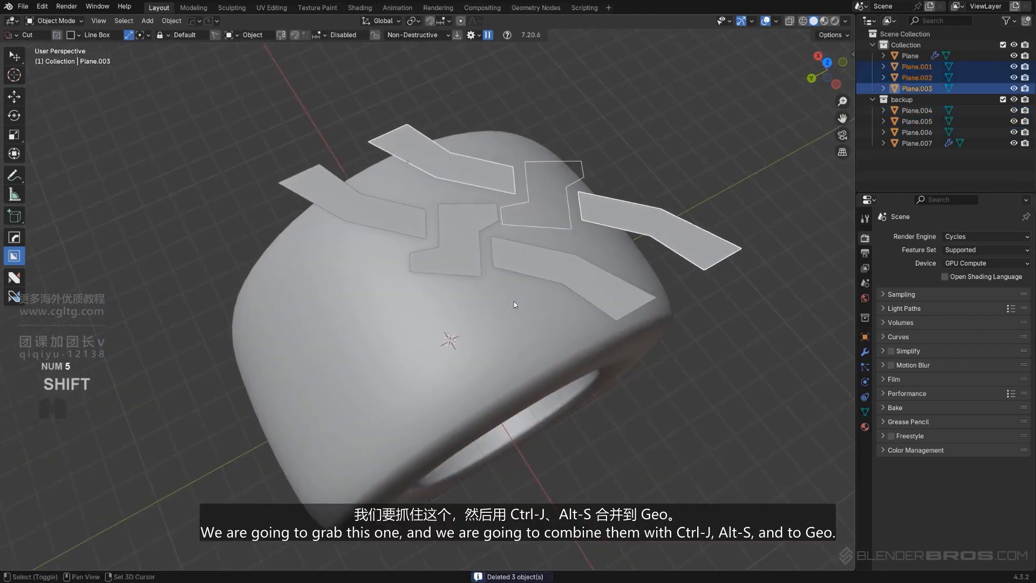
shift+click(472, 242)
shift+click(382, 208)
key(ctrl+j)
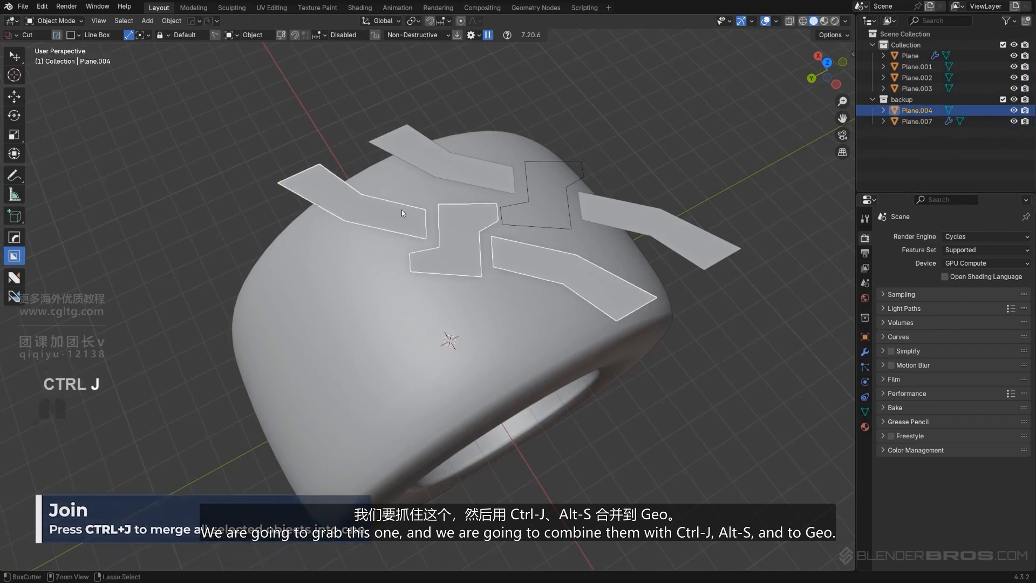
key(shift+s)
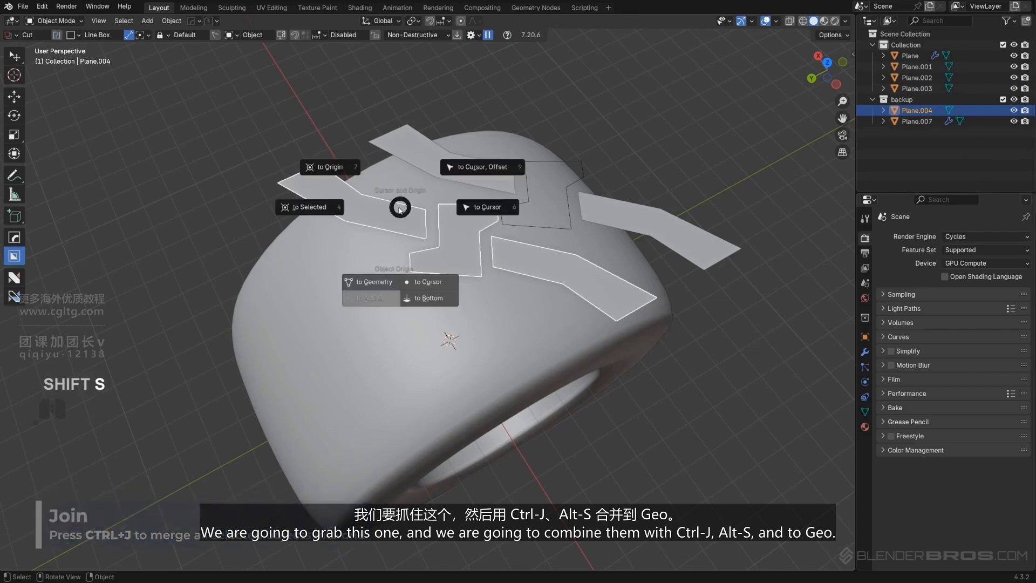
click(401, 284)
Lower the joined tread by about 0.346 m along global Z onto the top of the tire
alt+middle_drag(401, 284, 491, 236)
key(KP_5)
key(g)
key(z)
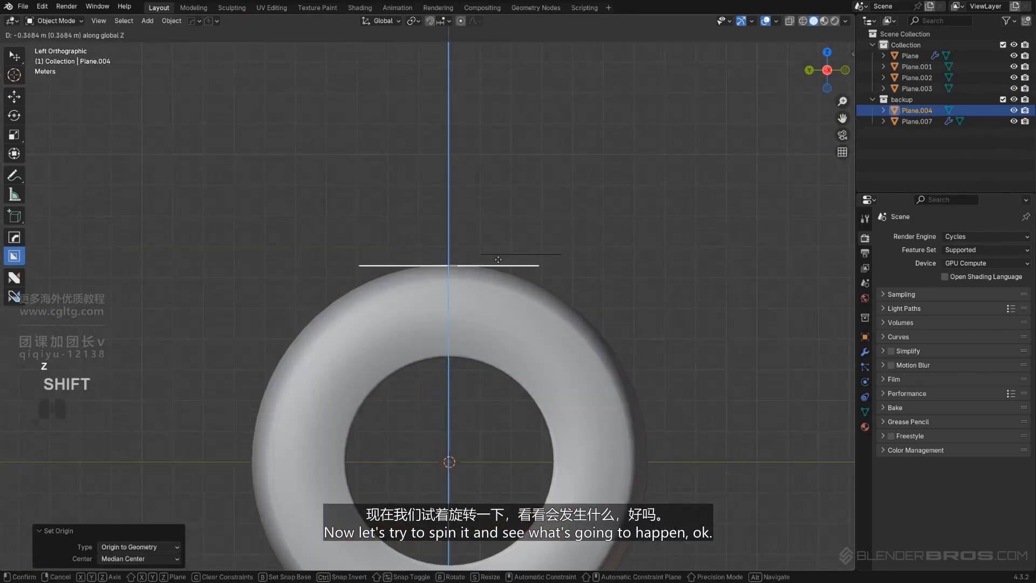
shift+click(504, 255)
scroll(504, 256, down, 1)
key(q)
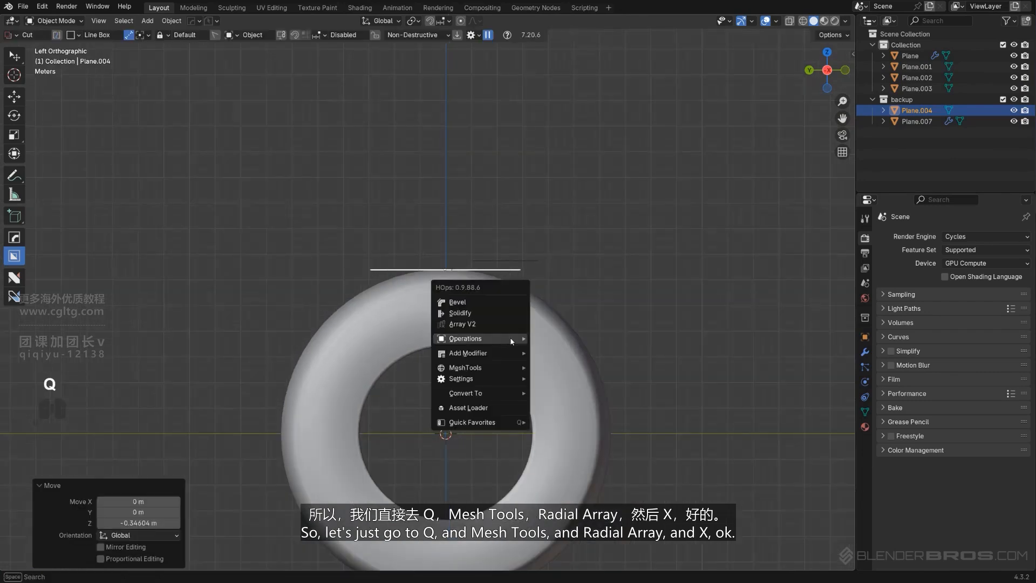
mouse_move(509, 339)
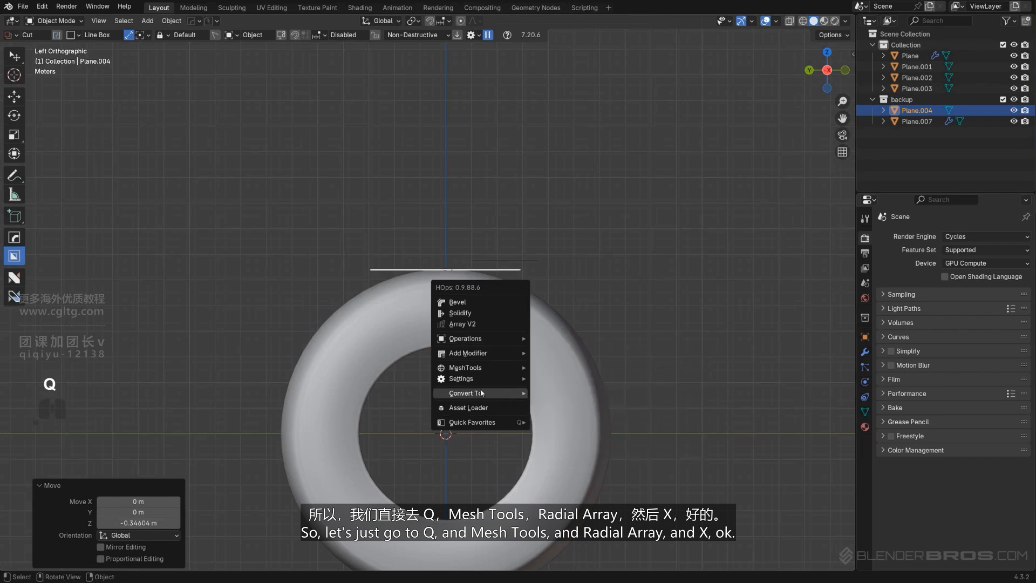
mouse_move(474, 367)
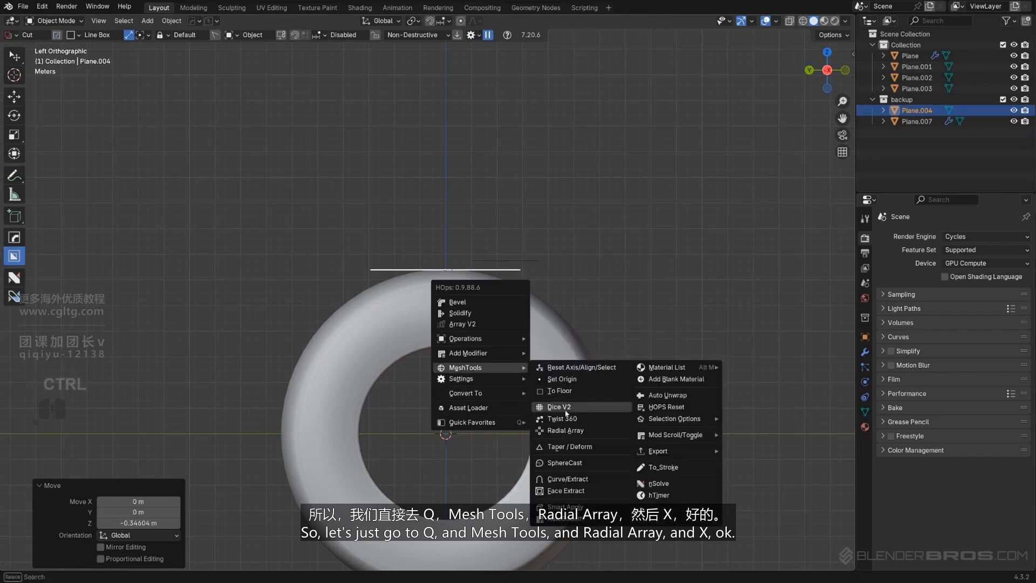
click(579, 430)
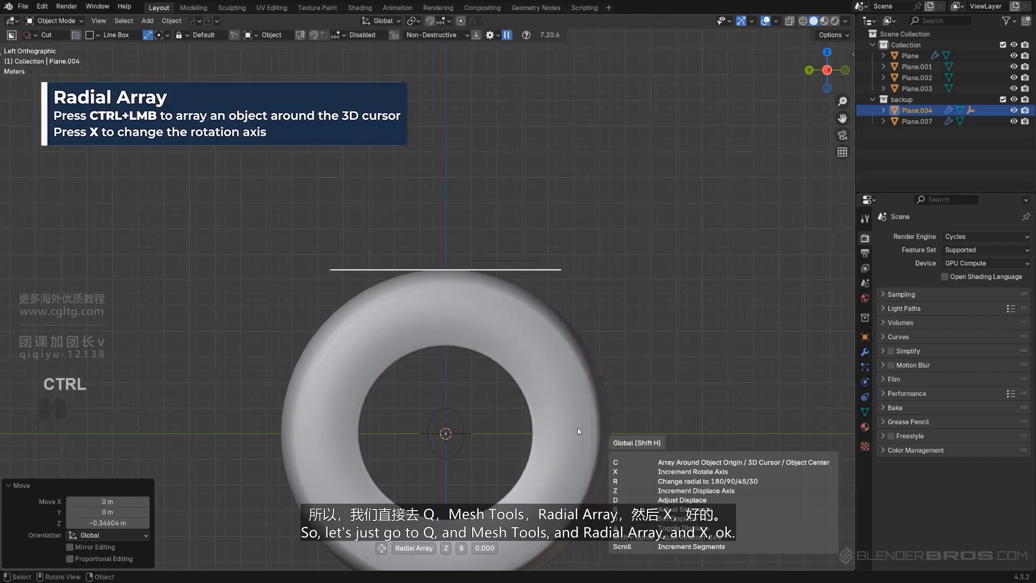
key(x)
key(x)
right_click(577, 427)
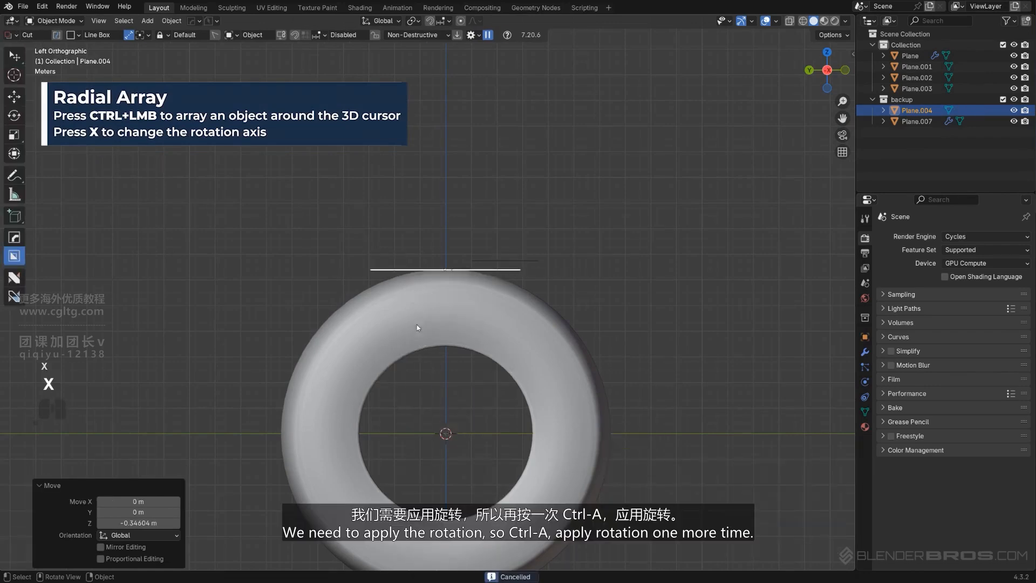
Apply the rotation of the joined tread object
middle_drag(416, 324, 452, 356)
key(ctrl+a)
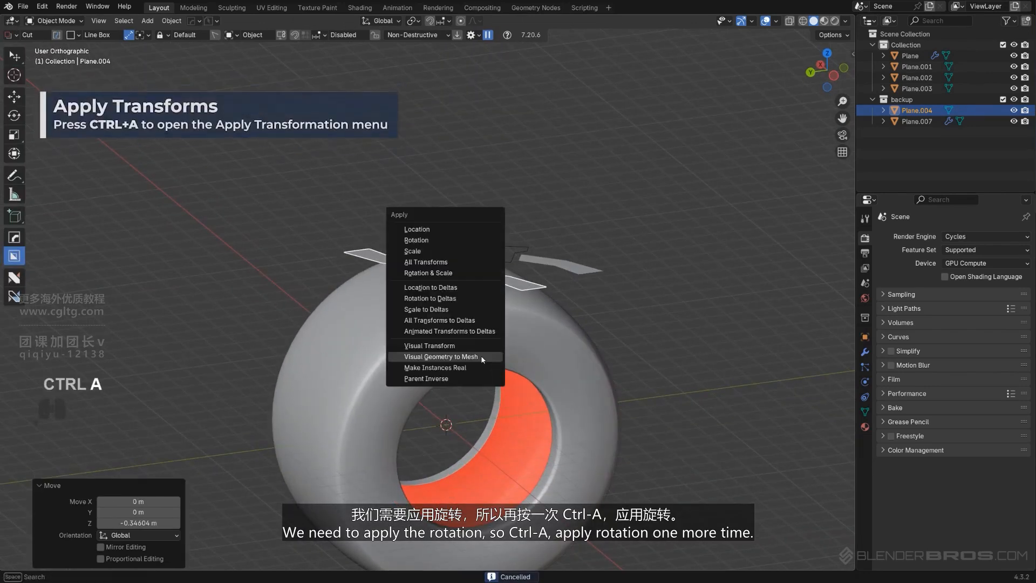
click(448, 241)
Create a Radial Array of the joined tread around the 3D cursor on the X axis with 17 segments
key(q)
mouse_move(571, 373)
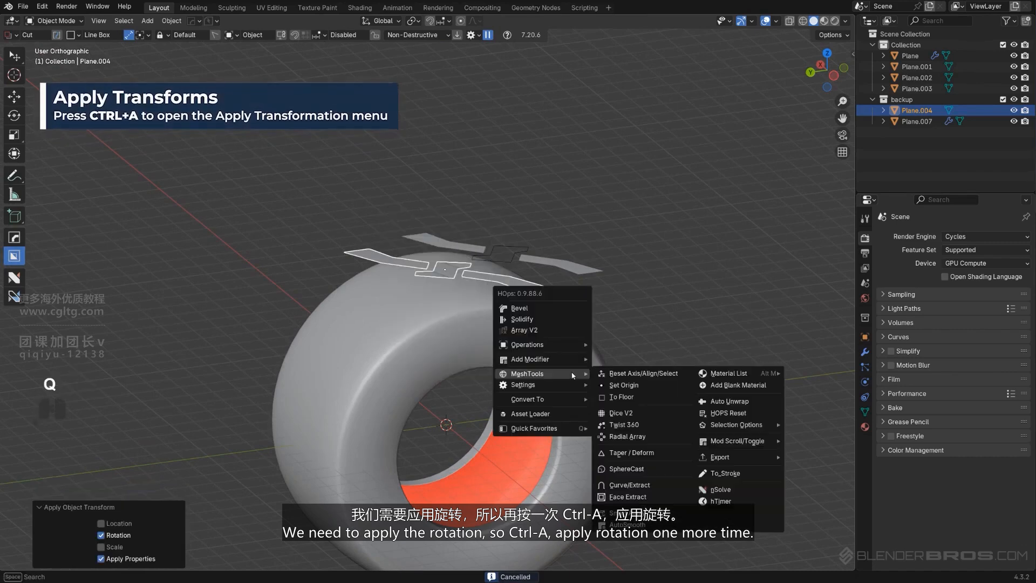
ctrl+click(628, 437)
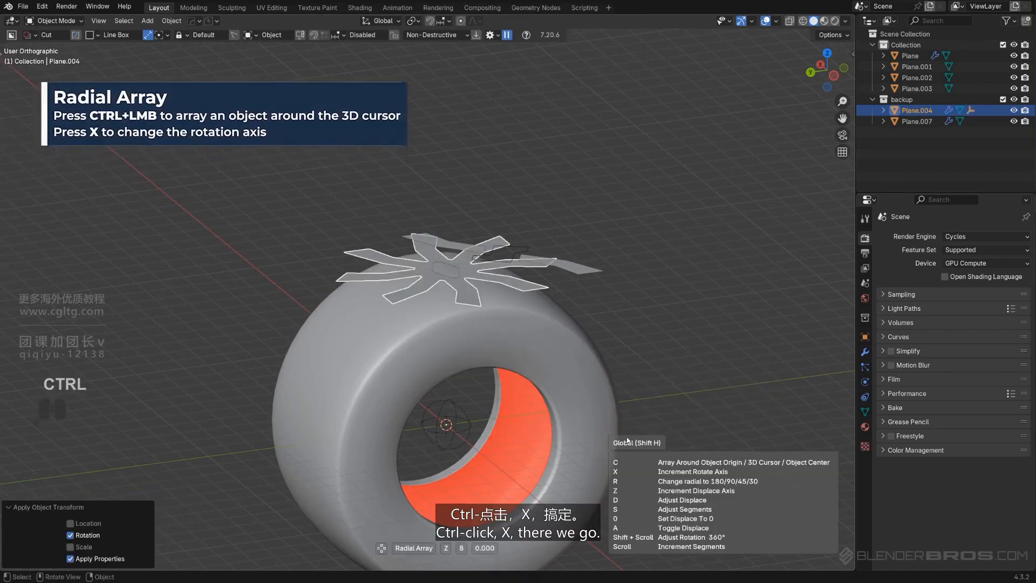
key(x)
scroll(622, 422, up, 8)
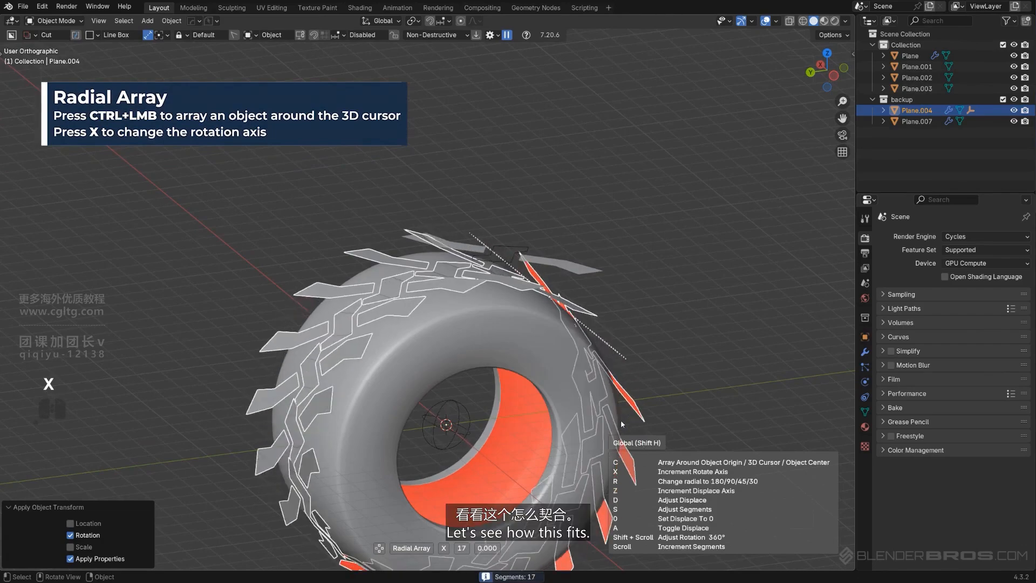
click(620, 422)
middle_drag(620, 421, 492, 381)
key(KP_5)
key(KP_Divide)
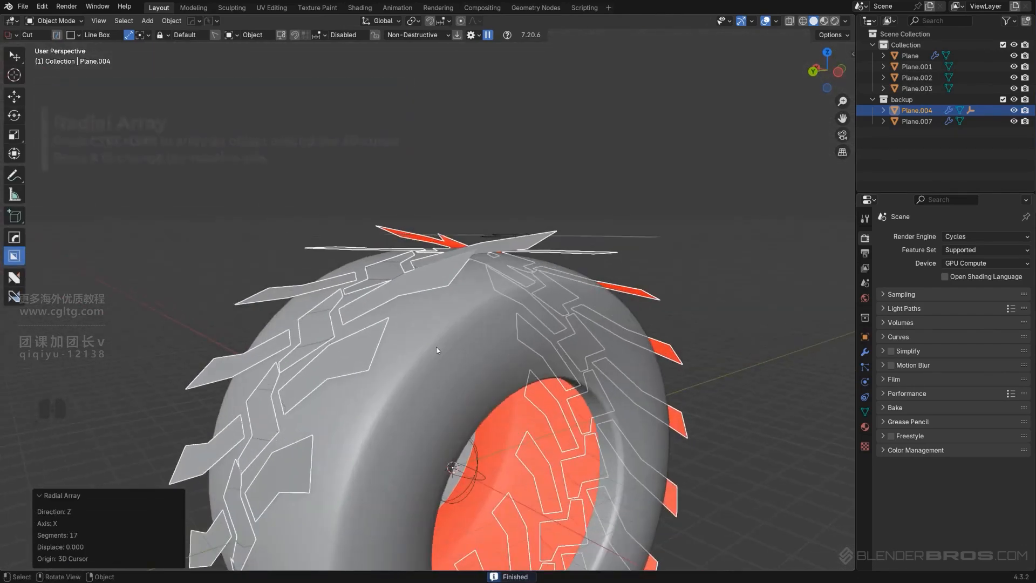
Delete the radially arrayed joined tread object
middle_drag(440, 264, 467, 295)
key(KP_Divide)
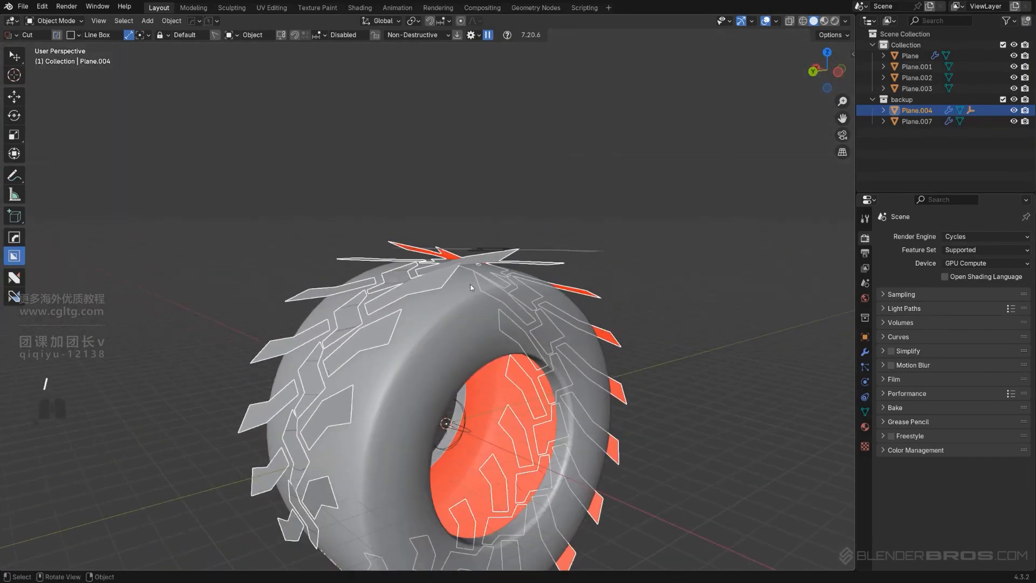
key(x)
click(473, 270)
Fill the outline of the middle tread piece with a face and flip its normals
middle_drag(477, 264, 465, 327)
key(KP_5)
scroll(465, 327, up, 3)
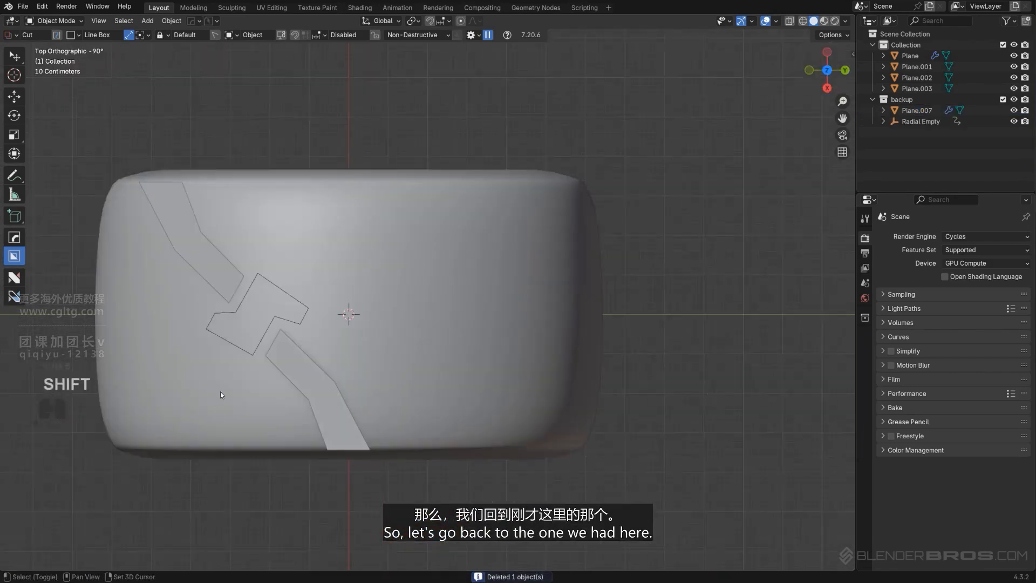
shift+middle_drag(283, 344, 484, 392)
scroll(484, 391, up, 1)
click(483, 390)
scroll(484, 389, up, 1)
key(Tab)
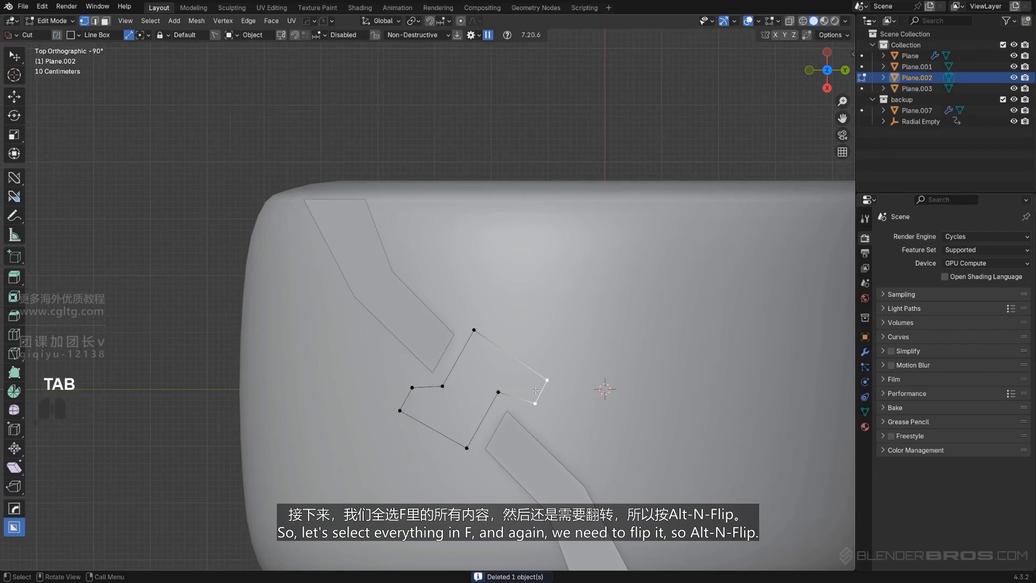
key(a)
key(f)
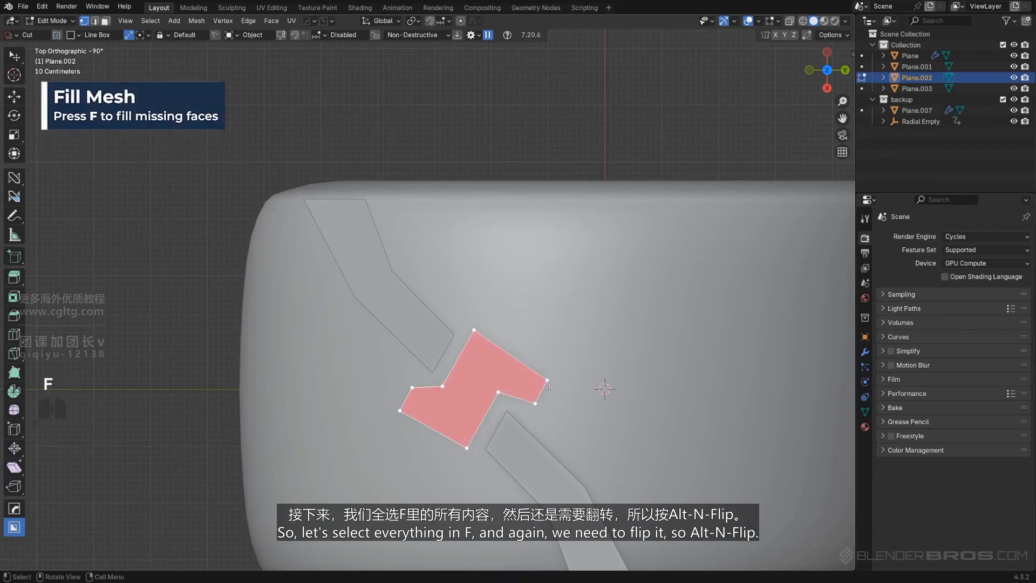
key(alt+n)
click(629, 353)
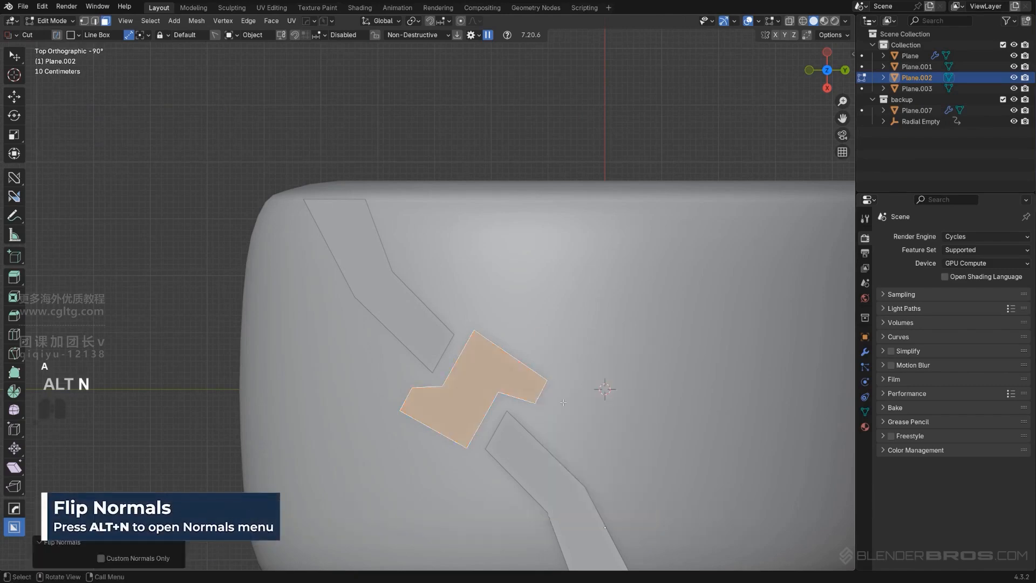
key(Tab)
Move all three flat tread pieces together about 2.375 m along global Y to the tire's centre
scroll(534, 375, down, 4)
shift+click(474, 359)
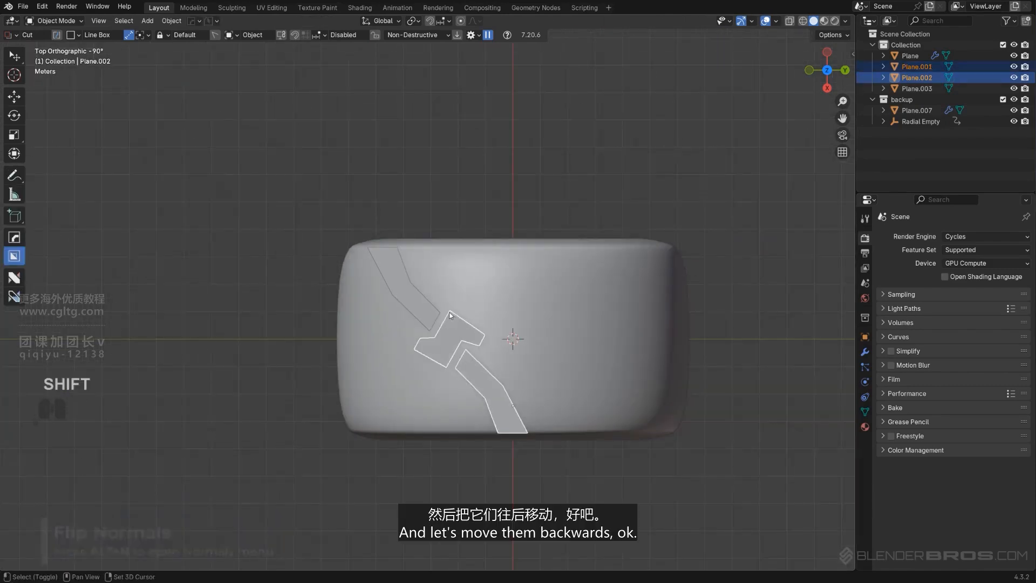
shift+click(402, 286)
shift+middle_drag(486, 330, 434, 299)
scroll(434, 300, up, 1)
key(g)
key(y)
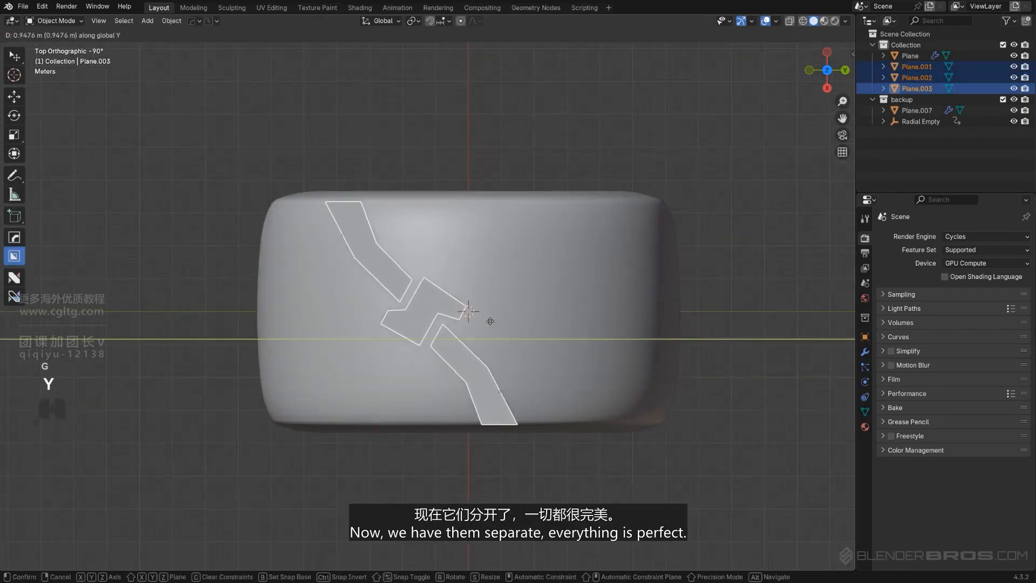
click(535, 325)
Scale the three tread pieces uniformly to 0.989 and shift them about -0.006 m along global X
scroll(533, 326, up, 1)
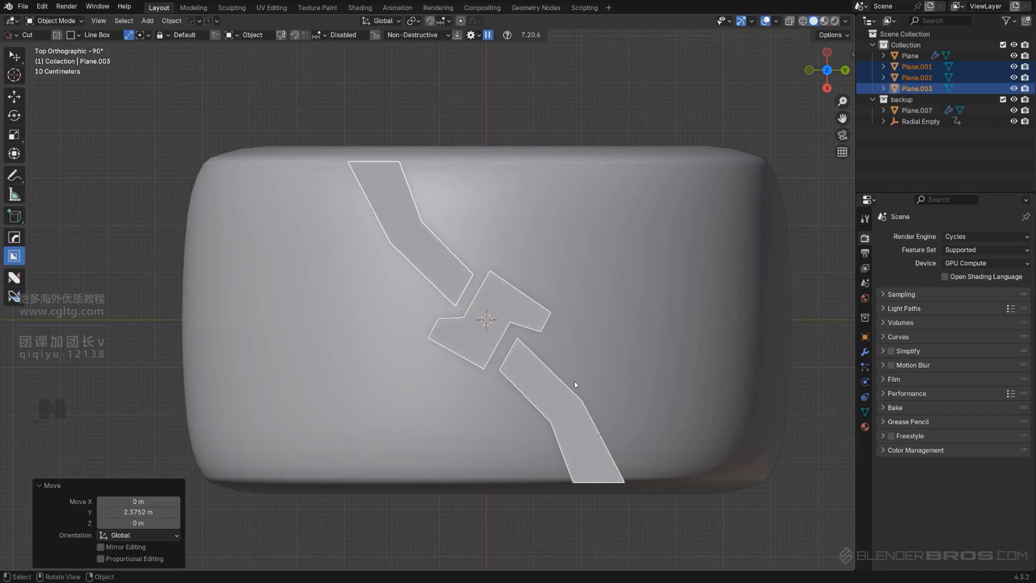
key(s)
click(642, 409)
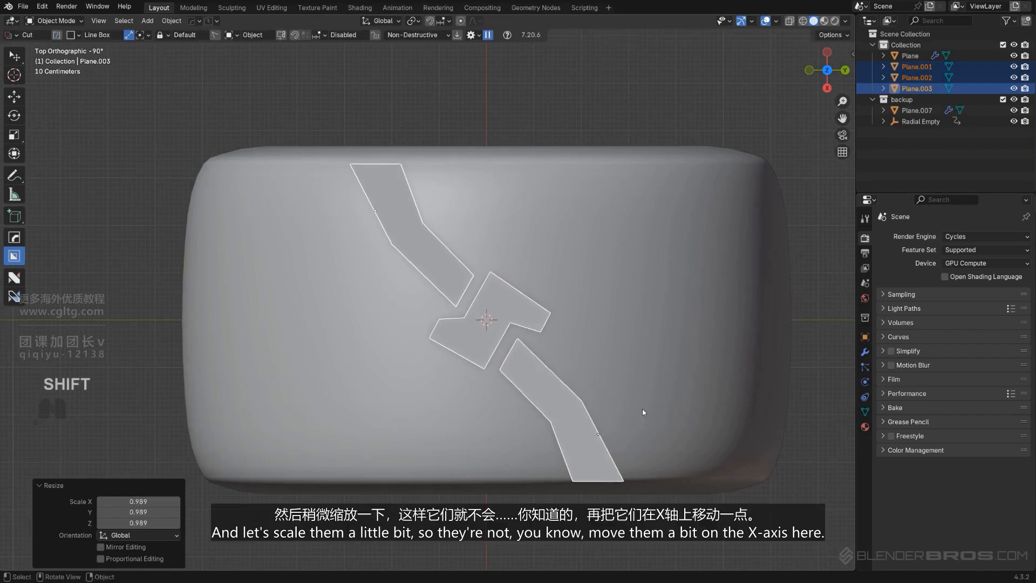
key(g)
key(x)
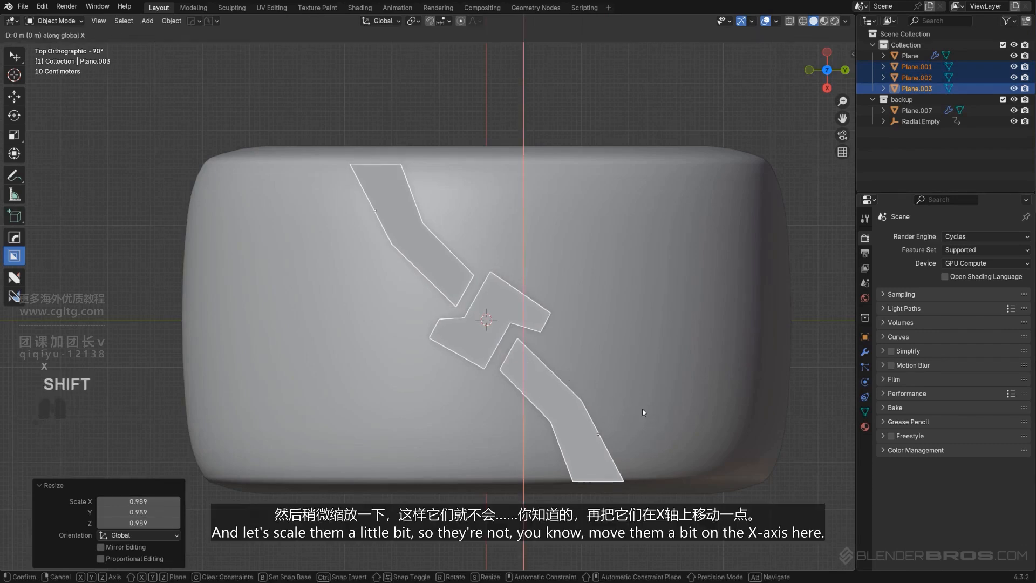
click(641, 406)
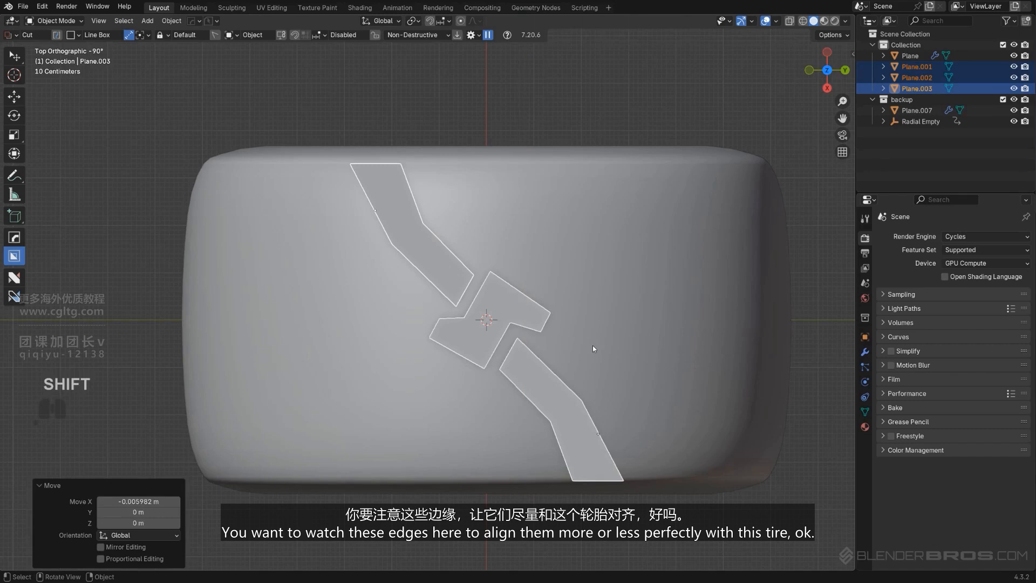
Scale the three tread pieces by 1.002 along X to align their outer edges with the tire
key(s)
key(y)
key(x)
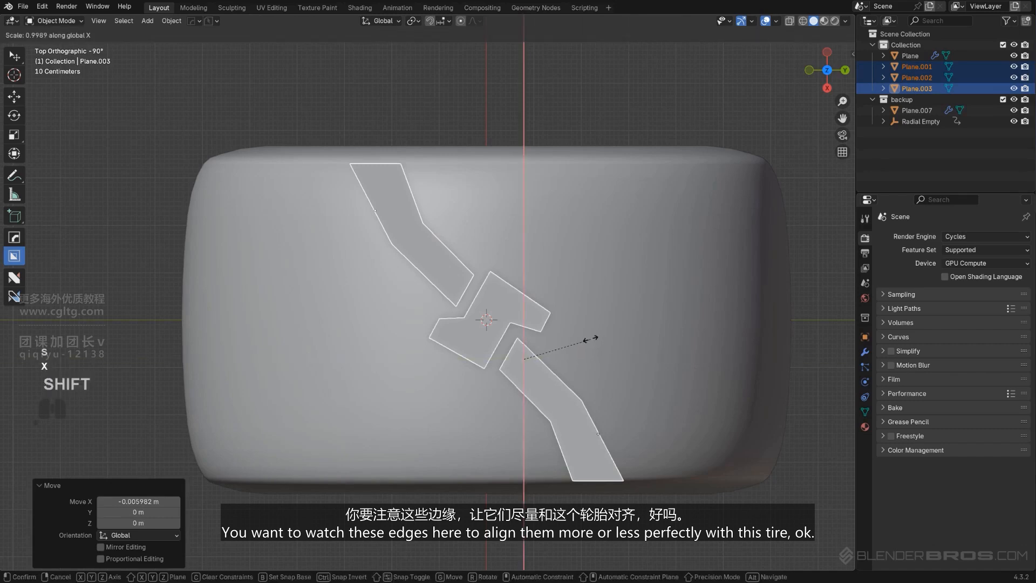
click(593, 346)
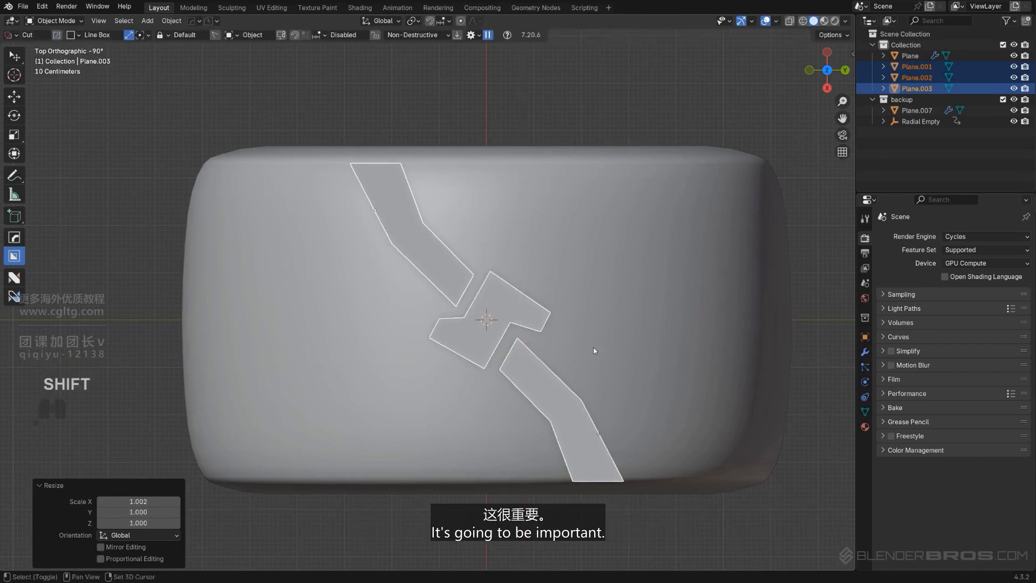
Examine how the flat tread pieces sit over the tire's curvature and open the outer strip Plane.001 for mesh editing
middle_drag(594, 346, 445, 252)
key(KP_5)
shift+middle_drag(563, 358, 504, 340)
middle_drag(440, 333, 430, 353)
middle_drag(328, 404, 465, 359)
shift+middle_drag(435, 254, 441, 156)
scroll(443, 162, up, 2)
click(453, 263)
key(Tab)
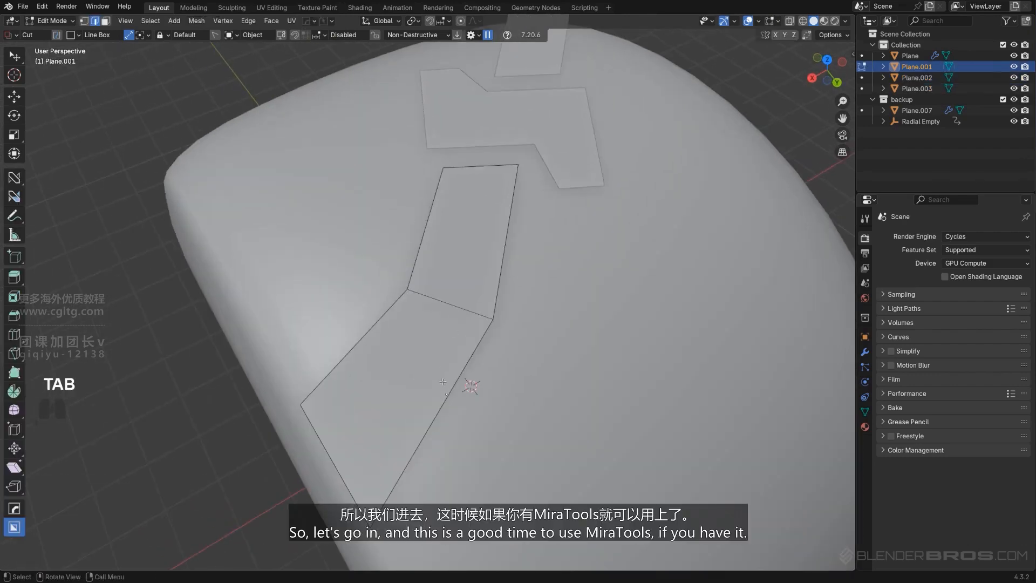
shift+middle_drag(445, 358, 442, 379)
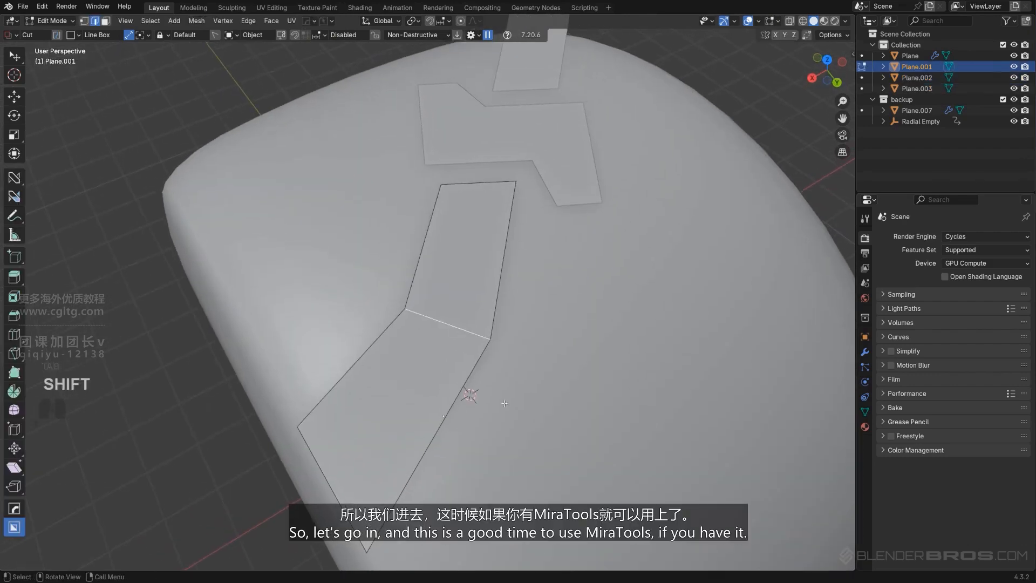
middle_drag(485, 344, 404, 297)
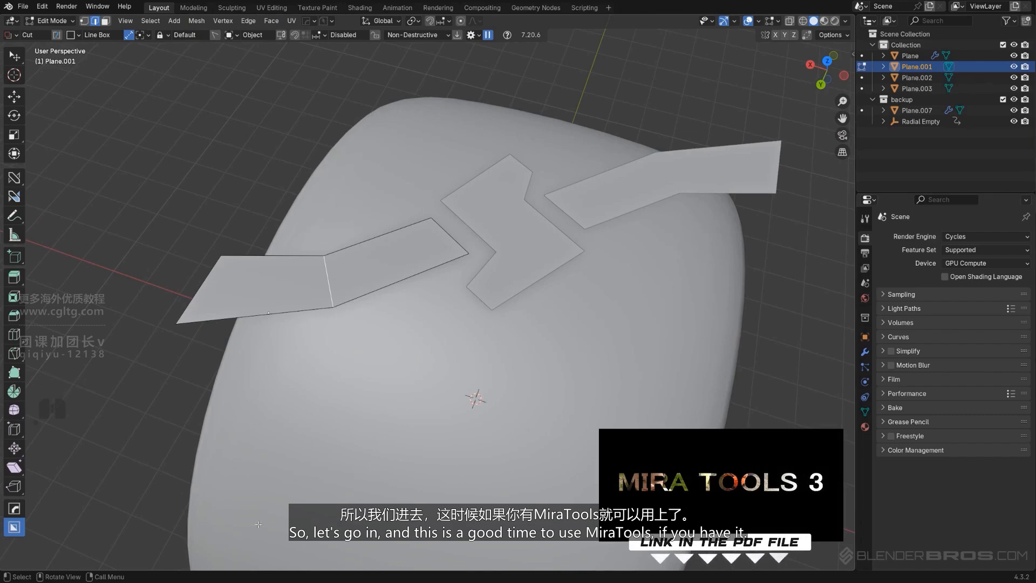
Switch to Firefox and search Google for "mira tools github"
click(243, 579)
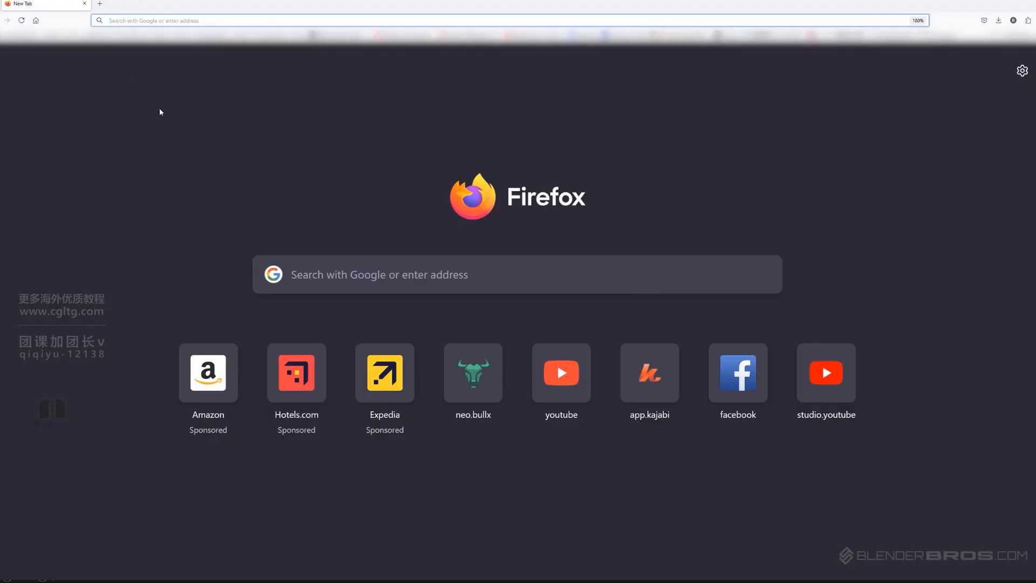
click(337, 284)
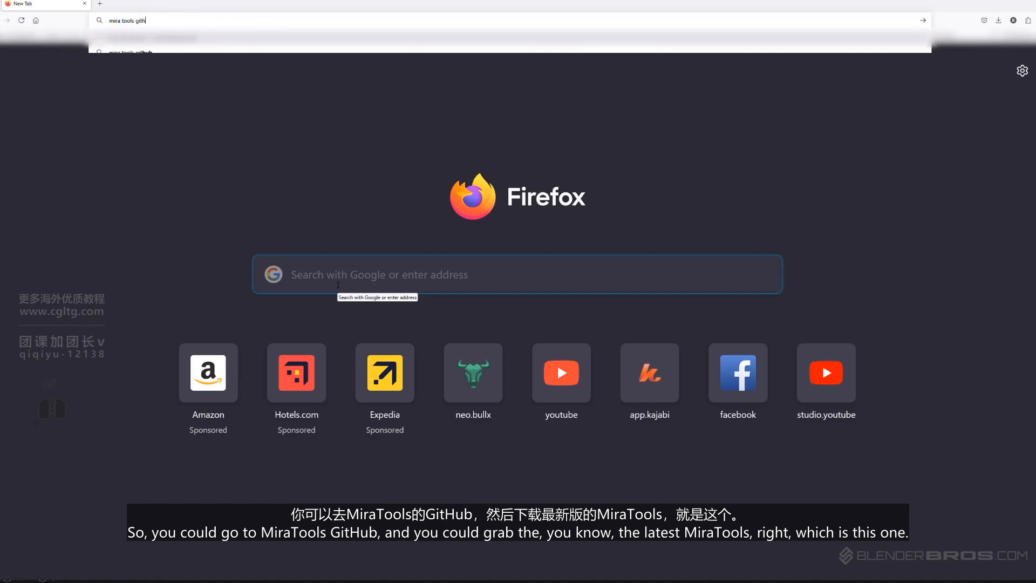
key(Return)
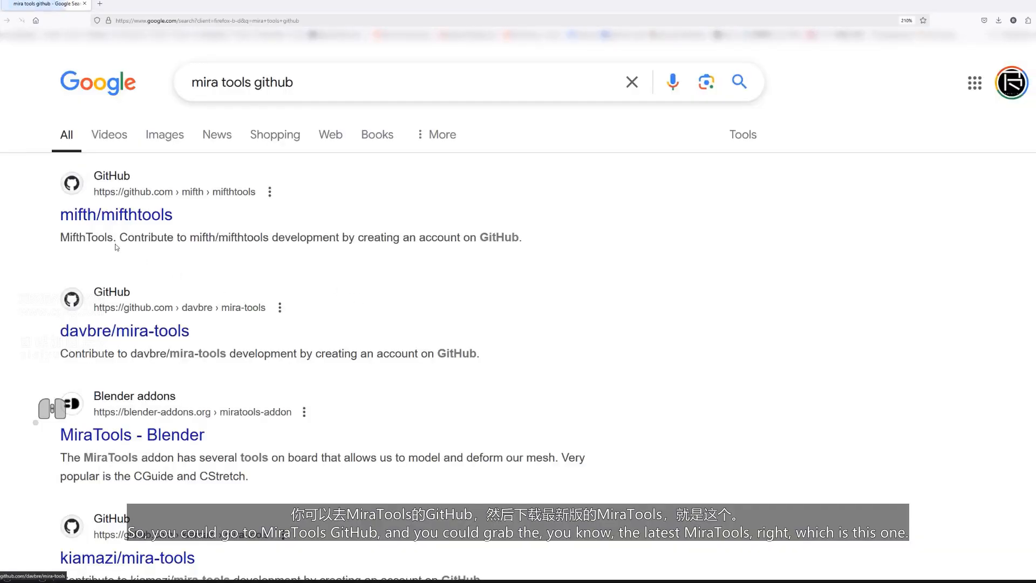
Open the mifth/mifthtools GitHub repository and download it as a ZIP
click(128, 222)
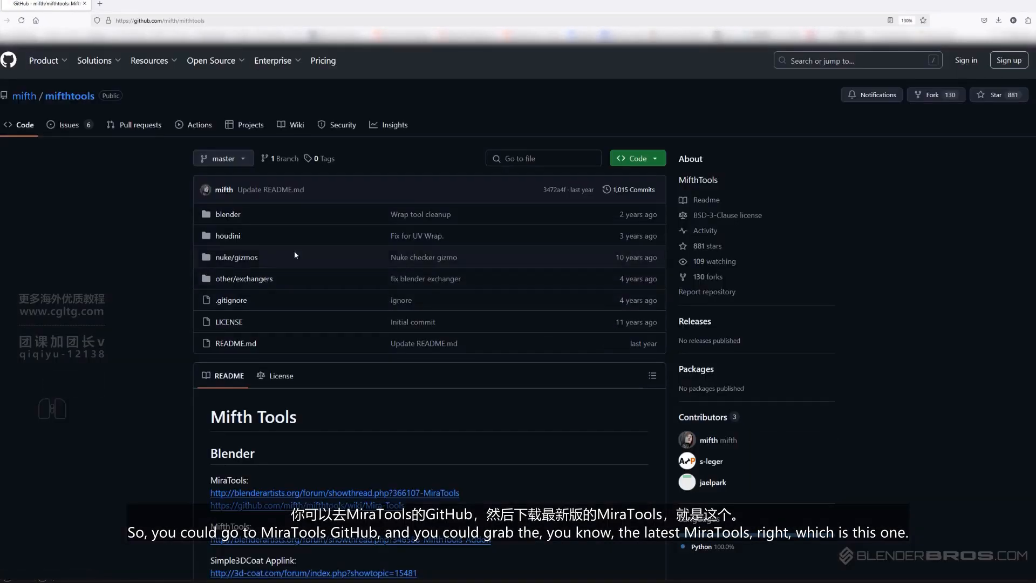
click(645, 165)
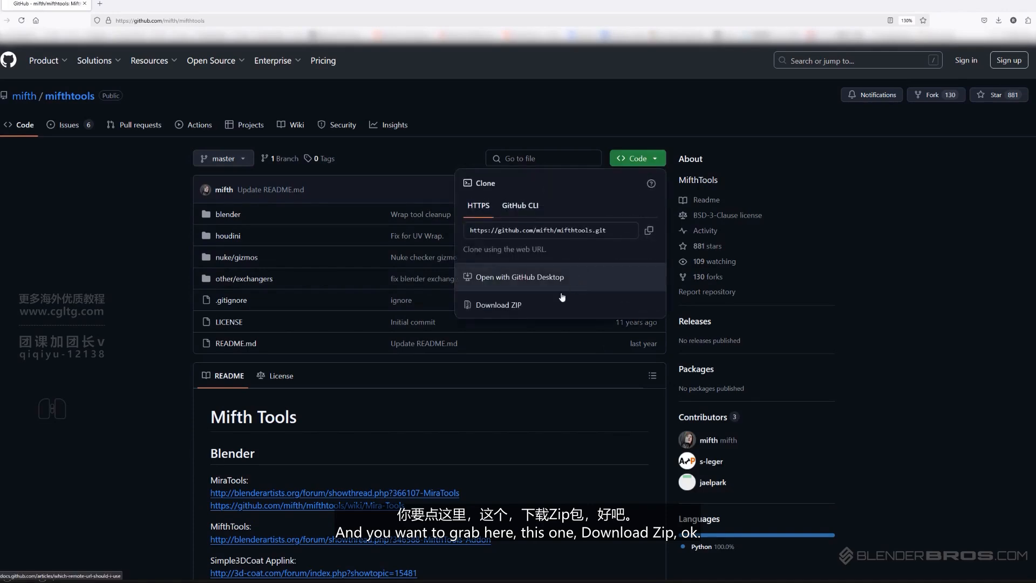
click(510, 306)
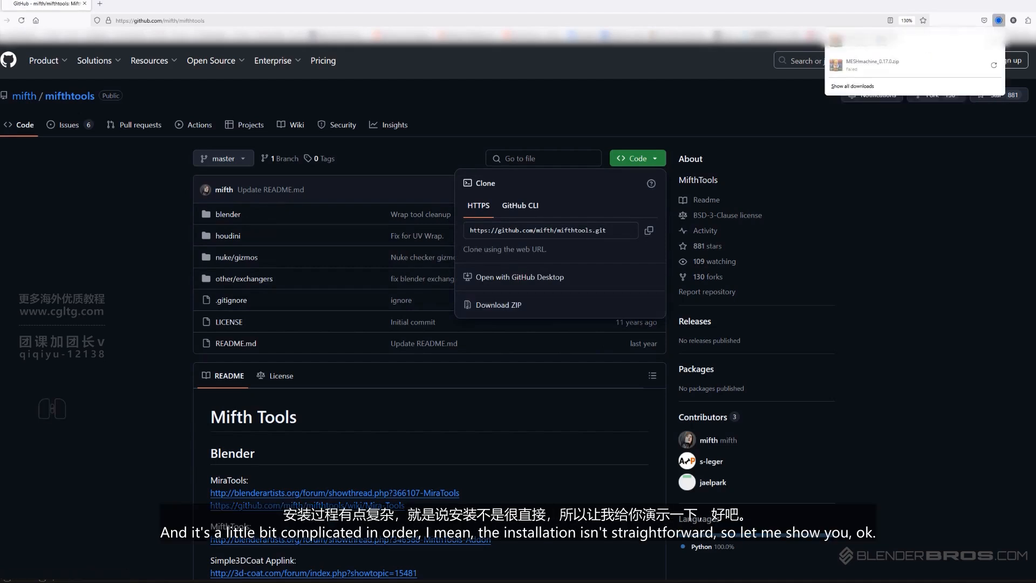
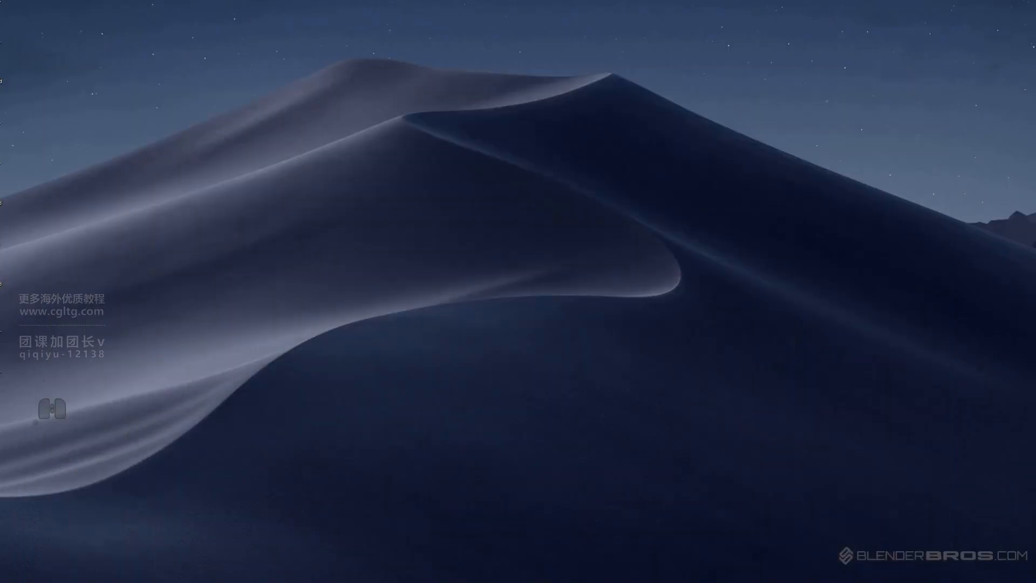
Place the downloaded mifthtools-master ZIP on the desktop and extract its contents there
drag(1035, 356, 458, 228)
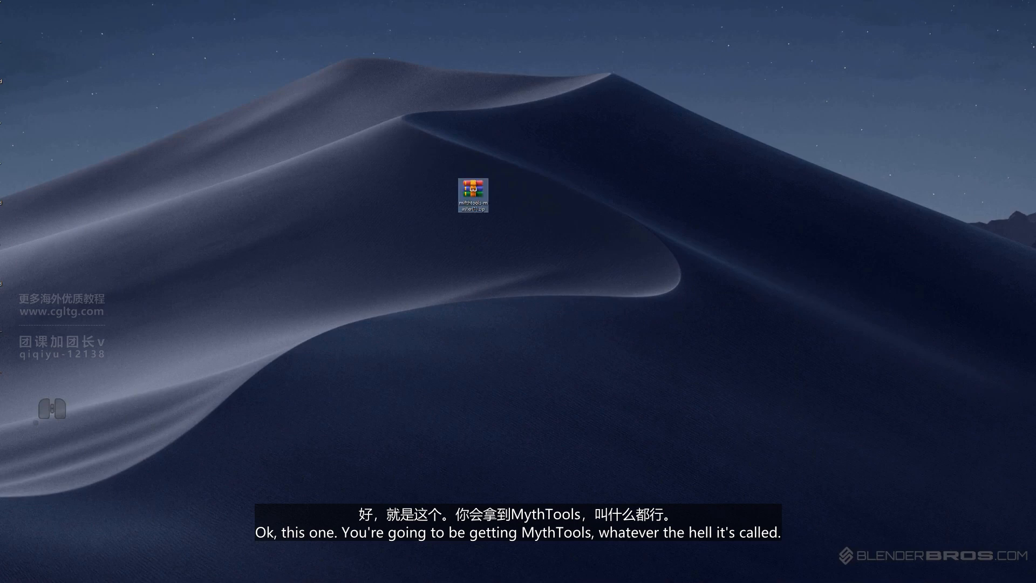
click(459, 228)
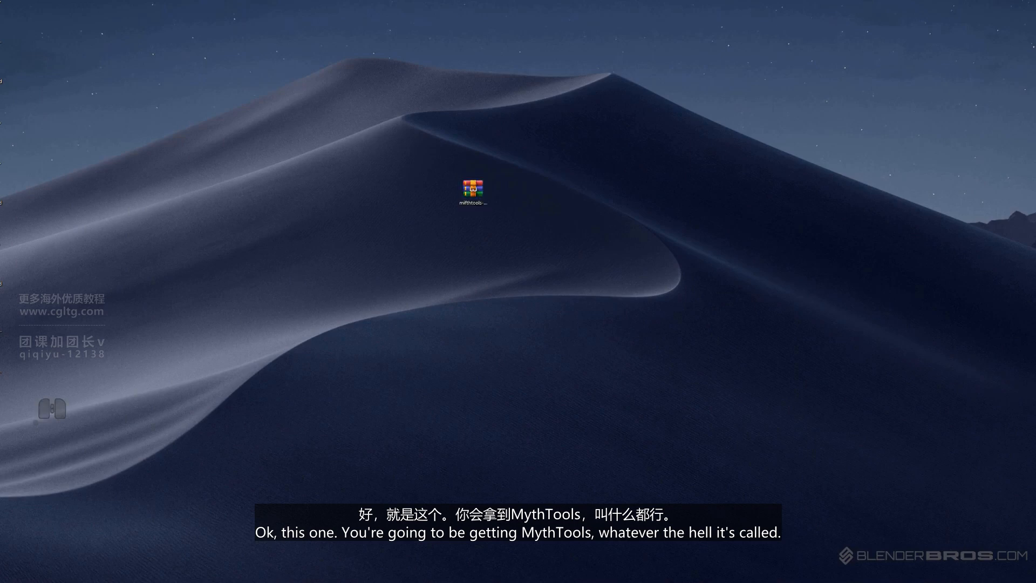
right_click(478, 194)
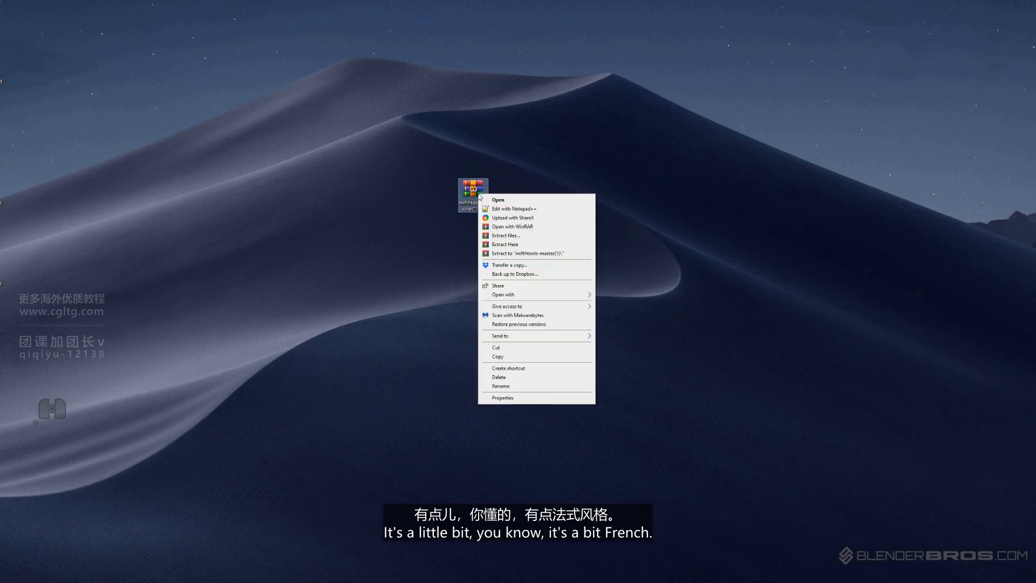
click(521, 245)
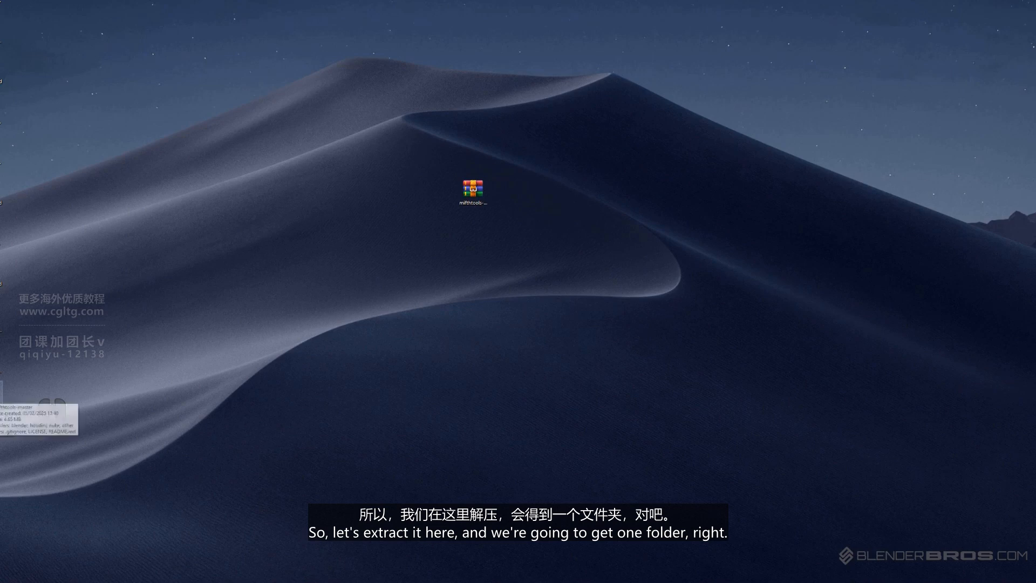
View the contents of the mifthtools ZIP, close it and delete the archive, keeping the extracted folder
double_click(473, 189)
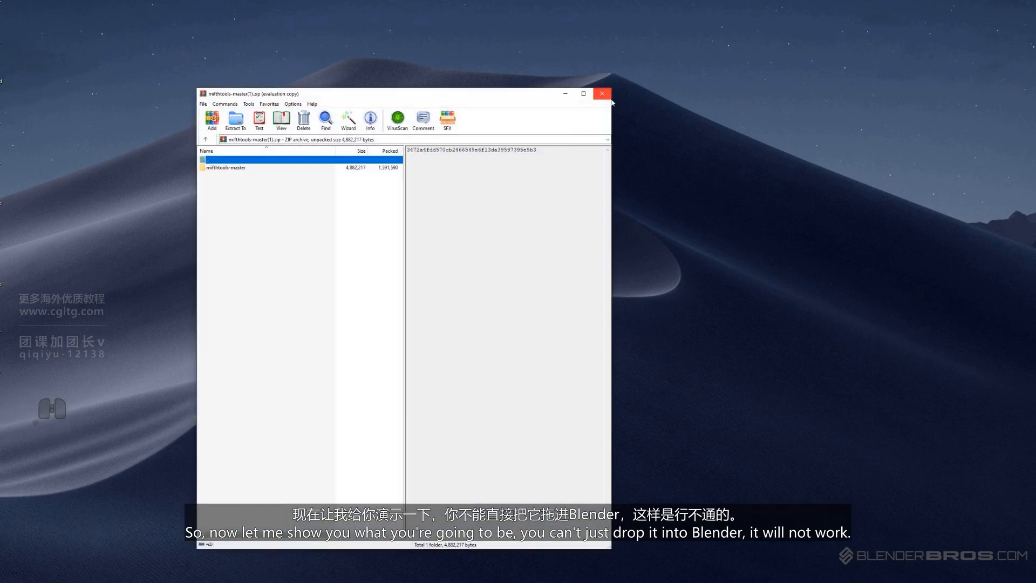
key(Escape)
key(Delete)
click(477, 269)
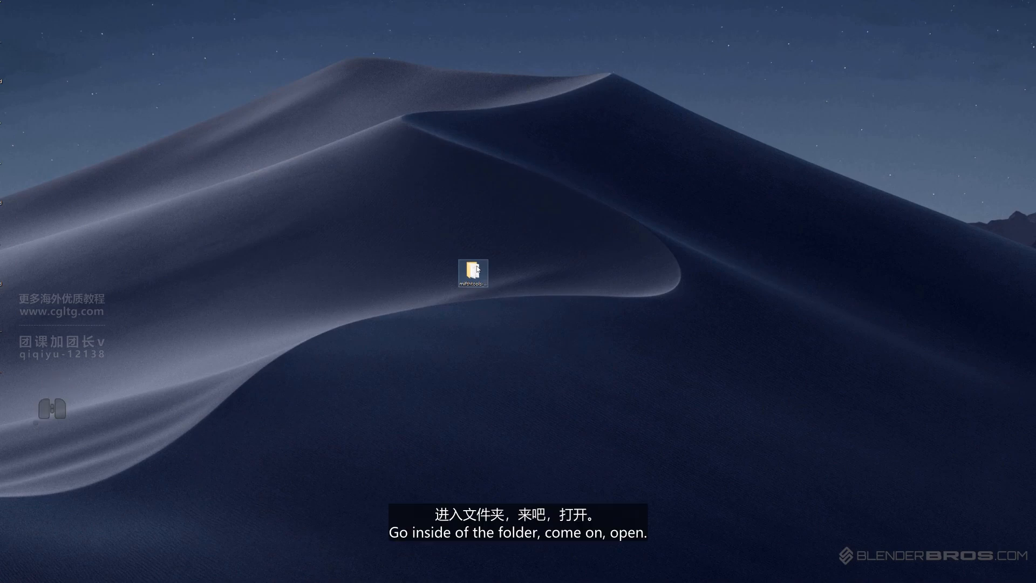
Open the extracted mifthtools-master folder and delete everything in it except the blender folder
double_click(477, 268)
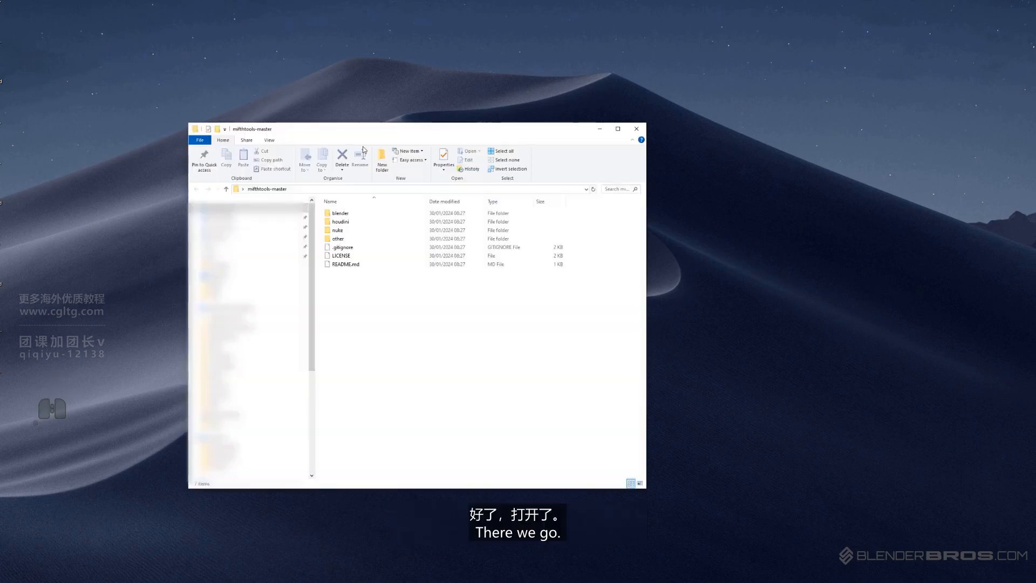
drag(368, 309, 339, 221)
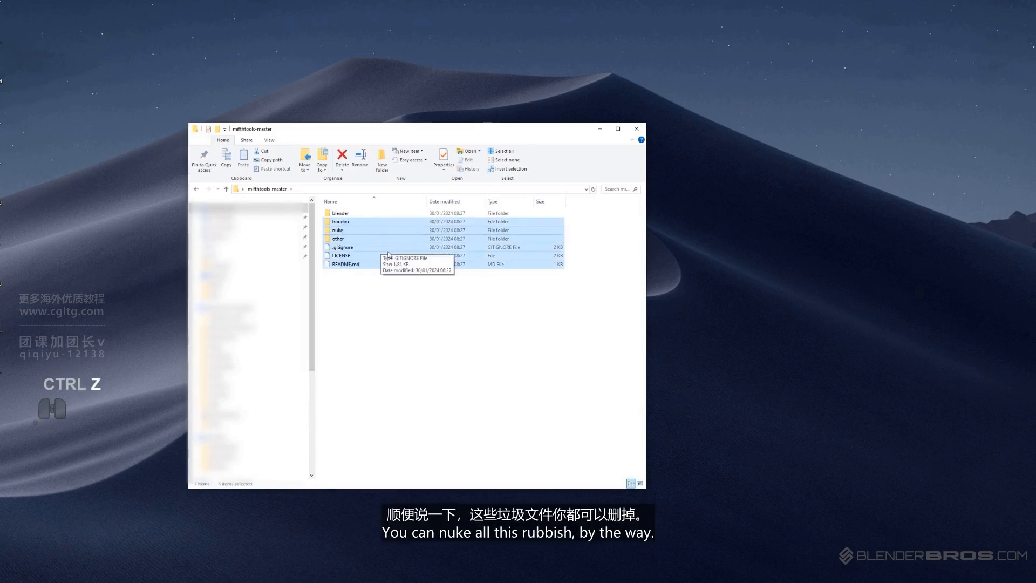
key(Delete)
Navigate through blender, addons and 2.8 into the mira_tools folder to view its files
double_click(341, 213)
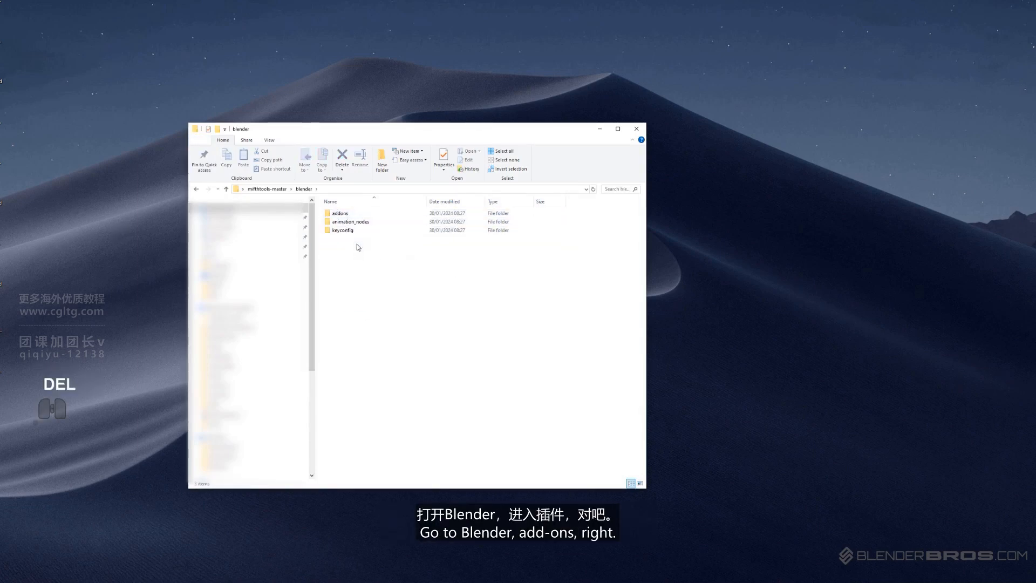
click(346, 214)
double_click(346, 215)
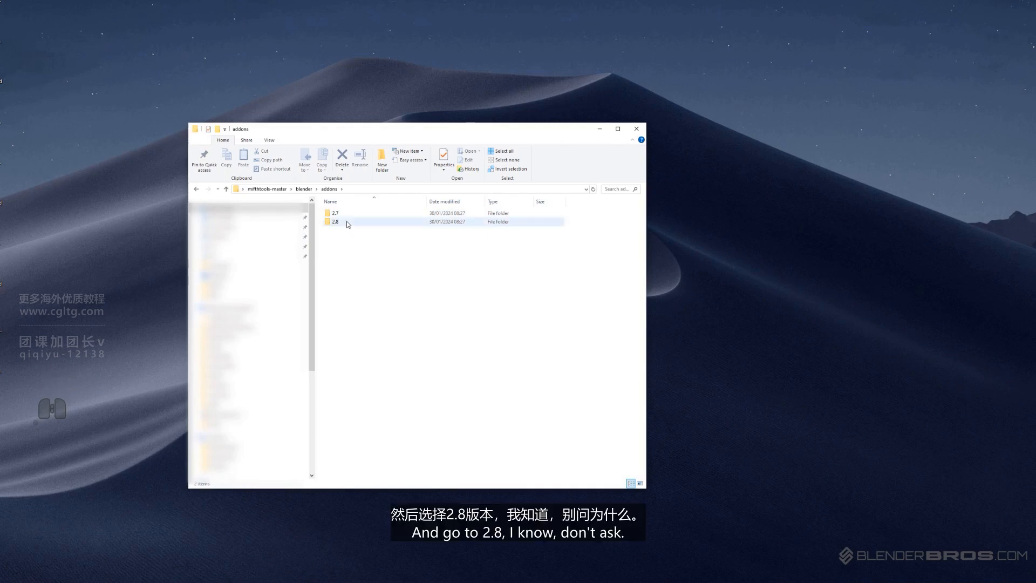
double_click(347, 221)
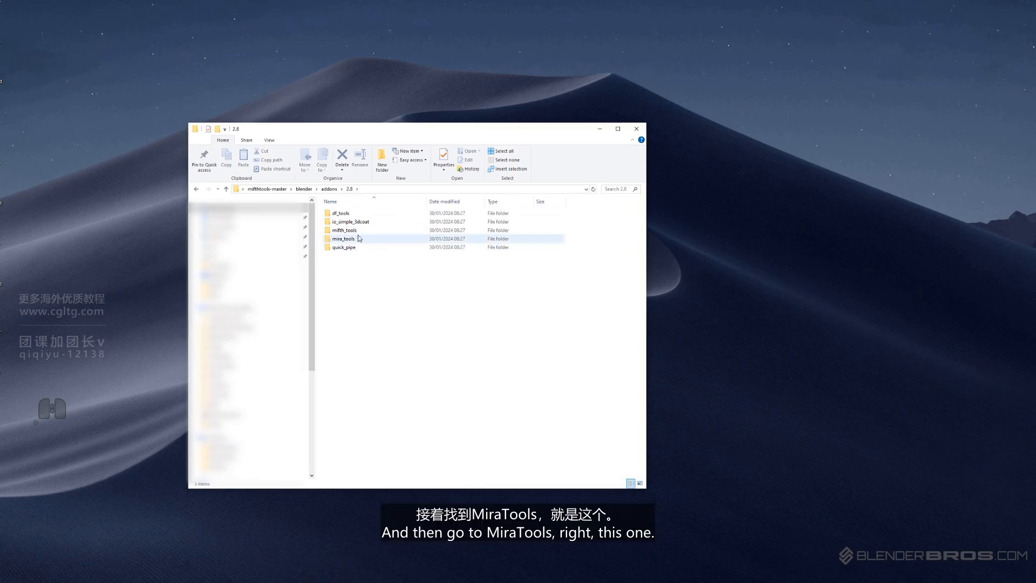
click(356, 239)
double_click(353, 239)
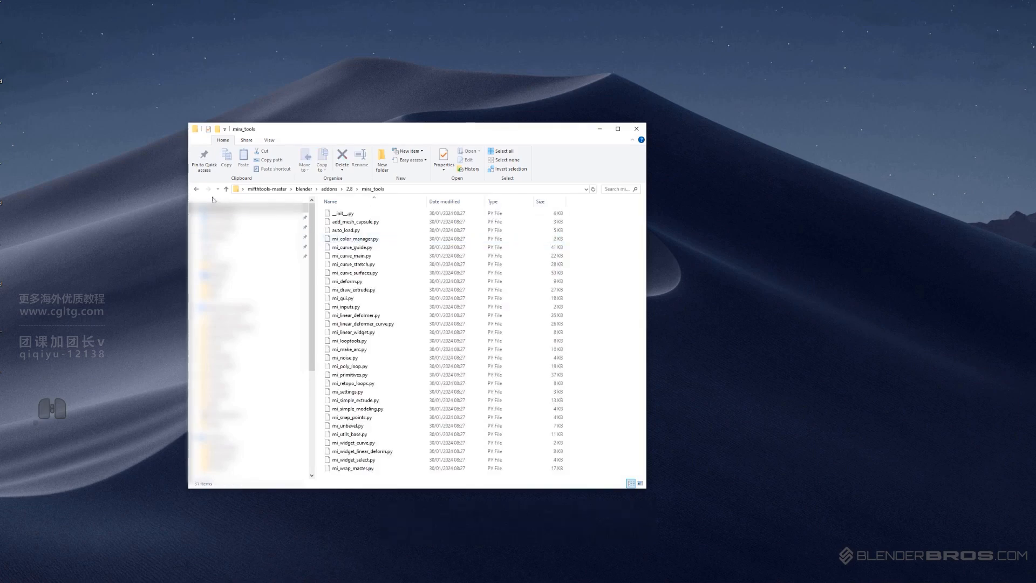
Compress the mira_tools folder into mira_tools.zip, move the archive to the desktop and close the folder window
key(alt+Left)
right_click(344, 242)
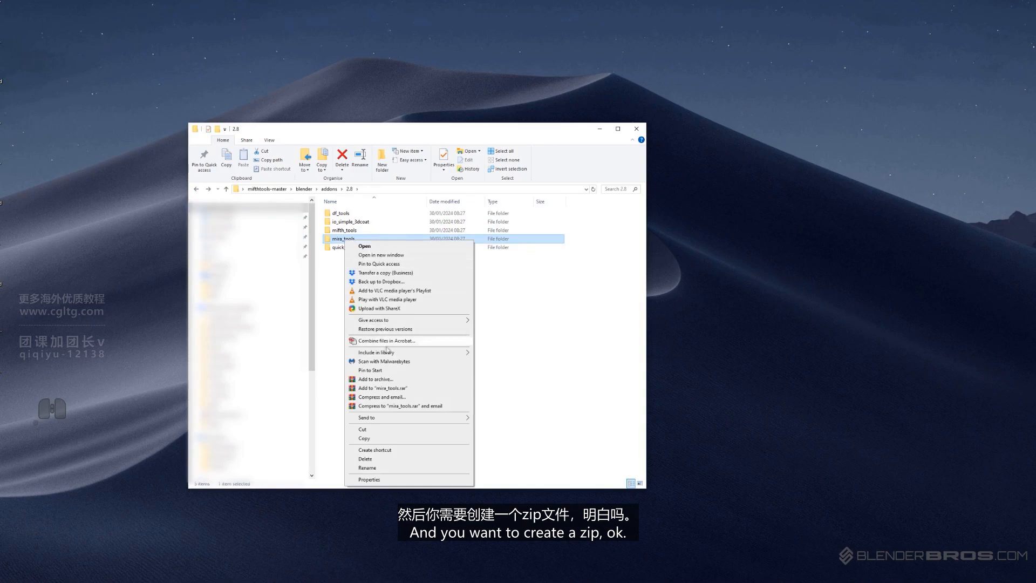
mouse_move(407, 416)
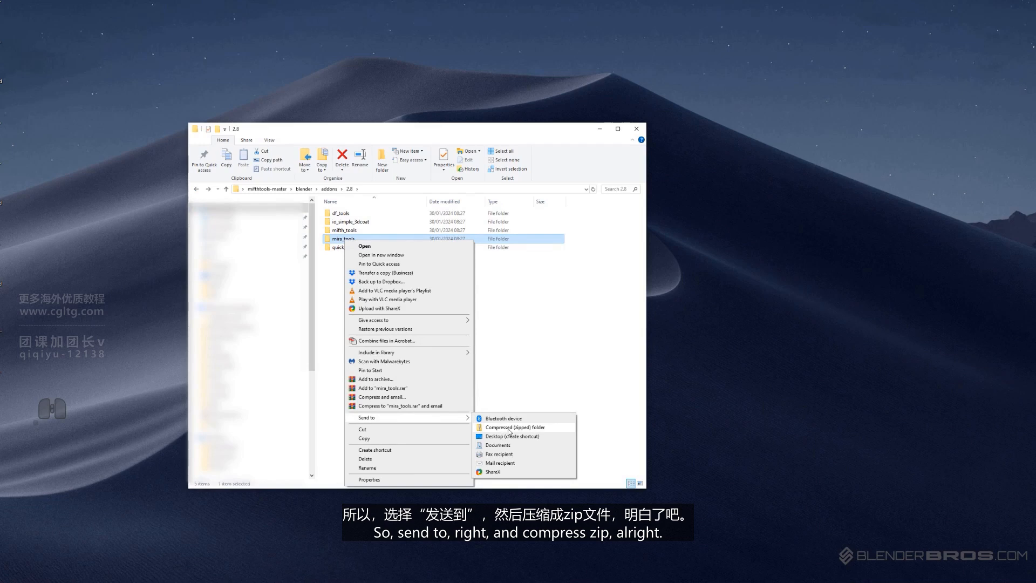
click(509, 429)
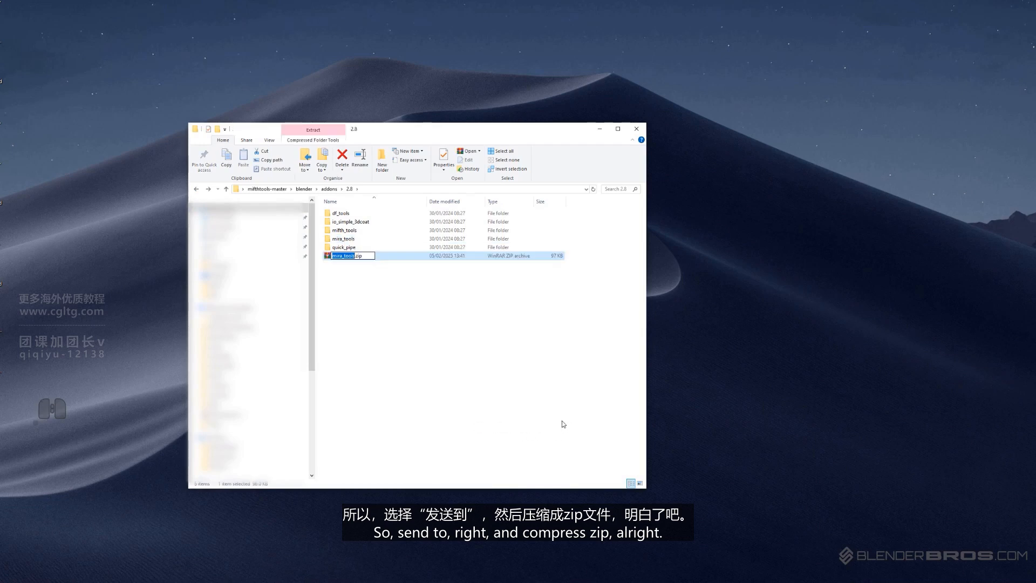
click(563, 424)
drag(335, 257, 265, 88)
click(636, 128)
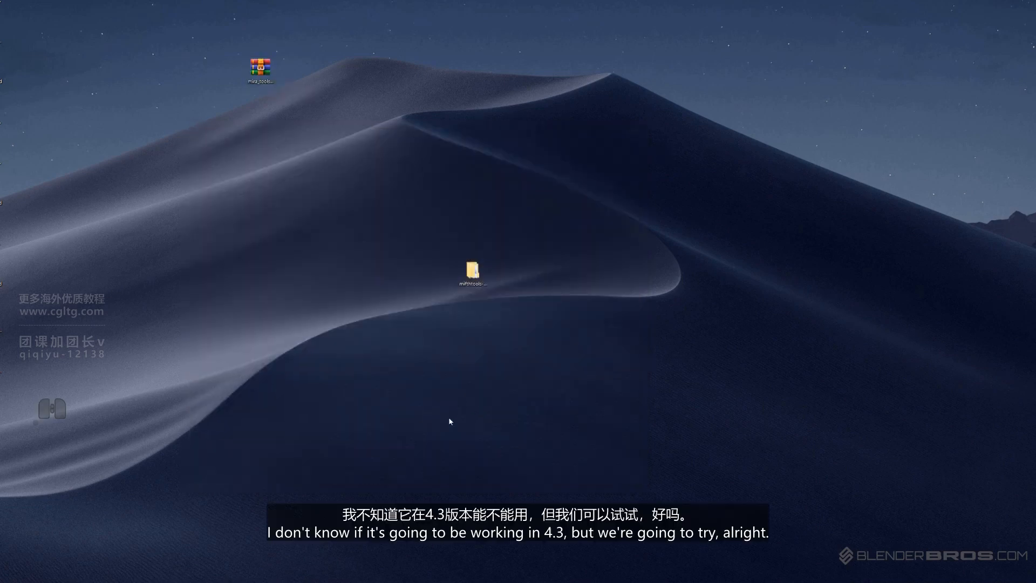
Switch to Blender with the Truck 2 file and install mira_tools.zip from disk with Overwrite and Enable on Install
mouse_move(361, 581)
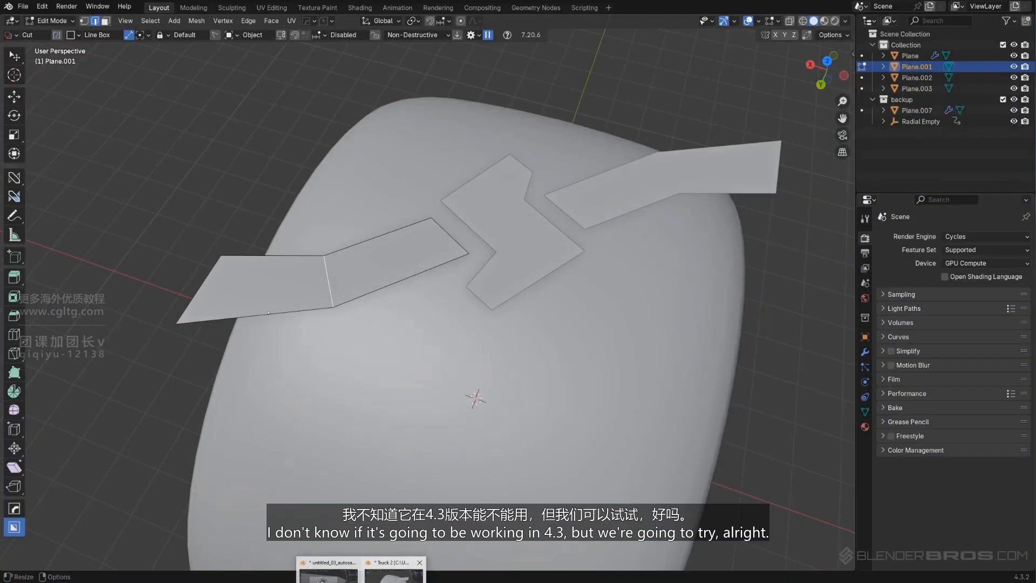
click(395, 574)
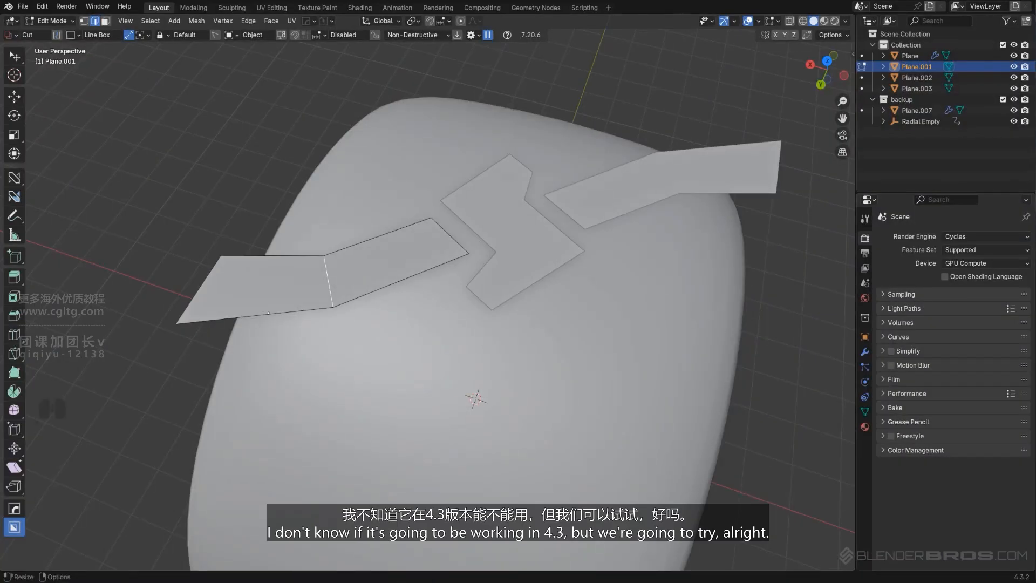
drag(391, 0, 696, 40)
drag(261, 69, 499, 195)
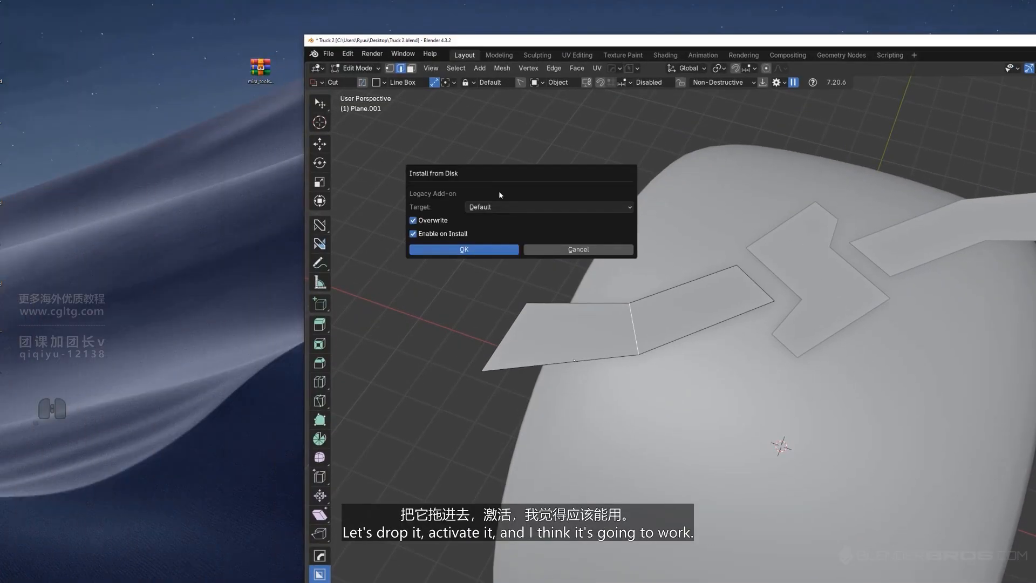
click(489, 252)
Maximize the Blender window, leave mesh editing and show the Mira Tools in the viewport sidebar
drag(698, 44, 394, 7)
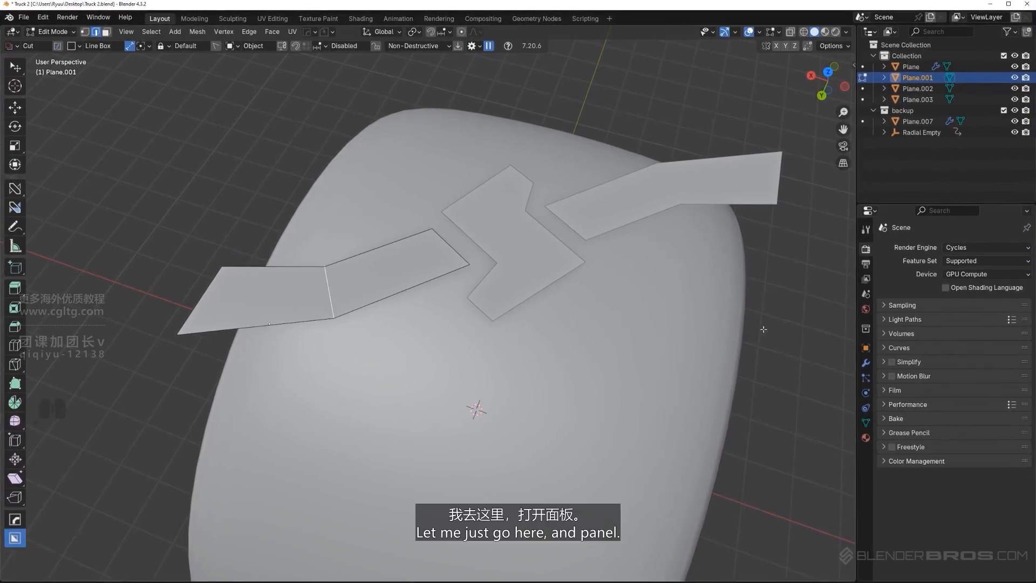
key(Tab)
key(n)
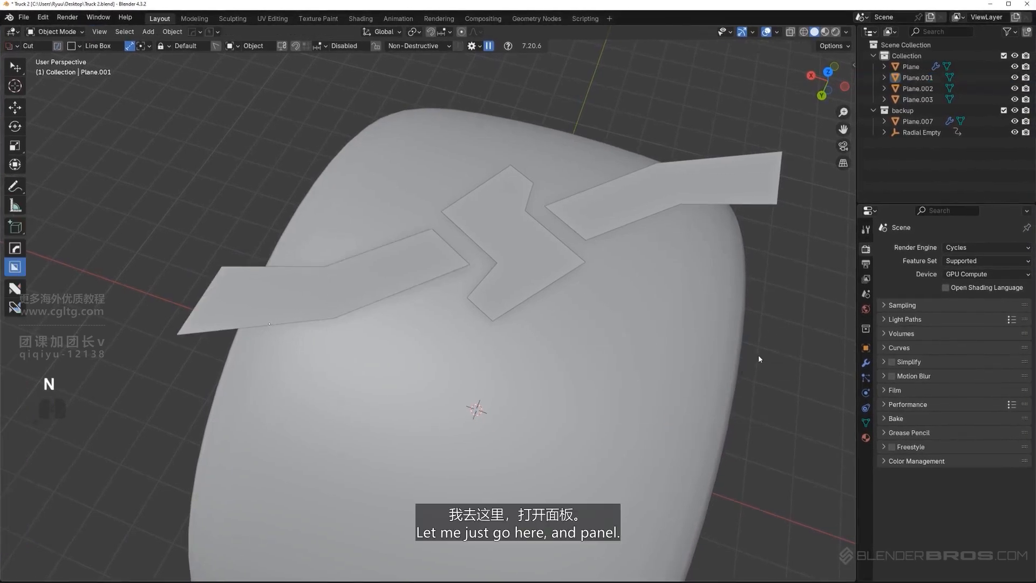
click(850, 398)
In top view, bevel the middle cross edge of outer tread strip Plane.001 with 2 segments and a width of about 0.848 m
middle_drag(674, 324, 588, 277)
alt+middle_drag(529, 245, 533, 342)
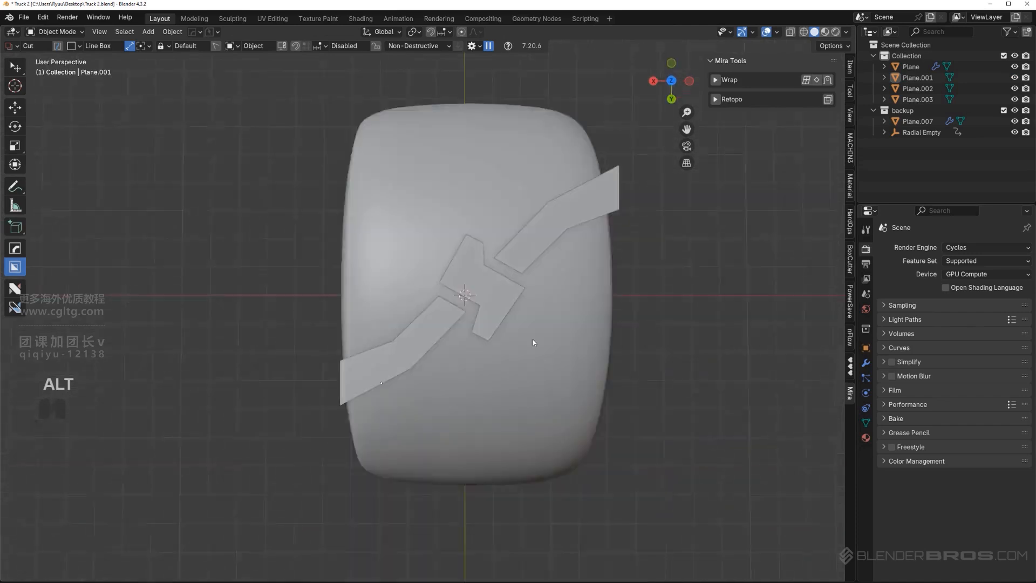
key(Tab)
shift+middle_drag(383, 338, 383, 305)
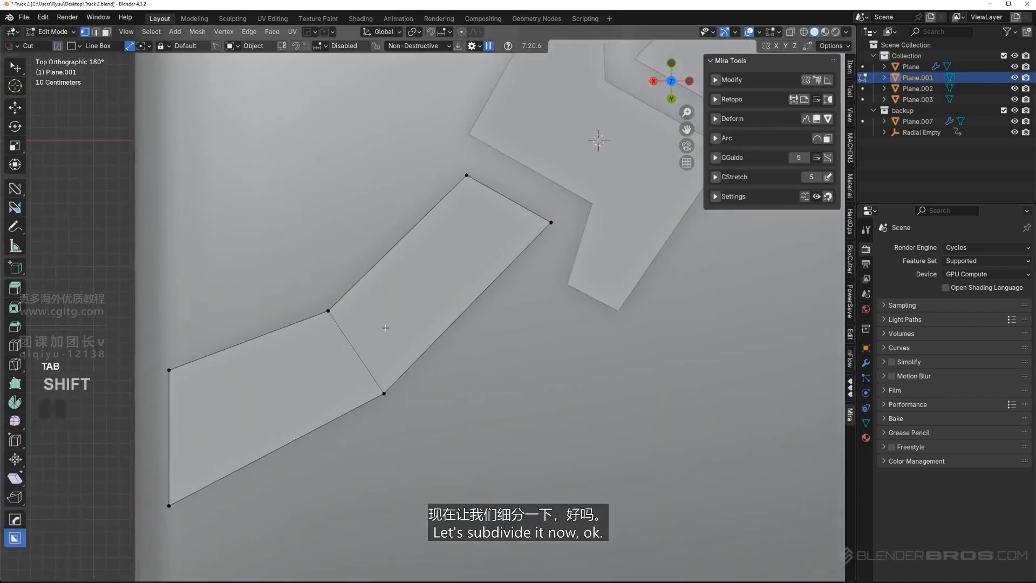
scroll(383, 306, down, 2)
key(Tab)
click(381, 326)
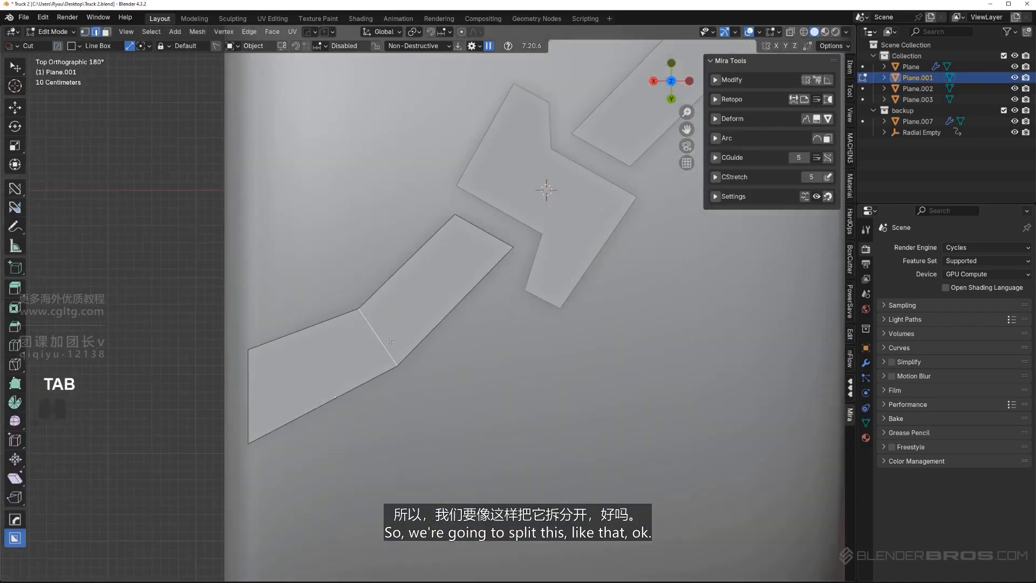
key(ctrl+b)
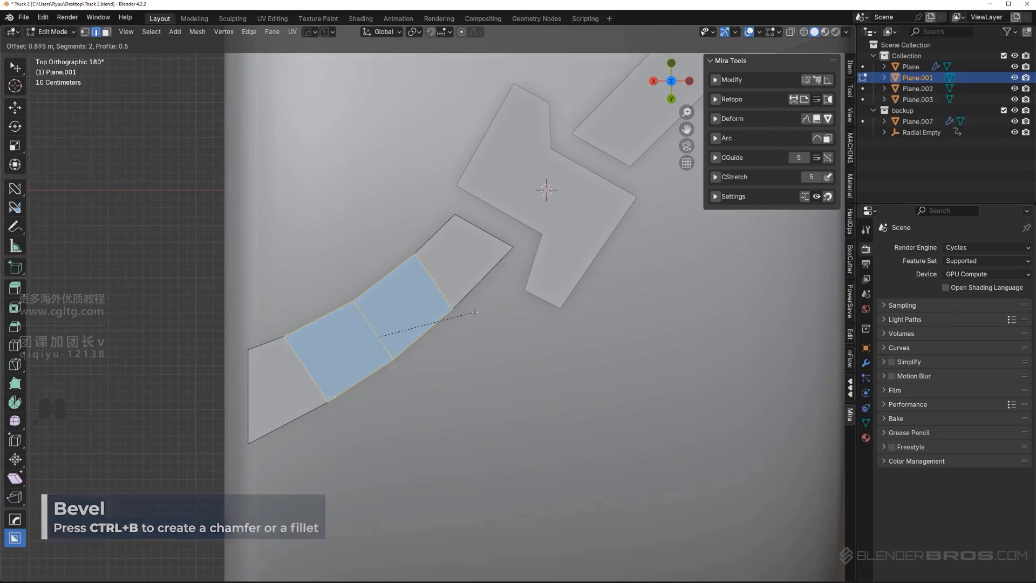
click(472, 315)
scroll(468, 314, down, 1)
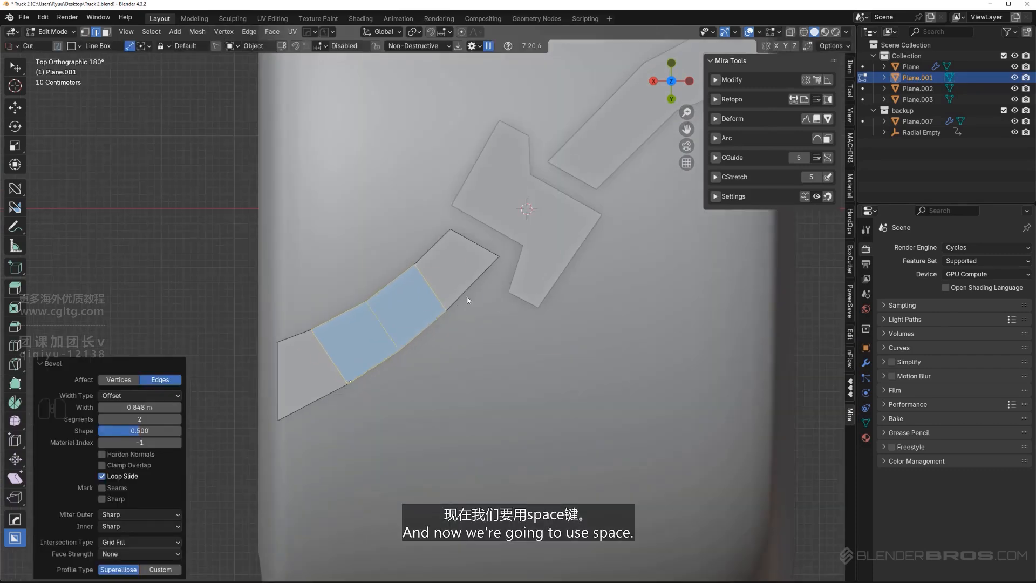
Switch to vertex selection and search the extensions in Preferences for "loop" to check the LoopTools add-on
key(Tab)
click(497, 260)
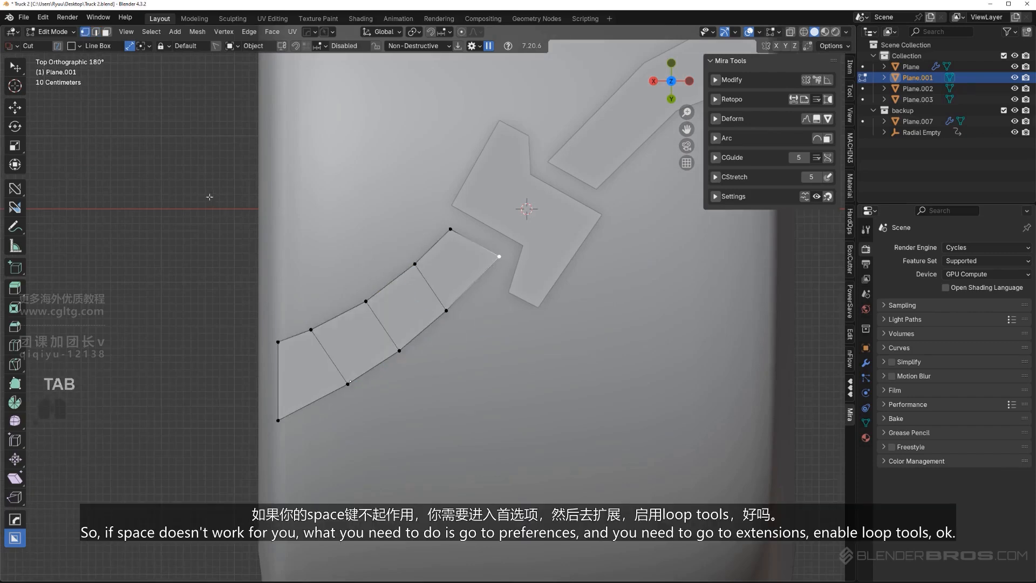
click(43, 17)
click(54, 155)
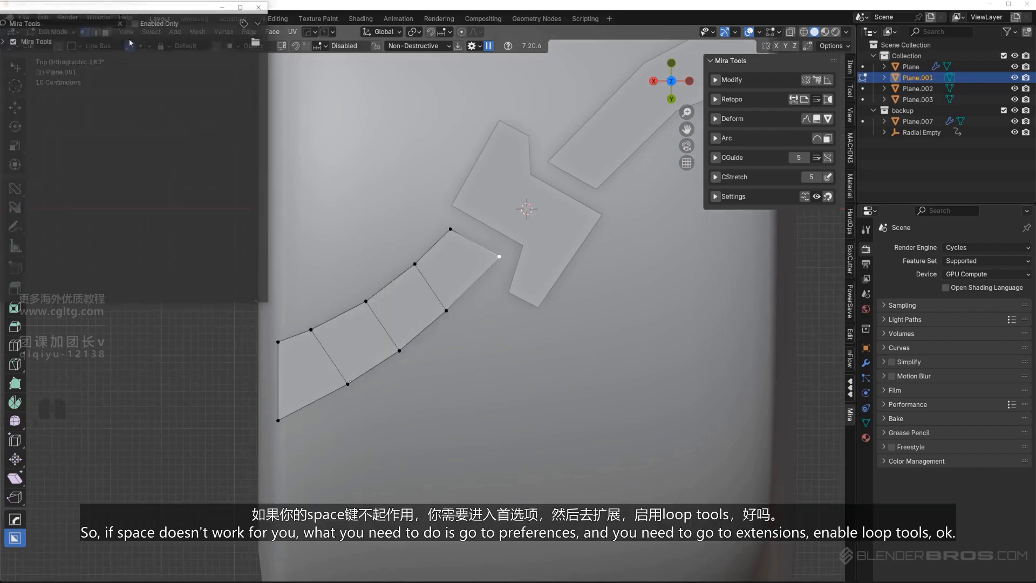
click(226, 210)
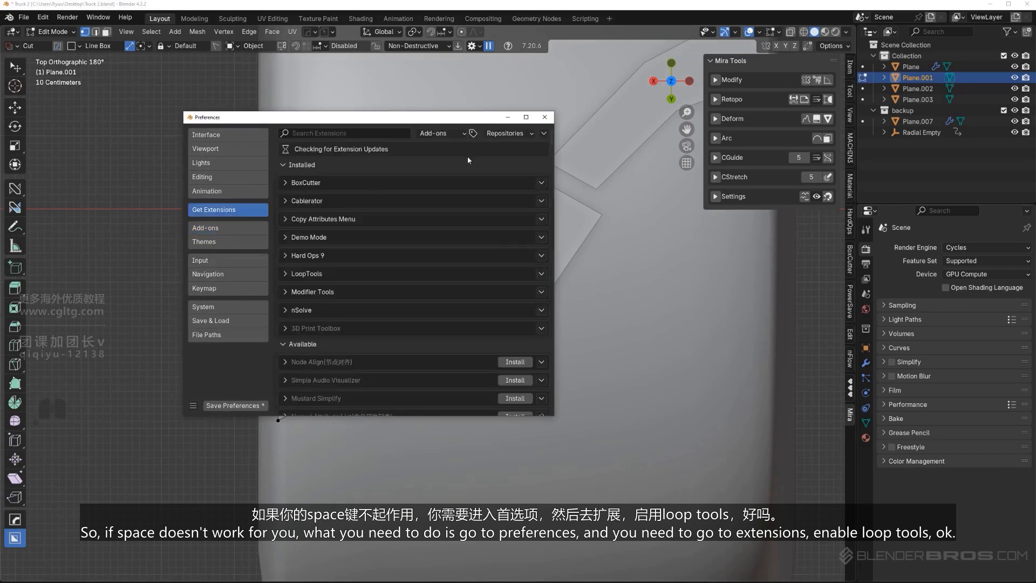
click(374, 133)
text(loop)
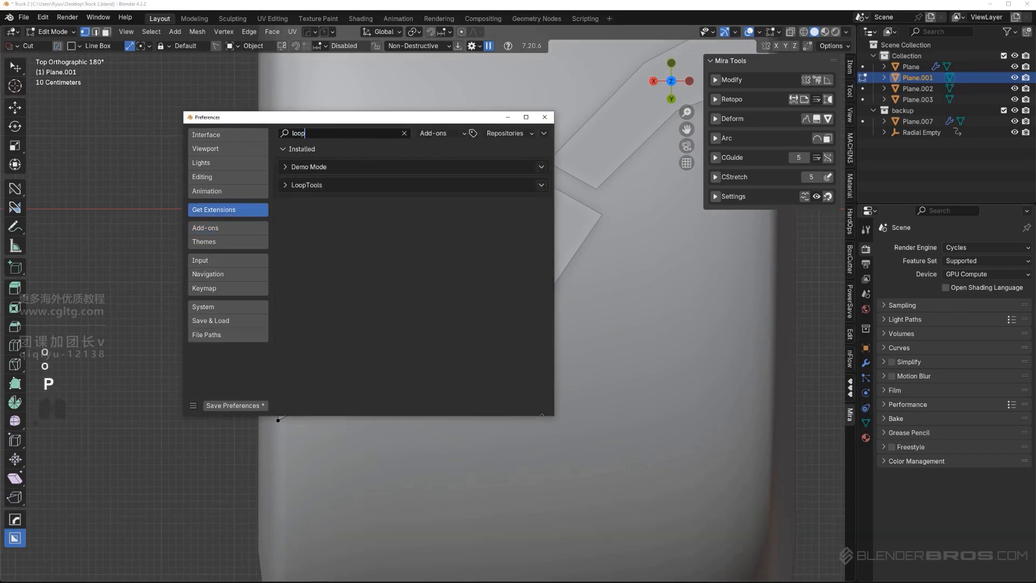
click(290, 188)
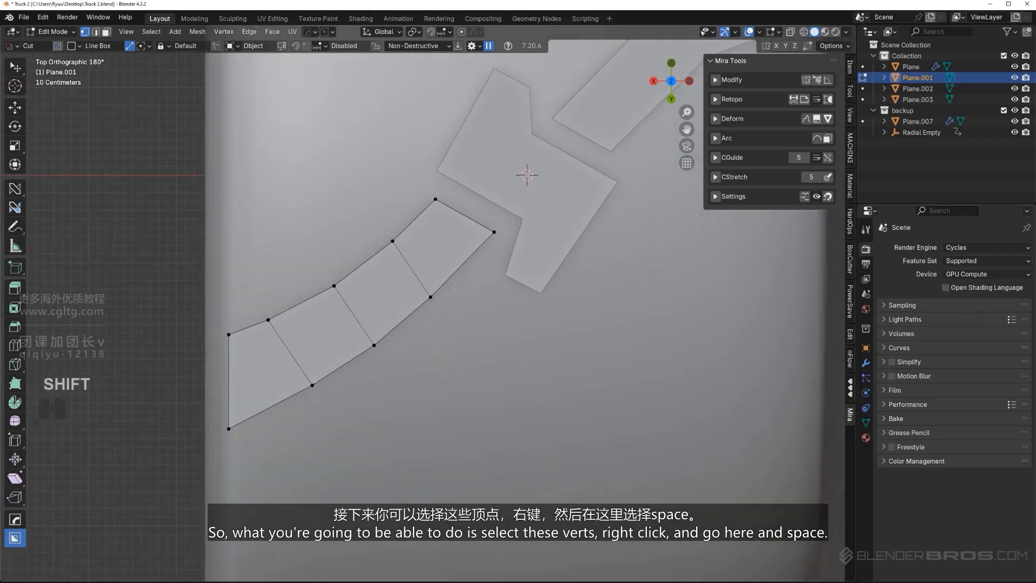
Select the vertices along the lower long edge of Plane.001 and distribute them evenly with LoopTools Space
ctrl+click(229, 428)
right_click(378, 310)
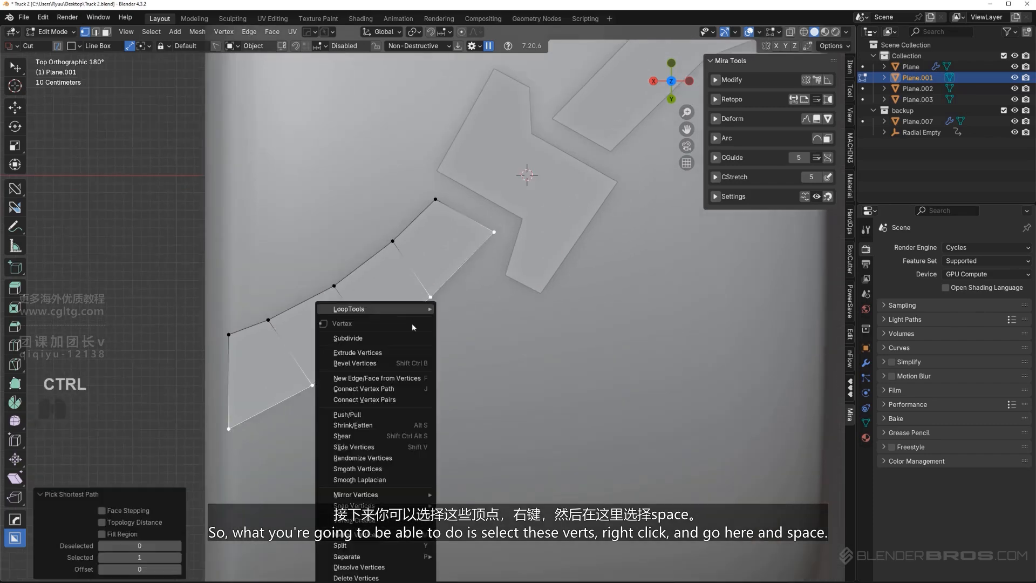
mouse_move(403, 310)
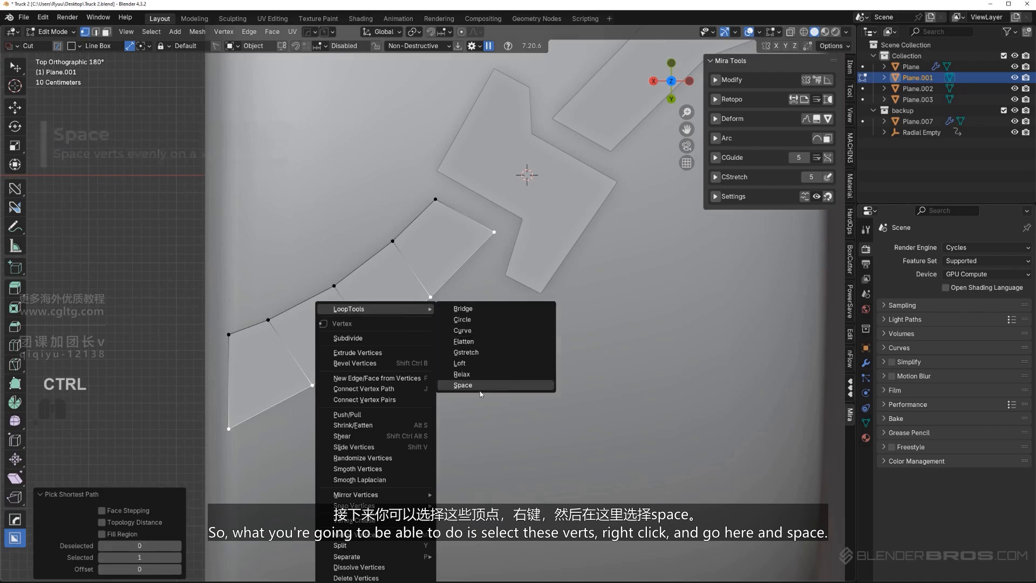
click(462, 384)
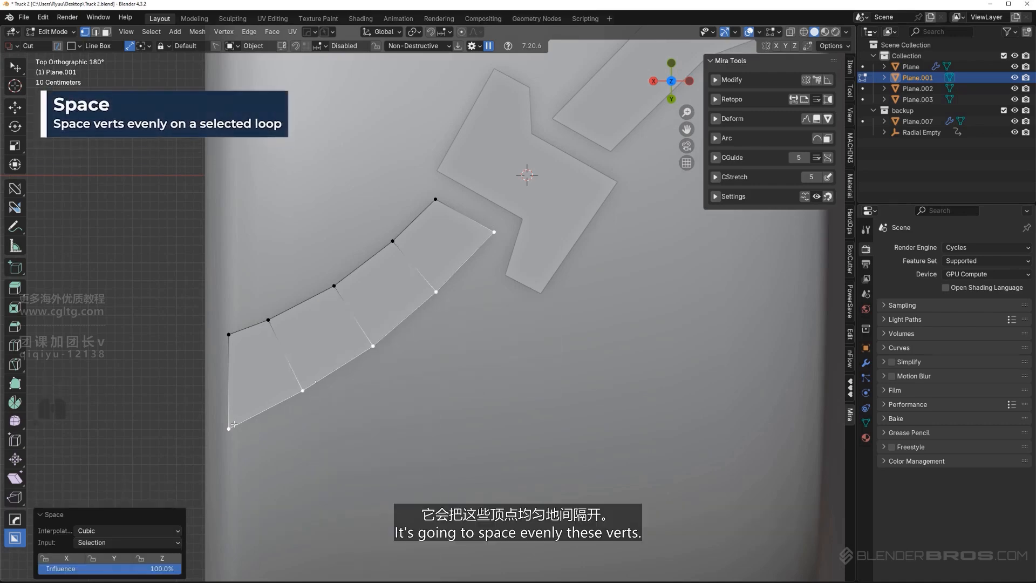
Select the vertices along the upper long edge of Plane.001 and distribute them evenly with LoopTools Space
click(229, 334)
ctrl+click(436, 199)
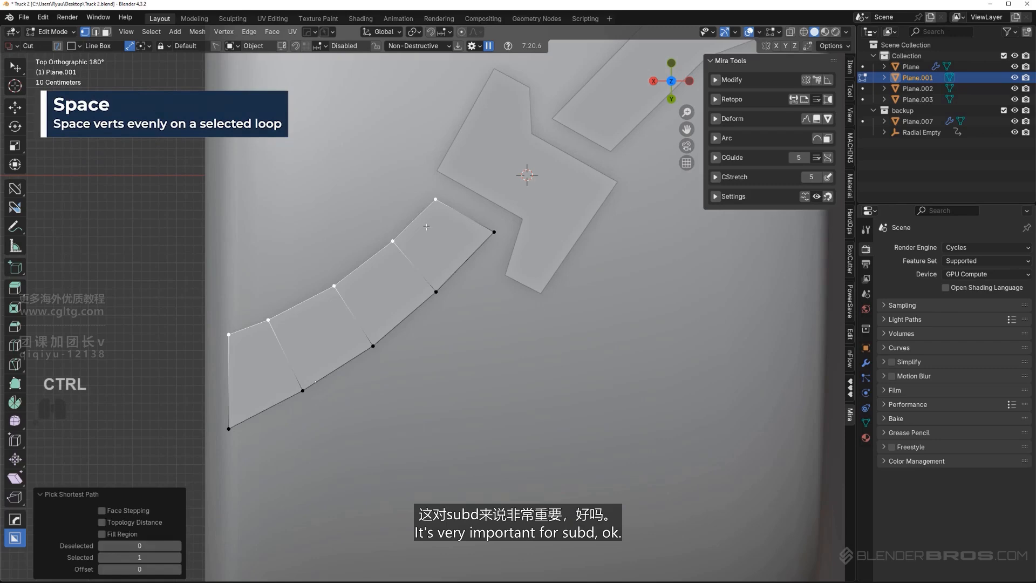
right_click(427, 228)
mouse_move(427, 228)
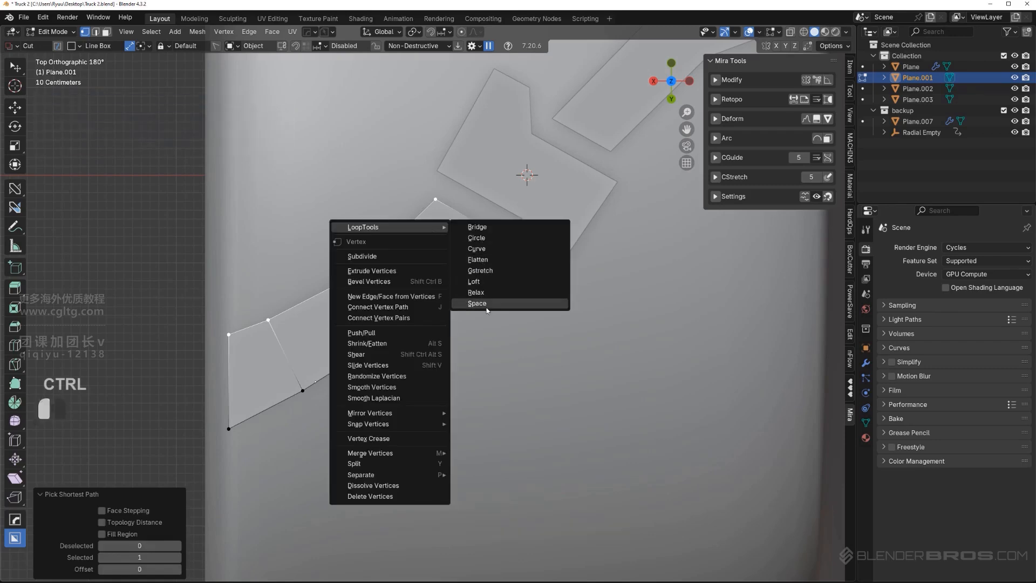
click(467, 300)
Run MiraTools CurveStretch with 3 points on the upper long edge of Plane.001 and nudge its middle point to refine the arc
scroll(428, 311, up, 1)
shift+middle_drag(390, 269, 446, 300)
click(485, 214)
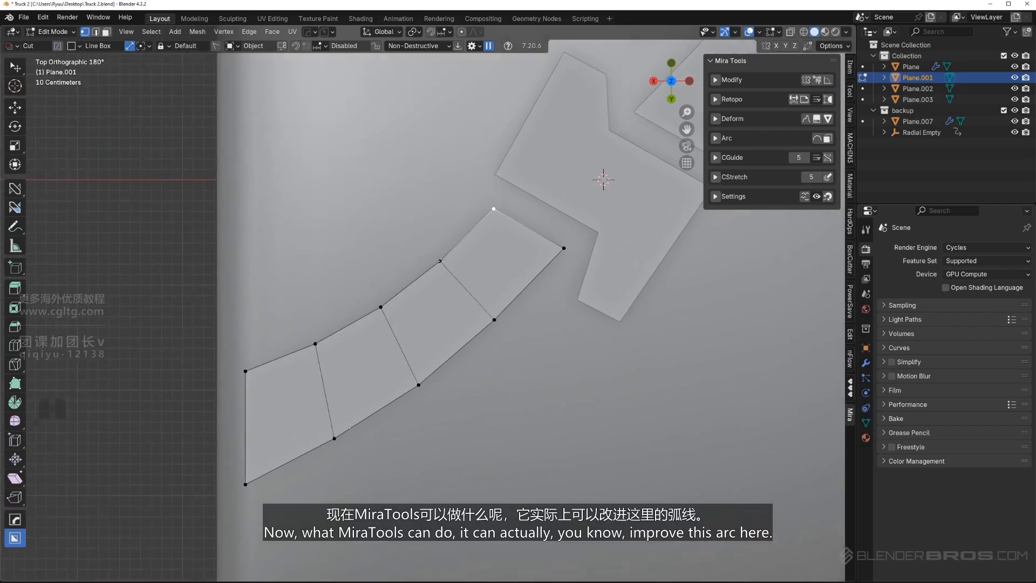
ctrl+click(246, 372)
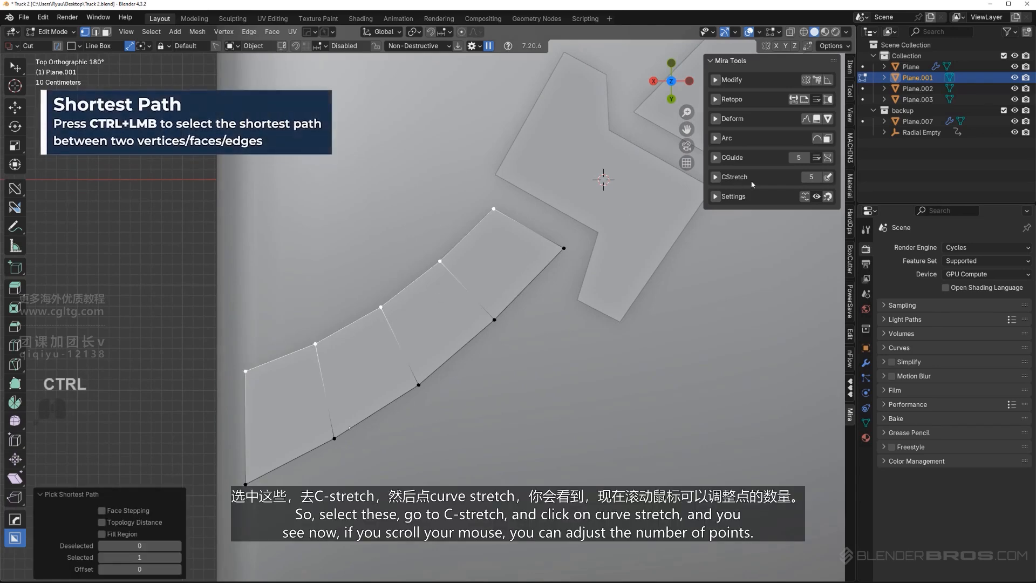
click(715, 177)
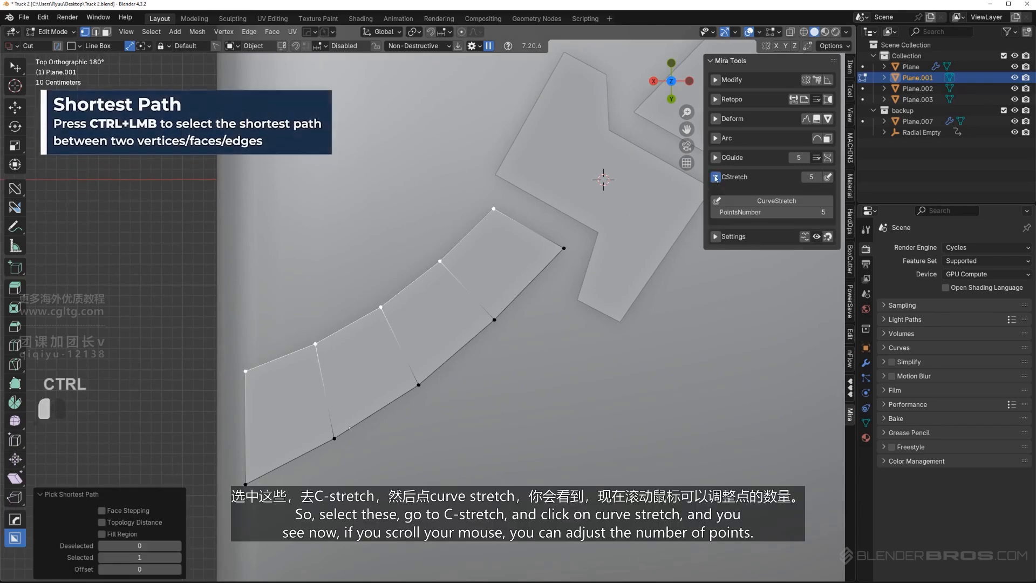
click(781, 204)
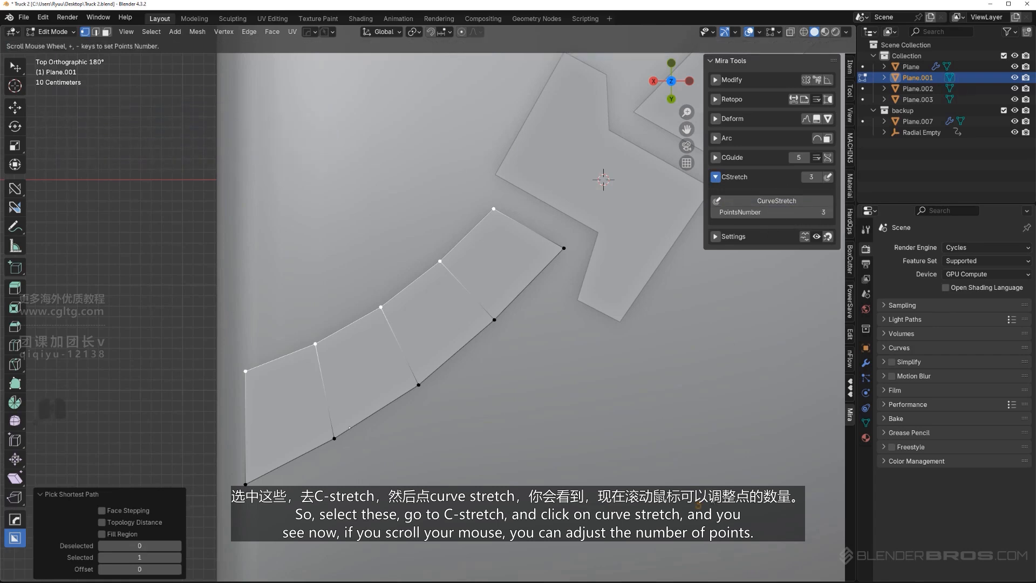
click(698, 505)
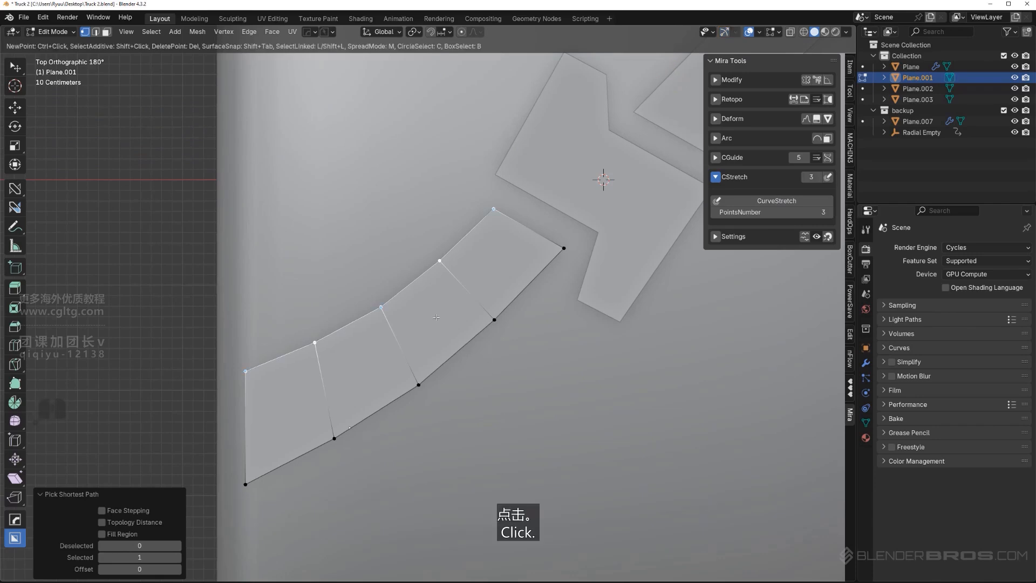
right_click(386, 320)
Apply CurveStretch with 3 points to the lower long edge of Plane.001, adjust its middle point slightly and deselect everything
click(242, 485)
ctrl+click(559, 249)
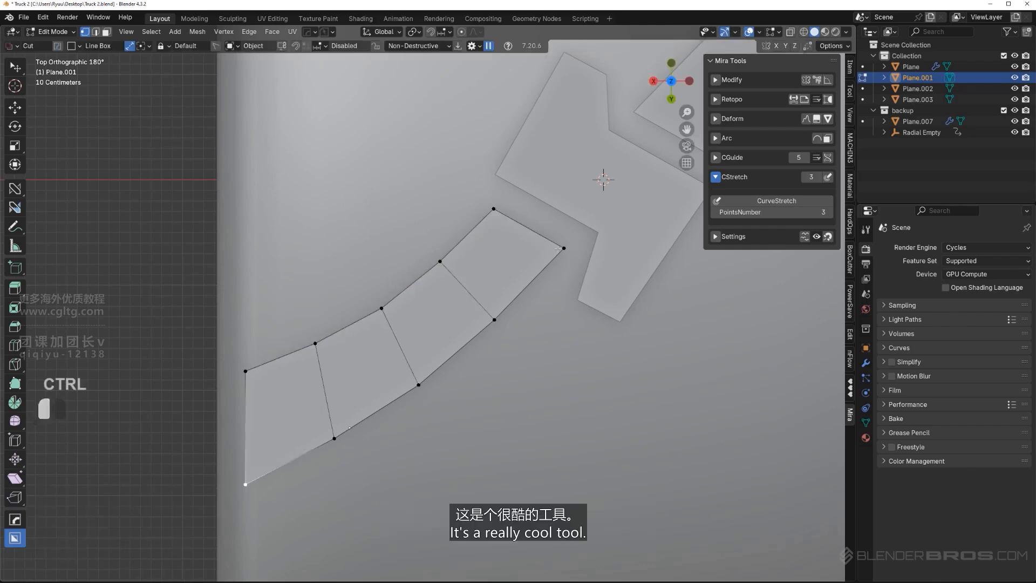
click(777, 201)
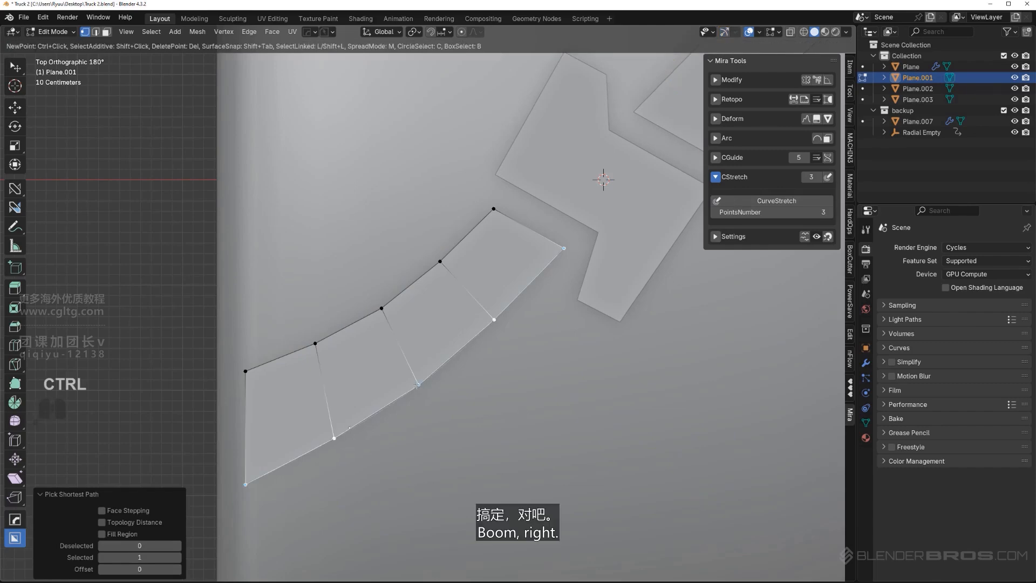
ctrl+click(417, 385)
right_click(545, 396)
key(Tab)
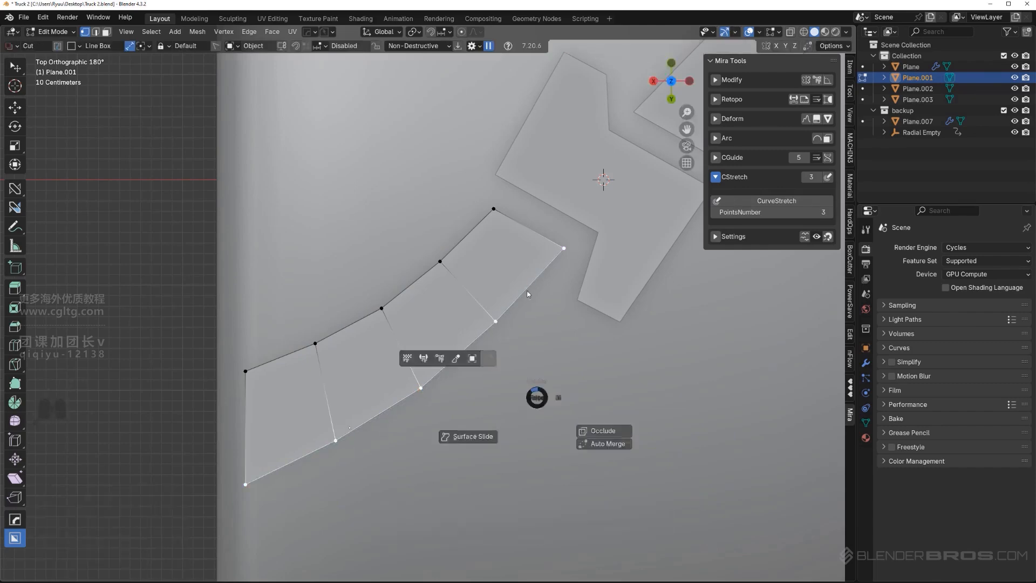
scroll(455, 310, down, 3)
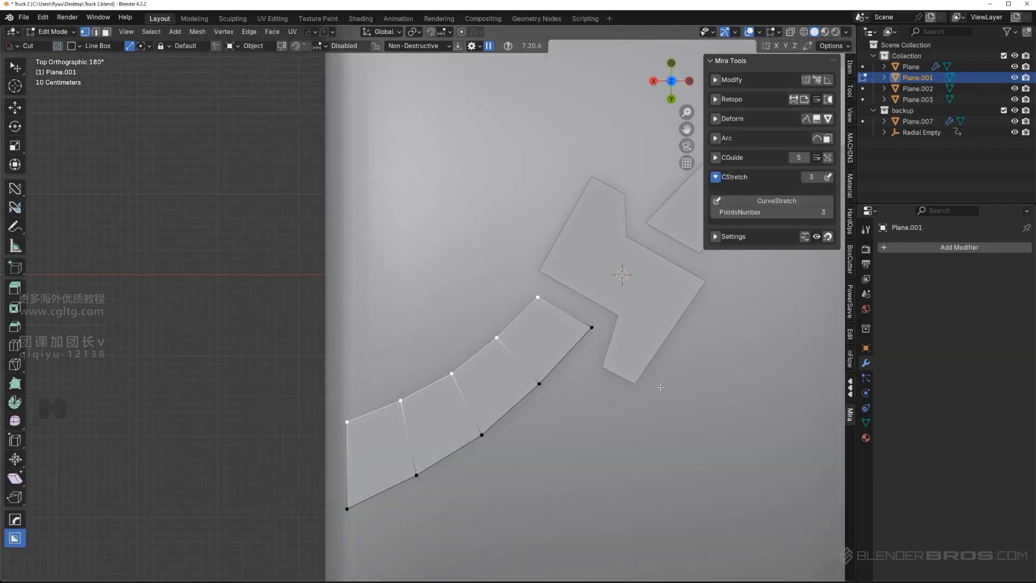
click(629, 412)
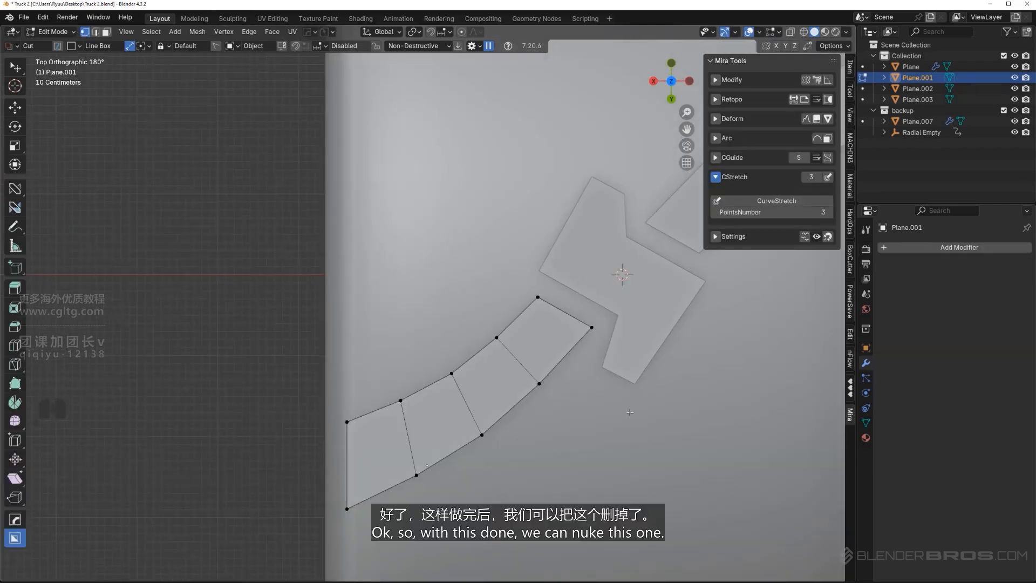
Hide the viewport sidebar, leave mesh editing and delete the opposite outer tread strip Plane.003
key(n)
key(Tab)
scroll(624, 244, down, 2)
click(626, 236)
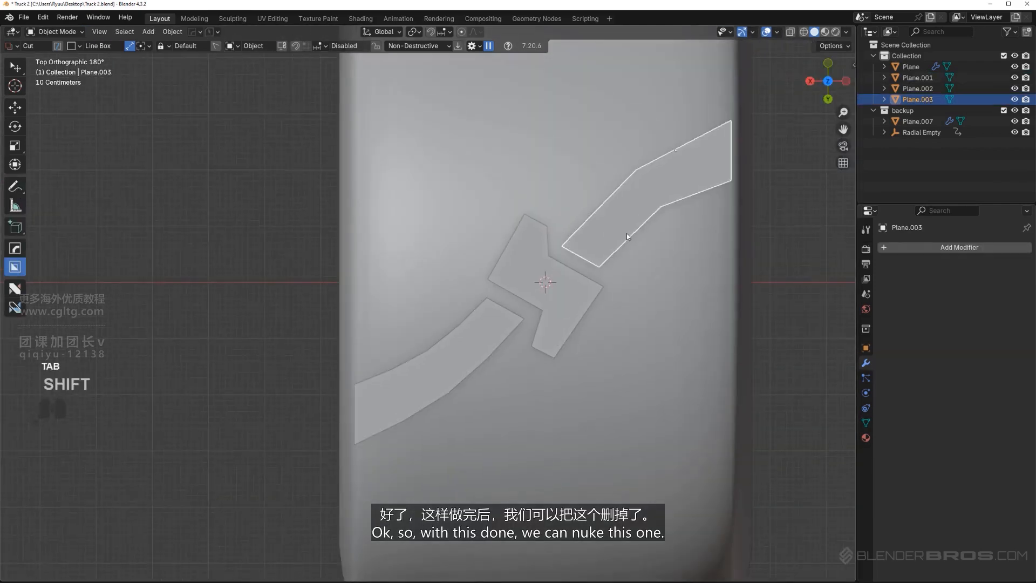
key(x)
Examine in a tilted perspective view how the outer strip and center tread piece sit against the tire surface
scroll(462, 408, up, 3)
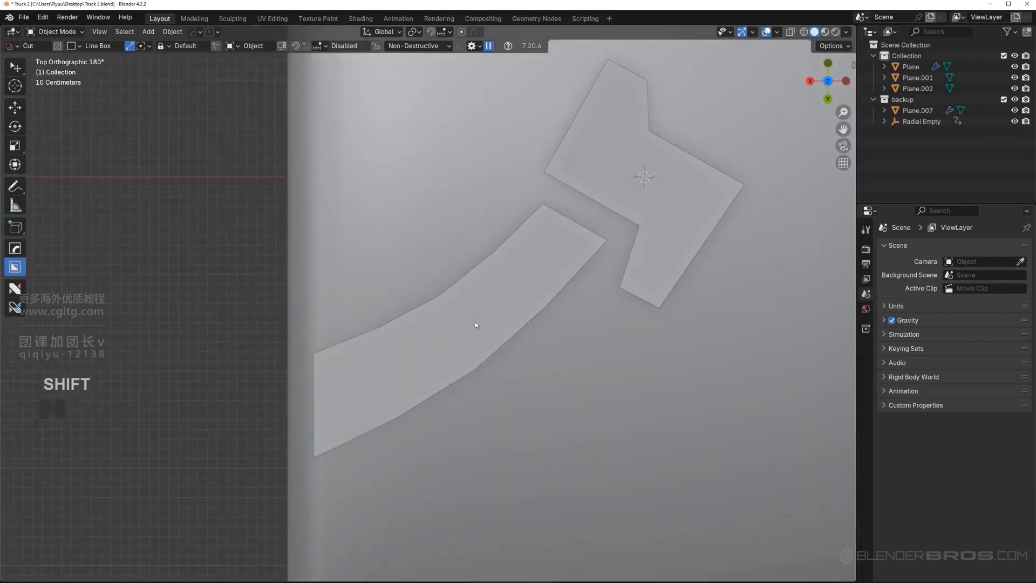
click(475, 323)
middle_drag(477, 331, 467, 311)
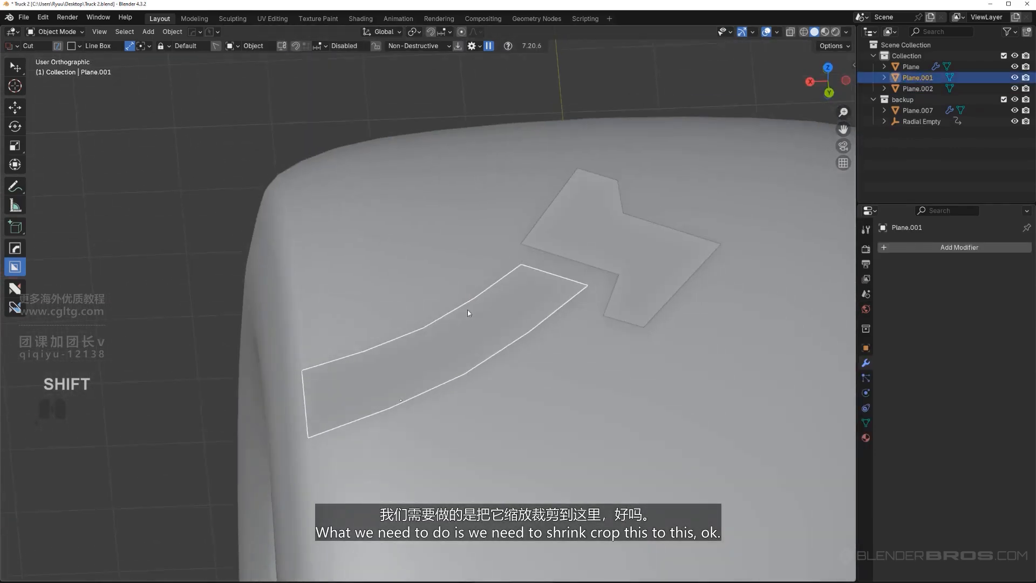
key(KP_5)
scroll(466, 372, down, 2)
click(497, 393)
scroll(446, 337, up, 1)
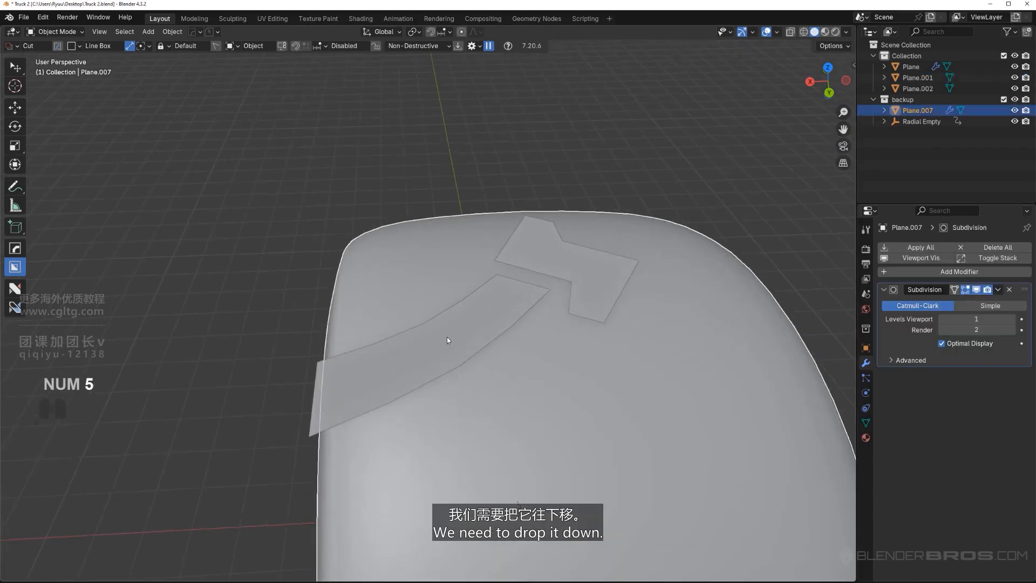
click(447, 338)
middle_drag(522, 319, 523, 339)
Knife-cut the center tread piece Plane.002 from both inner corners to the opposite edges and once lengthwise across its middle
click(607, 246)
key(Tab)
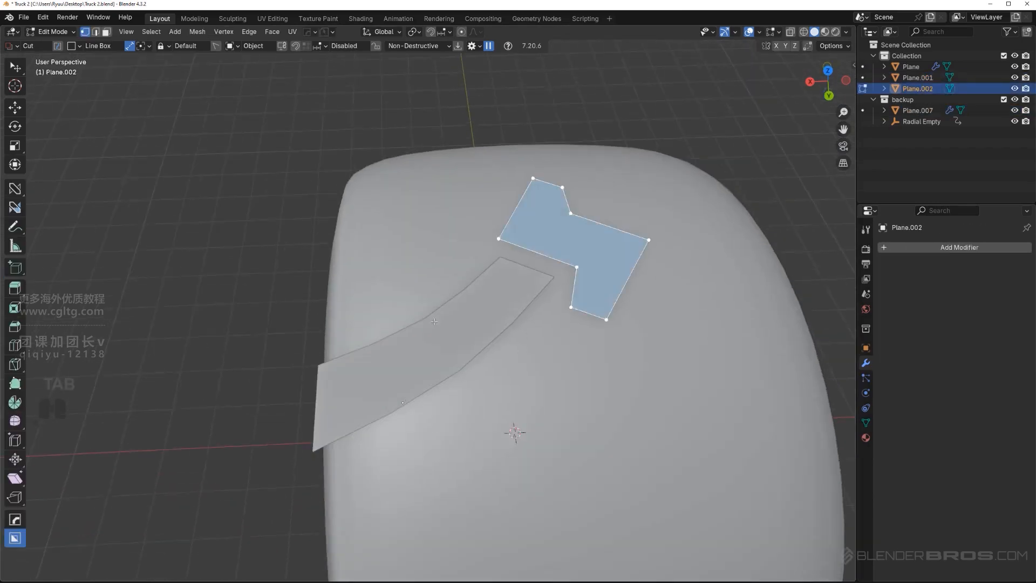
shift+middle_drag(556, 295, 486, 372)
scroll(487, 371, up, 2)
key(k)
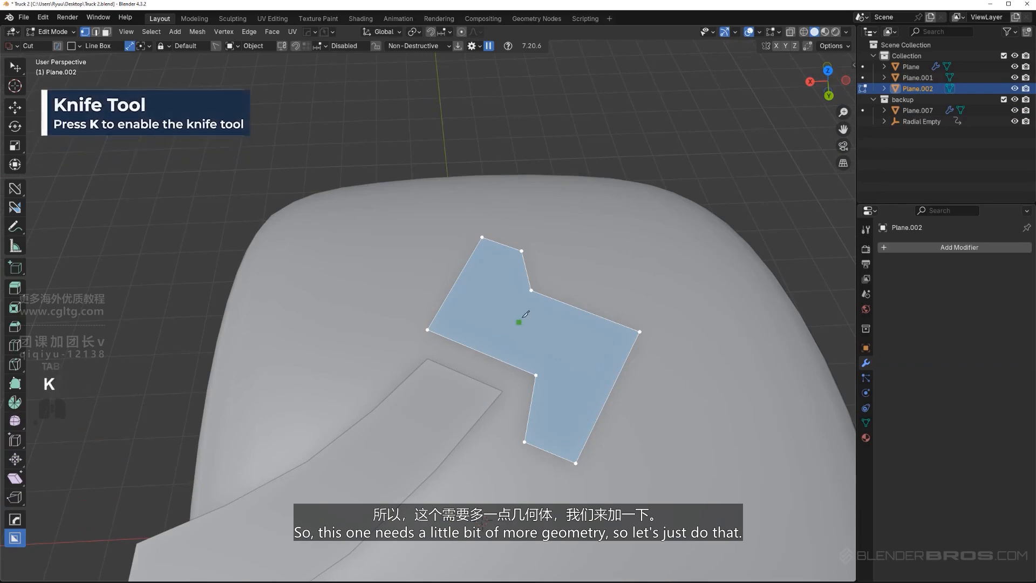
click(531, 290)
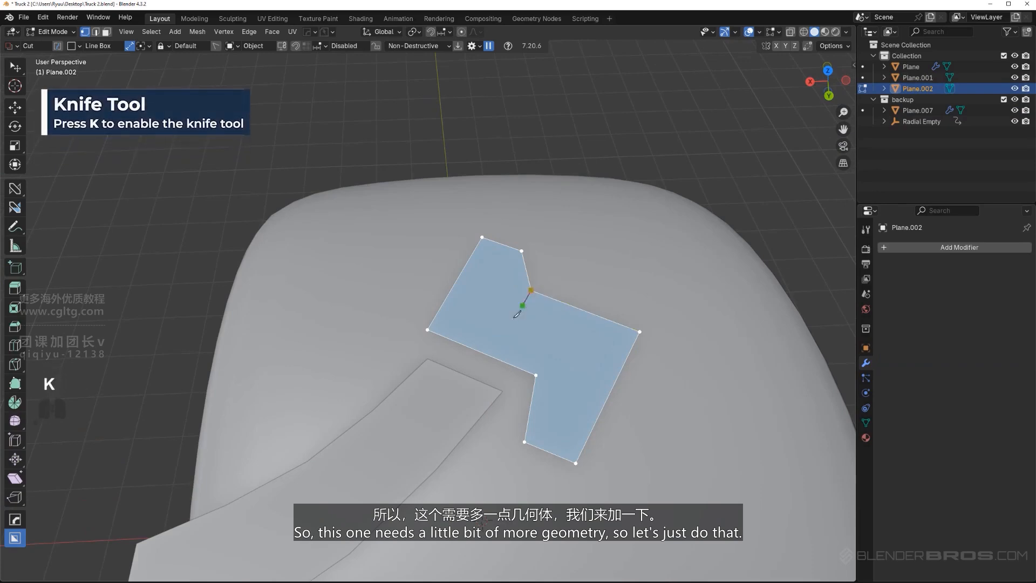
click(490, 355)
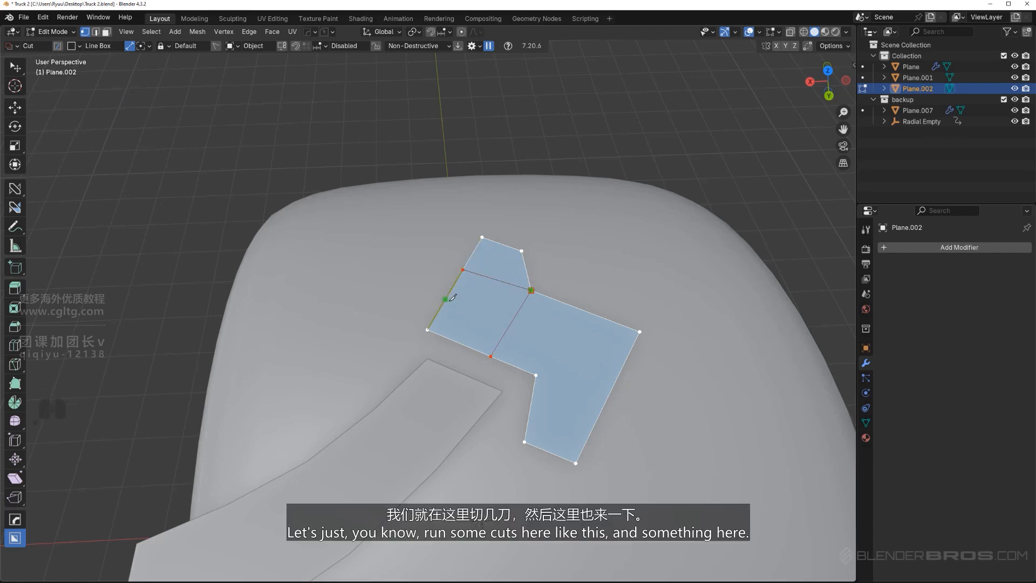
click(447, 298)
click(623, 365)
right_click(602, 325)
click(535, 374)
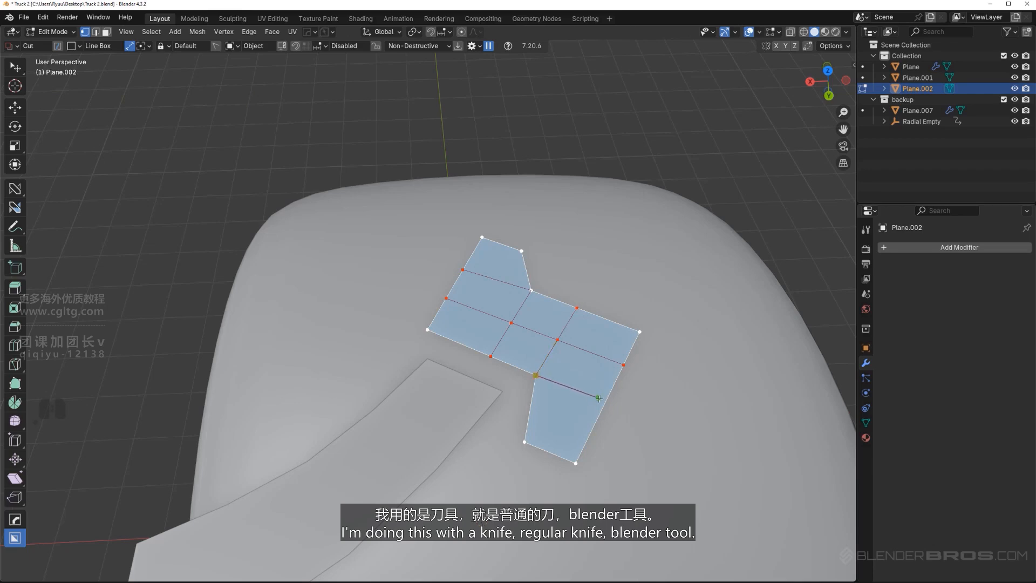
scroll(603, 400, down, 2)
key(space)
Leave mesh editing and set the origins of Plane.001 and Plane.002 to their geometry
scroll(507, 364, down, 3)
middle_drag(500, 363, 451, 350)
key(Tab)
scroll(451, 351, up, 2)
click(439, 384)
shift+middle_drag(441, 403, 471, 346)
key(shift+s)
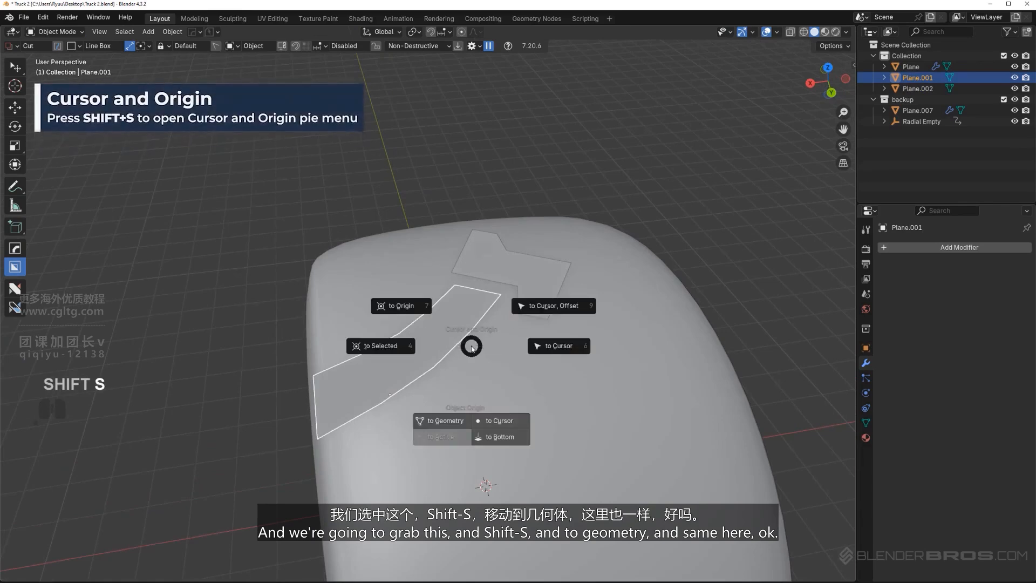
click(448, 421)
click(522, 264)
key(shift+s)
click(490, 323)
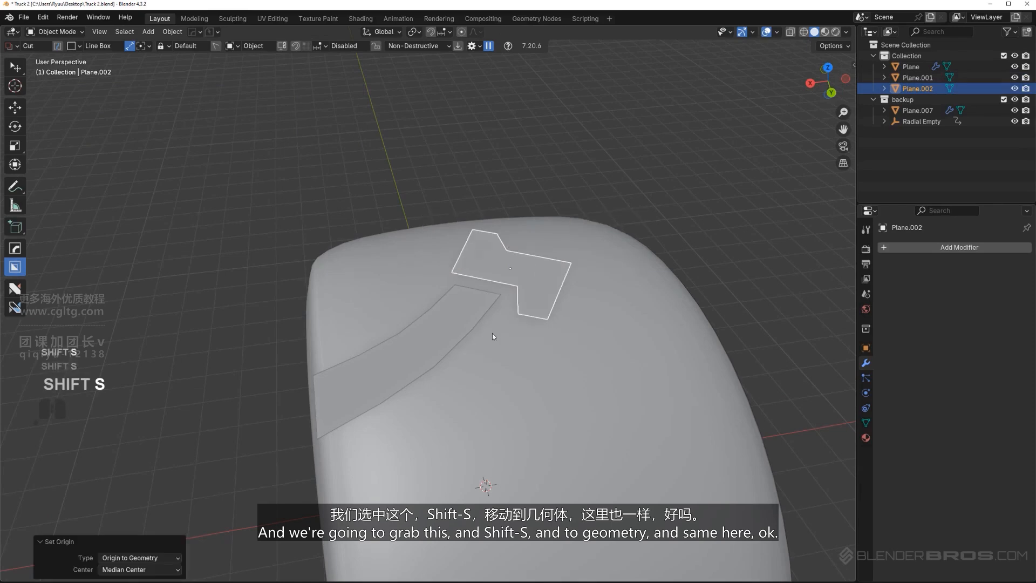
Delete the duplicate tire Plane.007 from the backup collection
click(443, 337)
middle_drag(443, 337, 486, 281)
key(KP_5)
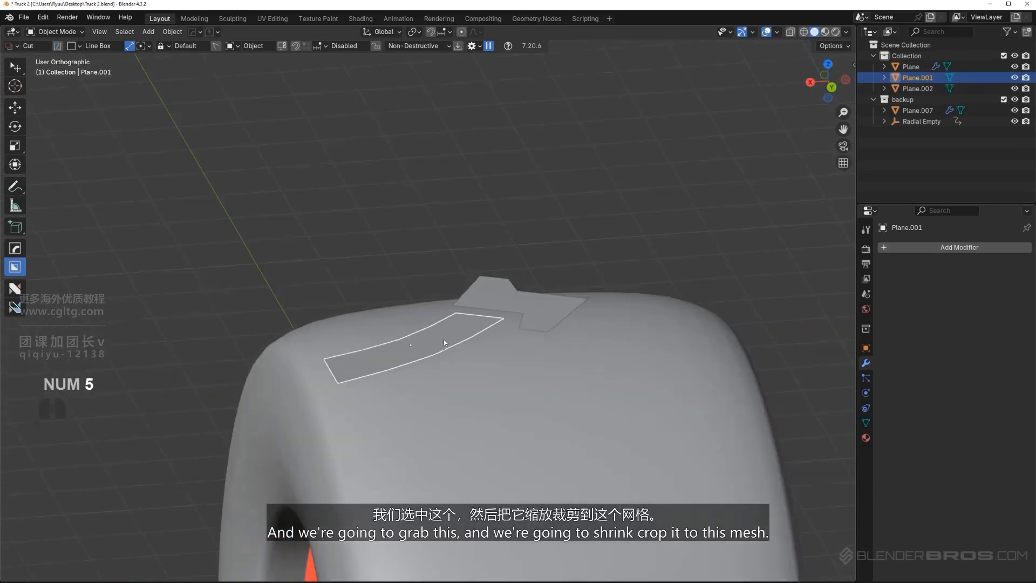
middle_drag(536, 344, 506, 402)
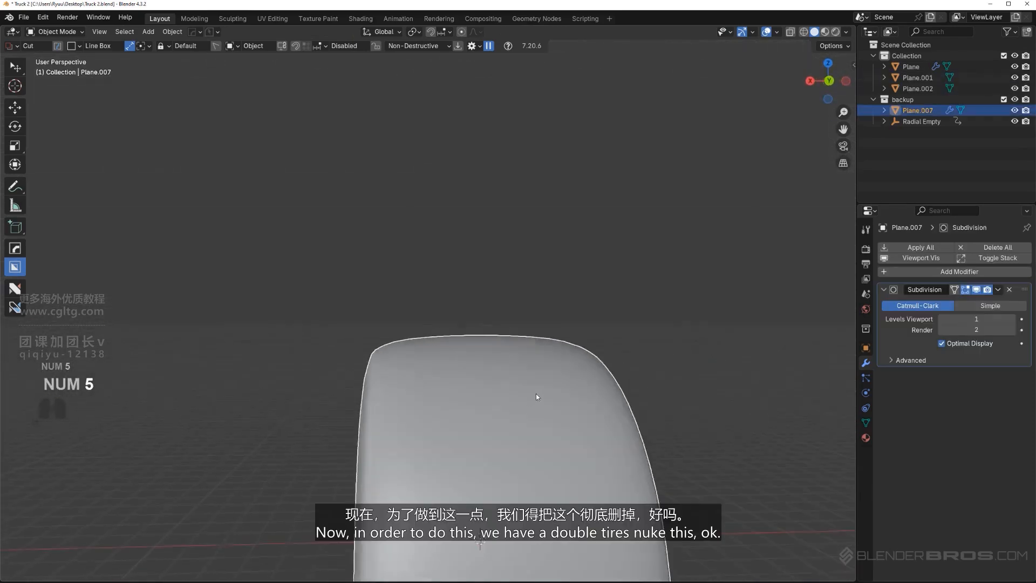
middle_drag(536, 393, 534, 417)
key(g)
right_click(738, 349)
key(x)
click(516, 373)
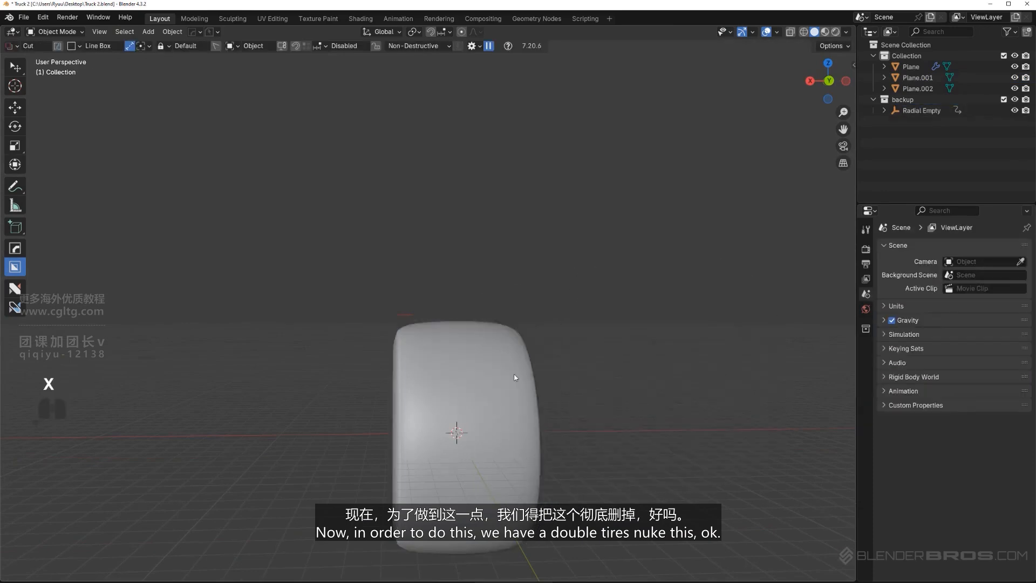
Select the remaining tire mesh Plane and set its subdivision level to 2
scroll(507, 378, up, 2)
click(503, 379)
key(g)
right_click(573, 346)
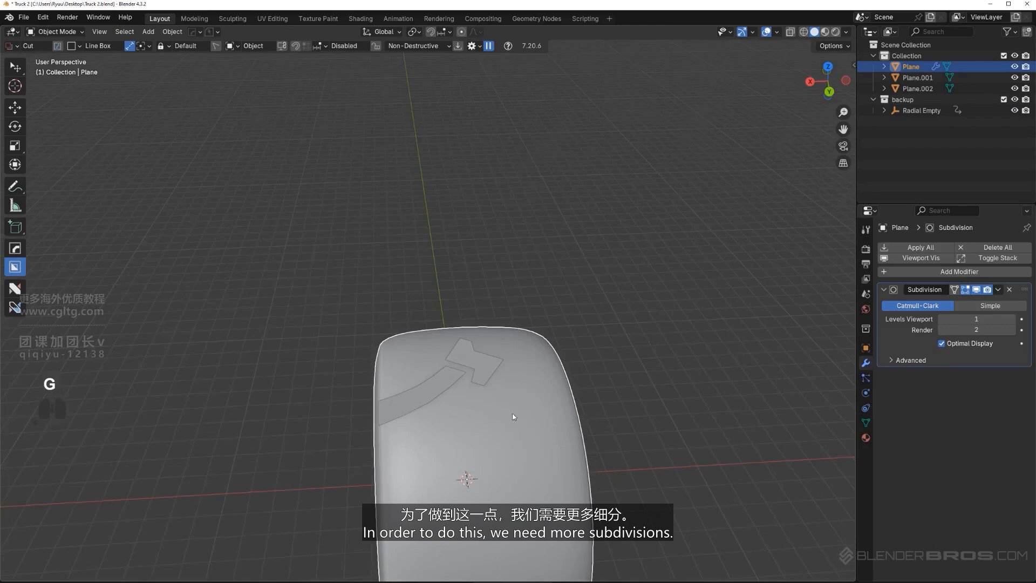
shift+middle_drag(503, 410, 454, 422)
key(ctrl+2)
Add a Shrinkwrap modifier to the outer strip Plane.001 with the tire mesh Plane as its target
scroll(454, 410, up, 1)
shift+middle_drag(452, 380, 449, 326)
scroll(447, 326, up, 2)
click(438, 331)
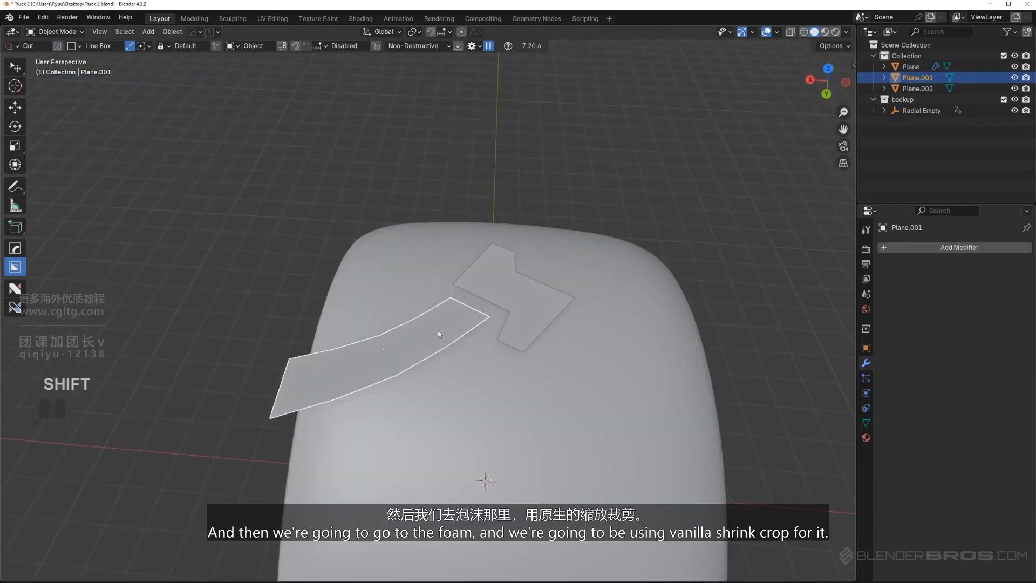
click(902, 247)
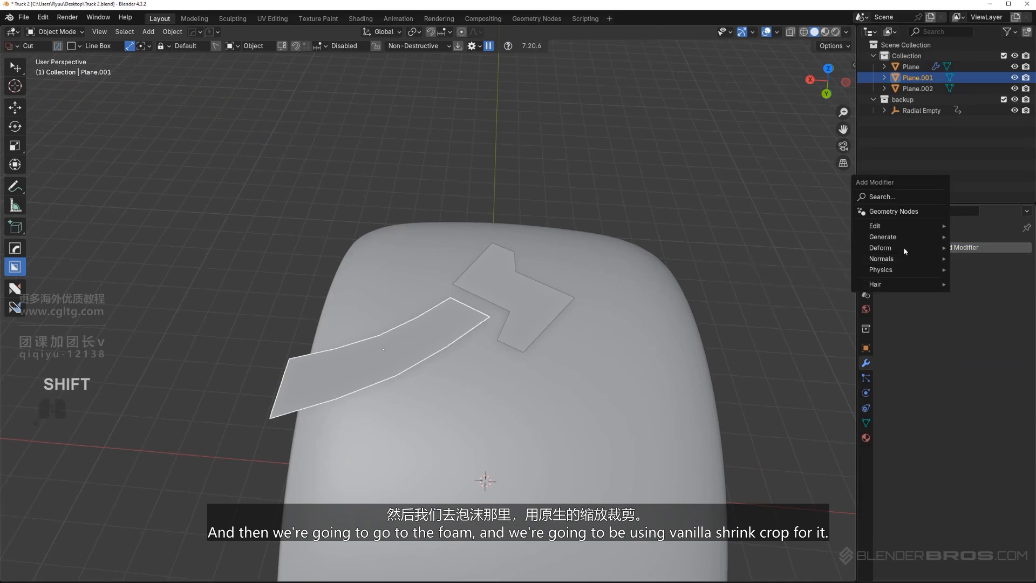
click(885, 247)
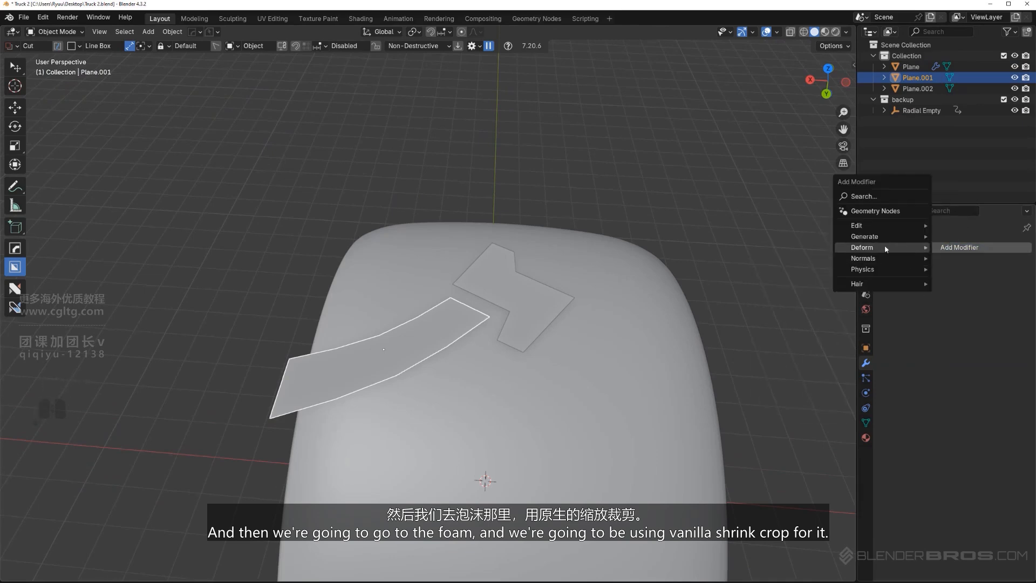
mouse_move(901, 248)
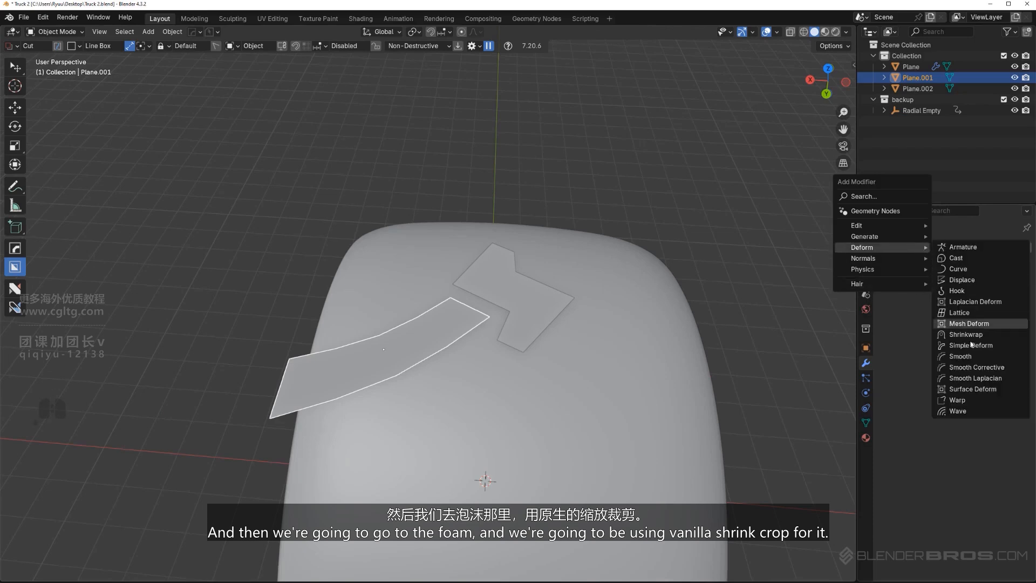
click(966, 334)
click(1009, 332)
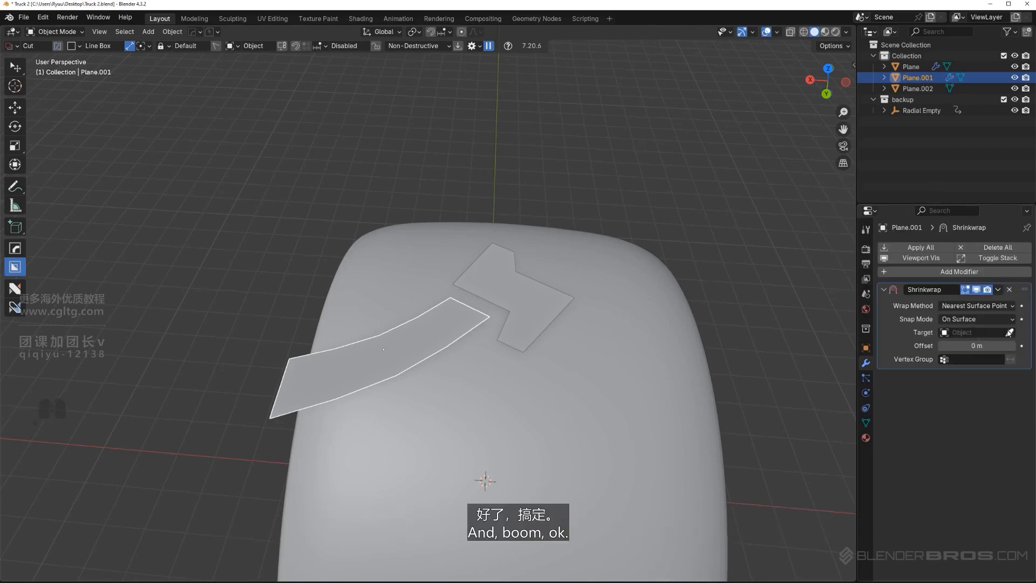
click(546, 390)
alt+middle_drag(474, 412, 536, 339)
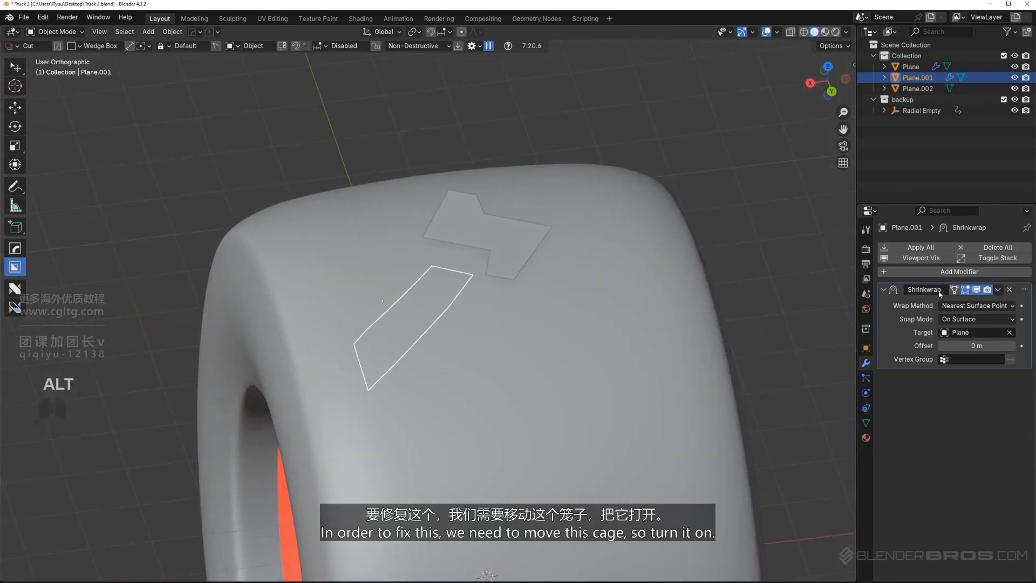
In the mesh of Plane.001, move the outermost cross edge and its neighbour toward the tire's shoulder to lengthen the strip
middle_drag(473, 318, 380, 279)
key(Tab)
scroll(372, 307, up, 2)
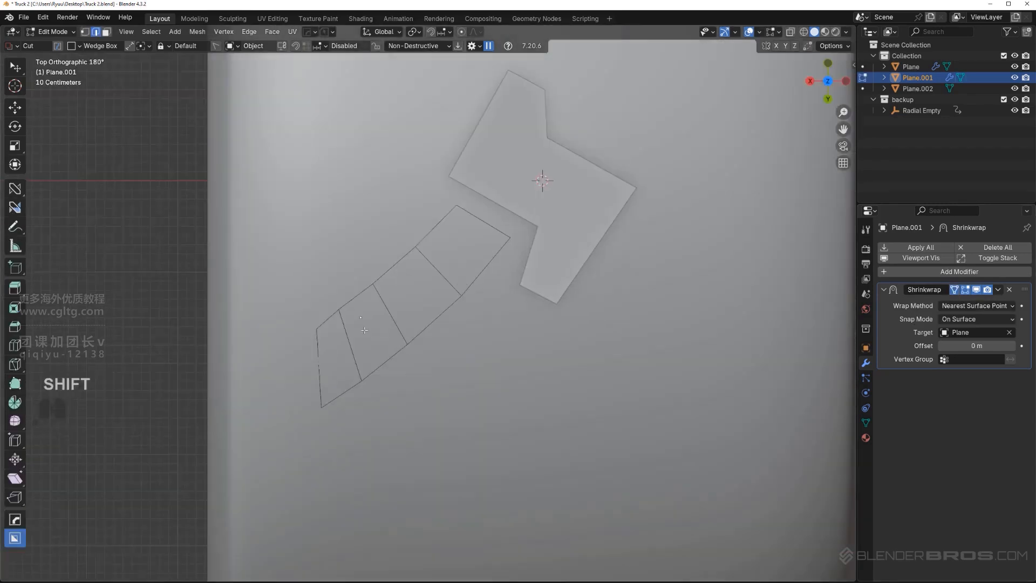
shift+middle_drag(364, 335, 405, 340)
click(366, 377)
key(g)
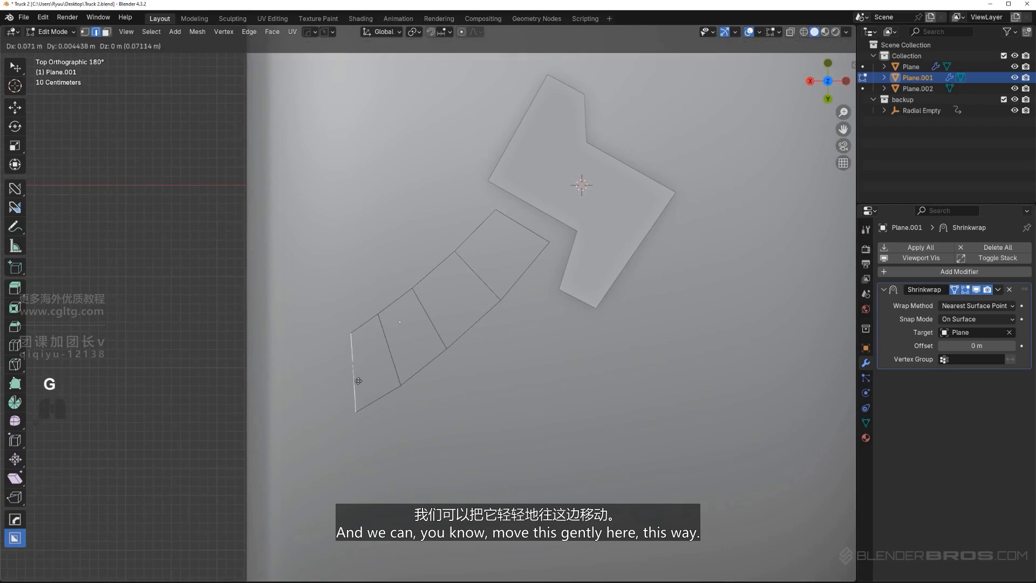
click(338, 386)
click(392, 362)
key(g)
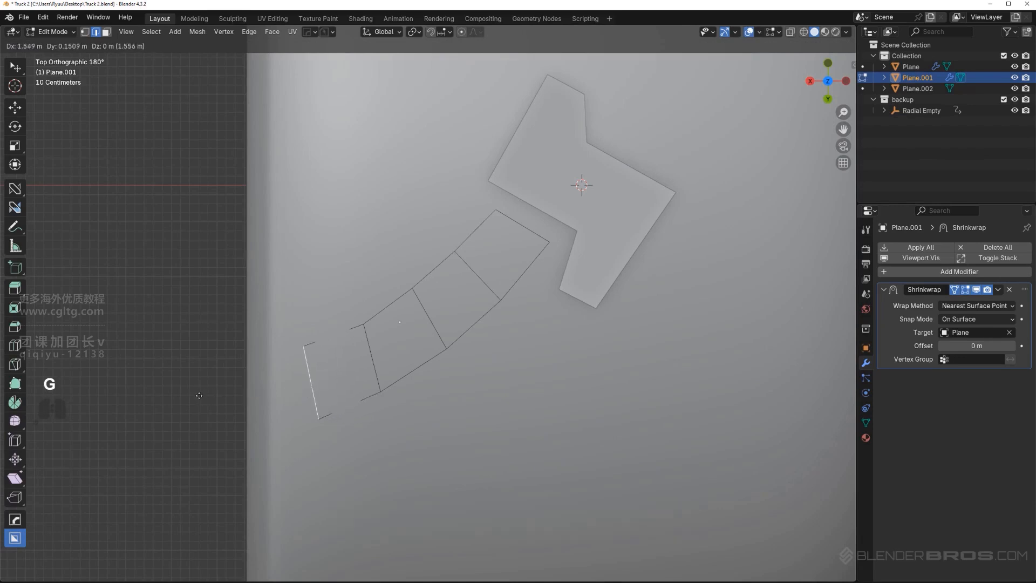
click(168, 396)
key(g)
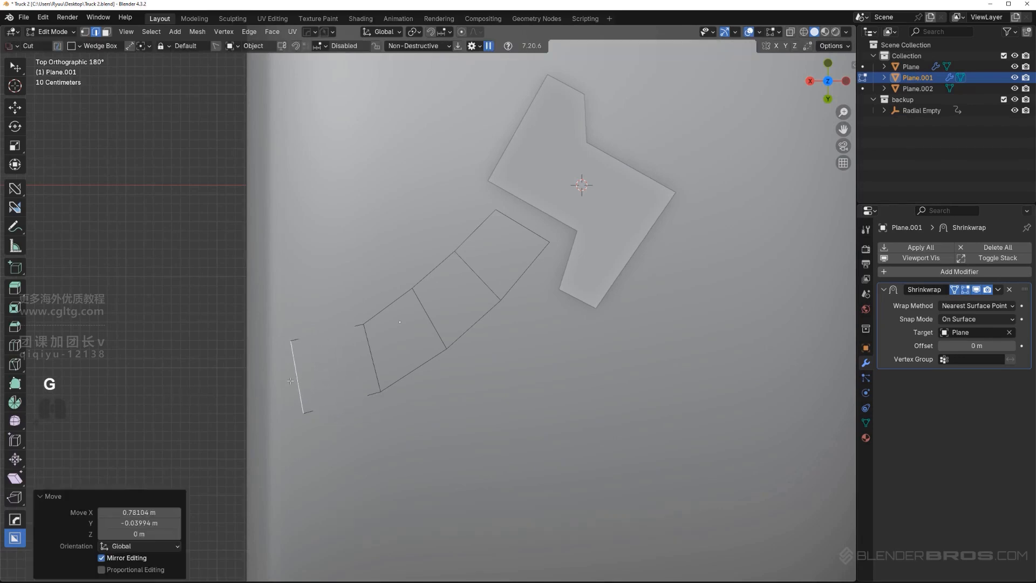
click(280, 411)
Shift the three inner cross edges of the strip to space its segments along a smoother curve
click(365, 353)
key(g)
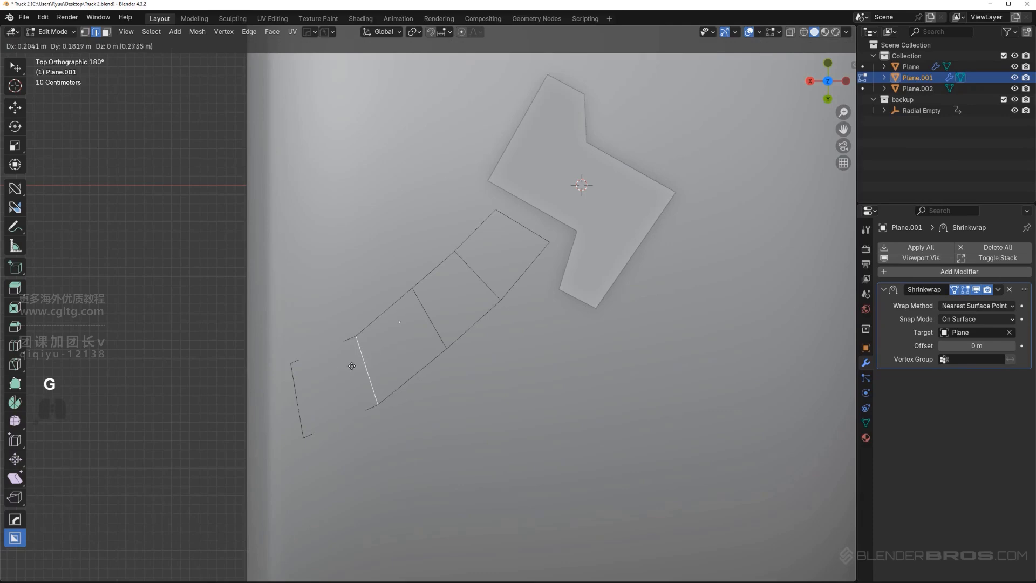
click(351, 366)
click(419, 321)
key(g)
click(406, 334)
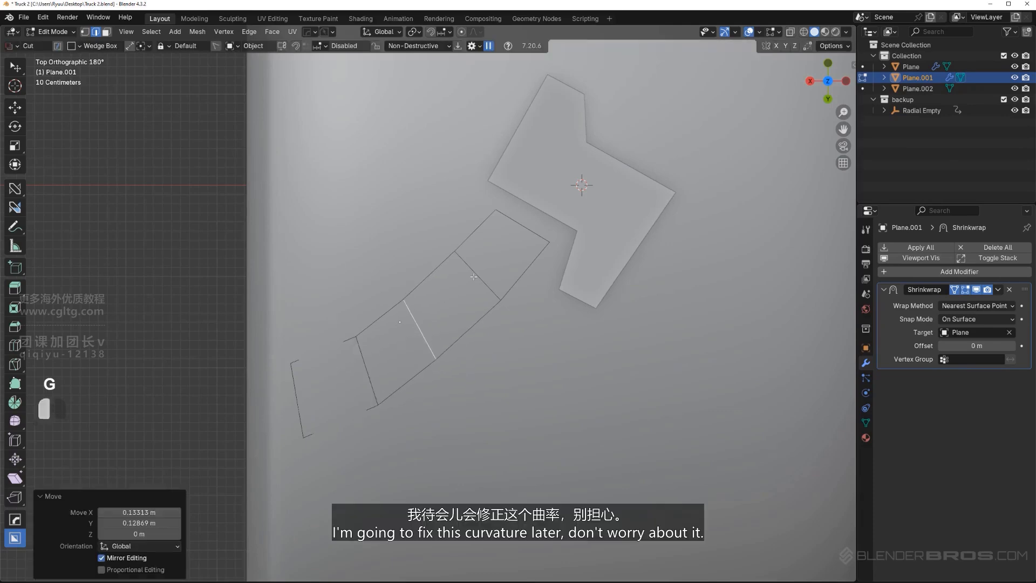
click(473, 276)
key(g)
click(471, 288)
click(416, 329)
key(g)
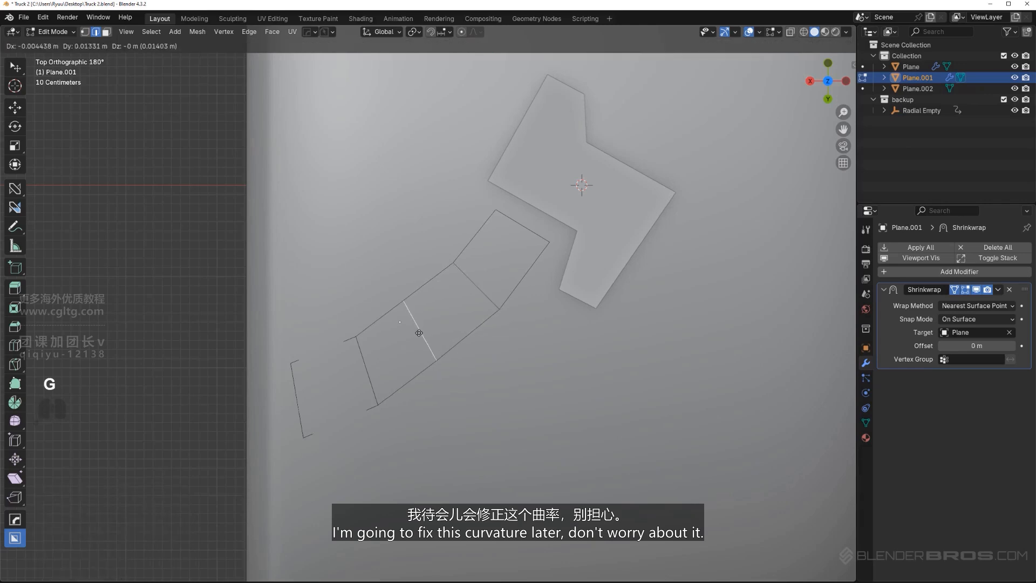
click(420, 335)
Move the strip's outermost edge farther out toward the tire's shoulder
click(297, 398)
key(g)
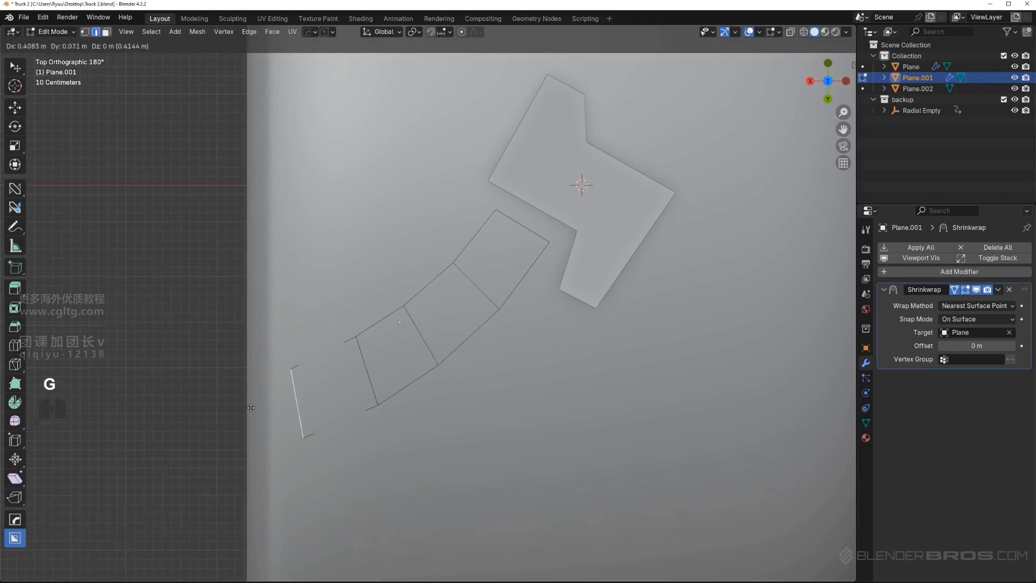
click(210, 402)
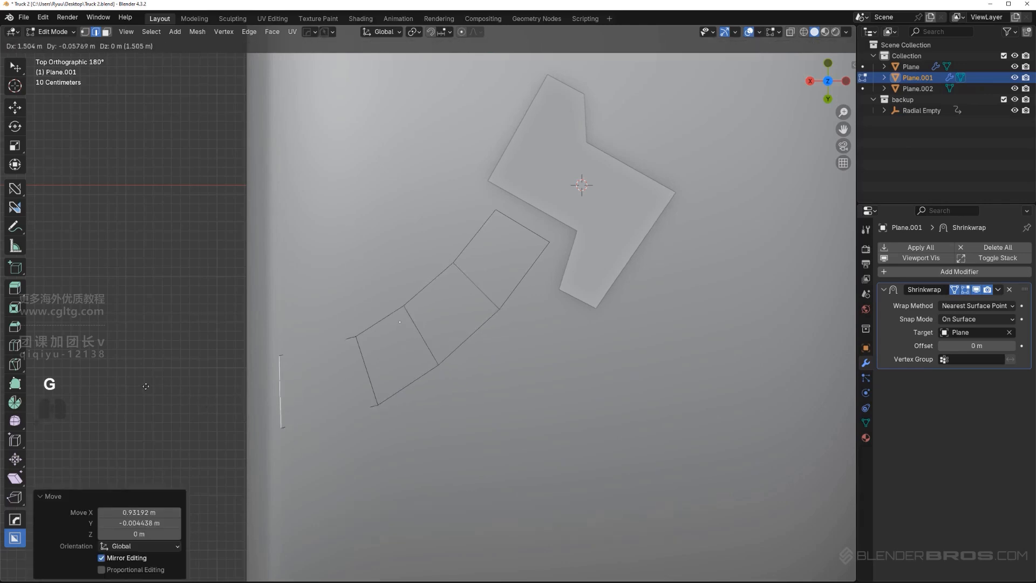
click(94, 394)
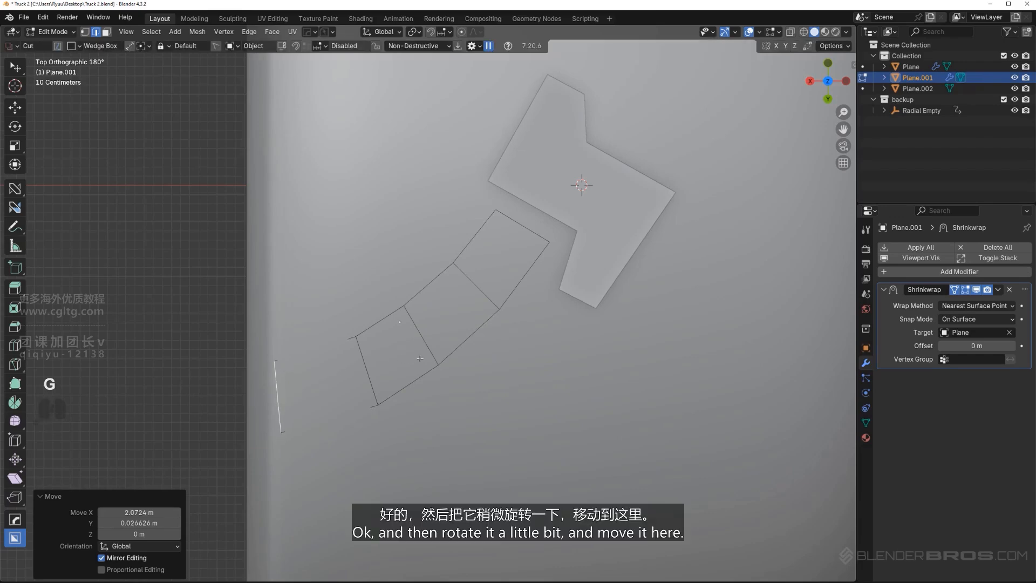
Rotate the second-outermost cross edge slightly, move it outward, nudge the edge beside it, and leave mesh editing
key(r)
click(431, 412)
key(g)
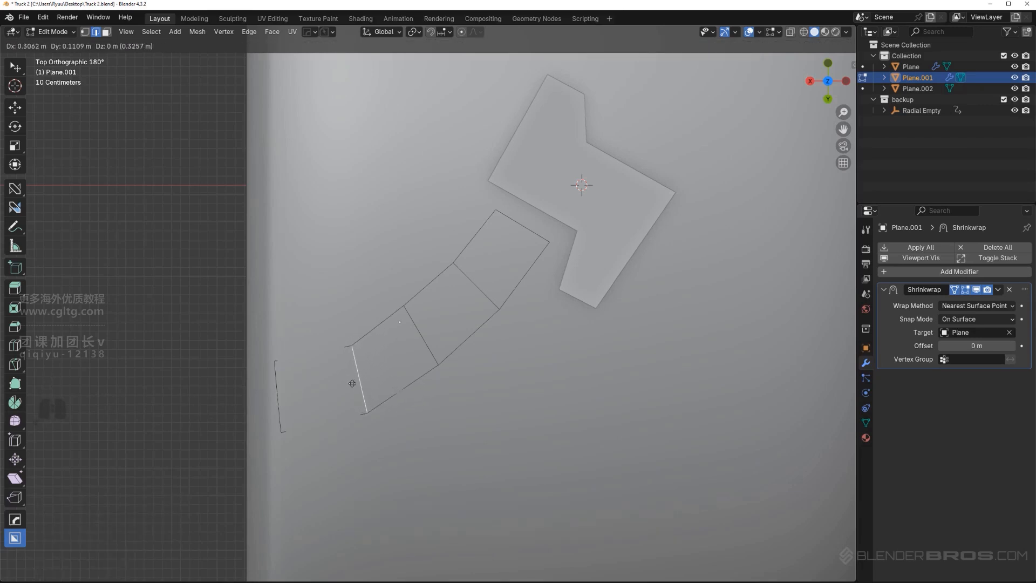
click(350, 380)
click(421, 330)
key(g)
click(422, 330)
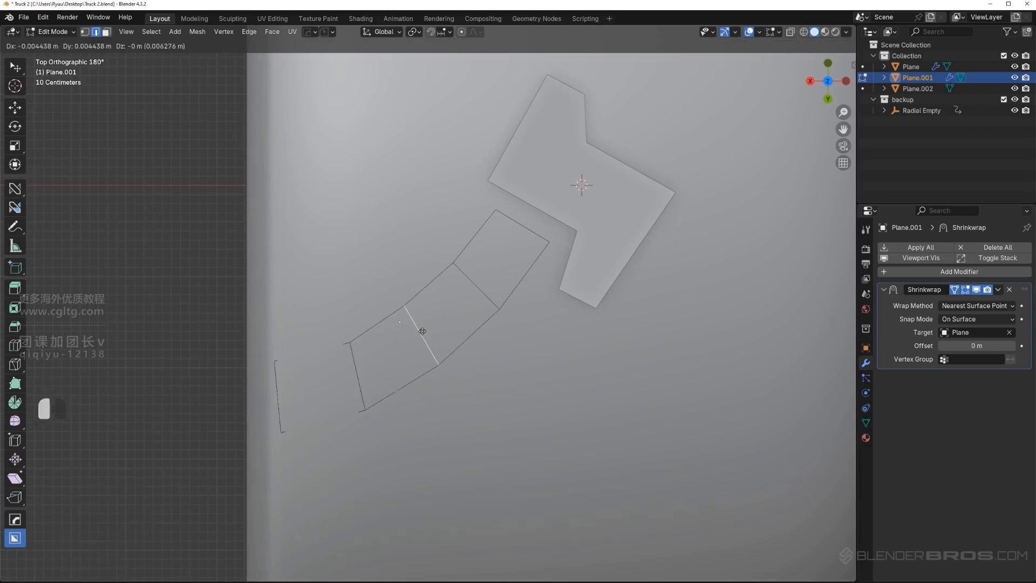
key(Tab)
scroll(406, 280, down, 5)
scroll(410, 312, up, 5)
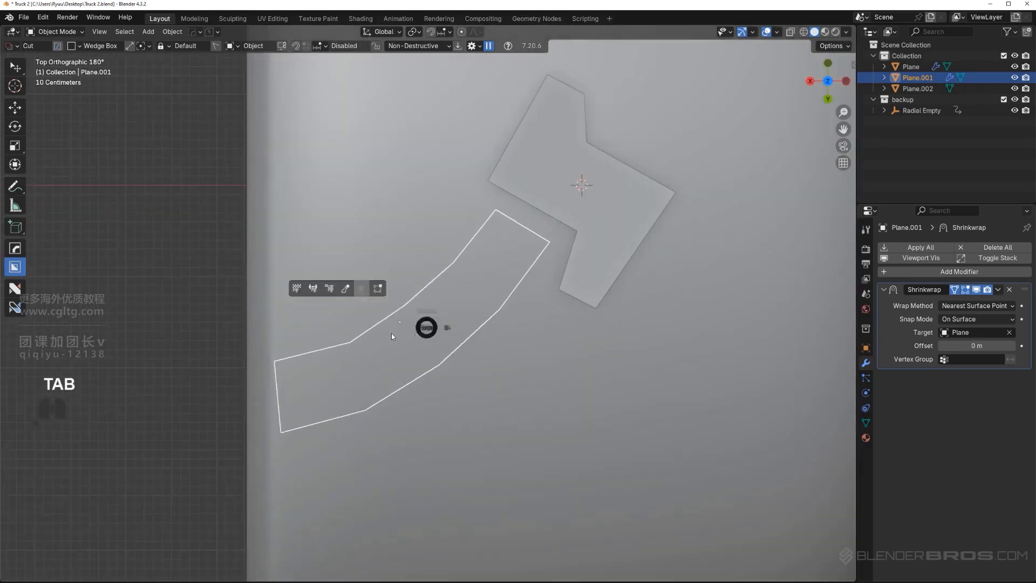
Scale the two vertices at the strip's inner end to 0.831 and shift them slightly
key(Tab)
shift+middle_drag(507, 351, 505, 373)
click(523, 270)
shift+click(550, 285)
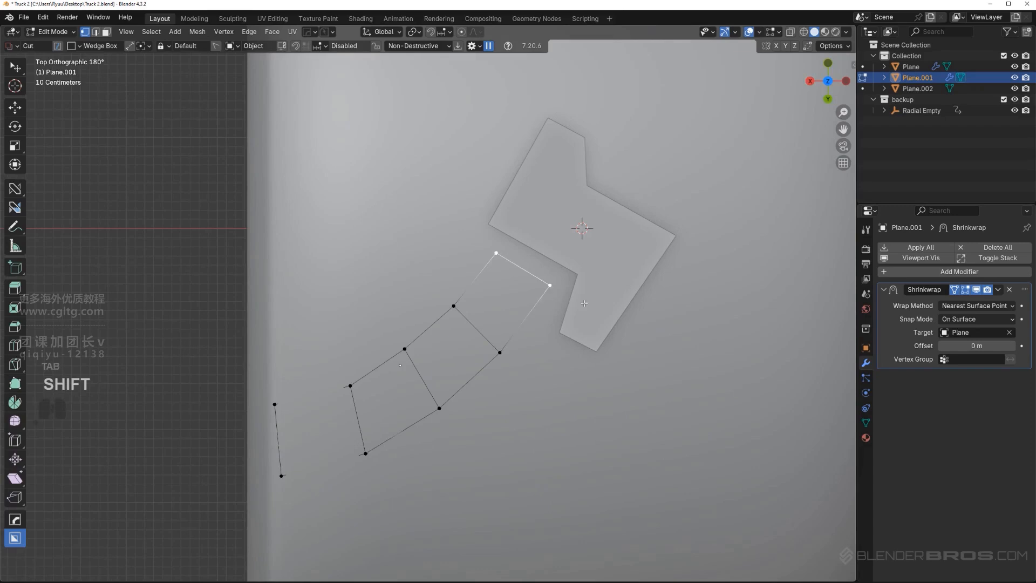
key(s)
click(659, 308)
key(g)
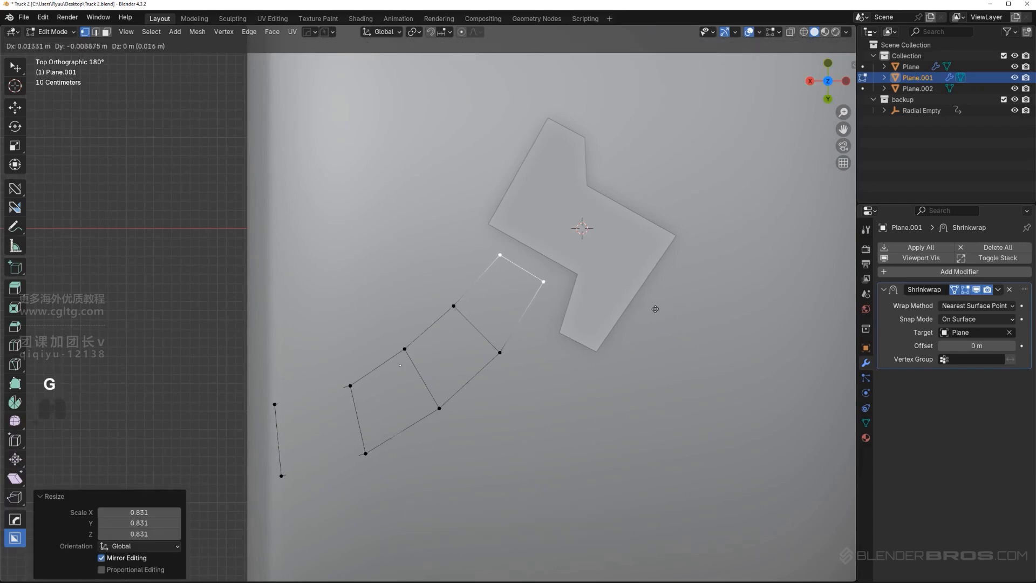
click(653, 308)
Scale down slightly the vertex pair next to the strip's inner end
click(498, 353)
shift+click(453, 307)
key(s)
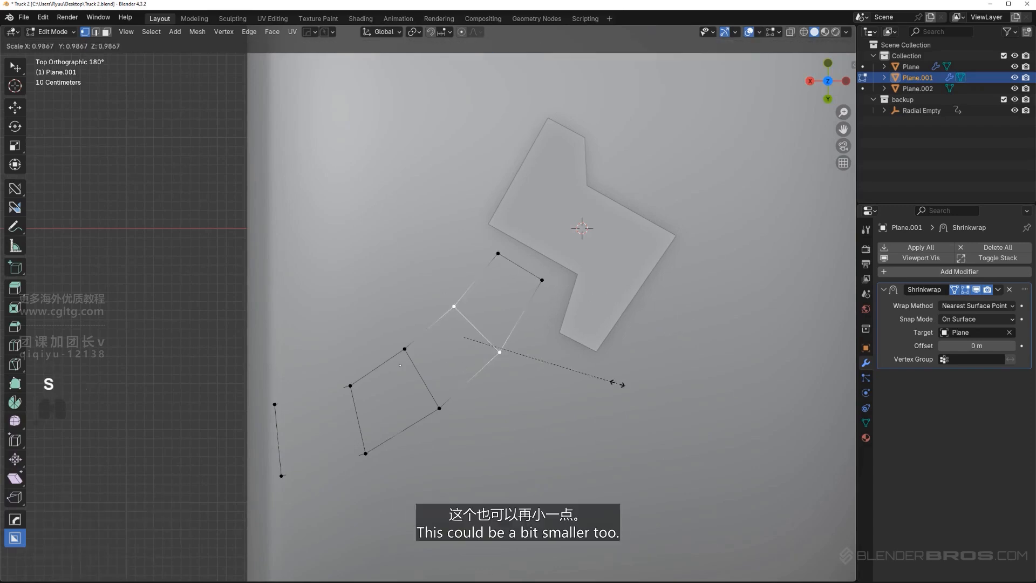
click(614, 383)
scroll(400, 350, down, 1)
Widen the strip slightly by scaling up the middle vertex pair and the second-outermost pair
click(408, 340)
shift+click(437, 390)
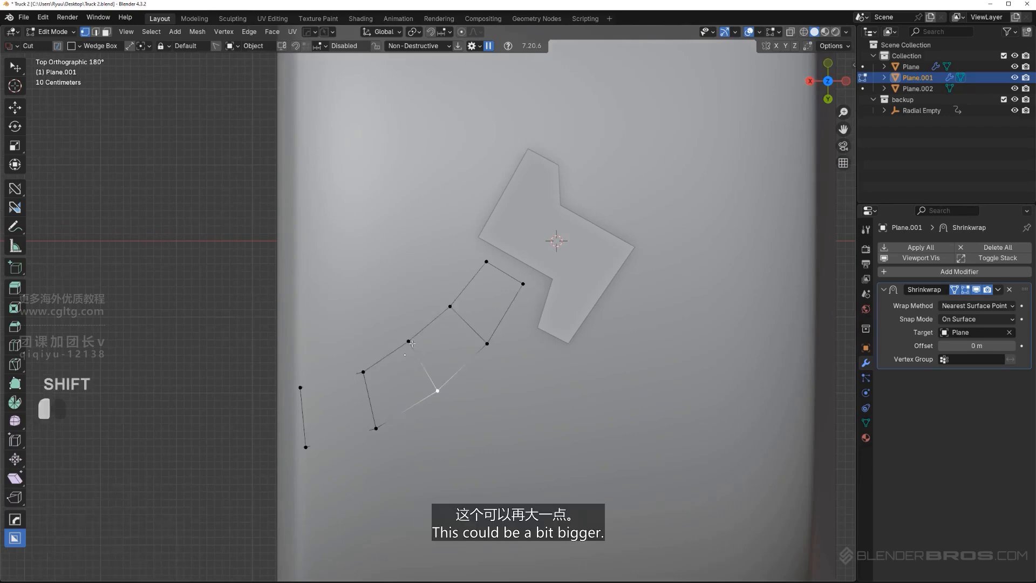
key(s)
click(525, 441)
click(363, 372)
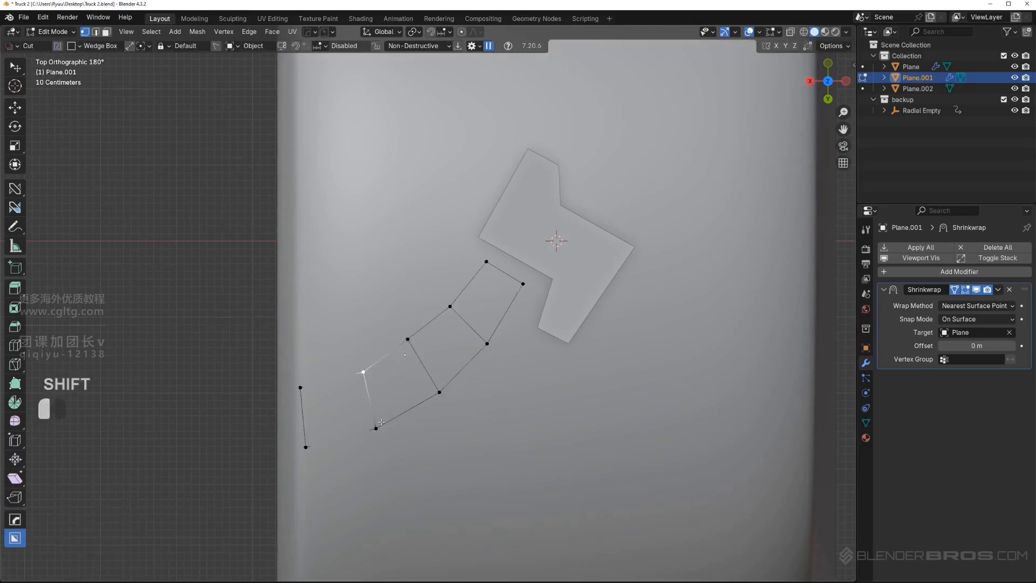
shift+click(376, 428)
key(s)
click(484, 482)
Scale the strip's outermost vertex pair to 1.308 and rotate it slightly
click(300, 387)
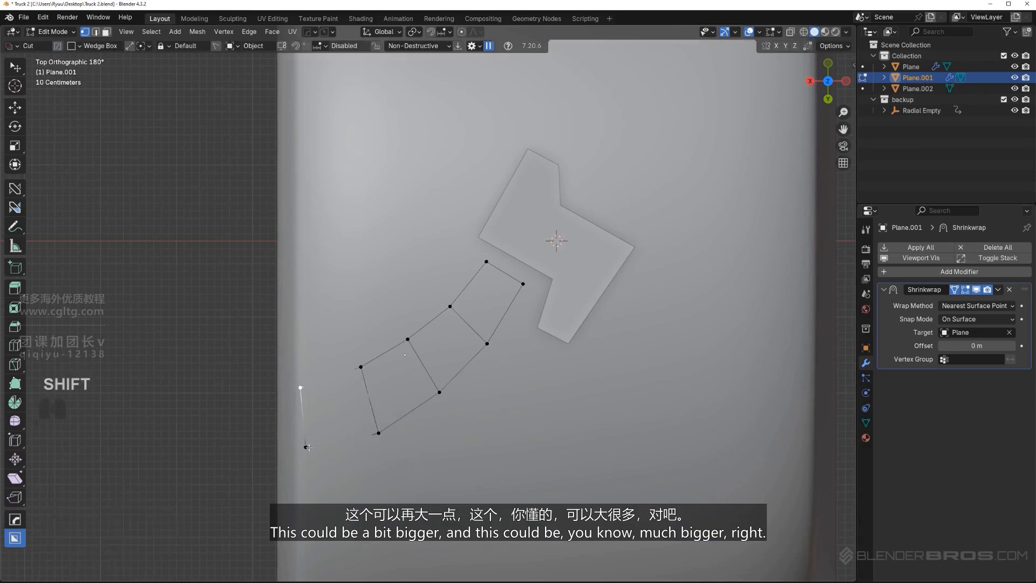
key(s)
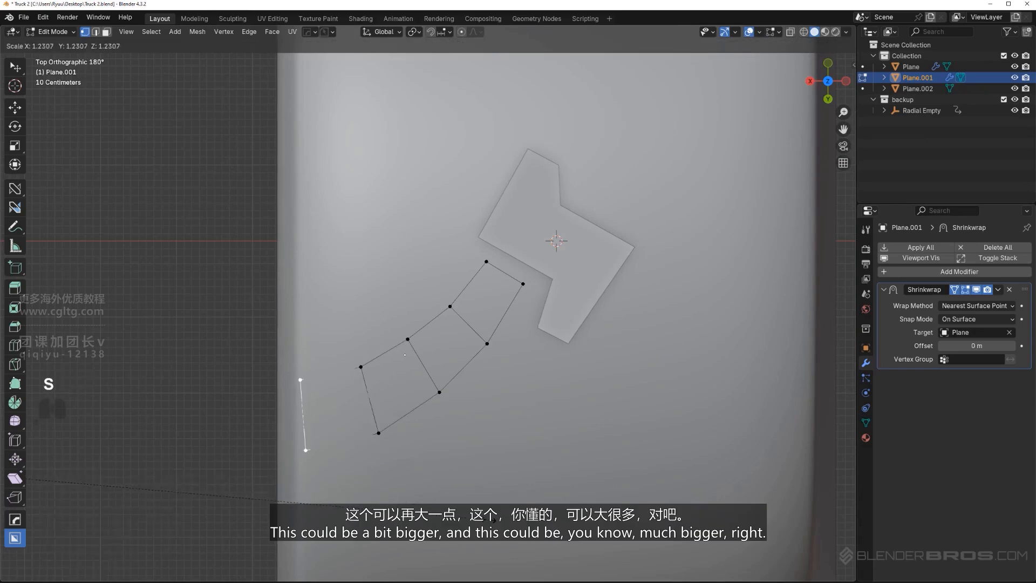
click(526, 527)
key(r)
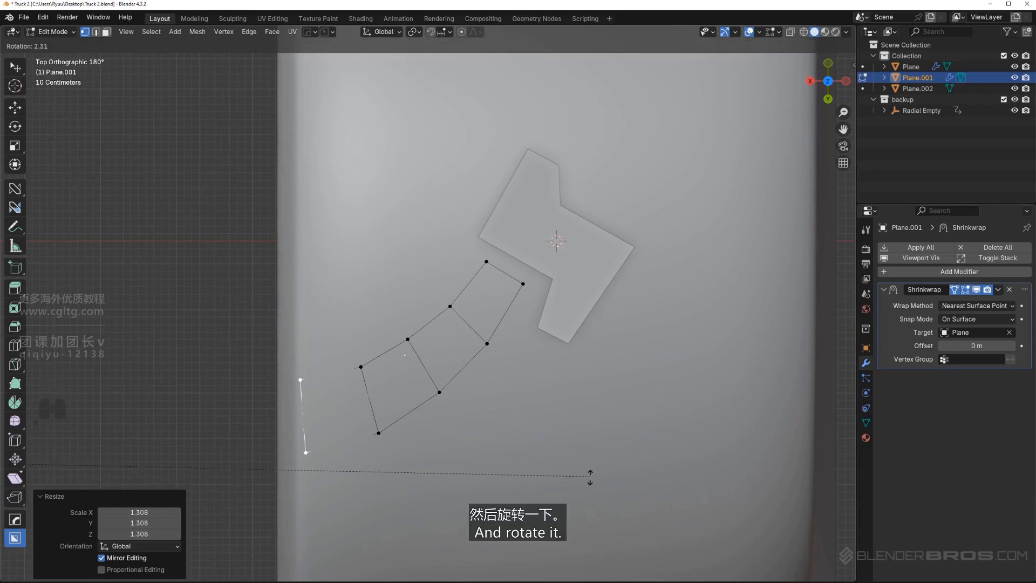
click(492, 546)
Rotate the strip's outermost edge by about another 5 degrees and leave mesh editing
key(Tab)
shift+middle_drag(429, 441, 476, 415)
scroll(477, 414, up, 4)
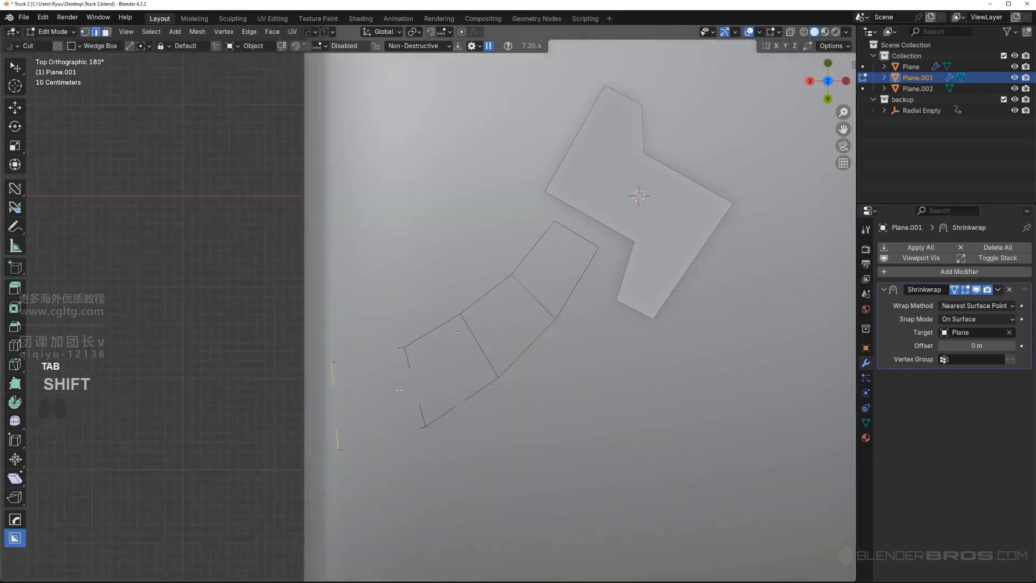
scroll(476, 414, down, 1)
key(r)
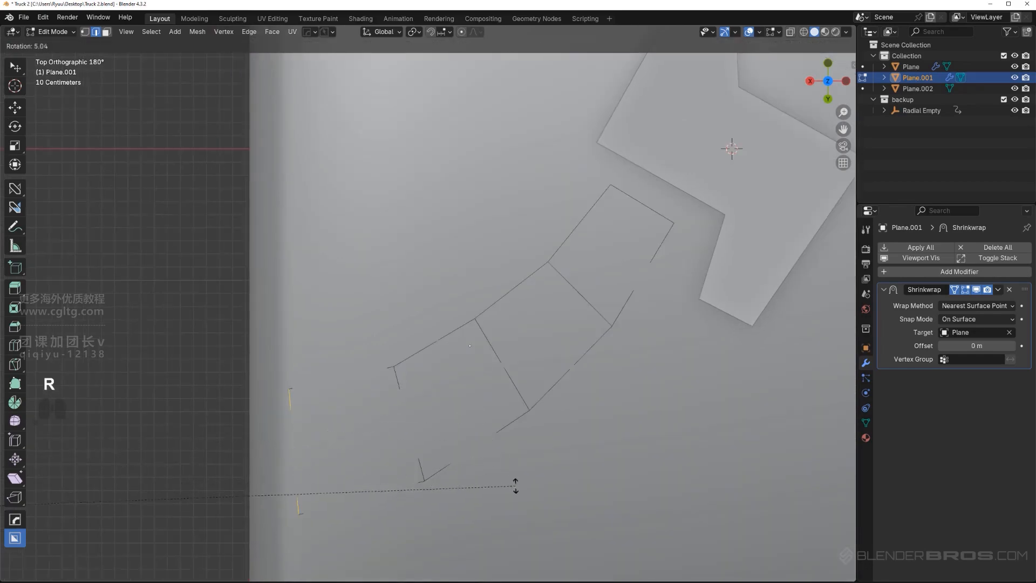
click(516, 486)
scroll(469, 377, down, 2)
key(Tab)
scroll(416, 377, down, 1)
scroll(463, 360, up, 4)
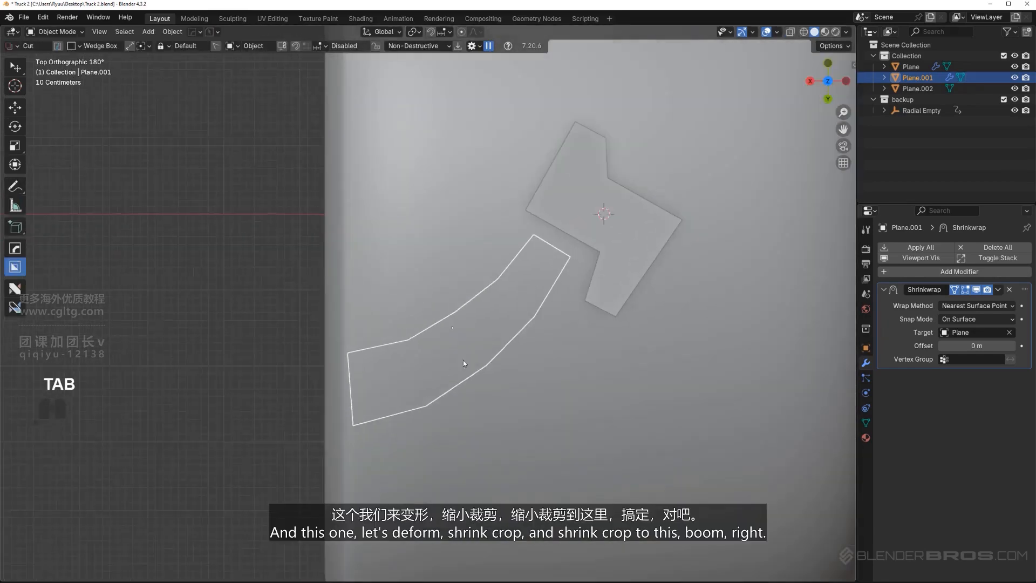
Add a Shrinkwrap modifier to the center tread piece Plane.002 with the tire mesh Plane as its target
key(ctrl+z)
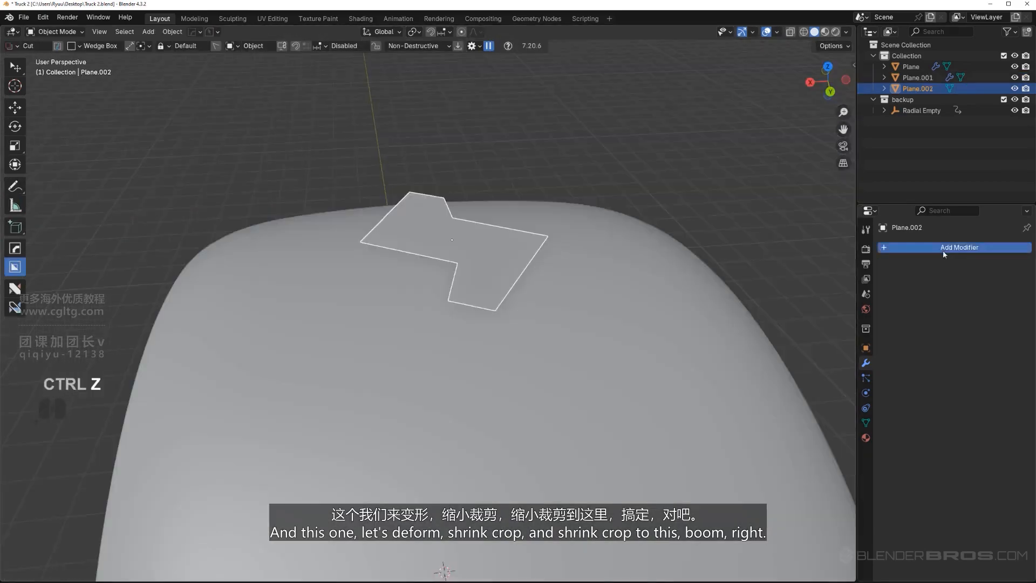
click(943, 248)
mouse_move(939, 252)
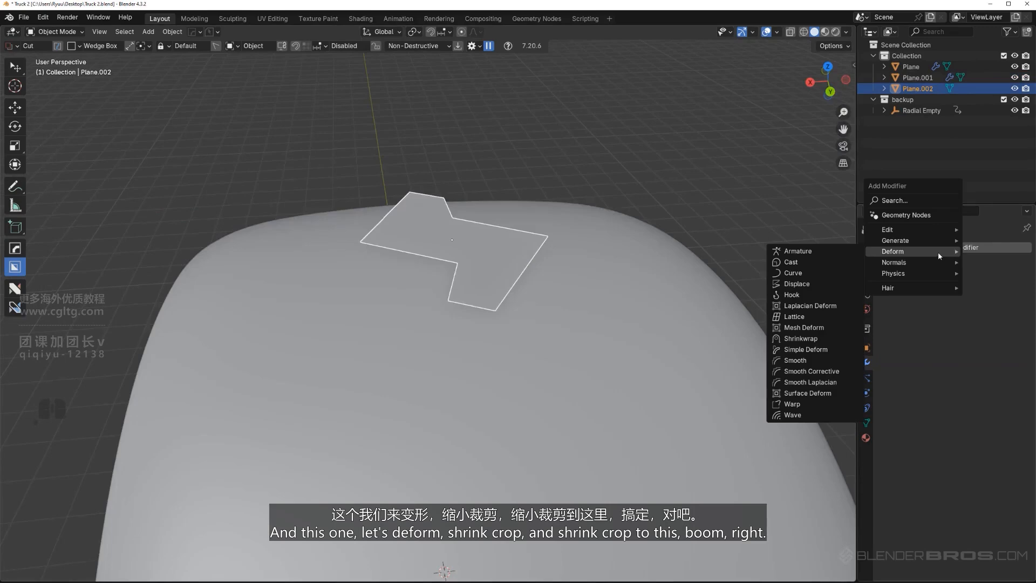
click(800, 338)
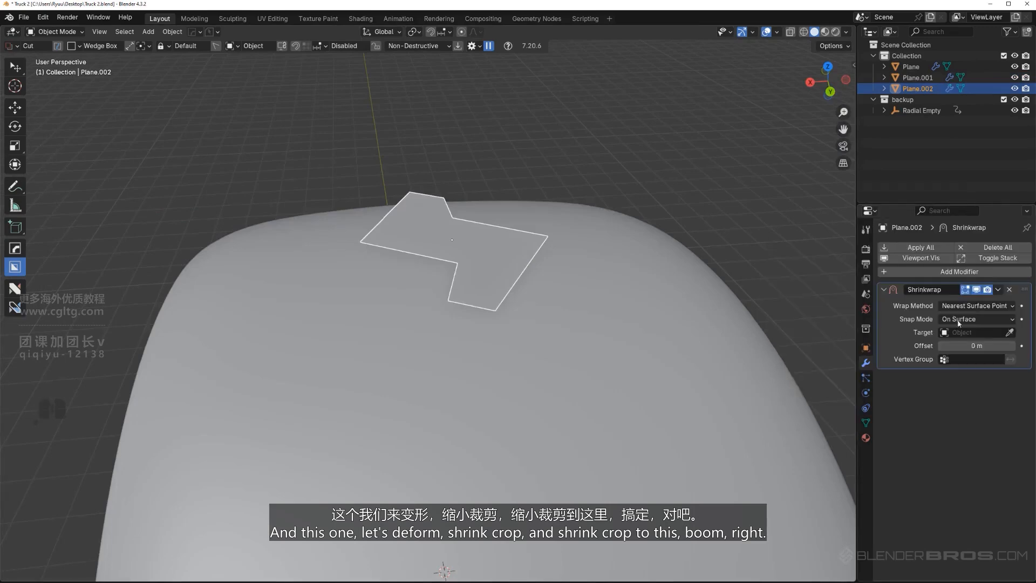
click(568, 330)
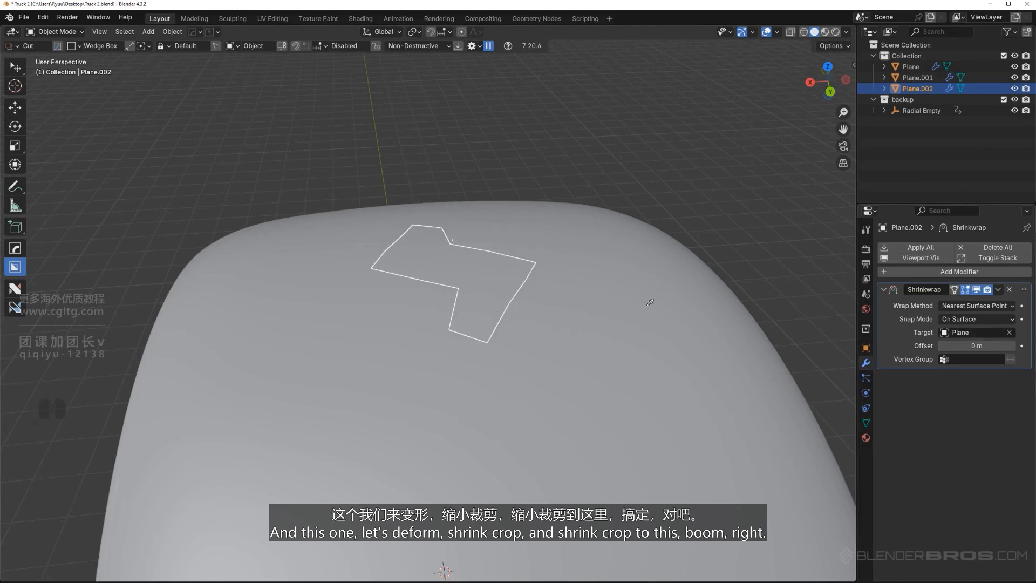
Select the tire mesh Plane and hide it
middle_drag(568, 330, 529, 328)
click(581, 310)
scroll(581, 310, down, 2)
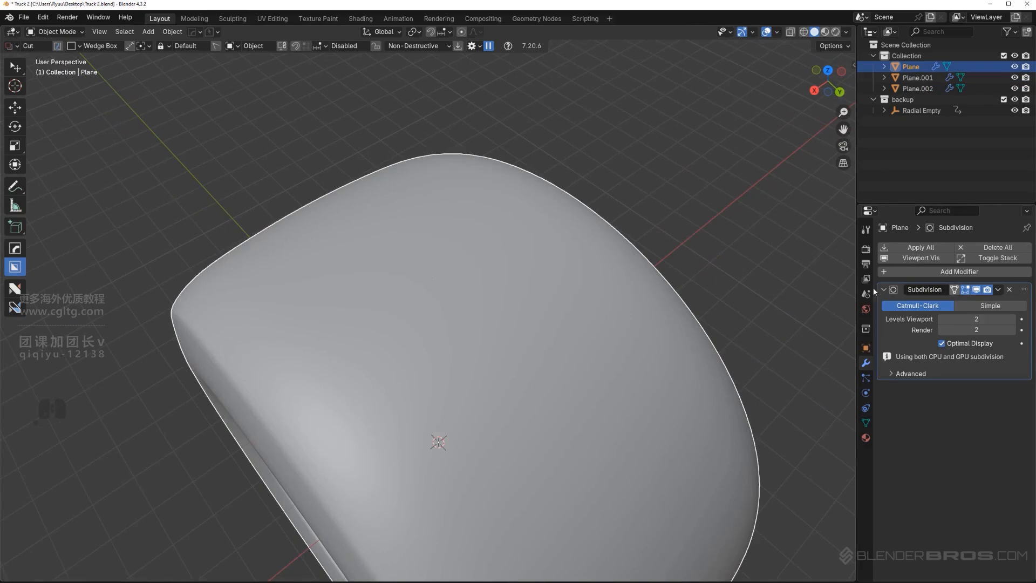
key(h)
Select Plane.001 and Plane.002 and apply their Shrinkwrap modifiers with Smart Apply
middle_drag(603, 311, 427, 325)
click(502, 282)
shift+click(501, 283)
key(q)
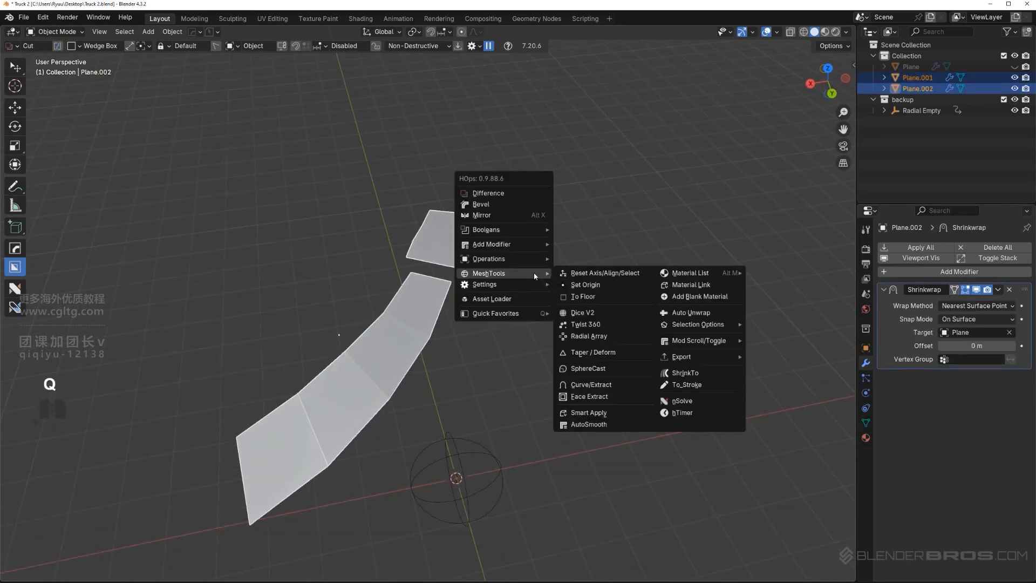
mouse_move(539, 259)
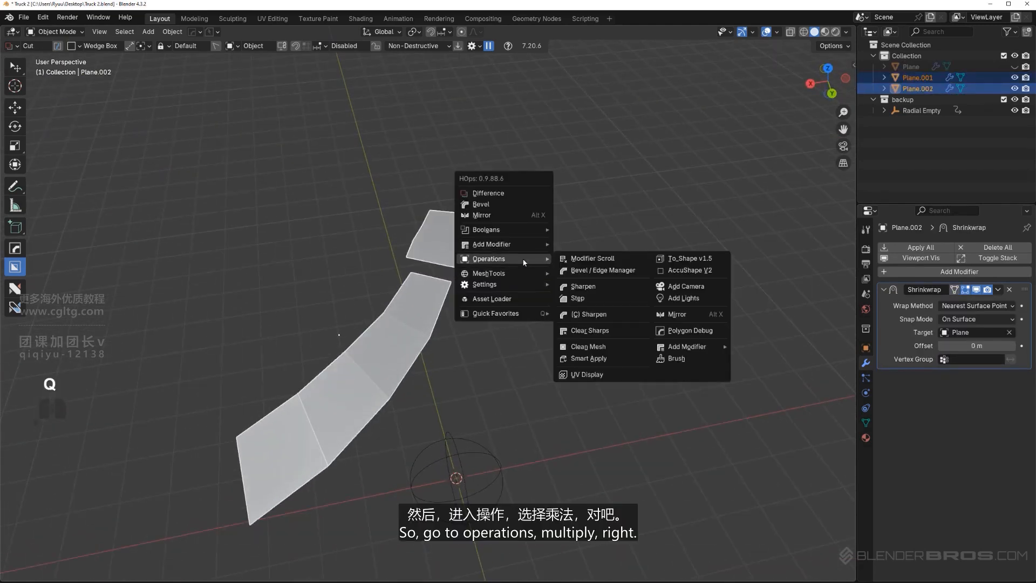
click(591, 358)
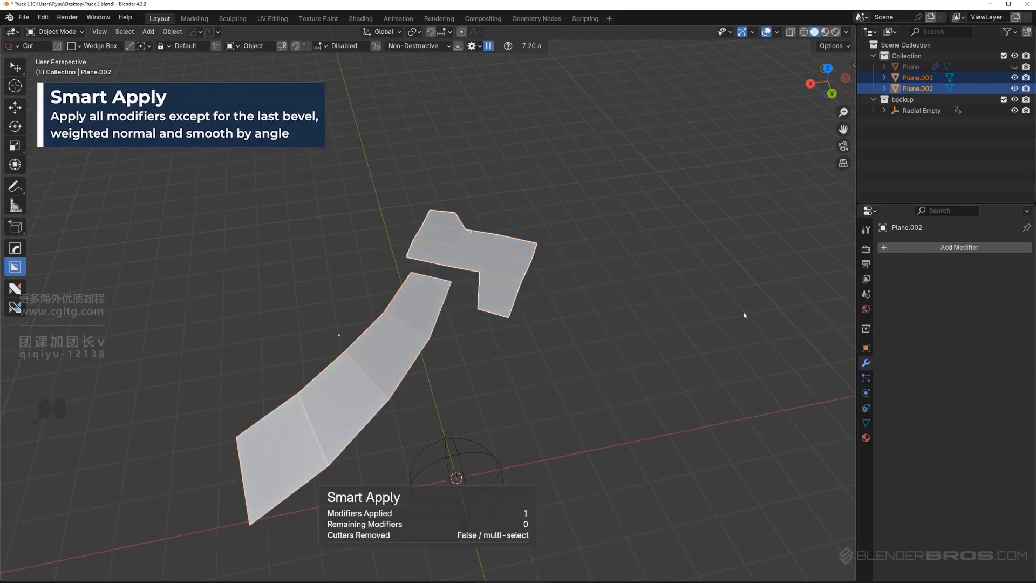
key(ctrl+z)
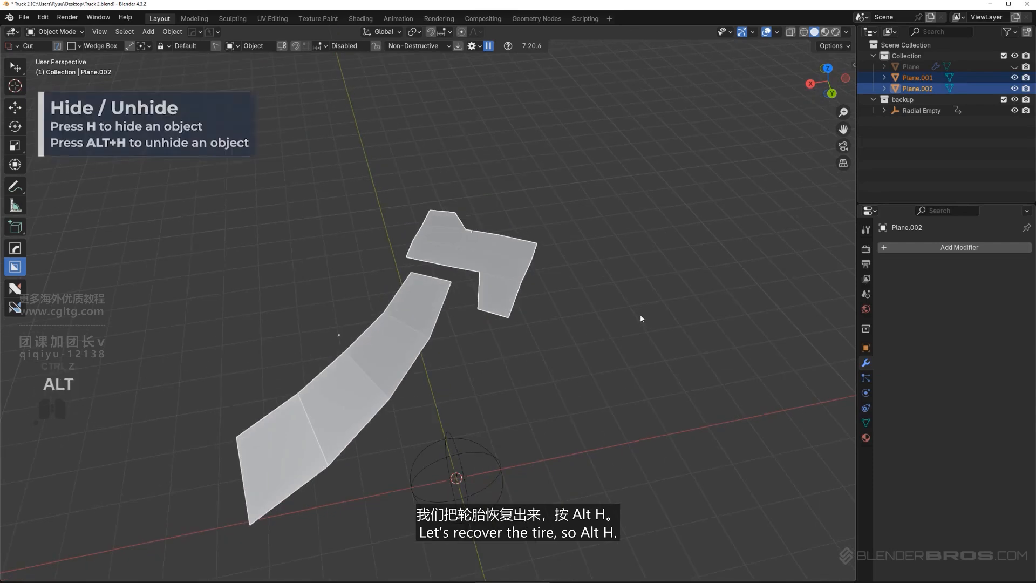
Unhide the tire mesh
key(alt+h)
scroll(640, 315, down, 2)
middle_drag(552, 332, 550, 303)
scroll(549, 304, up, 3)
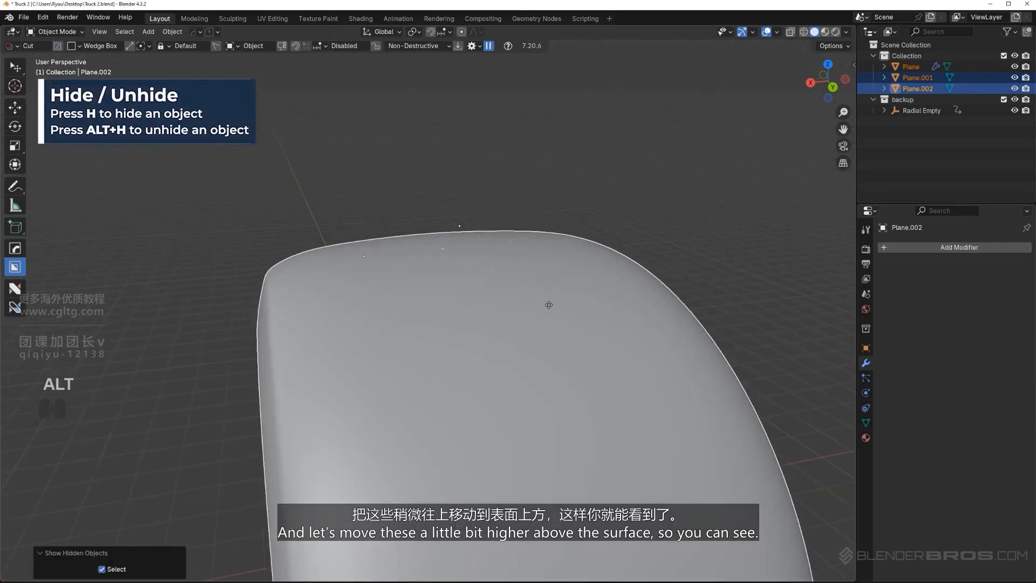
key(g)
key(z)
right_click(549, 290)
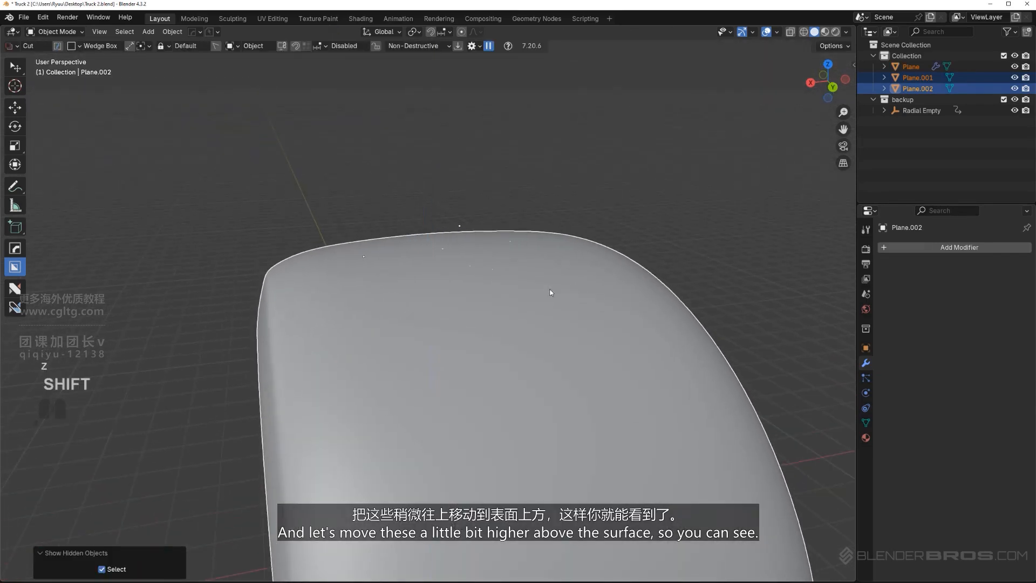
Deselect the tire mesh Plane, keeping the tread pieces Plane.001 and Plane.002 selected
shift+click(613, 294)
shift+click(613, 294)
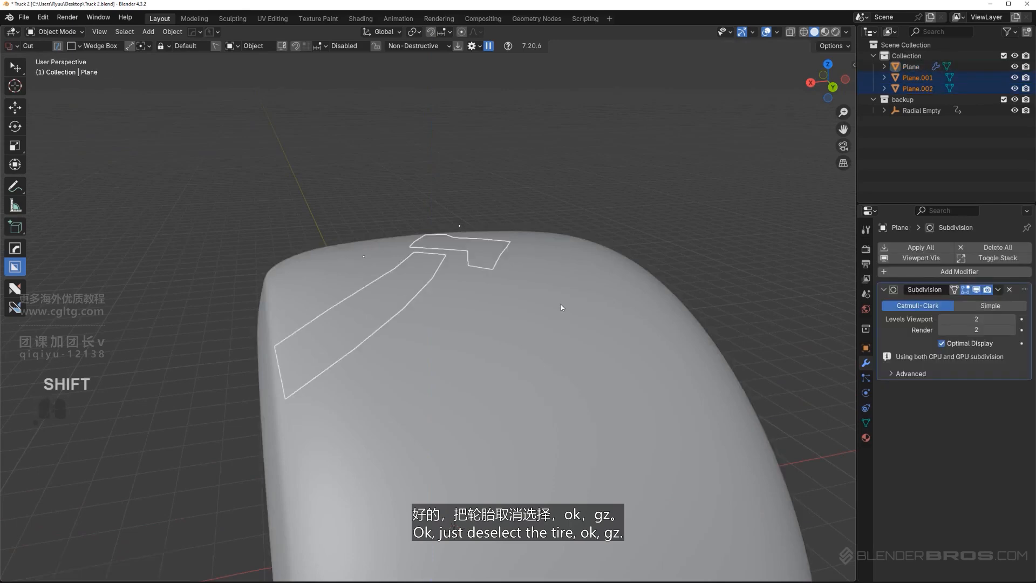
Raise the tread pieces Plane.001 and Plane.002 slightly along global Z above the tire surface
key(g)
key(z)
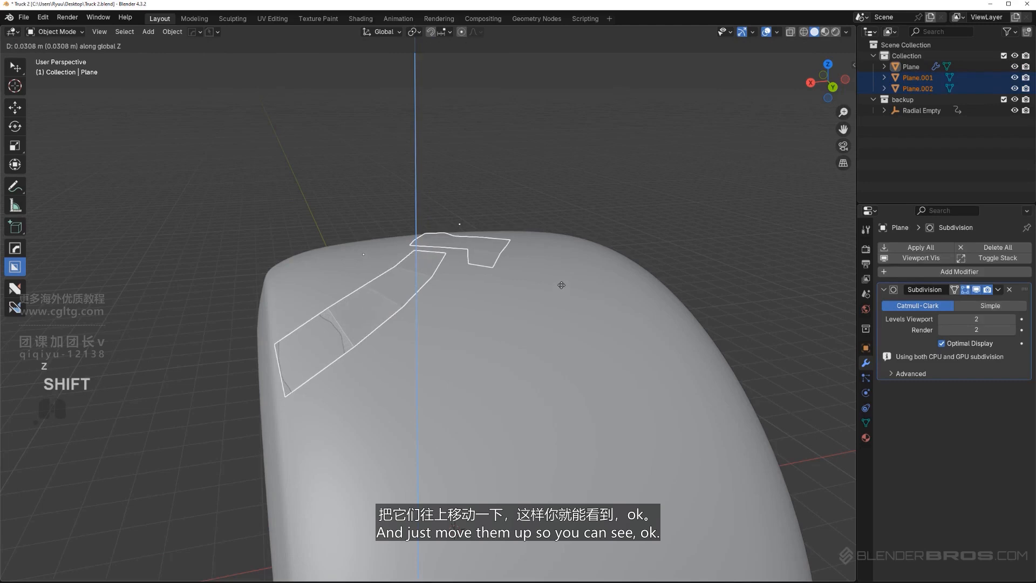
click(562, 280)
Try subdividing all faces of the tread piece Plane.001 and undo the subdivision
scroll(460, 313, up, 2)
middle_drag(461, 314, 479, 378)
key(Tab)
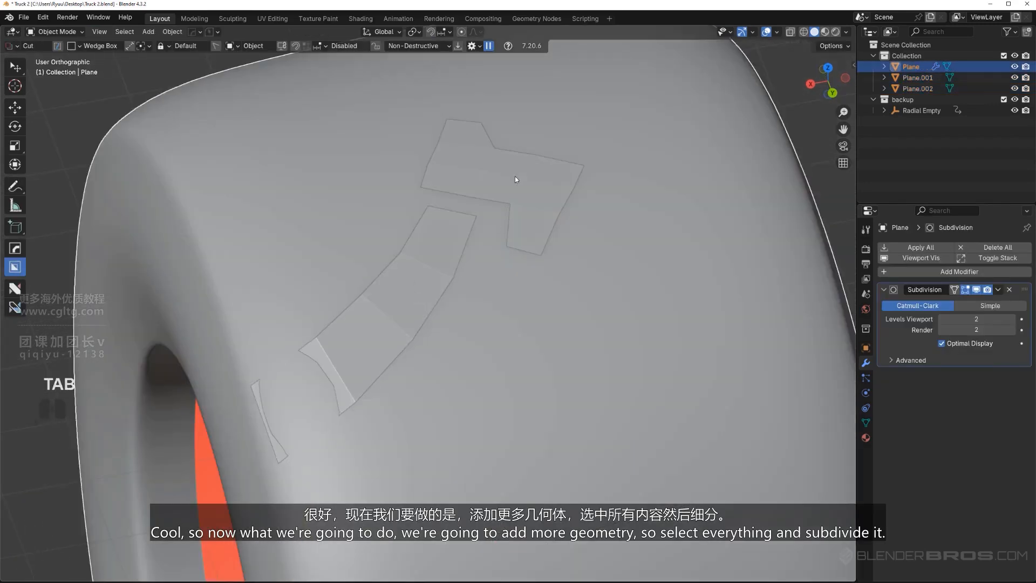
click(515, 177)
click(425, 283)
middle_drag(425, 283, 405, 292)
scroll(405, 292, up, 2)
scroll(405, 294, down, 1)
key(Tab)
shift+middle_drag(420, 339, 467, 343)
key(a)
right_click(435, 321)
click(399, 333)
key(ctrl+z)
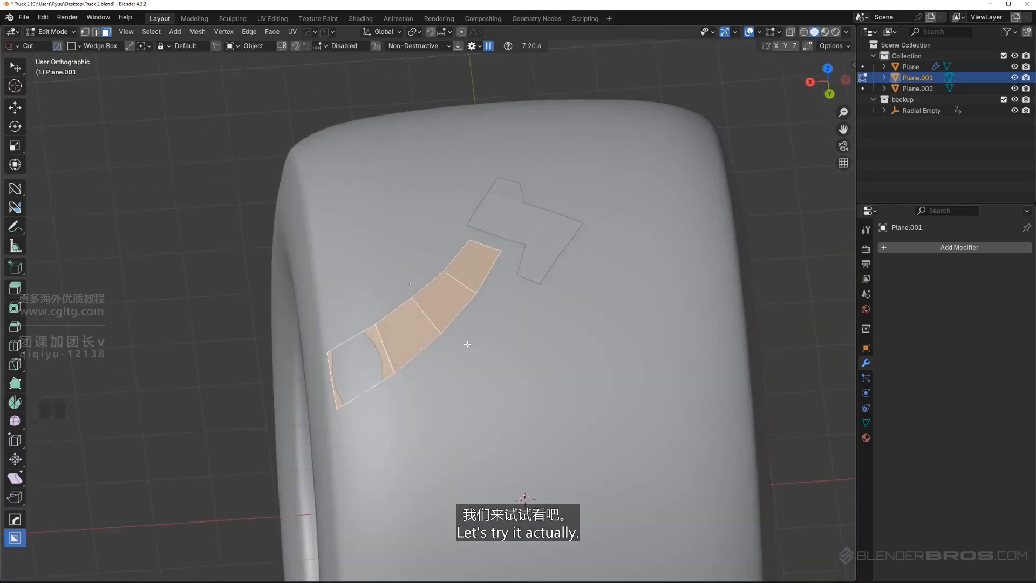
scroll(467, 344, up, 1)
key(Tab)
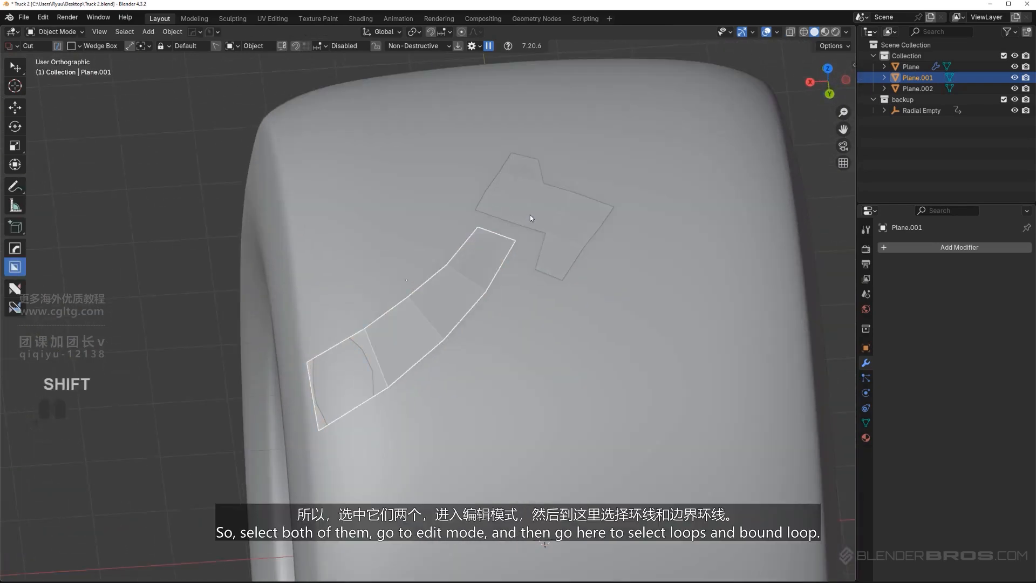
Assign Shift+` as the shortcut for Select Boundary Loop and select the boundary edges of both tread pieces, Plane.001 and Plane.002
shift+click(529, 217)
key(Tab)
scroll(413, 261, down, 2)
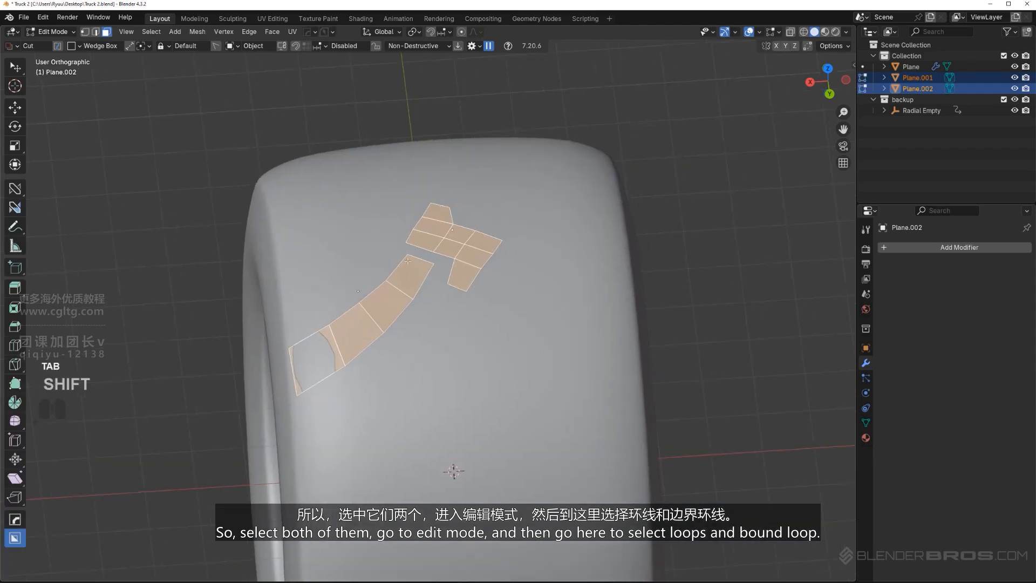
click(153, 33)
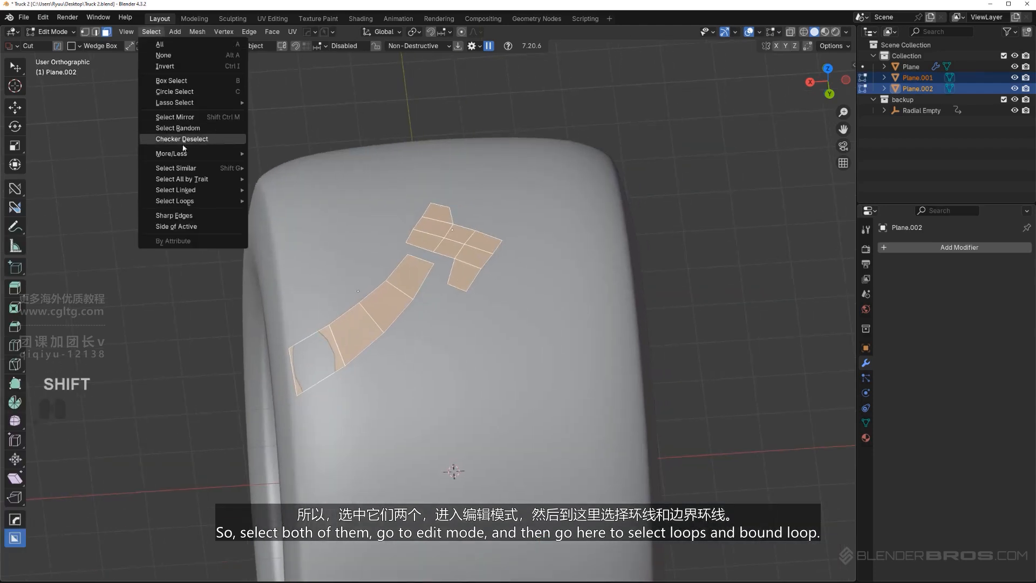
mouse_move(205, 201)
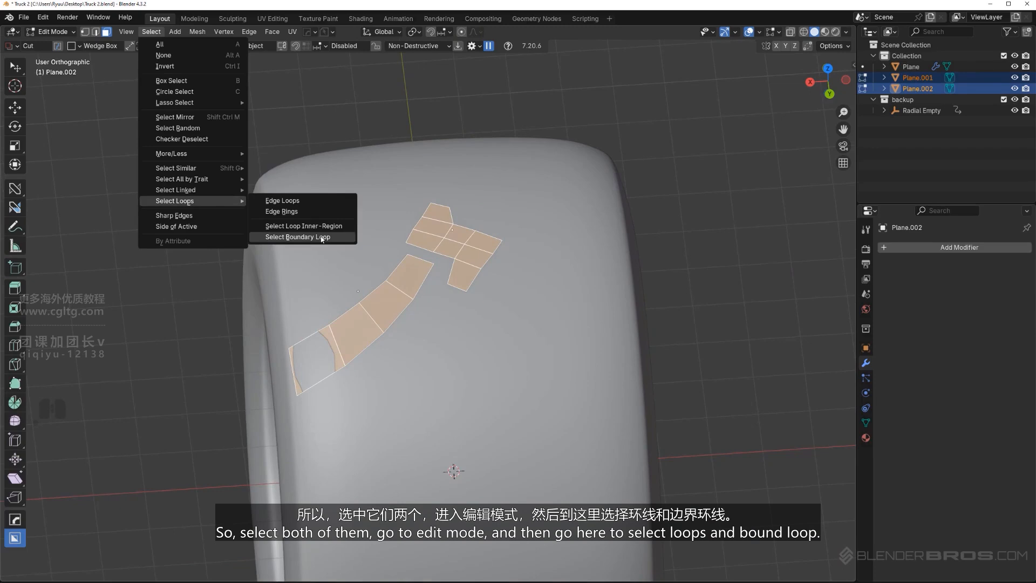
right_click(322, 239)
click(318, 253)
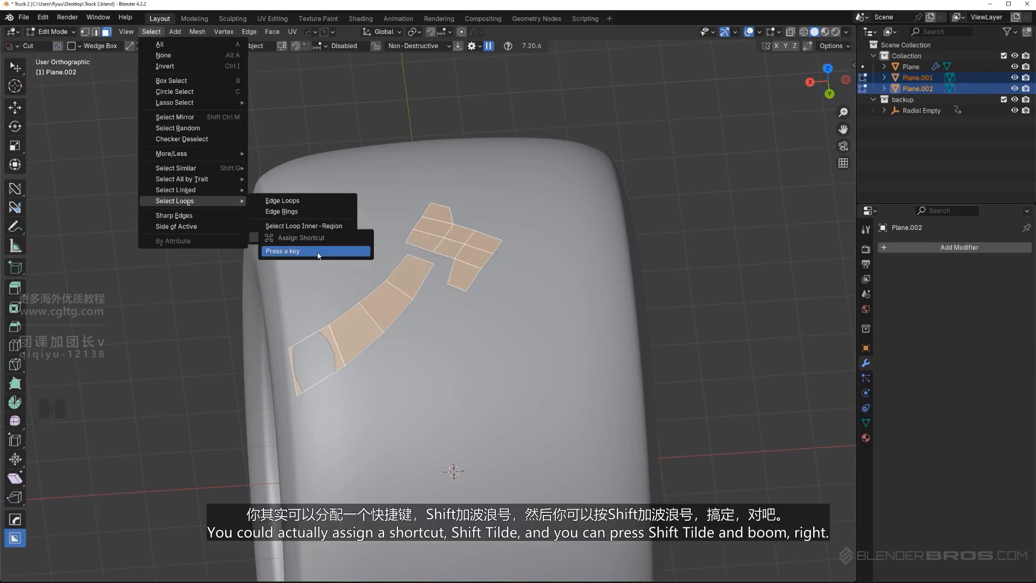
key(shift+grave)
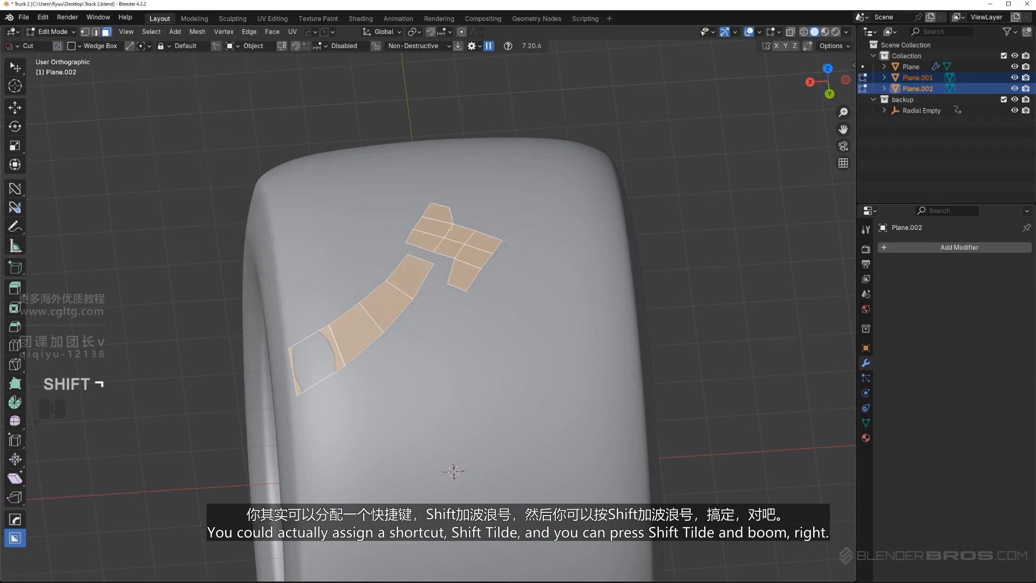
key(shift+grave)
Extrude the boundary edges of both tread pieces about 0.48 m down along global Z
middle_drag(478, 249, 503, 273)
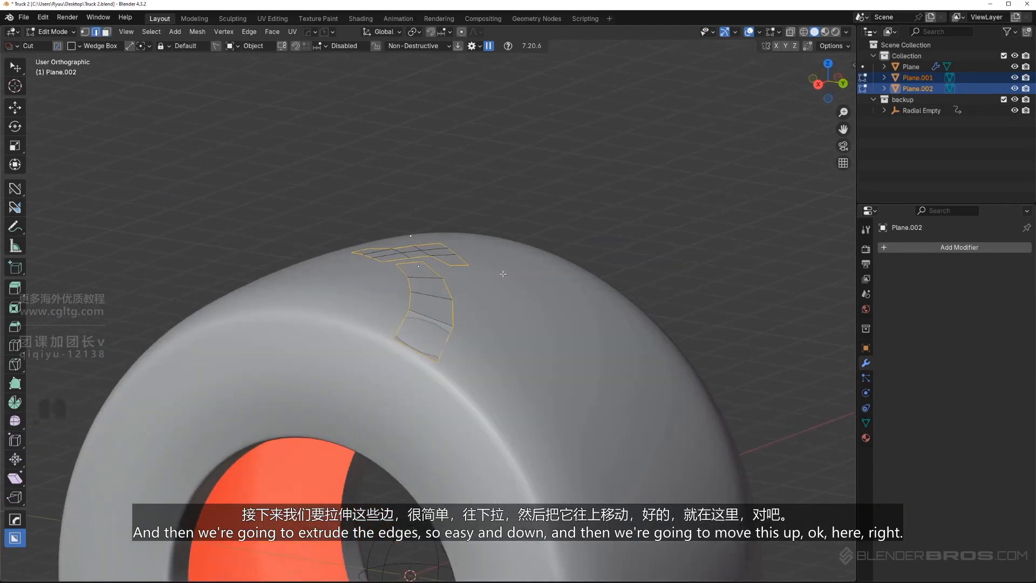
key(e)
key(z)
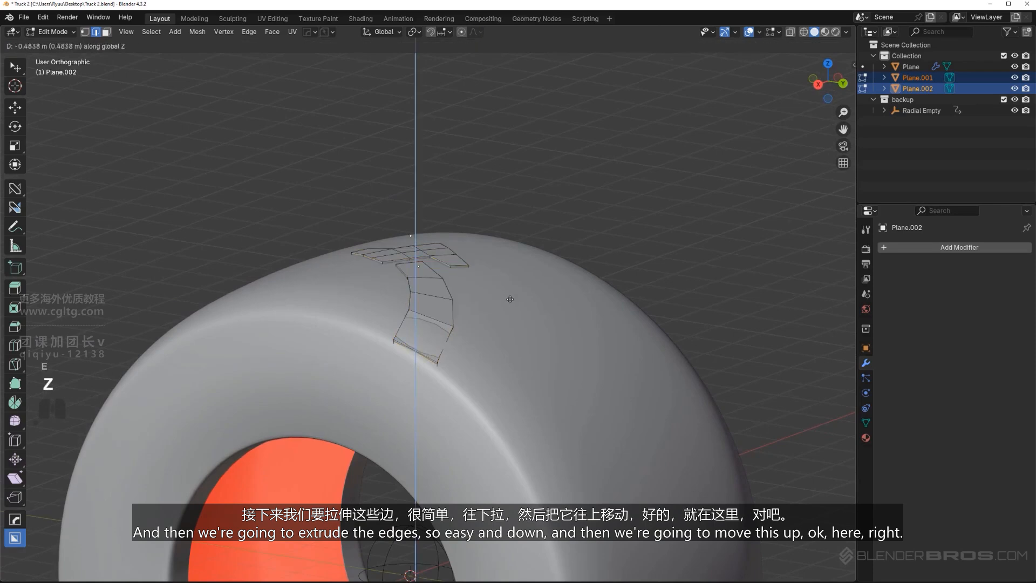
click(510, 298)
Move both extruded tread pieces up along global Z so the blocks stand out above the tire
key(Tab)
key(g)
key(z)
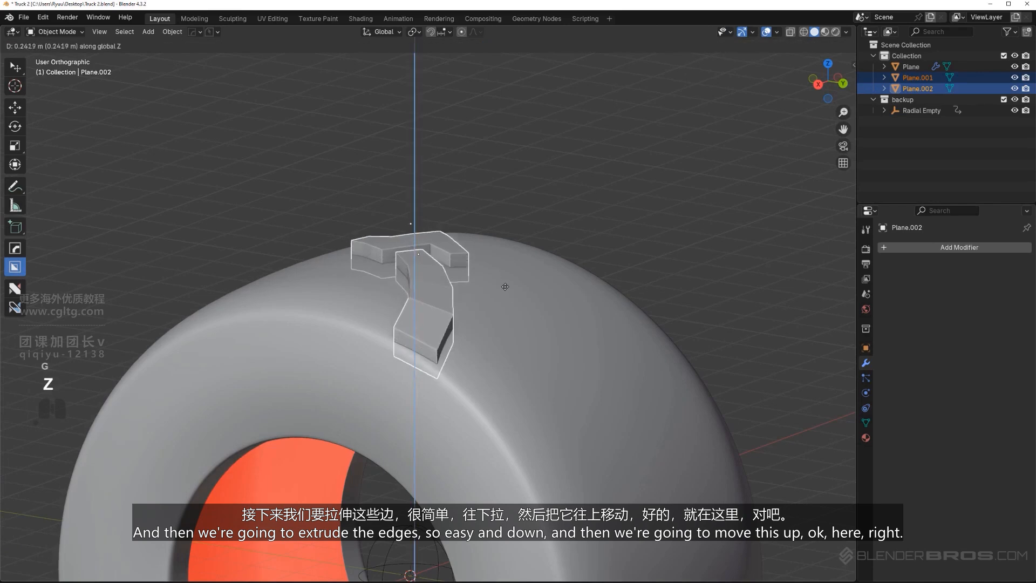
click(505, 267)
Lower the selected bottom edges of both tread blocks by about 0.193 m along global Z
key(Tab)
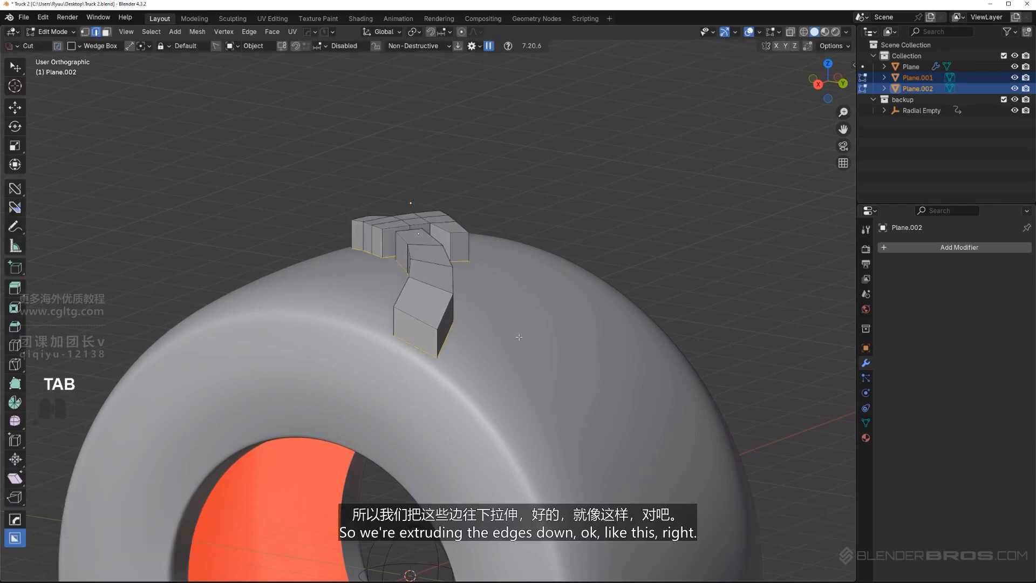
key(g)
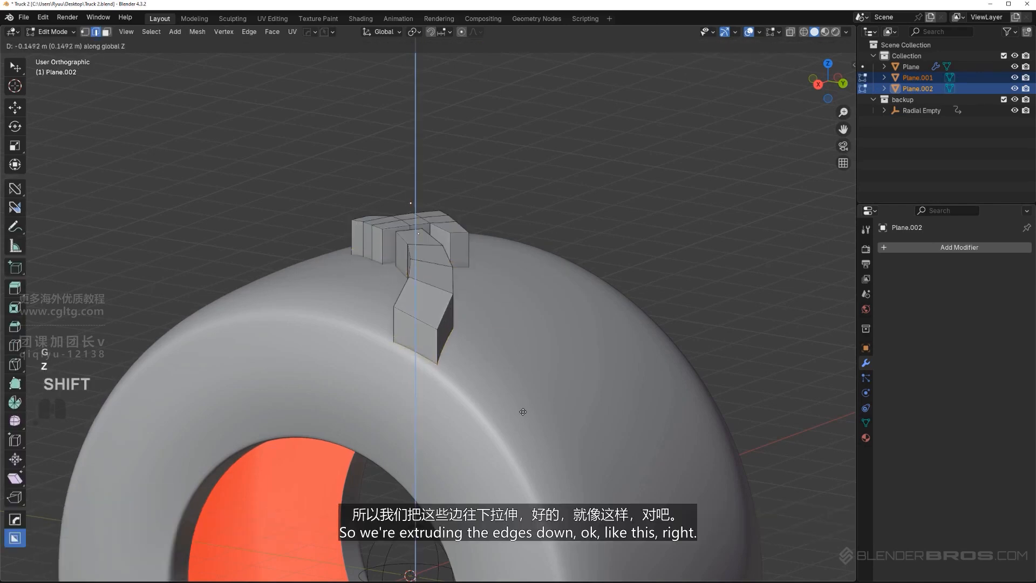
click(525, 433)
middle_drag(525, 433, 468, 232)
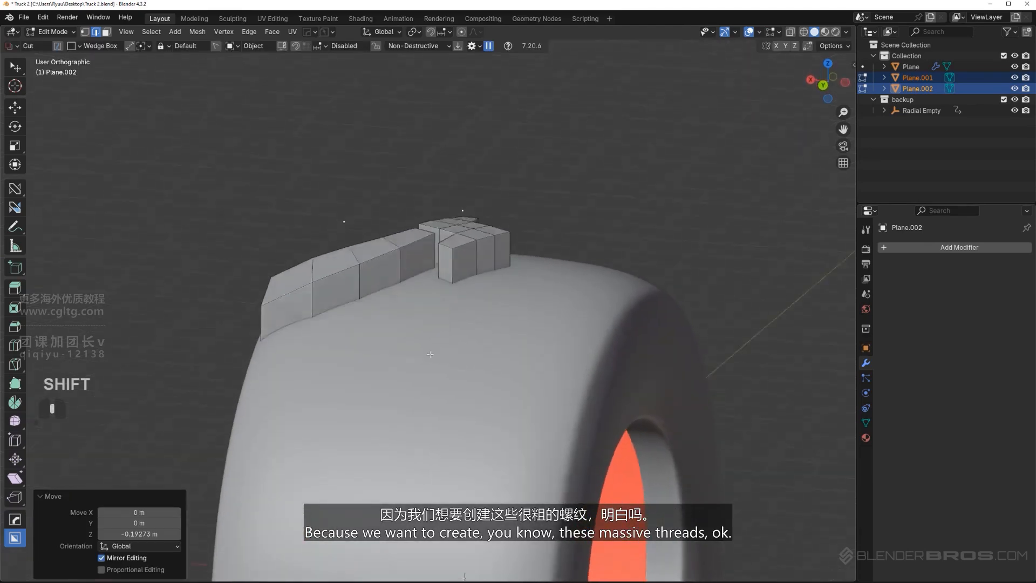
Move both tread blocks slightly down along global Z into the tire surface
key(Tab)
key(g)
key(z)
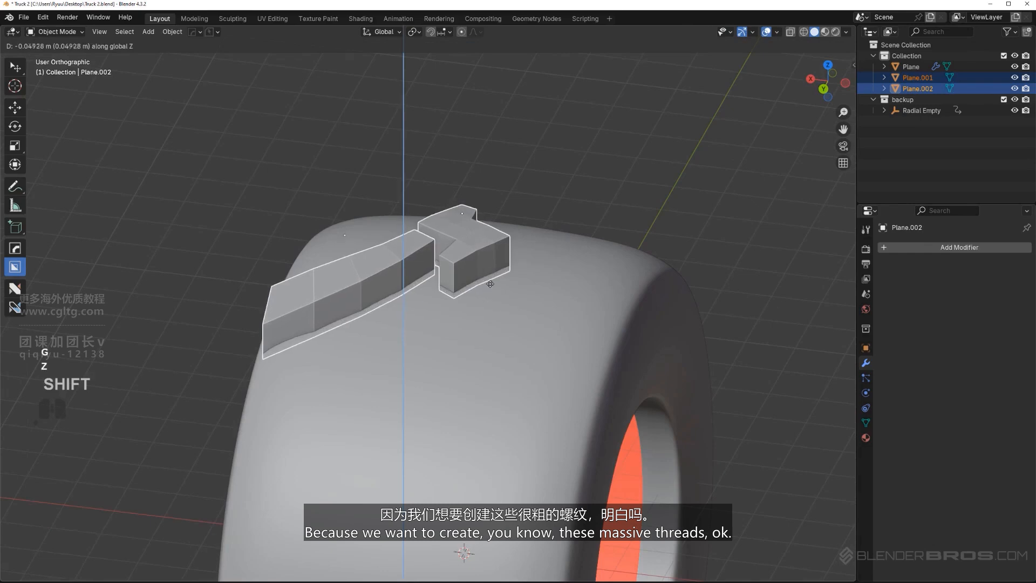
click(488, 289)
Rotate the outer end face of the curved tread block Plane.001 slightly about global Z to align it
middle_drag(489, 289, 446, 326)
scroll(447, 325, up, 4)
key(Tab)
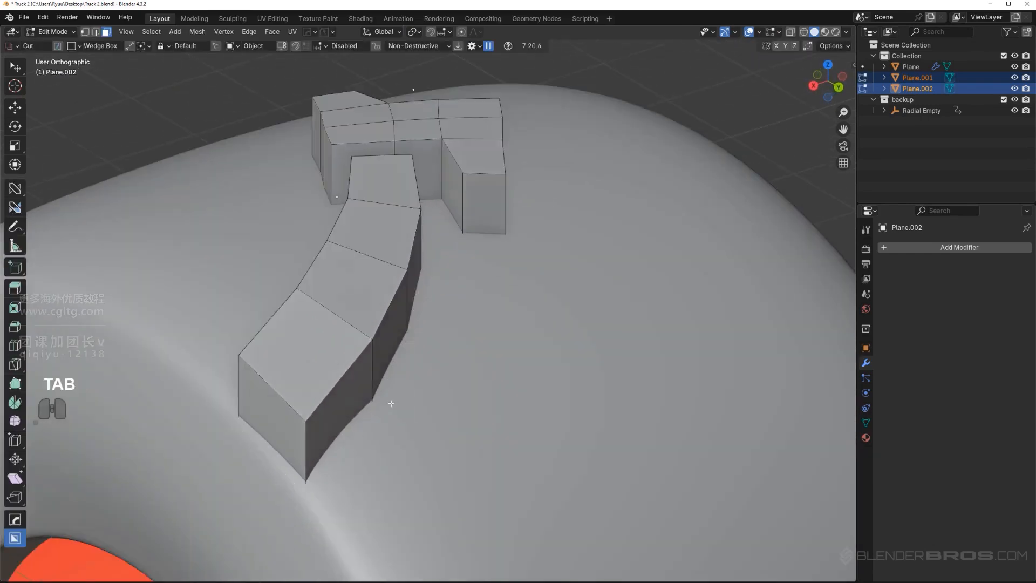
shift+click(269, 412)
middle_drag(341, 423, 324, 373)
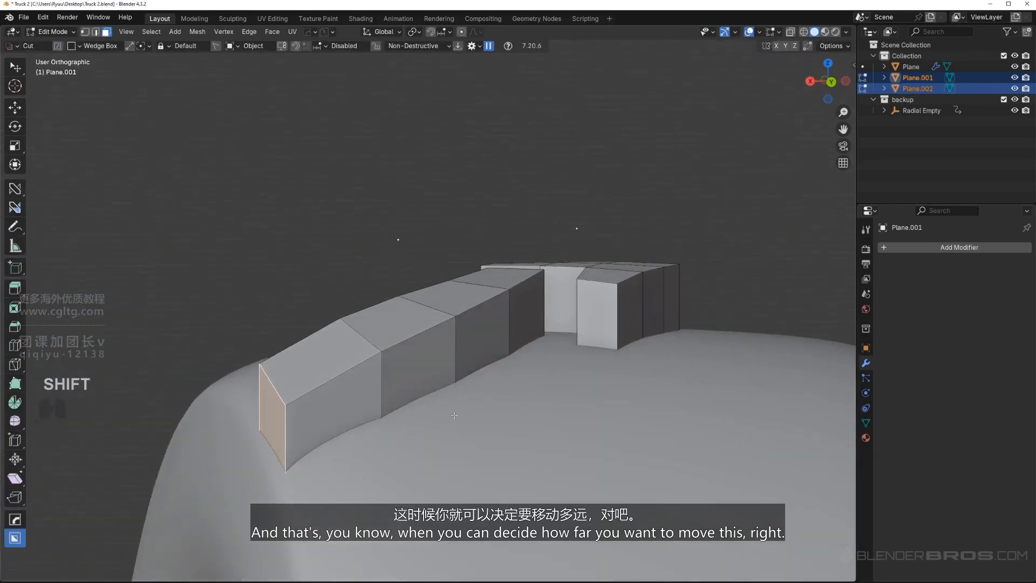
middle_drag(453, 415, 424, 448)
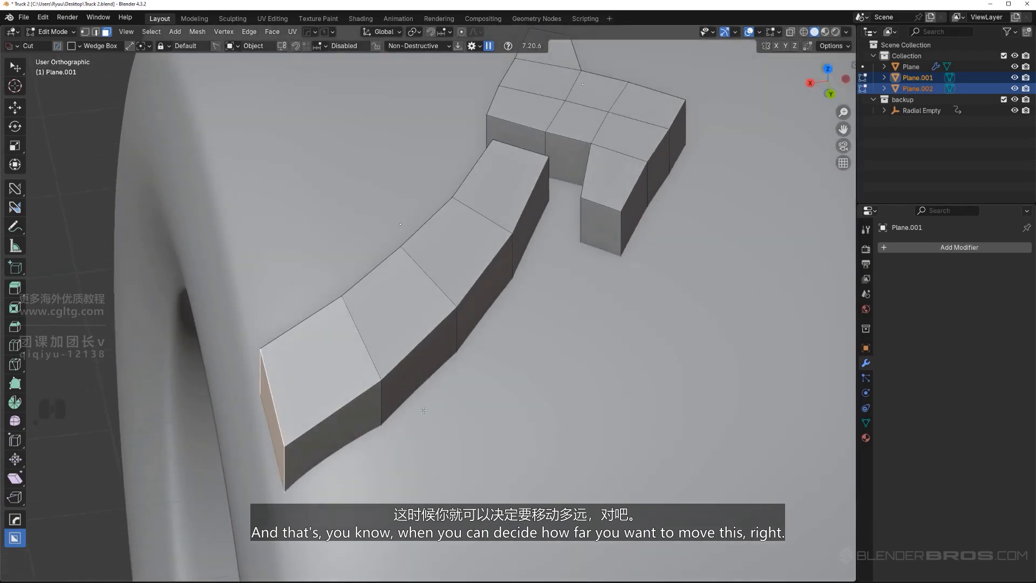
key(r)
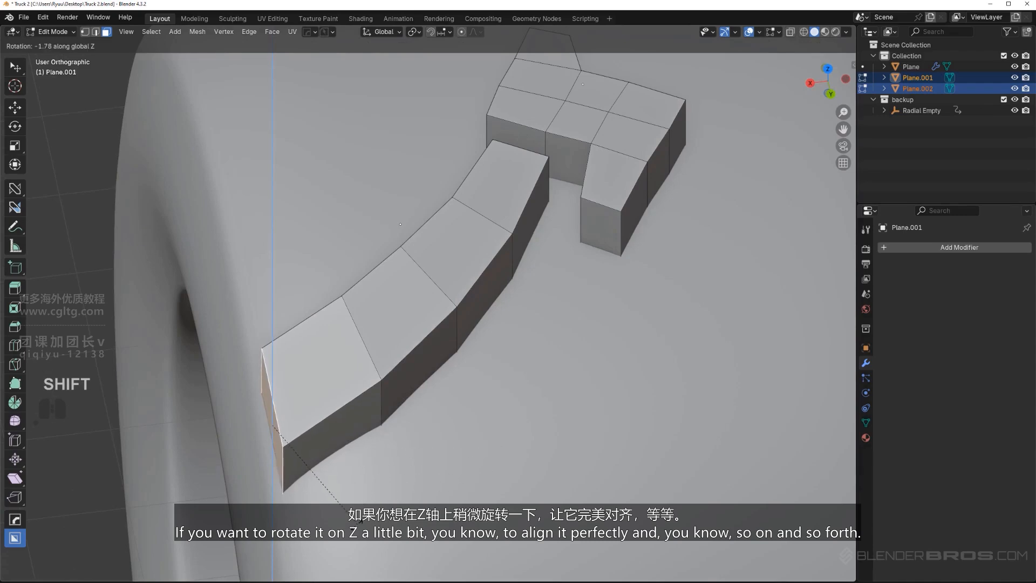
click(346, 524)
scroll(369, 345, down, 2)
key(Tab)
middle_drag(377, 304, 361, 328)
scroll(410, 305, up, 1)
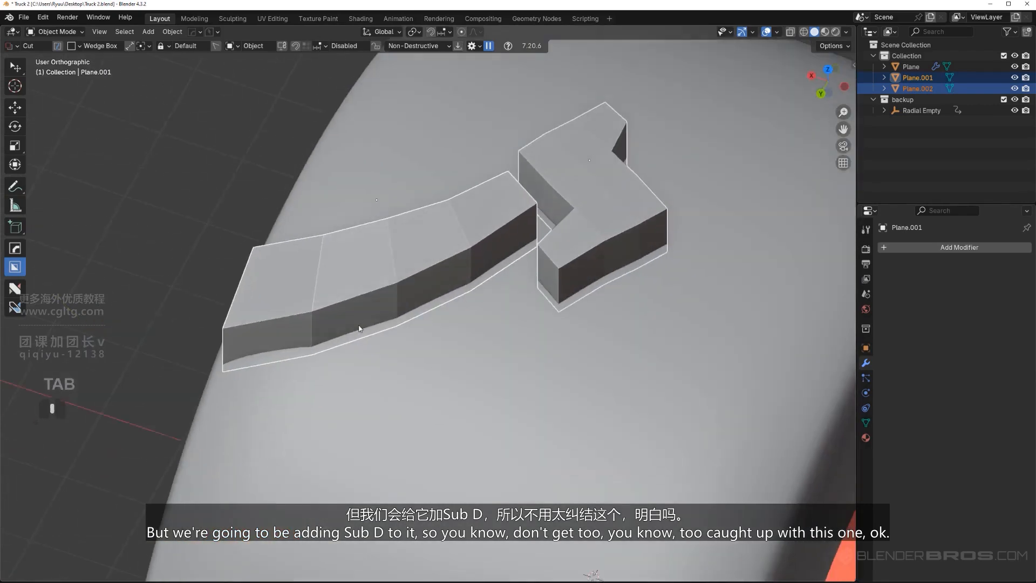
shift+middle_drag(483, 266, 394, 247)
shift+click(394, 247)
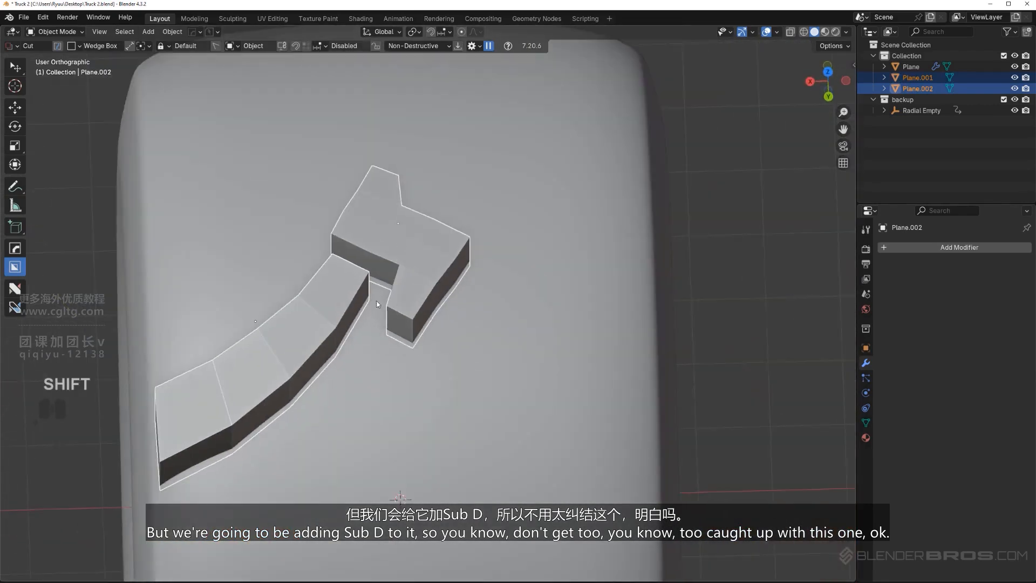
middle_drag(376, 301, 458, 257)
scroll(360, 274, up, 2)
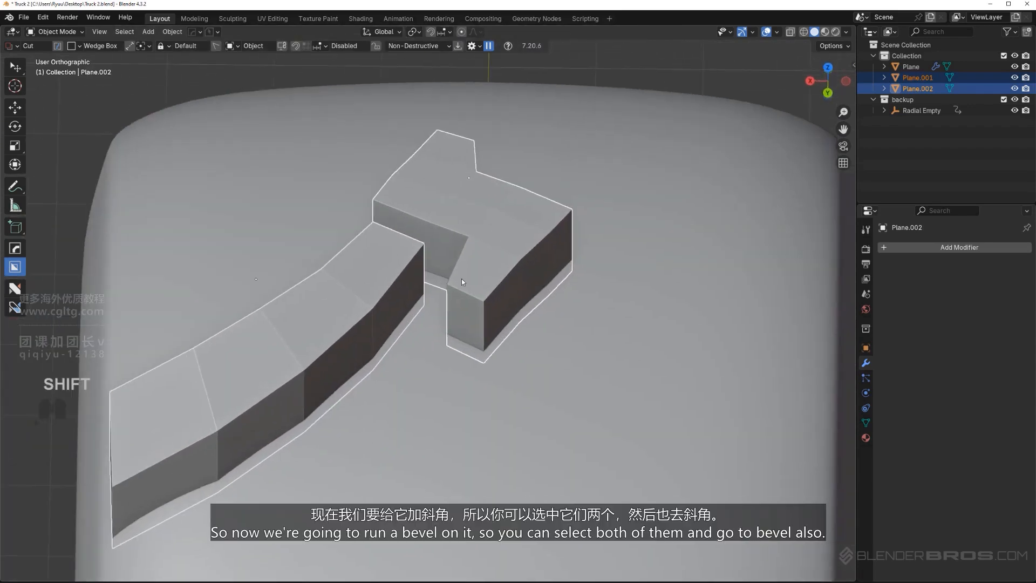
click(302, 320)
shift+click(468, 229)
key(q)
Set the origins of Plane.001 and Plane.002 to their geometry
middle_drag(381, 295, 393, 235)
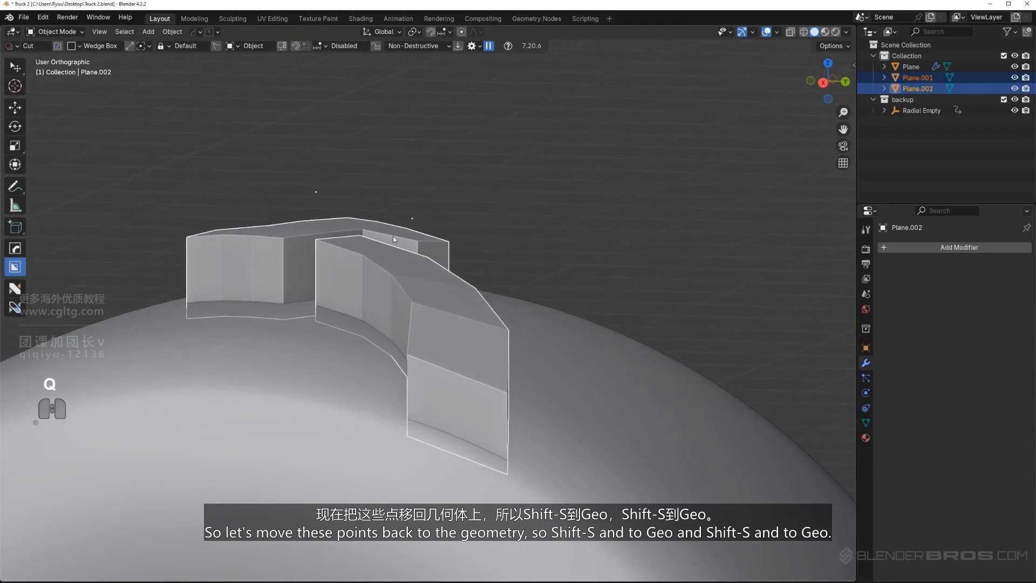
click(438, 327)
key(shift+s)
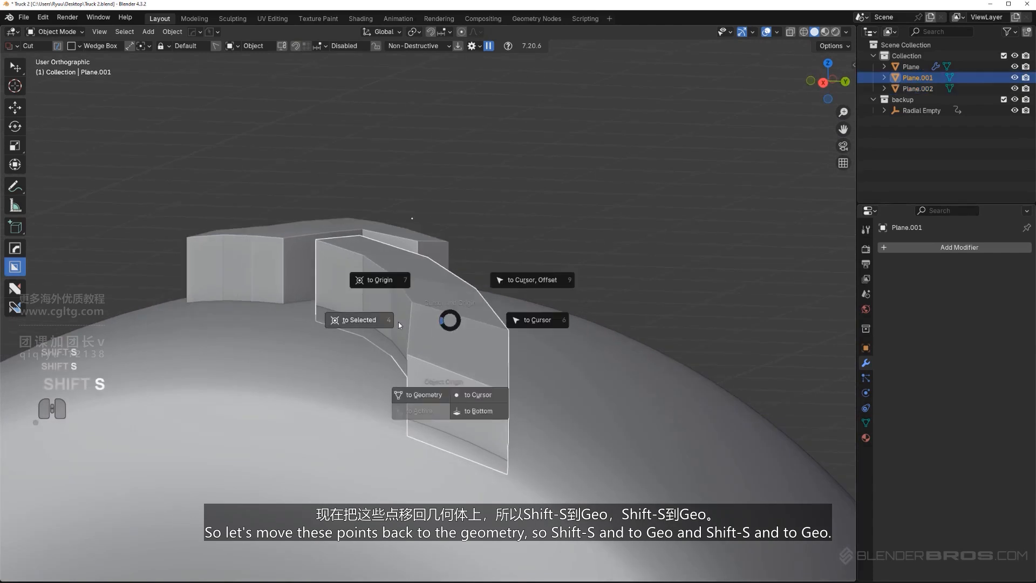
click(423, 395)
click(302, 237)
key(shift+s)
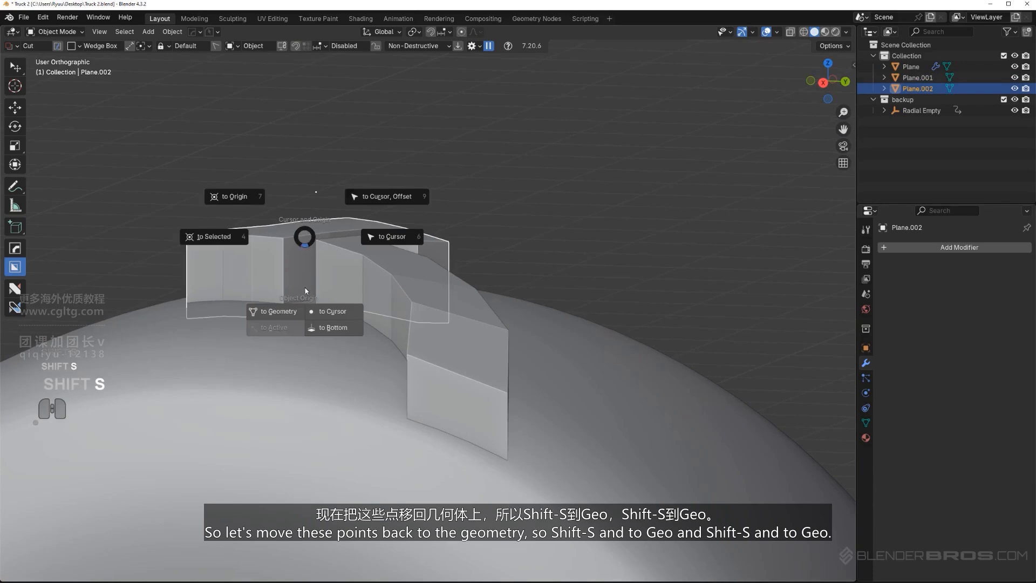
click(296, 310)
Apply the scale of both tread blocks and add a bevel with 2 segments, with the wireframe displayed
middle_drag(294, 308, 351, 297)
key(q)
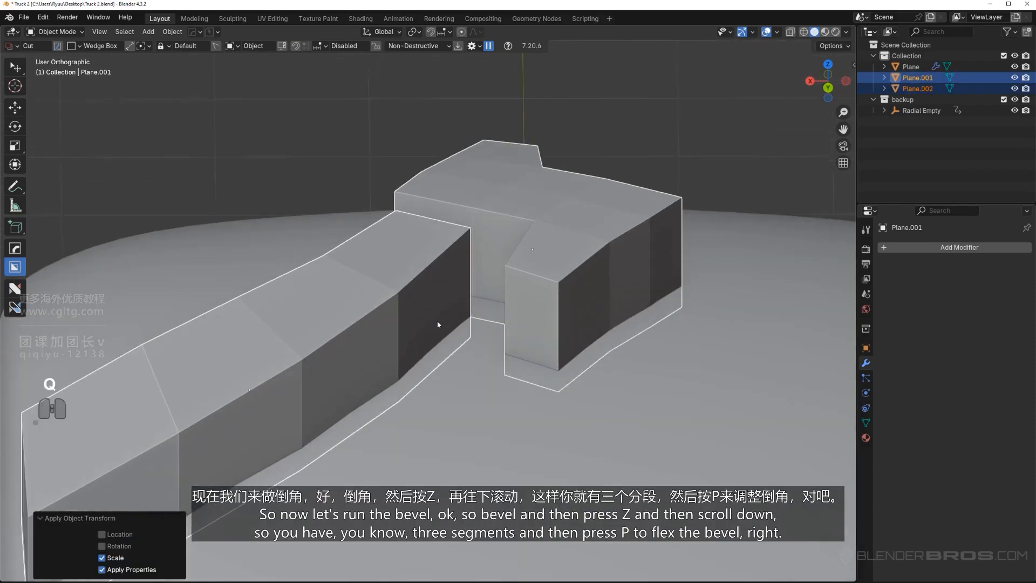
click(420, 265)
key(z)
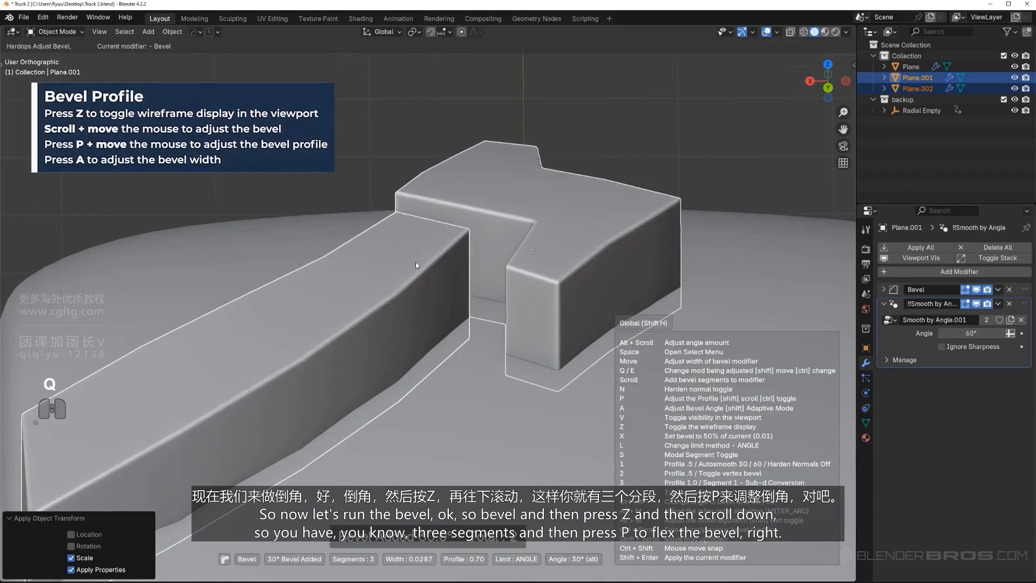
scroll(415, 262, down, 2)
scroll(413, 261, up, 1)
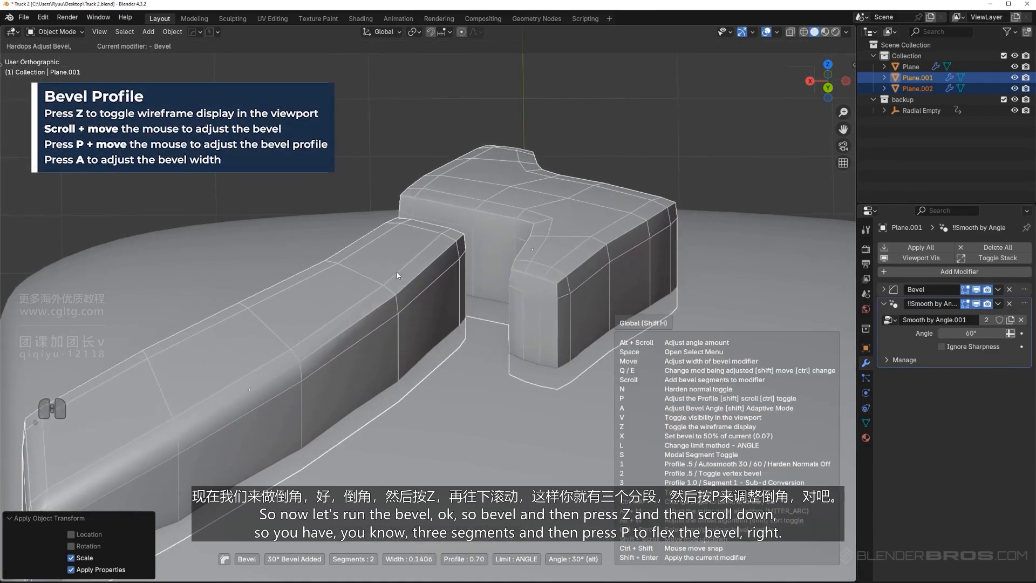
Set the bevel profile to 1.00 and fine-tune the bevel width to keep the block edges tight
key(p)
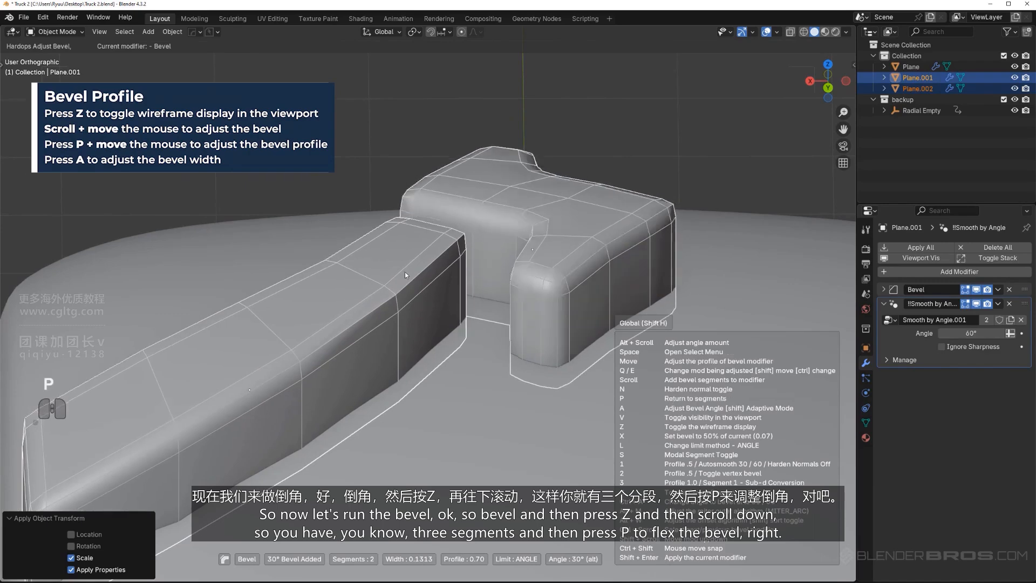
key(a)
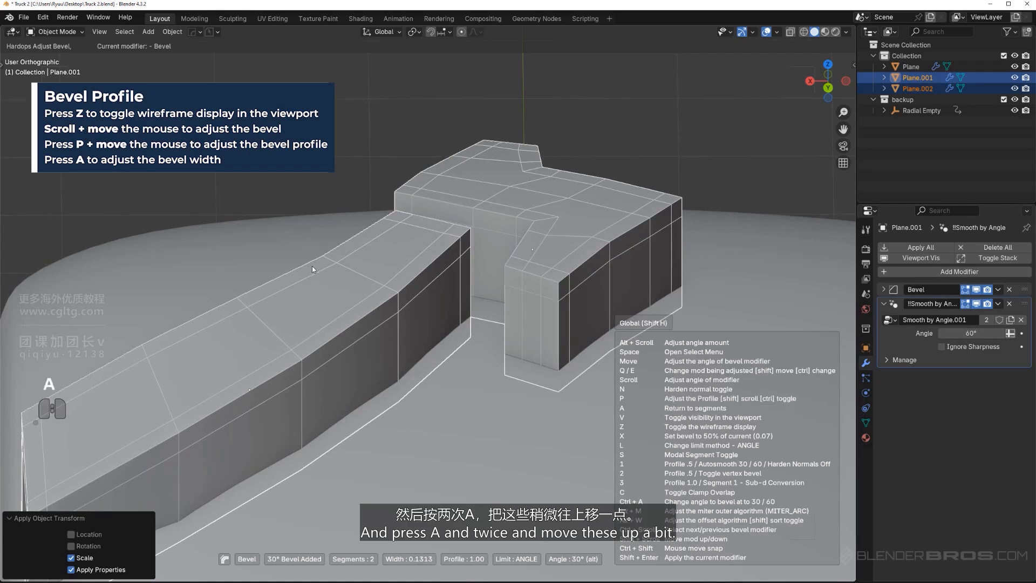
key(a)
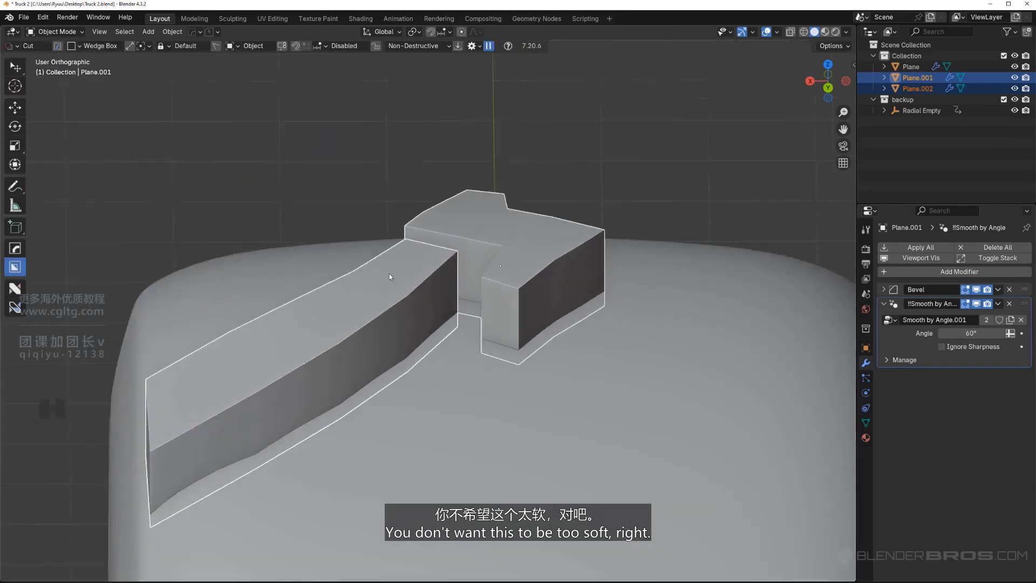
Add a Subdivision modifier at level 2 to both tread blocks
middle_drag(410, 286, 506, 288)
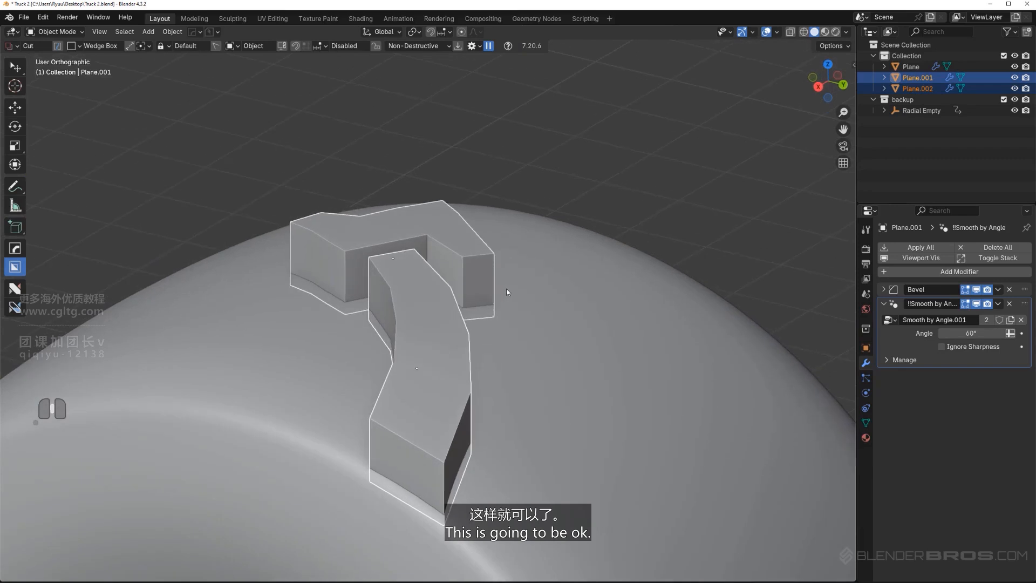
key(ctrl+1)
key(ctrl+2)
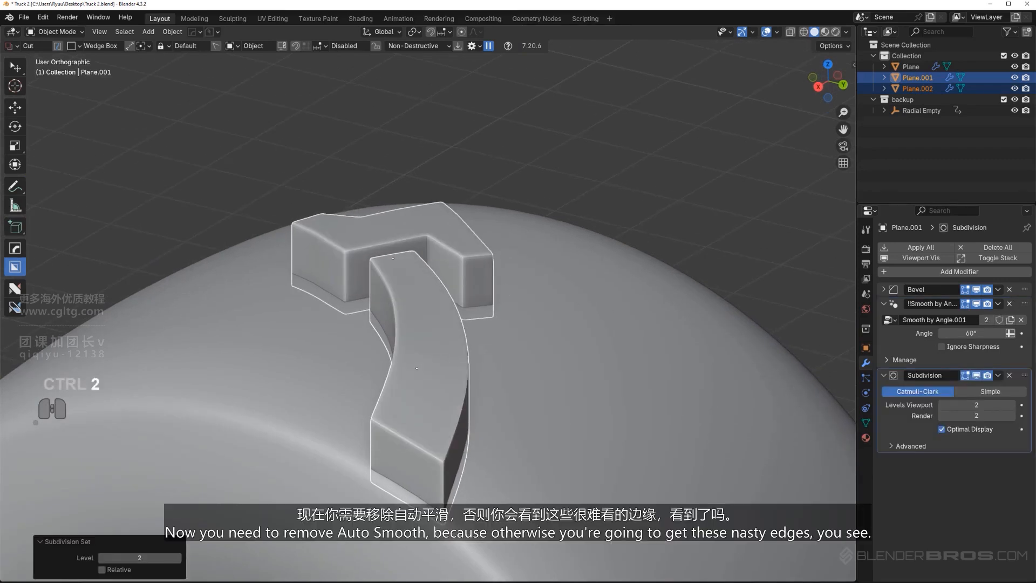
scroll(417, 436, up, 5)
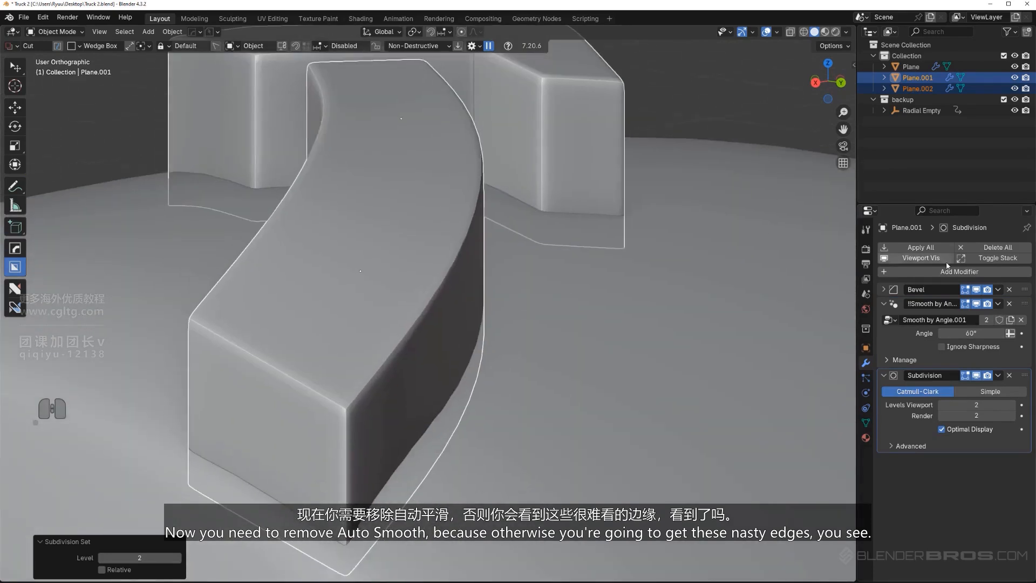
Remove the Smooth by Angle modifier from both tread blocks, Plane.001 and Plane.002
click(1009, 303)
middle_drag(574, 311, 442, 328)
click(454, 284)
click(1008, 304)
scroll(443, 328, up, 3)
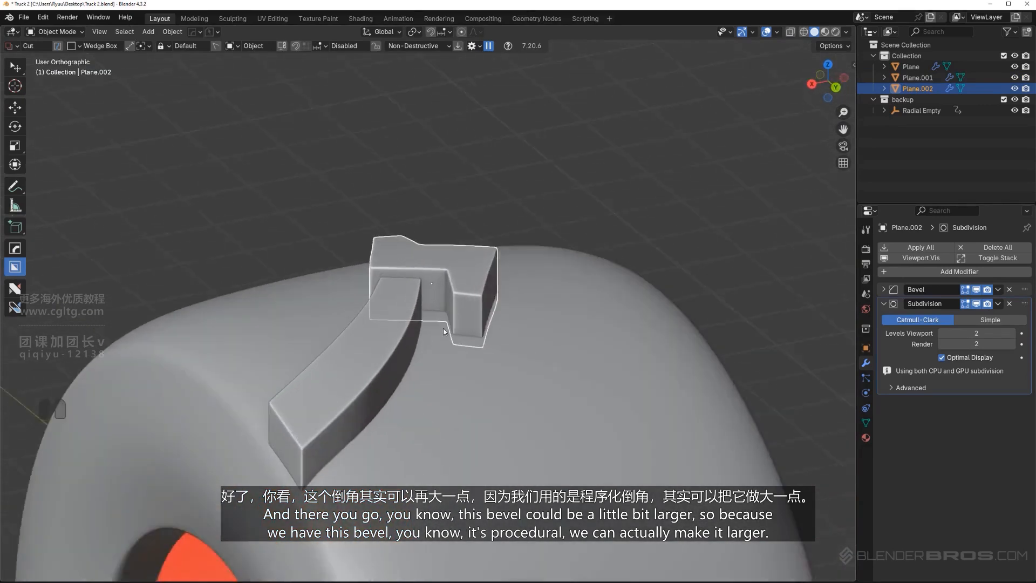
Slightly widen the bevel on both tread blocks together, keeping 2 segments and a profile of 1.00
scroll(442, 328, up, 3)
shift+click(338, 354)
shift+click(468, 273)
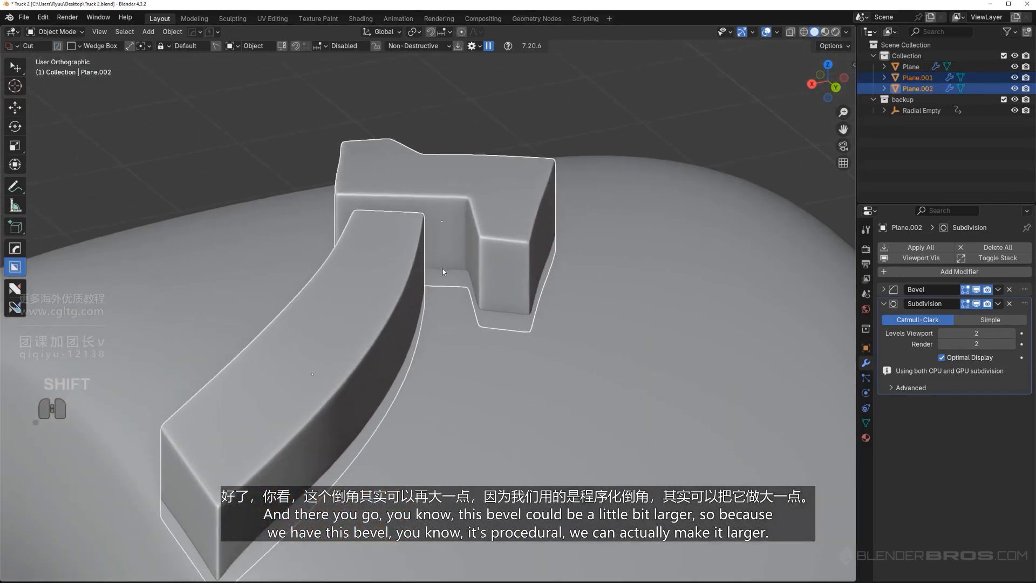
middle_drag(442, 272, 431, 269)
key(q)
click(410, 300)
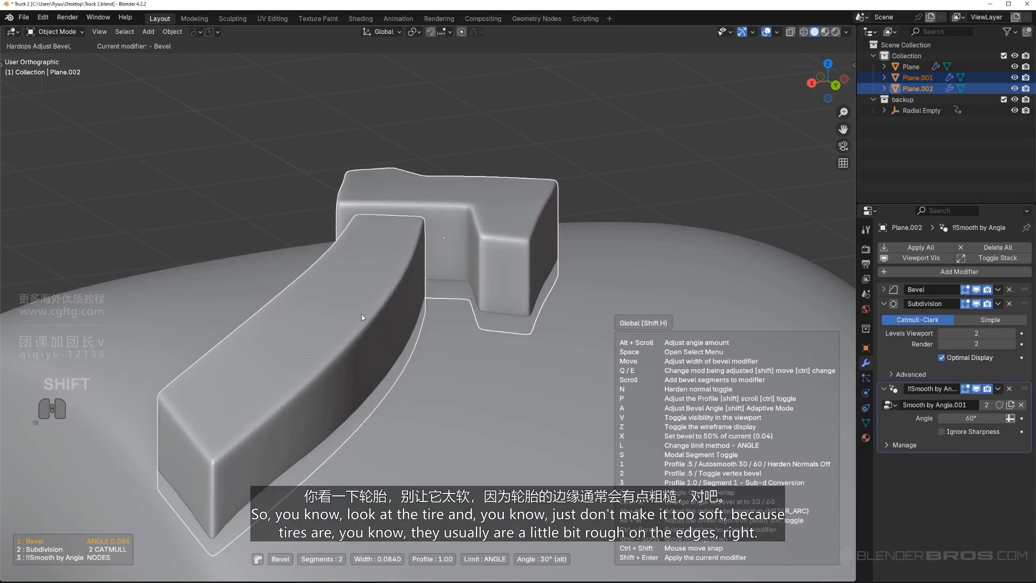
click(391, 315)
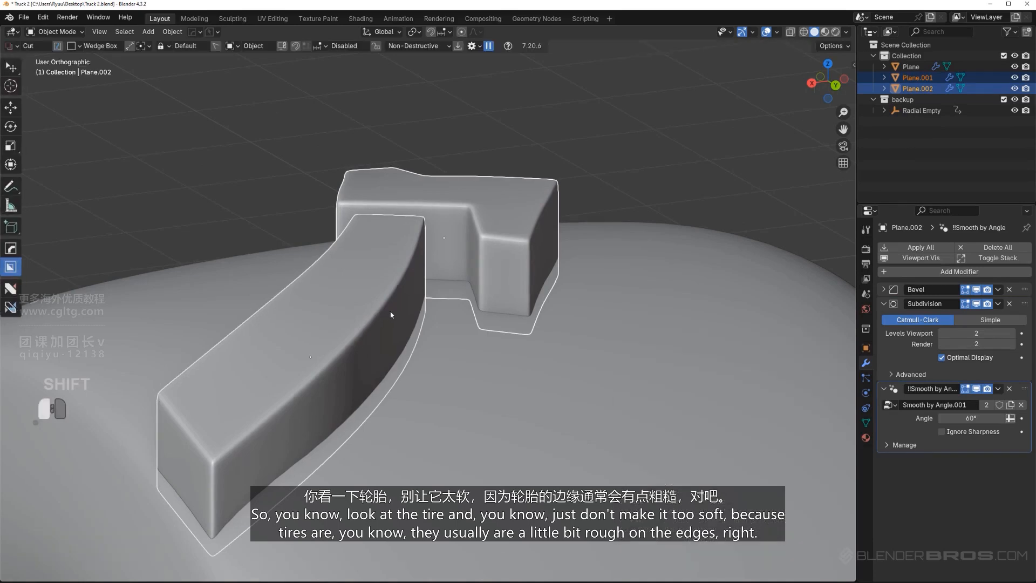
Check the tire reference, and bevel the top outer edge of the curved block's end by about 0.33 m with 3 segments
scroll(399, 321, down, 5)
middle_drag(418, 327, 528, 290)
right_drag(0, 291, 426, 348)
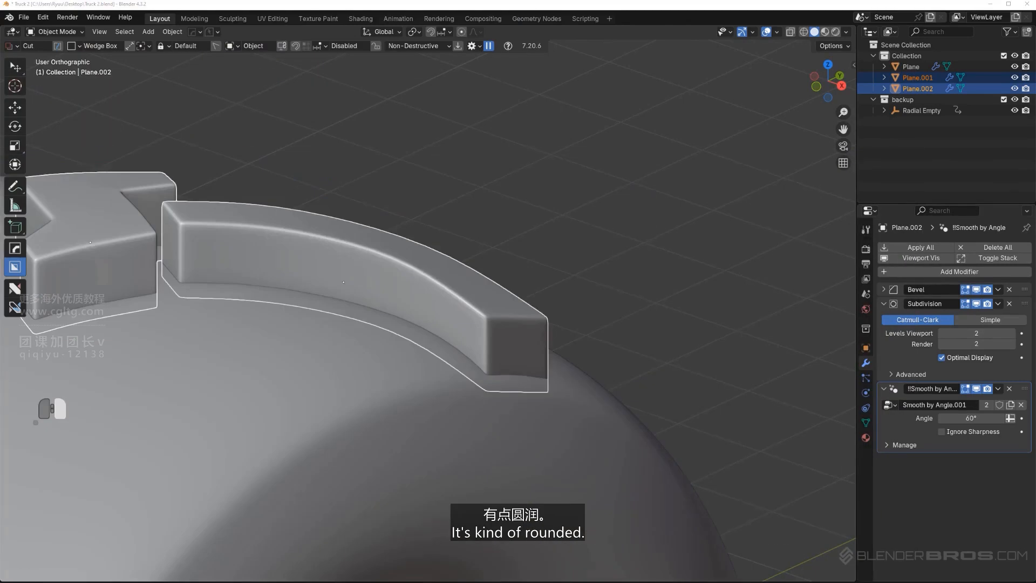
scroll(375, 313, up, 3)
shift+click(412, 324)
key(Tab)
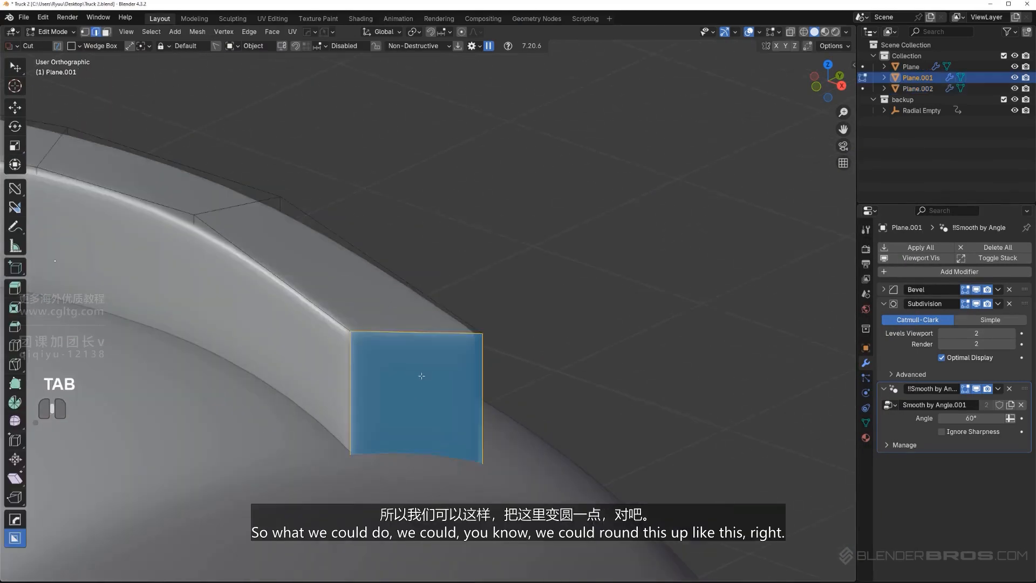
middle_drag(419, 377, 447, 353)
click(401, 340)
key(ctrl+b)
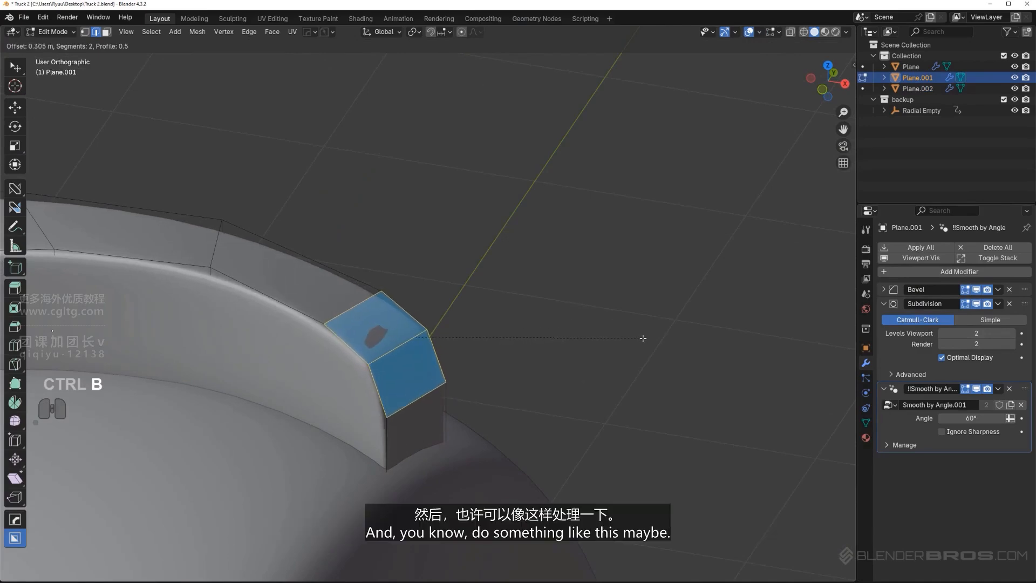
scroll(642, 337, up, 1)
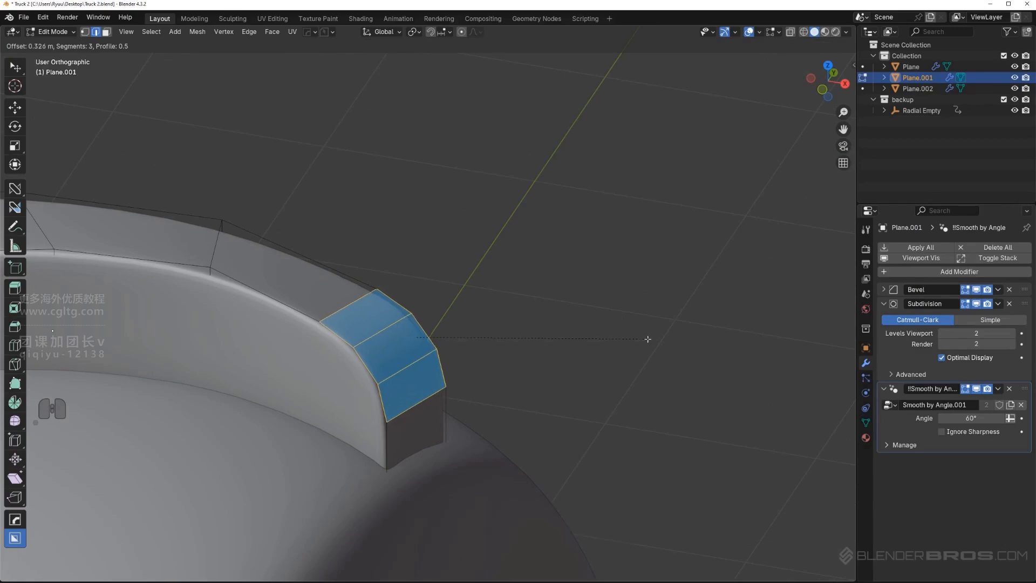
click(624, 335)
key(Tab)
middle_drag(587, 207, 372, 378)
Isolate the curved block for mesh editing, delete its Smooth by Angle modifier and turn off the Subdivision modifier's edit-mode display
key(Tab)
shift+middle_drag(373, 377, 457, 347)
scroll(457, 347, down, 2)
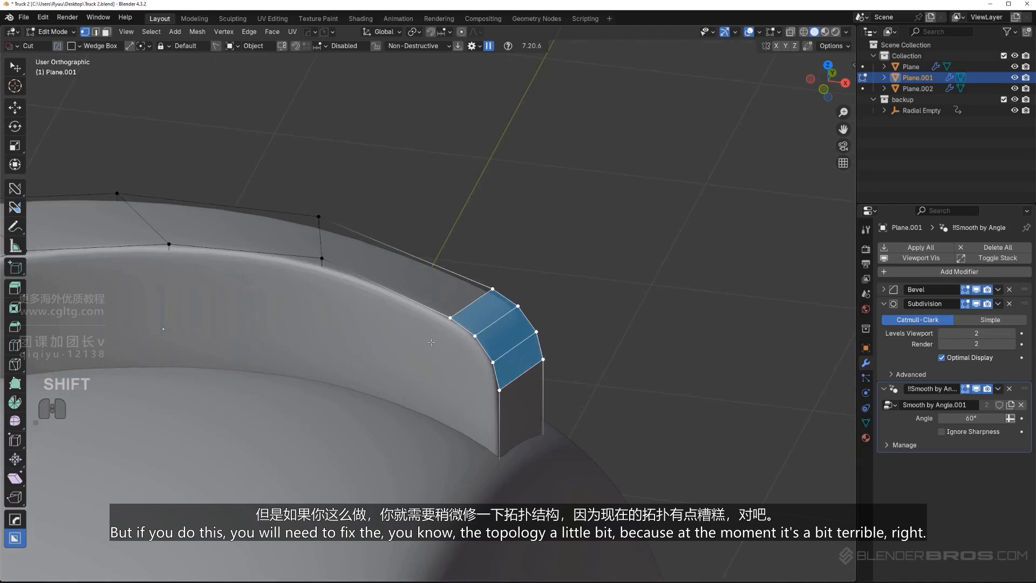
key(slash)
scroll(458, 347, up, 4)
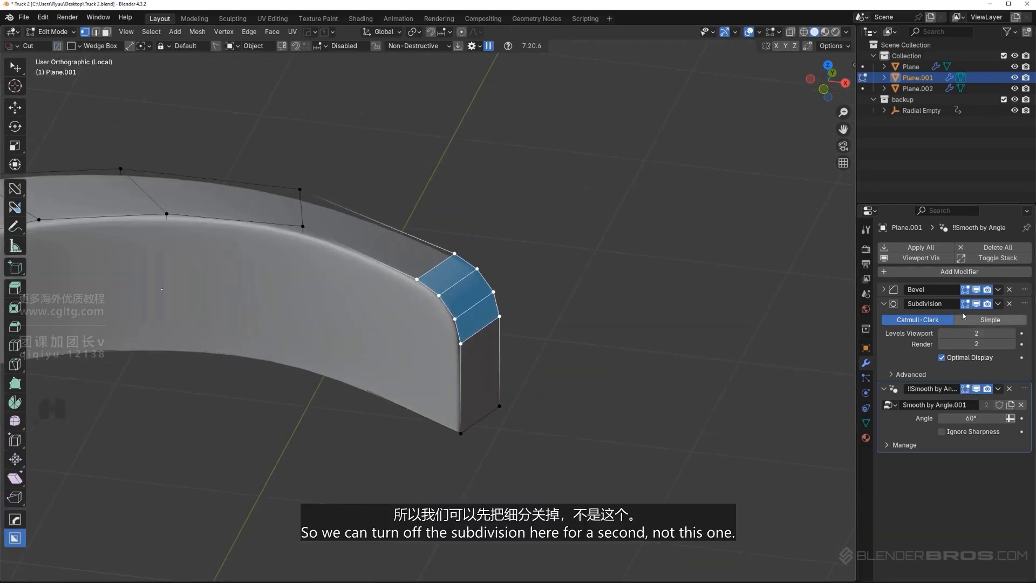
click(1008, 388)
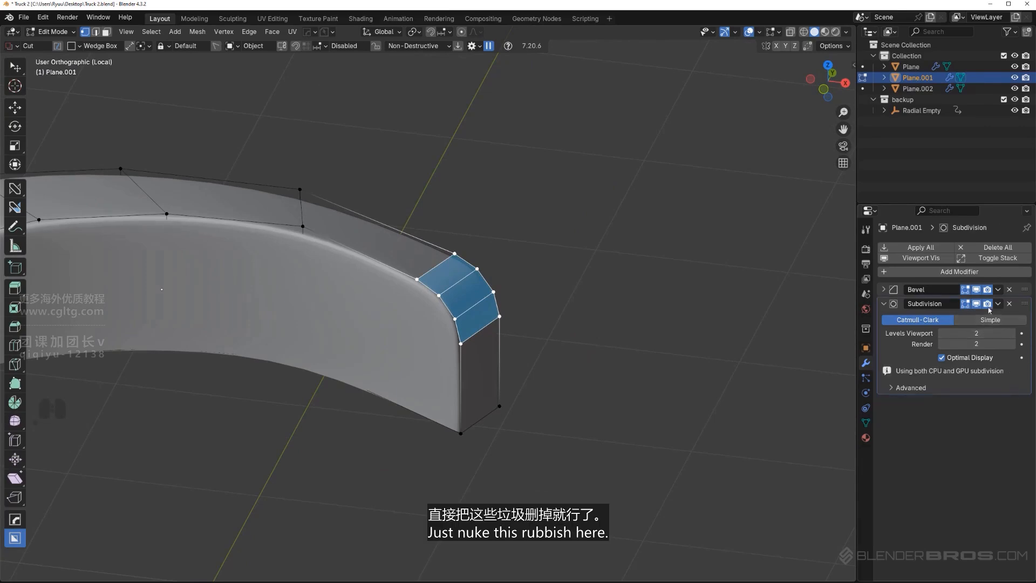
click(965, 304)
scroll(379, 381, up, 3)
Add one lengthwise loop cut halfway up the curved block's long side faces
middle_drag(380, 381, 451, 339)
middle_drag(451, 339, 427, 341)
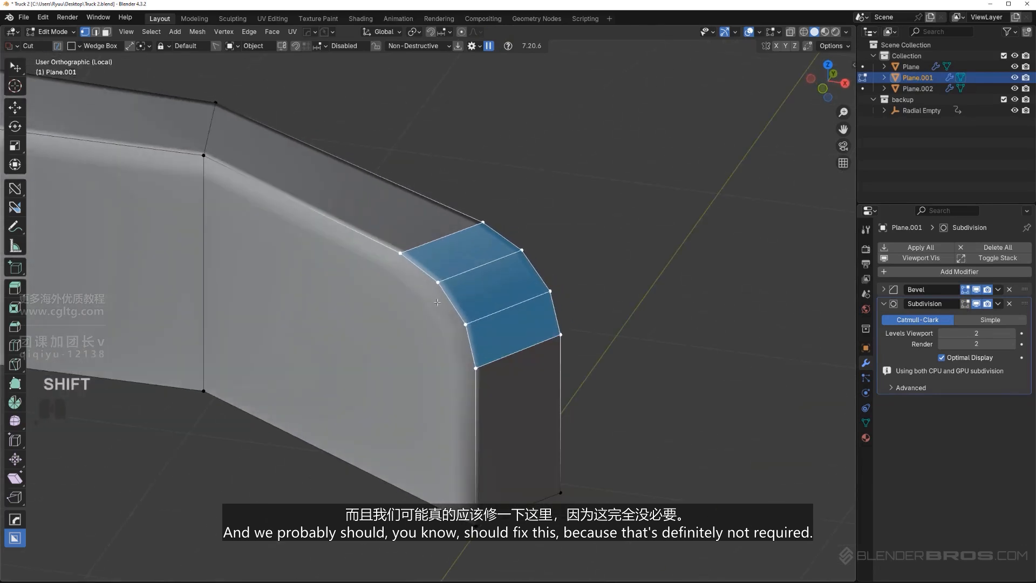
middle_drag(437, 302, 371, 361)
key(ctrl+r)
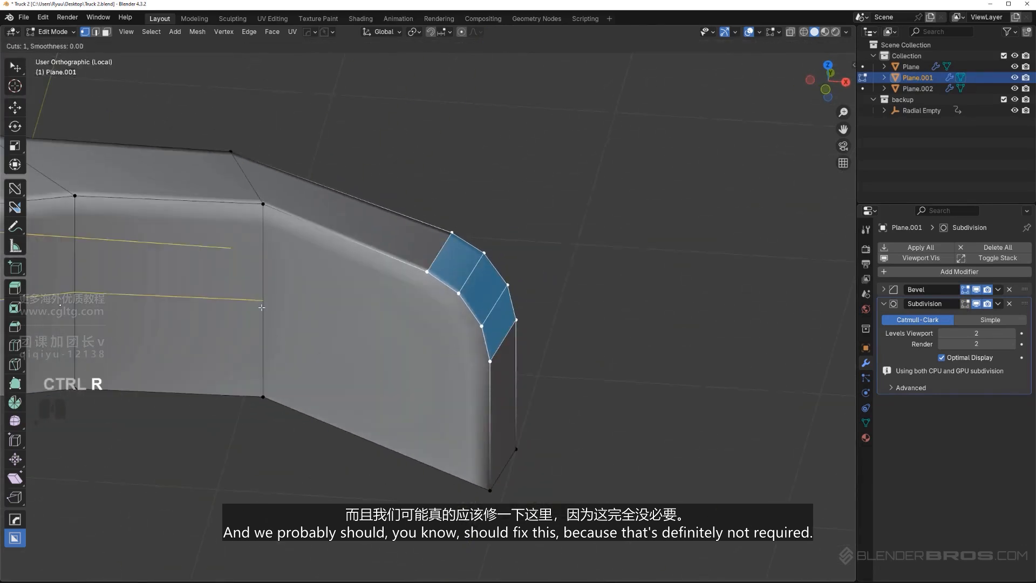
click(272, 311)
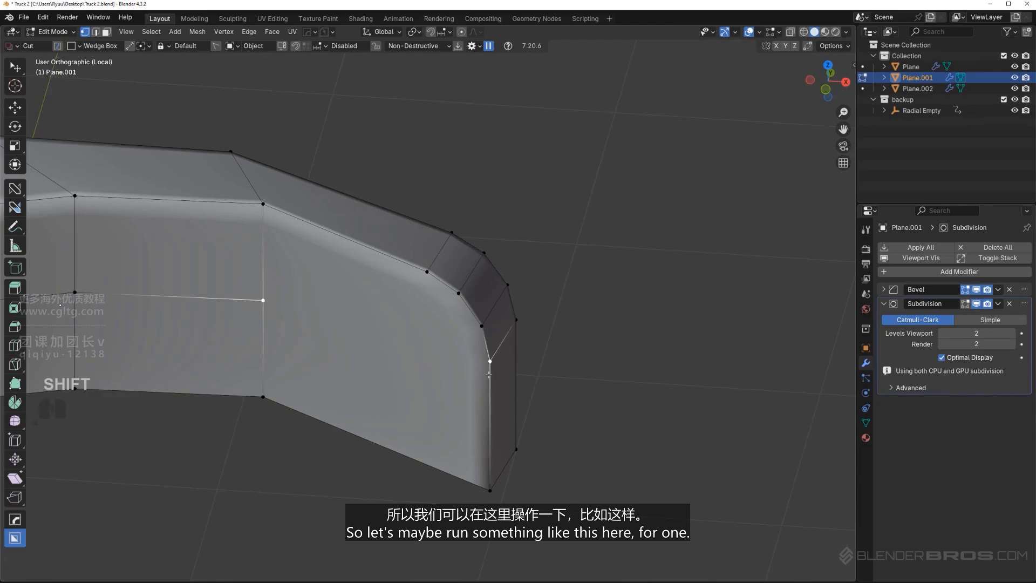
Join the loop cut's end vertices to the lowest vertices of the rounded end on both long sides
key(j)
middle_drag(488, 374, 316, 360)
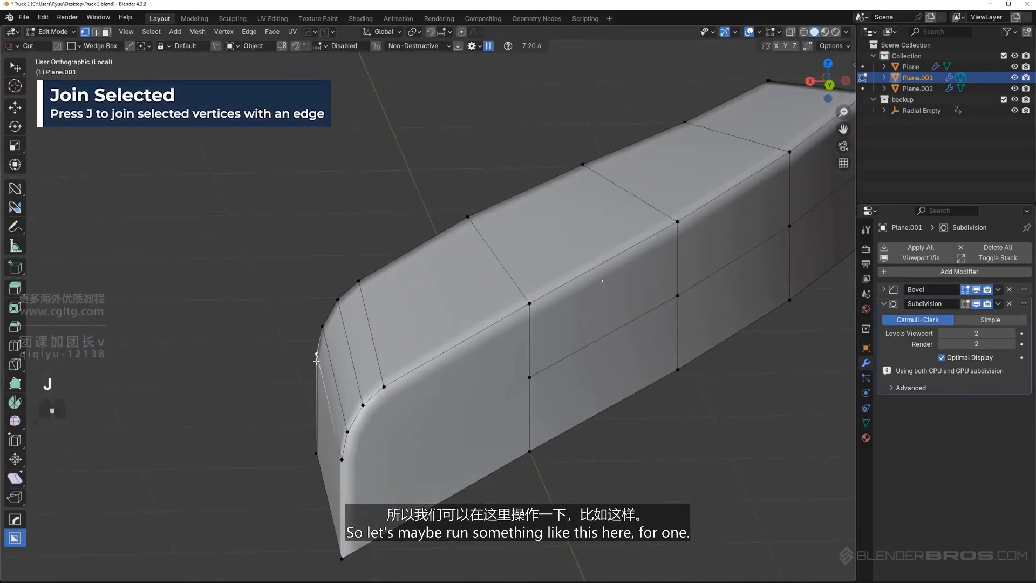
click(536, 377)
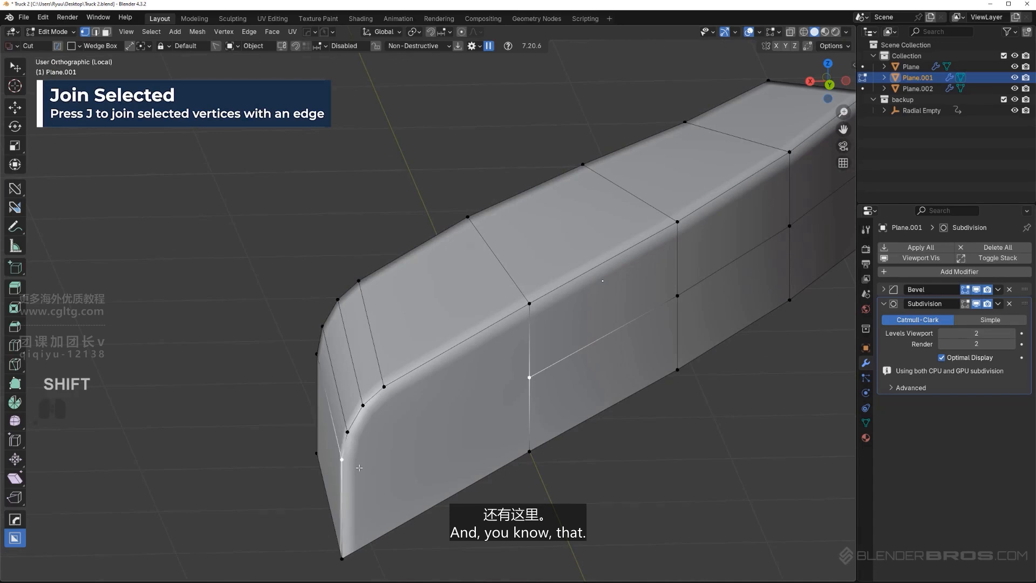
key(j)
middle_drag(360, 467, 398, 415)
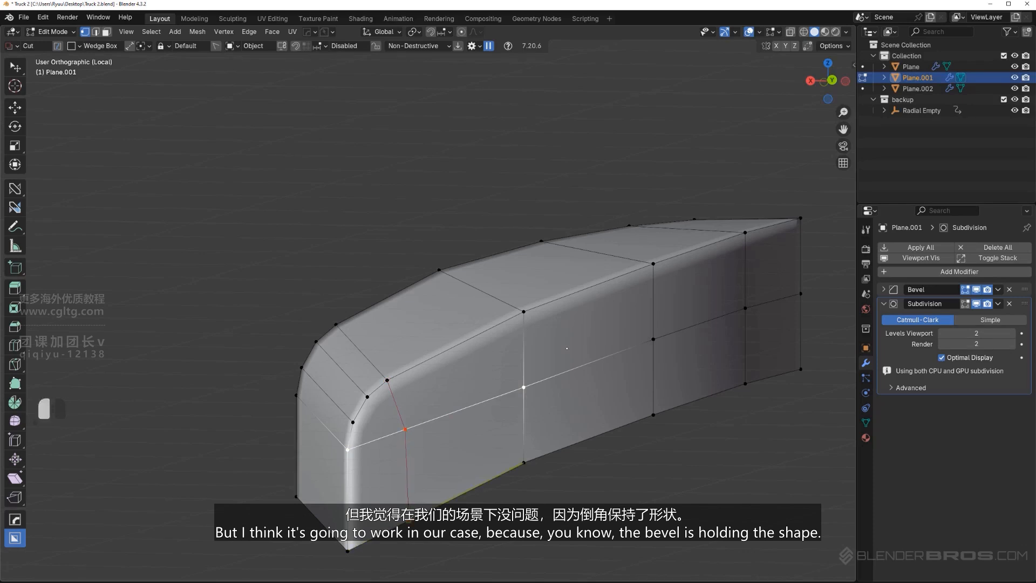
Knife-cut edges from the rounded end's bevel vertices down the side faces to the bottom edge, and return to the full scene
right_click(408, 521)
scroll(394, 491, down, 3)
middle_drag(392, 489, 601, 510)
scroll(534, 434, up, 4)
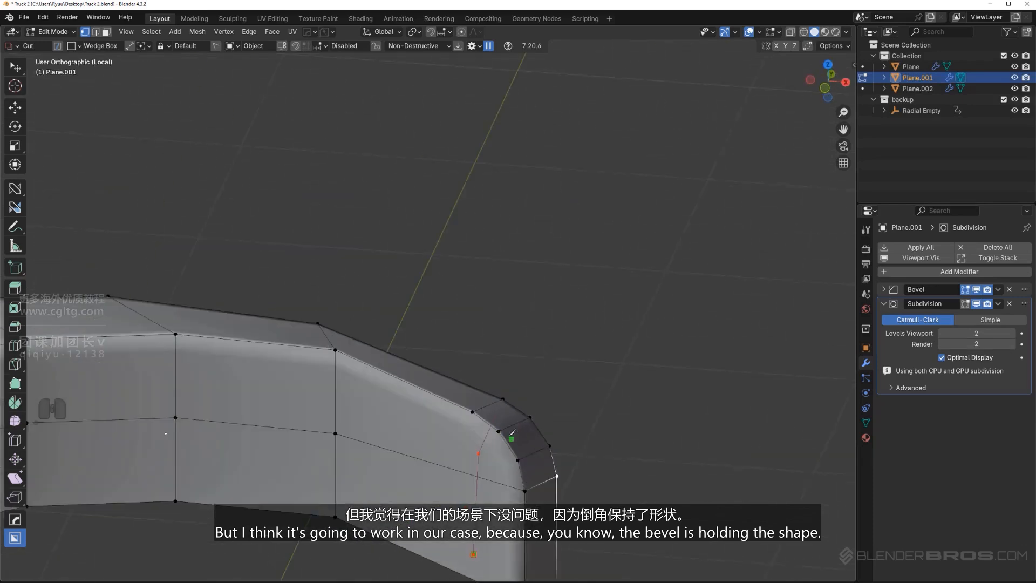
shift+middle_drag(512, 432, 428, 364)
click(435, 352)
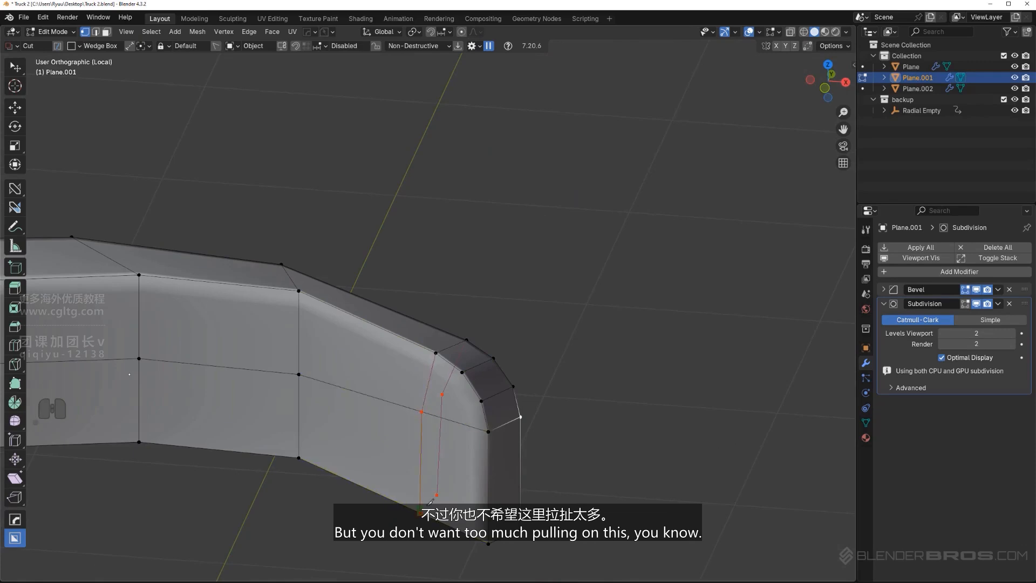
key(space)
key(Tab)
scroll(485, 305, up, 3)
shift+middle_drag(475, 363, 422, 289)
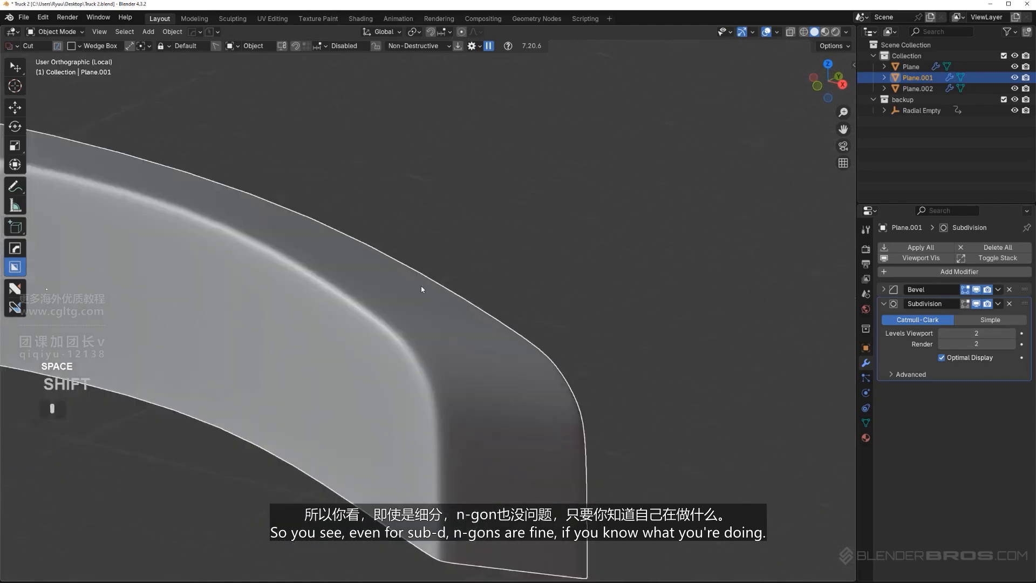
scroll(426, 323, down, 4)
key(slash)
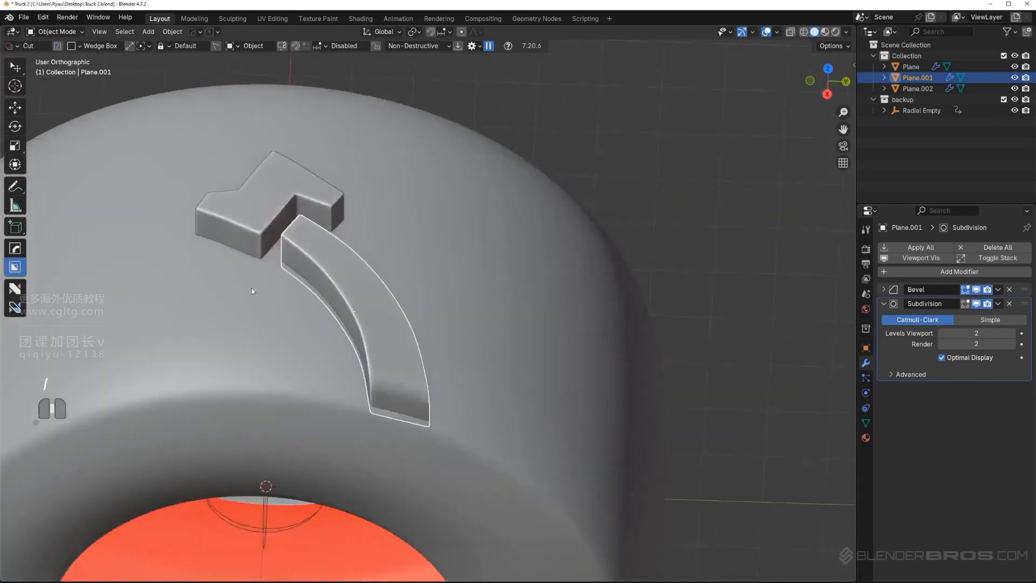
View the tire from the top in orthographic view and save an incremental version with PowerSave as Truck 3
shift+middle_drag(251, 291, 367, 349)
key(KP_5)
key(KP_5)
shift+middle_drag(82, 200, 236, 169)
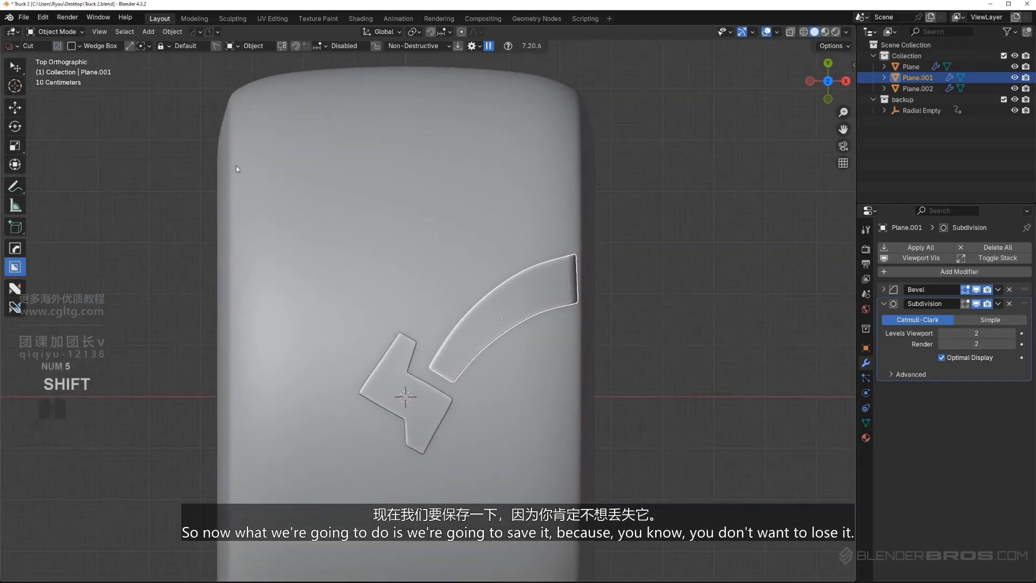
click(213, 32)
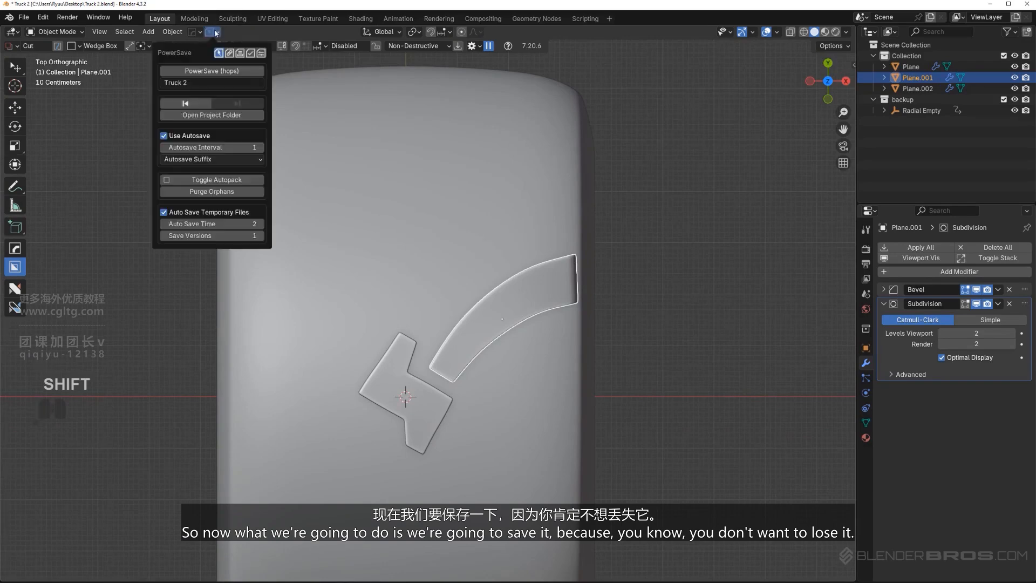
click(226, 70)
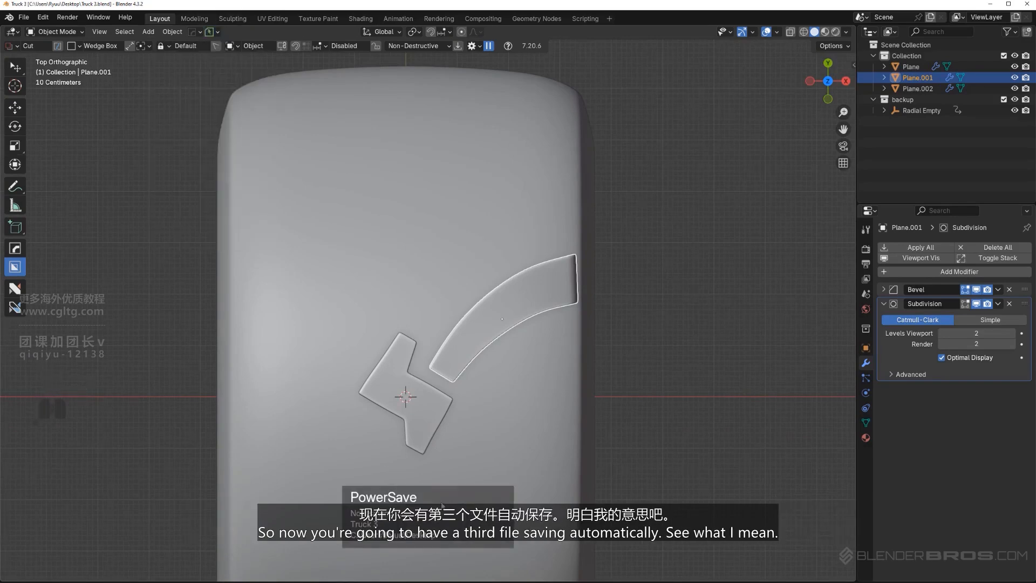
Duplicate the curved tread block in place and flip the copy along its X and Y axes
shift+middle_drag(525, 356, 483, 373)
scroll(484, 372, up, 1)
shift+middle_drag(442, 404, 450, 325)
scroll(450, 325, down, 1)
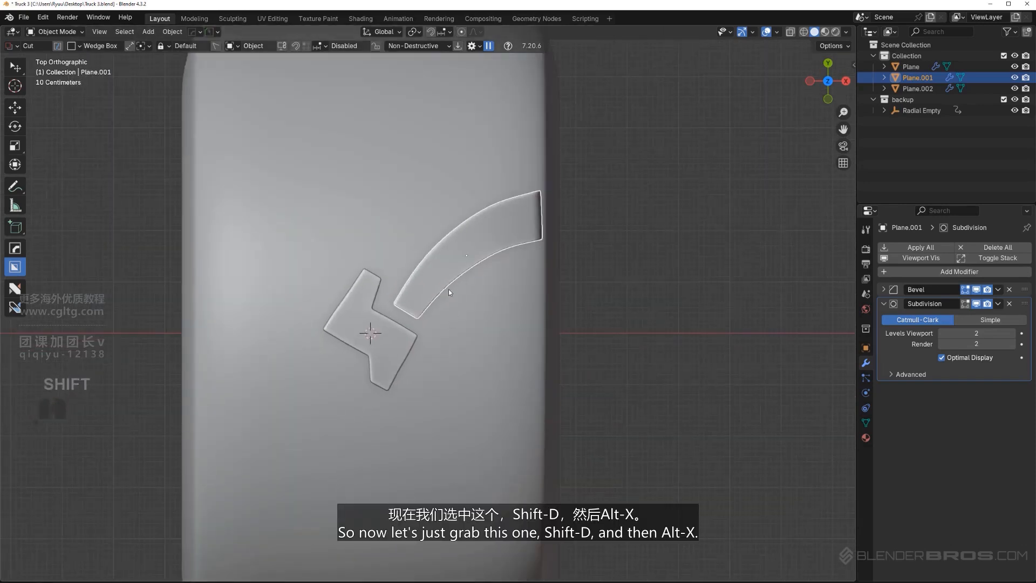
key(shift+d)
right_click(437, 319)
key(alt+x)
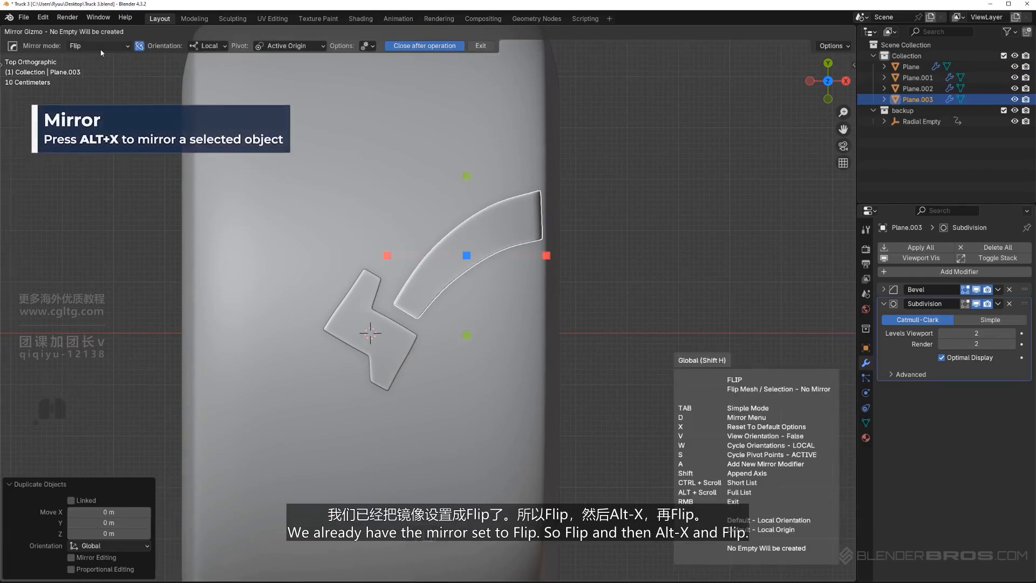
click(546, 257)
key(alt+x)
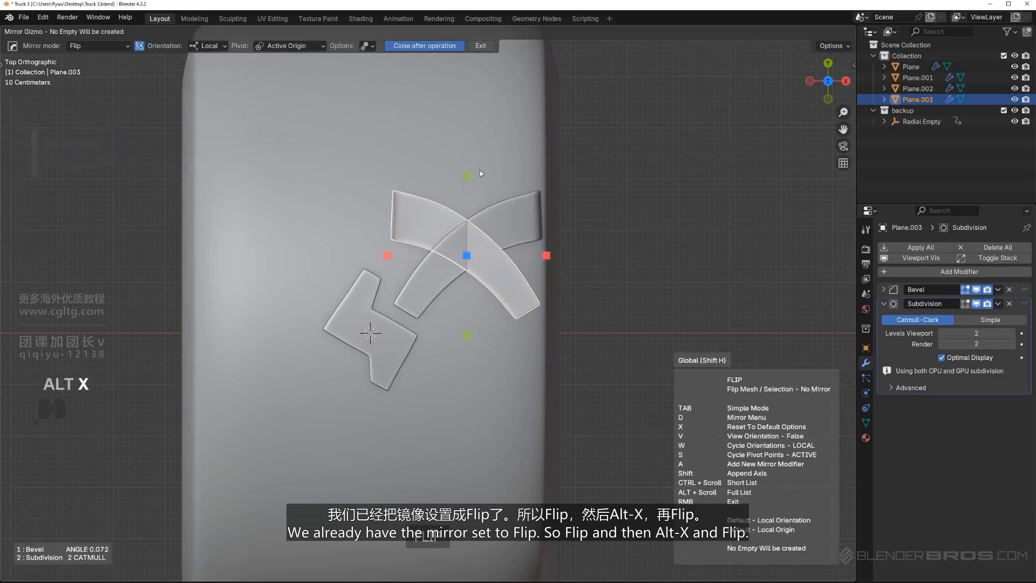
click(546, 254)
Move the flipped copy about -3.87 m along X and about -2.89 m along Y, to the tire's opposite side
key(g)
key(x)
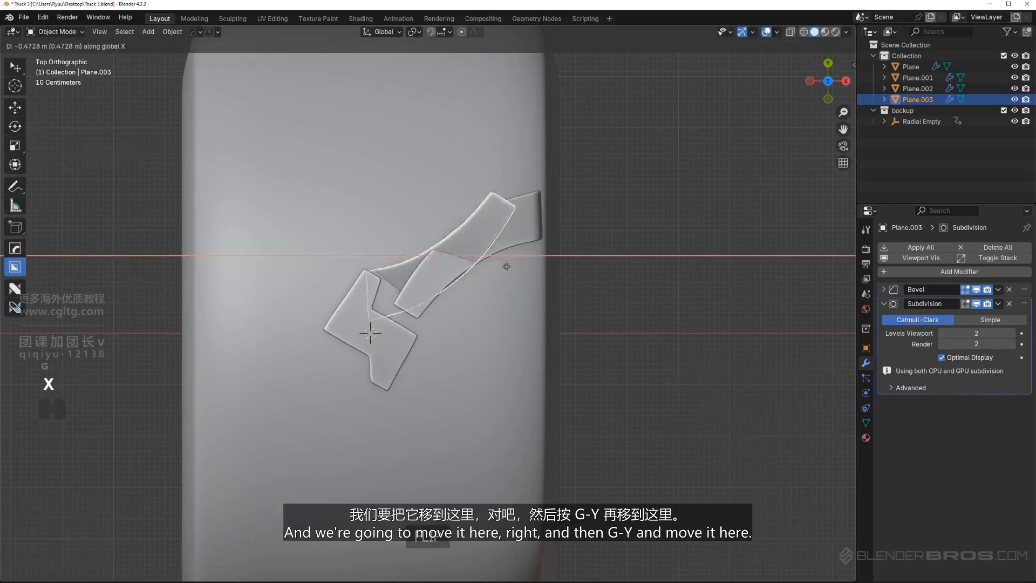
click(348, 280)
key(g)
key(y)
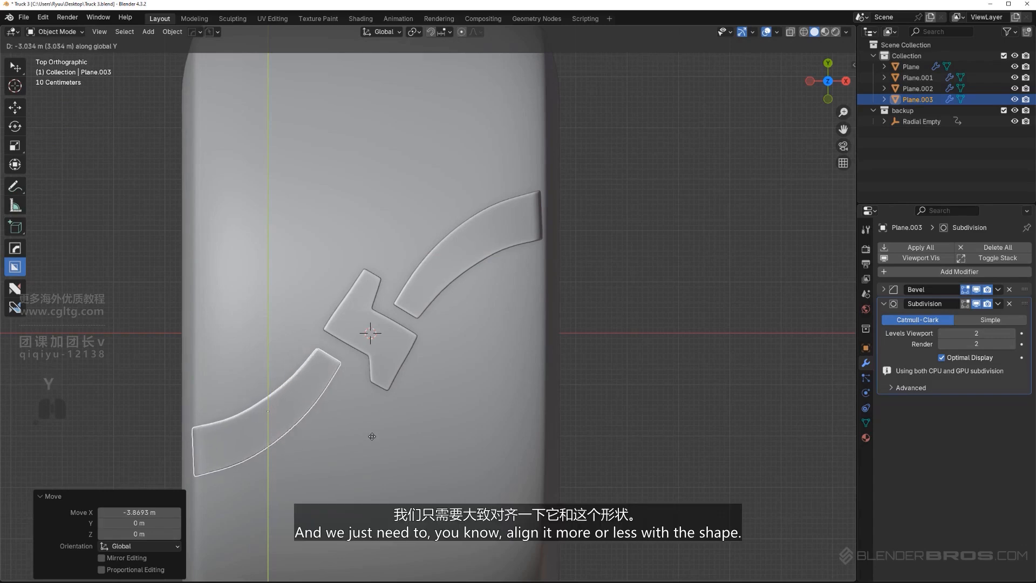
click(396, 436)
Nudge the flipped copy into line with the central block and tire edge, and rotate it about 2.32°
key(g)
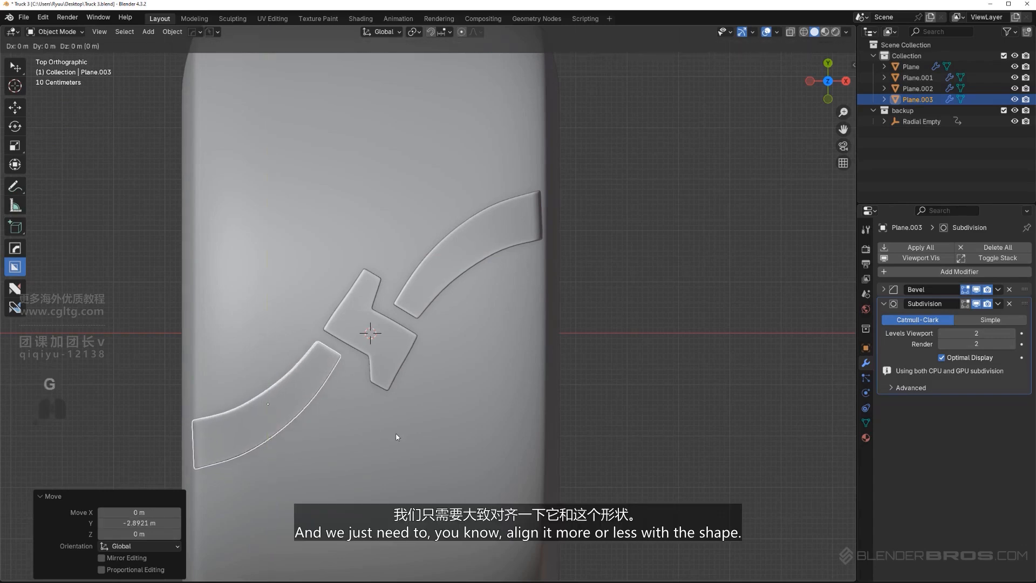
key(x)
click(401, 436)
key(g)
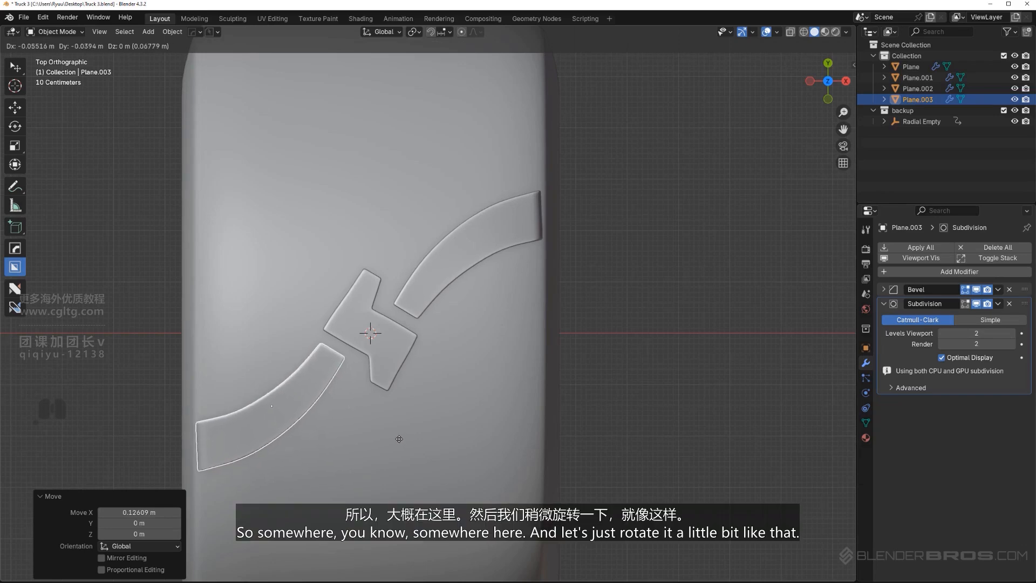
click(399, 439)
key(r)
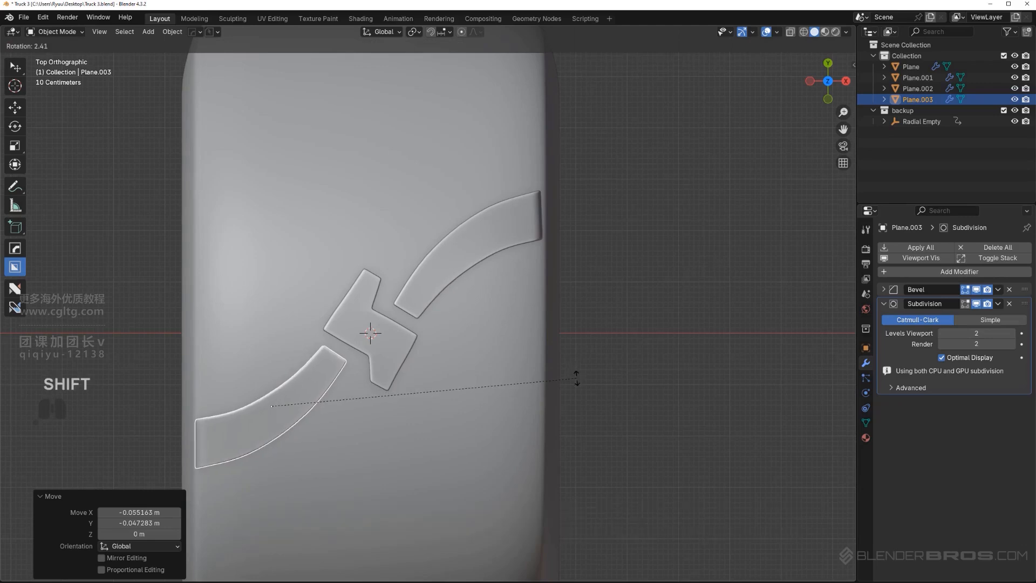
click(570, 364)
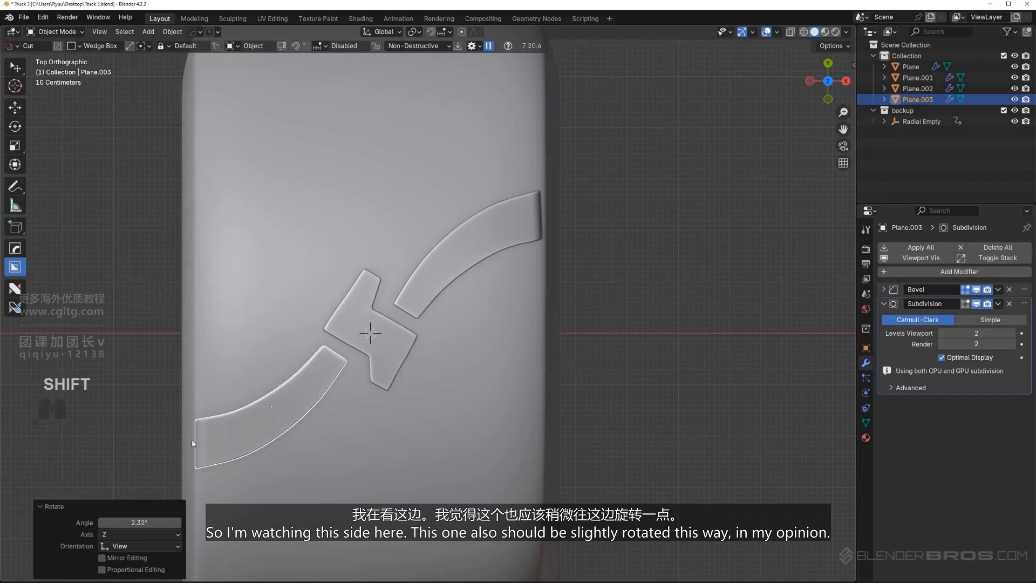
Rotate the original curved tread block about 2.13° so its outer end lines up with the tire's edge
click(517, 243)
key(r)
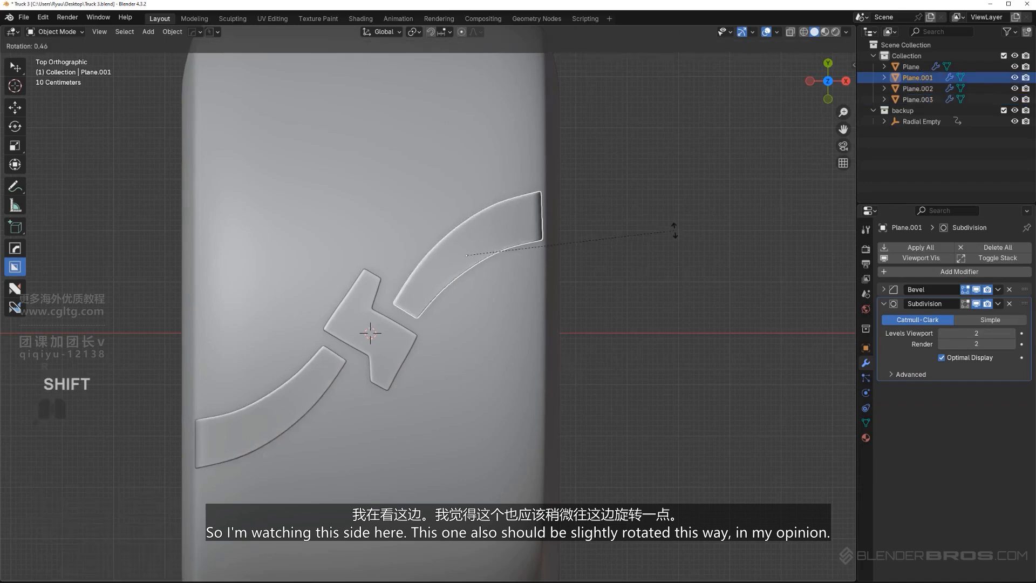
click(631, 410)
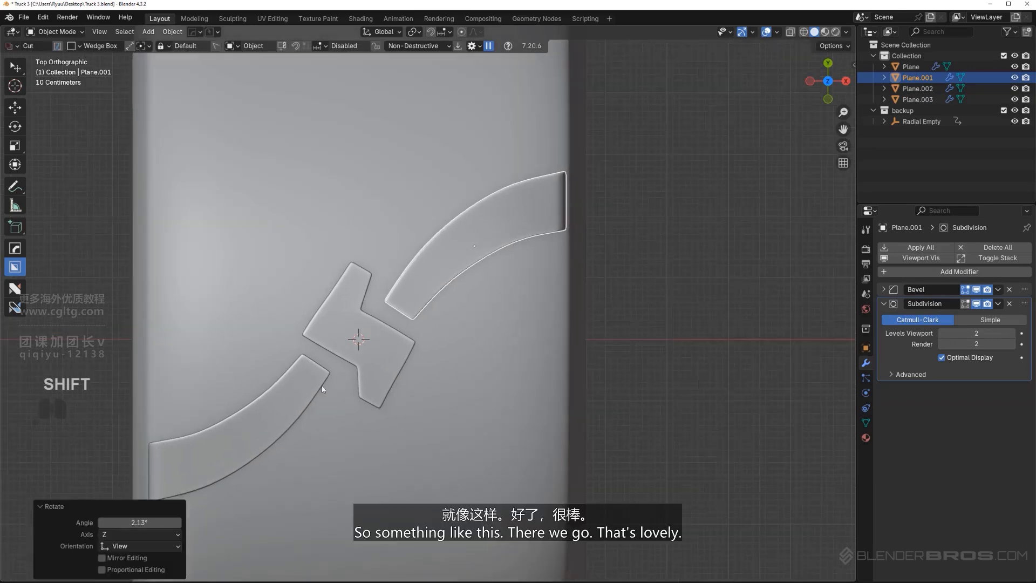
Move the flipped curved tread block about -0.04 m along Y to even out its gap to the central block
click(309, 390)
shift+middle_drag(309, 391, 345, 366)
click(400, 326)
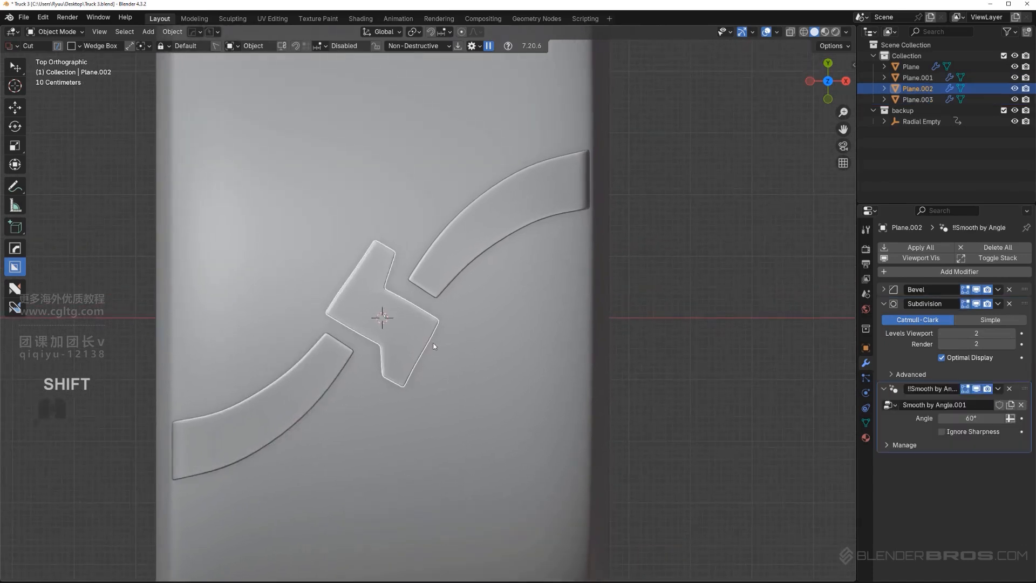
click(333, 361)
key(g)
key(y)
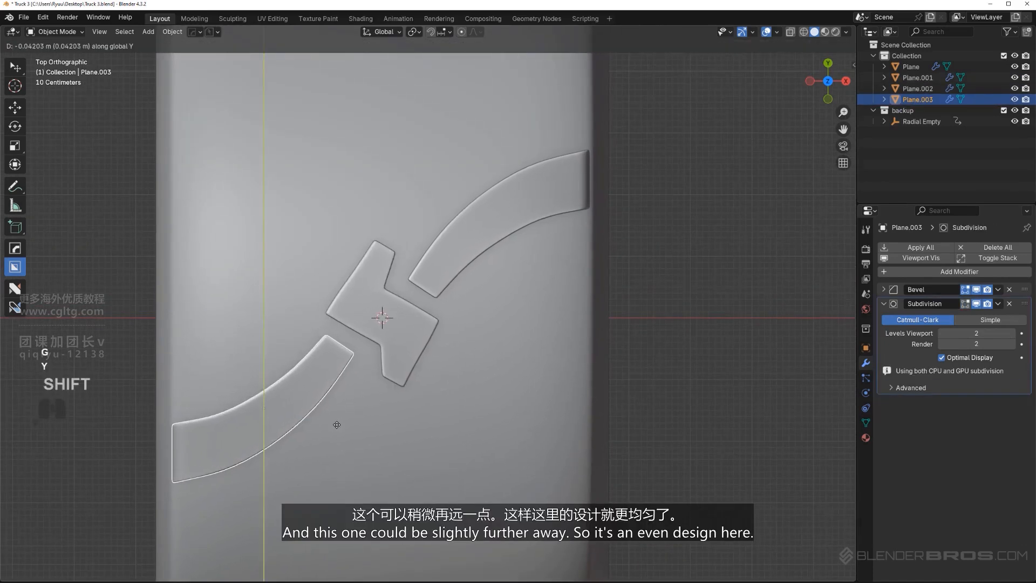
click(337, 424)
scroll(583, 321, down, 2)
click(593, 317)
scroll(348, 354, up, 2)
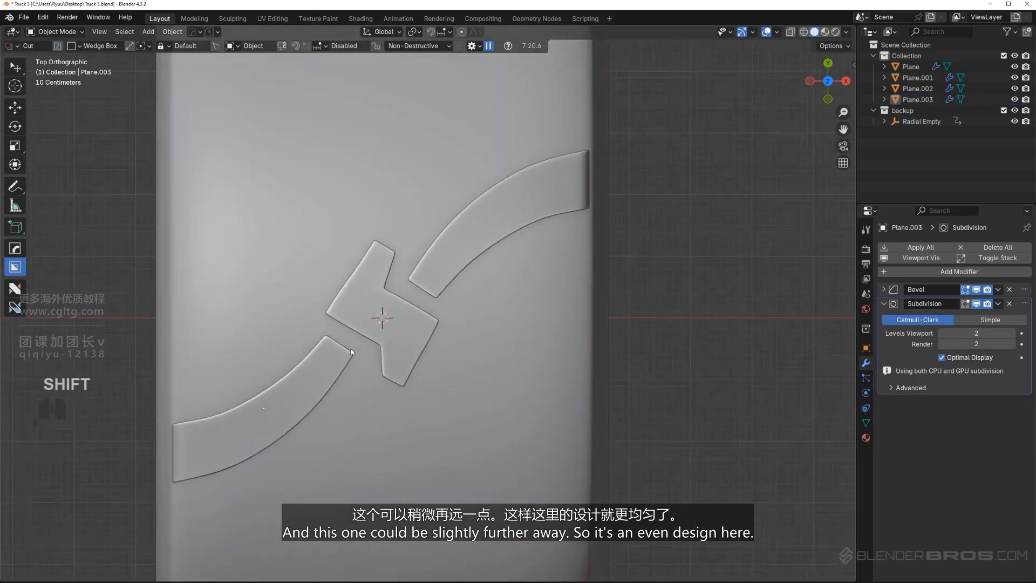
Duplicate all three tread blocks in place and move the copies to the backup collection
middle_drag(350, 352, 406, 333)
key(KP_5)
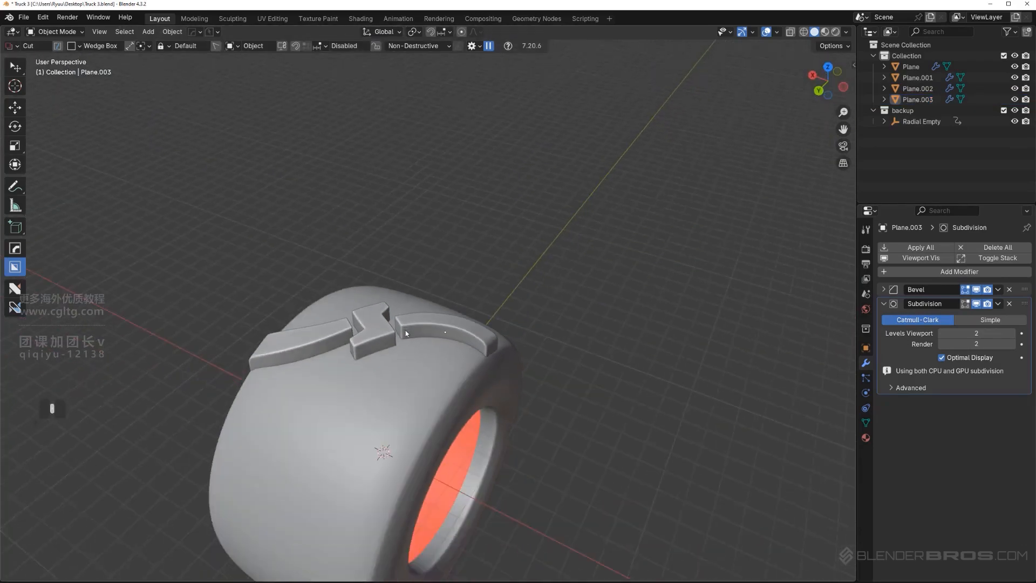
scroll(407, 334, up, 3)
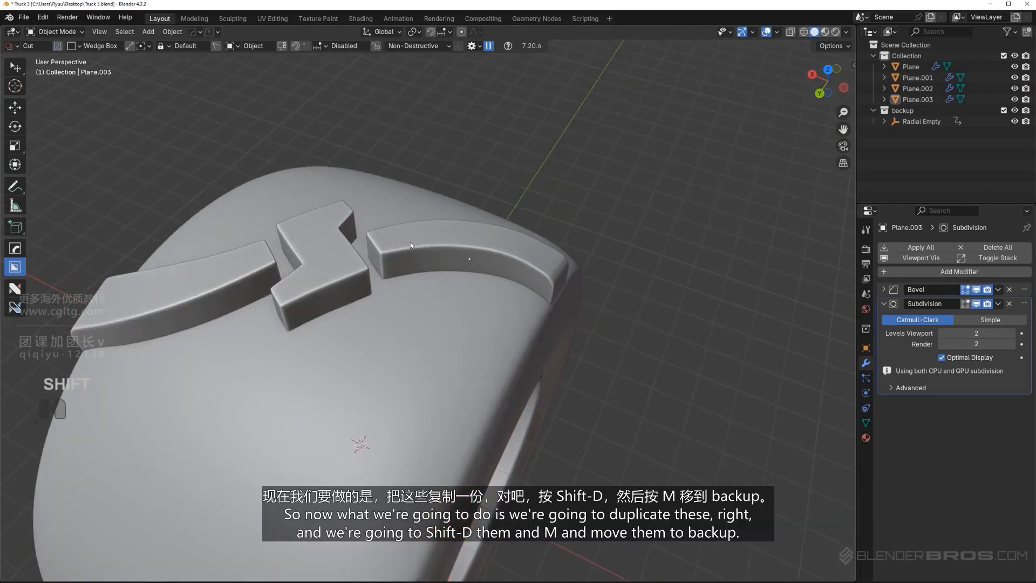
shift+click(409, 241)
shift+click(321, 272)
shift+click(218, 280)
scroll(363, 359, down, 2)
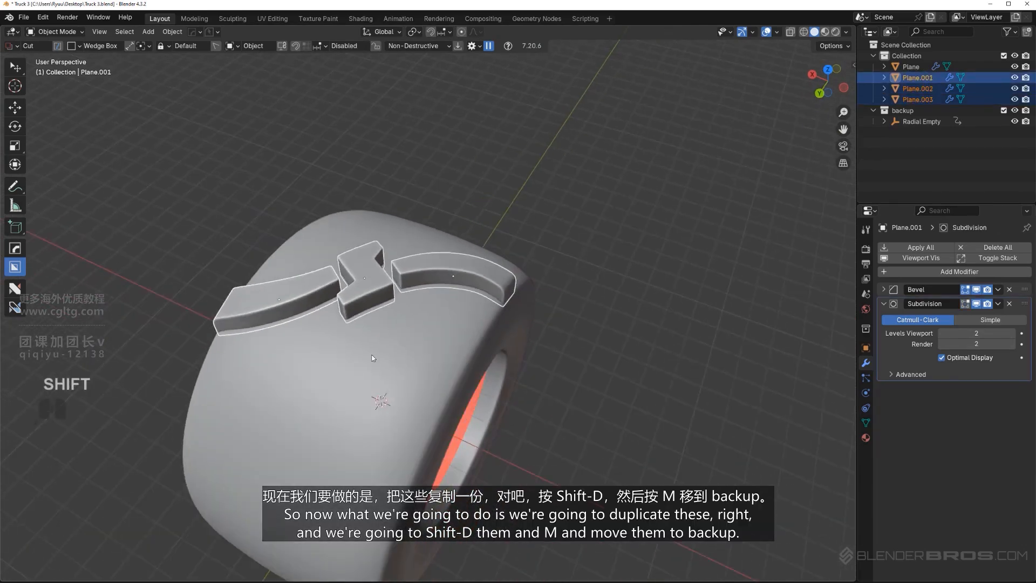
middle_drag(372, 358, 361, 296)
key(shift+d)
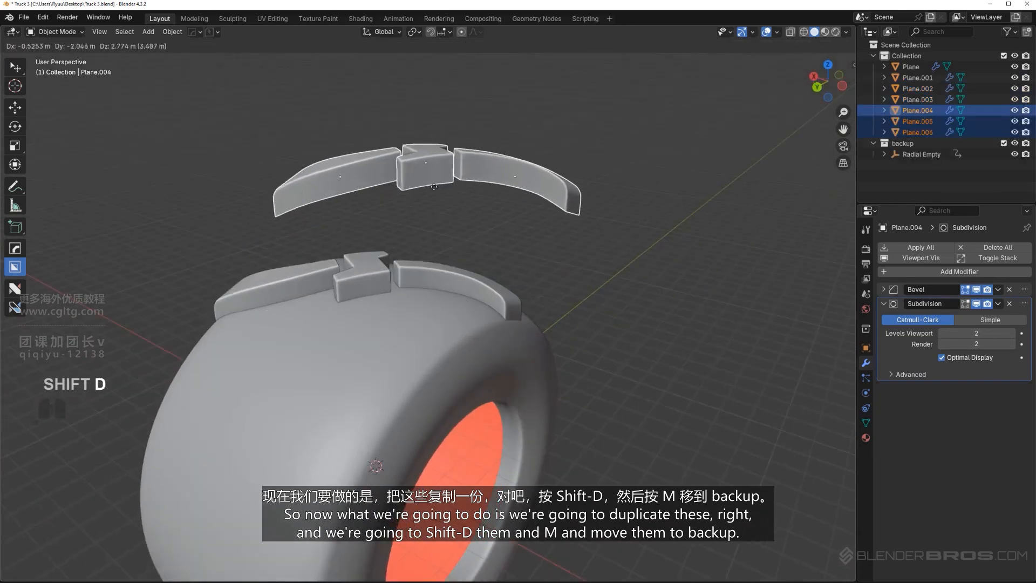
right_click(434, 186)
key(m)
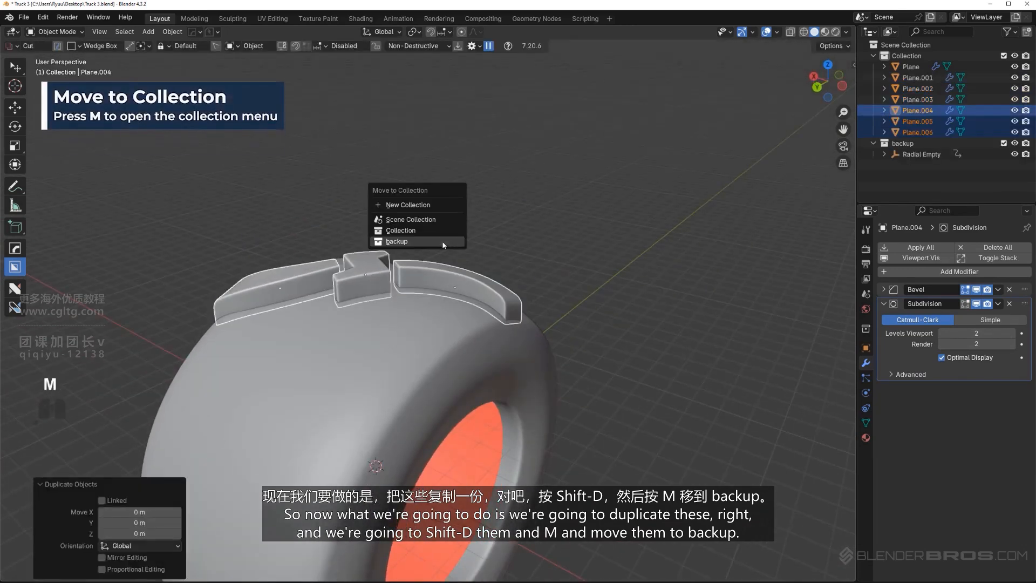
click(443, 242)
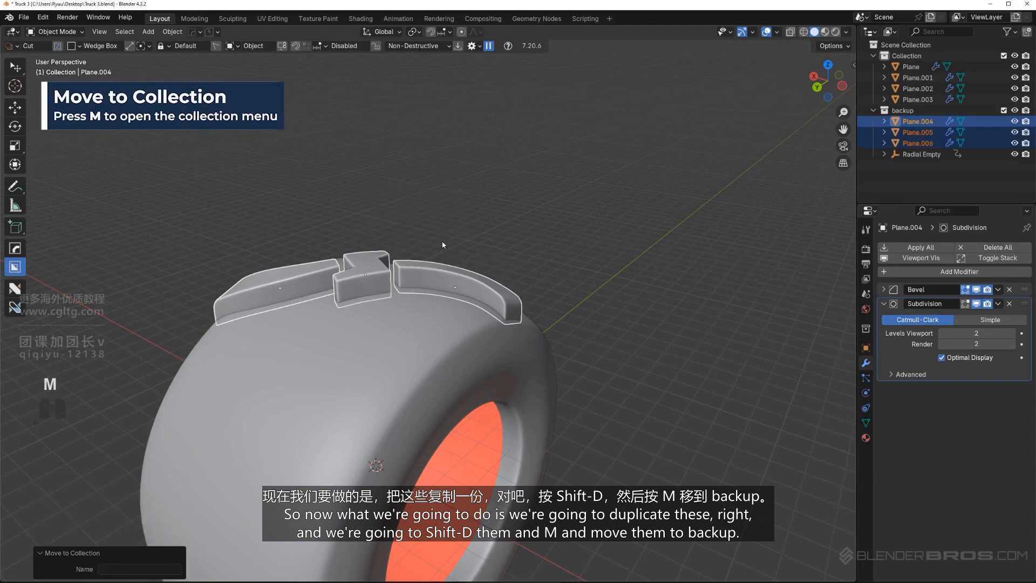
Exclude the backup collection from renders and hide it in the viewport
middle_drag(426, 216, 415, 221)
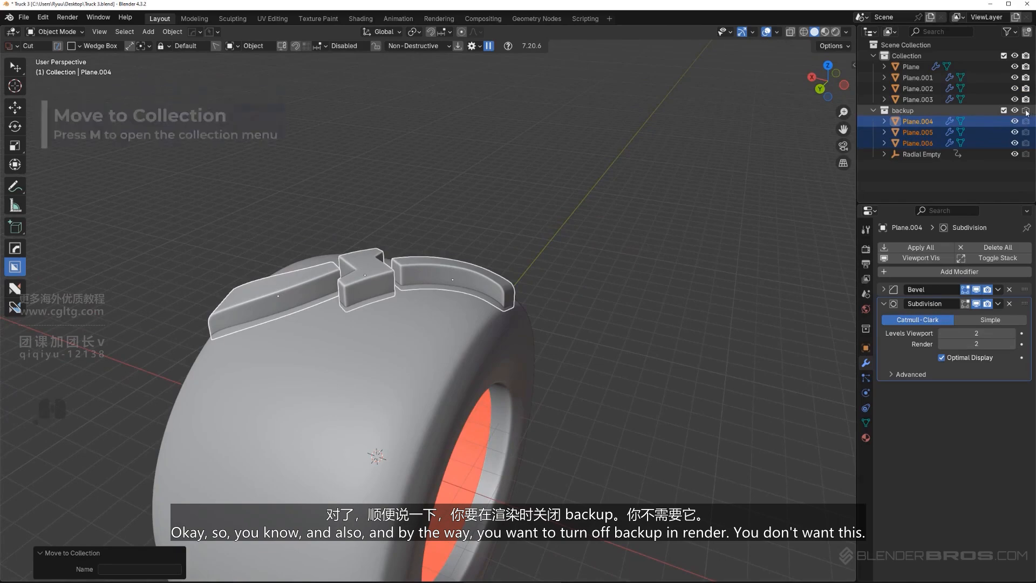
mouse_move(474, 222)
middle_down()
mouse_move(532, 224)
mouse_move(468, 223)
middle_up()
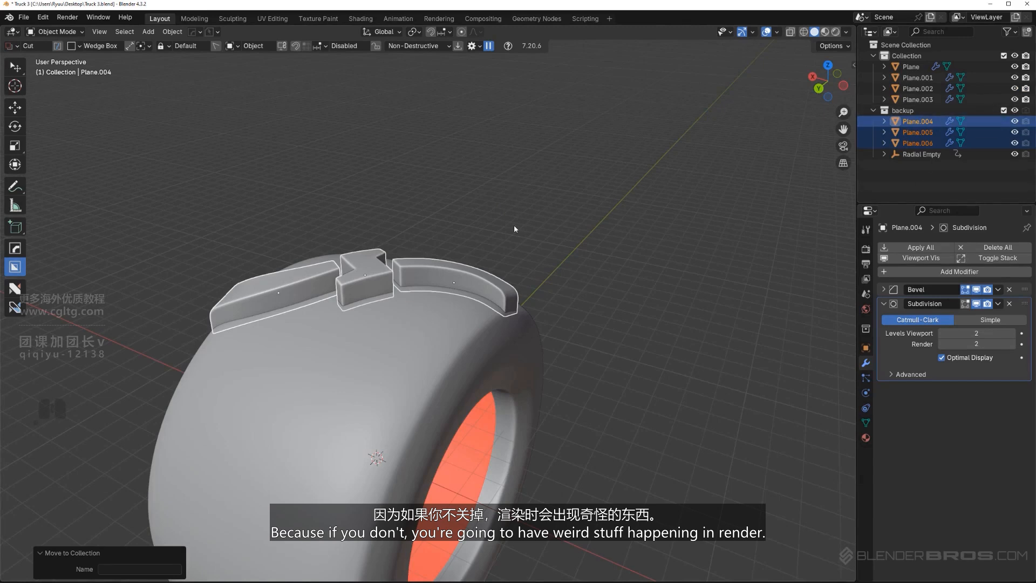
mouse_move(513, 229)
middle_down()
mouse_move(444, 222)
mouse_move(439, 238)
mouse_move(443, 190)
mouse_move(305, 200)
mouse_move(397, 177)
mouse_move(464, 193)
mouse_move(644, 173)
mouse_move(531, 218)
middle_up()
key(ctrl+z)
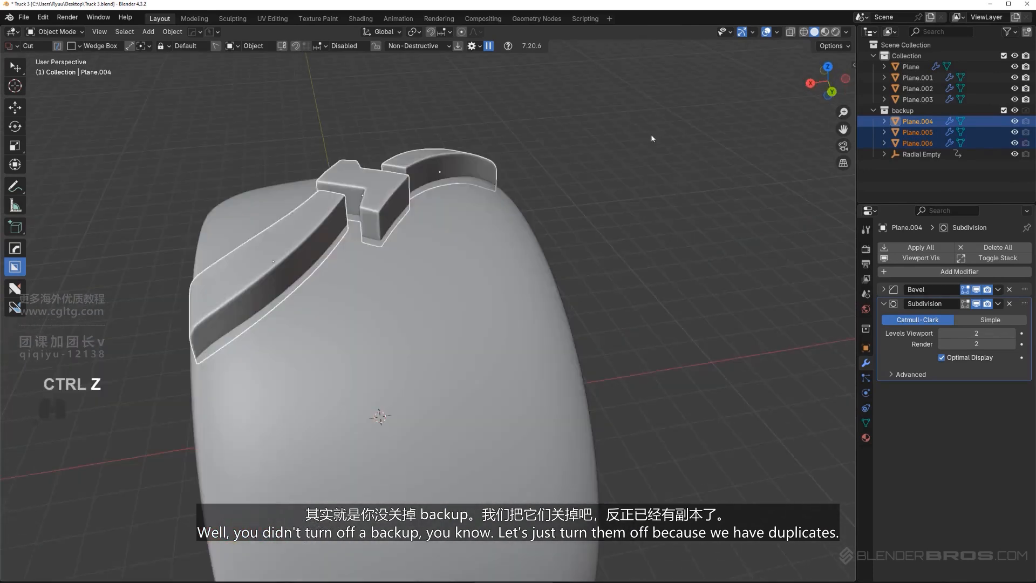
click(1004, 110)
click(1015, 111)
scroll(637, 219, down, 3)
middle_drag(622, 224, 608, 227)
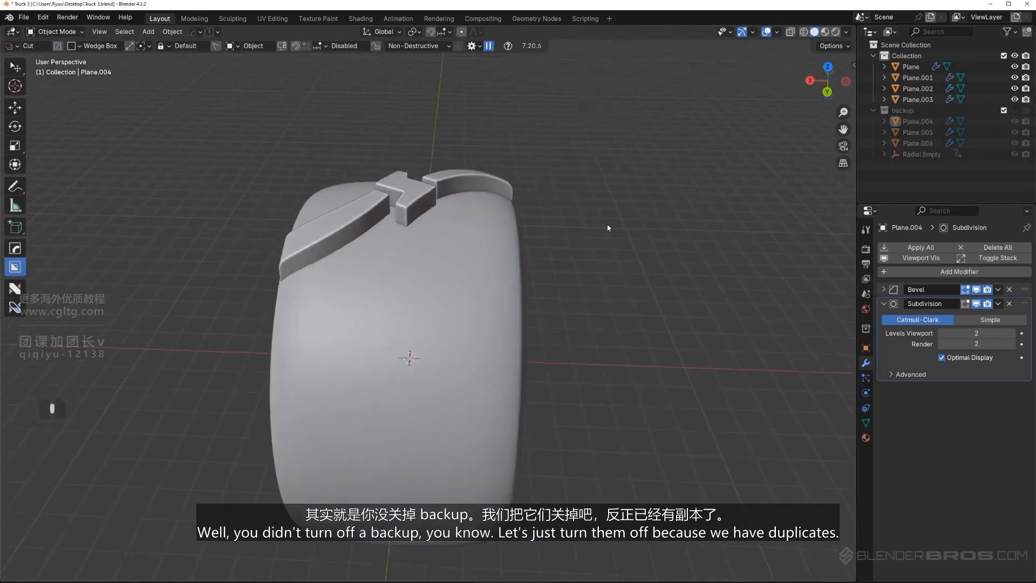
Duplicate the tire in place and move the copy to the backup collection
click(497, 258)
mouse_move(497, 258)
middle_down()
mouse_move(492, 243)
mouse_move(492, 262)
middle_up()
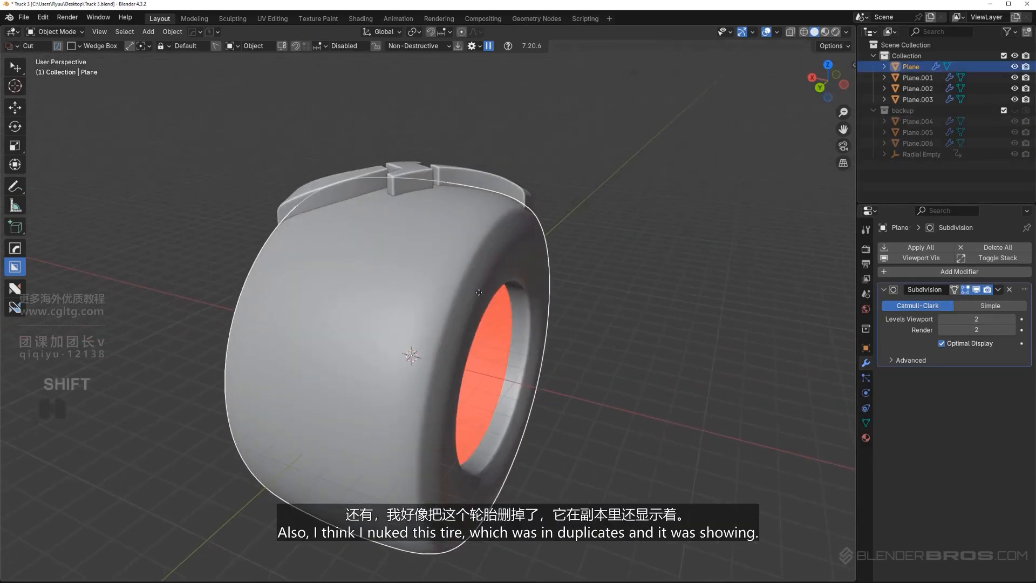
key(shift+d)
right_click(724, 144)
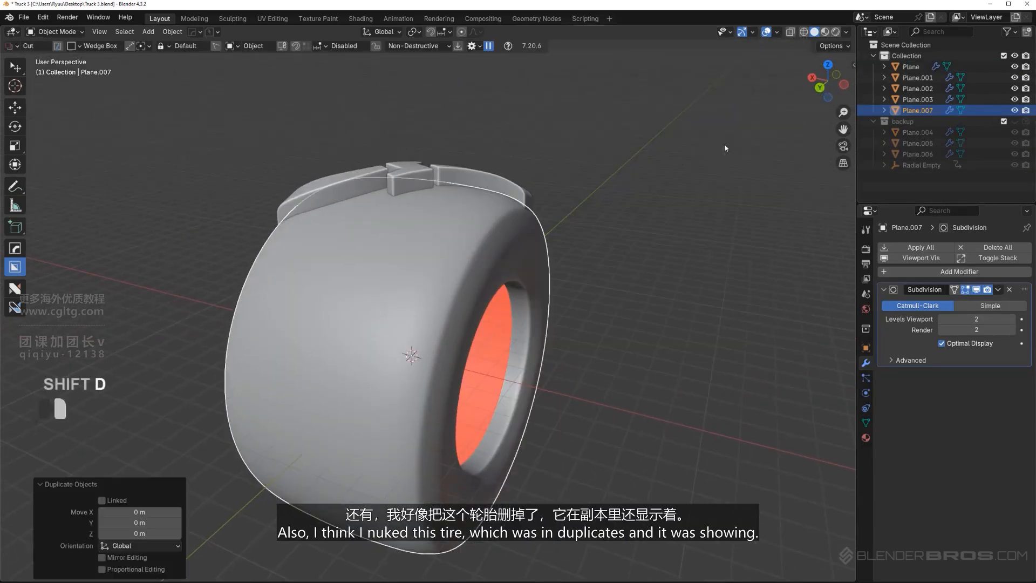
key(m)
click(590, 234)
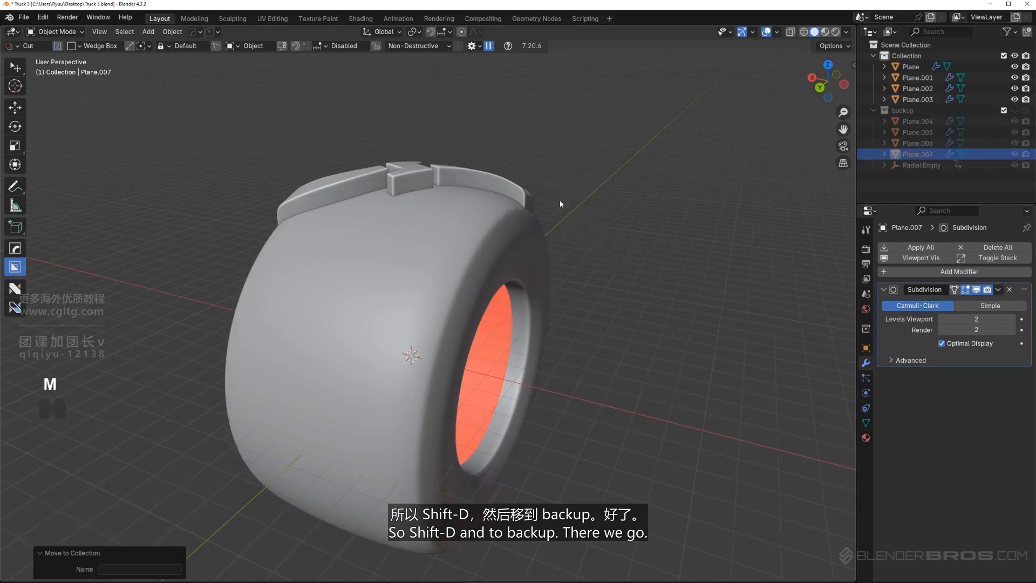
Select the three visible tread blocks and scale them slightly wider along X
middle_drag(488, 257, 521, 191)
shift+middle_drag(357, 290, 357, 259)
click(342, 211)
scroll(342, 211, down, 2)
shift+click(371, 145)
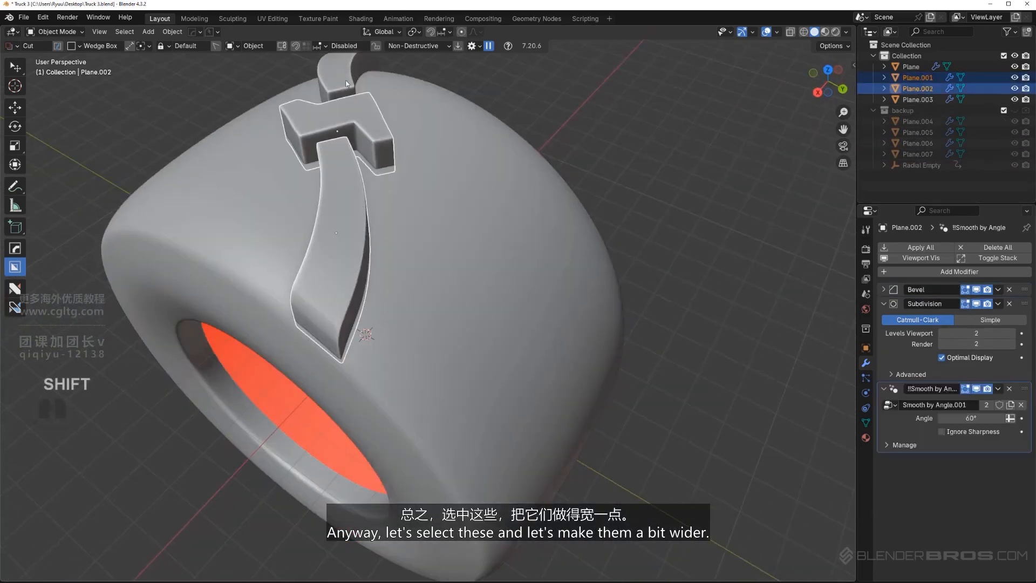
shift+click(345, 76)
shift+middle_drag(398, 133, 443, 335)
scroll(451, 242, up, 1)
key(s)
key(x)
click(556, 240)
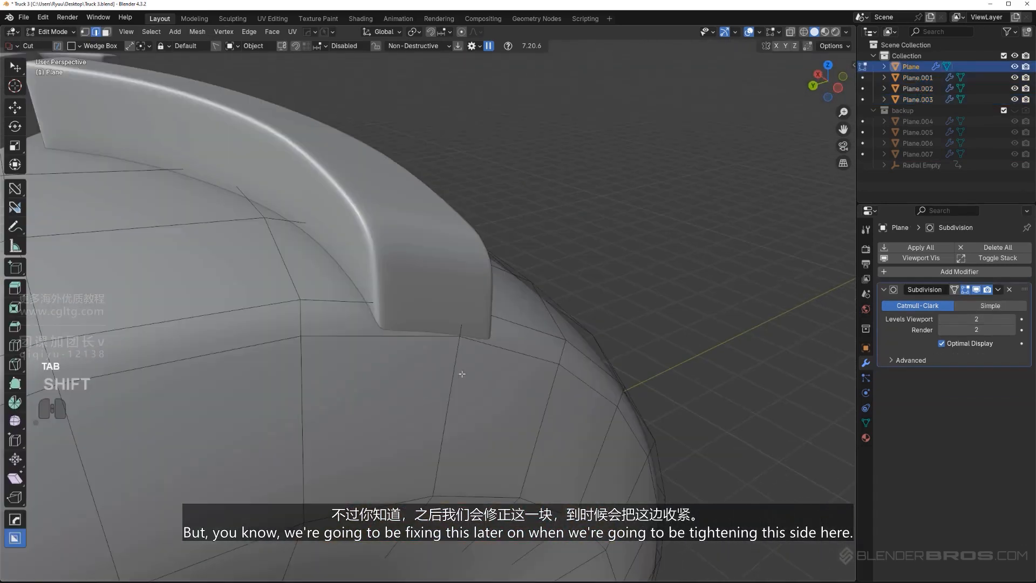
Try a tightening loop cut around the tire's shoulder near the curved block's outer end, and undo it
key(ctrl+r)
click(466, 373)
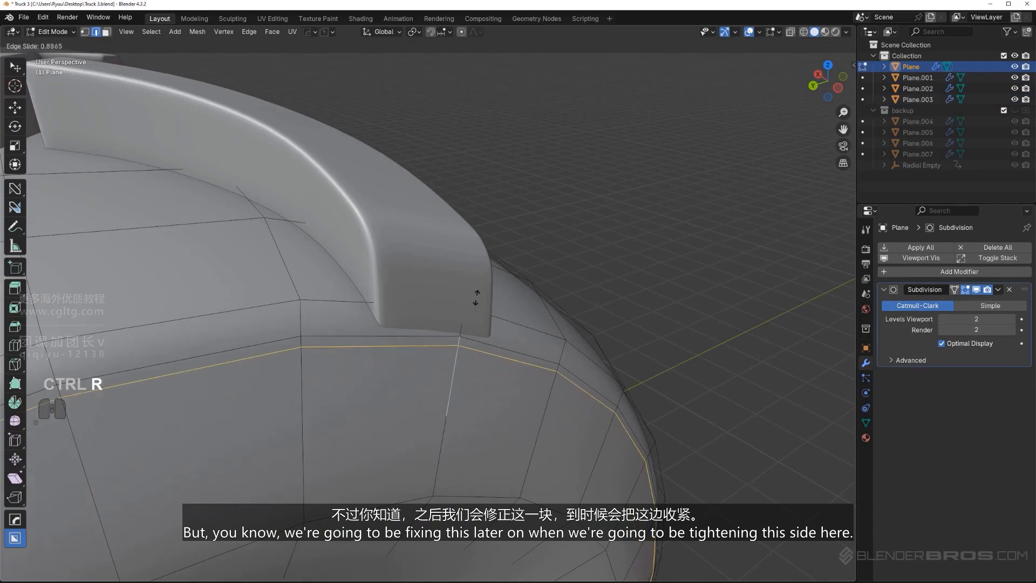
click(475, 300)
key(ctrl+z)
key(Tab)
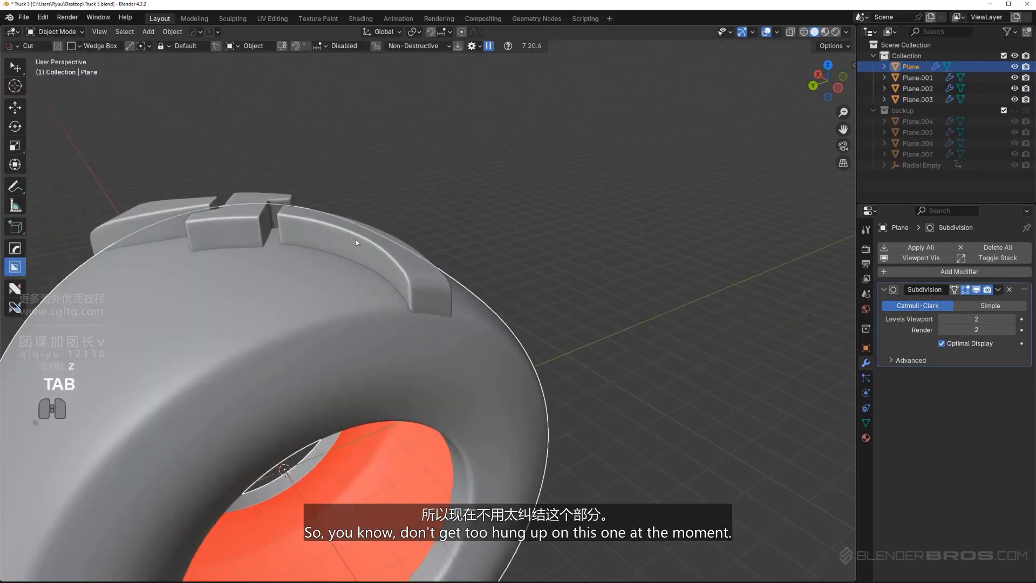
scroll(354, 241, down, 3)
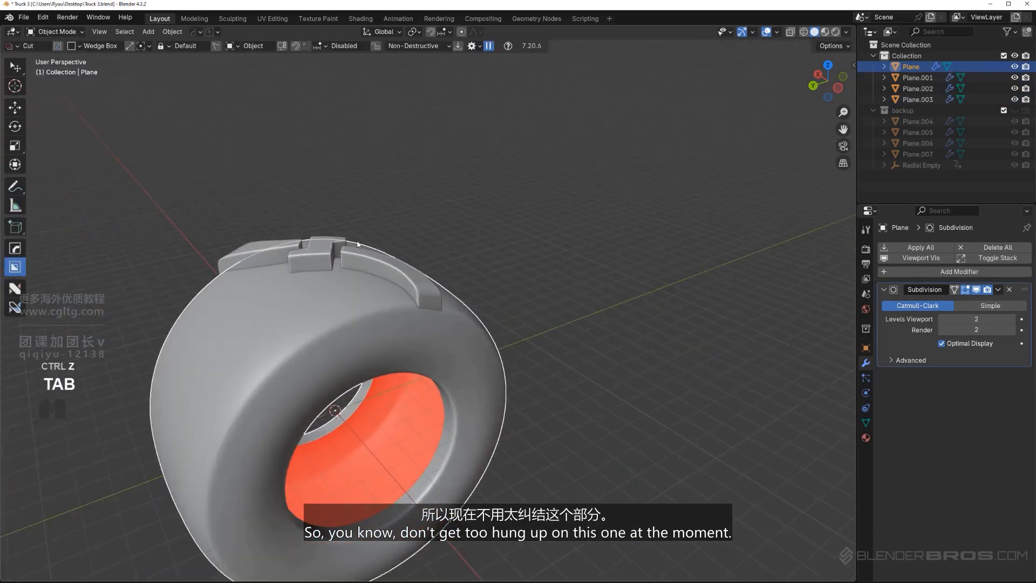
Join the three selected tread blocks into one object and check its surface for shading artifacts
middle_drag(342, 249, 454, 292)
key(ctrl+z)
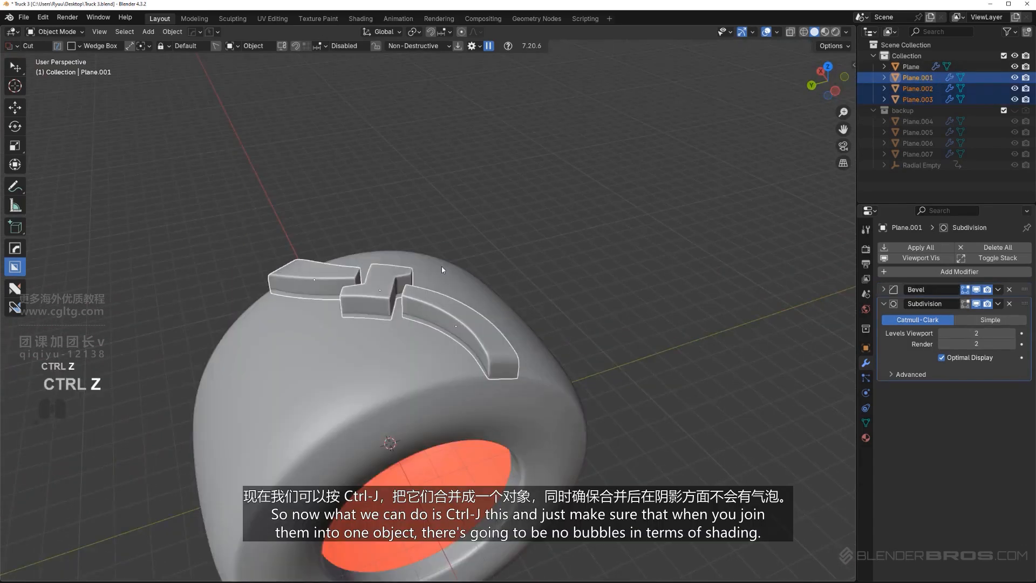
scroll(441, 266, up, 3)
key(ctrl+j)
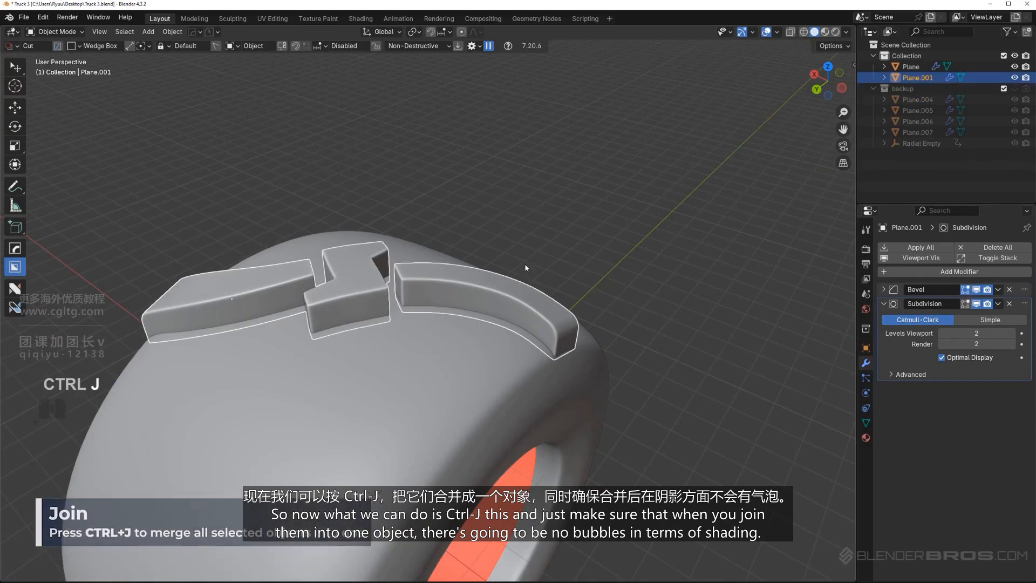
middle_drag(309, 299, 415, 322)
scroll(410, 312, down, 6)
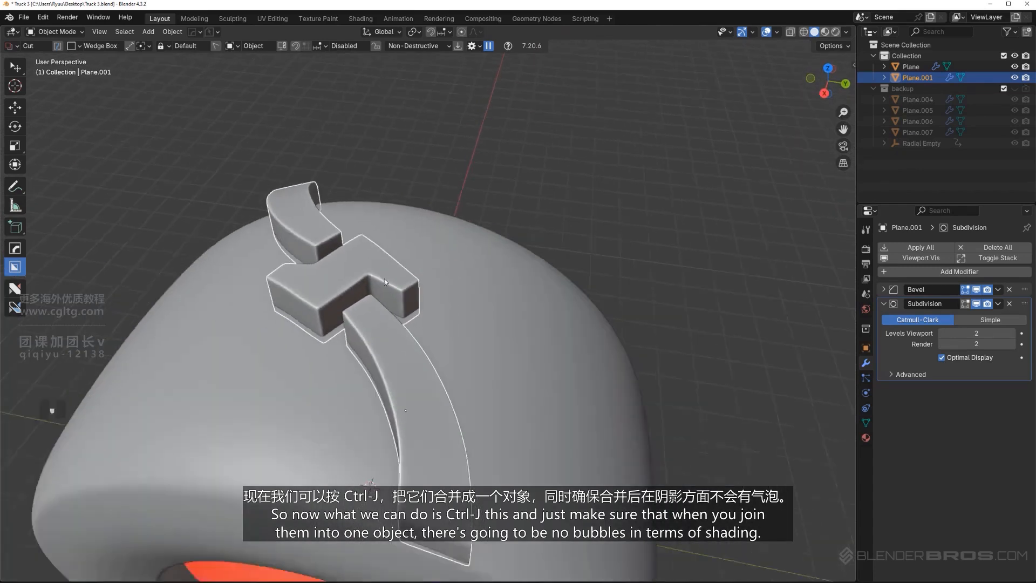
key(g)
right_click(475, 274)
scroll(435, 290, up, 4)
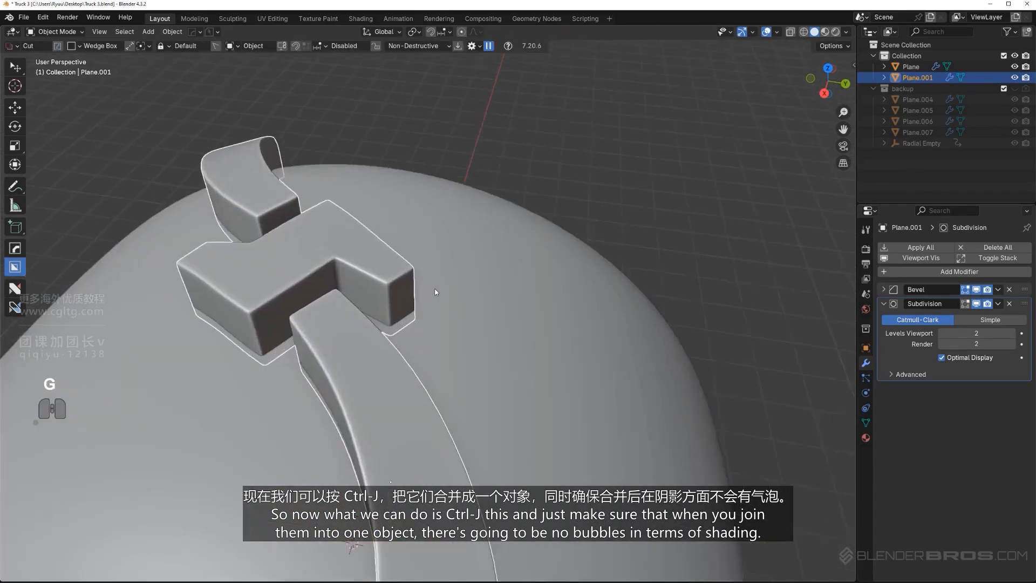
middle_drag(436, 291, 490, 254)
middle_drag(489, 277, 543, 263)
middle_drag(291, 237, 276, 294)
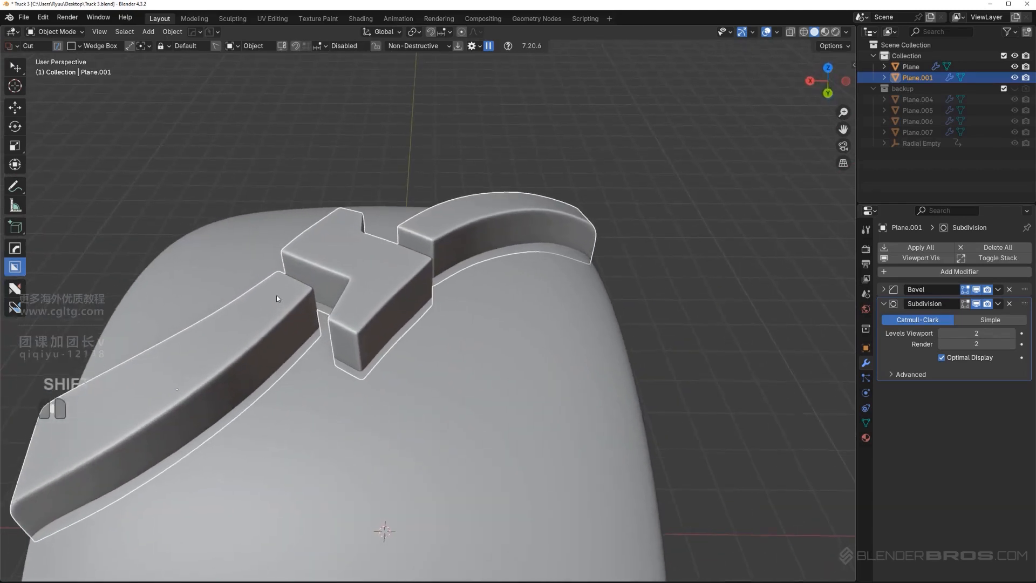
Set the joined tread object's origin to its geometry and apply its rotation
key(shift+s)
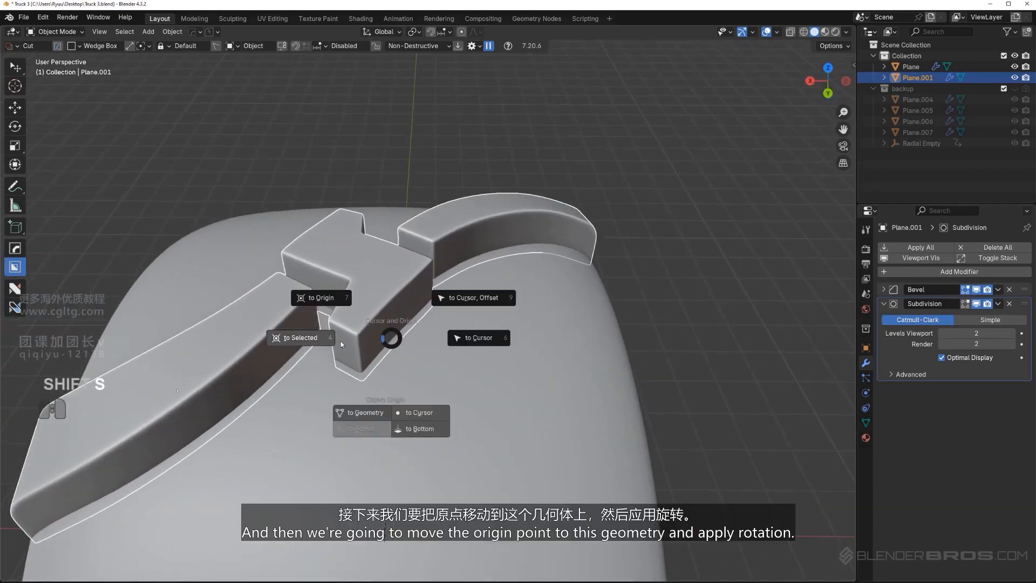
click(367, 412)
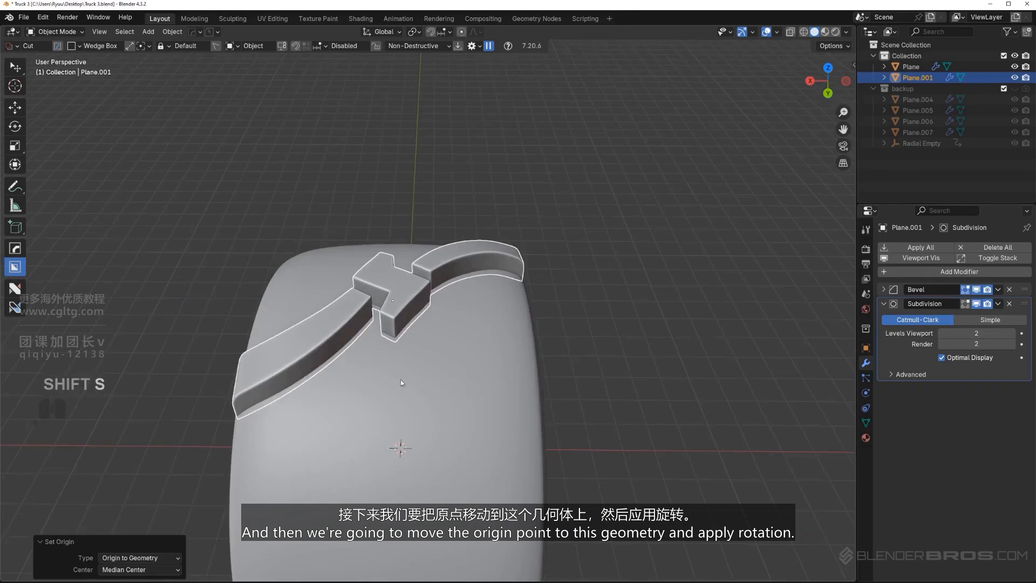
key(ctrl+KP_3)
key(KP_5)
key(ctrl+a)
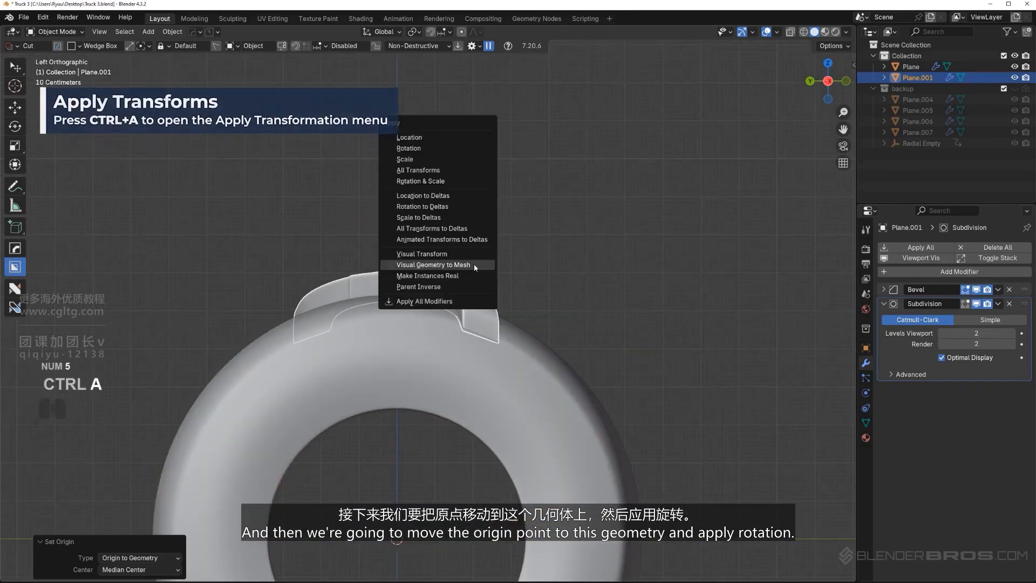
click(452, 147)
Repeat the joined tread blocks around the tire's whole circumference with the HardOps Radial Array
scroll(452, 148, down, 3)
scroll(429, 228, up, 3)
key(q)
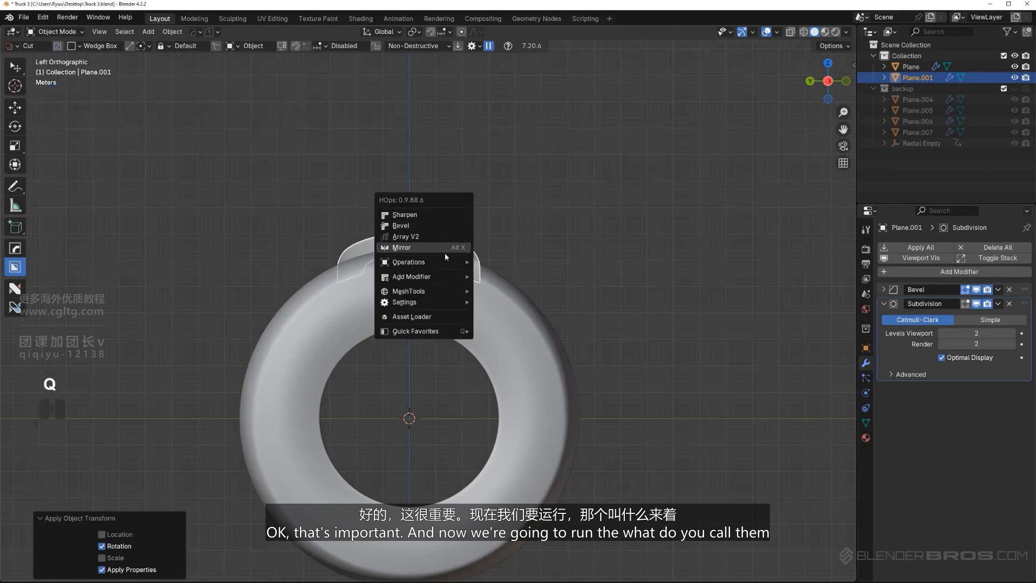
mouse_move(422, 290)
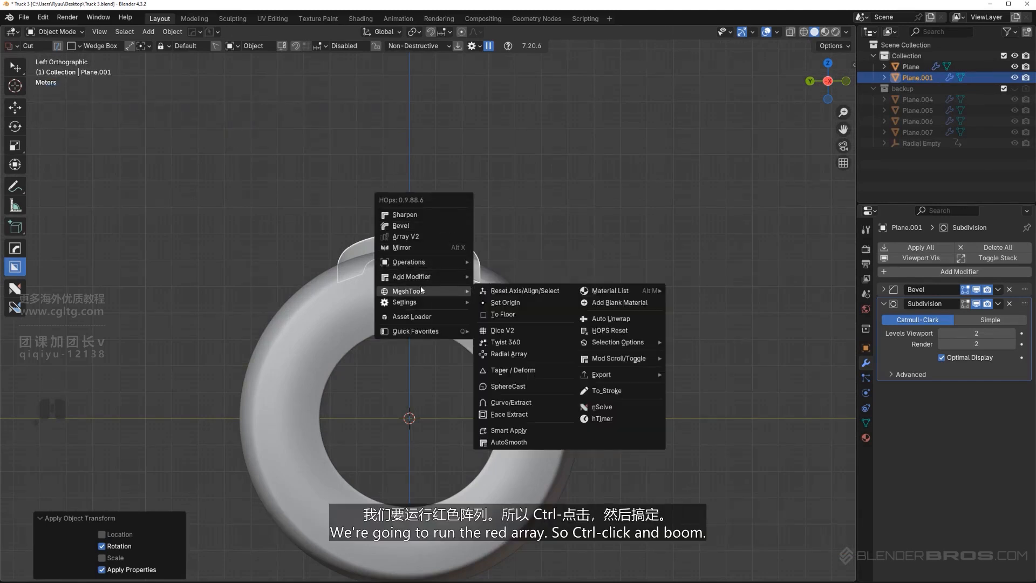
ctrl+click(505, 354)
middle_drag(357, 309, 399, 296)
key(KP_5)
click(578, 203)
scroll(579, 204, down, 3)
click(572, 210)
Examine the arrayed tread pattern around the tire from several angles and up close
key(KP_5)
scroll(453, 292, up, 3)
key(KP_5)
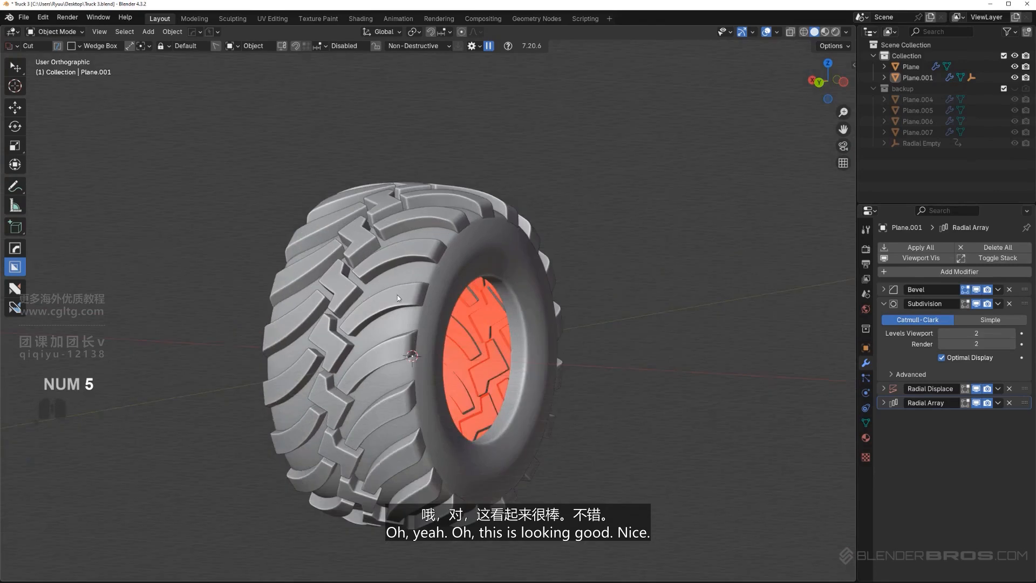
scroll(416, 294, up, 2)
alt+middle_drag(474, 281, 334, 302)
middle_drag(461, 276, 402, 180)
key(KP_5)
shift+middle_drag(389, 227, 349, 336)
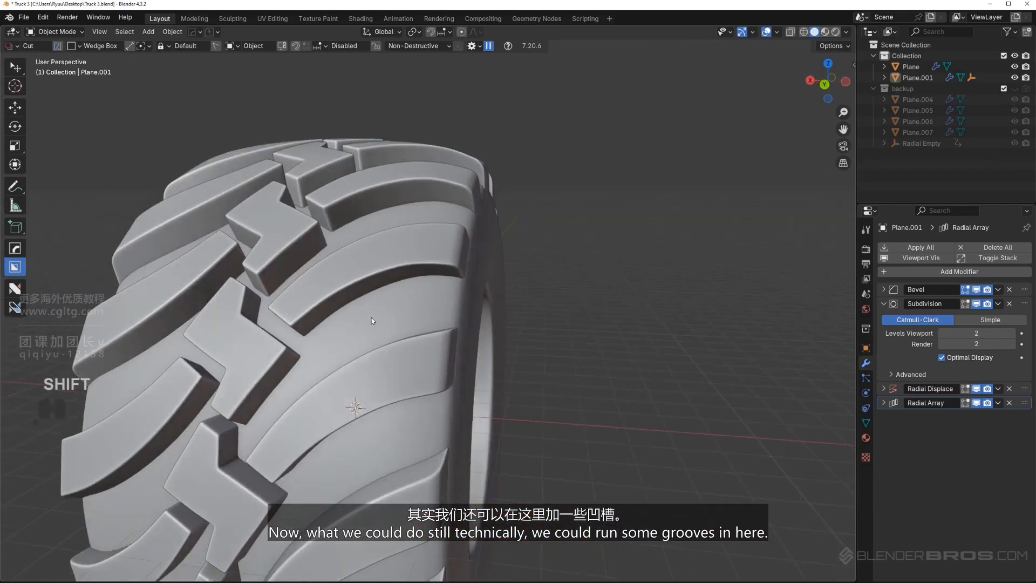
Add an edge loop around the tire surface between the treads and bevel it 0.141 m wide with one segment
click(372, 317)
key(Tab)
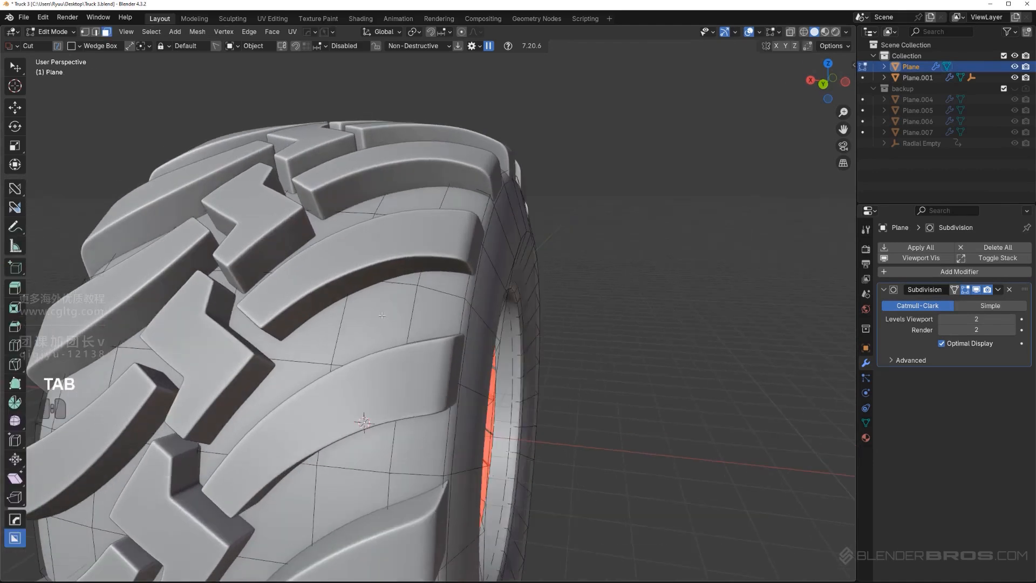
click(383, 281)
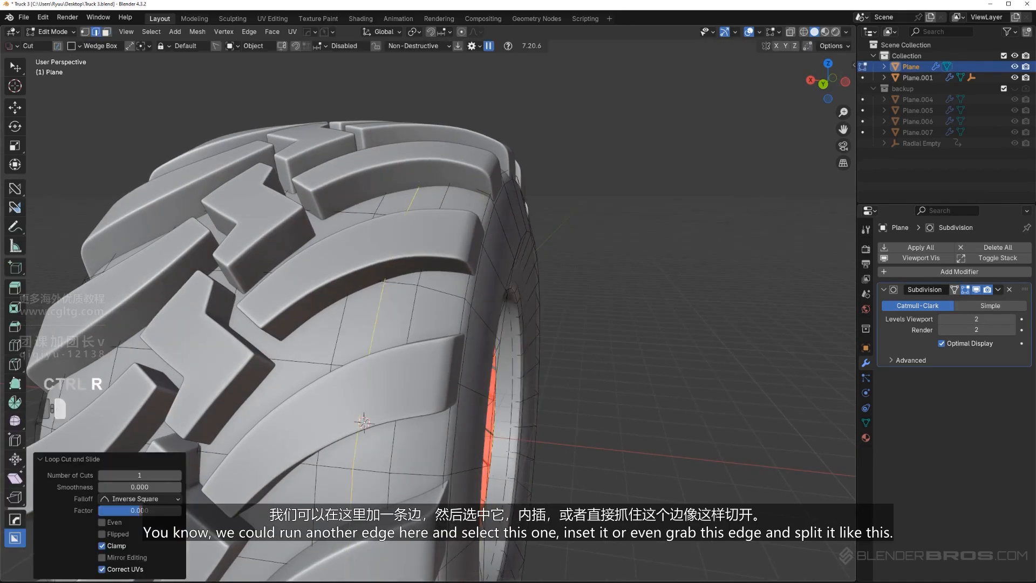
key(Tab)
key(Tab)
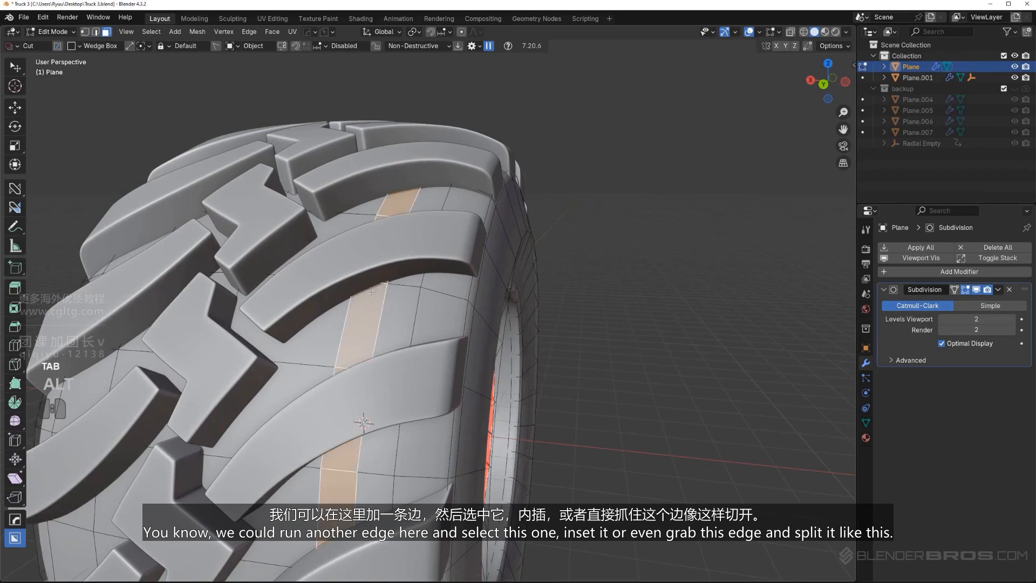
middle_drag(372, 293, 366, 294)
scroll(450, 329, up, 1)
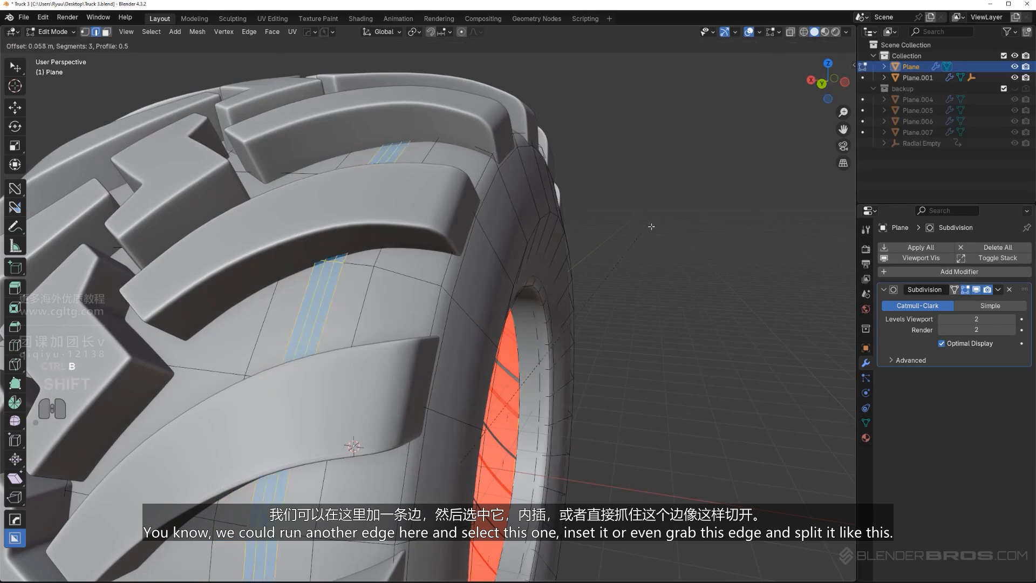
click(764, 229)
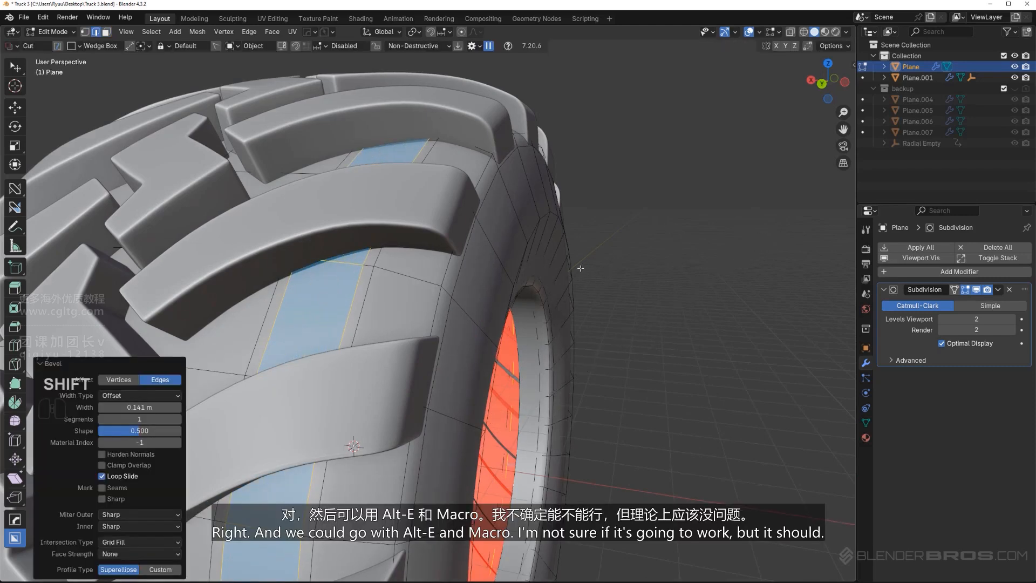
Try sinking the beveled strip into a groove around the tire using the HardOps EM_Macro panel operation
key(q)
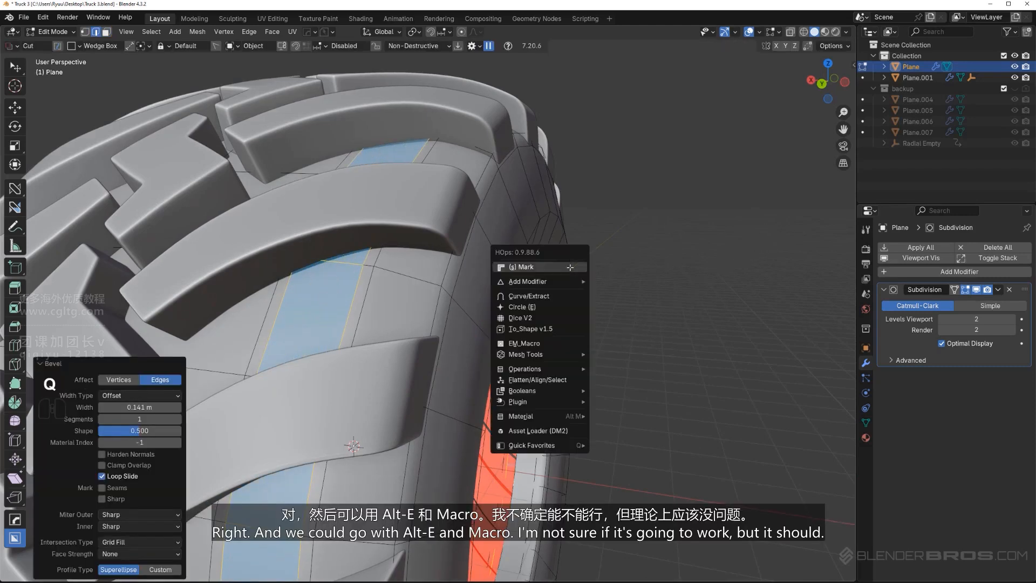
click(556, 343)
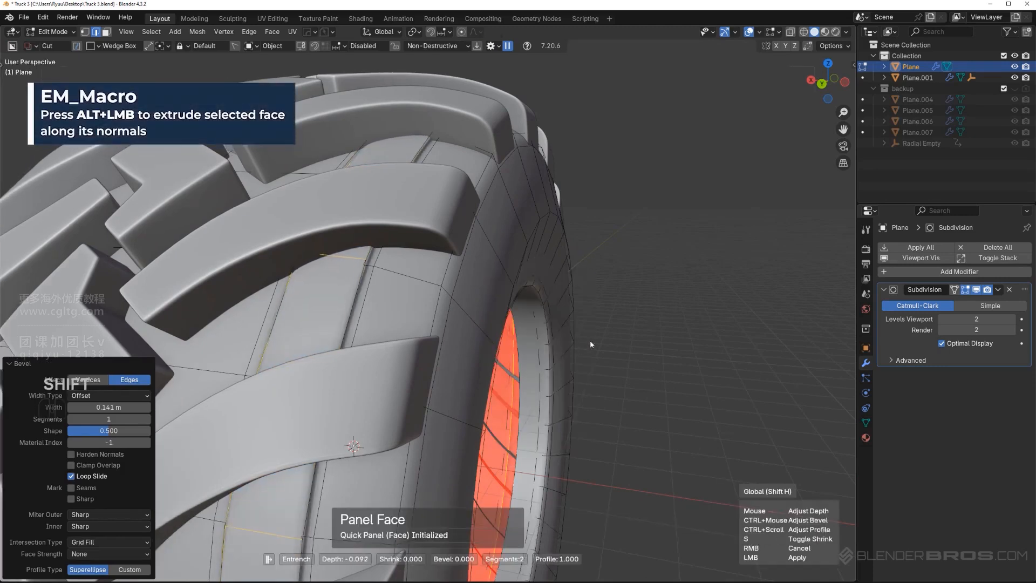
click(71, 234)
key(Tab)
scroll(379, 245, down, 5)
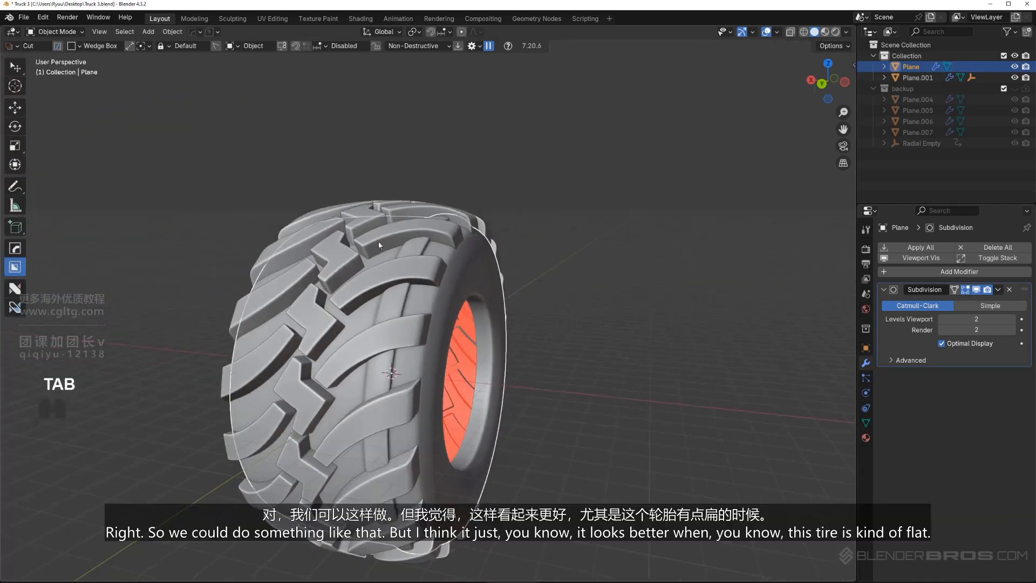
middle_drag(379, 244, 462, 313)
Undo the entrenched groove together with the bevel and edge loop added to the tire surface
key(ctrl+z)
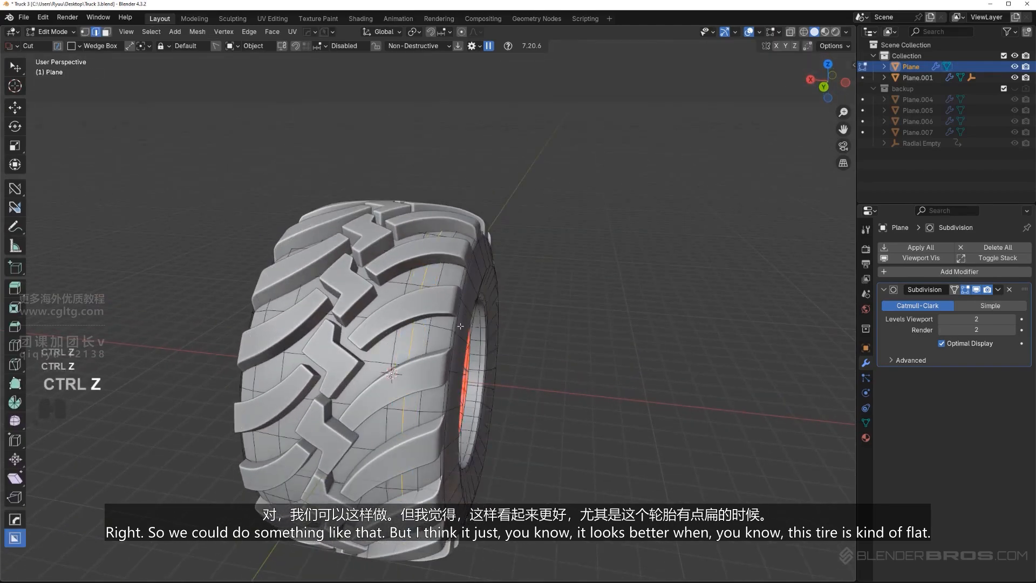
scroll(457, 333, up, 2)
key(z)
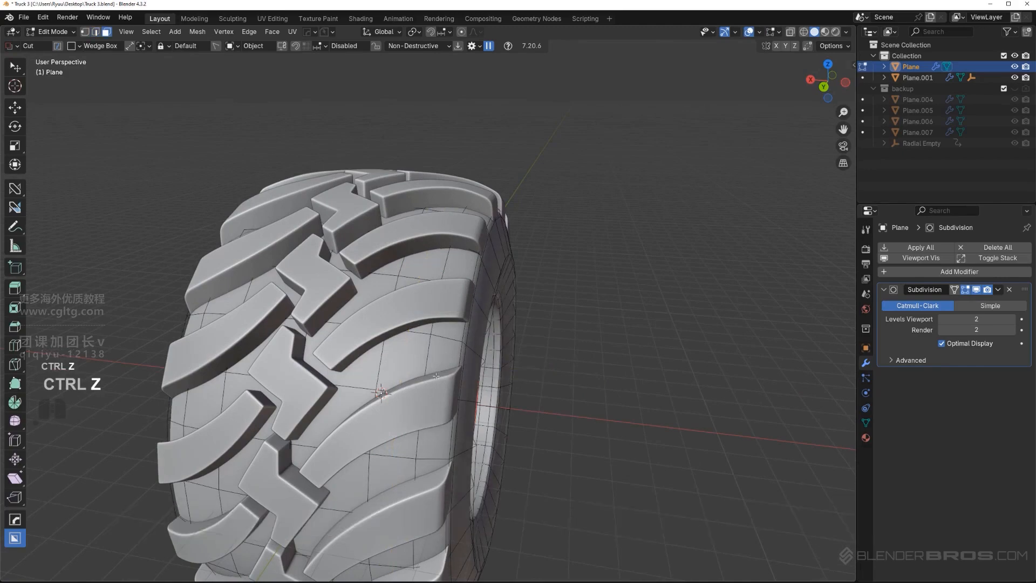
key(Tab)
scroll(459, 354, down, 4)
Select the edge loop around the tire's sidewall and move it outward about 0.228 m along the X axis
middle_drag(459, 354, 556, 294)
scroll(452, 309, up, 2)
middle_drag(452, 309, 559, 308)
scroll(486, 291, up, 2)
shift+middle_drag(479, 286, 462, 302)
key(Tab)
scroll(472, 296, up, 2)
alt+click(461, 285)
scroll(469, 291, down, 1)
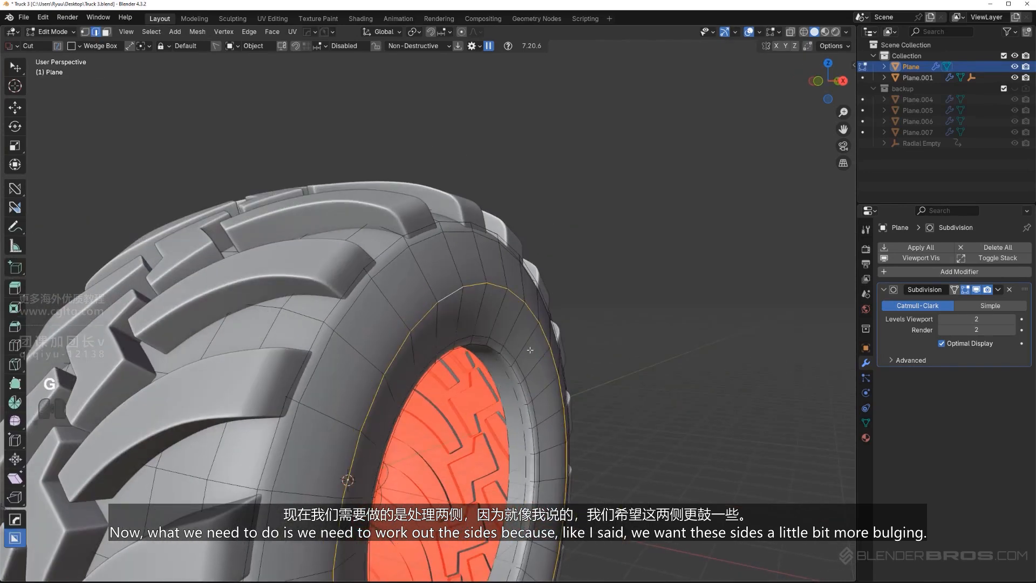
key(x)
click(540, 353)
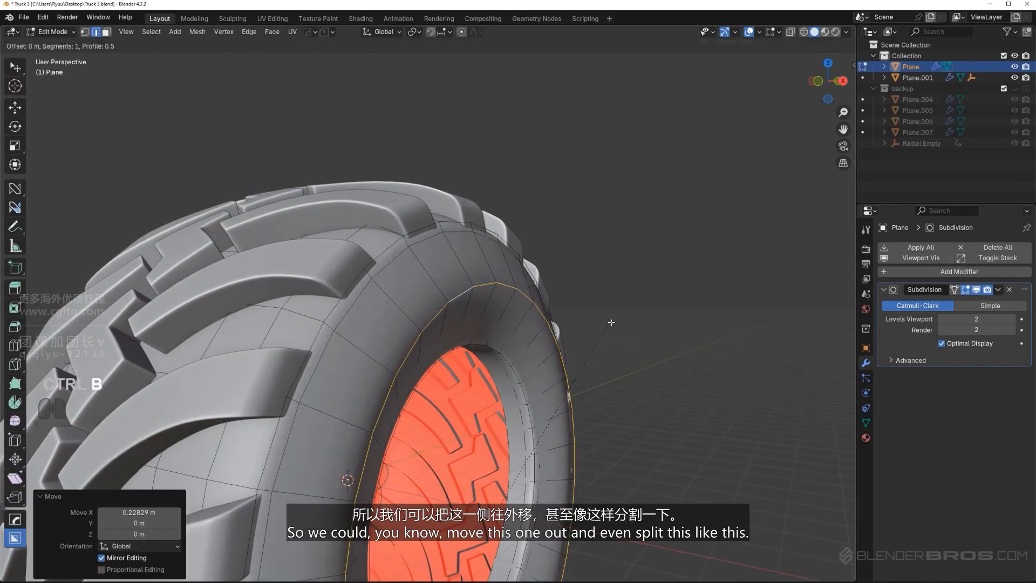
Bevel the sidewall edge loop about 0.498 m wide with two segments to round the bulge
key(ctrl+b)
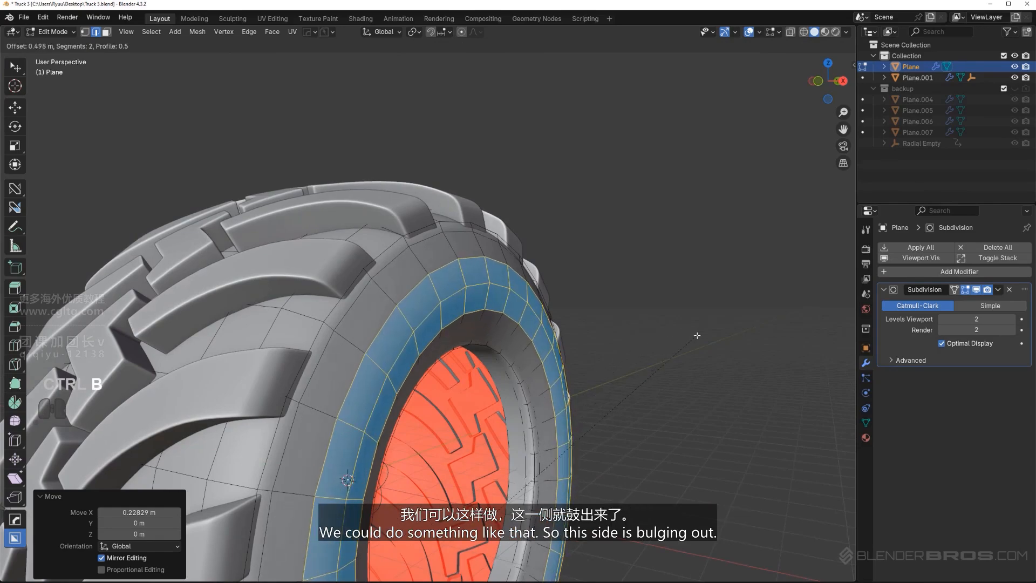
click(694, 336)
key(Tab)
scroll(623, 278, down, 3)
middle_drag(623, 277, 586, 284)
Move the beveled face band on the sidewall to make the tire's side bulge more
key(Tab)
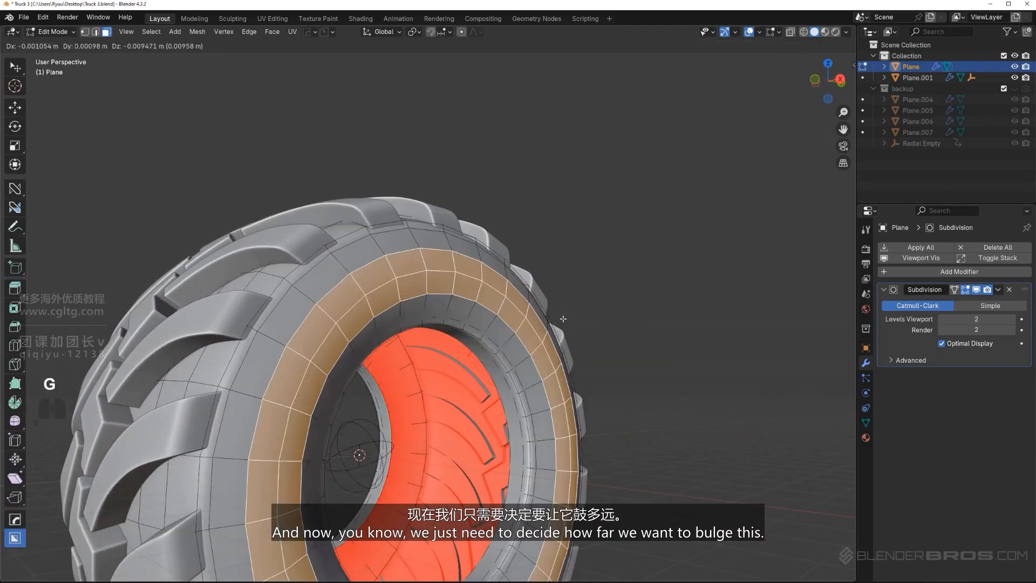
click(580, 320)
key(Tab)
scroll(542, 289, down, 5)
mouse_move(542, 289)
middle_down()
mouse_move(458, 308)
mouse_move(418, 301)
mouse_move(533, 294)
mouse_move(545, 302)
middle_up()
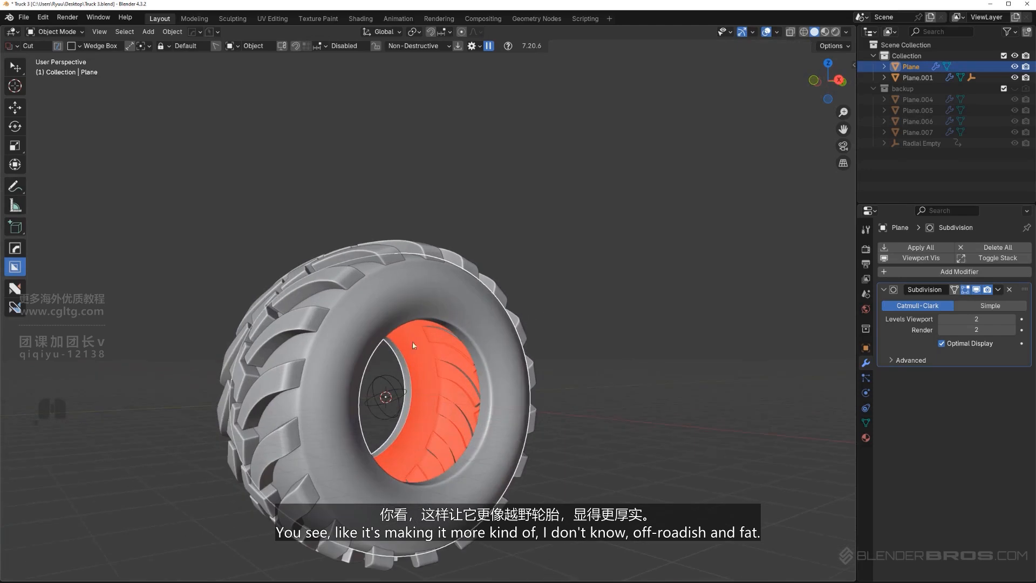
Add a supporting edge loop on the tread side of the tire's shoulder and slide it toward the corner
scroll(459, 326, up, 5)
shift+middle_drag(459, 326, 433, 283)
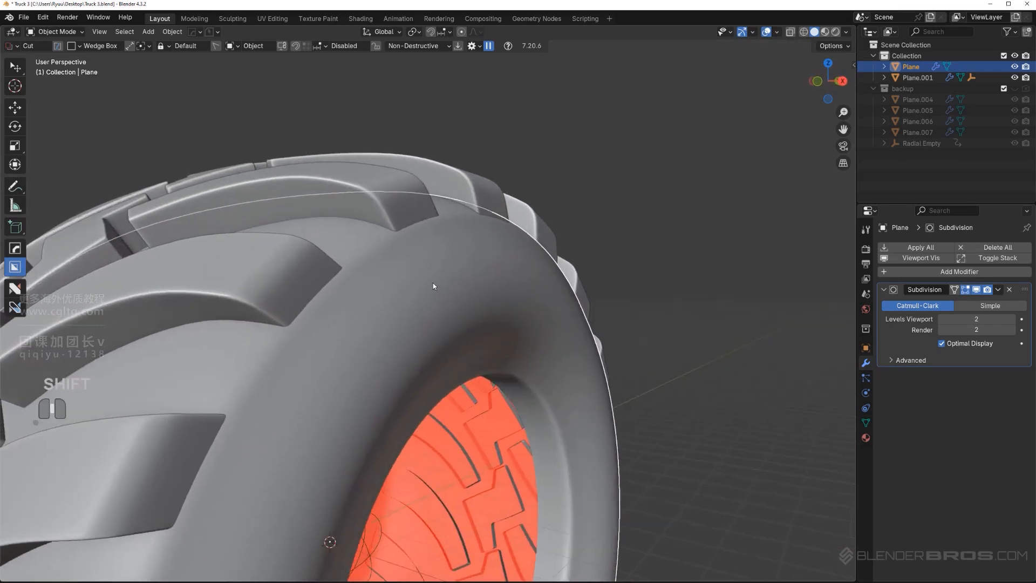
key(Tab)
scroll(403, 291, up, 3)
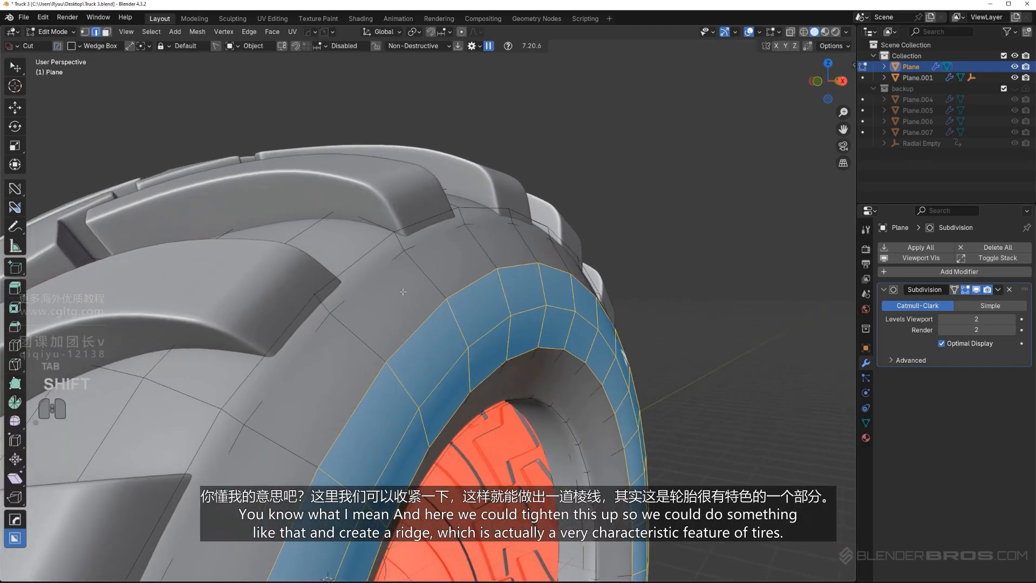
click(386, 224)
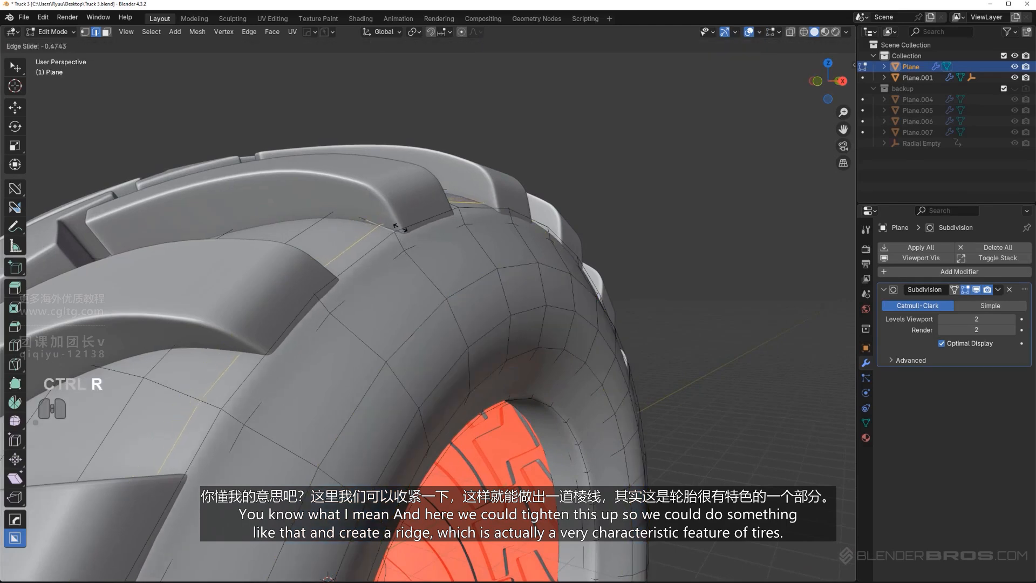
click(406, 230)
key(Tab)
scroll(425, 189, down, 4)
middle_drag(418, 270, 397, 281)
Add an edge loop on the sidewall just inside the shoulder, slid to a factor of 0.810, to form a ridge
scroll(373, 249, up, 3)
key(Tab)
scroll(408, 304, up, 4)
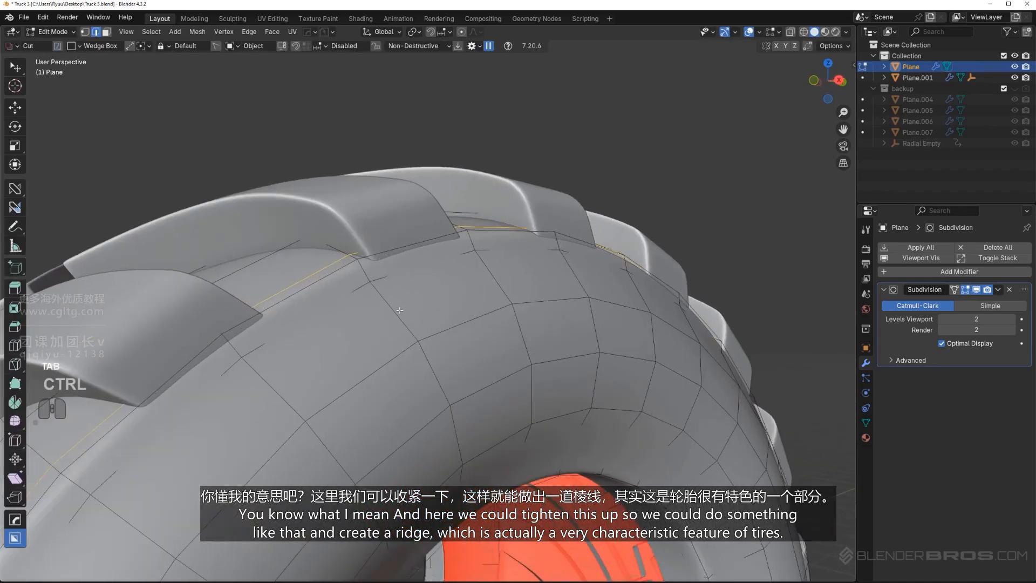
key(ctrl+r)
click(399, 311)
click(385, 286)
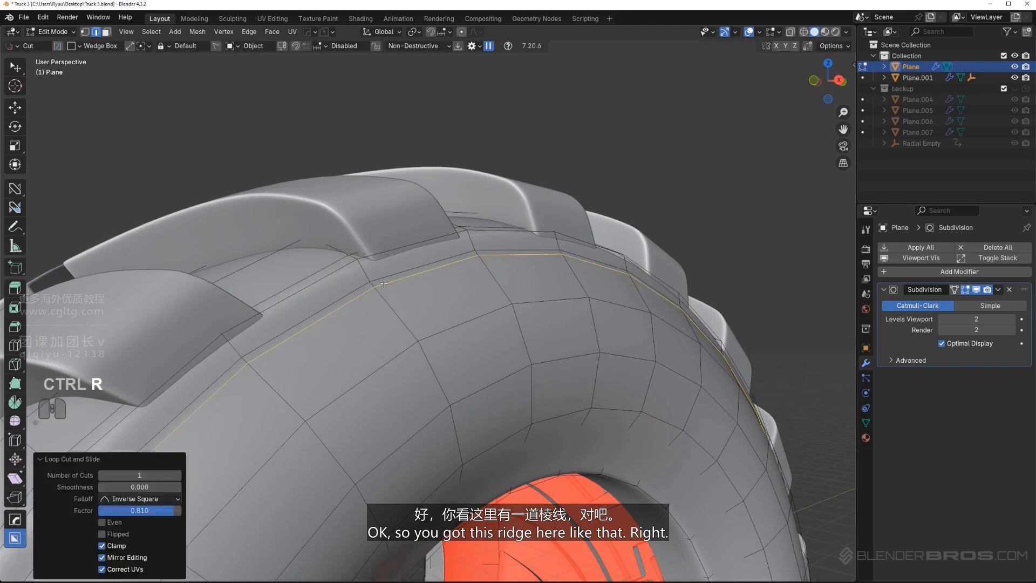
key(Tab)
Add one more edge loop between the shoulder corner and the new sidewall loop to tighten the ridge
key(Tab)
key(ctrl+r)
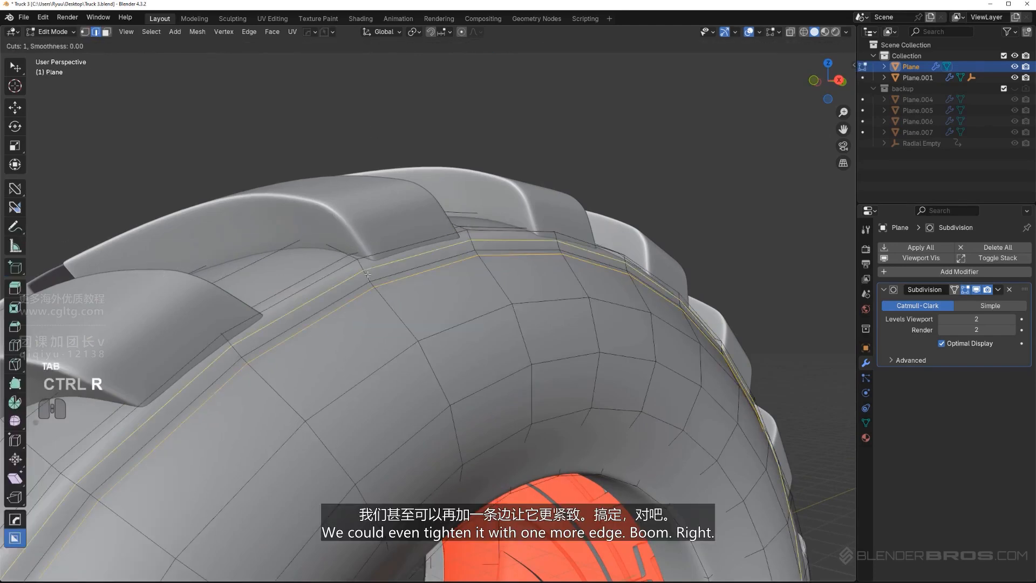
click(369, 276)
click(365, 268)
key(Tab)
scroll(448, 290, down, 7)
mouse_move(450, 291)
middle_down()
mouse_move(364, 284)
mouse_move(455, 298)
middle_up()
key(Tab)
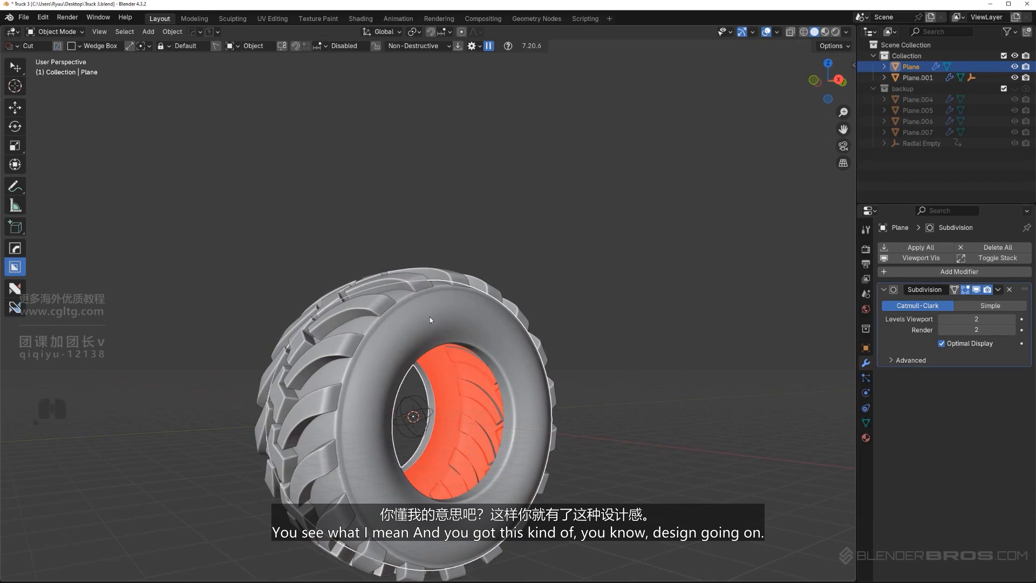
Select the bulge's edge loops and the ridge loops on the sidewall and dissolve their edges
scroll(429, 316, up, 8)
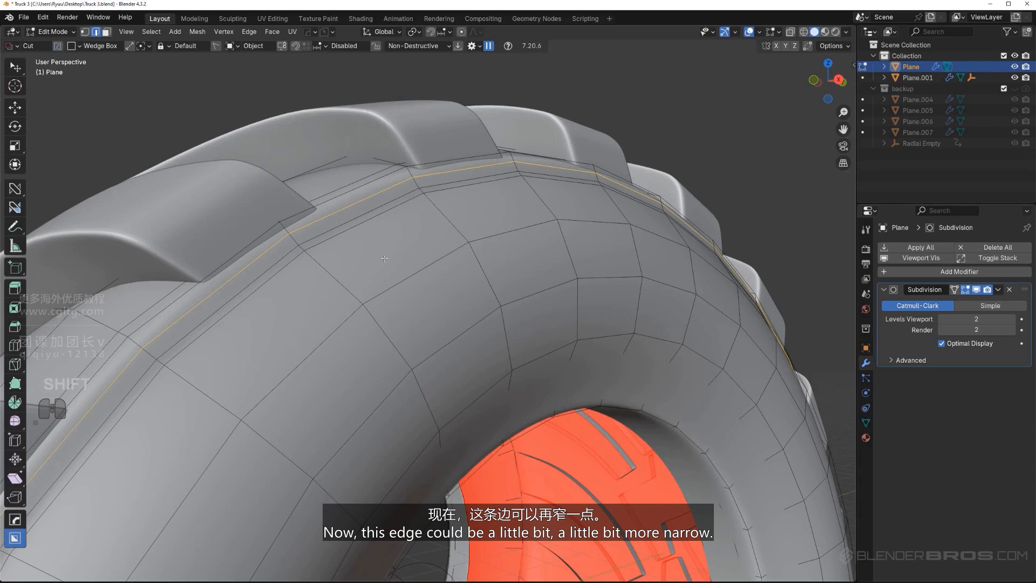
scroll(384, 258, down, 2)
middle_drag(462, 377, 461, 395)
alt+click(434, 311)
alt+shift+click(444, 352)
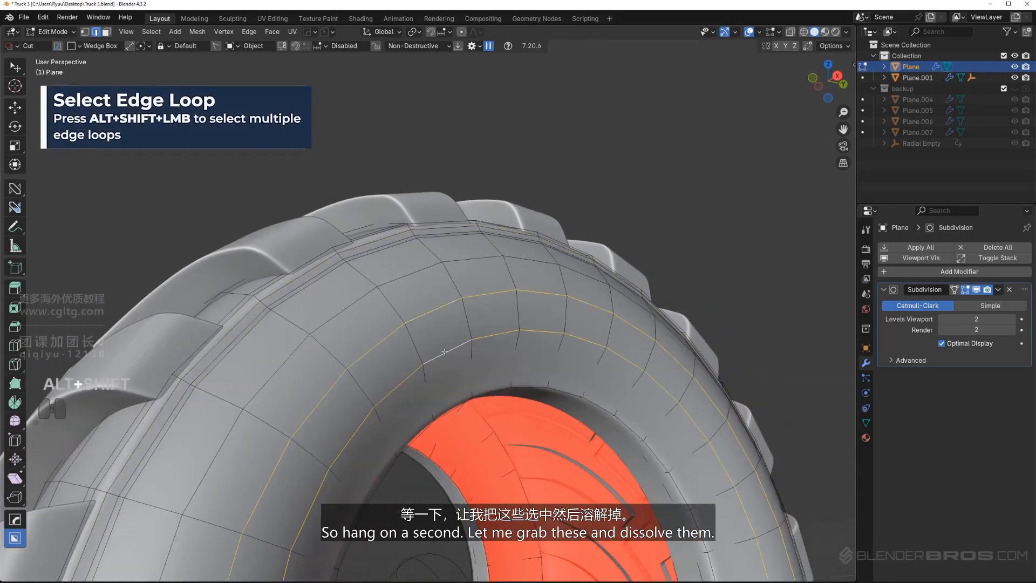
key(x)
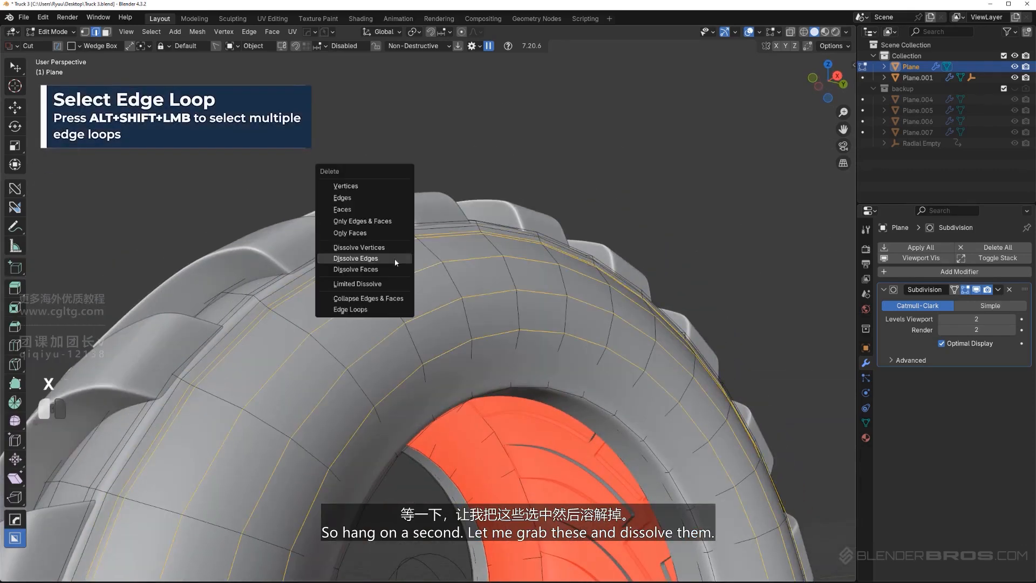
click(394, 258)
Add a new edge loop around the flattened sidewall, slid toward the shoulder at a factor of 0.681
middle_drag(394, 258, 462, 353)
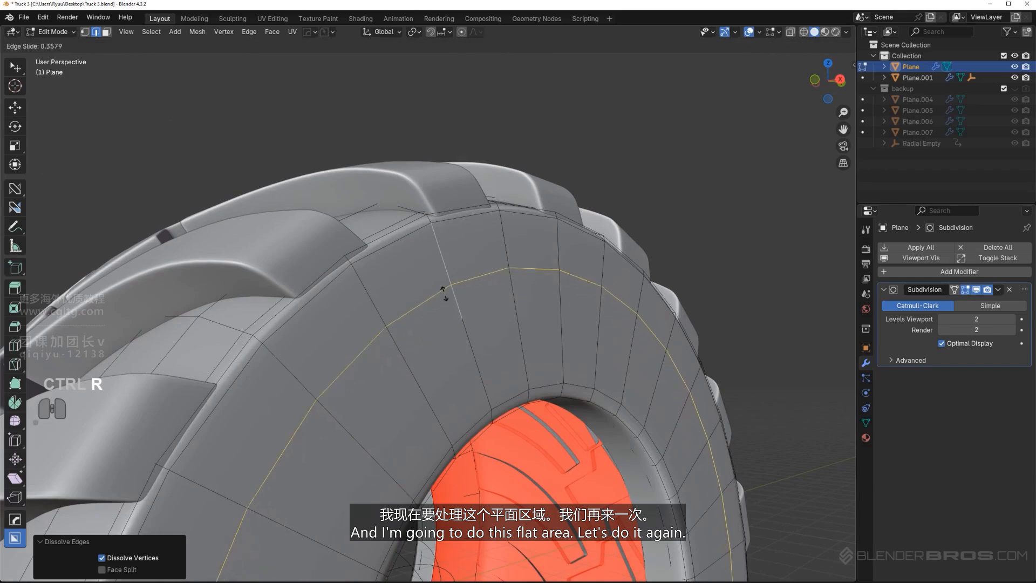
drag(443, 293, 441, 261)
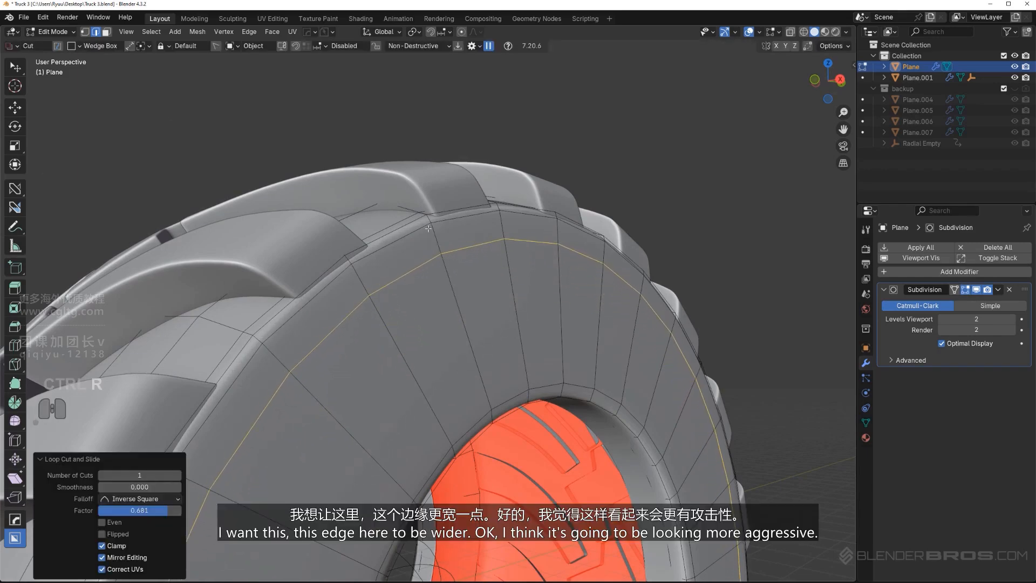
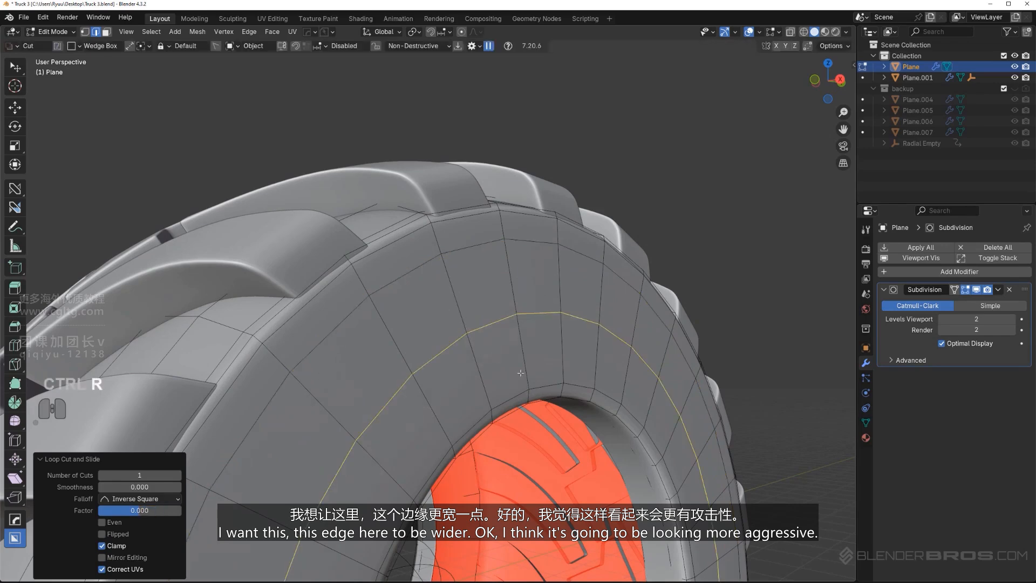
Move the new sidewall loop about 0.636 m outward along X and bevel it with two segments to form a bulge
key(g)
key(x)
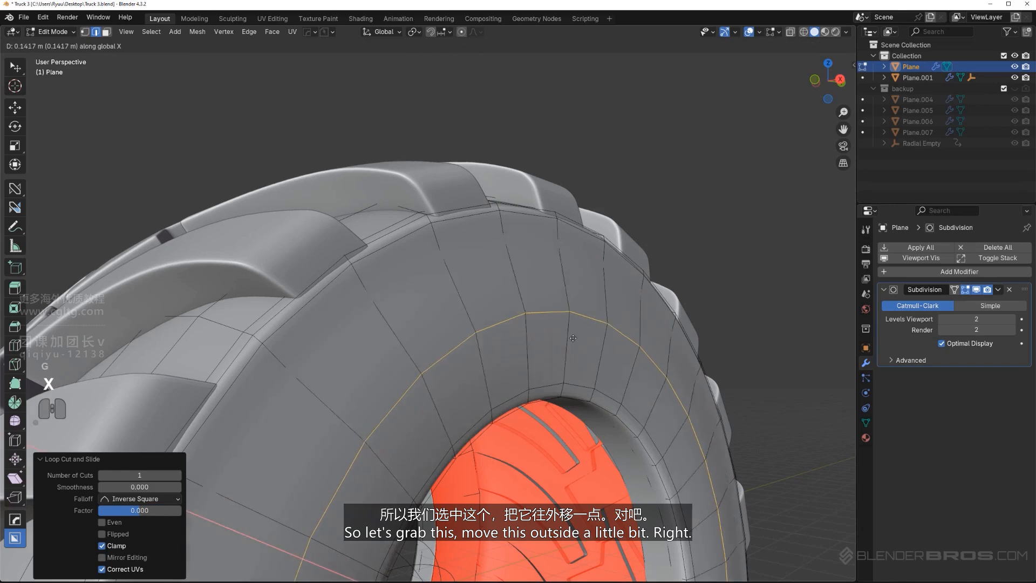
click(603, 348)
key(ctrl+b)
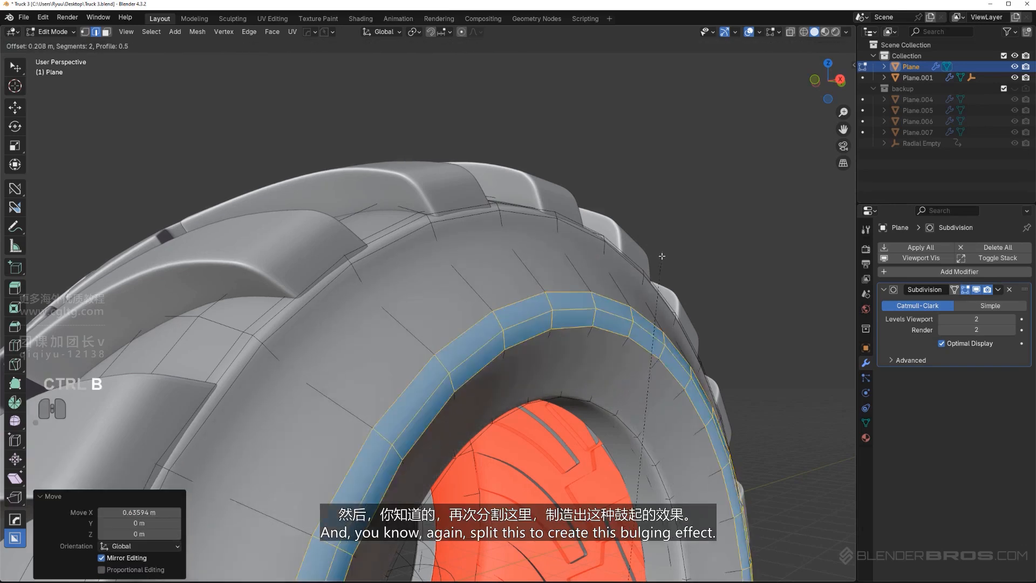
click(808, 230)
Turn off the subdivision's edit-mode preview and add two shoulder ridge edge loops, slid to -0.579 and about 0.56, tightening both borders
mouse_move(519, 305)
middle_down()
mouse_move(539, 305)
mouse_move(485, 308)
mouse_move(510, 293)
middle_up()
scroll(485, 309, up, 2)
key(Tab)
click(966, 291)
middle_drag(373, 283, 397, 281)
click(438, 244)
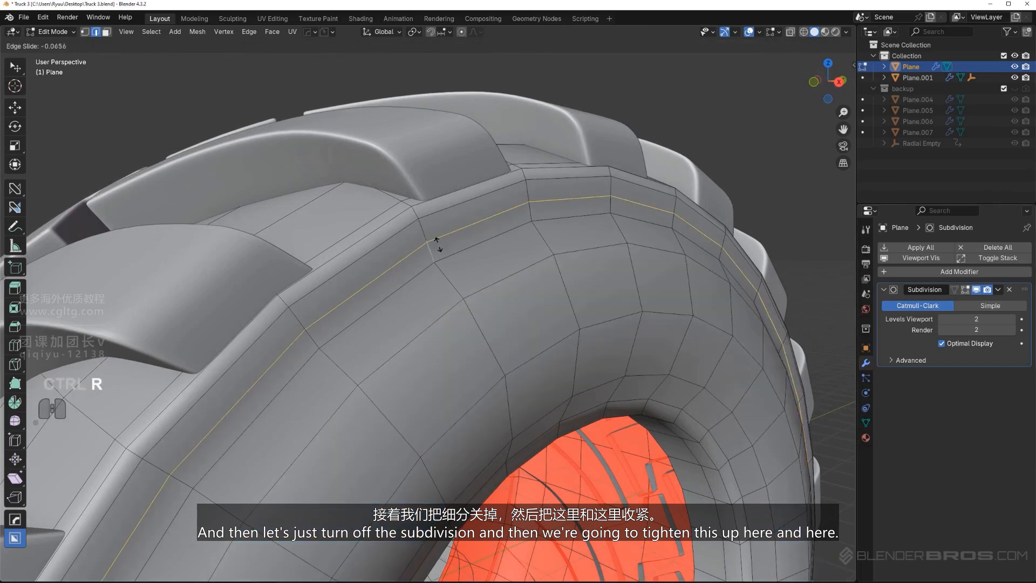
click(433, 246)
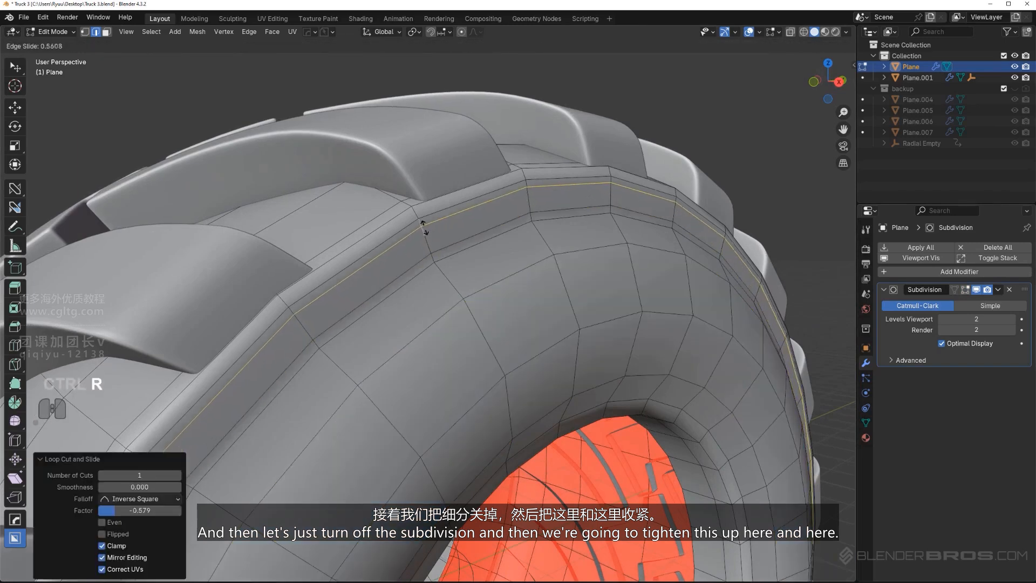
click(425, 228)
Inspect the smoothed sidewall bulge and shoulder ridge in Object Mode from several angles
key(Tab)
click(462, 144)
scroll(552, 288, down, 5)
middle_drag(552, 288, 516, 259)
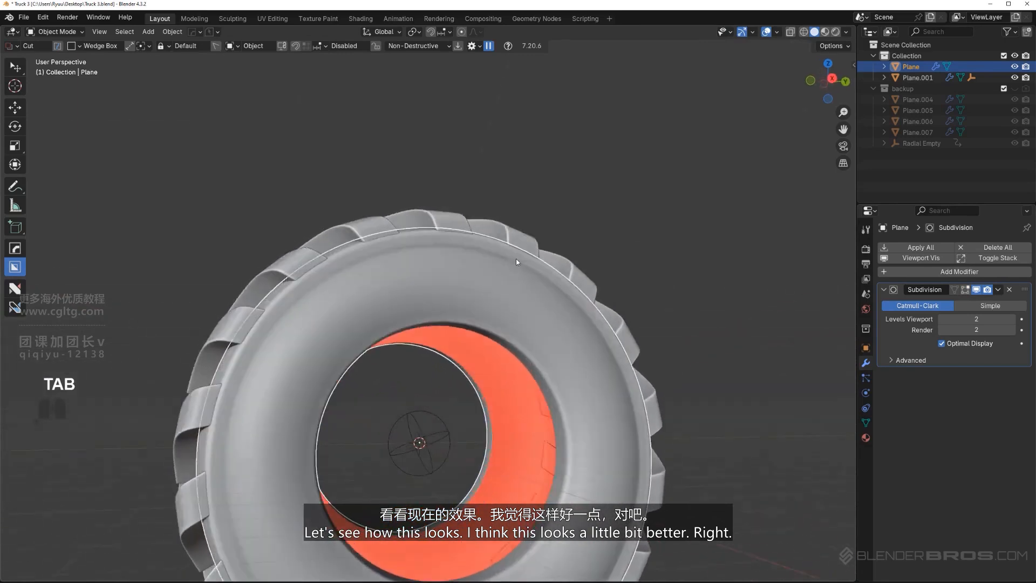
scroll(516, 258, down, 5)
shift+middle_drag(464, 211, 484, 229)
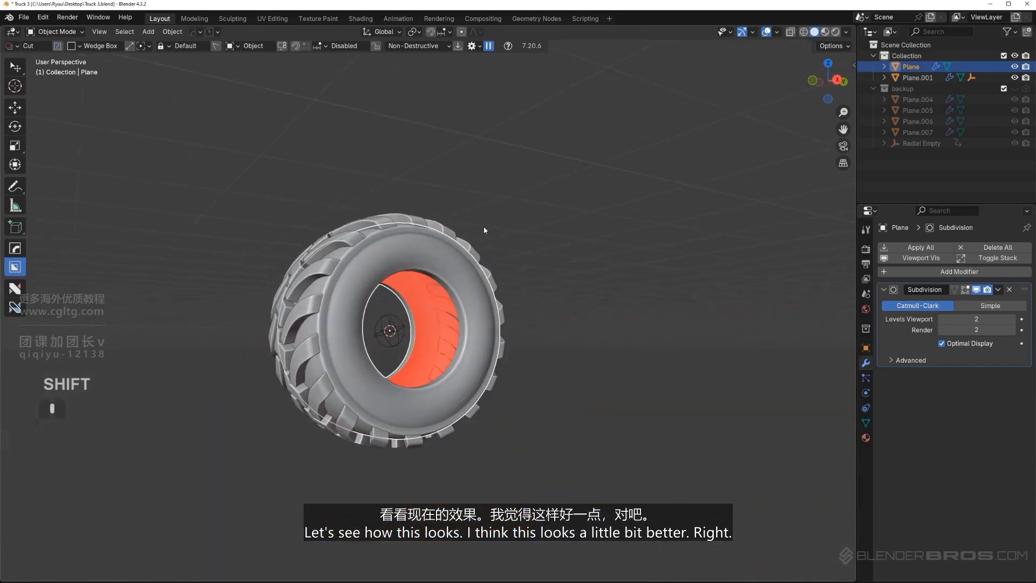
scroll(480, 228, up, 6)
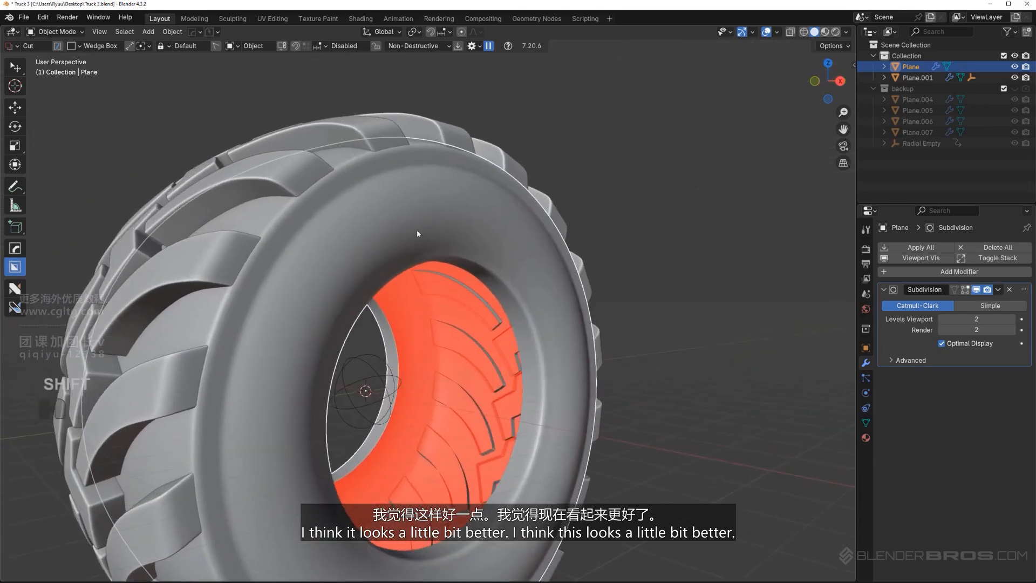
middle_drag(409, 211, 456, 290)
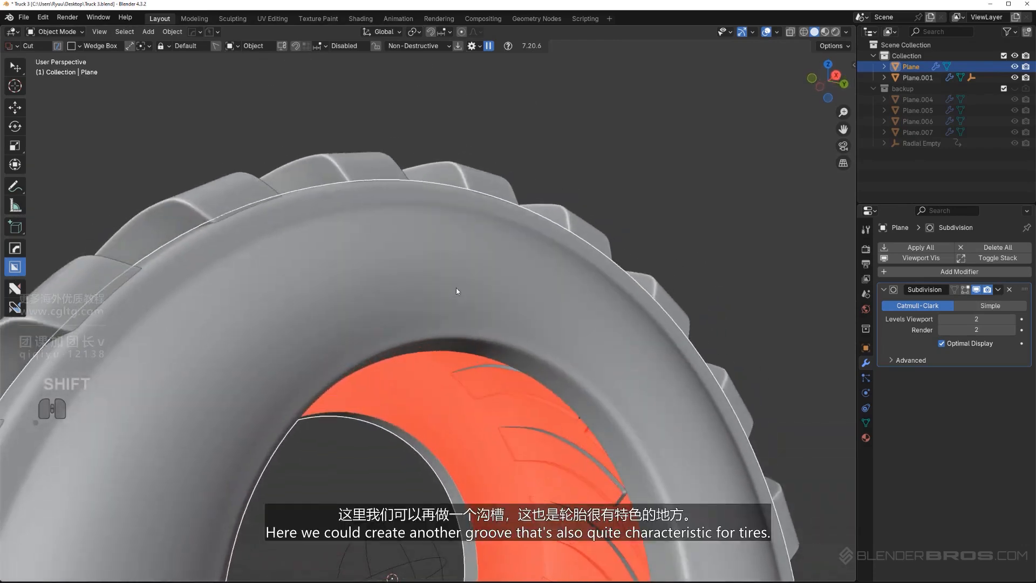
Add two edge loops around the sidewall near the rim opening, one centred and one slid to a factor of -0.509
key(Tab)
scroll(473, 357, up, 4)
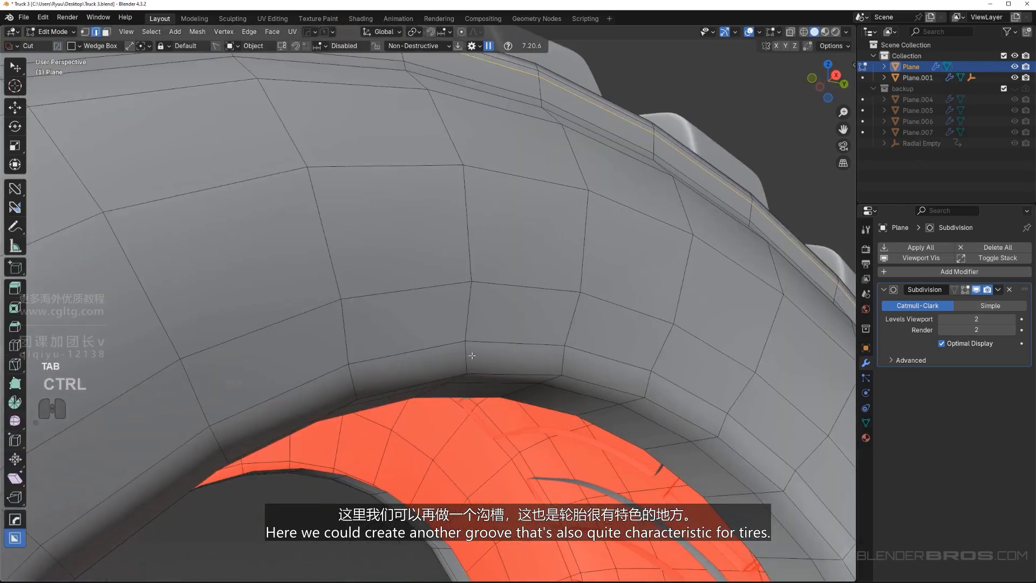
click(471, 356)
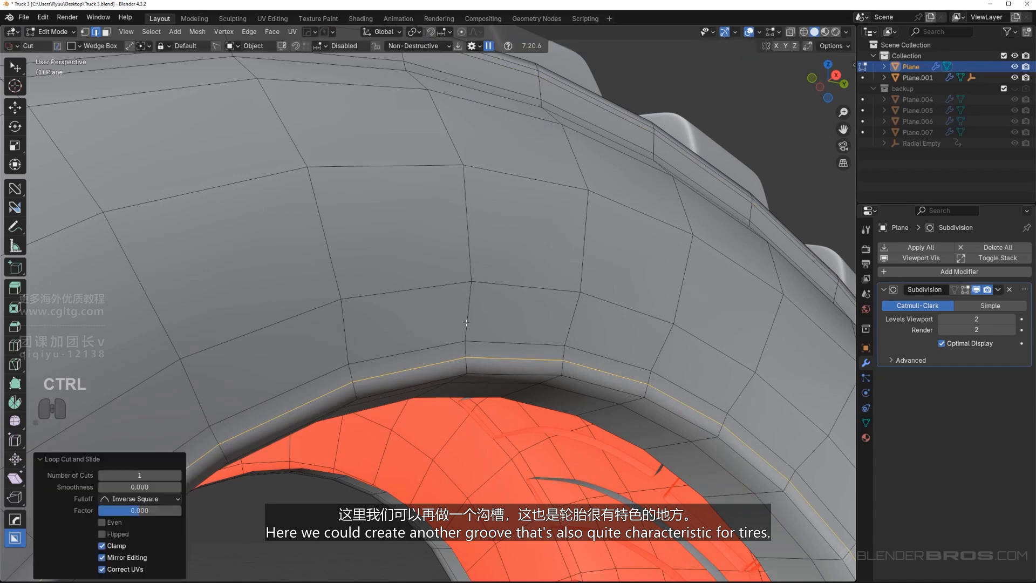
click(466, 323)
Bevel the middle loop near the rim opening by 0.03 m and extrude the face strip inward along its normals with EM_Macro
click(468, 341)
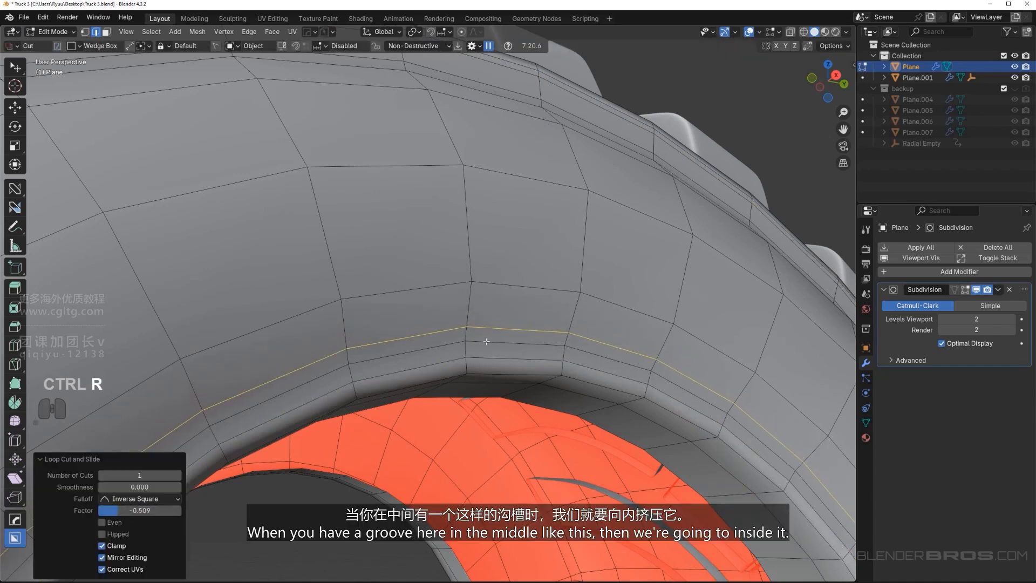
alt+click(506, 340)
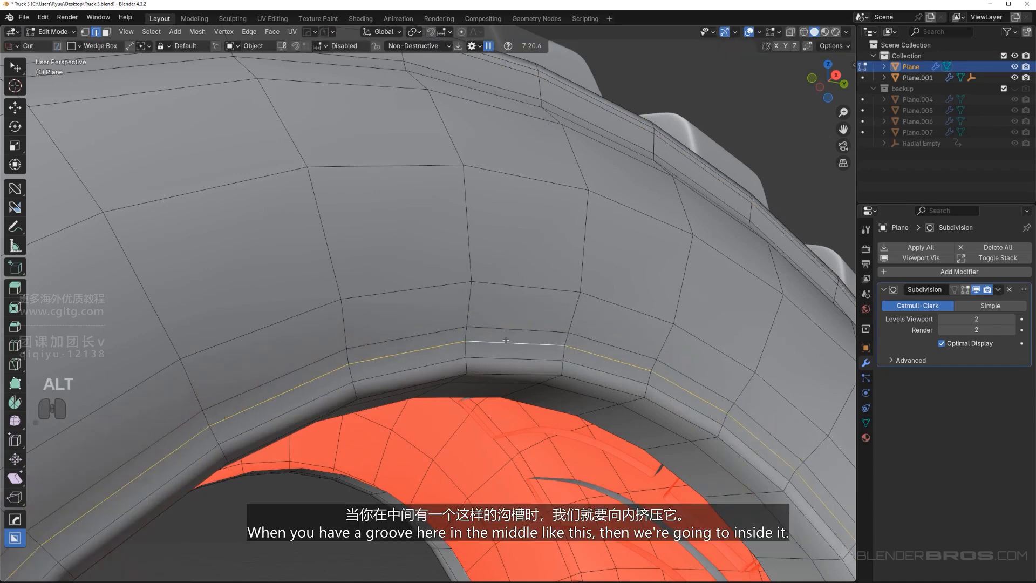
click(566, 198)
scroll(572, 259, up, 2)
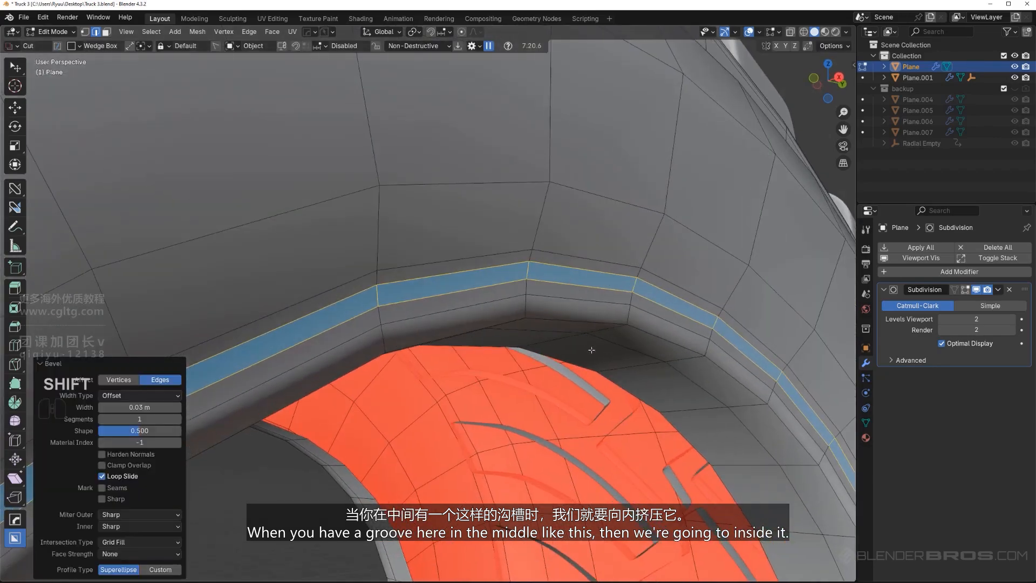
middle_drag(592, 349, 597, 352)
key(q)
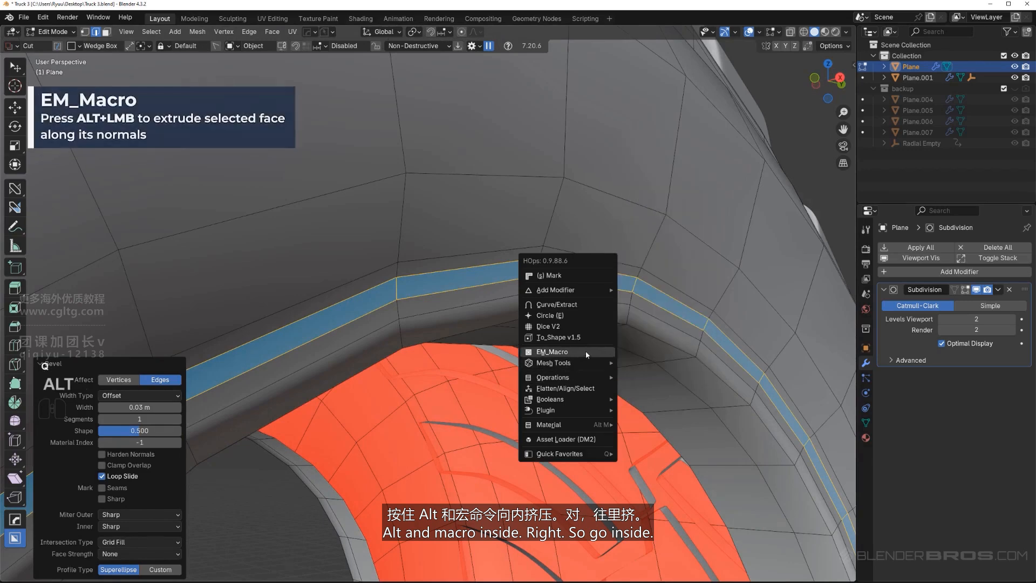
click(585, 350)
click(560, 350)
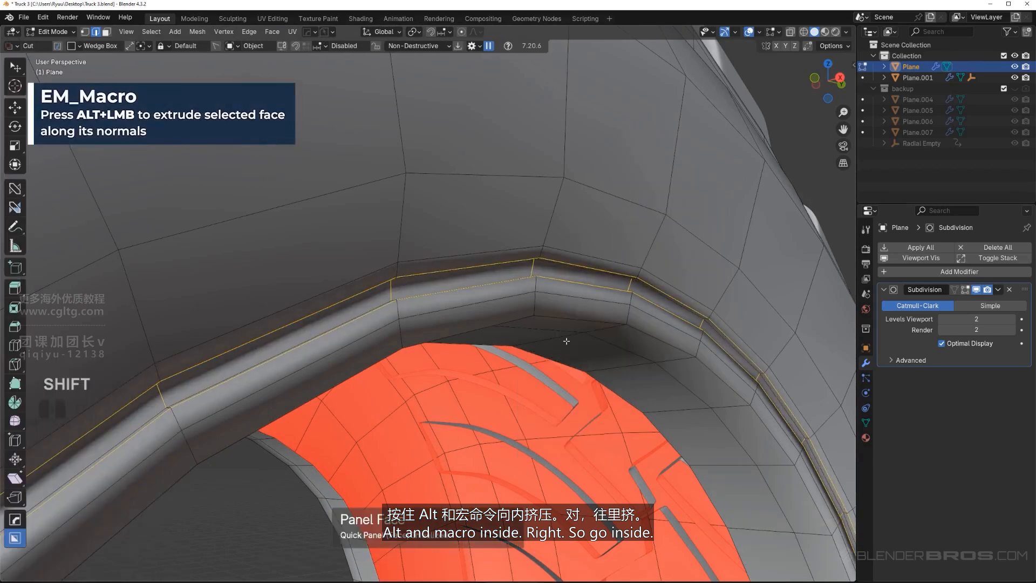
Select the entire face strip at the bottom of the new groove and inset it slightly
key(Tab)
scroll(490, 312, up, 2)
key(Tab)
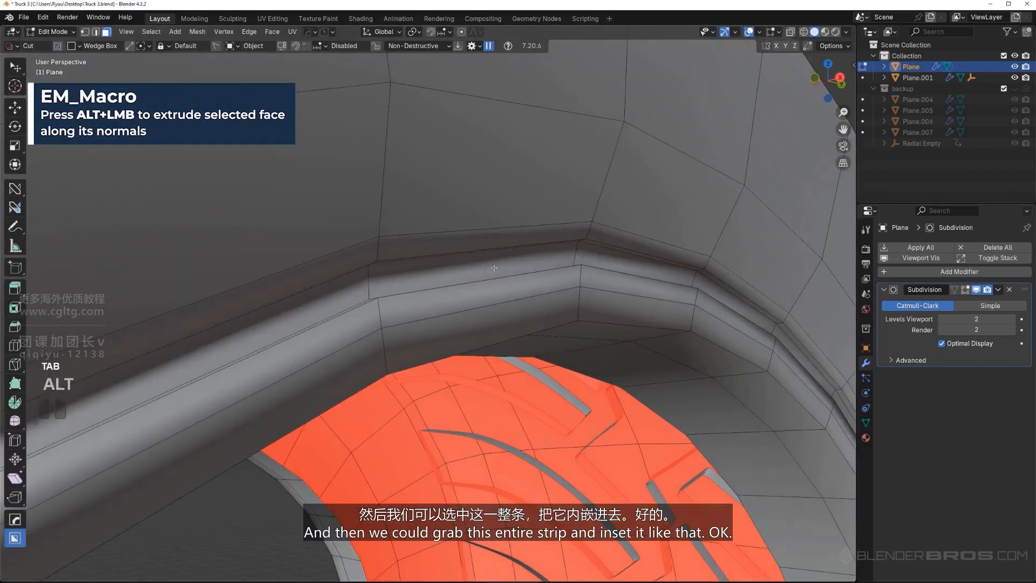
alt+click(706, 267)
key(i)
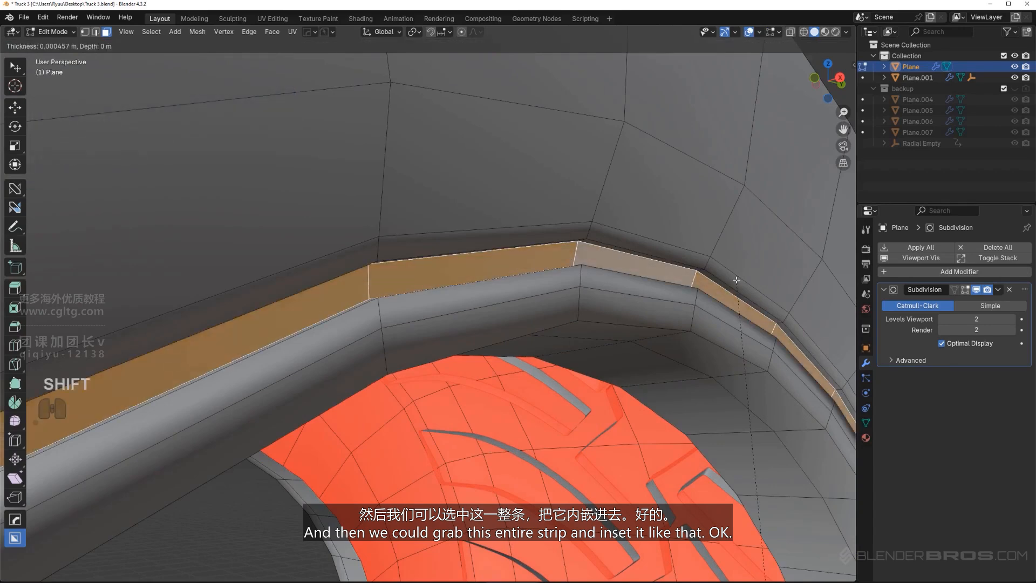
click(698, 356)
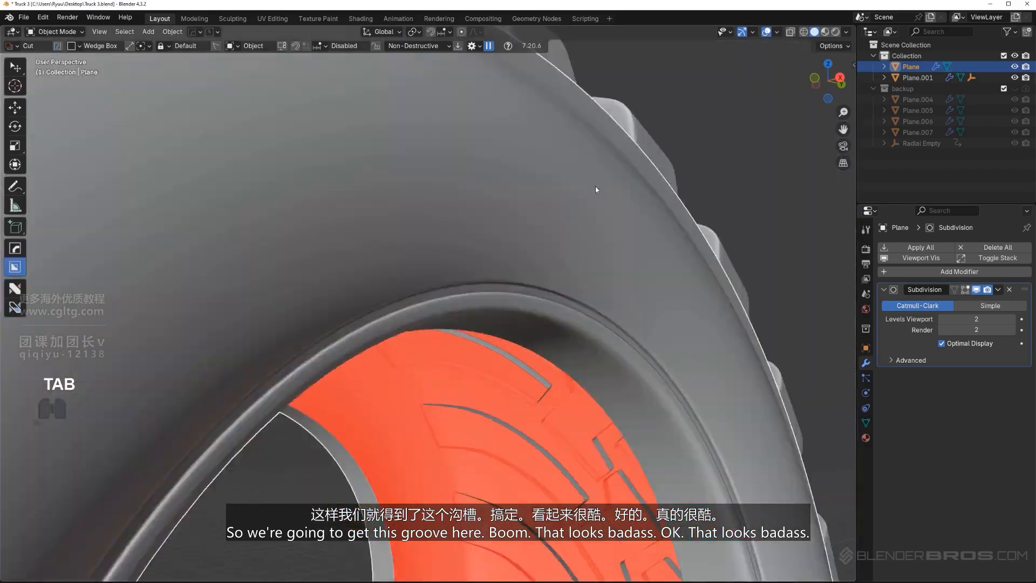
Mirror the tire body across its local X axis with the mirror options reset to default
scroll(522, 322, down, 4)
middle_drag(432, 326, 496, 303)
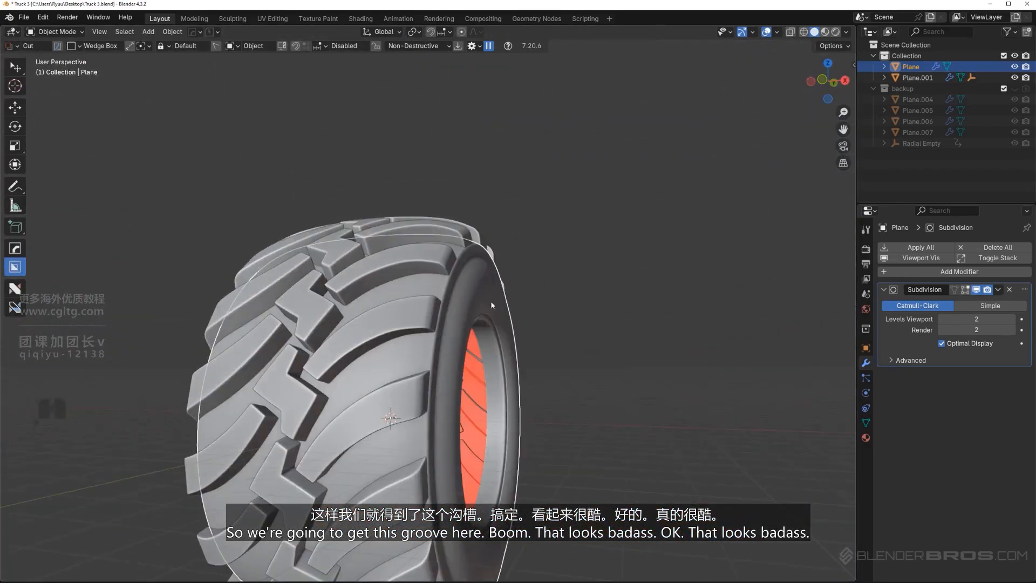
click(512, 319)
middle_drag(544, 350, 523, 353)
scroll(524, 355, up, 1)
key(alt+x)
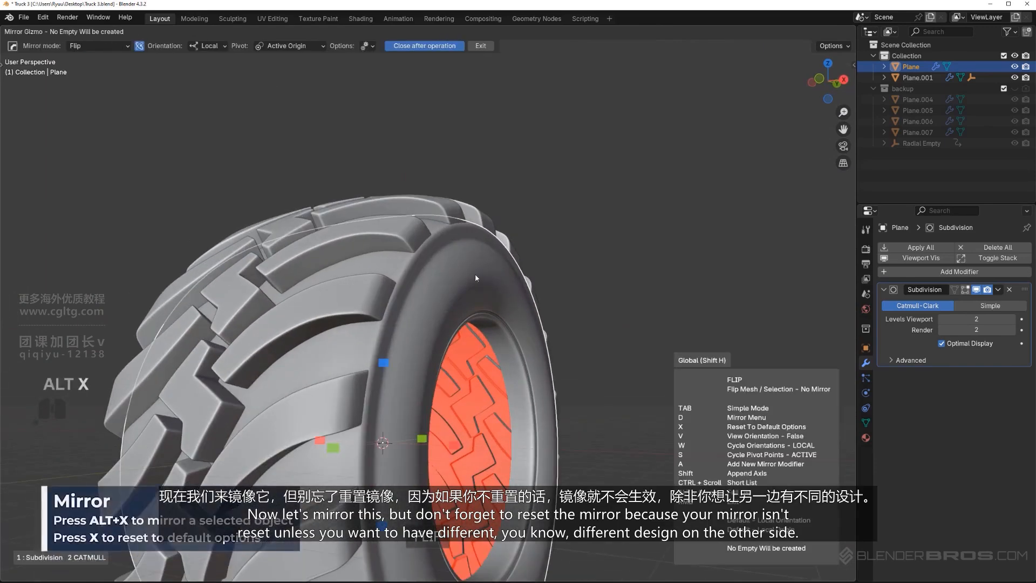
middle_drag(451, 458, 349, 371)
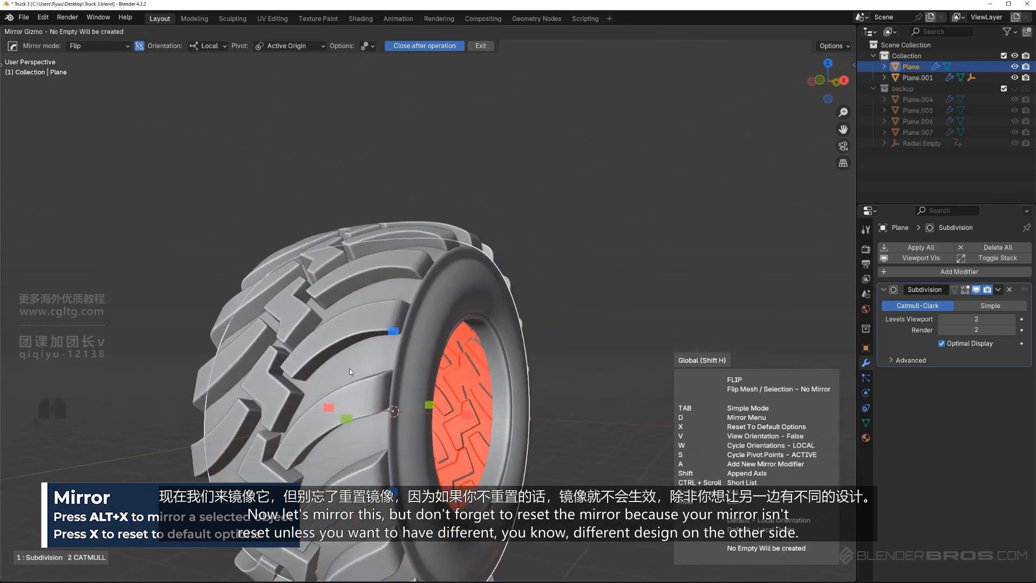
key(x)
click(466, 415)
Add an edge loop just inside the ridge's inner edge at a factor of 0.723 and dissolve the adjacent loop on the ridge
middle_drag(485, 334, 437, 337)
scroll(403, 261, up, 4)
middle_drag(402, 260, 405, 287)
key(Tab)
scroll(395, 283, up, 4)
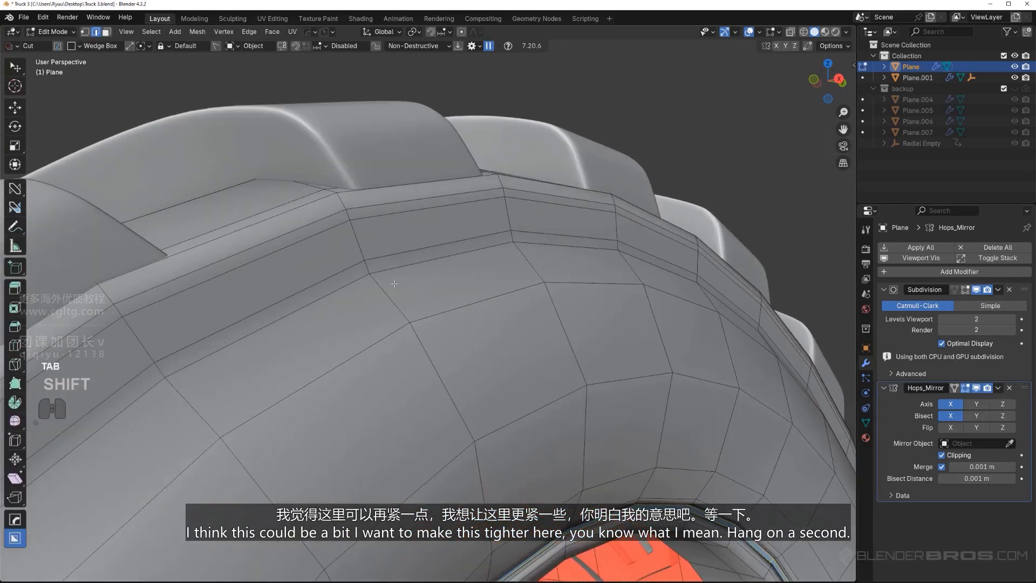
click(379, 266)
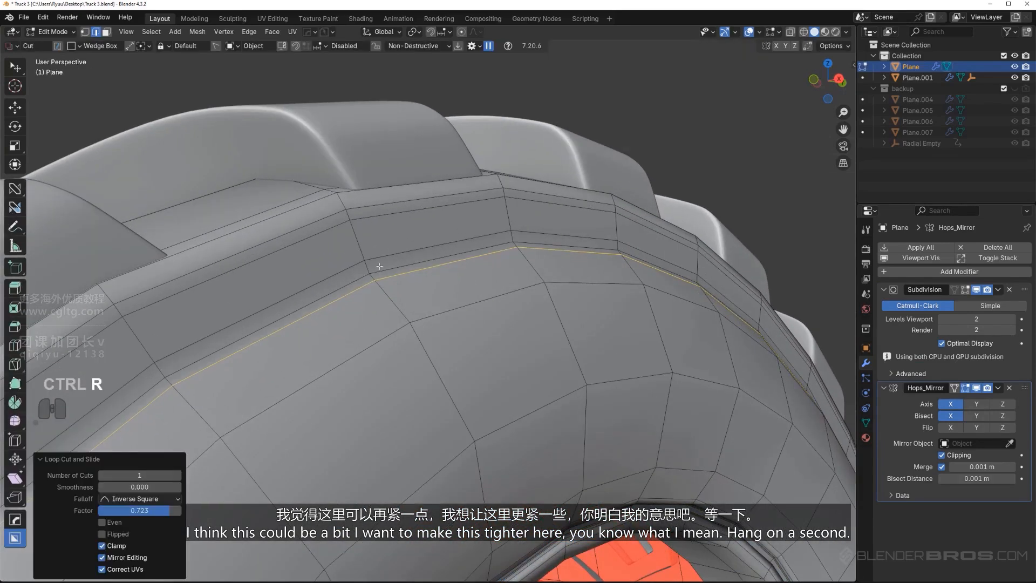
key(x)
click(384, 254)
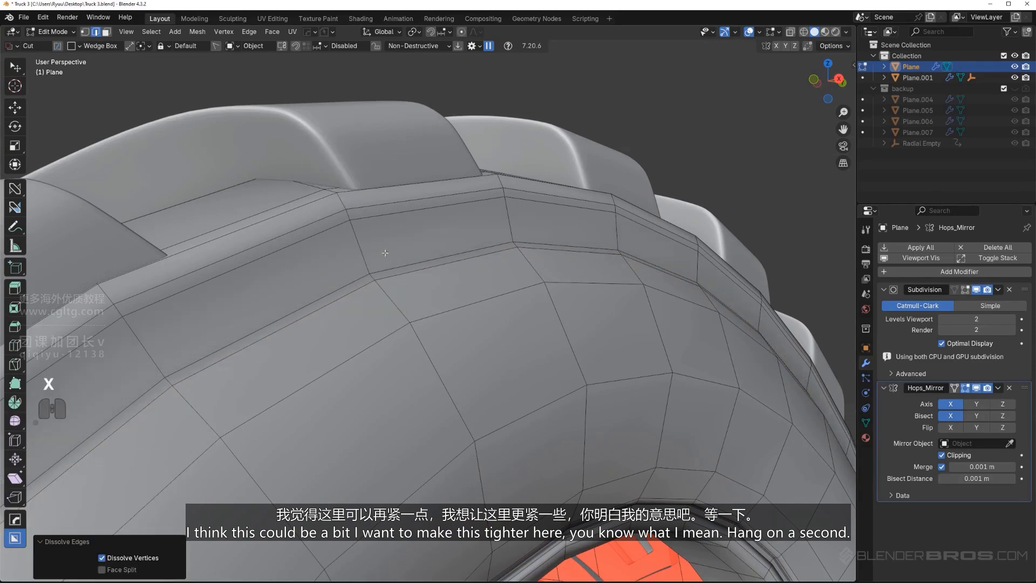
Undo the misplaced crosswise loop and add an edge loop around the ridge, slid to about -0.63 toward its inner edge
key(ctrl+r)
key(ctrl+z)
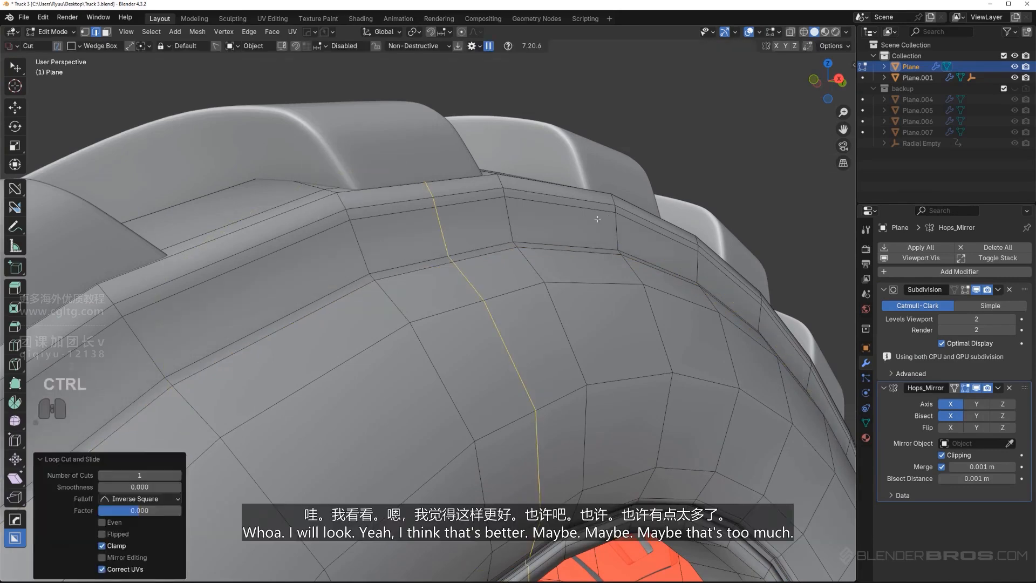
key(ctrl+z)
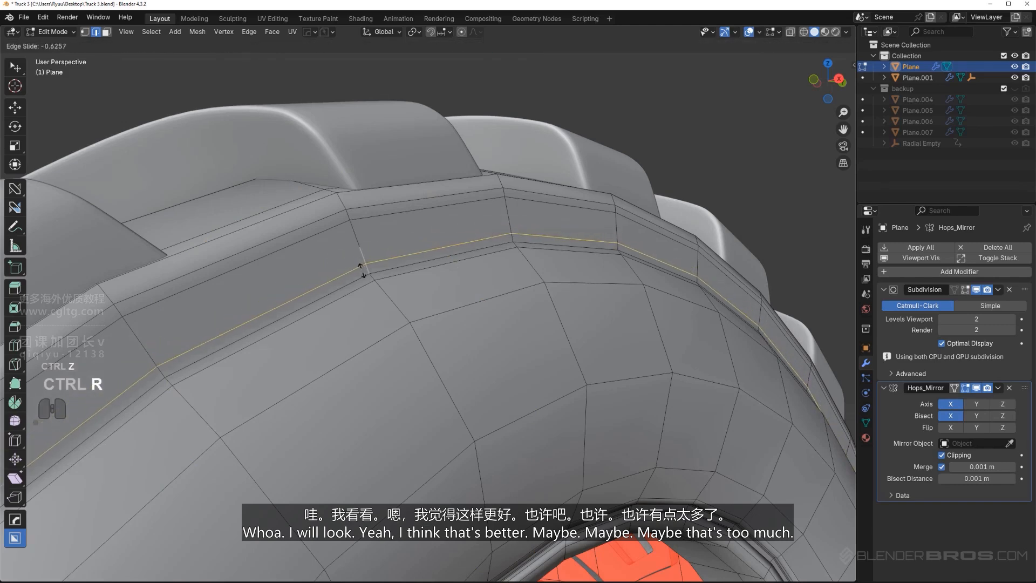
click(365, 270)
key(Tab)
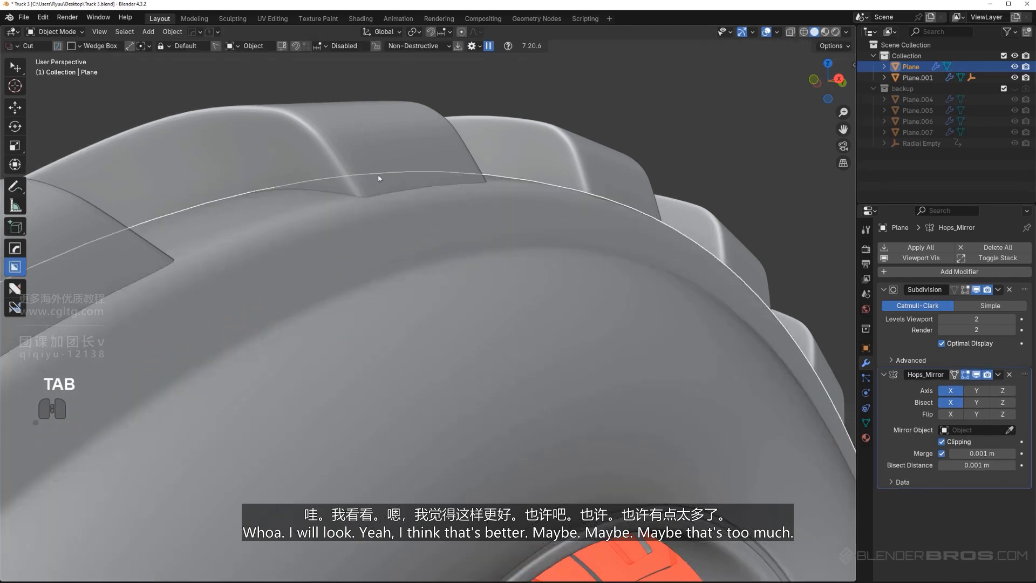
Check the tightened ridge on the smoothed tire and dissolve the edge loop just added around it
scroll(378, 174, down, 5)
shift+middle_drag(378, 173, 426, 287)
scroll(447, 346, up, 2)
scroll(554, 123, down, 4)
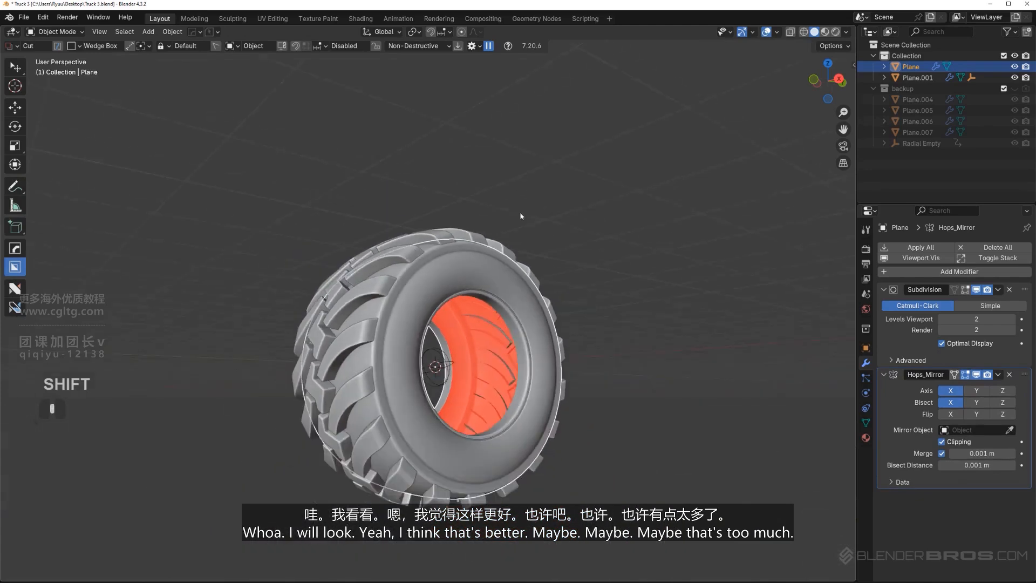
mouse_move(519, 211)
middle_down()
mouse_move(435, 216)
mouse_move(522, 228)
middle_up()
scroll(521, 228, up, 5)
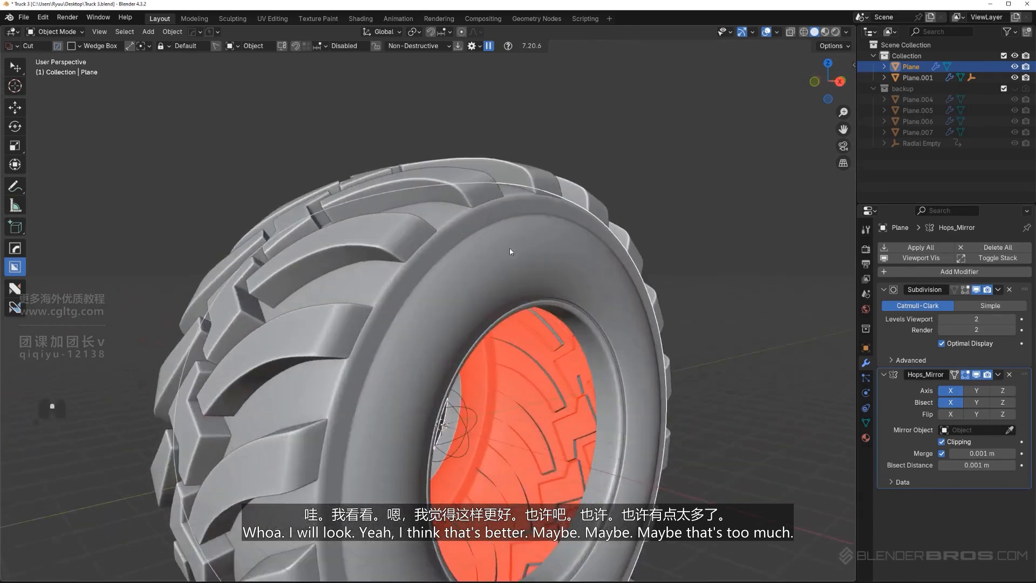
key(Tab)
key(x)
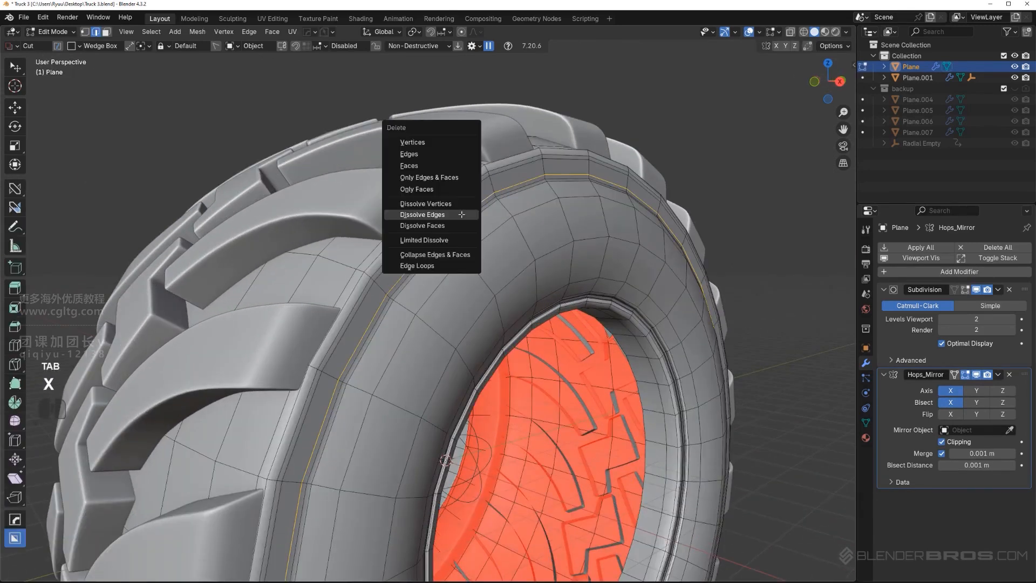
click(461, 214)
Dissolve the supporting edge loop beside the ridge's inner edge on the sidewall
key(Tab)
scroll(495, 229, down, 4)
middle_drag(497, 229, 449, 189)
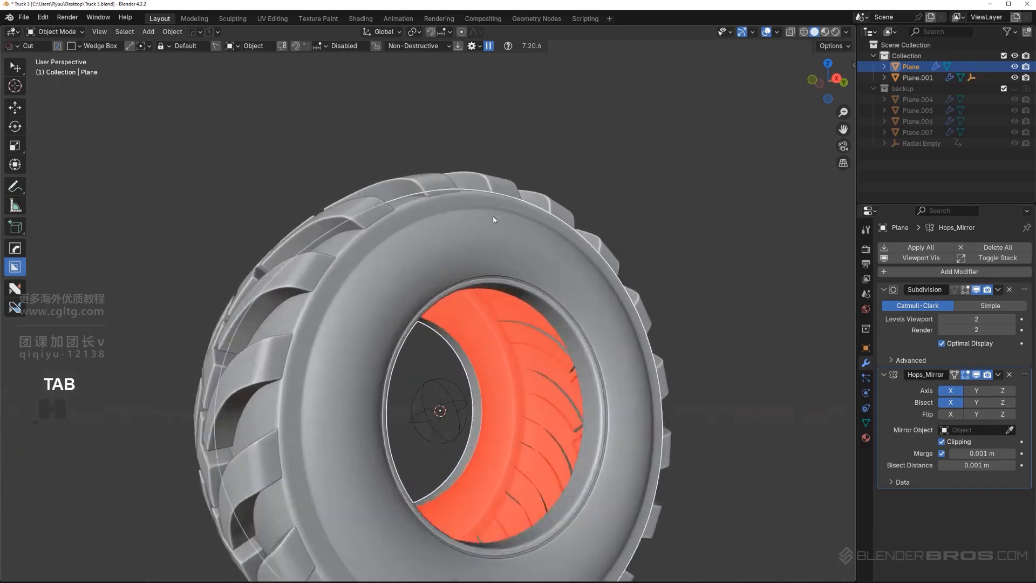
key(Tab)
scroll(447, 168, up, 4)
key(x)
click(424, 167)
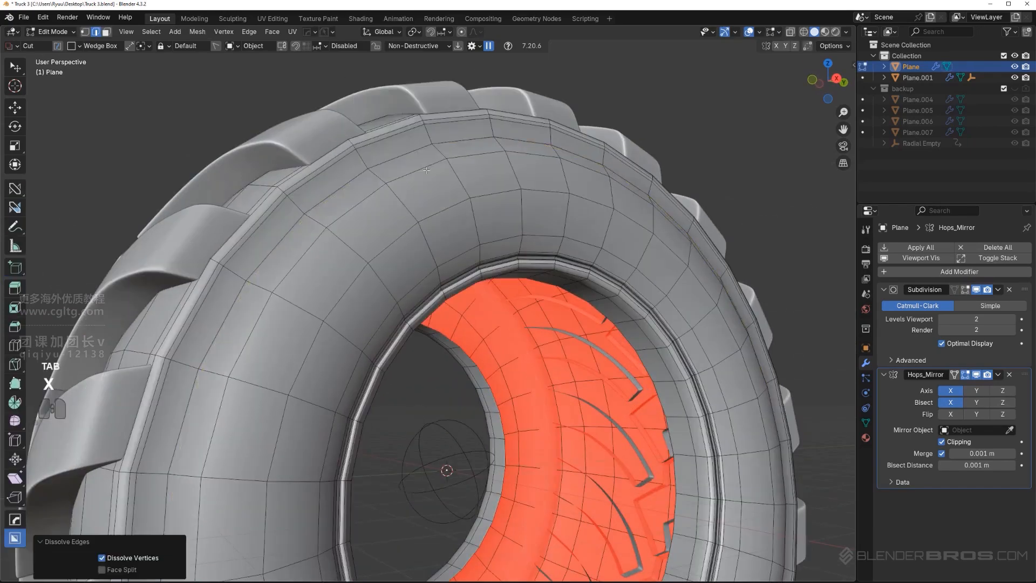
Examine the softened shoulder and sidewall in Object Mode from near and far
scroll(453, 162, down, 2)
middle_drag(465, 153, 477, 160)
key(Tab)
scroll(477, 158, down, 2)
scroll(482, 197, up, 2)
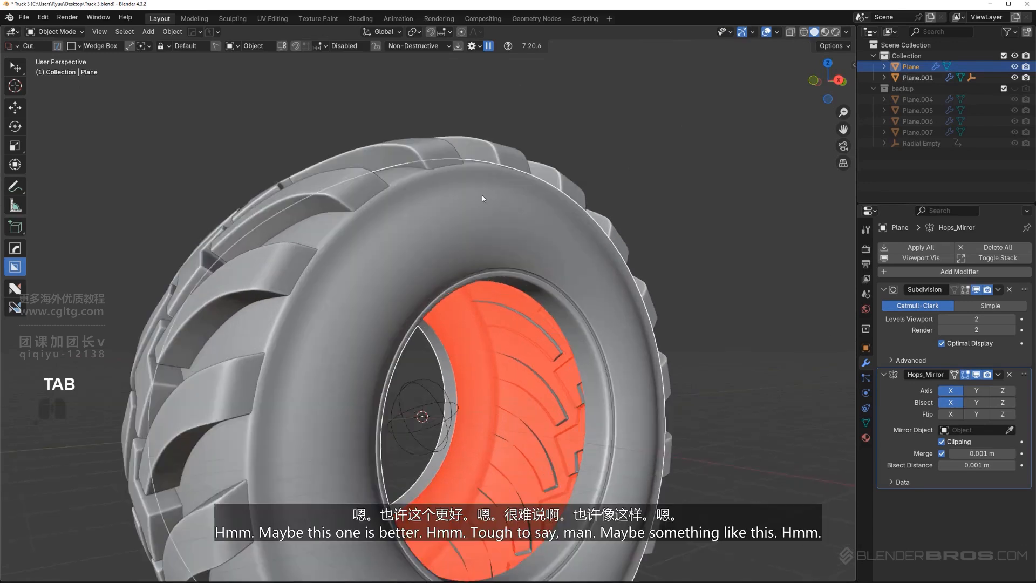
middle_drag(481, 195, 479, 219)
scroll(447, 202, down, 3)
scroll(448, 216, up, 4)
shift+middle_drag(410, 216, 423, 294)
Add a centred edge loop around the outer sidewall just inside the shoulder
key(Tab)
scroll(409, 287, up, 2)
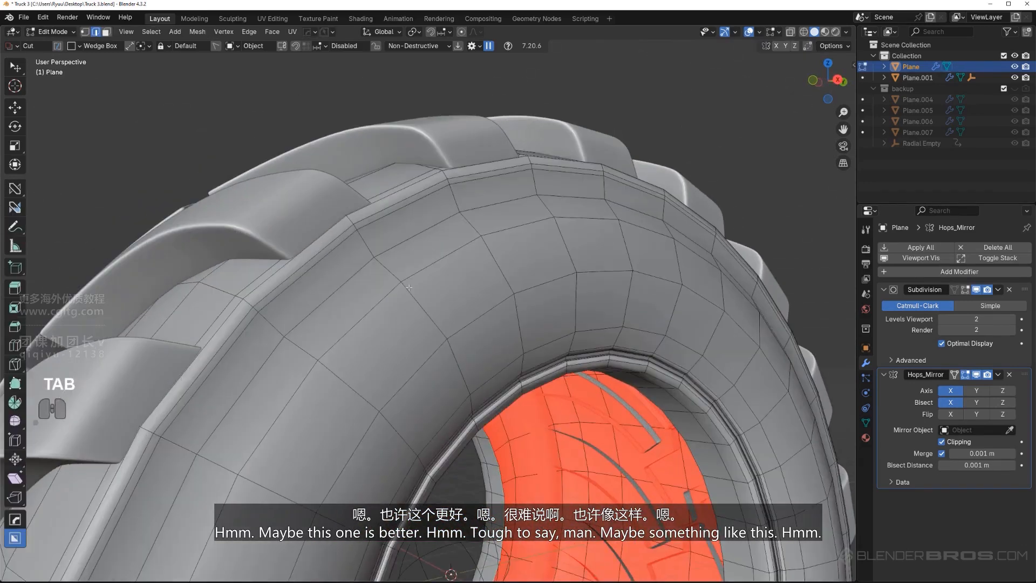
key(ctrl+r)
click(369, 251)
right_click(369, 251)
key(Tab)
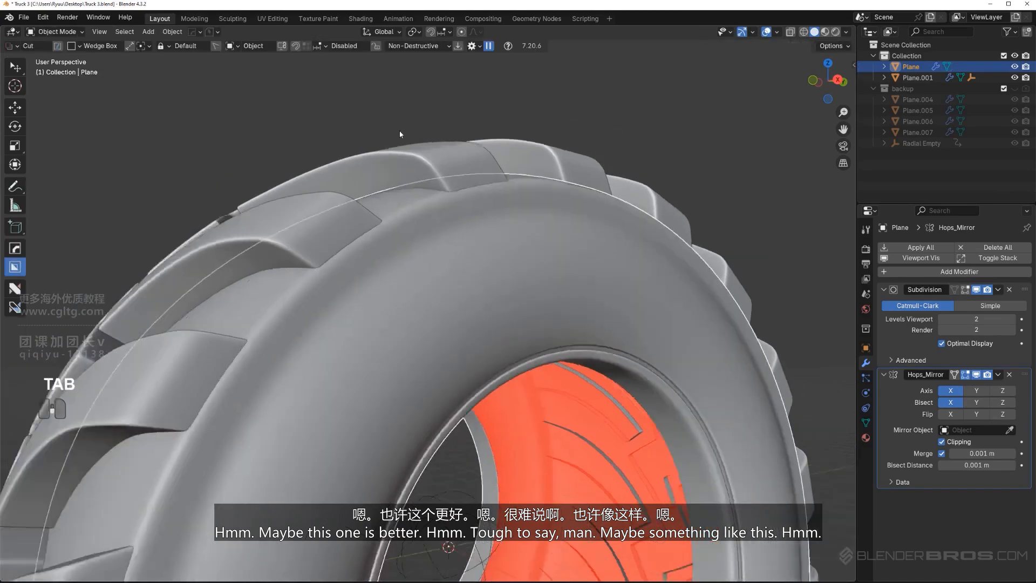
Review the tire's overall proportions and its sidewall shape against the tread blocks
scroll(469, 237, down, 5)
scroll(509, 300, down, 2)
middle_drag(509, 301, 479, 268)
scroll(483, 306, up, 6)
scroll(430, 236, down, 4)
scroll(364, 243, down, 4)
scroll(478, 268, up, 2)
scroll(479, 269, up, 2)
Try to mirror the tire body along X again with the Mirror gizmo
key(alt+x)
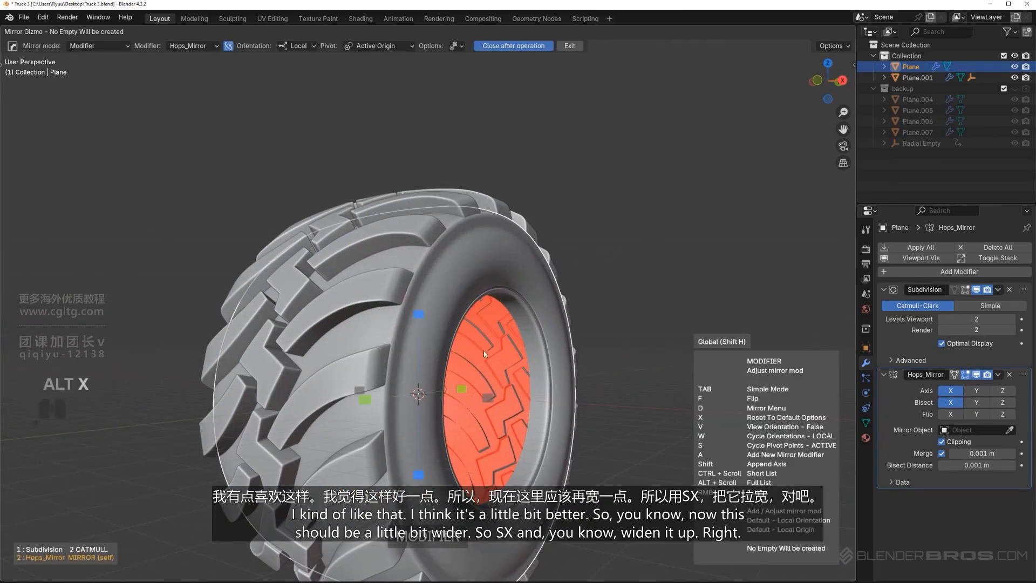
click(487, 393)
scroll(510, 364, down, 3)
middle_drag(510, 363, 428, 271)
scroll(427, 271, up, 4)
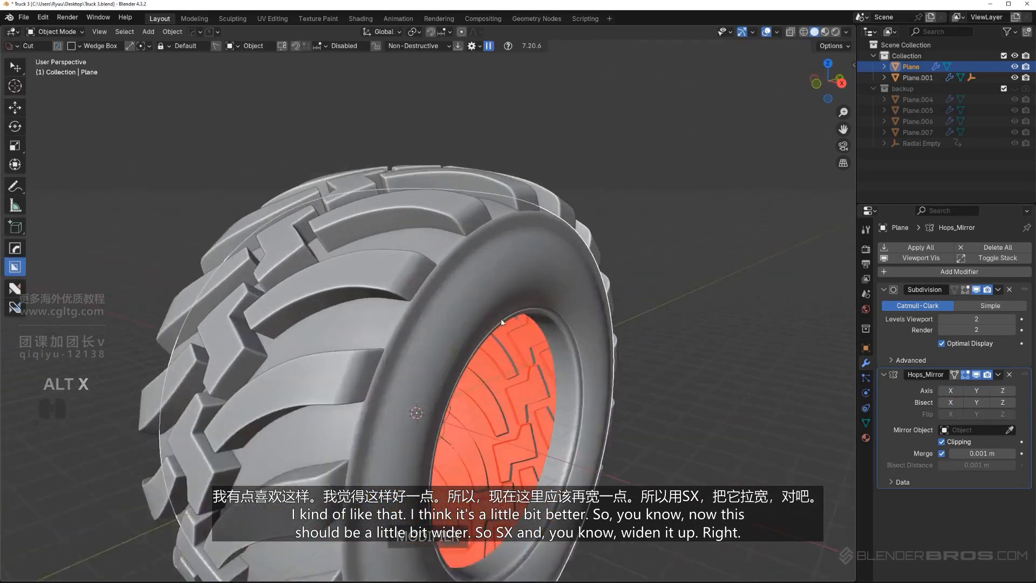
Scale the tread blocks by about 1.007 along X so they reach the tire's shoulder edge
click(450, 279)
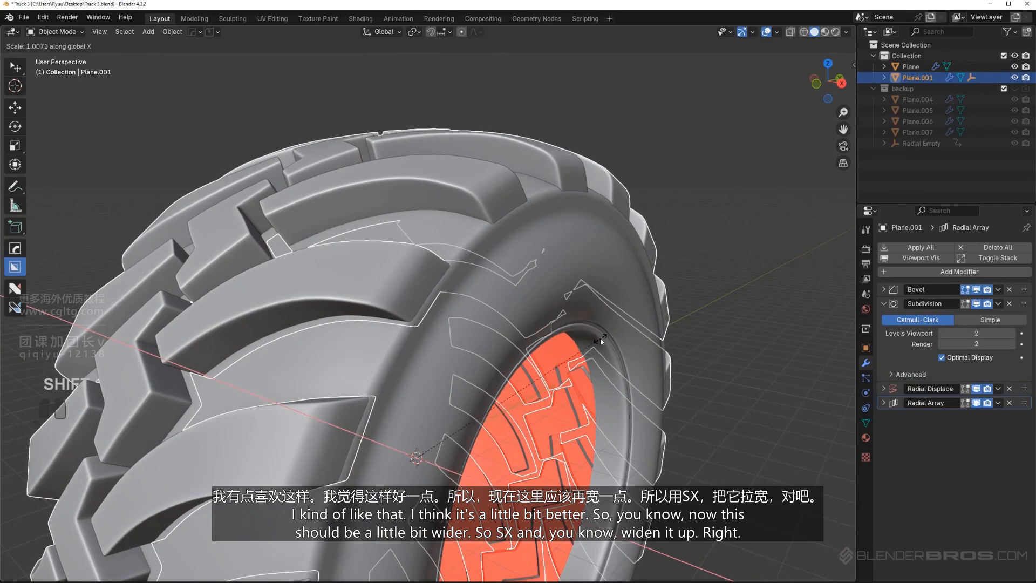
click(599, 338)
scroll(599, 338, down, 3)
click(701, 298)
Examine the widened tread pattern from the front and the side, checking how the blocks meet the shoulder
scroll(648, 305, down, 2)
middle_drag(636, 307, 688, 289)
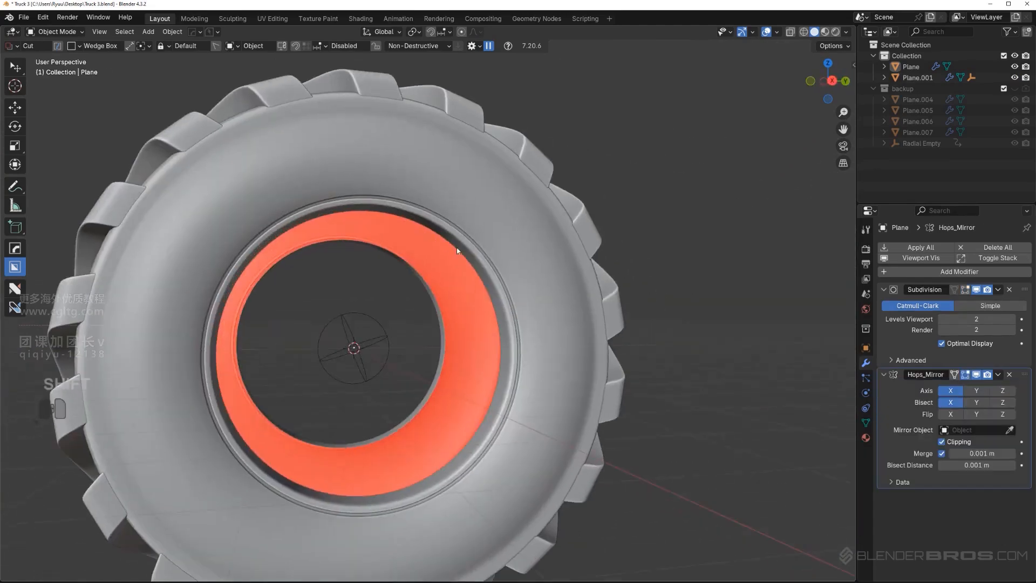
middle_drag(539, 281, 510, 250)
scroll(496, 295, down, 3)
key(KP_5)
scroll(493, 298, up, 2)
key(KP_5)
scroll(377, 293, up, 2)
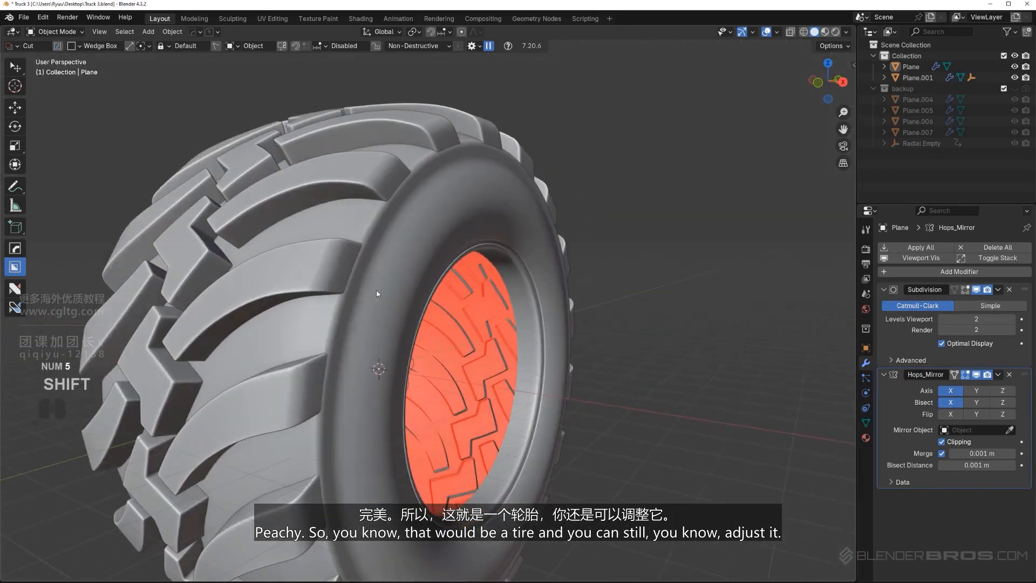
Set the radial array of the tread blocks to 19 segments
click(329, 277)
scroll(340, 280, down, 2)
middle_drag(423, 302, 461, 309)
key(q)
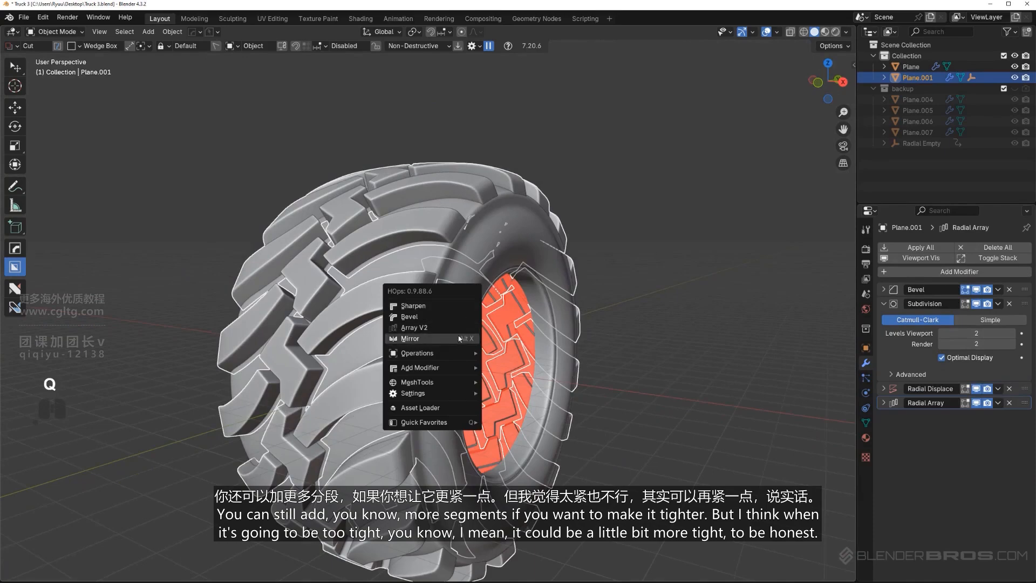
click(457, 331)
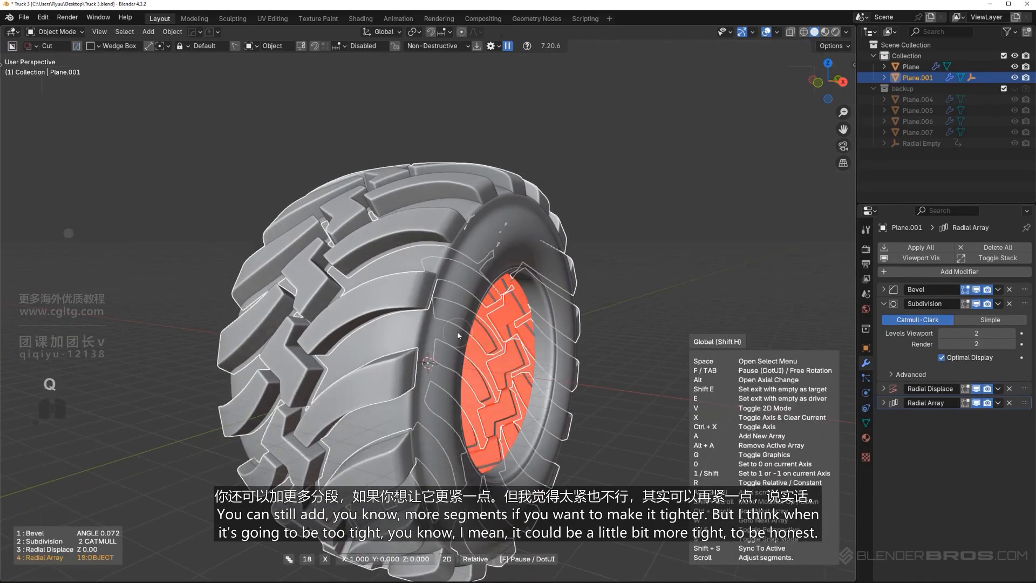
click(457, 331)
click(614, 298)
scroll(588, 314, down, 2)
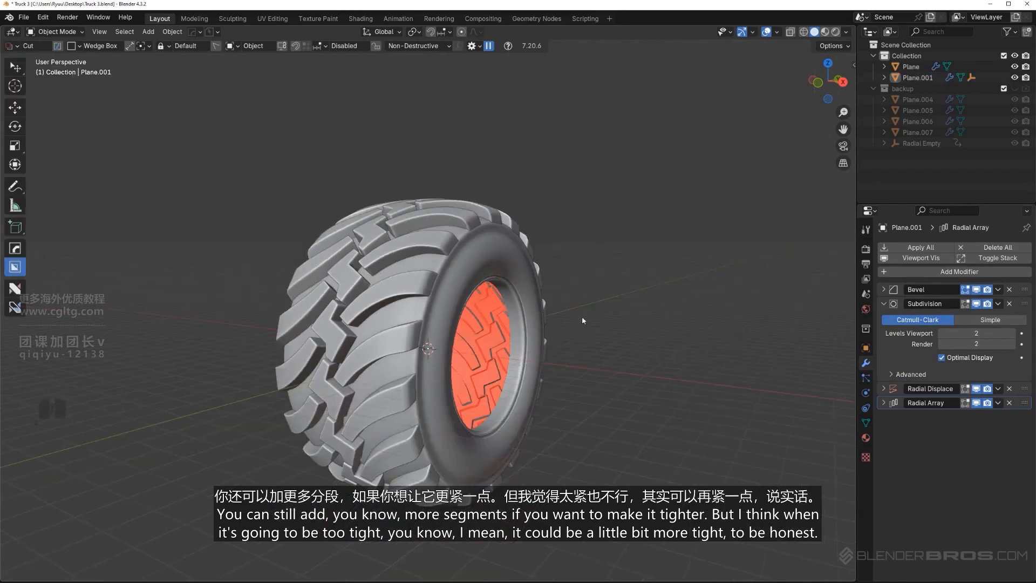
middle_drag(581, 317, 432, 280)
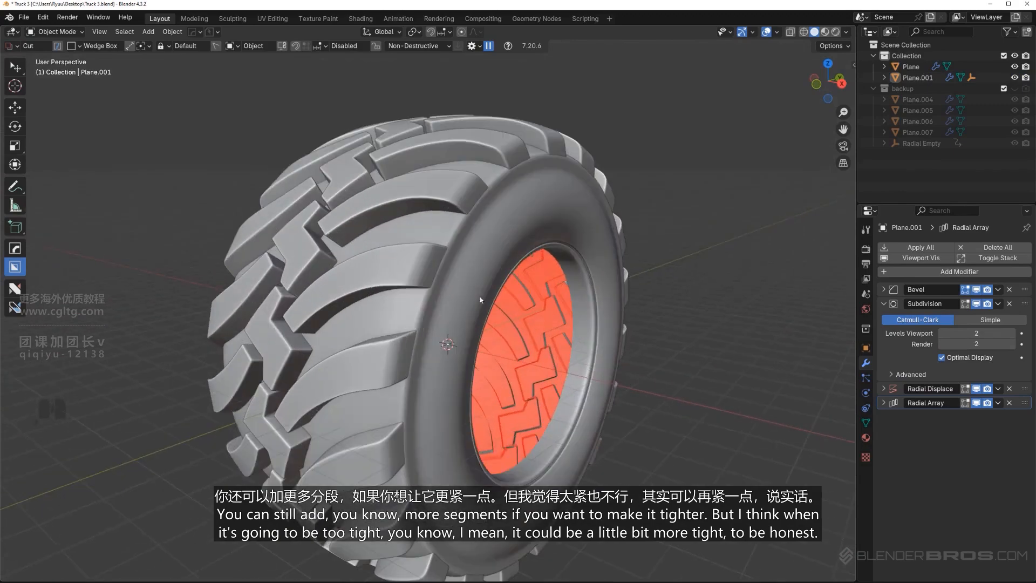
Set the radial array of the tread blocks to 18 segments
click(399, 274)
key(q)
click(422, 274)
scroll(422, 274, down, 2)
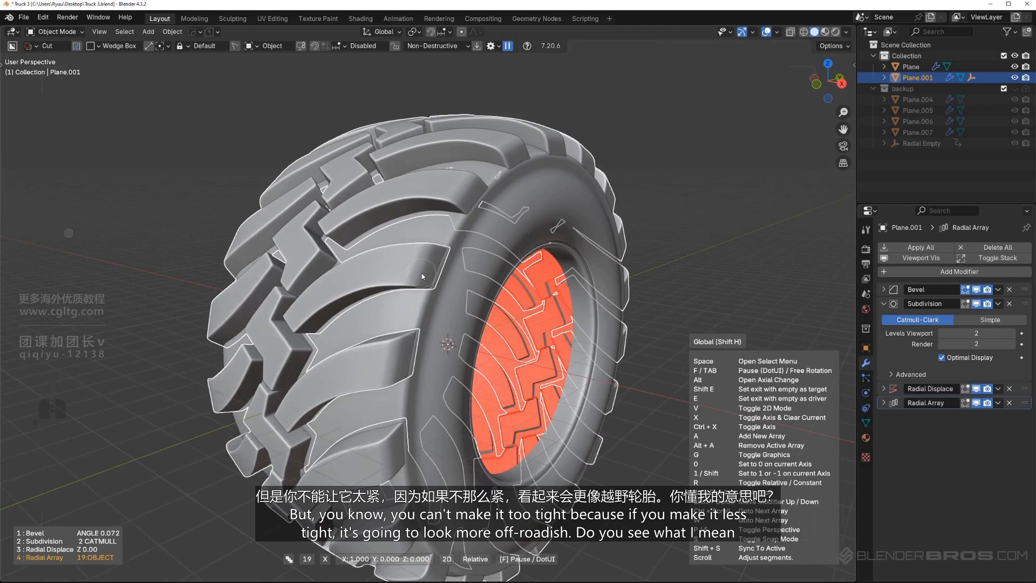
scroll(421, 273, down, 1)
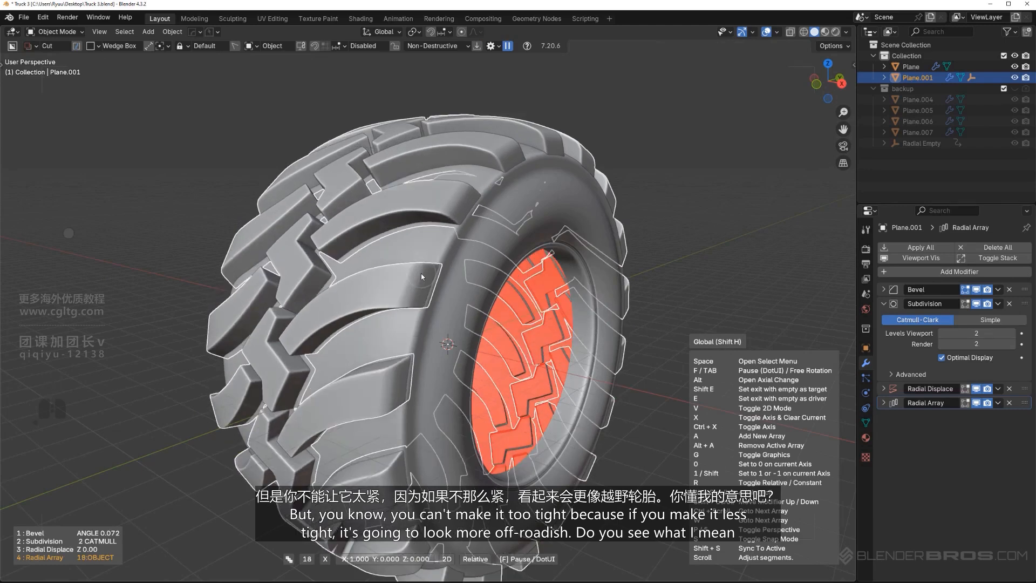
click(420, 273)
scroll(584, 286, down, 3)
click(584, 287)
Compare the tire's sidewall bulge and wheel depth with the truck wheels in the reference image
middle_drag(454, 313, 487, 324)
scroll(448, 306, up, 3)
scroll(448, 306, up, 2)
scroll(457, 326, down, 3)
key(KP_3)
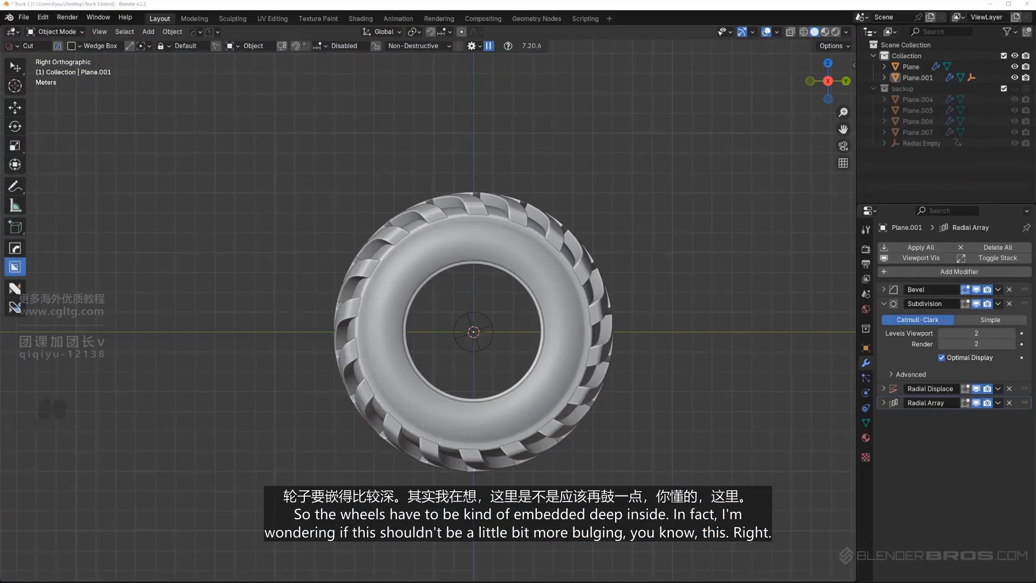
scroll(428, 307, up, 4)
middle_drag(413, 324, 467, 333)
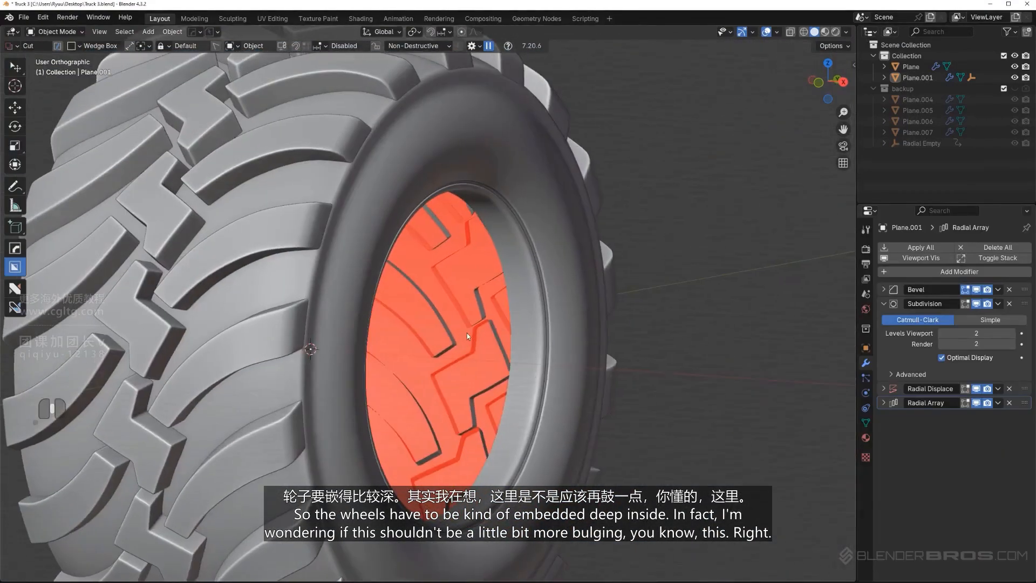
key(KP_5)
scroll(465, 323, up, 3)
shift+middle_drag(477, 280, 439, 335)
scroll(431, 318, down, 5)
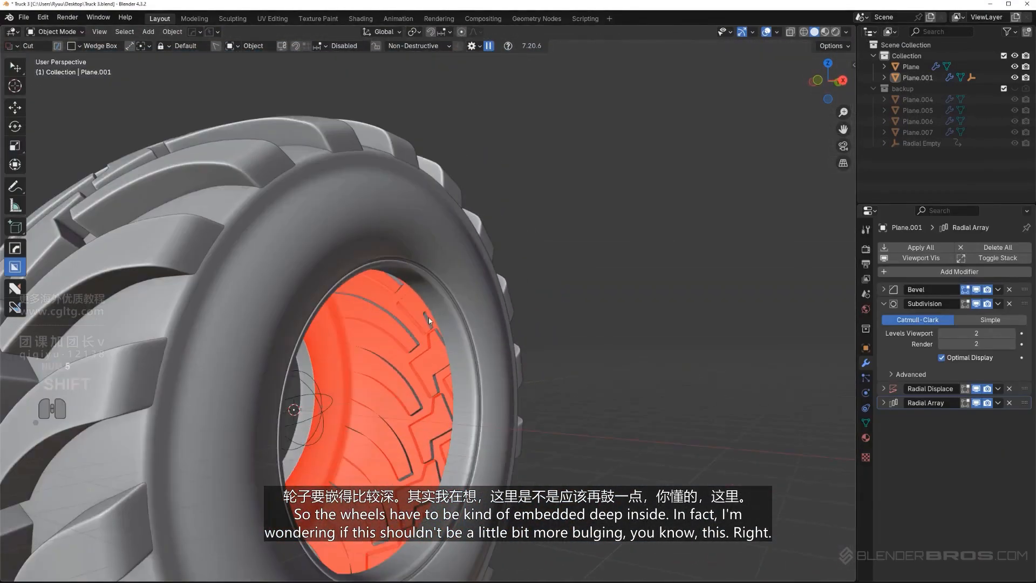
Move the two middle face loops of the tire body's sidewall slightly outward along X to make it bulge more
middle_drag(434, 294, 380, 241)
key(Tab)
key(Tab)
click(369, 233)
key(Tab)
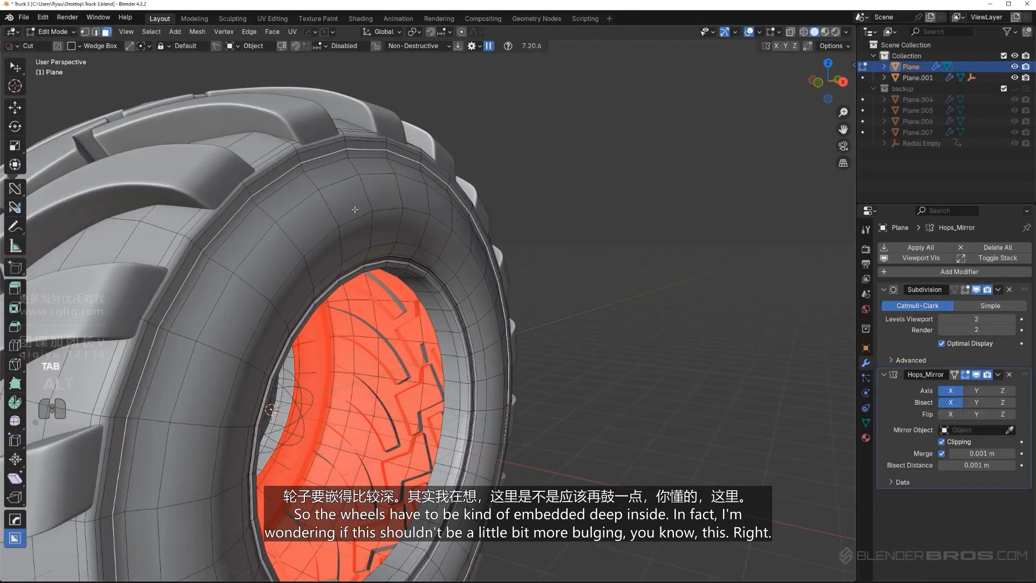
alt+click(363, 223)
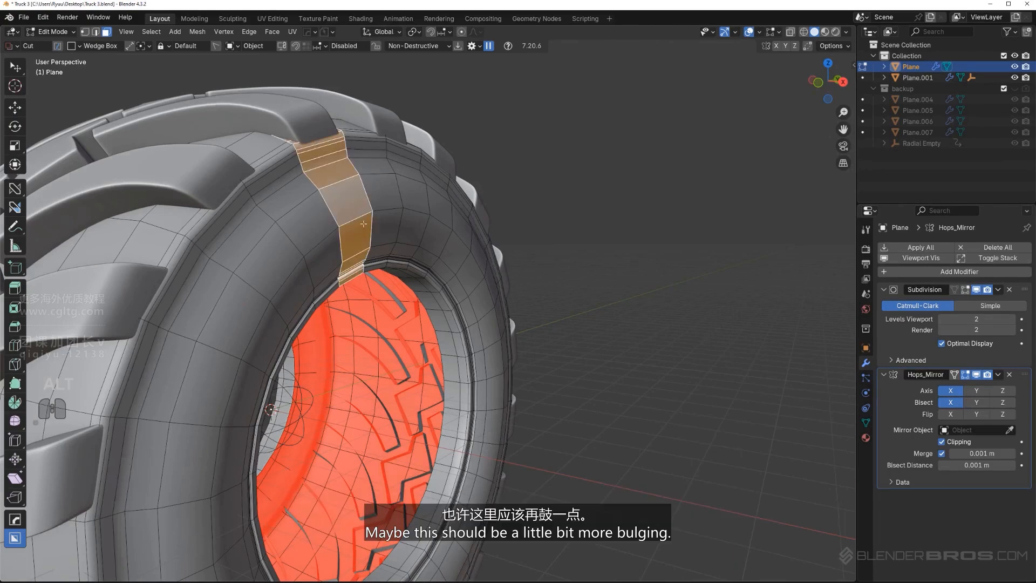
alt+click(402, 198)
alt+shift+click(398, 220)
middle_drag(399, 222, 448, 239)
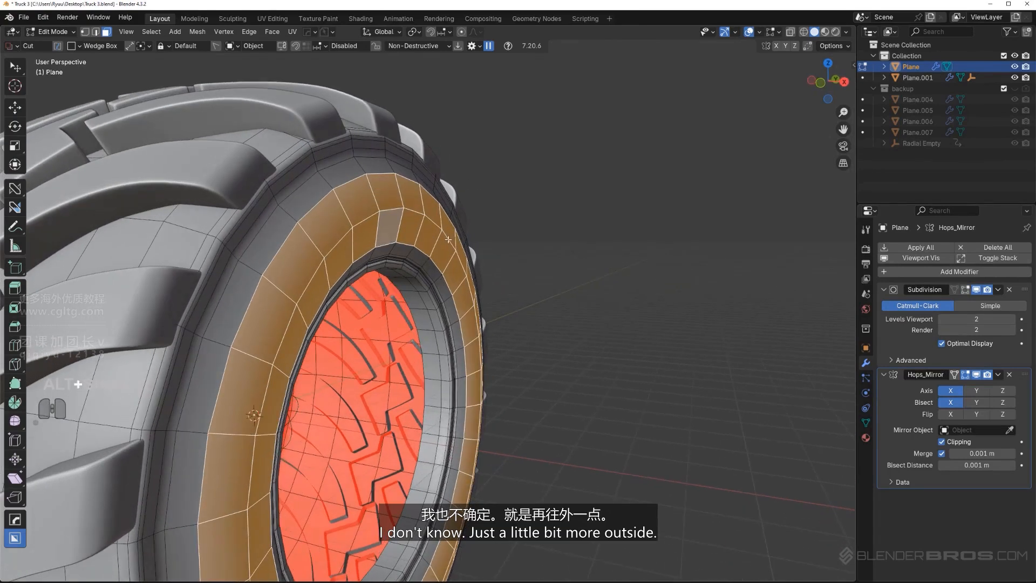
click(464, 255)
key(Tab)
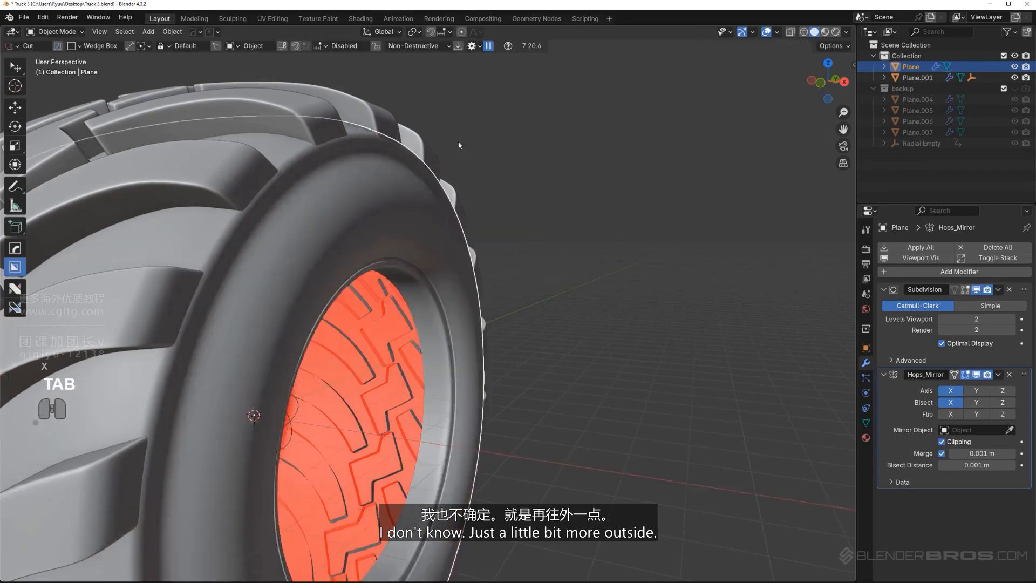
Select the inner rim face loop, grow the selection three times and move it about 0.1 m inward along X
scroll(483, 273, down, 5)
middle_drag(483, 273, 419, 293)
scroll(467, 276, up, 3)
scroll(419, 293, up, 2)
key(Tab)
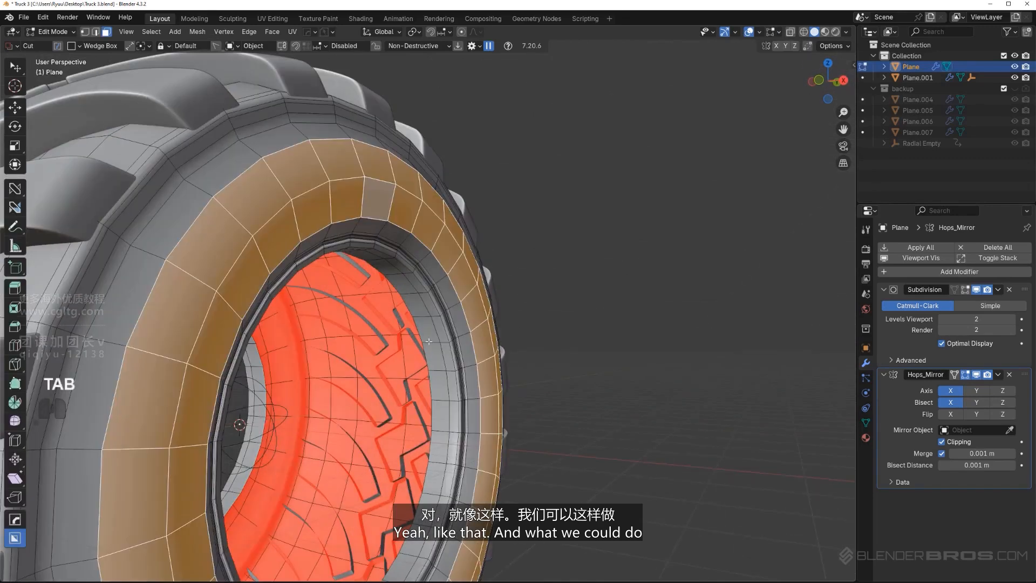
alt+click(467, 353)
key(ctrl+KP_Add)
key(ctrl+KP_Add)
key(ctrl+KP_Add)
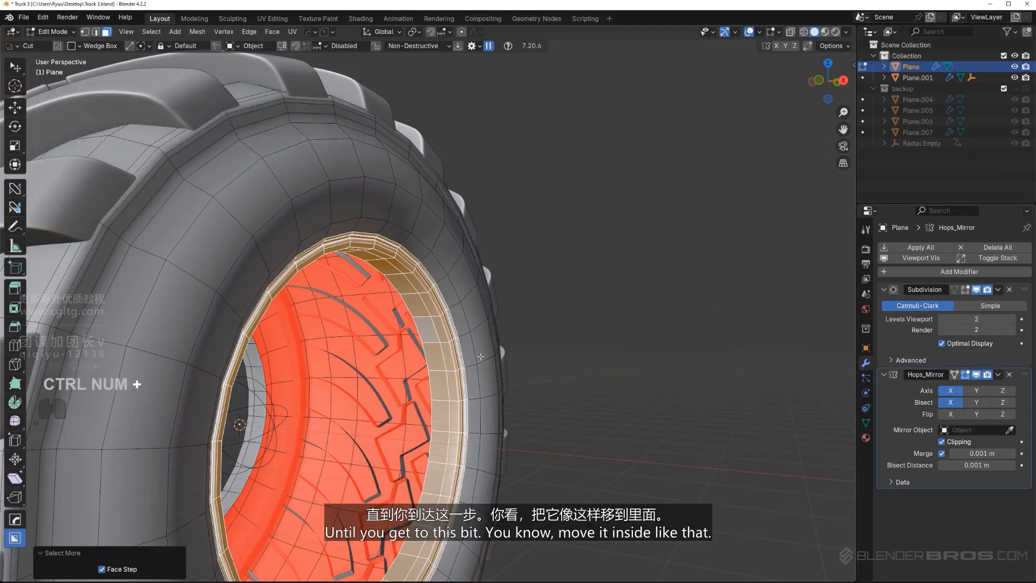
key(shift)
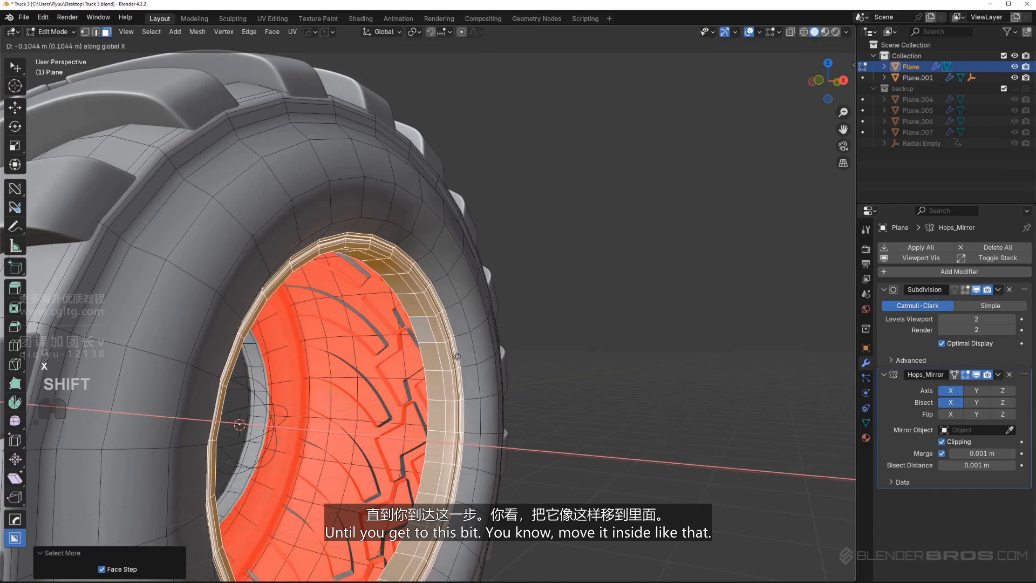
click(457, 356)
key(Tab)
Examine the tire's overall shape and rim opening in perspective and from the side
scroll(498, 205, down, 4)
middle_drag(526, 253, 421, 343)
key(KP_5)
scroll(475, 300, down, 1)
key(KP_5)
scroll(392, 329, up, 2)
scroll(418, 348, up, 2)
scroll(420, 356, down, 2)
Add a cylinder with 32 vertices, 1 m radius and 2 m depth at the centre of the tire
key(shift+a)
mouse_move(422, 357)
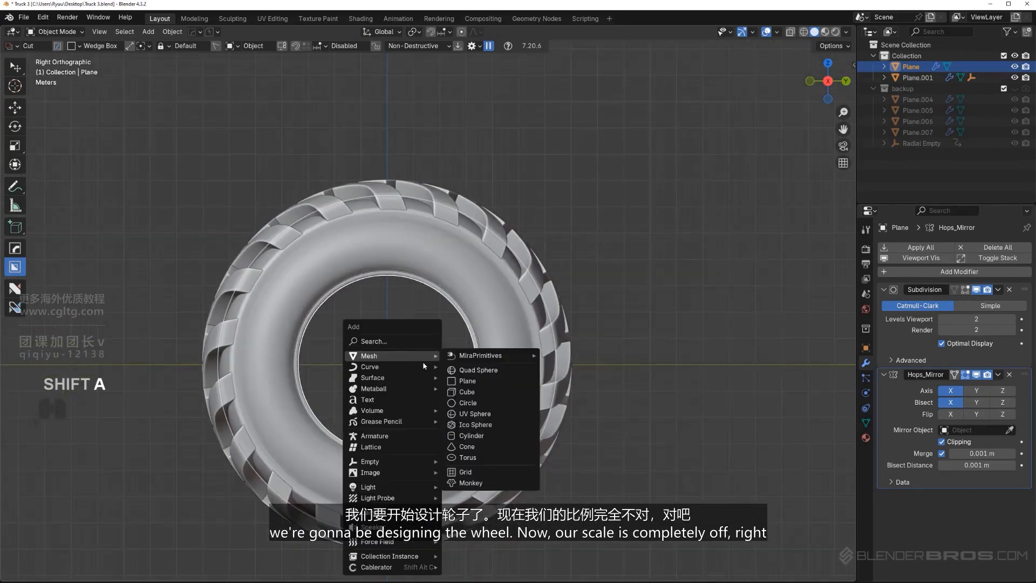
click(471, 435)
scroll(423, 404, up, 2)
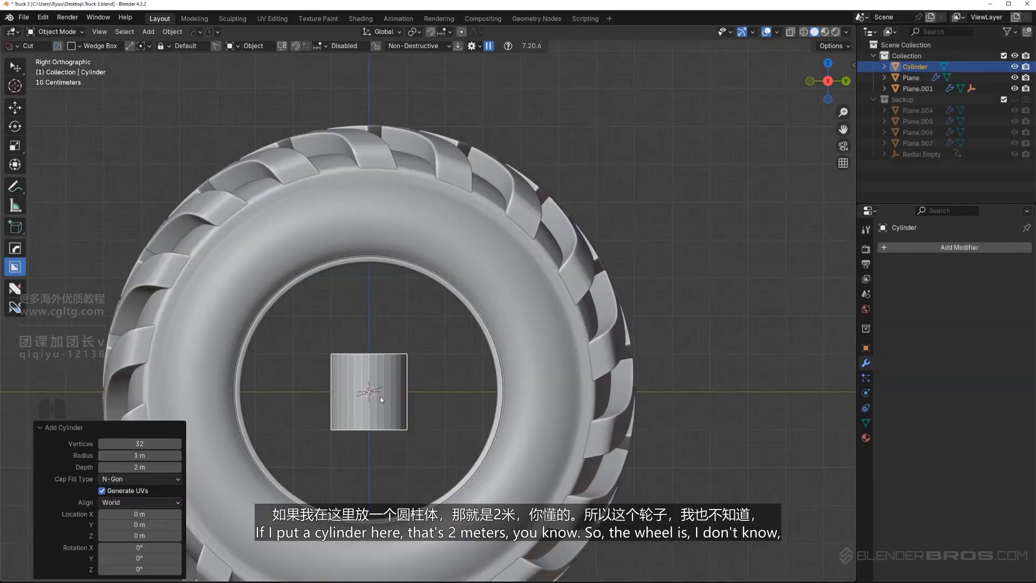
scroll(415, 302, down, 2)
shift+middle_drag(418, 390, 419, 304)
scroll(418, 301, up, 2)
key(KP_5)
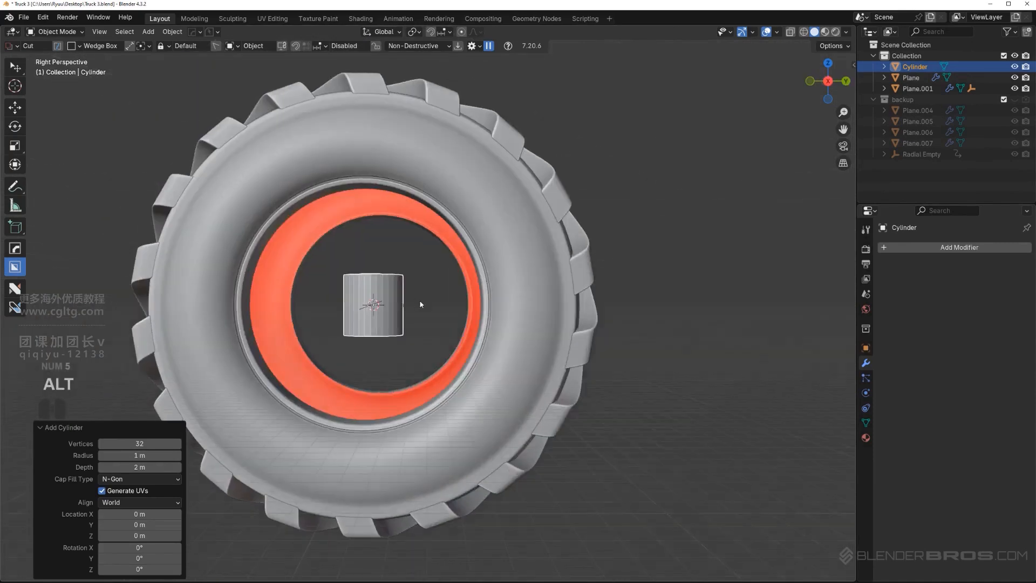
key(KP_5)
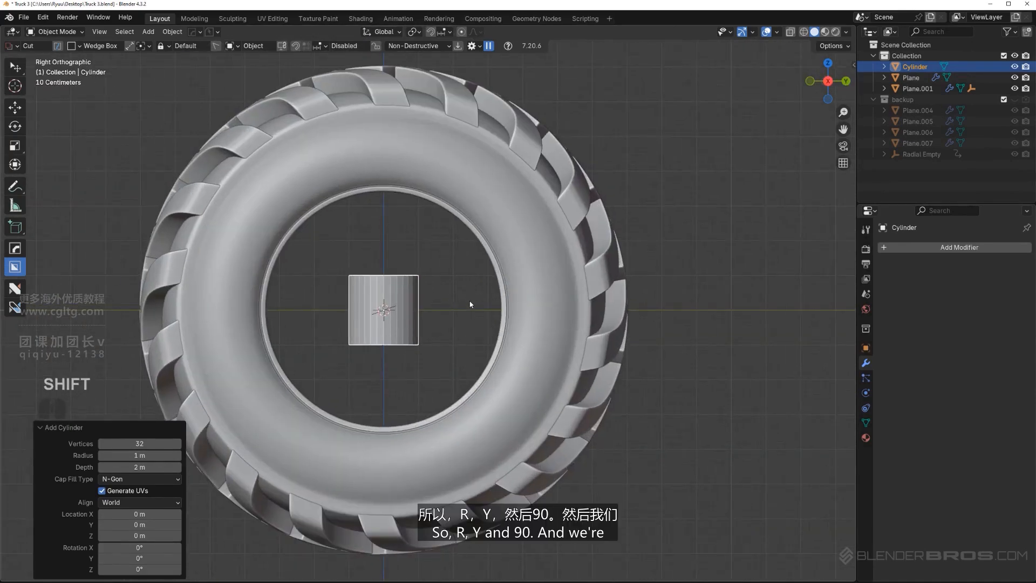
Rotate the cylinder 90° about Y and try scaling it up to fill the rim opening
text(ry90)
key(Return)
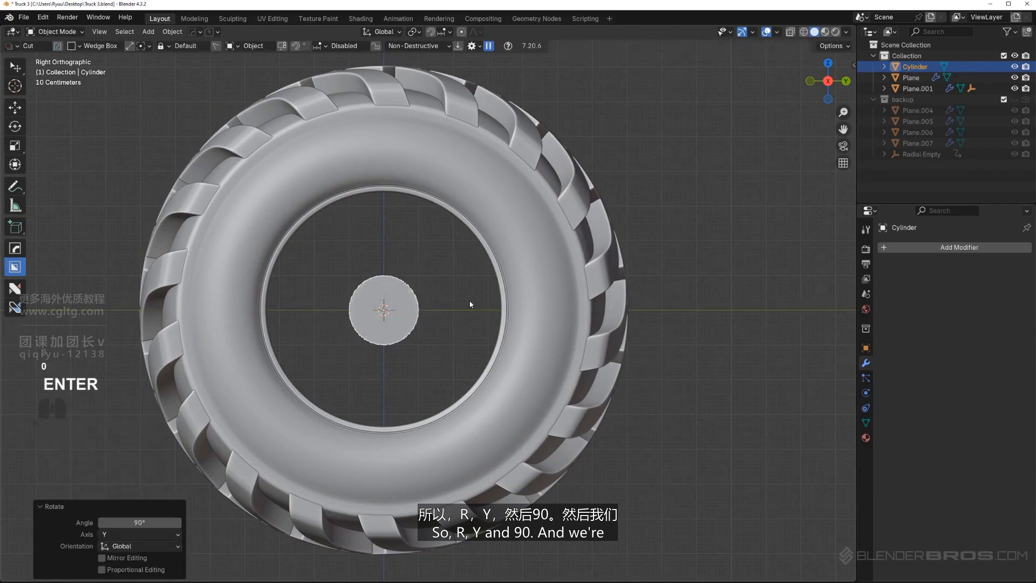
key(s)
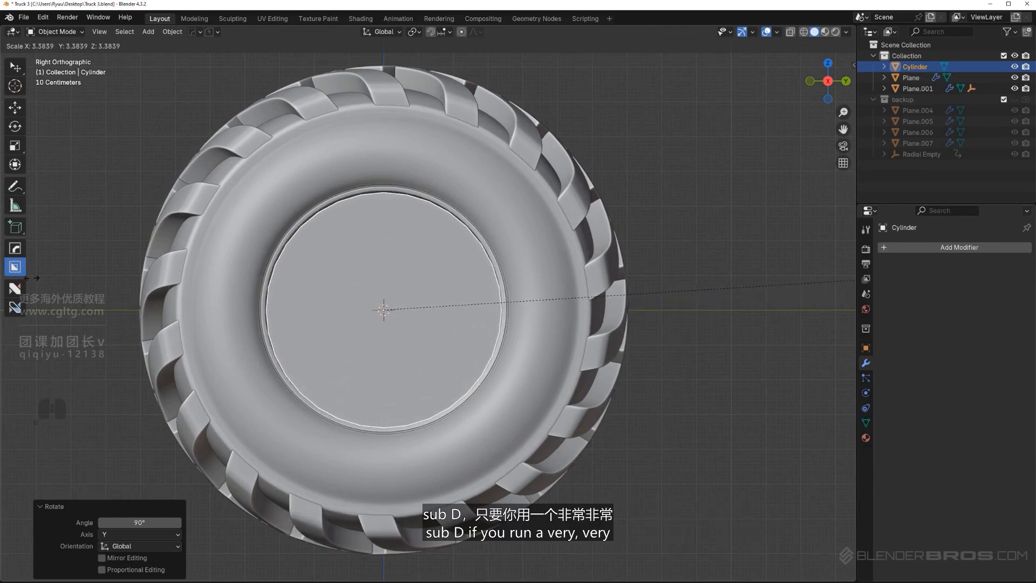
key(Escape)
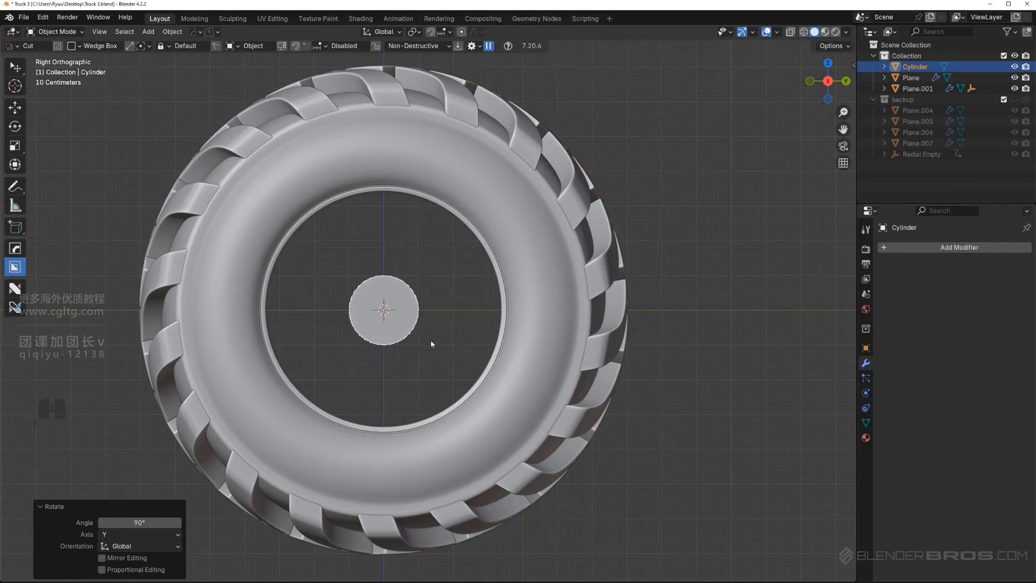
Delete the cylinder from the centre of the tire
scroll(427, 324, down, 2)
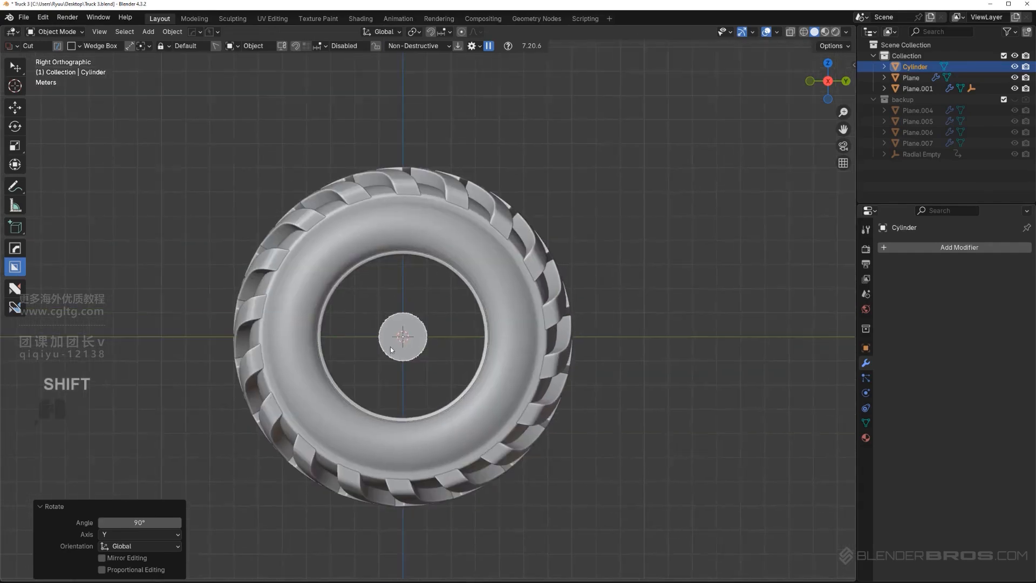
middle_drag(390, 346, 394, 348)
key(KP_5)
scroll(395, 348, up, 5)
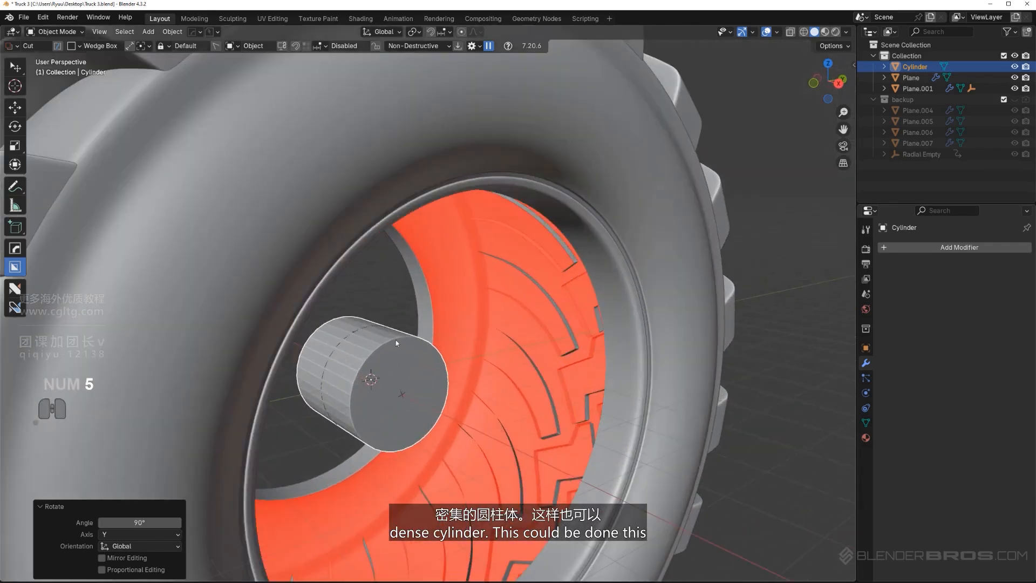
shift+middle_drag(436, 369, 412, 315)
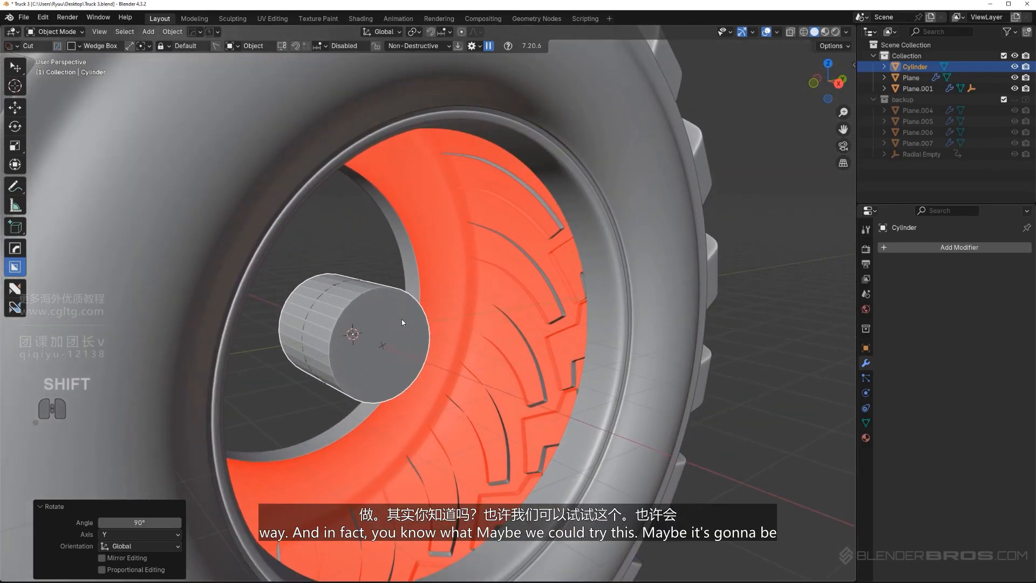
key(x)
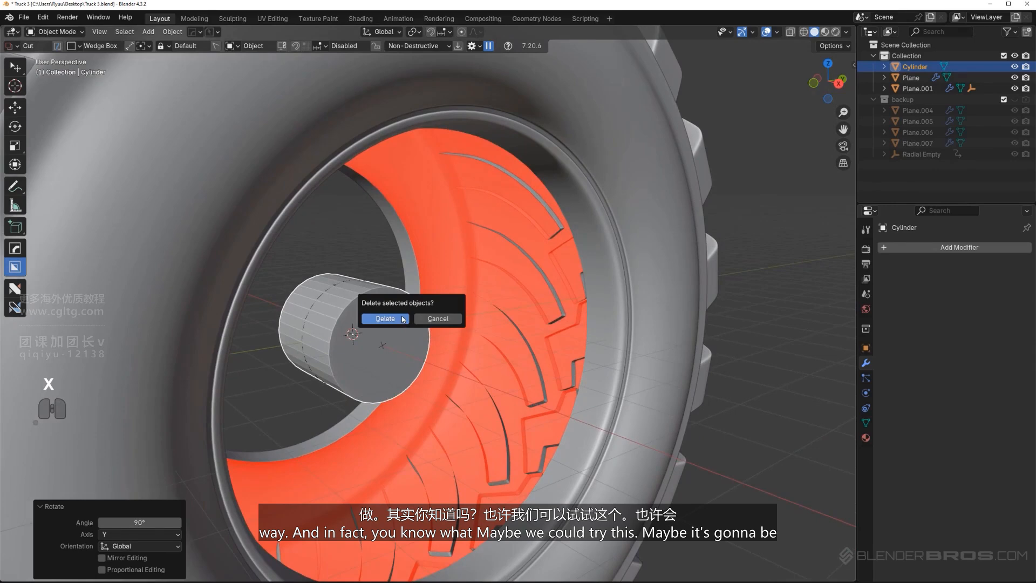
click(402, 318)
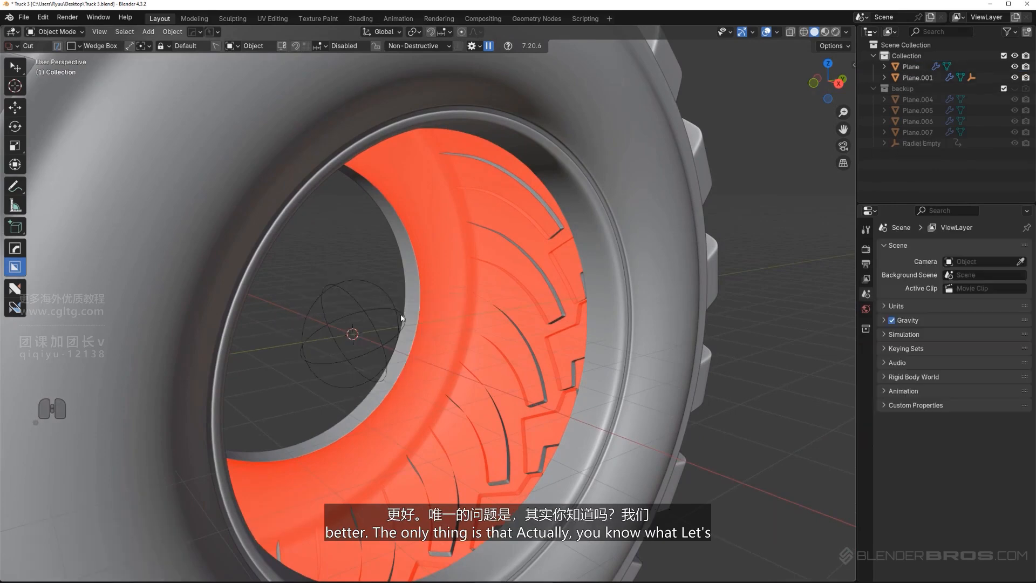
key(ctrl+z)
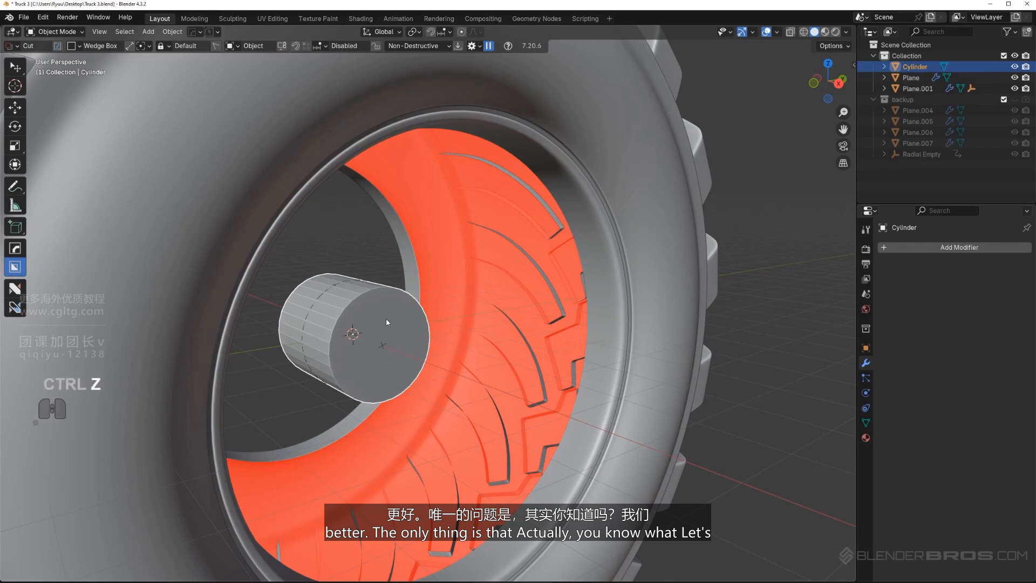
key(x)
click(387, 318)
Add a cylinder with 80 vertices, 1 m radius and 2 m depth at the tire's centre and rotate it 90° about Y
key(shift+a)
mouse_move(401, 327)
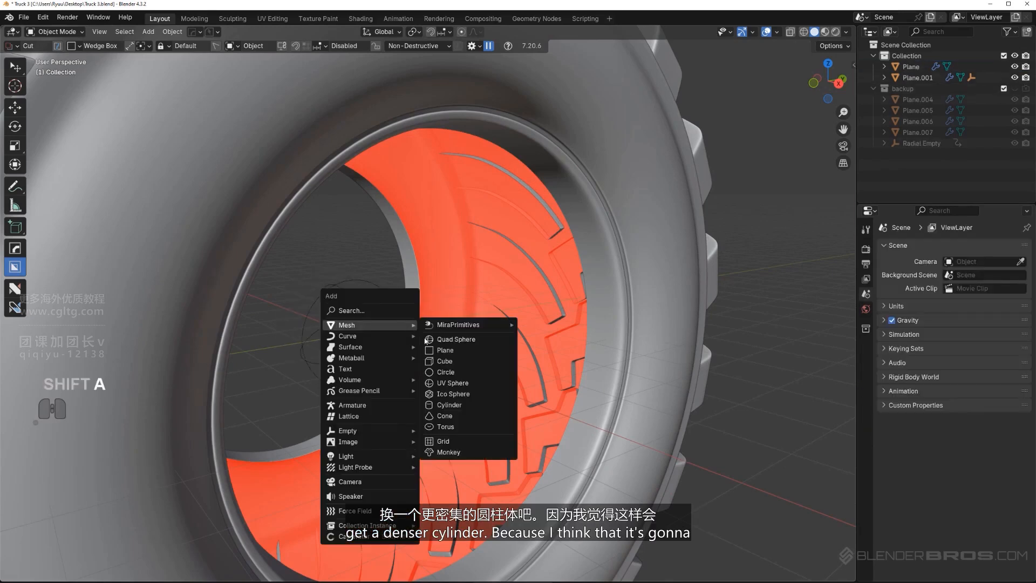
click(468, 404)
click(142, 444)
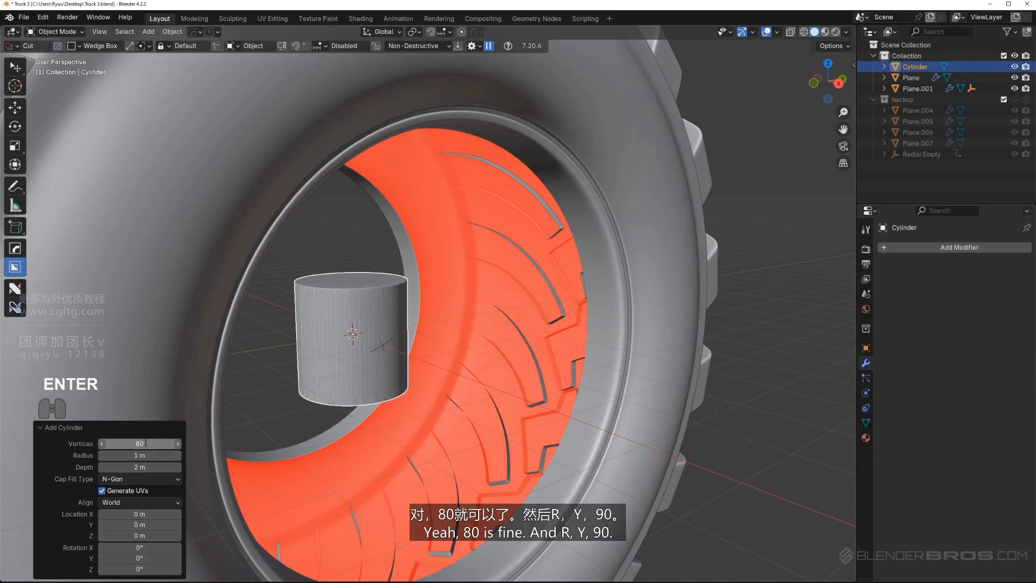
key(r)
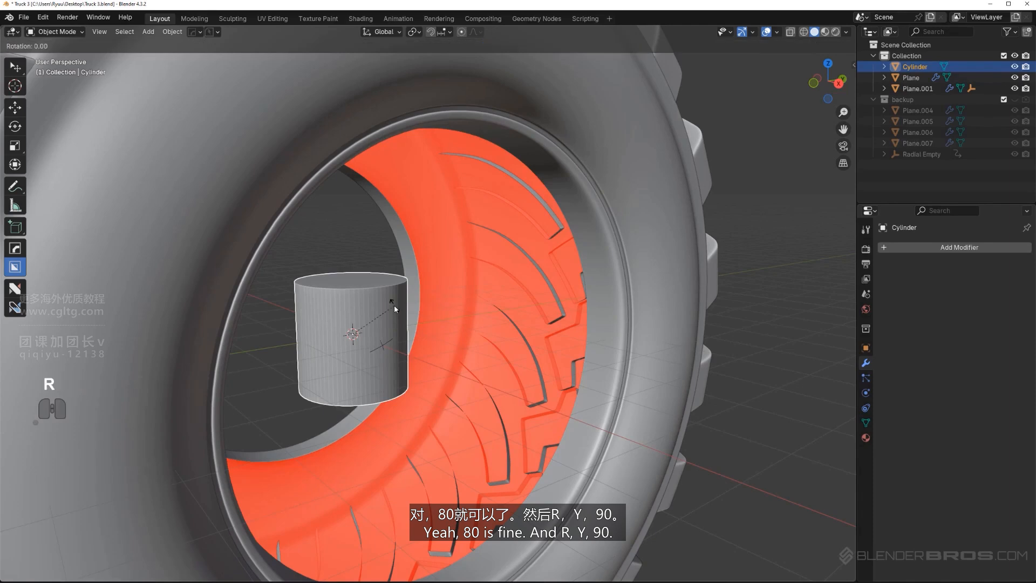
key(y)
key(9)
key(0)
key(Return)
Scale the cylinder up uniformly by about 3.31 so that it fills the tire's rim opening
scroll(394, 305, down, 5)
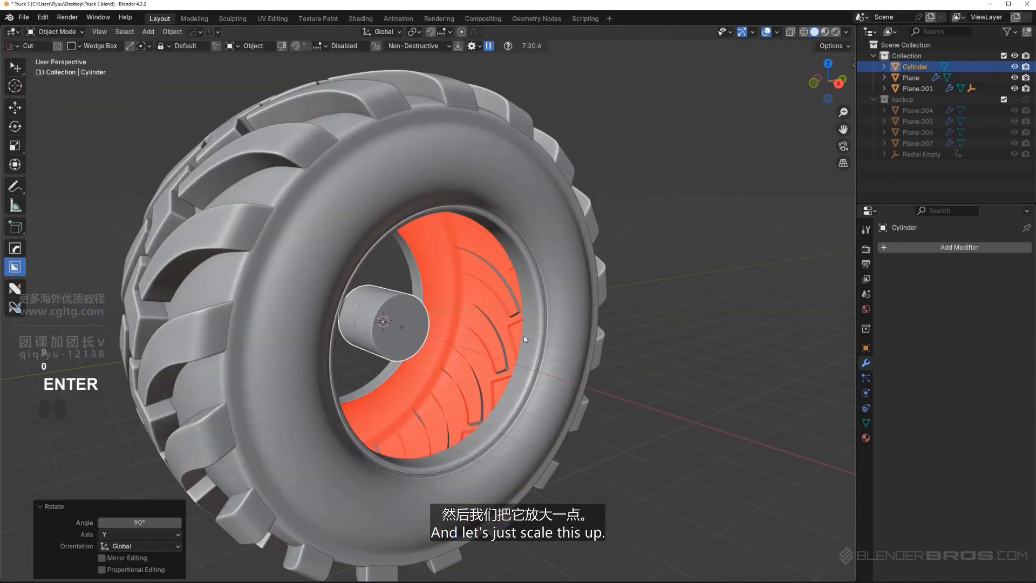
key(s)
click(820, 290)
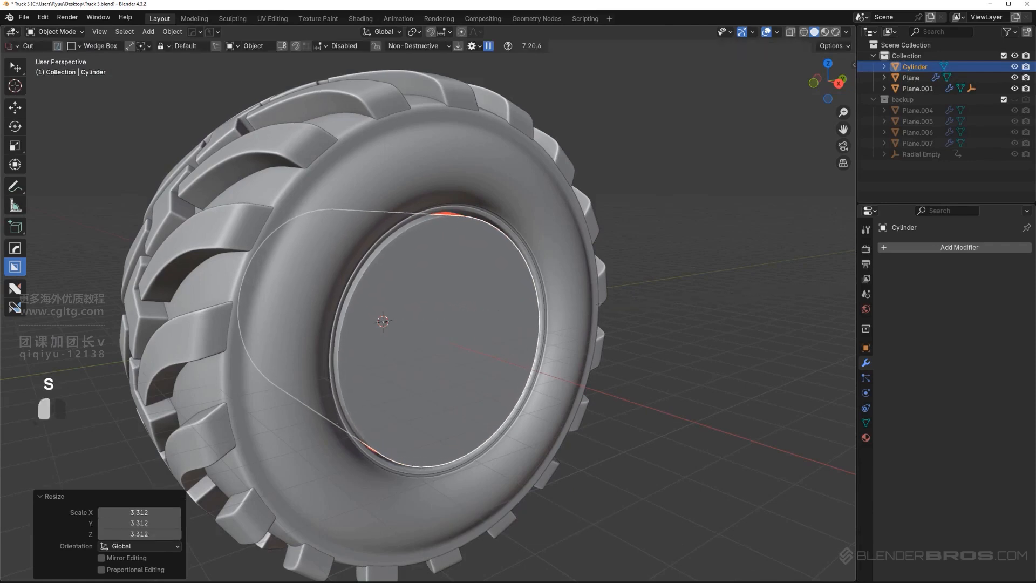
alt+middle_drag(820, 289, 554, 276)
key(KP_5)
scroll(501, 302, down, 2)
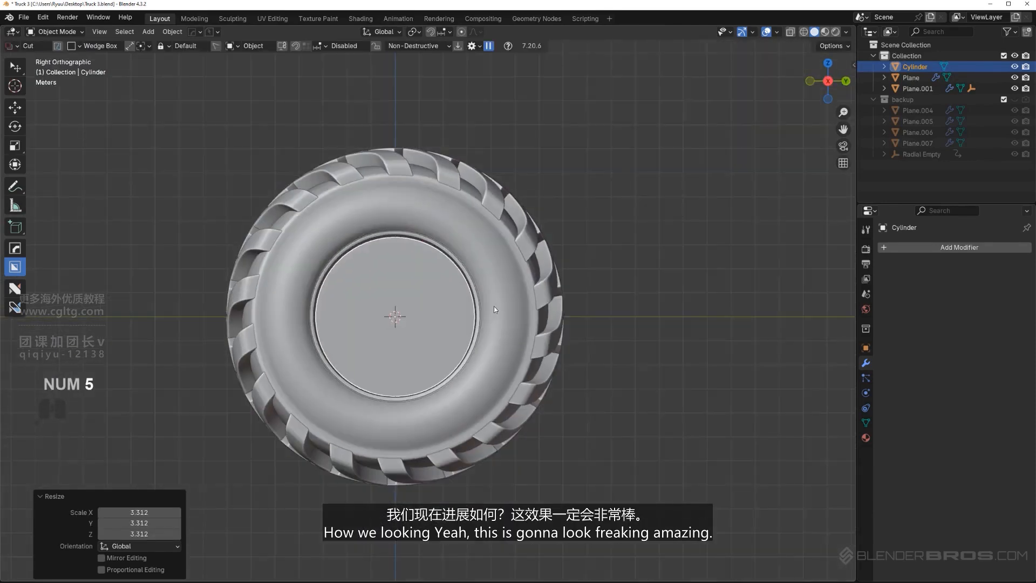
scroll(494, 309, down, 4)
scroll(439, 326, up, 5)
middle_drag(422, 298, 472, 379)
scroll(477, 298, up, 3)
scroll(472, 379, up, 1)
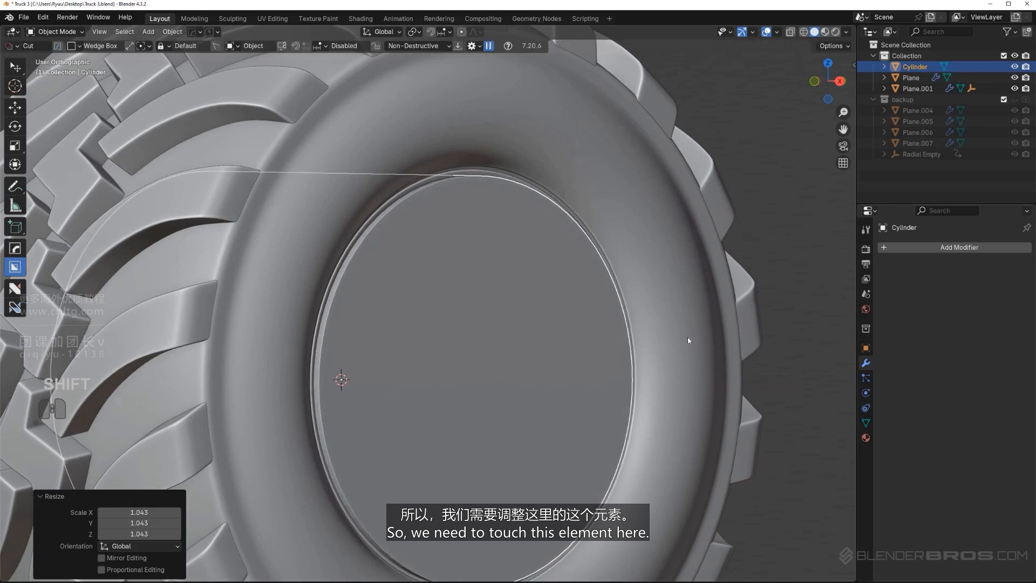
Fine-tune the cylinder's size with a scale of about 0.999 and shift it about -0.14 m along X into the rim opening
middle_drag(687, 341, 594, 373)
key(s)
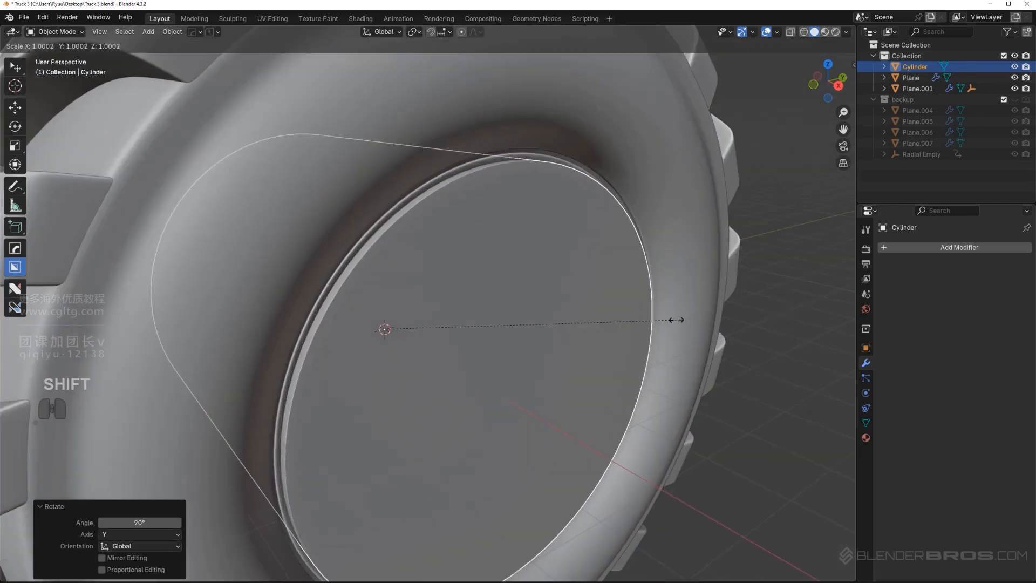
click(676, 319)
key(g)
key(x)
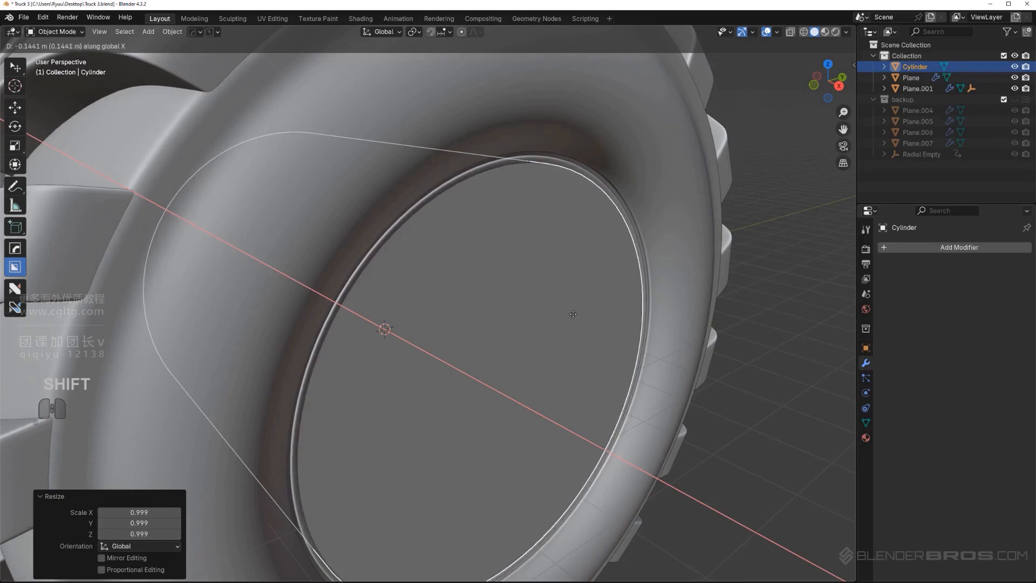
click(572, 314)
Inset the cylinder's outer end face by about 0.093 m and move the inset face about 0.033 m inward along X
scroll(572, 316, down, 2)
scroll(557, 279, up, 1)
middle_drag(571, 317, 532, 284)
key(Tab)
click(588, 320)
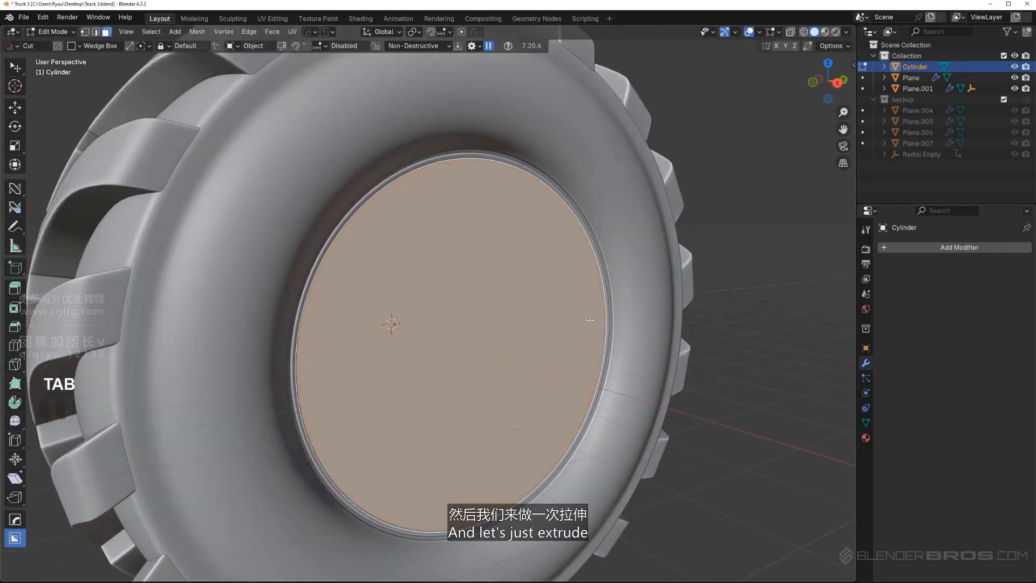
key(i)
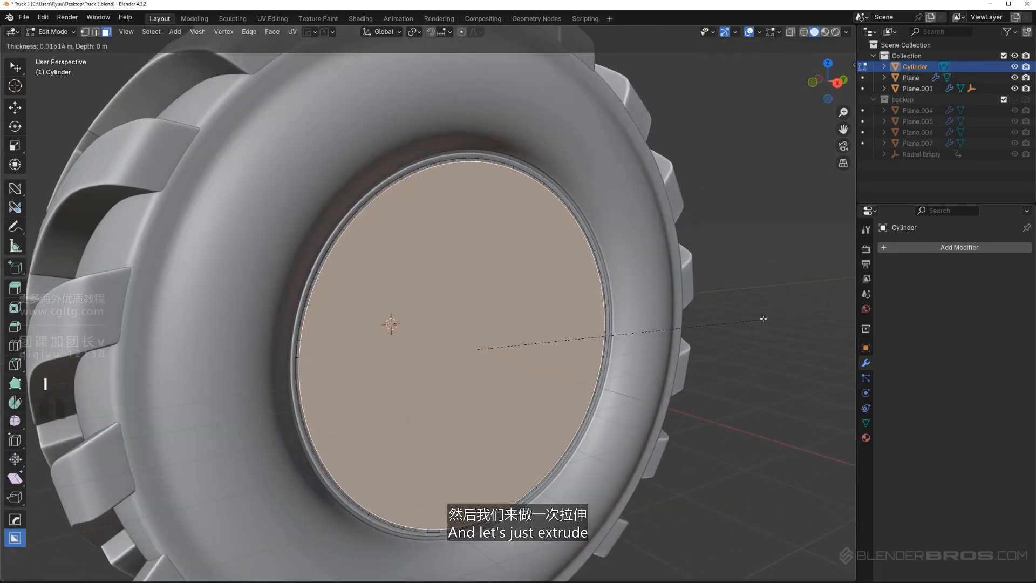
click(754, 316)
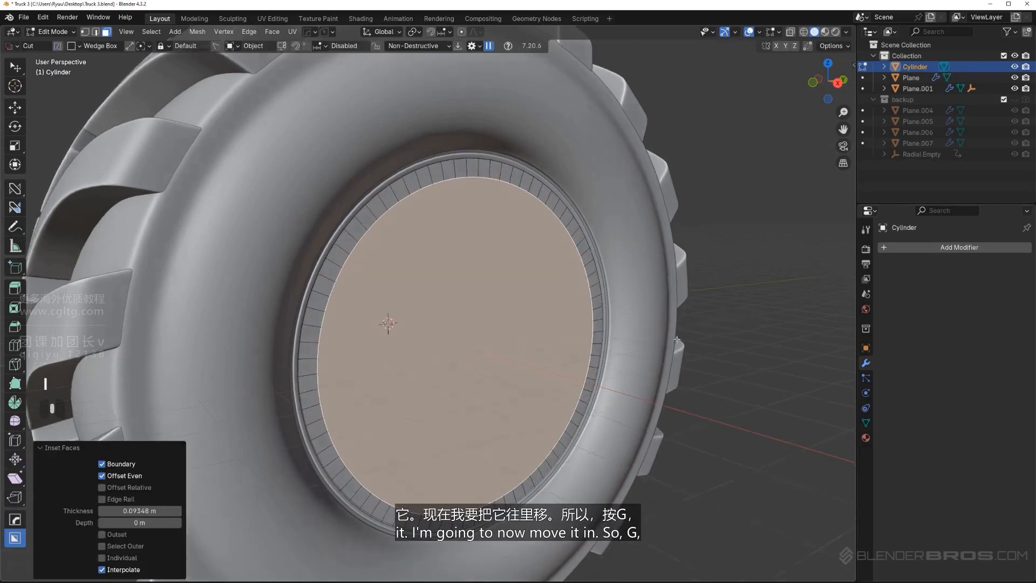
middle_drag(754, 316, 701, 347)
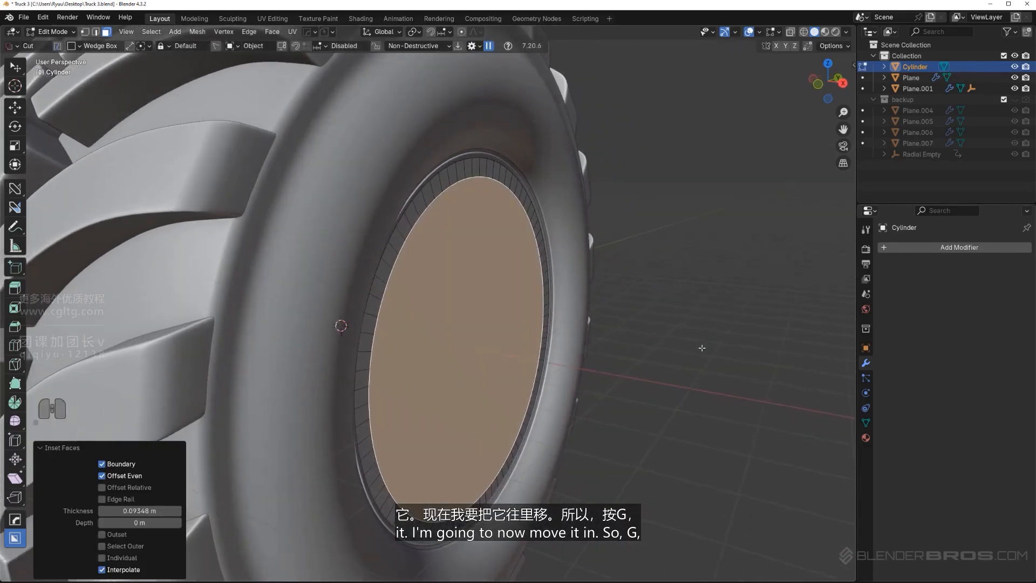
key(g)
key(x)
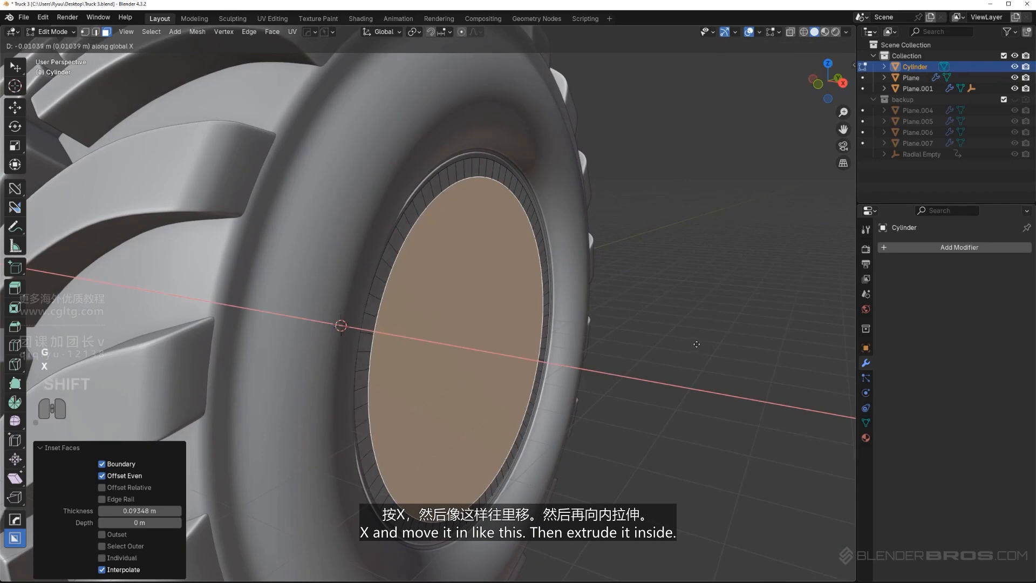
click(687, 340)
Extrude the inset face about 3.13 m into the wheel and push it about 0.32 m deeper along X
key(e)
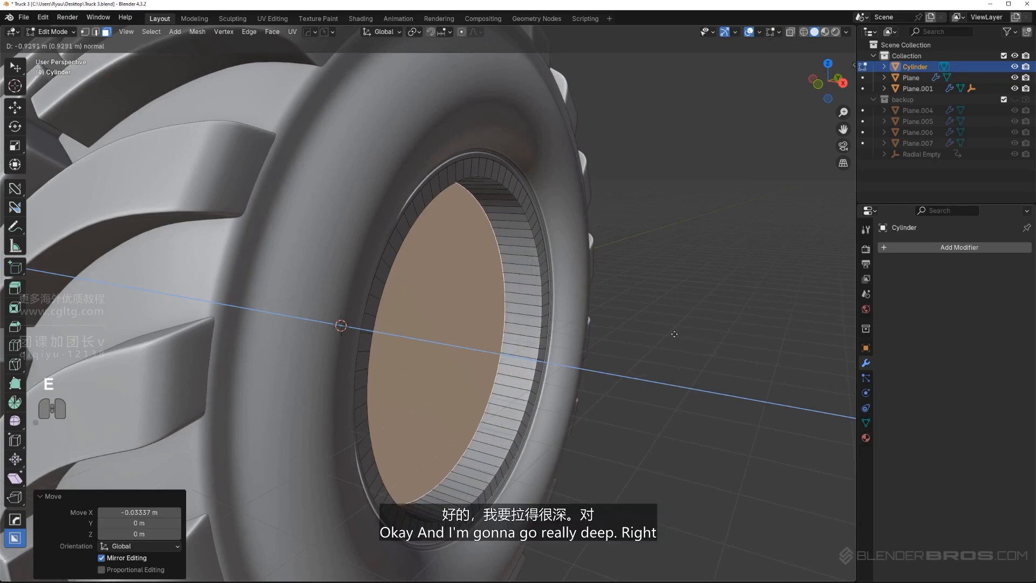
click(589, 327)
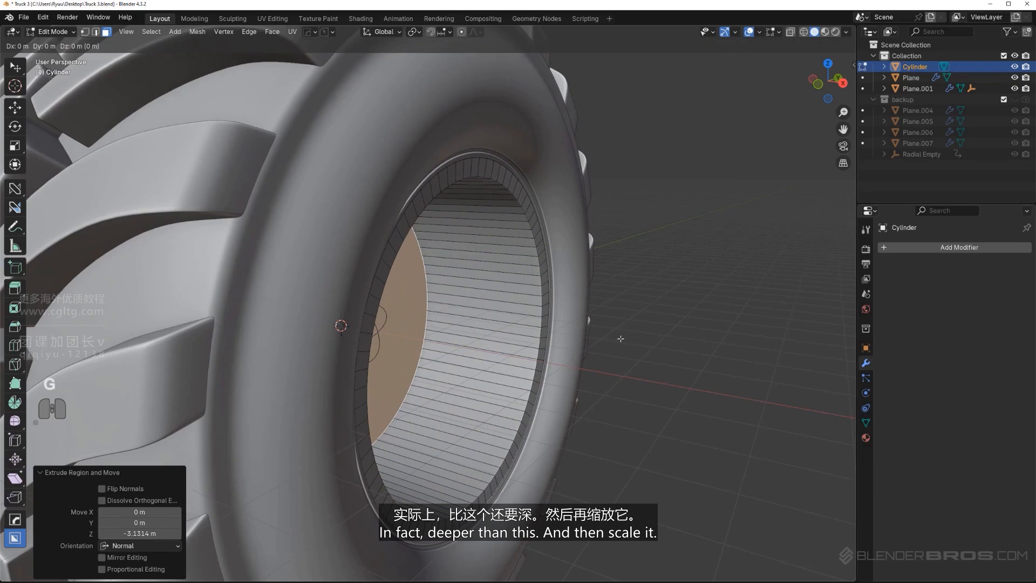
click(610, 337)
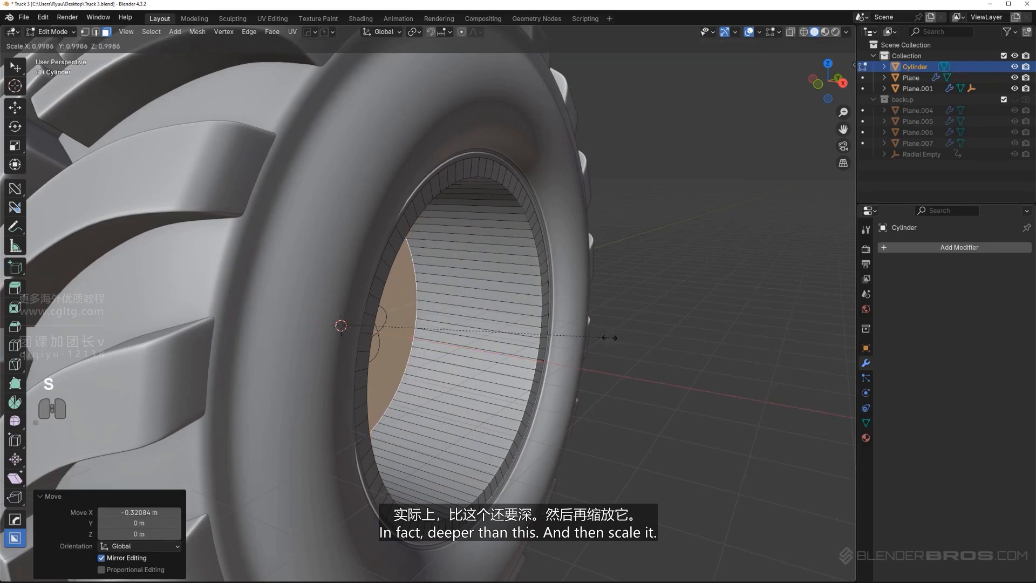
Scale the recessed inner face by about 0.872 and inset it by about 0.057 m
click(575, 343)
scroll(572, 341, down, 4)
middle_drag(524, 324, 591, 333)
scroll(458, 312, up, 1)
key(i)
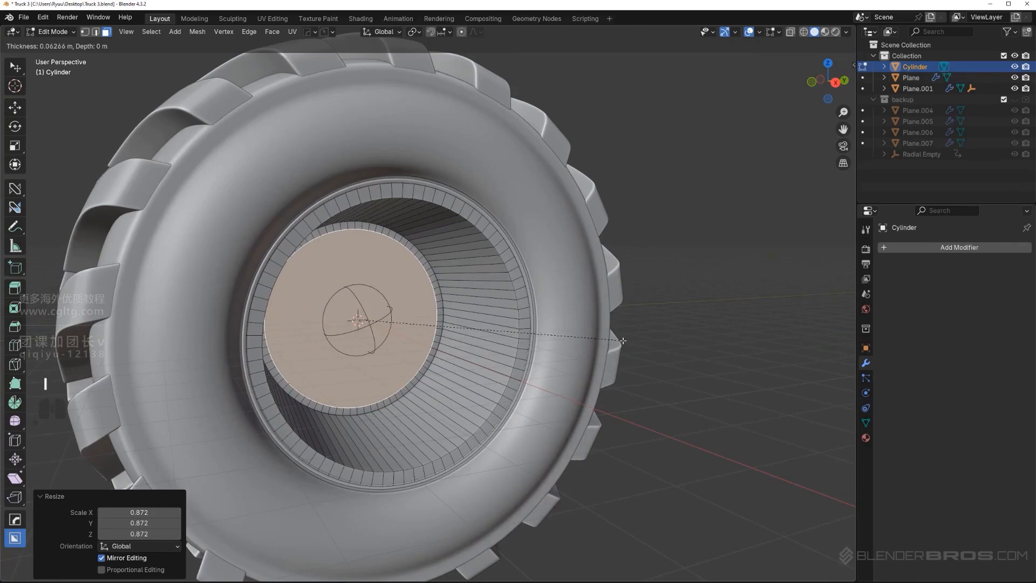
click(626, 339)
Extract the recessed inner face as a separate solidified plate with Curve/Extract, giving it thickness outward to form the hub
middle_drag(626, 339, 606, 337)
scroll(607, 337, up, 1)
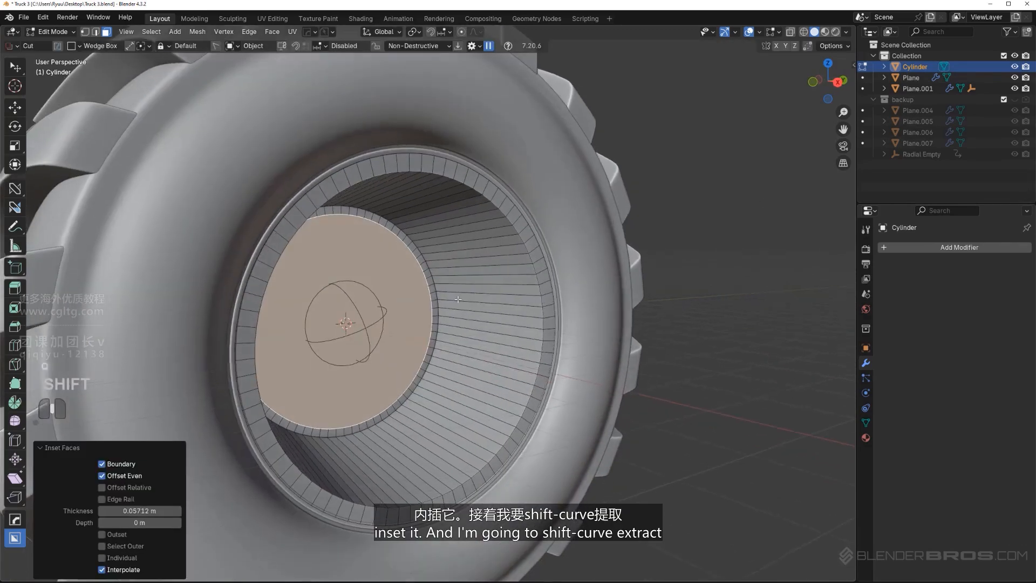
key(q)
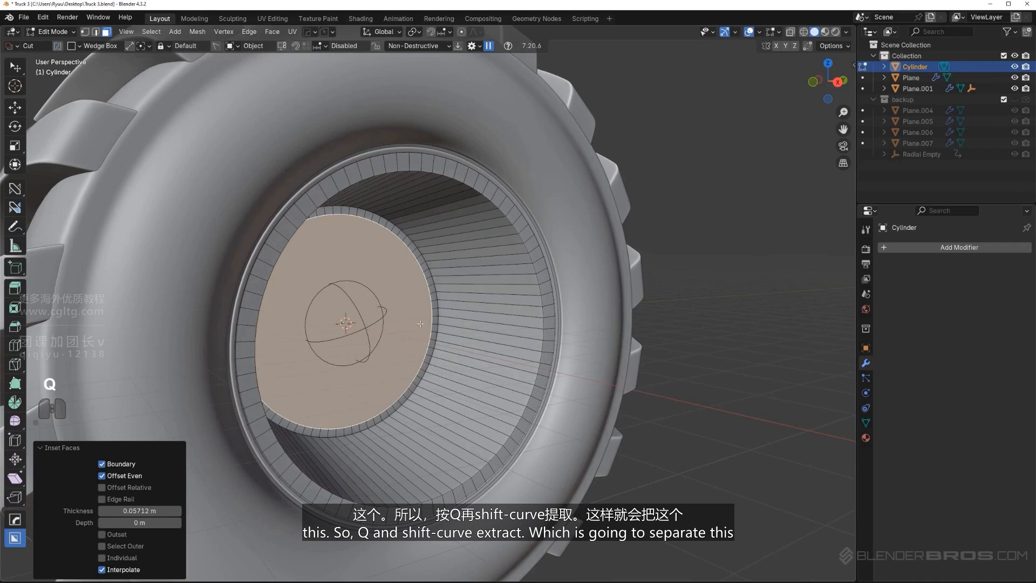
key(q)
shift+click(410, 349)
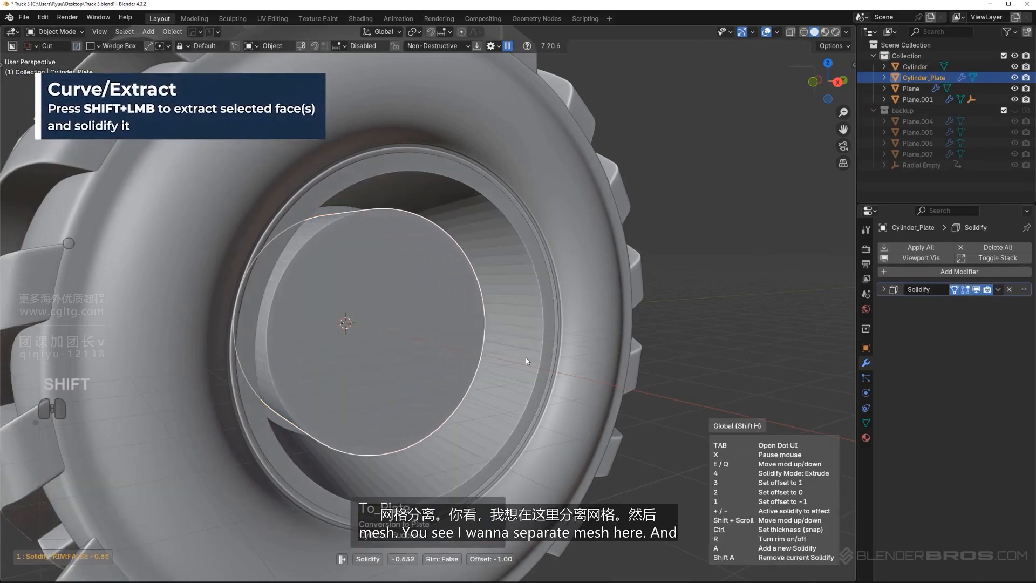
click(559, 361)
Apply the extracted hub plate's Solidify modifier with Smart Apply
middle_drag(532, 367, 411, 305)
key(Tab)
key(Tab)
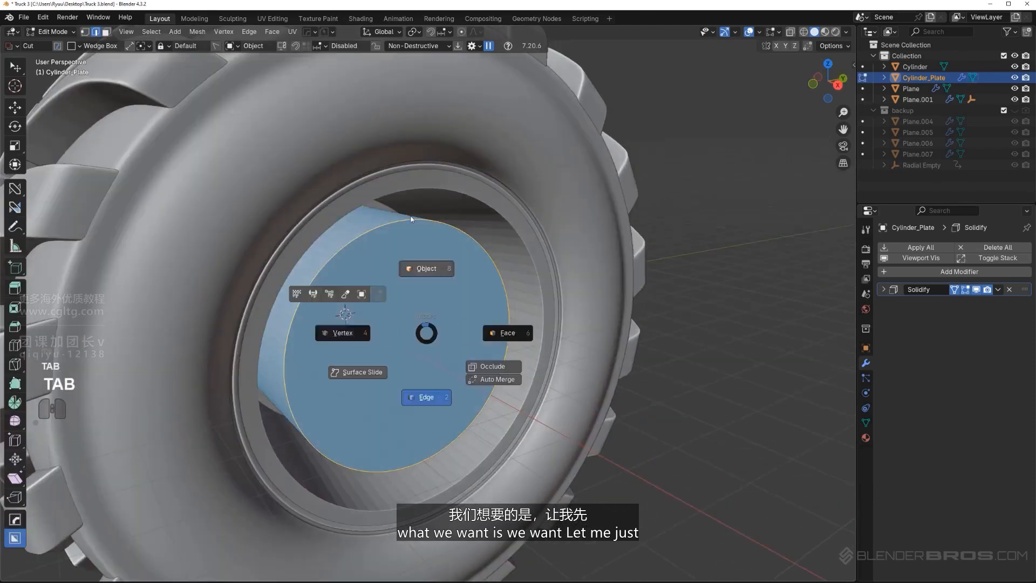
key(q)
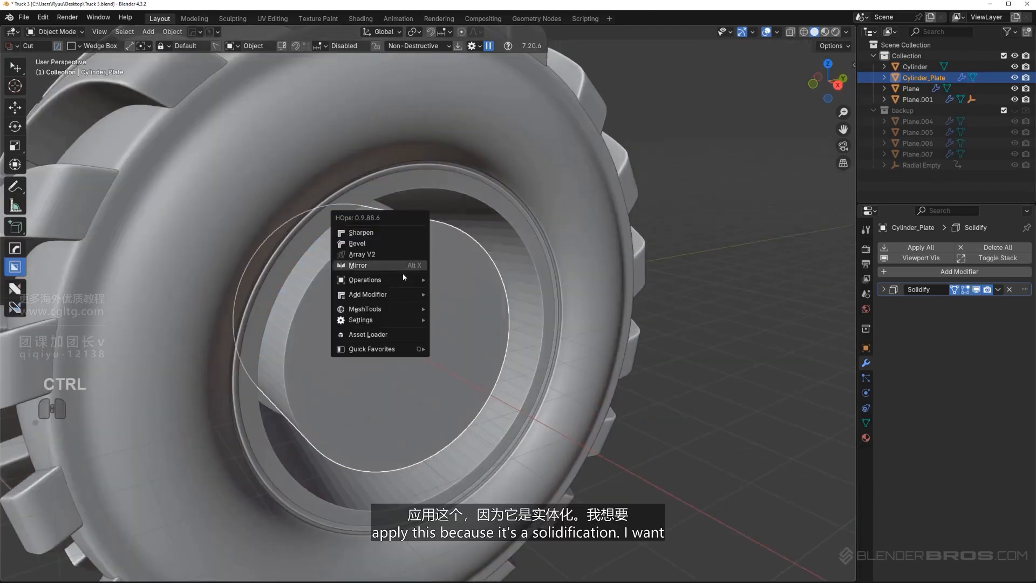
mouse_move(404, 279)
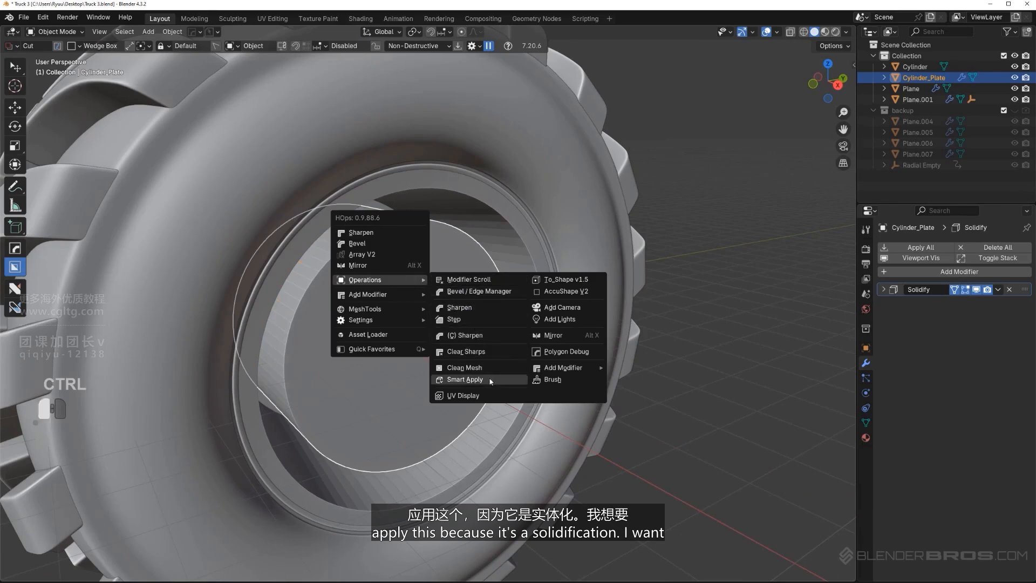
click(465, 380)
Add an edge loop around the hub plate's side and scale its front face down to taper the hub
key(Tab)
key(ctrl+r)
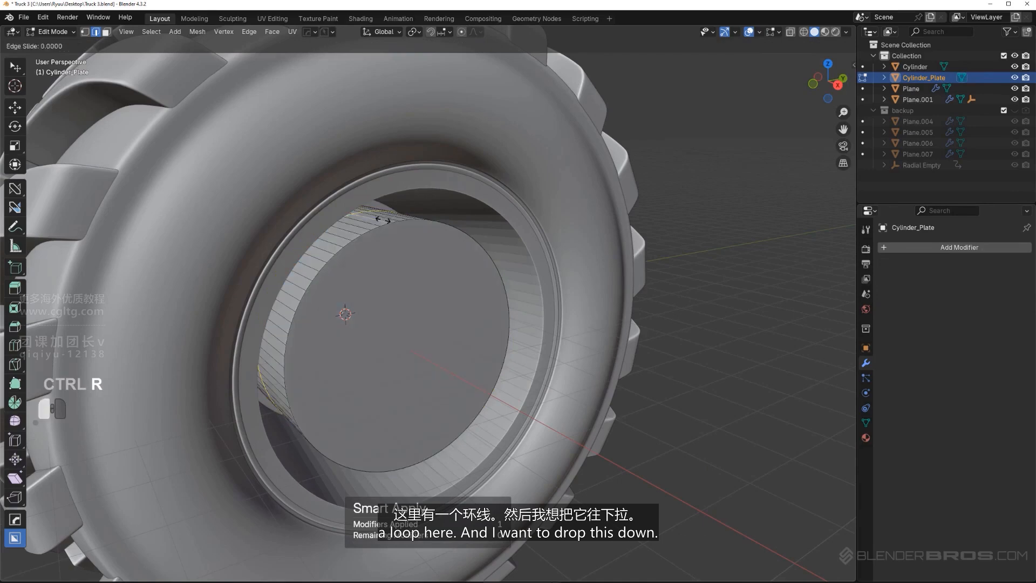
key(Tab)
key(s)
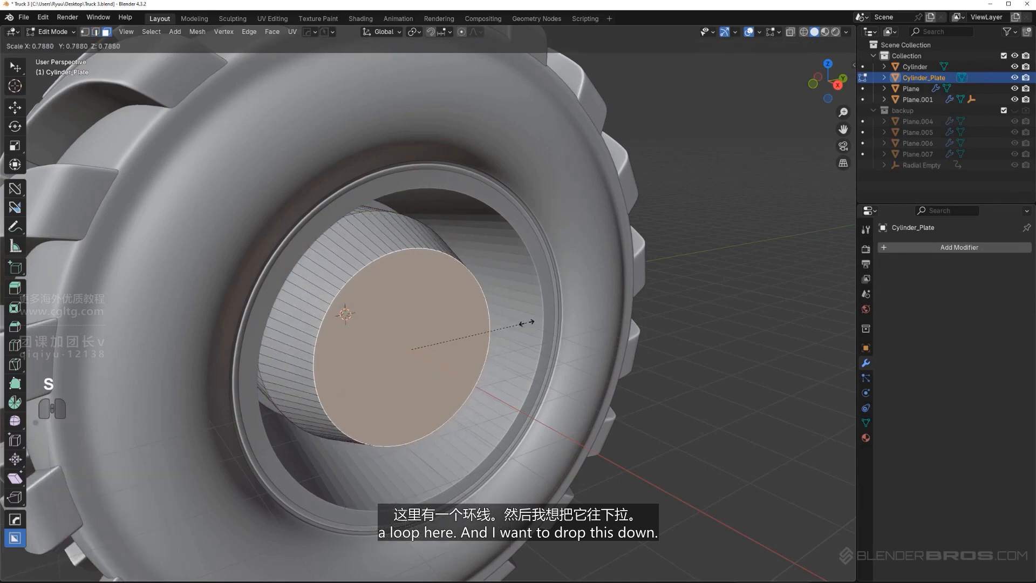
click(466, 297)
Bevel the edge loop around the hub's side with 5 segments and an offset of about 0.23 m
middle_drag(466, 296, 385, 236)
key(Tab)
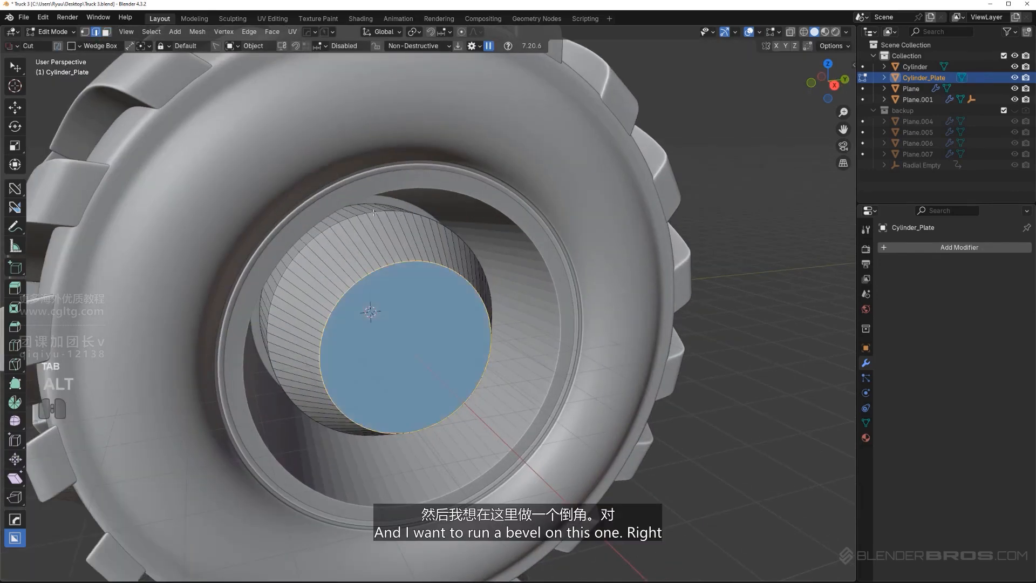
alt+click(373, 212)
key(ctrl+b)
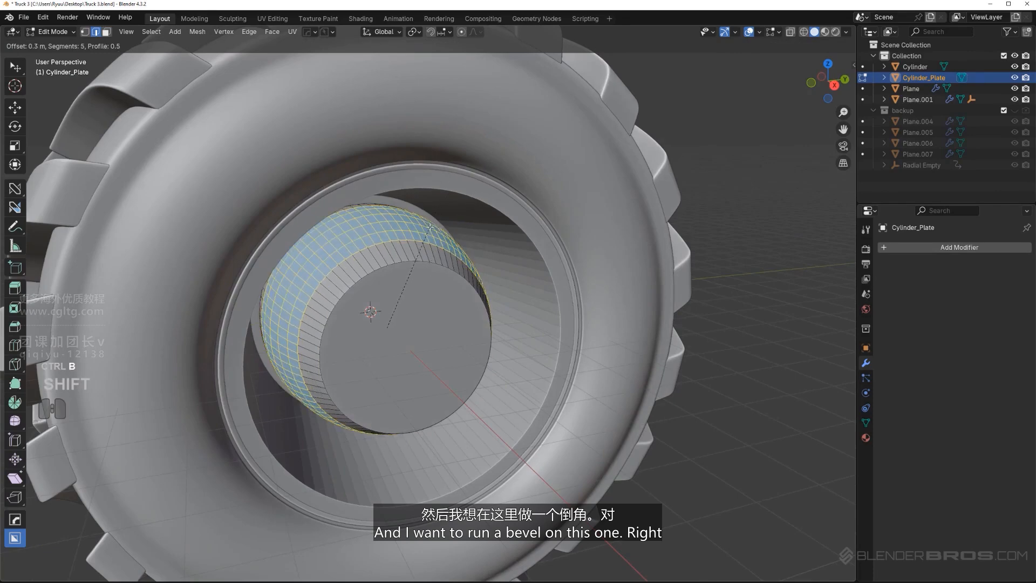
scroll(377, 302, up, 1)
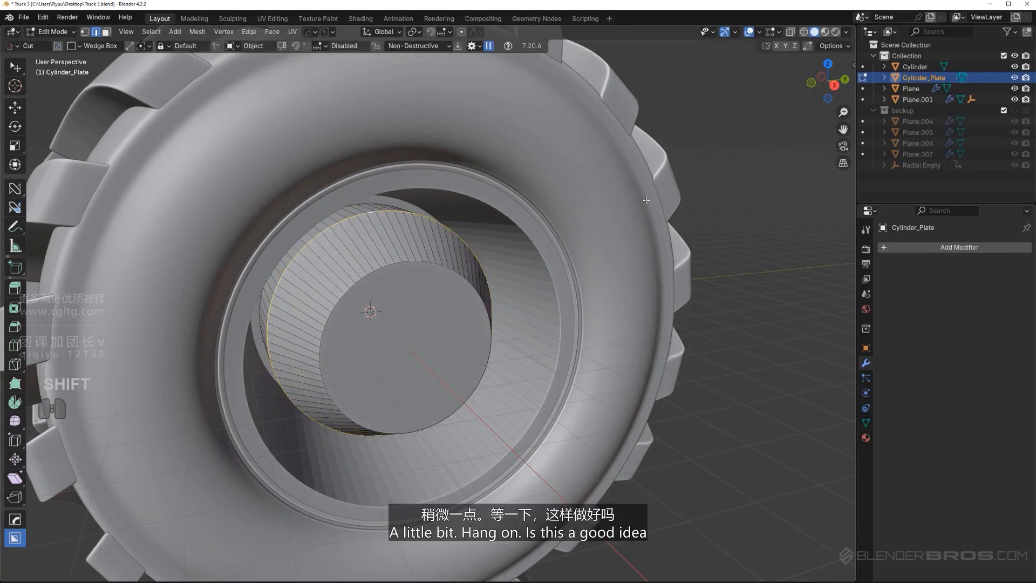
key(ctrl+b)
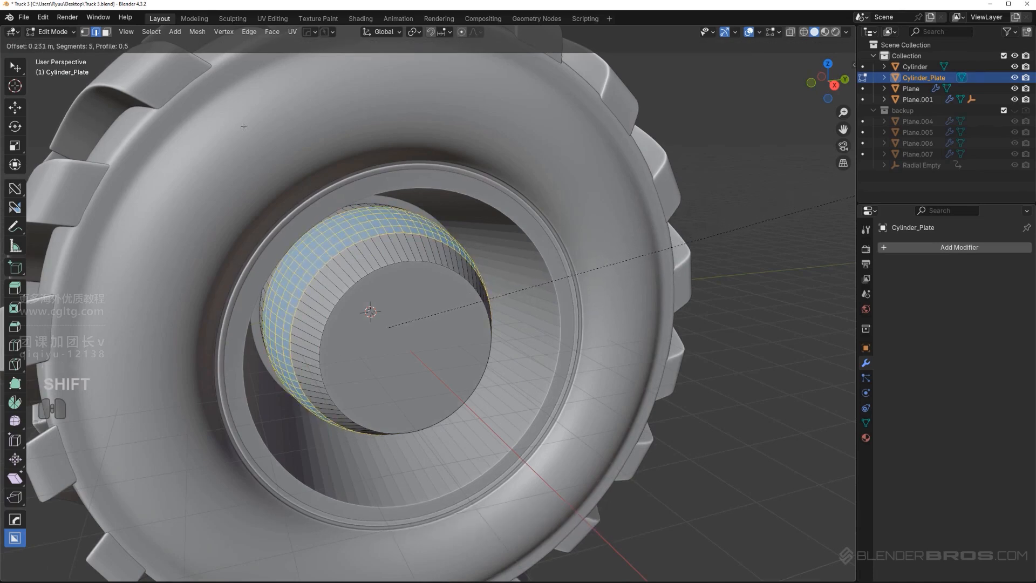
click(235, 118)
Bevel the outline of the hub's front face with 5 segments to round the hub into a dome
key(Tab)
click(403, 323)
key(ctrl+b)
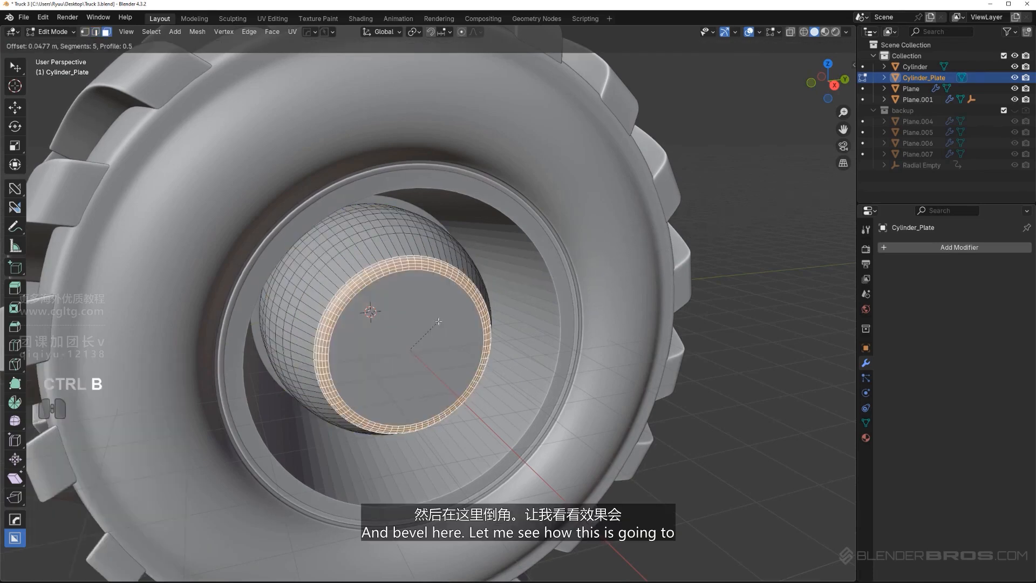
click(644, 306)
Leave mesh editing and scale the hub up uniformly by about 1.07
key(Tab)
scroll(481, 160, down, 3)
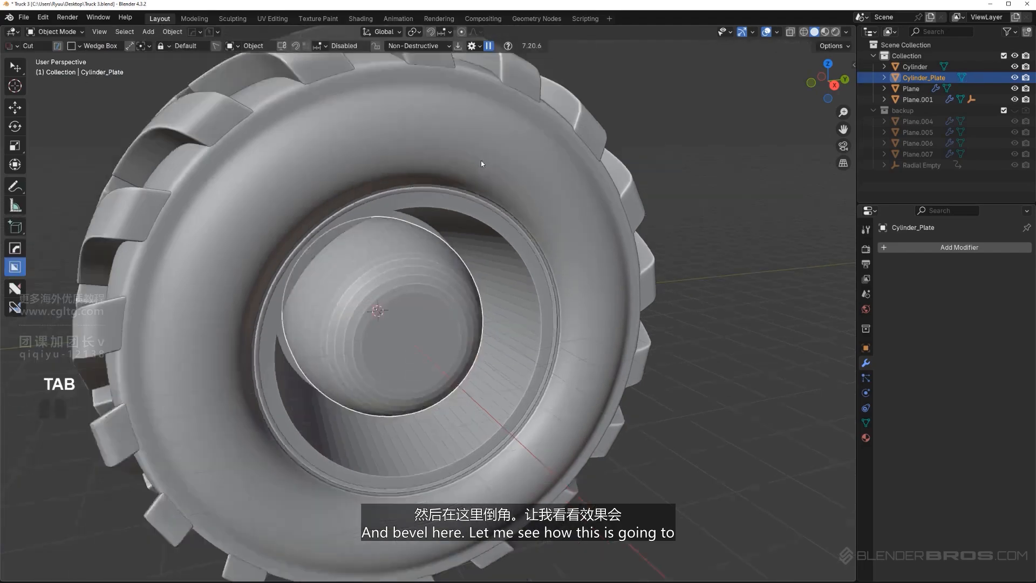
middle_drag(484, 260, 463, 232)
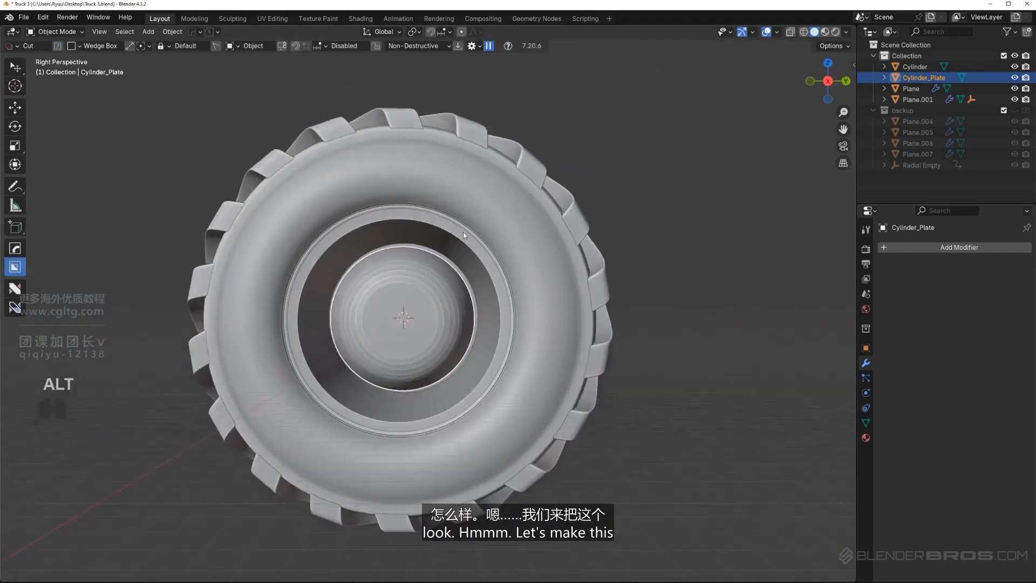
key(KP_5)
scroll(592, 219, up, 2)
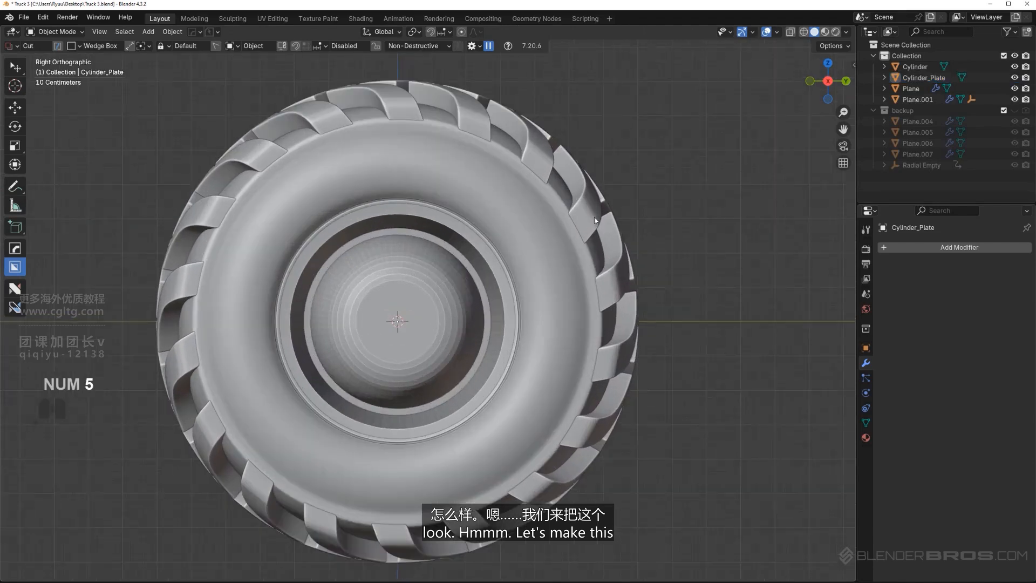
click(458, 285)
key(s)
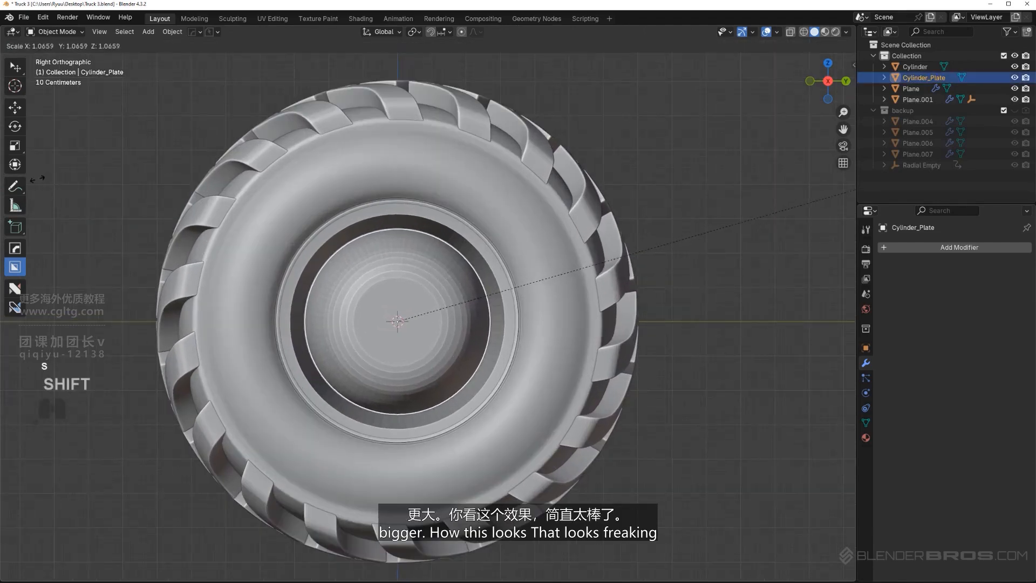
click(40, 178)
scroll(325, 178, down, 4)
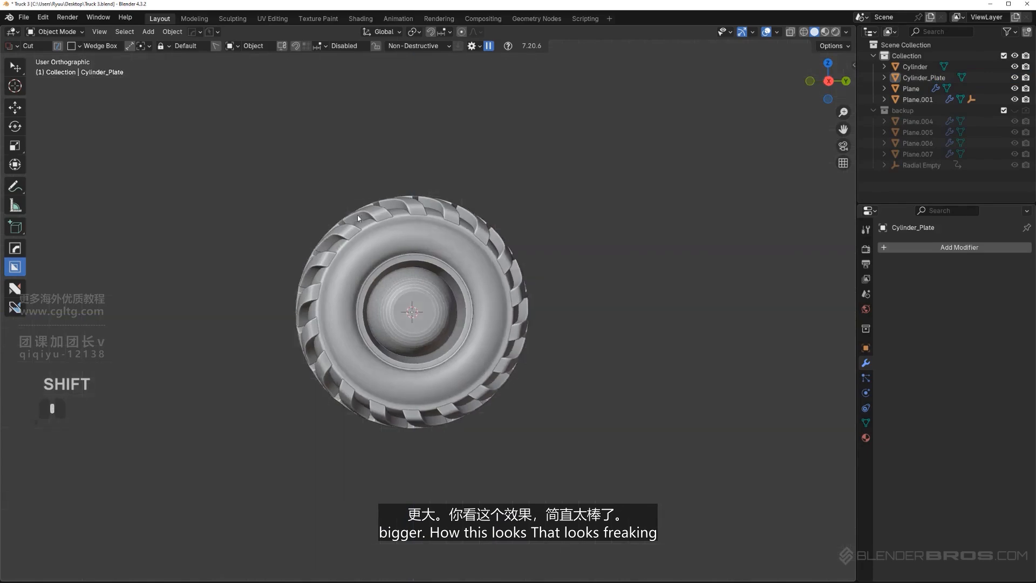
Add a 3-segment Bevel modifier with a width of about 0.035 to the rim
middle_drag(357, 215, 417, 223)
scroll(454, 270, up, 5)
key(KP_5)
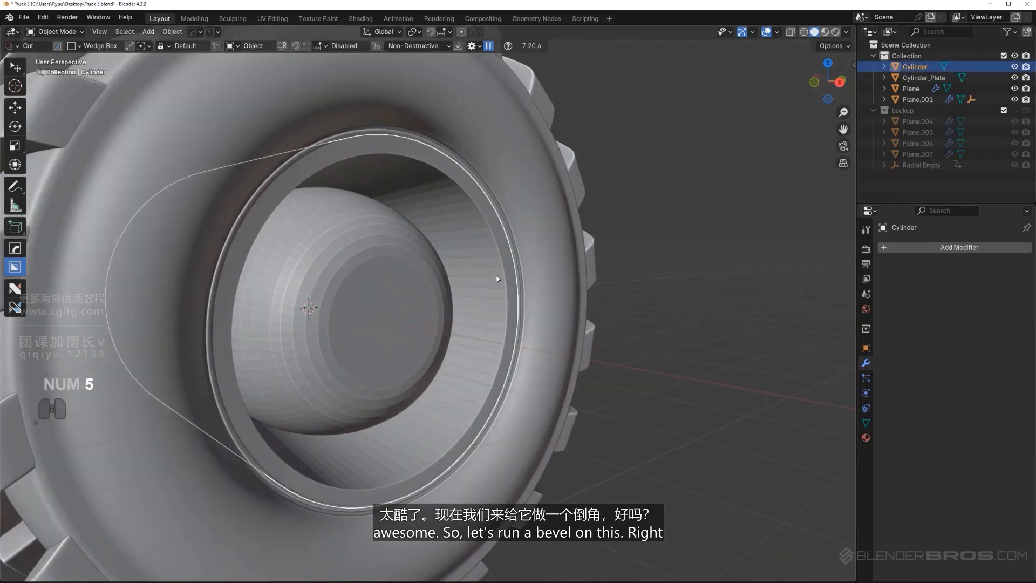
scroll(497, 279, up, 3)
key(q)
click(441, 238)
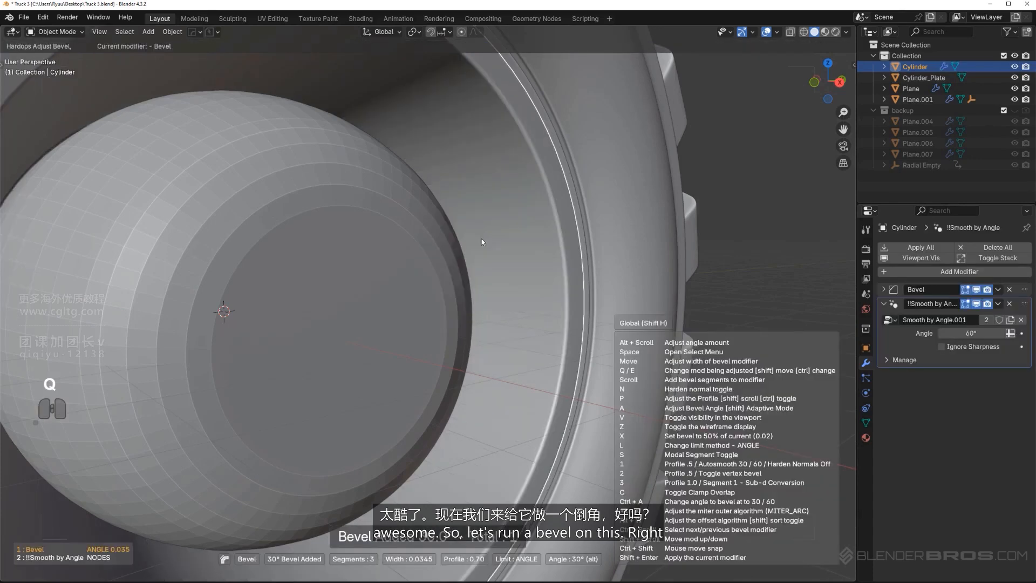
key(shift)
click(490, 242)
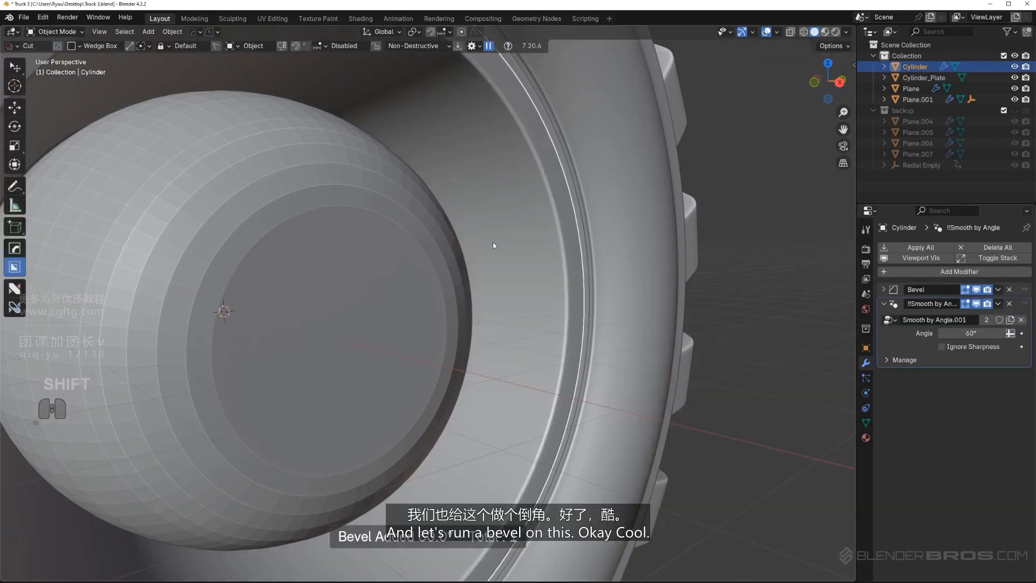
Add a Bevel modifier to the domed hub to smooth its shading
click(384, 225)
key(q)
click(385, 227)
click(385, 227)
scroll(385, 226, down, 6)
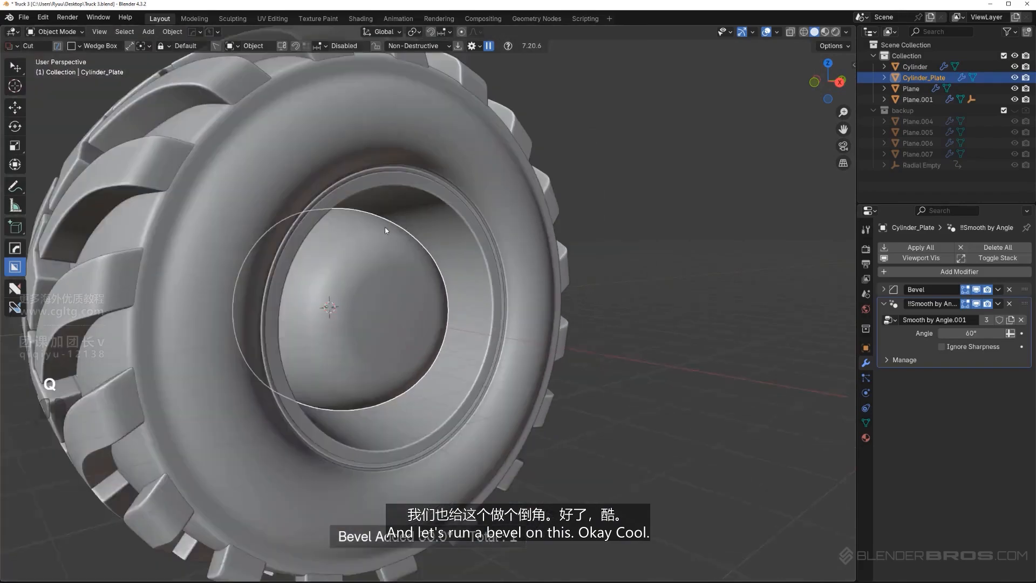
alt+middle_drag(389, 244, 405, 297)
key(KP_5)
scroll(396, 250, down, 2)
key(KP_5)
click(633, 214)
scroll(471, 274, up, 4)
key(KP_5)
scroll(363, 281, up, 2)
Select the hub's front face, grow the selection by two rings, and isolate and align it into a flat plane
key(Tab)
scroll(433, 296, up, 2)
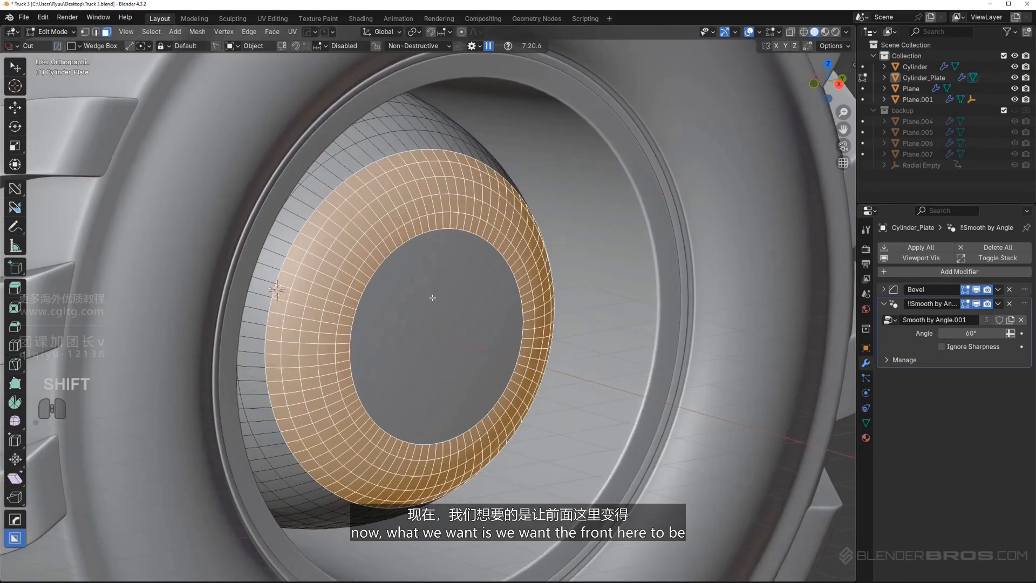
click(433, 297)
key(ctrl+KP_Add)
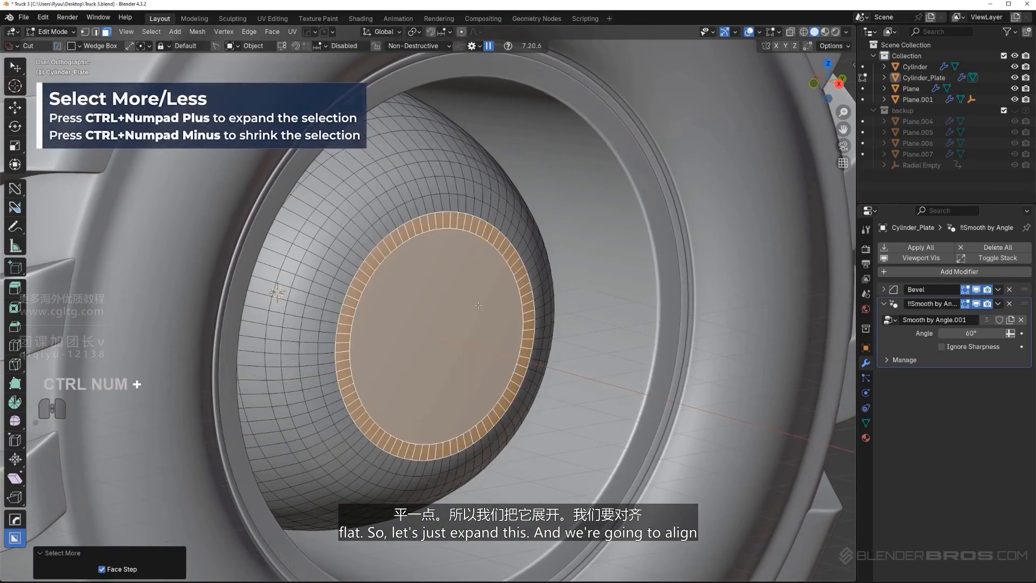
key(ctrl+KP_Add)
scroll(486, 306, down, 4)
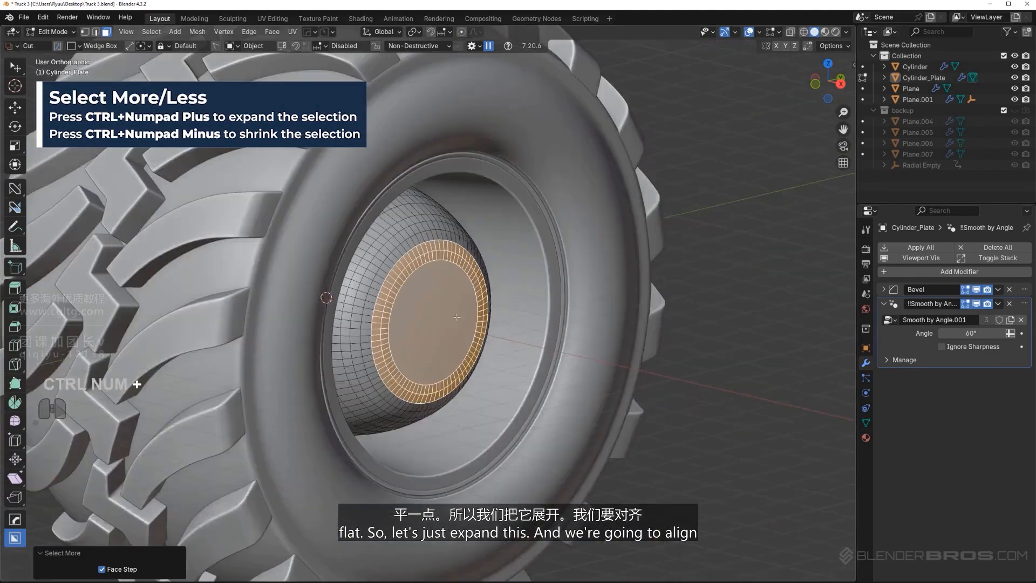
middle_drag(440, 312, 384, 312)
key(slash)
key(alt+a)
key(Tab)
key(KP_5)
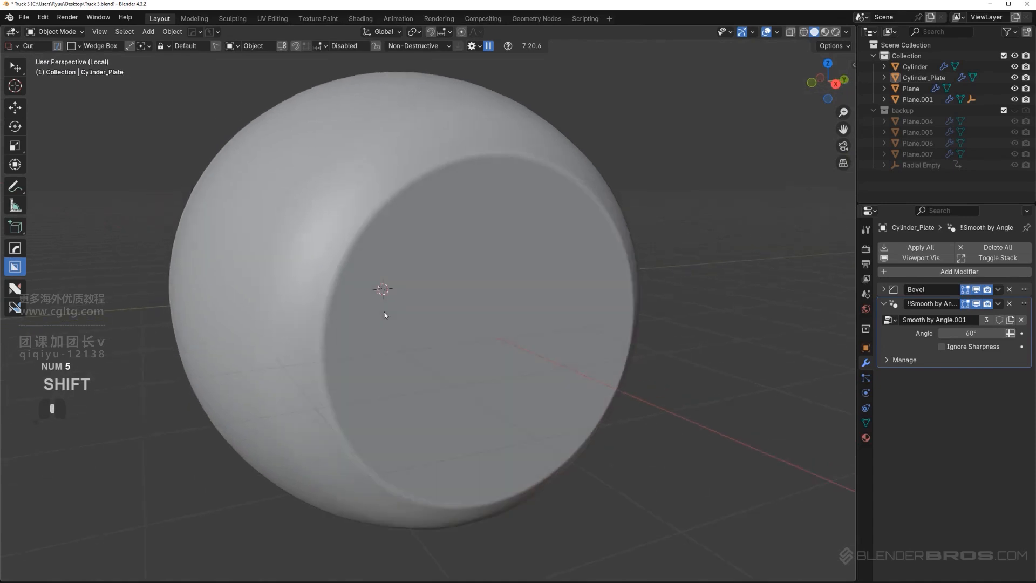
Fill the flattened front selection with a single face and bring the rest of the wheel back into view
key(Tab)
alt+middle_drag(460, 313, 468, 291)
key(KP_5)
key(f)
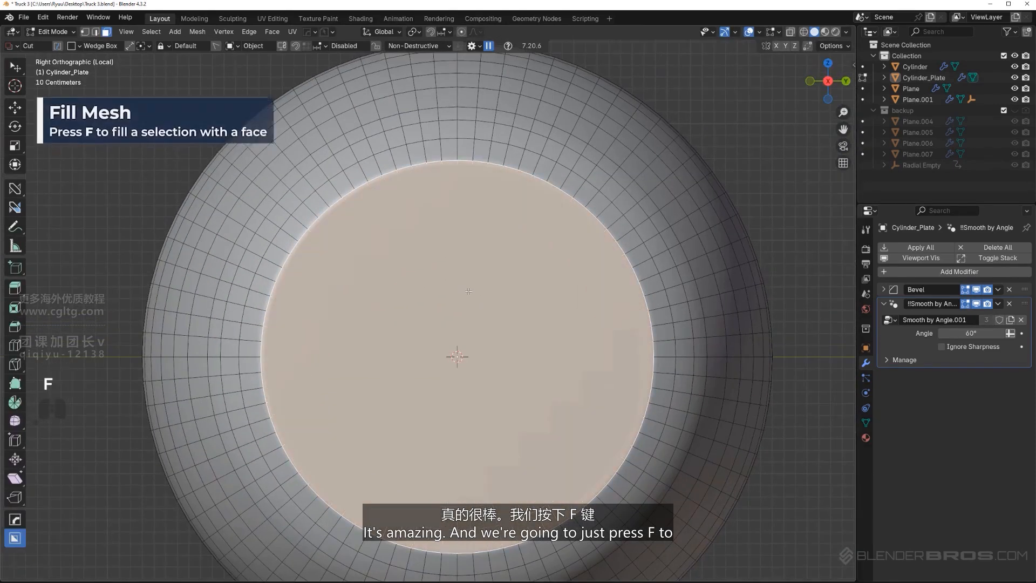
scroll(472, 296, down, 4)
key(Tab)
shift+middle_drag(476, 296, 433, 290)
key(slash)
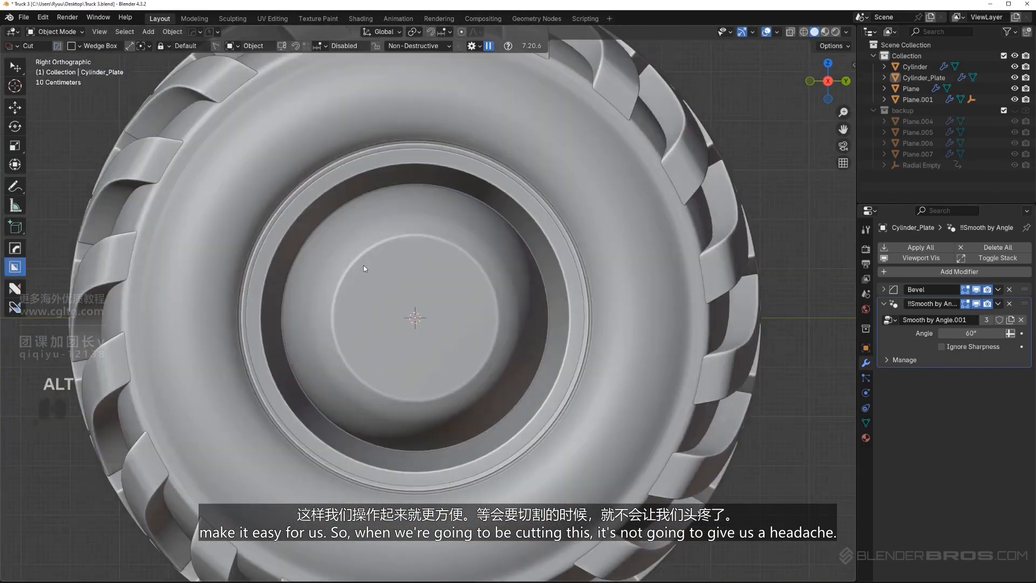
Grow the hub's front-face selection by two more rings and align it flat to widen the front
scroll(432, 290, up, 1)
scroll(432, 290, down, 1)
scroll(439, 289, down, 1)
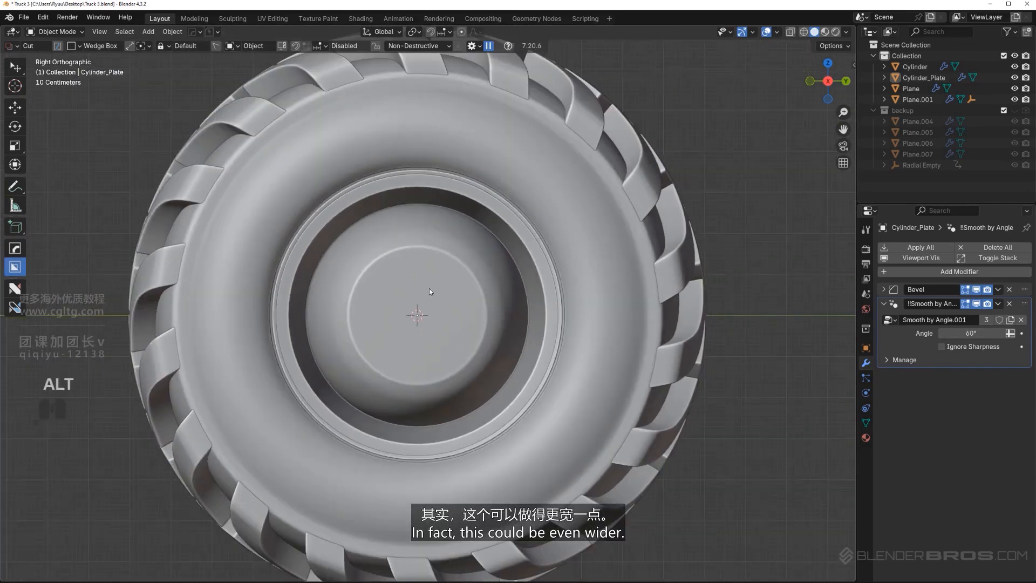
middle_drag(417, 297, 452, 300)
key(Tab)
scroll(420, 311, up, 2)
key(ctrl+KP_Add)
key(ctrl+KP_Add)
key(alt+a)
key(Tab)
scroll(603, 300, down, 3)
middle_drag(403, 203, 464, 298)
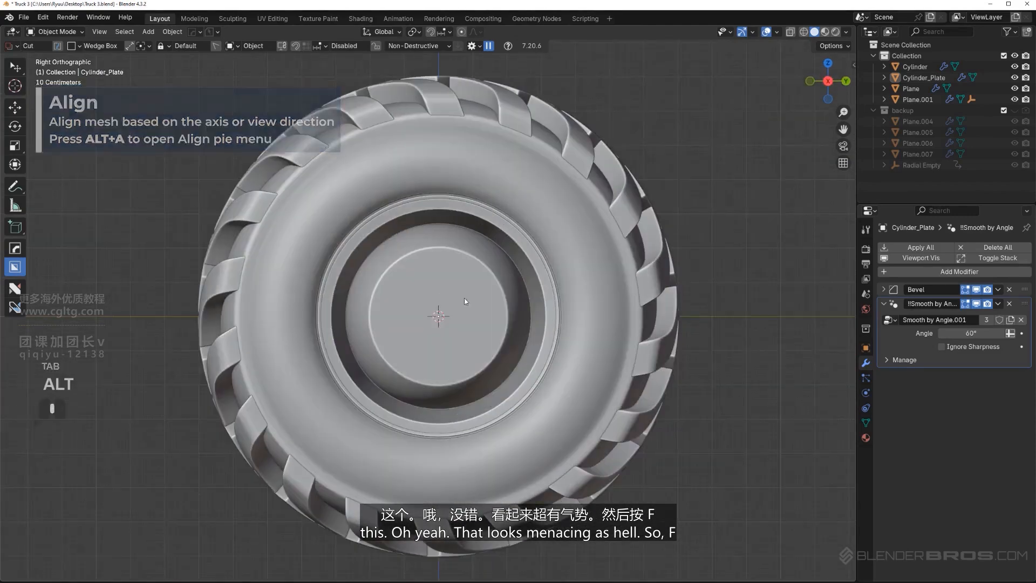
Merge the widened flat front of the hub into one face with Fill
key(KP_5)
scroll(466, 315, up, 3)
key(Tab)
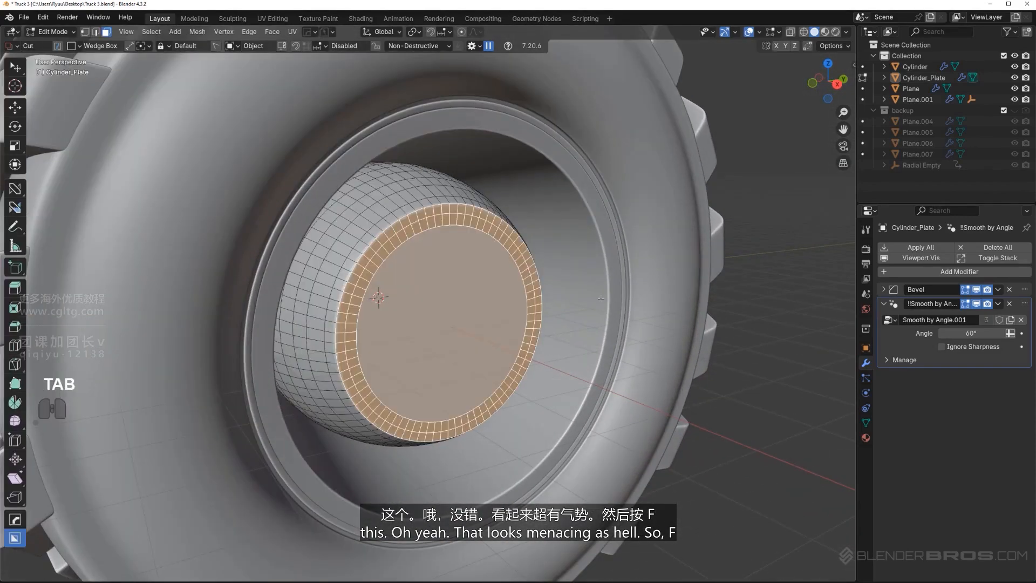
key(f)
key(Tab)
alt+middle_drag(428, 260, 471, 253)
key(KP_5)
scroll(471, 256, down, 2)
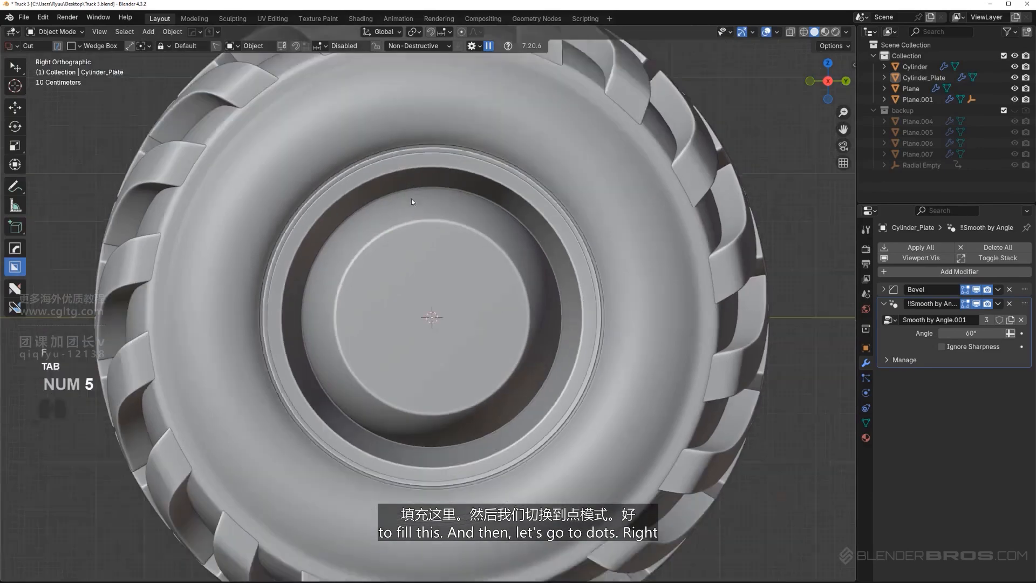
Turn on dot snapping, switch the cutter shape to a circle and draw one at the hub's center
click(297, 46)
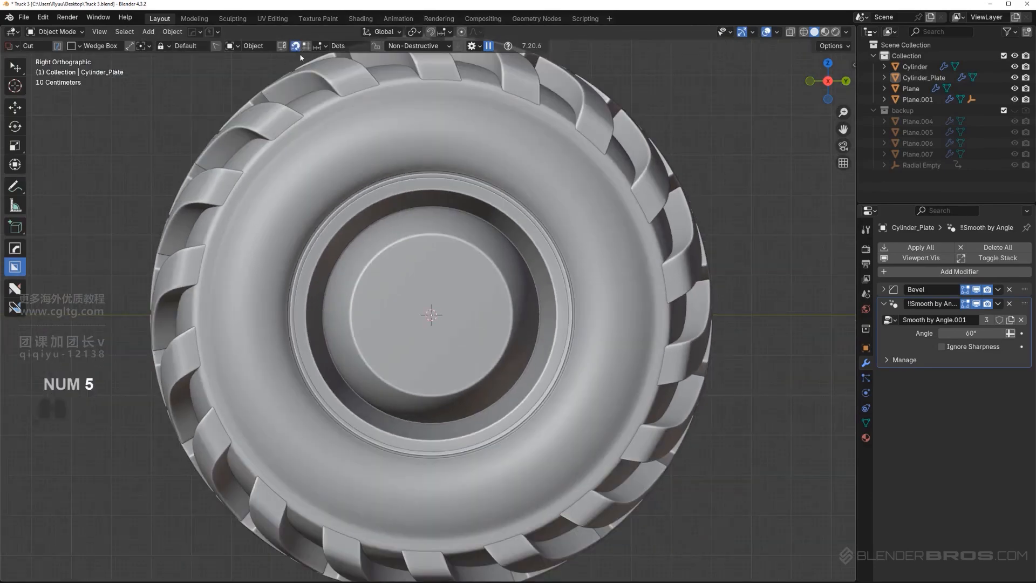
scroll(461, 351, up, 3)
key(d)
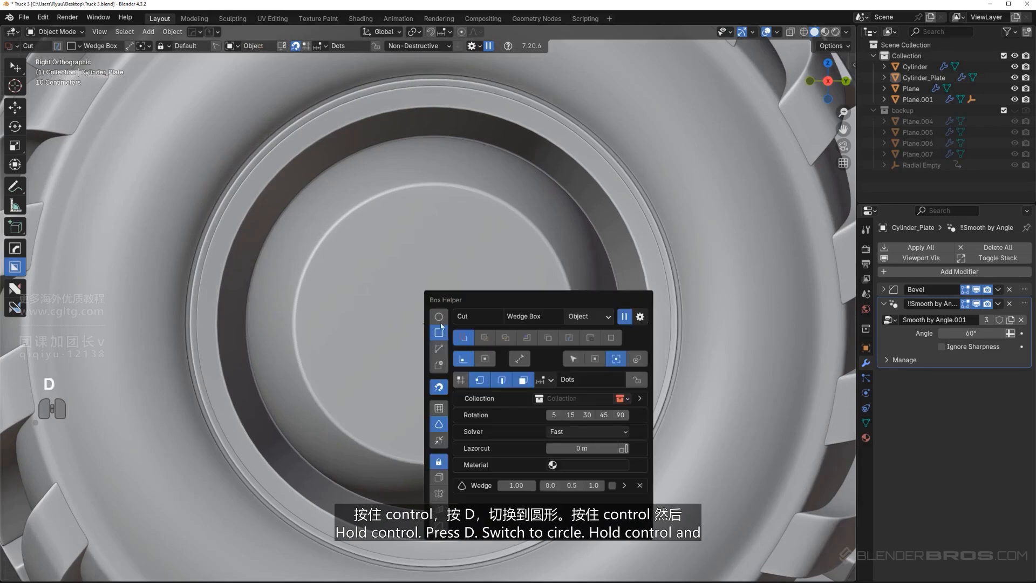
click(438, 320)
ctrl+drag(434, 323, 481, 325)
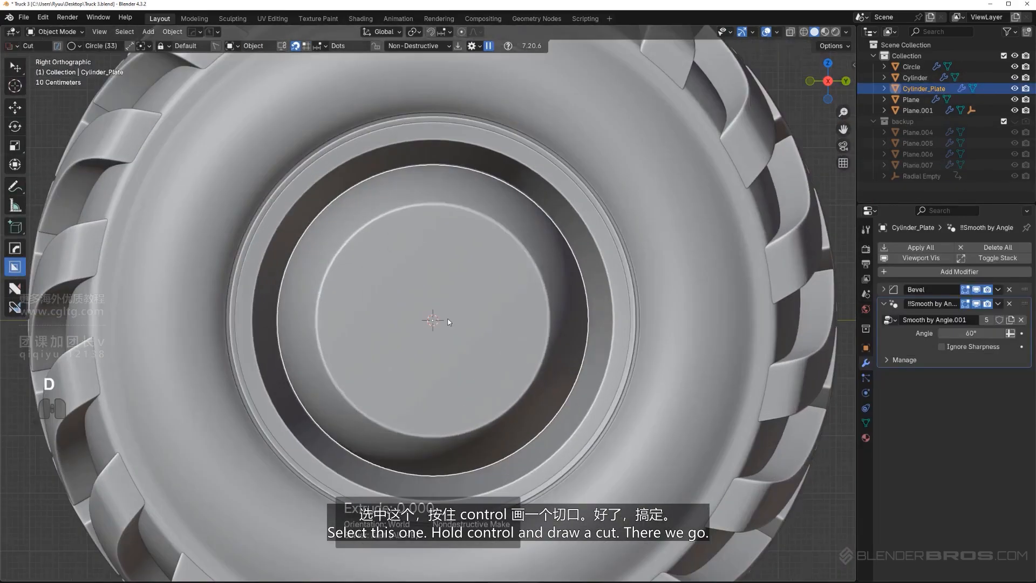
key(s)
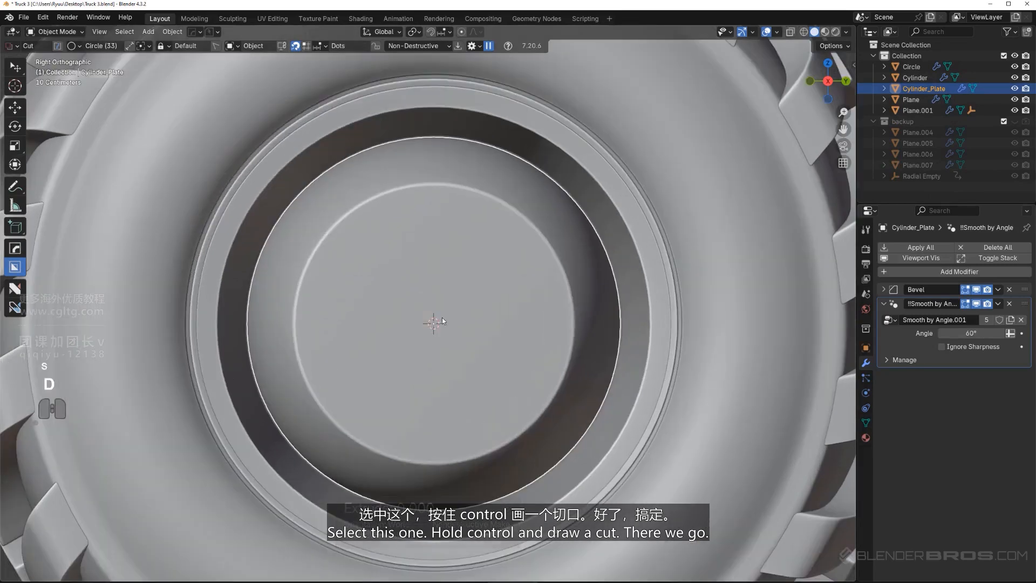
Cut a 30-segment circular recess about 0.69 m across into the hub's center, locking the shape and keeping the cutter live
ctrl+drag(439, 322, 534, 303)
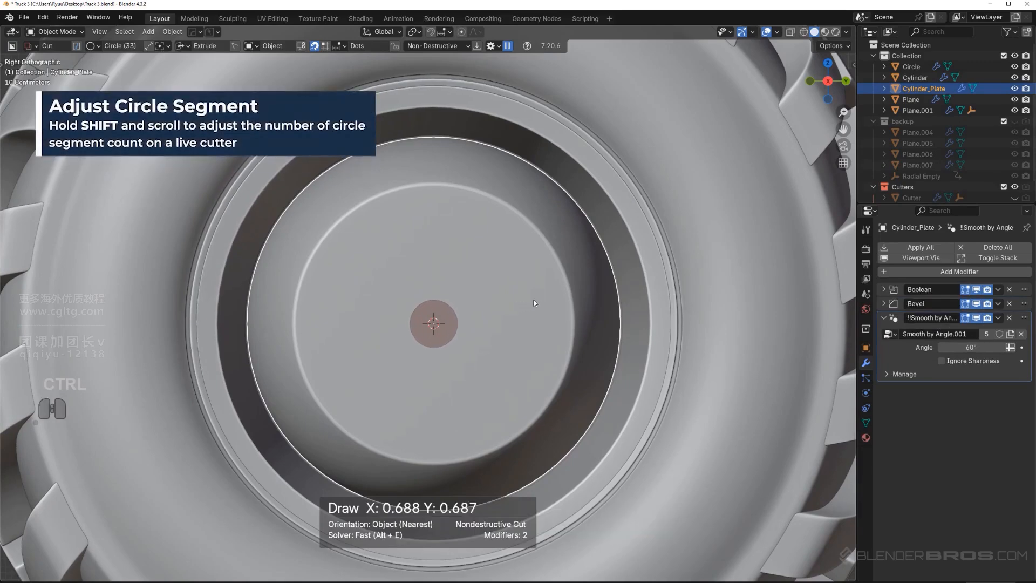
shift+scroll(534, 303, down, 1)
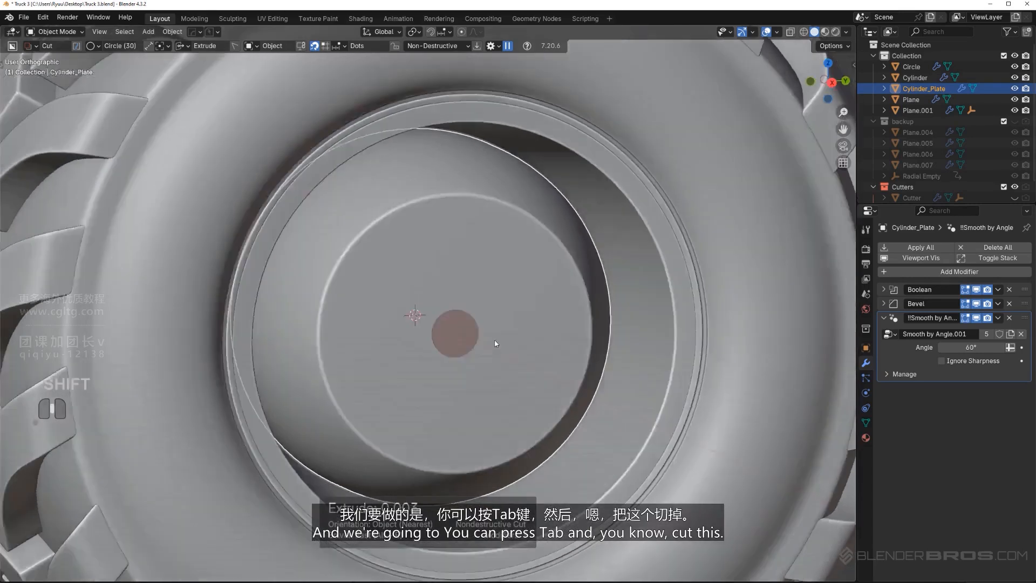
middle_drag(496, 343, 542, 357)
key(Tab)
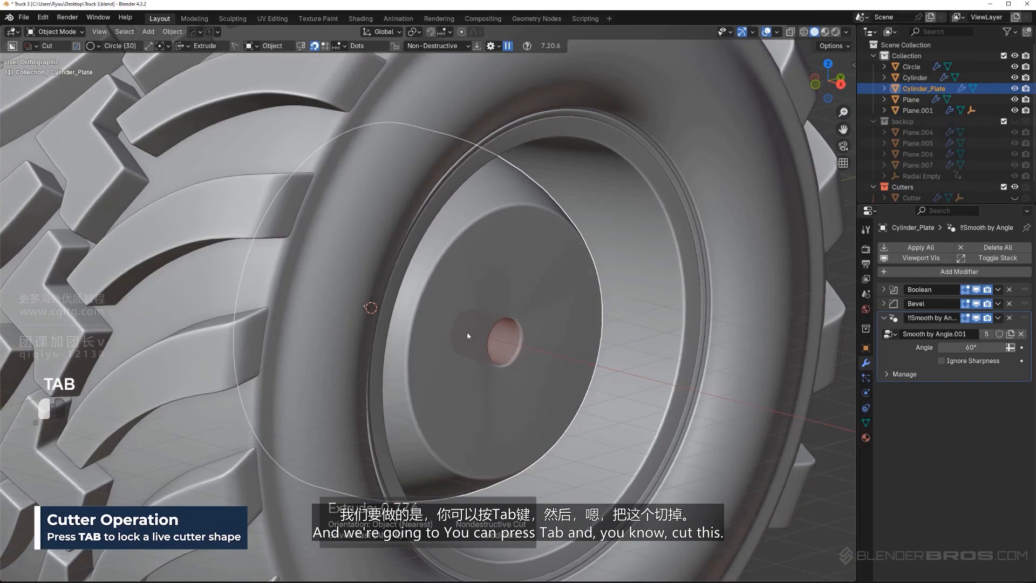
drag(468, 332, 467, 332)
alt+middle_drag(549, 337, 511, 331)
alt+middle_click(511, 330)
scroll(507, 327, down, 4)
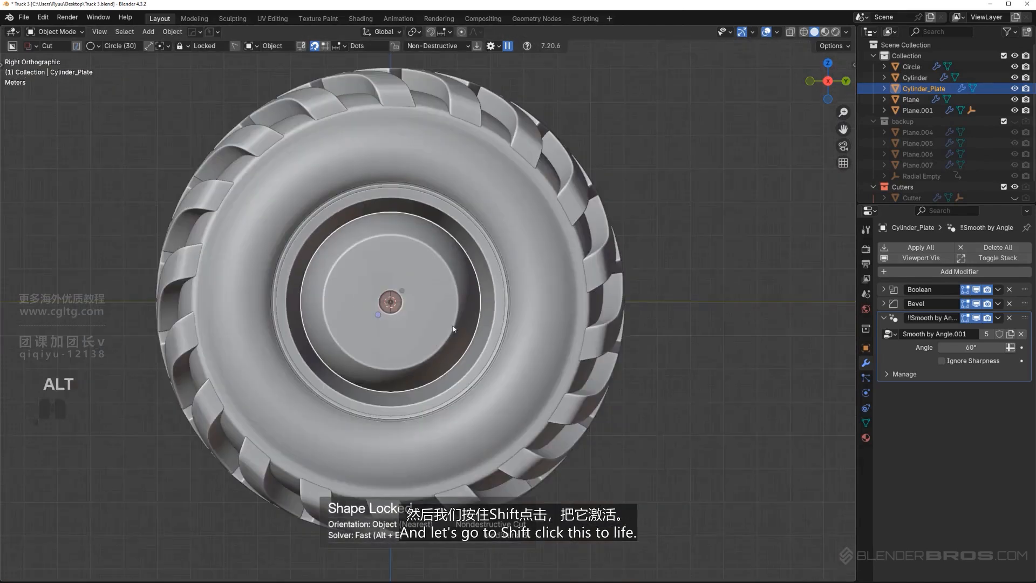
shift+click(452, 326)
Move the circular cutter up about 1.45 m along Z on the hub's face
scroll(452, 326, up, 5)
key(g)
key(y)
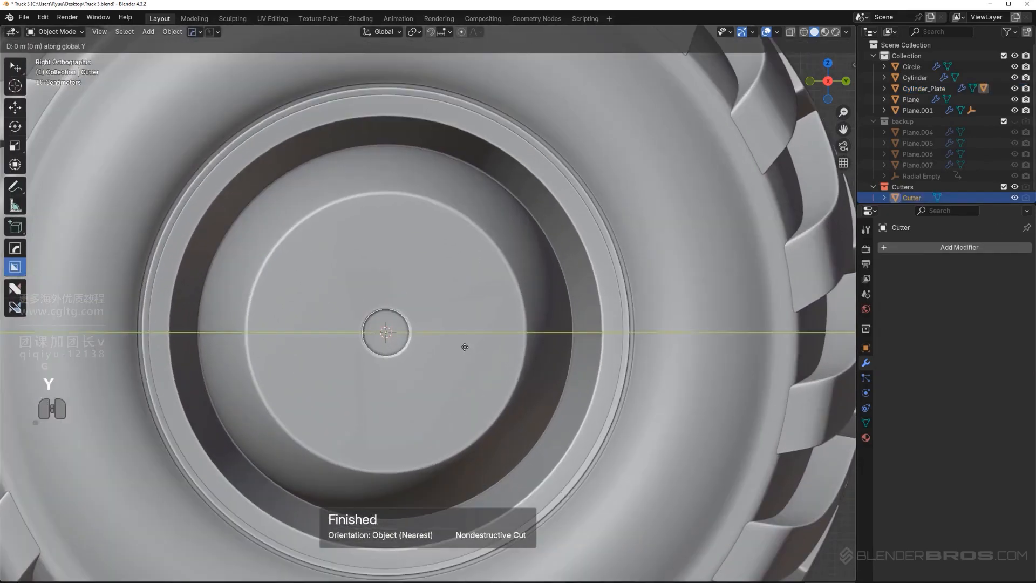
key(z)
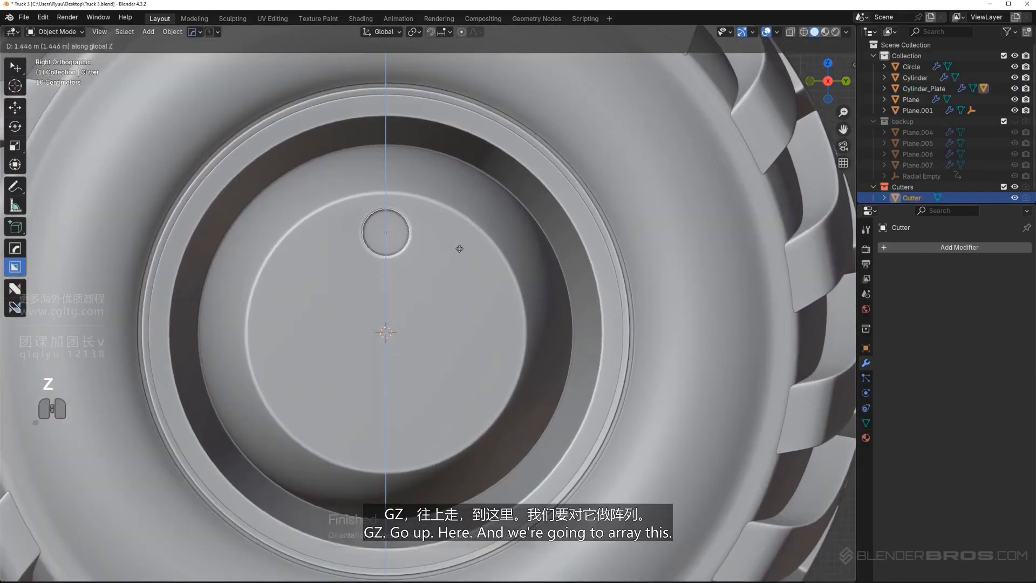
click(459, 248)
scroll(459, 258, down, 2)
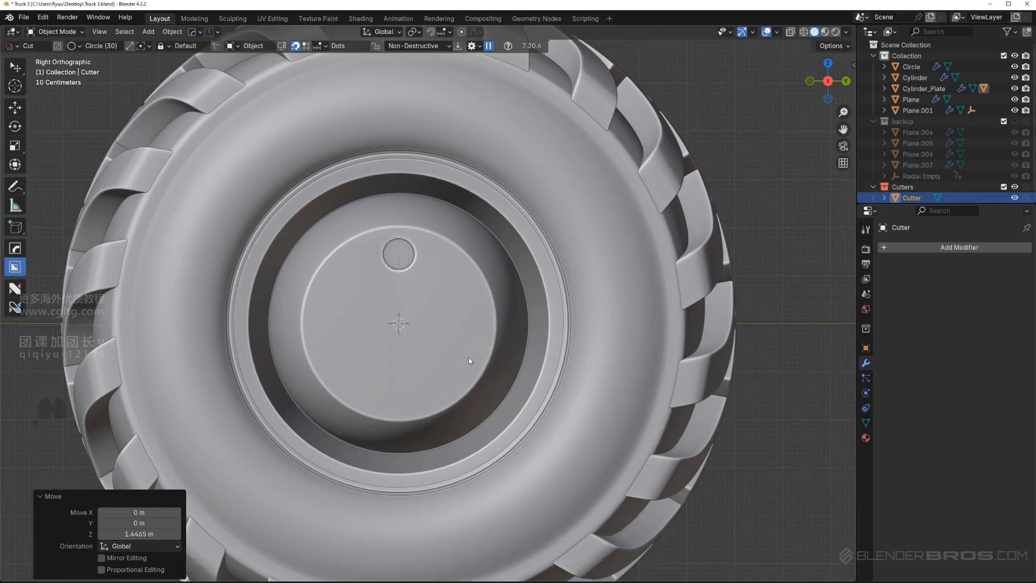
Move the cutter up another 0.457 m along Z across the hub's front edge and scale it by 1.085
shift+middle_drag(465, 357, 467, 366)
scroll(454, 332, up, 1)
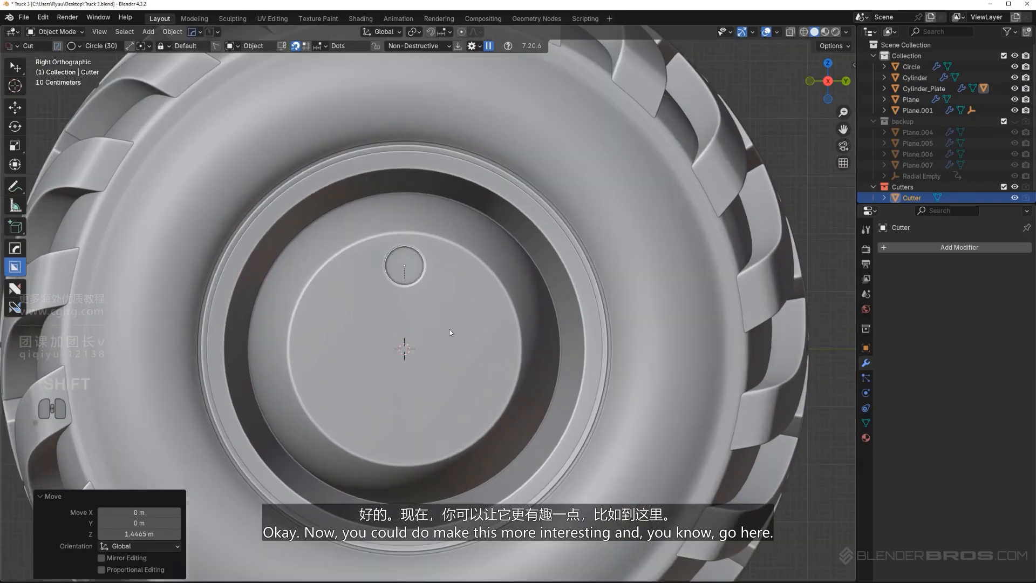
key(g)
key(y)
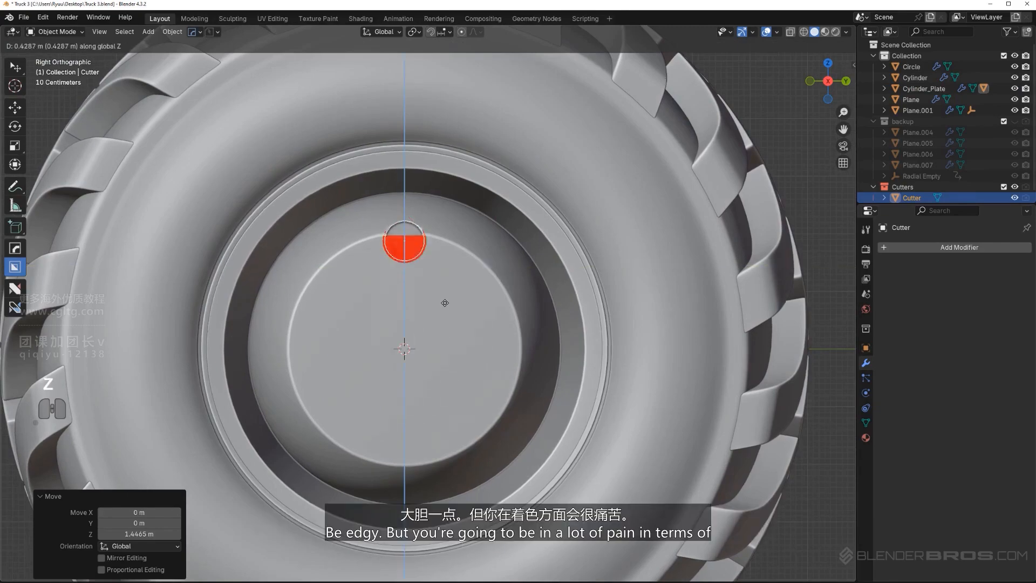
click(445, 303)
mouse_move(445, 302)
middle_down()
mouse_move(468, 316)
mouse_move(456, 291)
middle_up()
key(KP_5)
scroll(452, 285, up, 3)
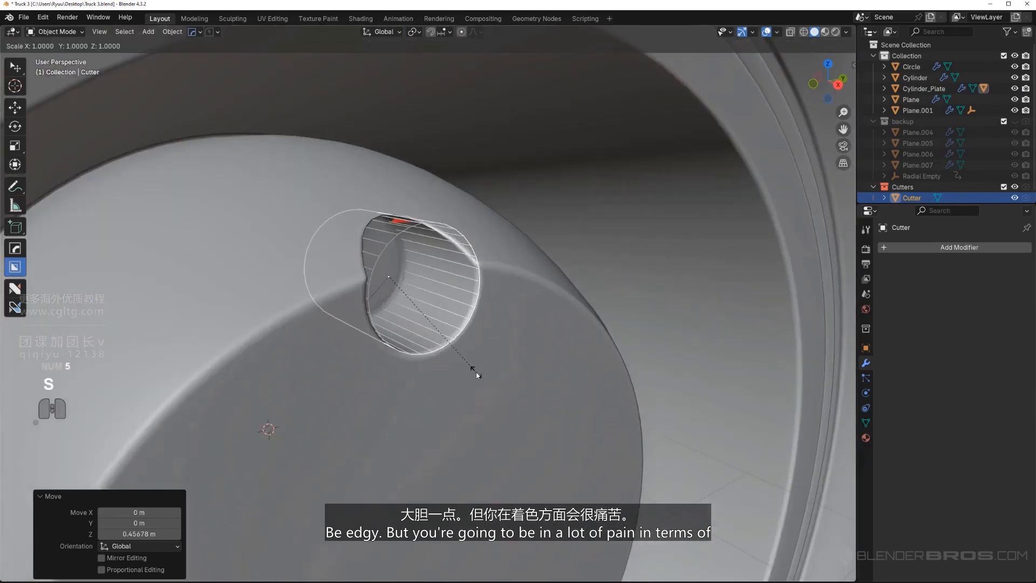
key(s)
click(491, 370)
scroll(485, 364, down, 2)
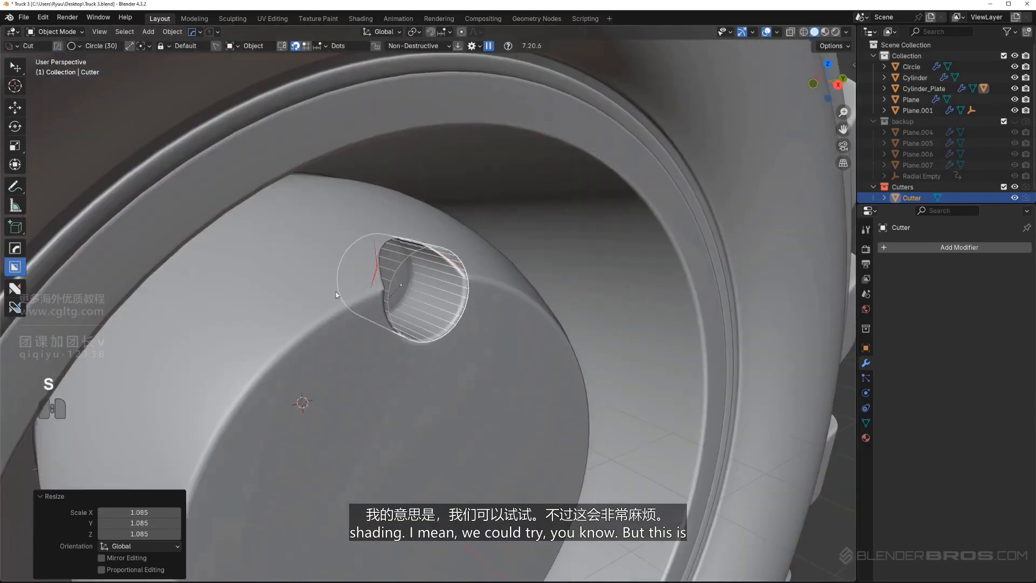
Inspect the hub's mesh around the edge-crossing recess in Edit Mode
click(337, 318)
key(Tab)
middle_drag(411, 335, 390, 348)
scroll(386, 337, up, 4)
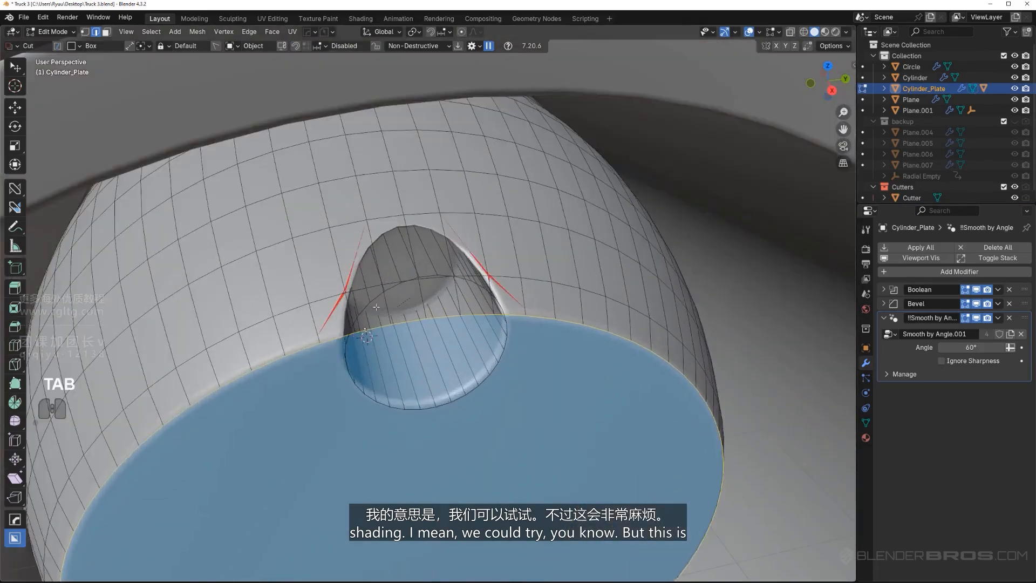
key(Tab)
Scale the circular cutter up by about 1.07 at the hub's front edge
click(445, 262)
key(s)
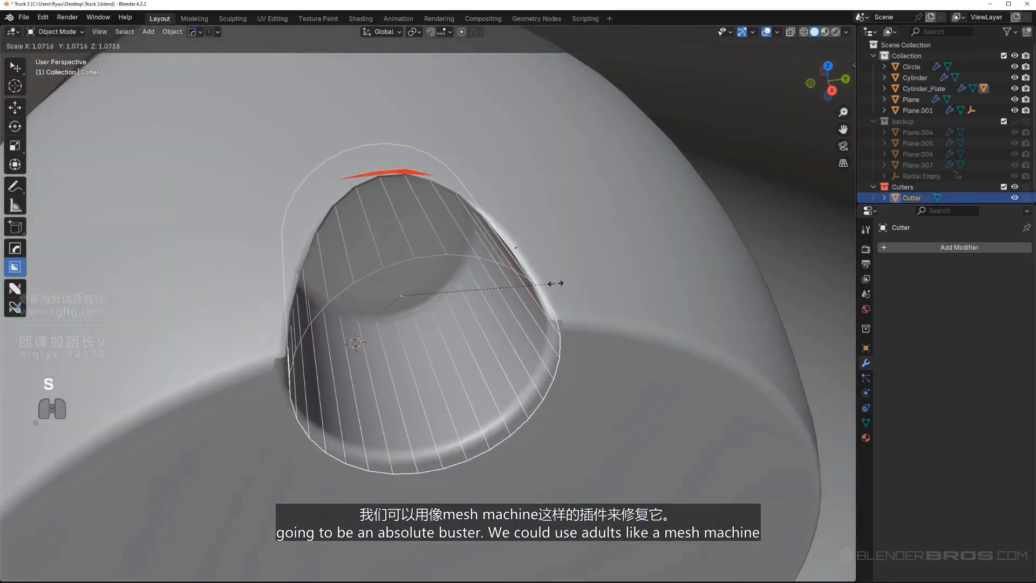
click(557, 282)
scroll(531, 305, down, 5)
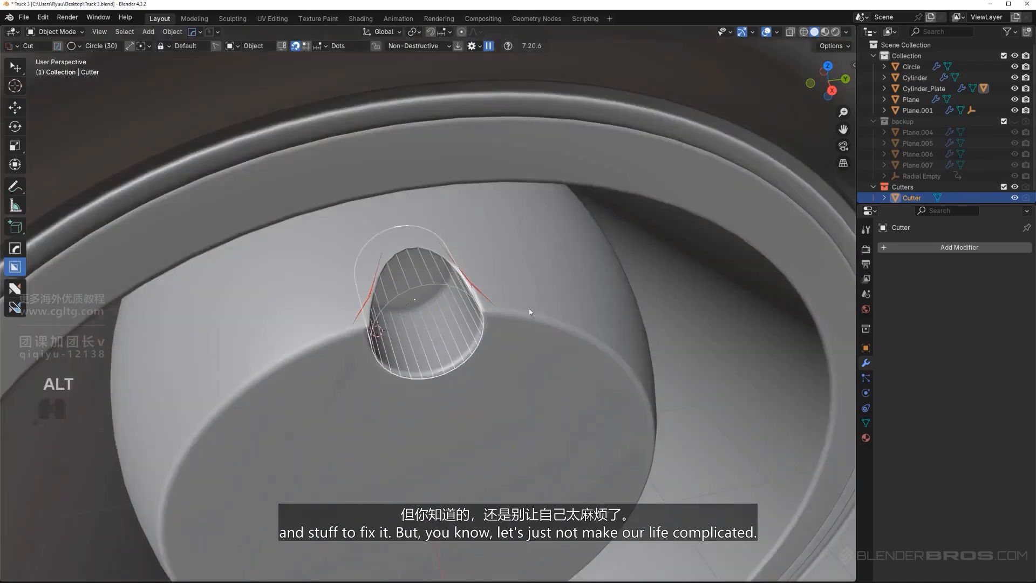
Move the cutter down about 0.398 m along Z so it sits fully inside the hub's flat face
alt+middle_drag(529, 308, 537, 284)
key(KP_5)
scroll(461, 330, down, 4)
key(g)
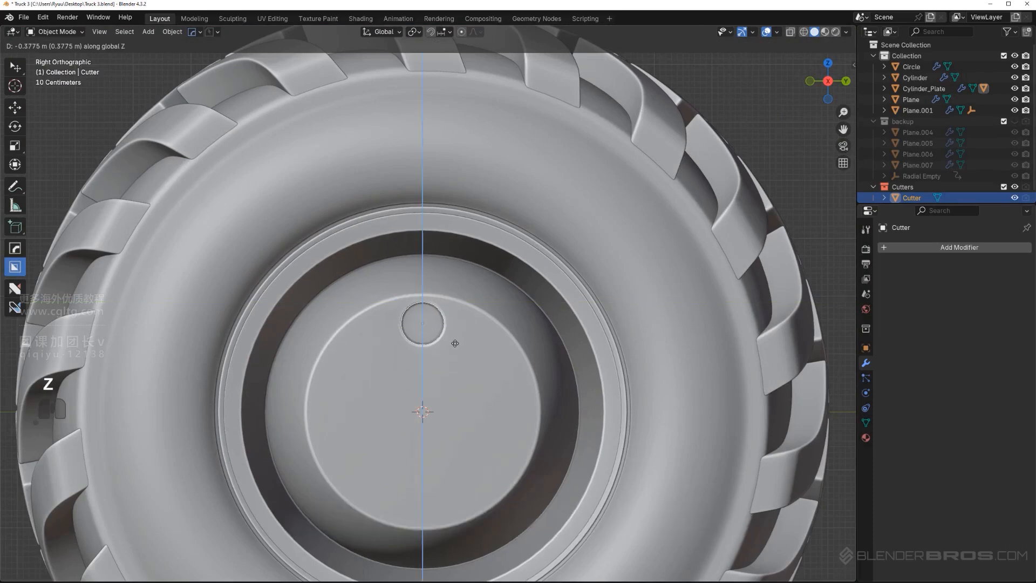
click(453, 341)
scroll(457, 351, down, 2)
Create a radial array of the cutter around the 3D cursor with 7 segments, using Z as the rotation axis
key(q)
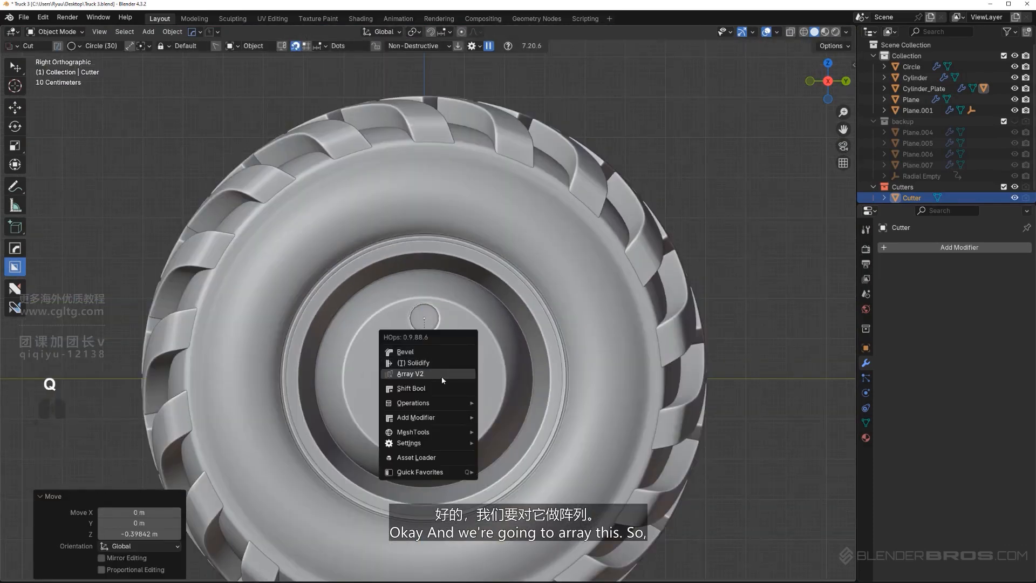
mouse_move(437, 433)
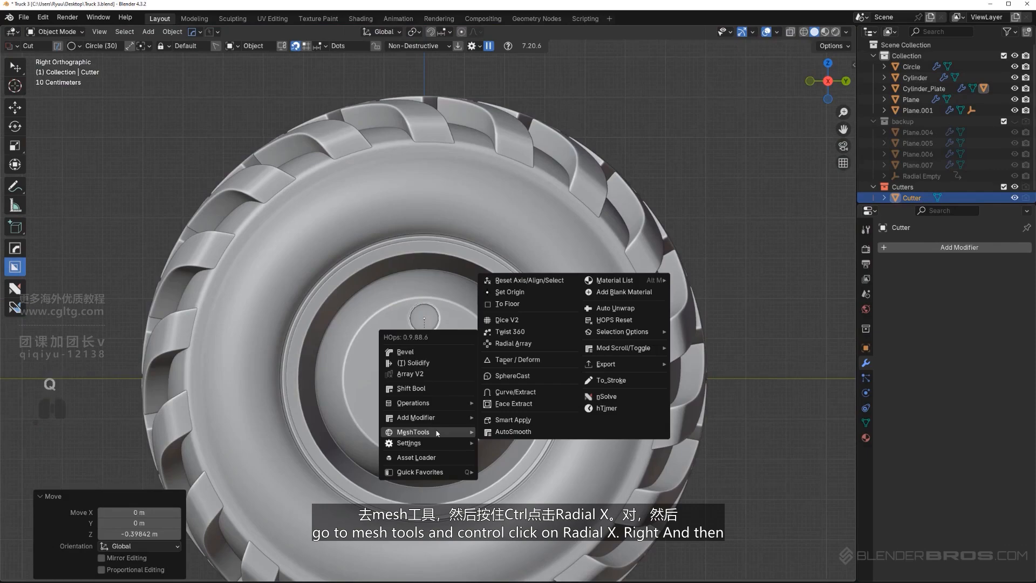
ctrl+click(509, 348)
key(x)
key(x)
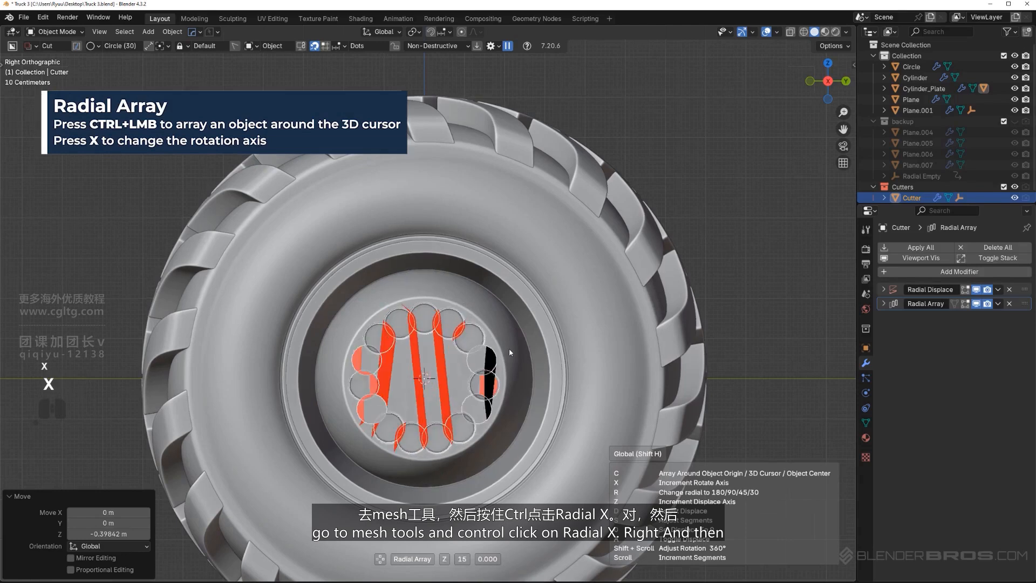
scroll(510, 352, down, 12)
scroll(510, 348, up, 1)
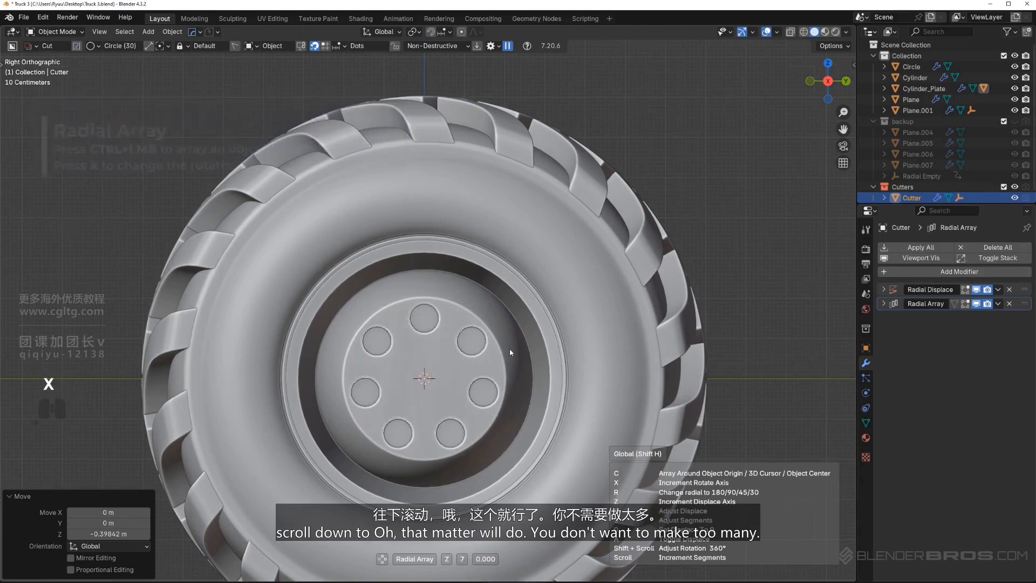
click(509, 349)
Examine the arrayed recesses in the hub from several angles, toggling the backup collection's visibility
key(shift+2)
scroll(619, 331, down, 2)
scroll(619, 331, down, 3)
click(620, 324)
scroll(615, 327, up, 3)
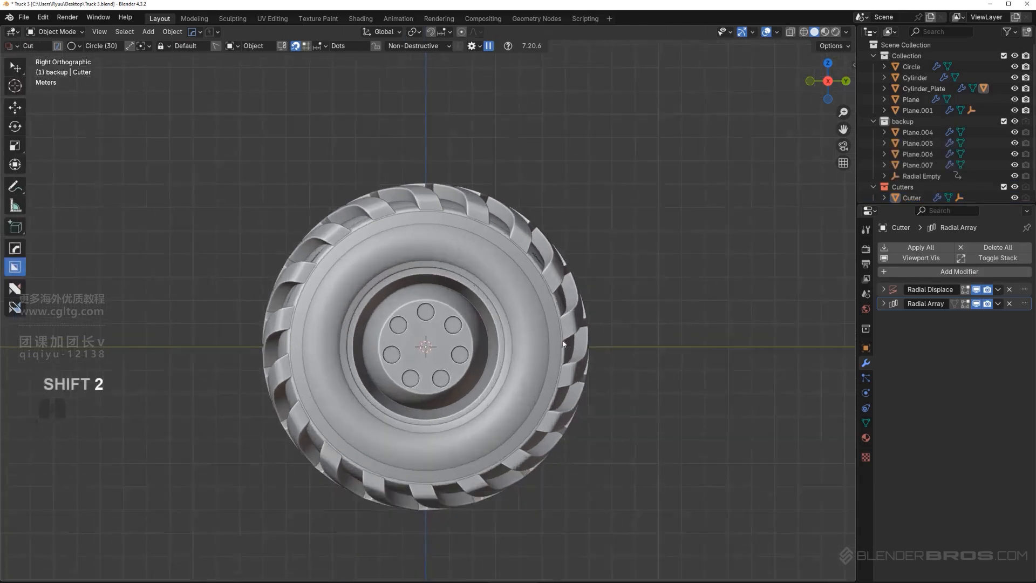
middle_drag(448, 356, 448, 327)
scroll(465, 356, up, 1)
key(KP_5)
scroll(464, 355, up, 2)
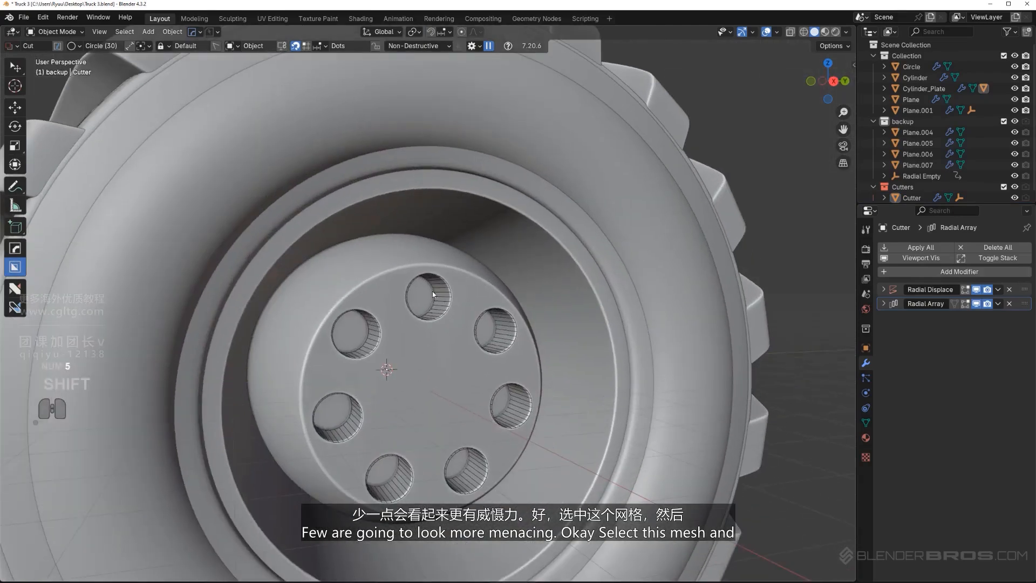
click(432, 289)
click(442, 333)
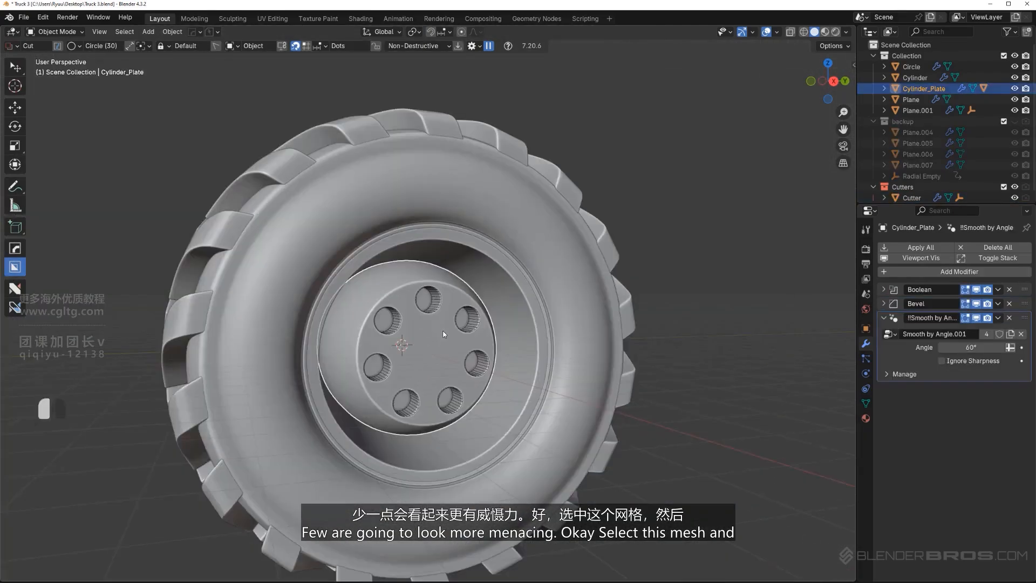
scroll(444, 334, up, 1)
key(shift+2)
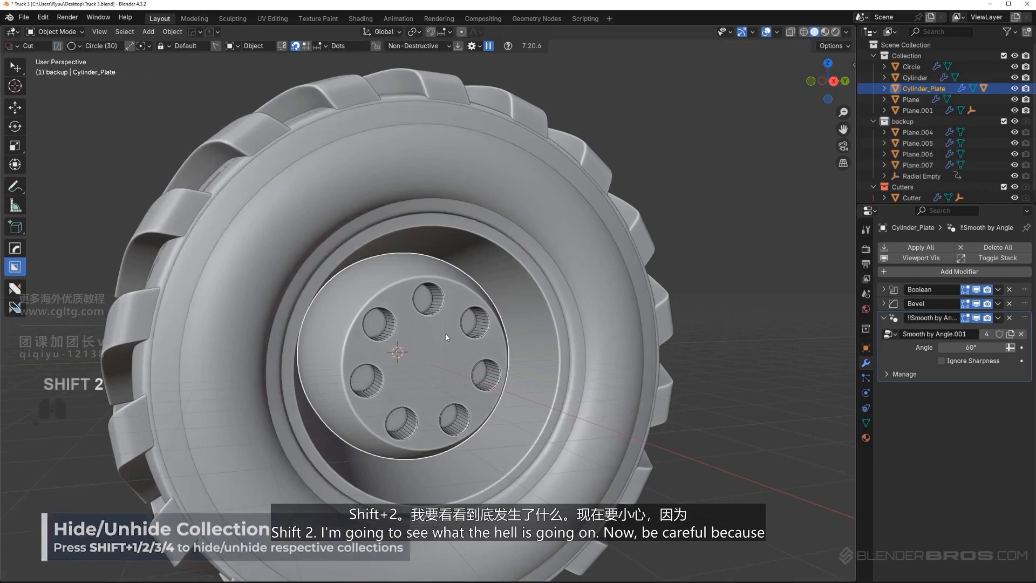
key(shift+2)
Reorder the Cutters collection above the backup collection and hide it with the collection visibility toggle
scroll(444, 324, down, 4)
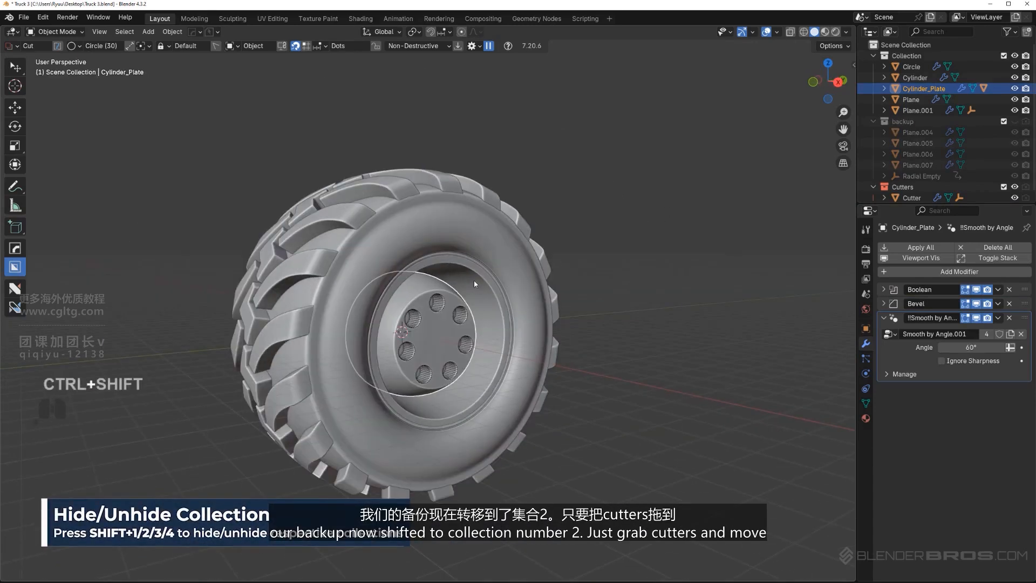
key(shift+2)
key(shift+2)
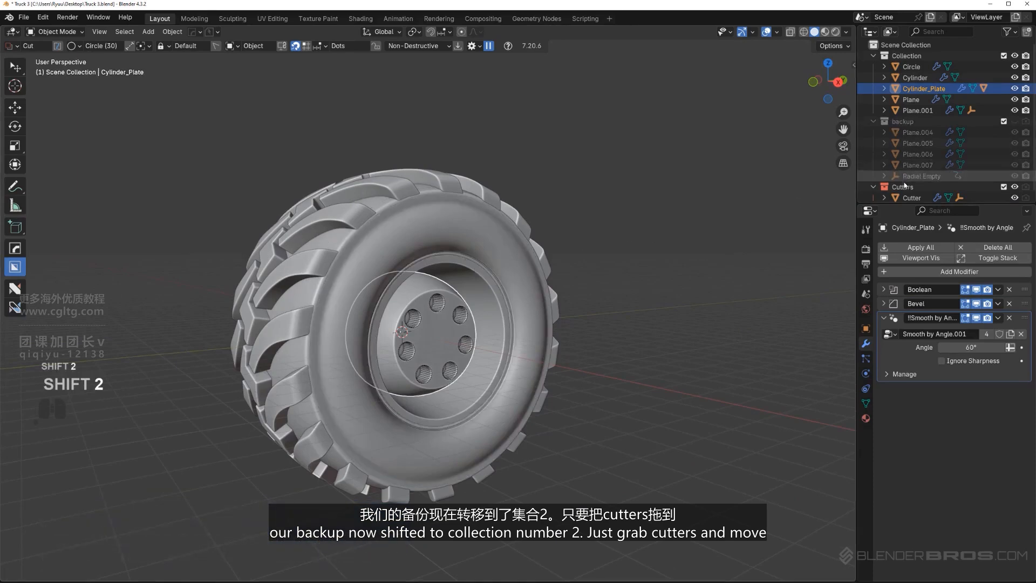
drag(912, 120, 911, 103)
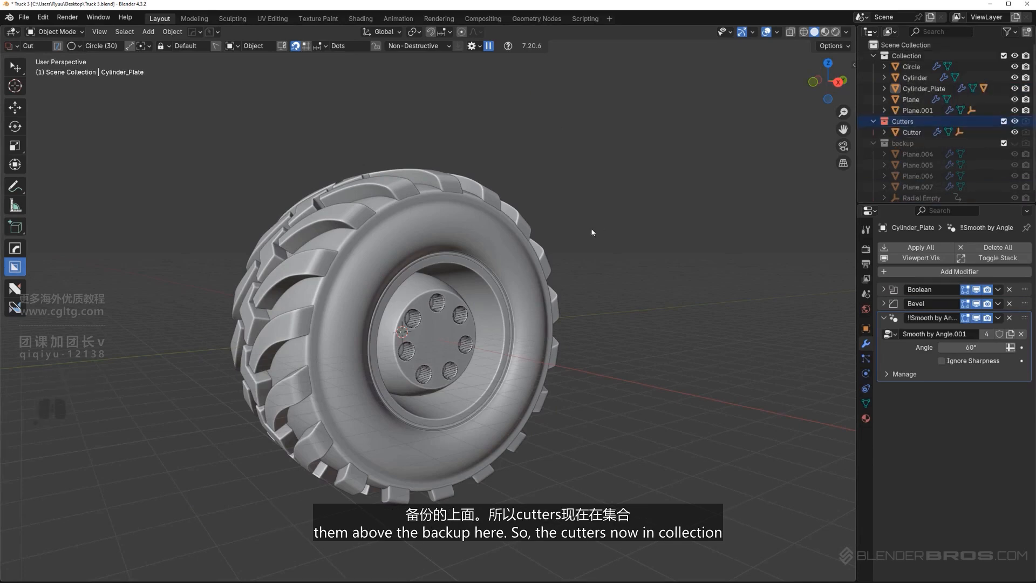
key(shift+2)
key(shift+2)
key(shift+2)
Check the recess size on the hub and show the Cutters collection again
scroll(473, 316, up, 5)
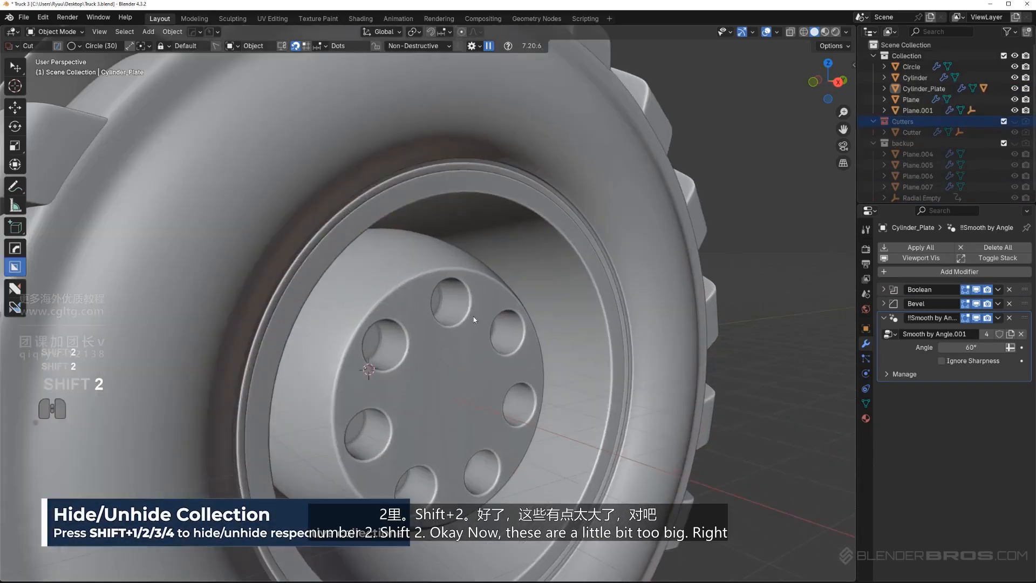
scroll(473, 316, down, 4)
middle_drag(474, 316, 507, 335)
alt+scroll(429, 338, up, 1)
key(KP_5)
scroll(428, 338, up, 4)
click(437, 310)
key(shift+2)
scroll(437, 309, down, 3)
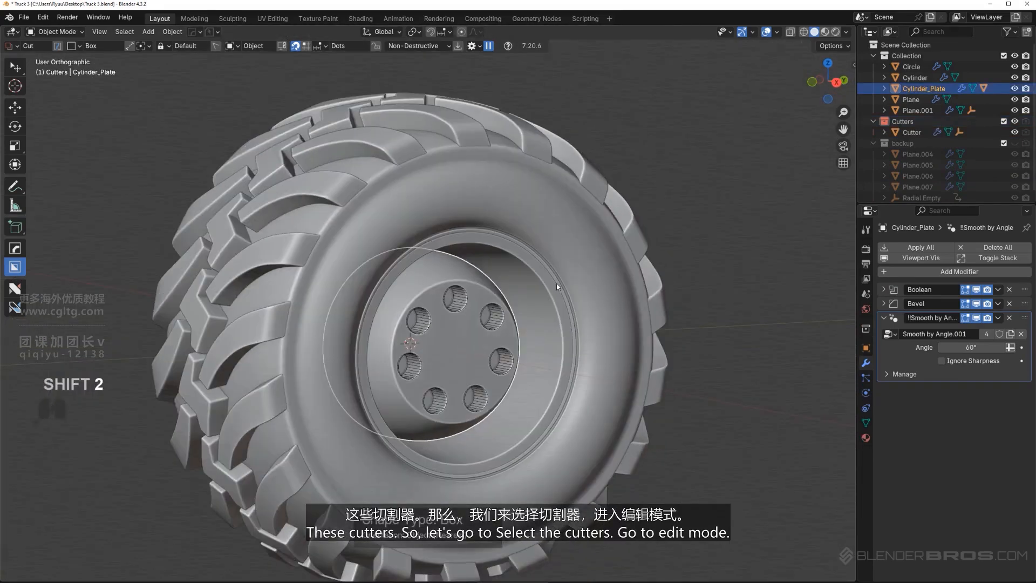
key(KP_5)
key(Tab)
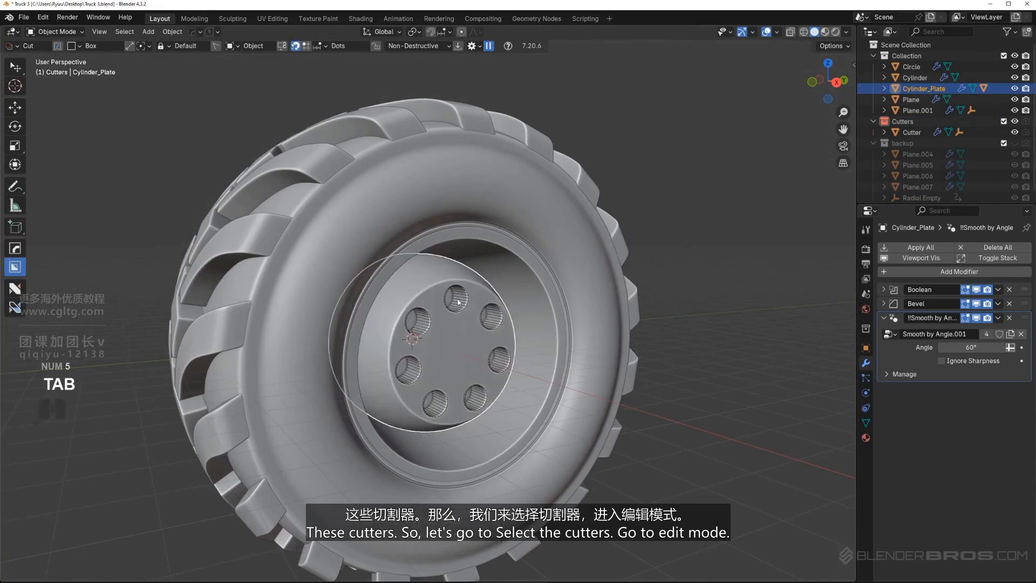
Scale the cutter's mesh down to about 0.85 in Edit Mode with the X axis locked
click(463, 304)
key(Tab)
scroll(527, 317, up, 2)
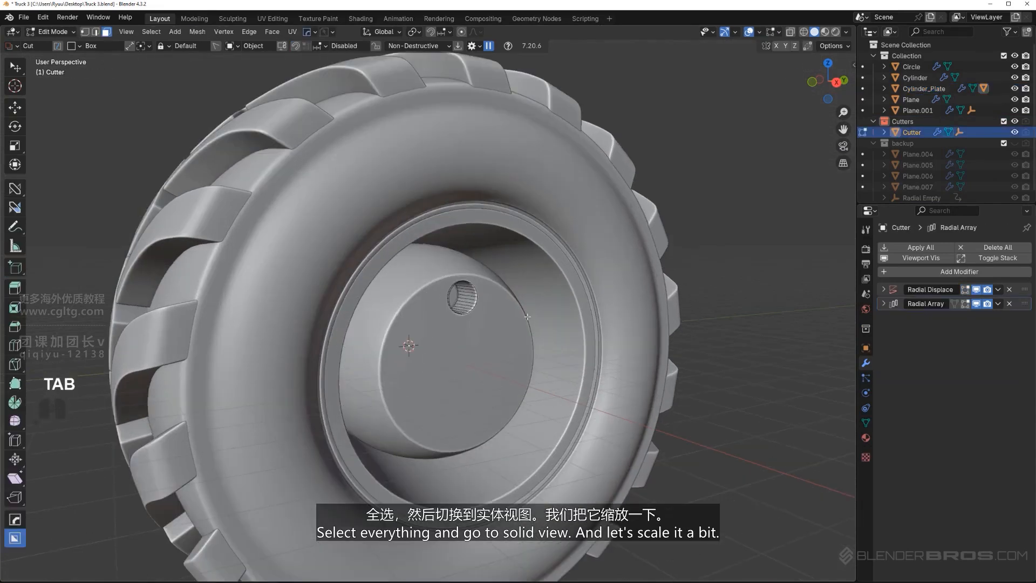
alt+middle_drag(612, 339, 615, 336)
key(KP_5)
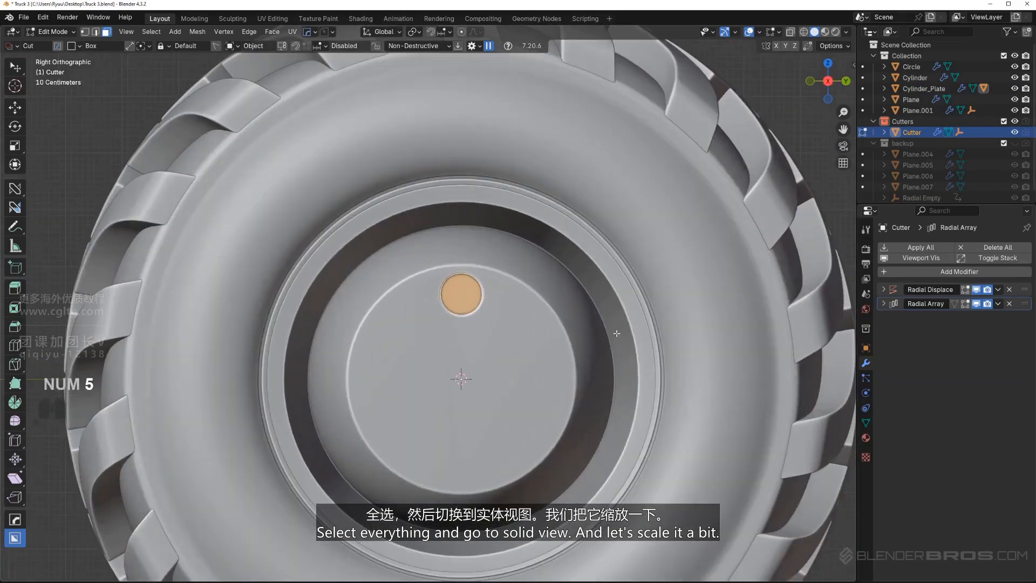
key(s)
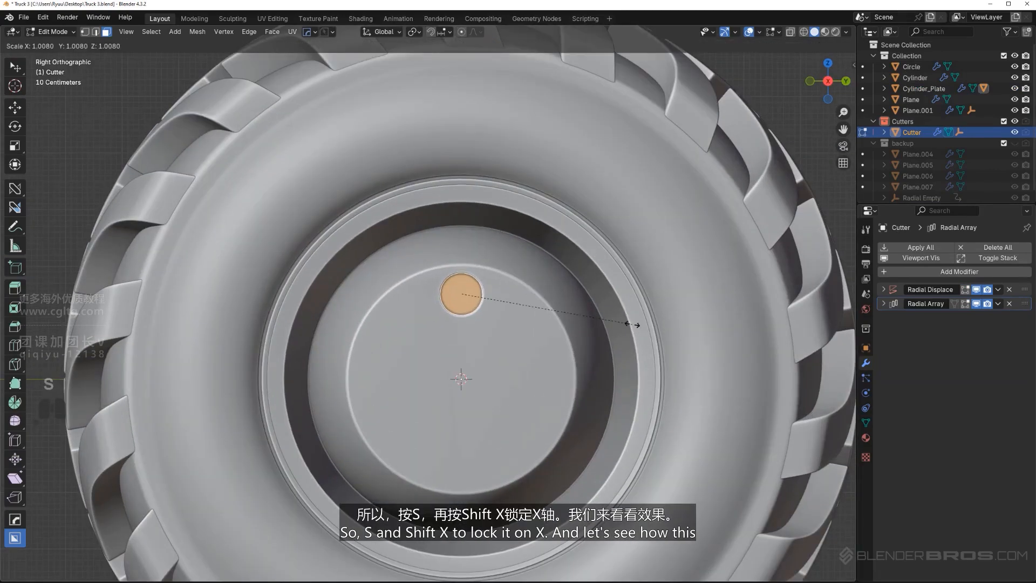
key(shift+x)
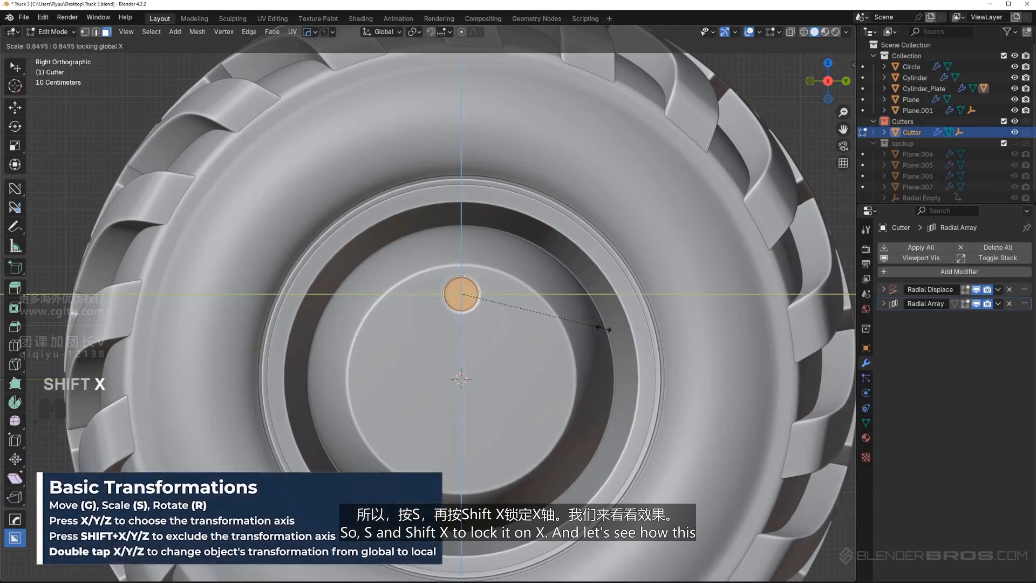
click(596, 326)
key(Tab)
scroll(466, 342, down, 3)
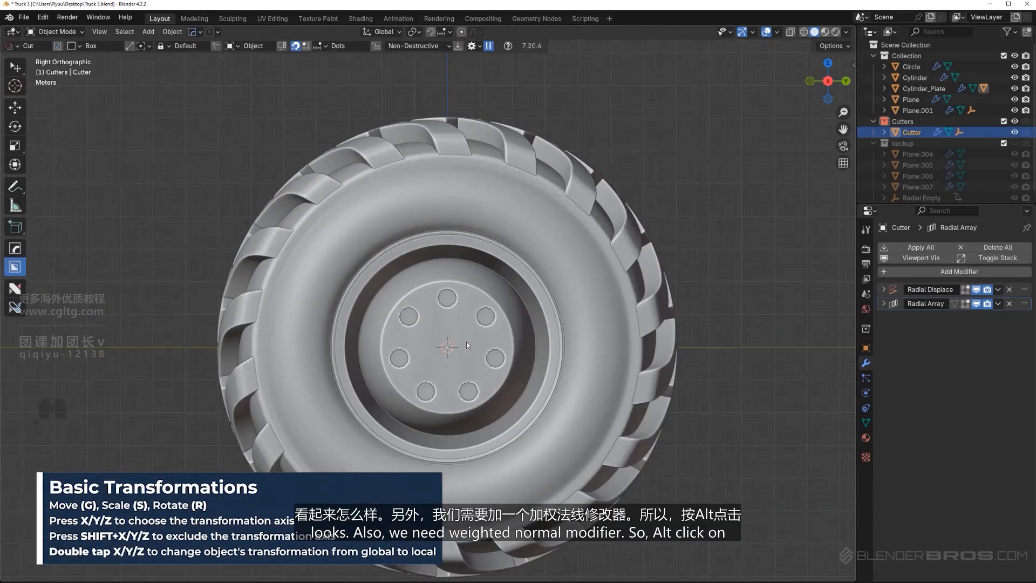
Add a Weighted Normal modifier to the hub with the Sharpen operation
scroll(463, 333, up, 2)
click(463, 333)
scroll(463, 333, up, 1)
key(q)
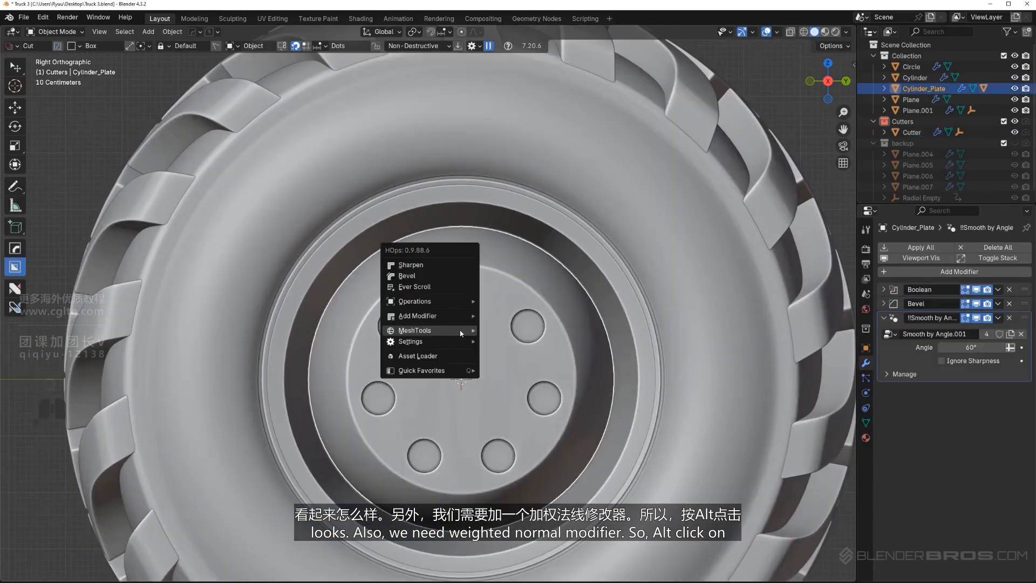
alt+click(454, 268)
scroll(454, 270, down, 6)
middle_drag(458, 341, 506, 352)
key(KP_5)
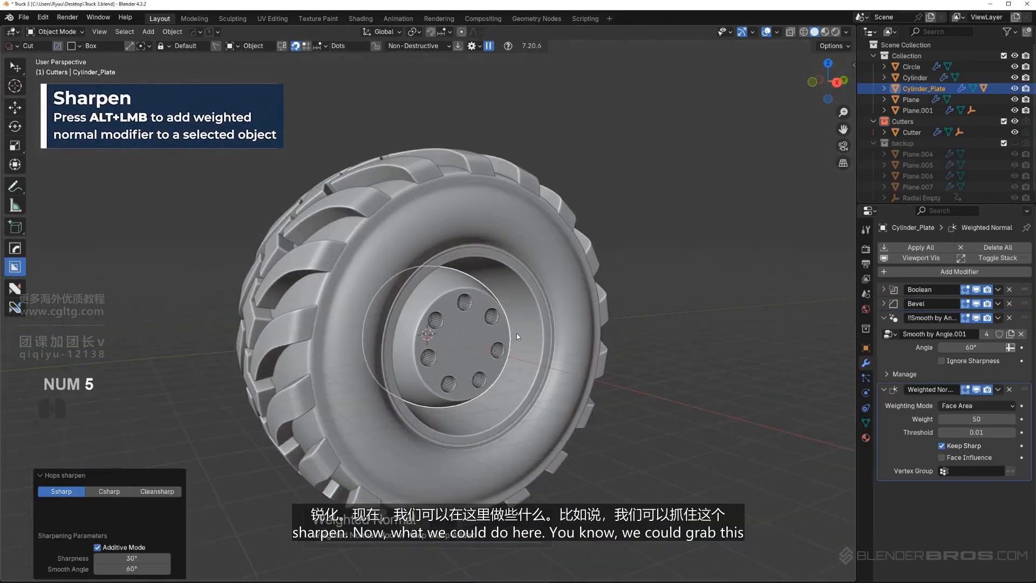
Check the recesses without the cutters, and flip the normals of the cutter's mesh in Edit Mode
key(shift+2)
scroll(459, 307, up, 5)
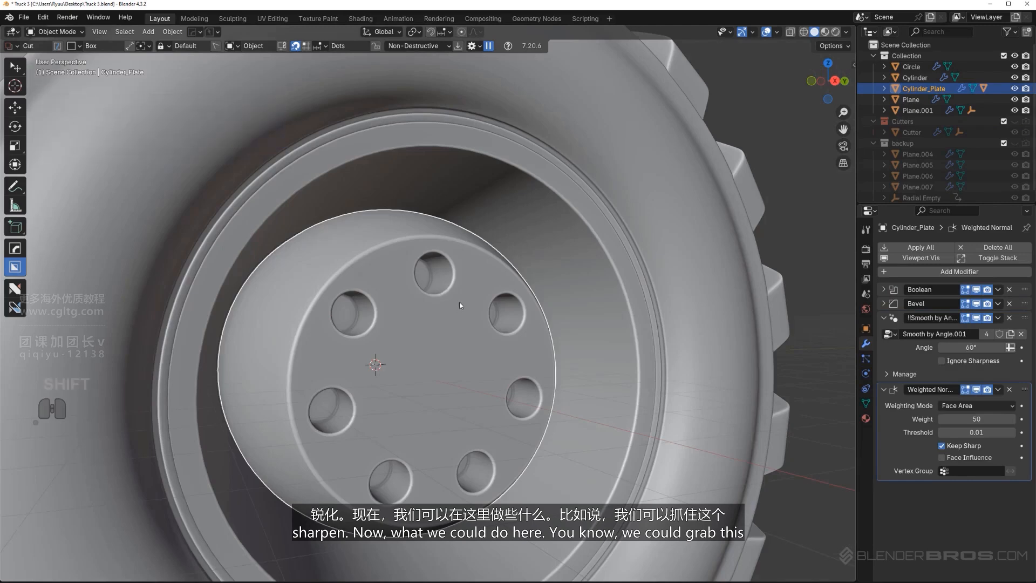
key(shift+2)
scroll(459, 299, up, 2)
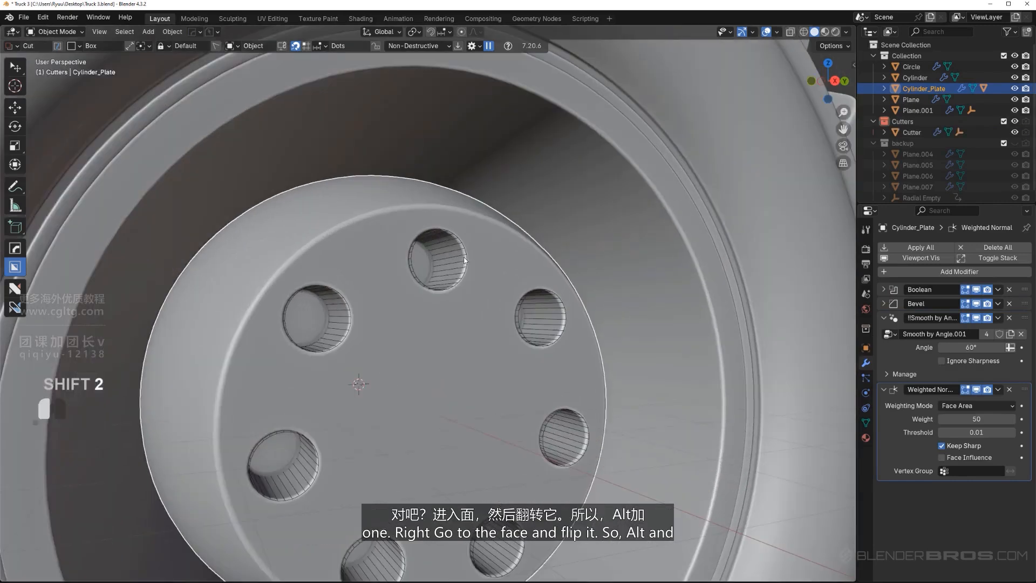
click(465, 247)
key(Tab)
scroll(480, 281, up, 3)
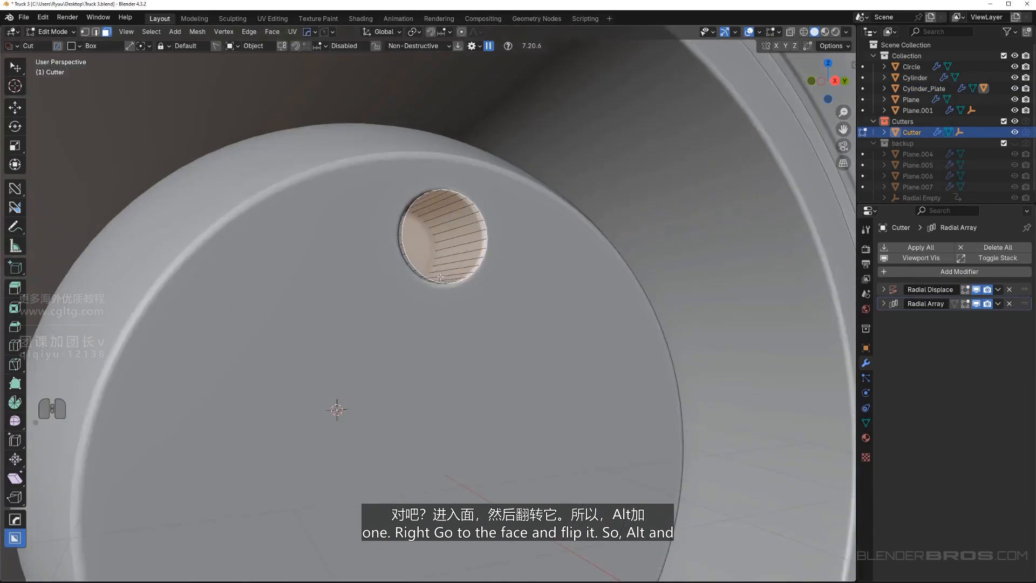
key(alt+n)
click(504, 294)
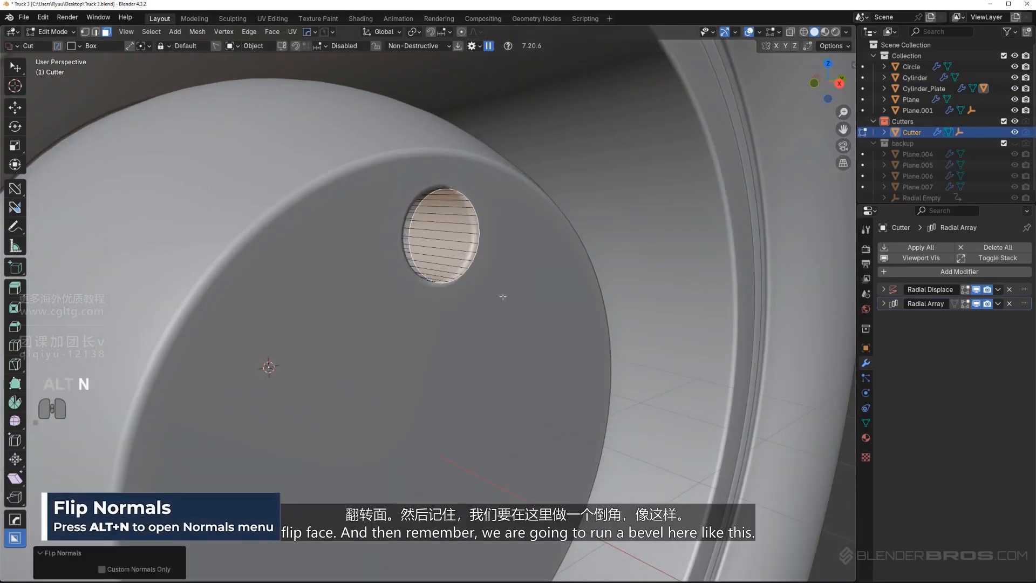
Bevel the cutter's front rim outward by 0.151 m with one segment and hide the Cutters collection to check the recesses
key(ctrl+b)
scroll(620, 220, down, 4)
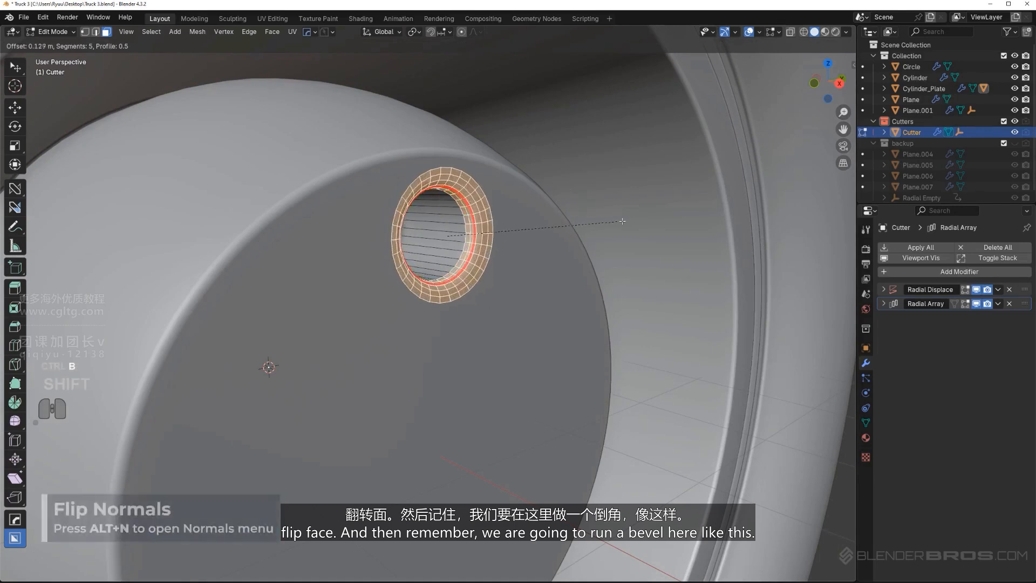
click(647, 221)
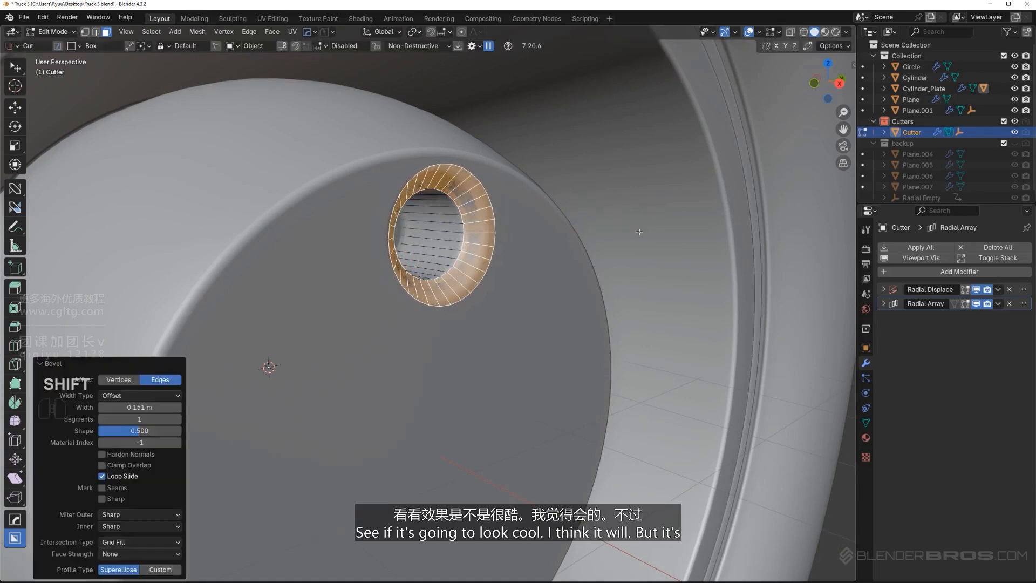
key(Tab)
scroll(532, 201, down, 5)
middle_drag(532, 201, 345, 324)
key(shift+2)
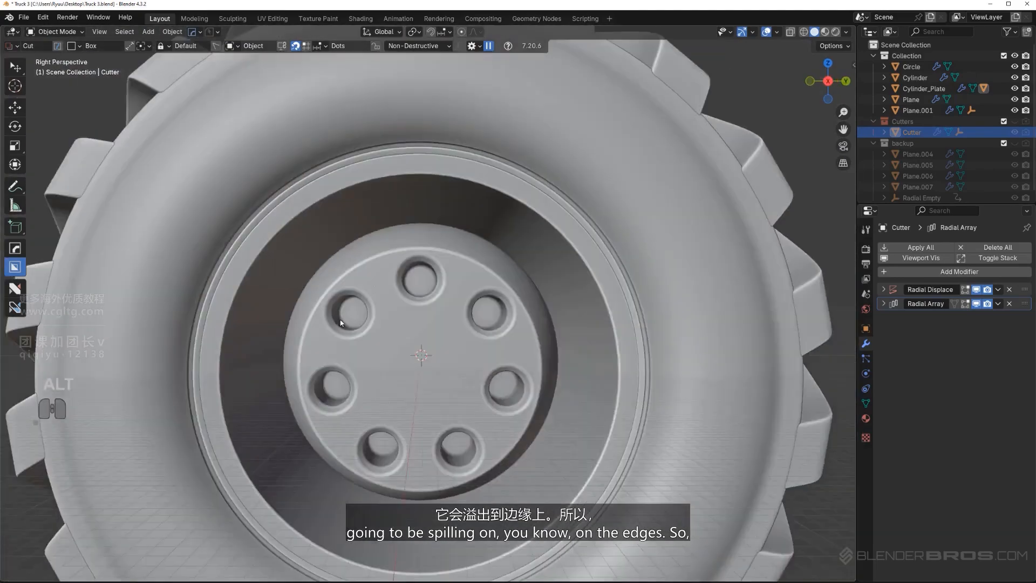
key(KP_5)
scroll(345, 336, up, 5)
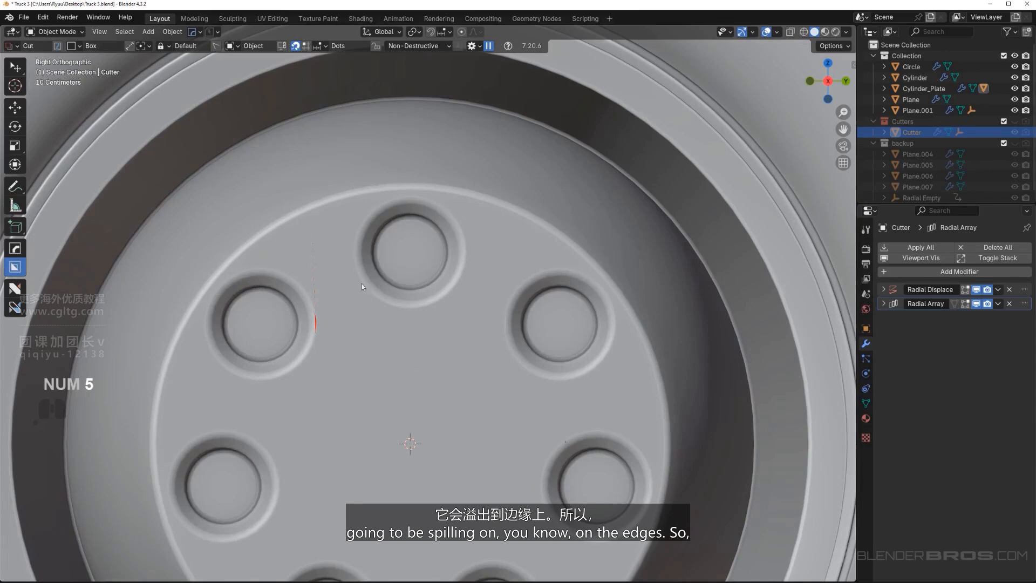
Bring back the hub's recess cutter with Ever Scroll and scale it inward to about 0.97 with the global X axis locked
click(463, 271)
key(q)
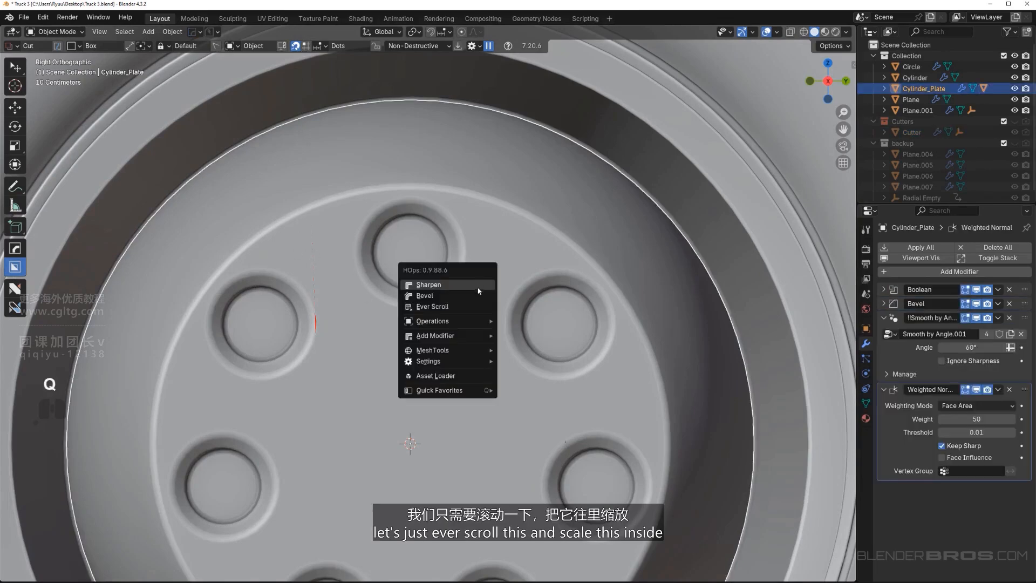
click(481, 306)
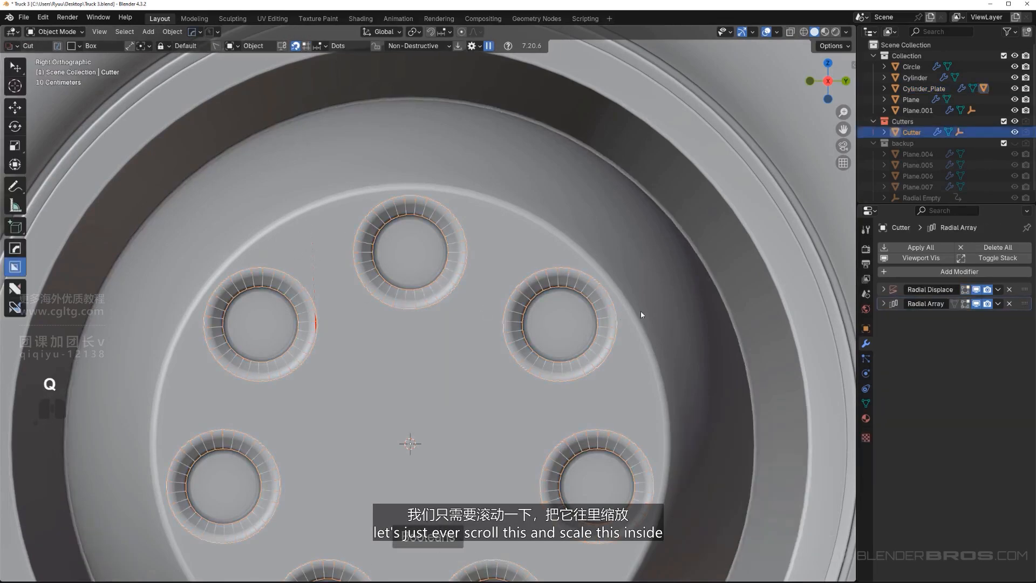
key(s)
key(shift+x)
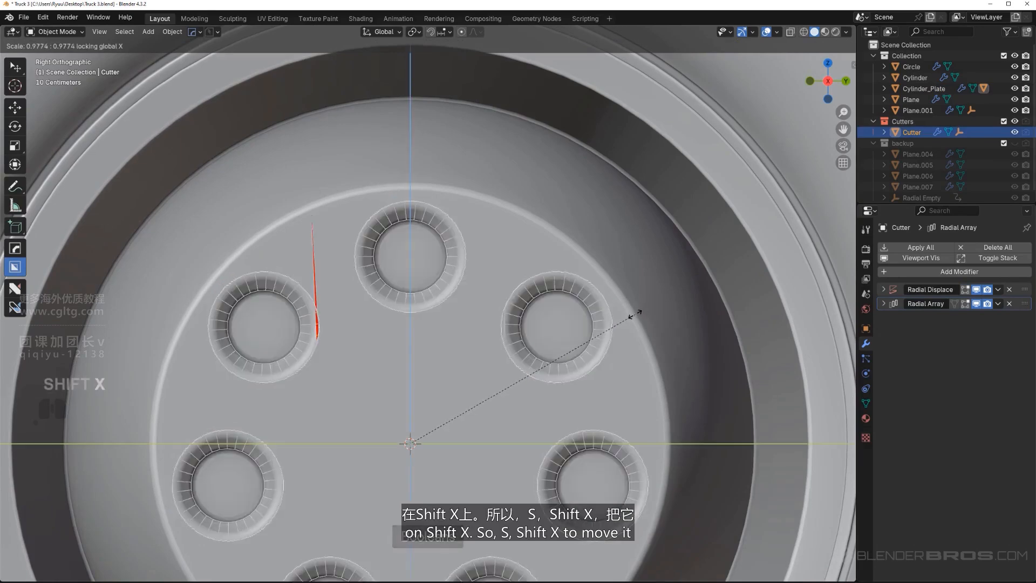
right_click(653, 319)
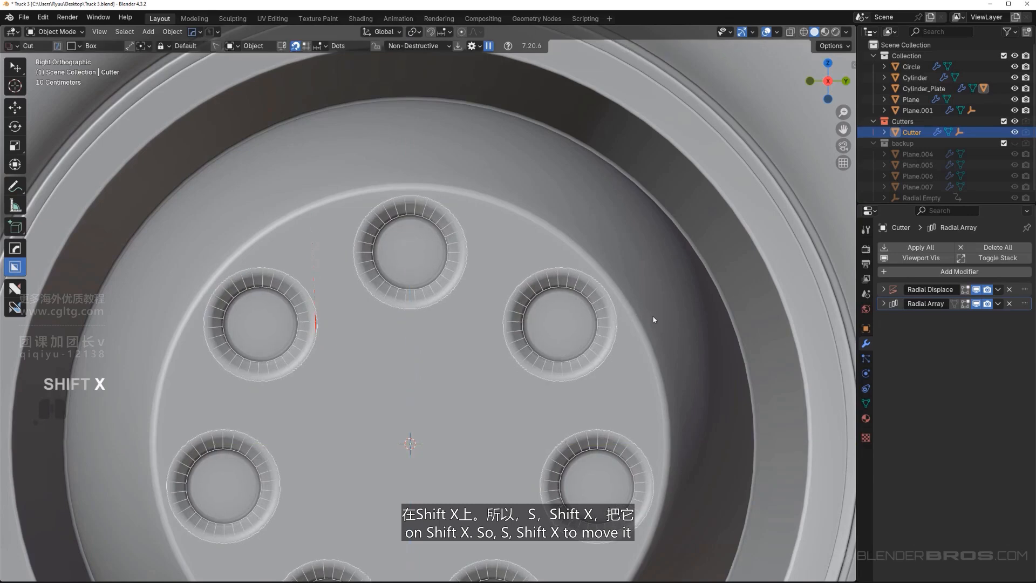
key(s)
key(shift+x)
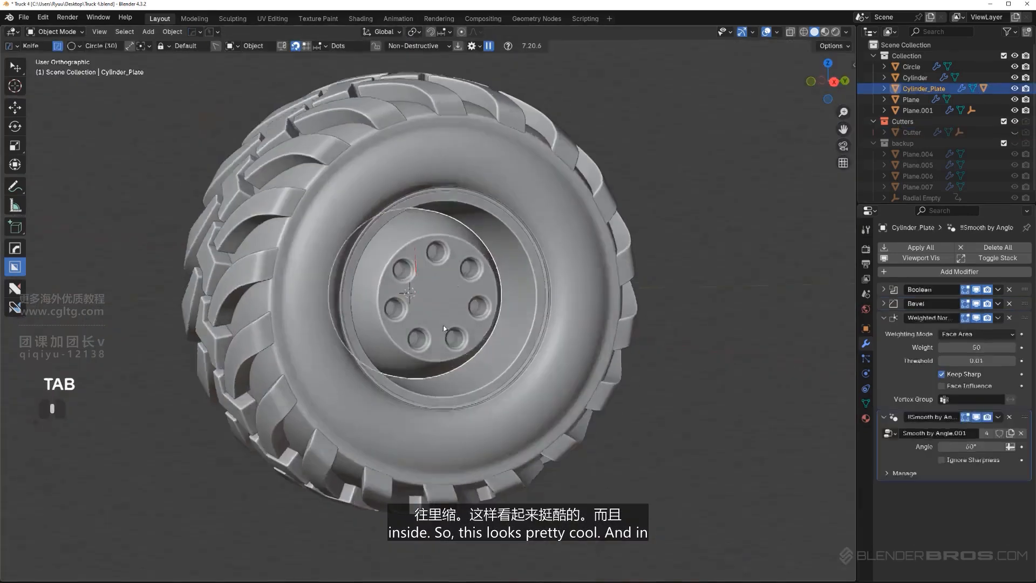
Examine the recessed hub from several angles and judge its proportions against the whole wheel
key(KP_5)
middle_drag(426, 316, 583, 305)
scroll(458, 297, up, 4)
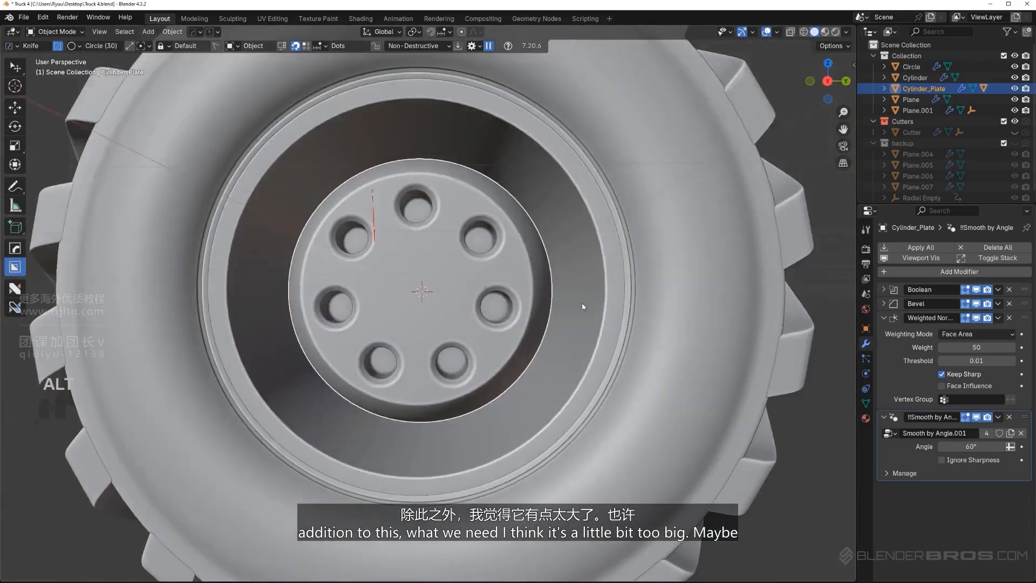
key(KP_5)
scroll(431, 283, up, 2)
shift+middle_drag(430, 280, 412, 335)
scroll(406, 289, down, 4)
scroll(406, 290, down, 3)
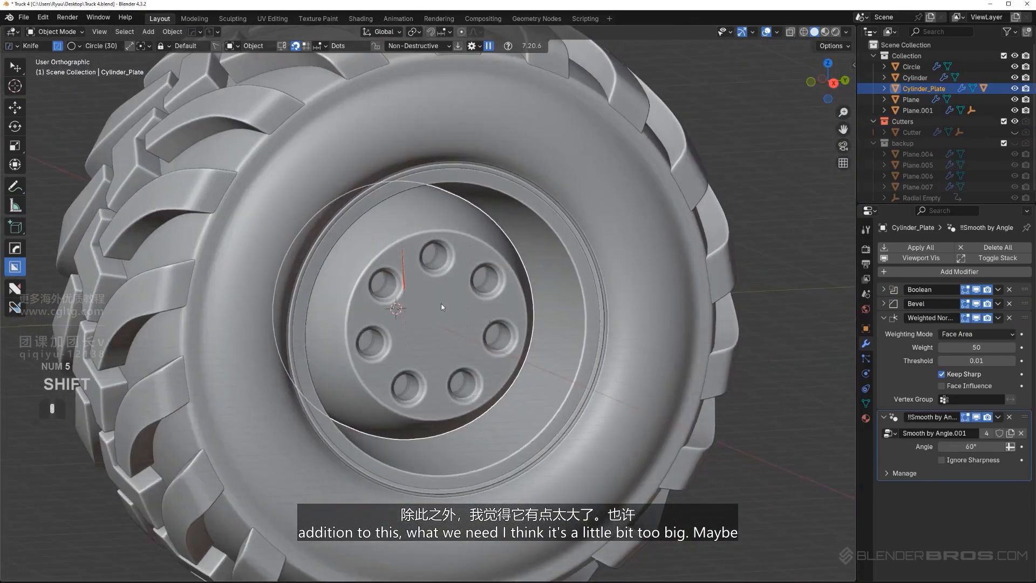
key(KP_5)
scroll(439, 292, down, 3)
middle_drag(439, 292, 397, 306)
scroll(439, 337, up, 5)
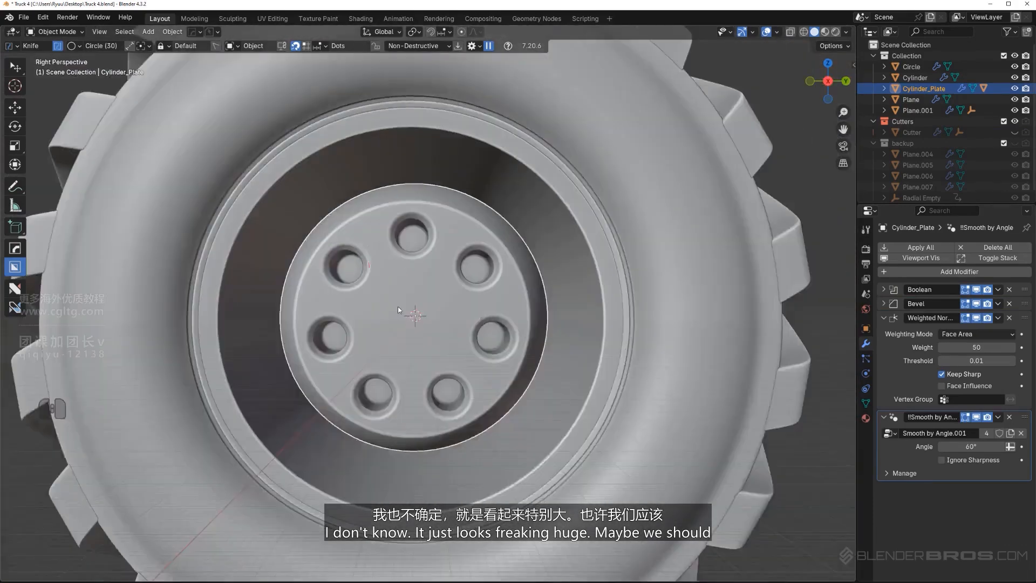
Bring up the recess cutter again with Ever Scroll and scale its whole mesh down in Edit Mode with the X axis locked
key(KP_5)
scroll(394, 278, up, 2)
key(Tab)
key(Tab)
click(431, 263)
key(q)
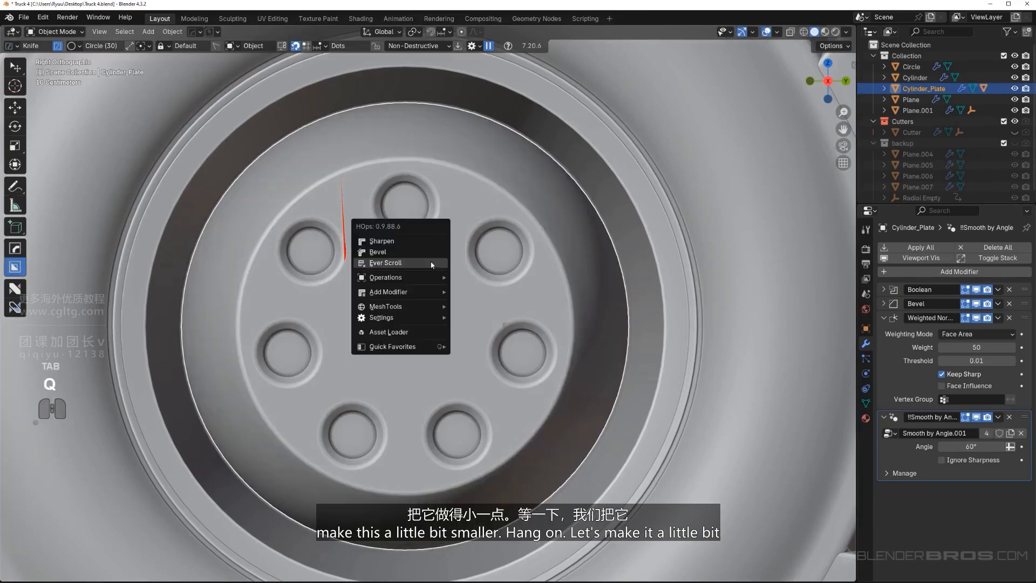
click(429, 264)
key(Tab)
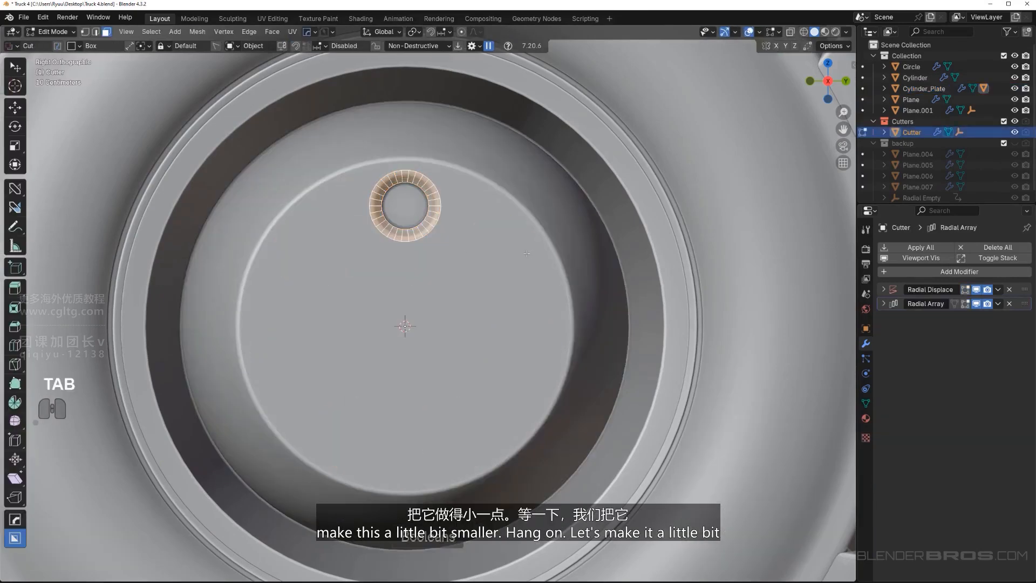
key(a)
key(s)
key(shift+x)
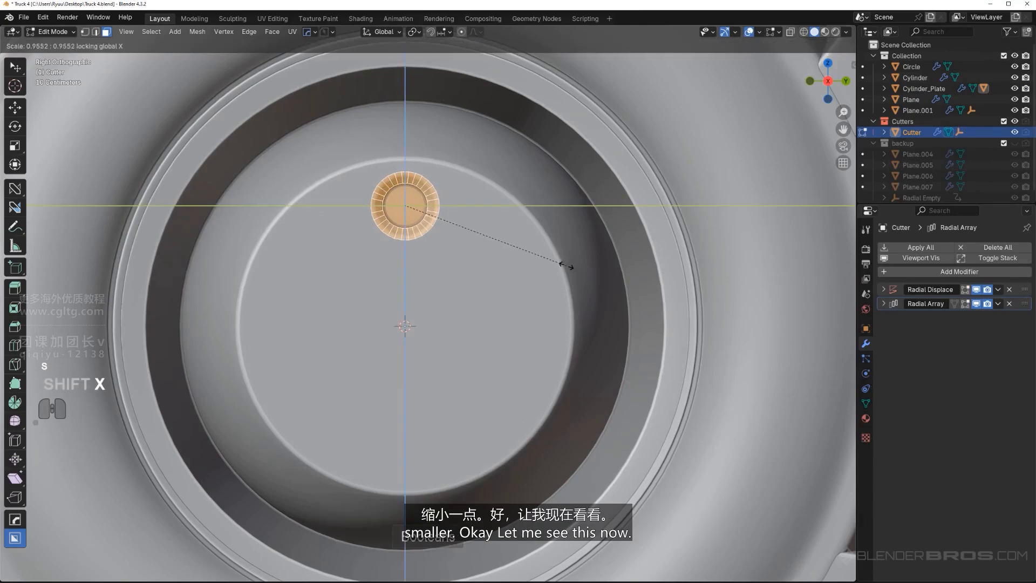
click(547, 261)
key(Tab)
Hide the Cutters collection and check the reduced recesses on the whole wheel
scroll(547, 261, down, 4)
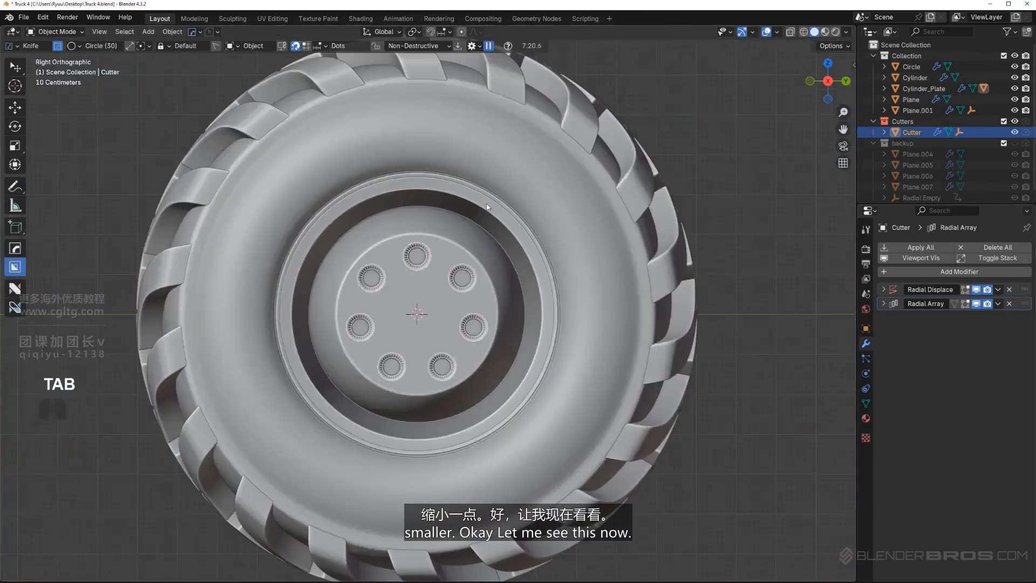
key(shift+2)
scroll(688, 262, down, 3)
middle_drag(669, 270, 622, 294)
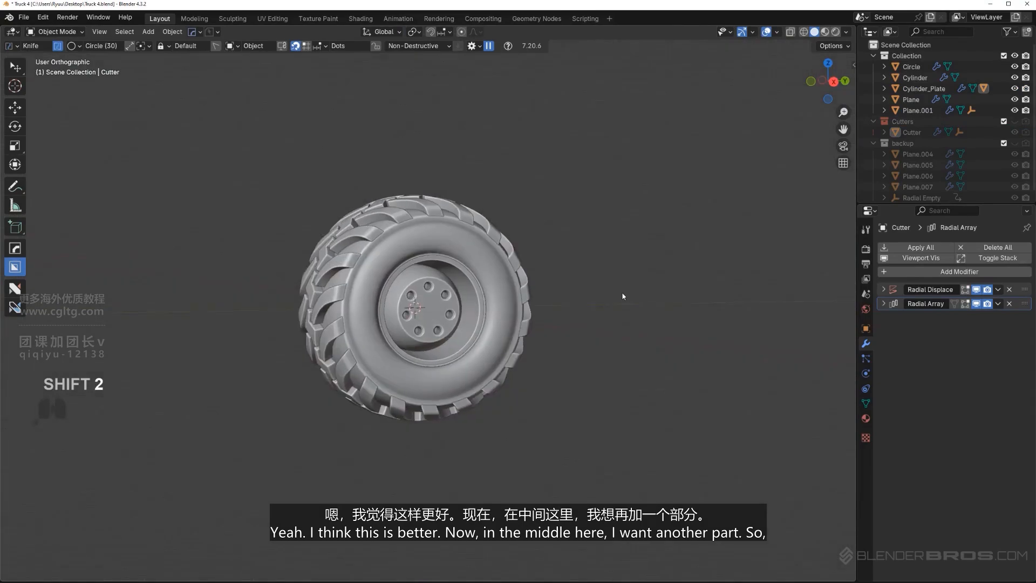
key(KP_5)
scroll(518, 325, up, 6)
alt+middle_drag(512, 328, 485, 346)
key(KP_5)
scroll(395, 325, up, 1)
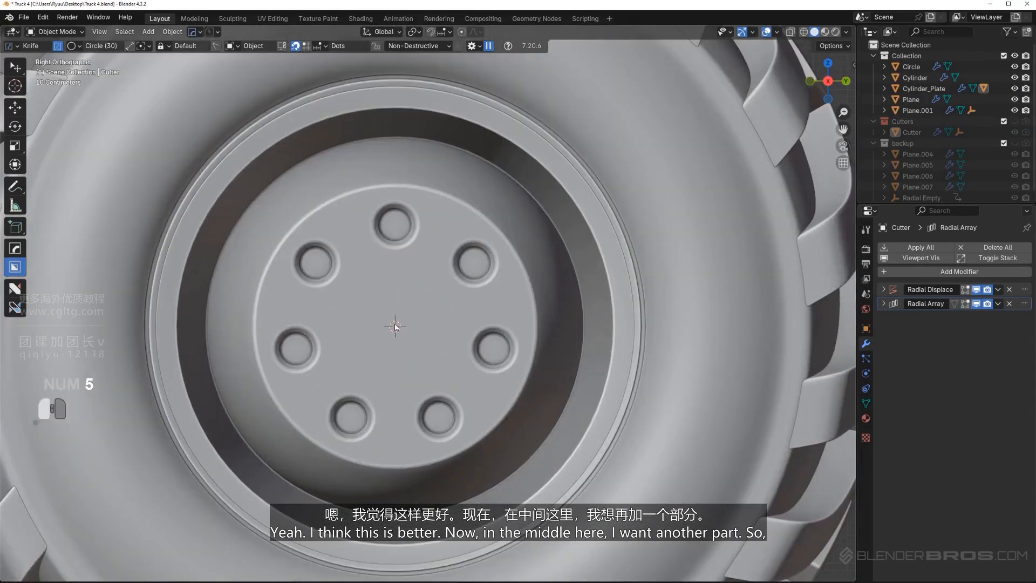
Connect the two opposite mid-height vertices on the rim of the hub's front face with a straight edge in Edit Mode
click(395, 326)
key(Tab)
scroll(398, 332, up, 2)
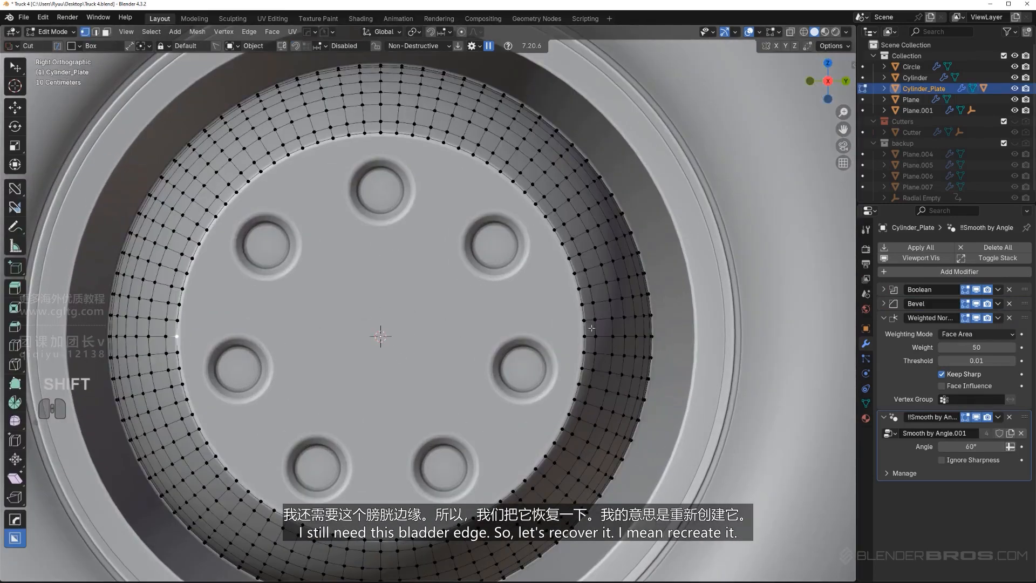
key(ctrl+z)
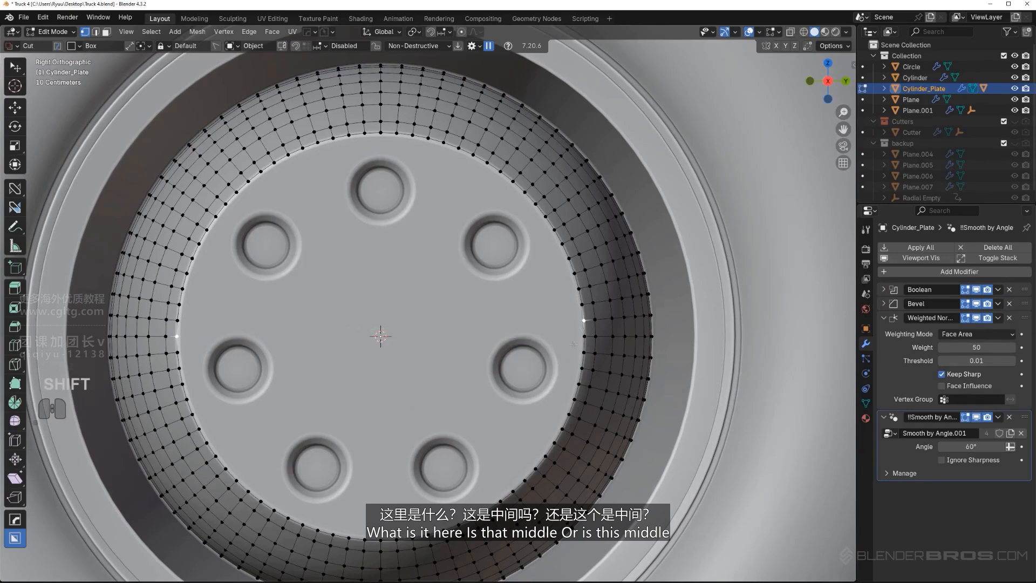
shift+click(583, 336)
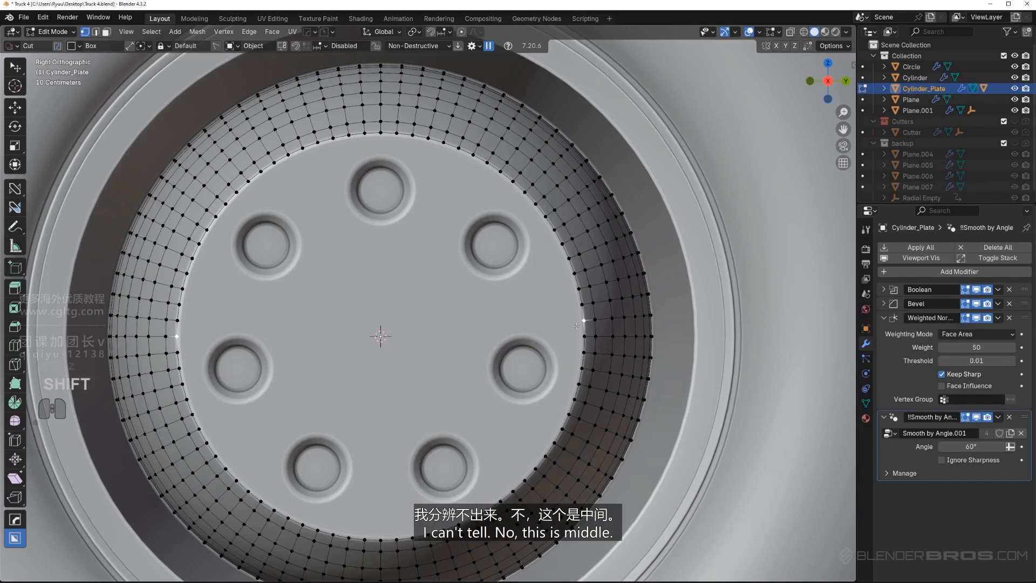
click(582, 319)
click(584, 336)
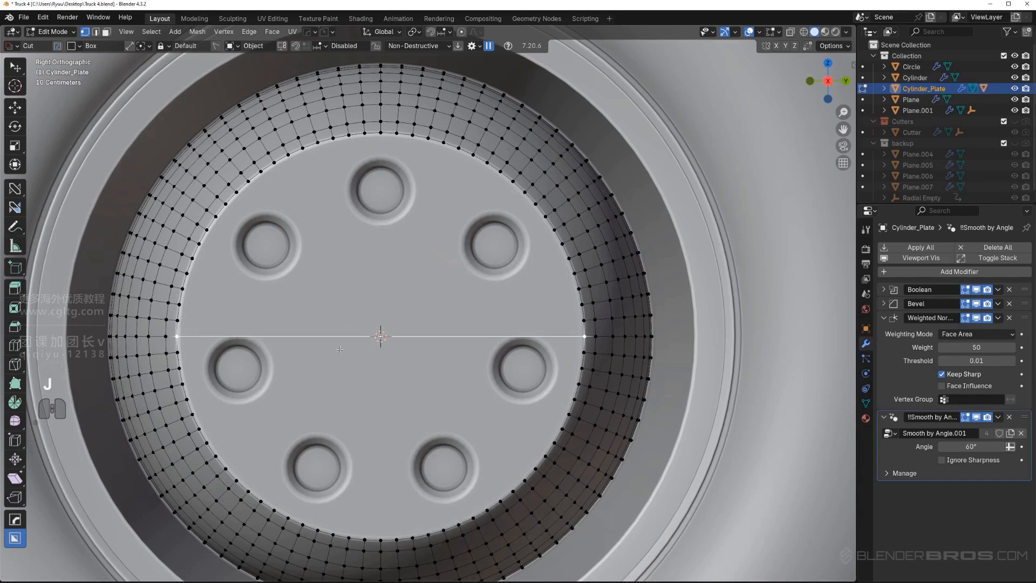
key(Tab)
Draw a BoxCutter circle from the hub's centre, switch it from Knife to Cut with 70 segments, and cut it into the front face
ctrl+drag(381, 337, 395, 339)
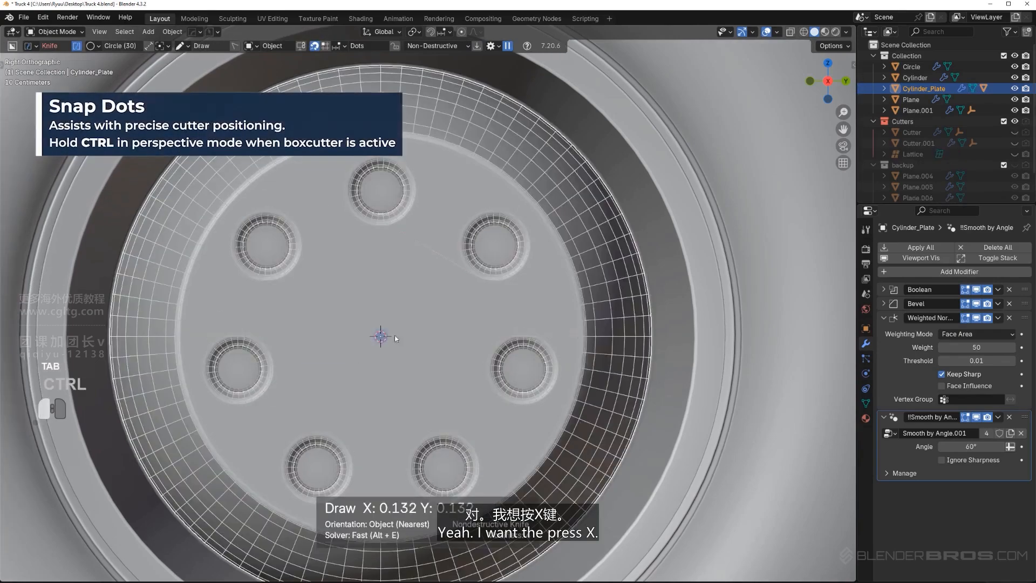
key(x)
drag(484, 324, 542, 310)
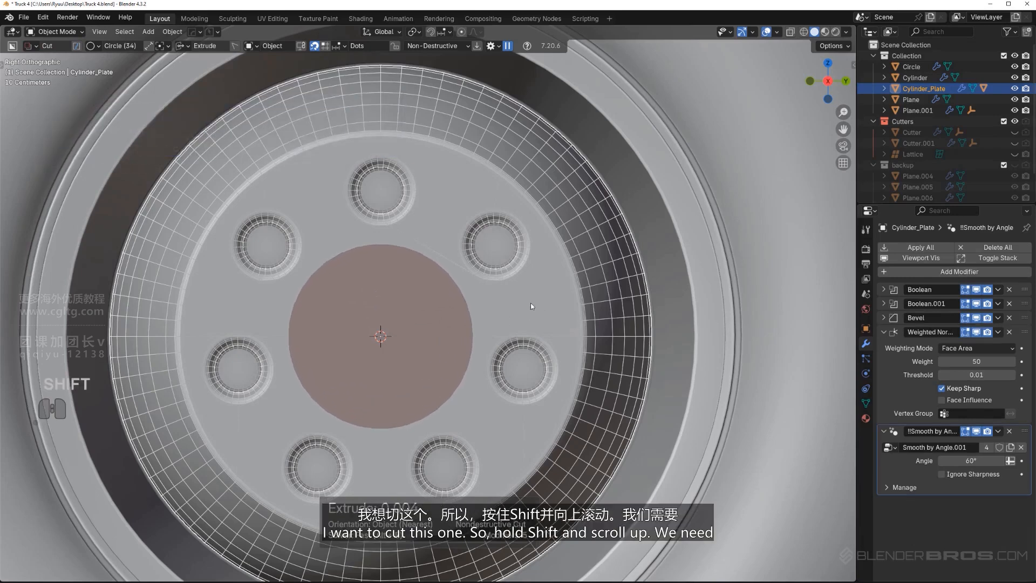
shift+scroll(527, 296, up, 6)
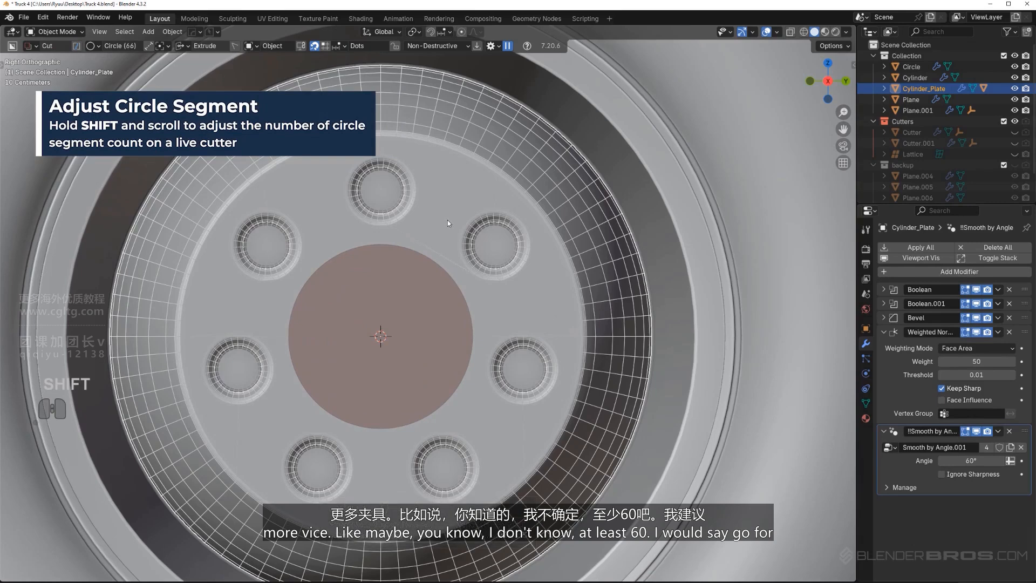
shift+scroll(448, 223, up, 3)
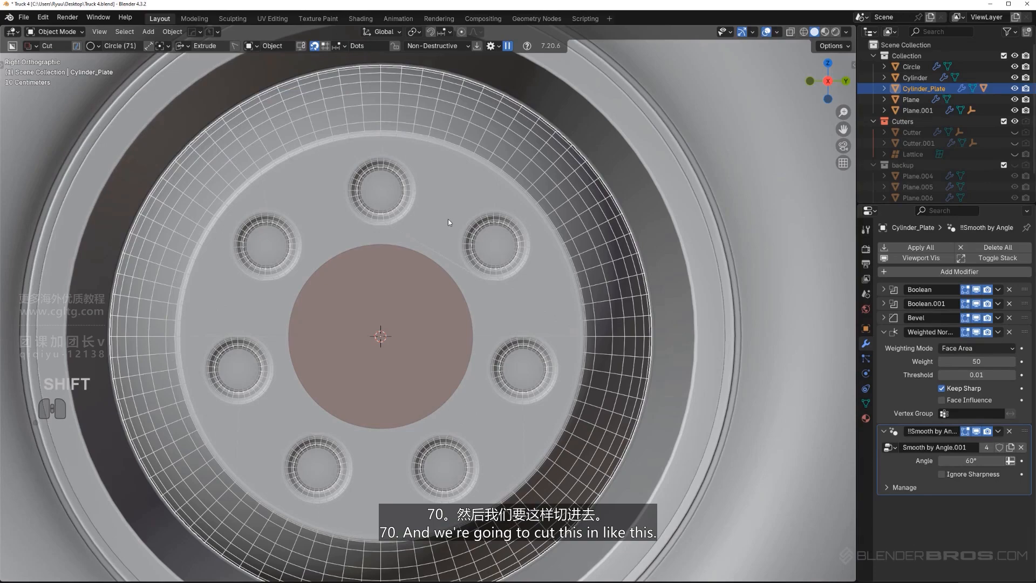
middle_drag(441, 251, 508, 300)
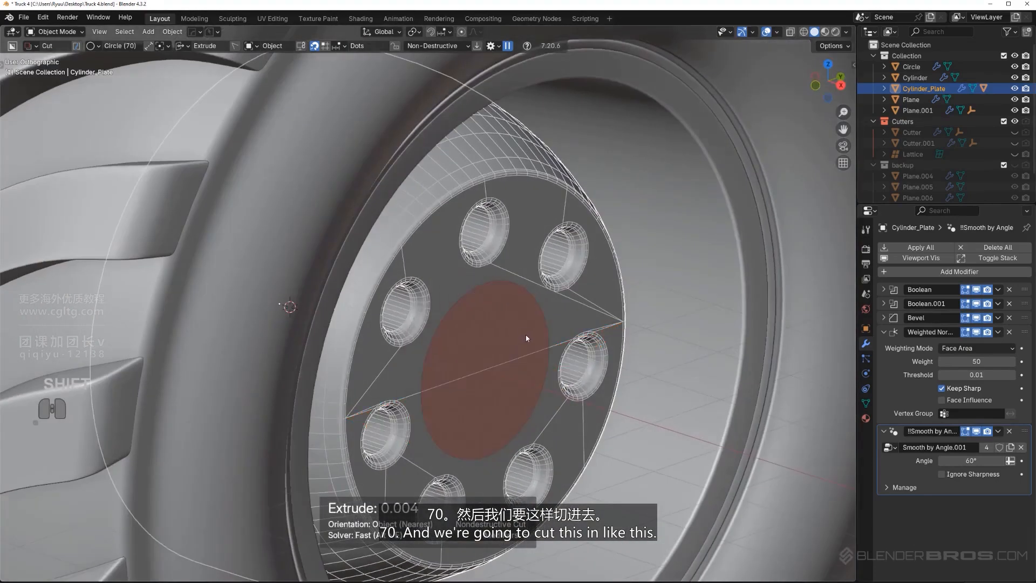
shift+click(445, 324)
Inspect the central circular cut and add a Solidify modifier to its cutter, turning the cut into a thin ring groove
middle_drag(604, 351, 527, 312)
key(KP_5)
scroll(509, 313, down, 5)
scroll(539, 332, up, 3)
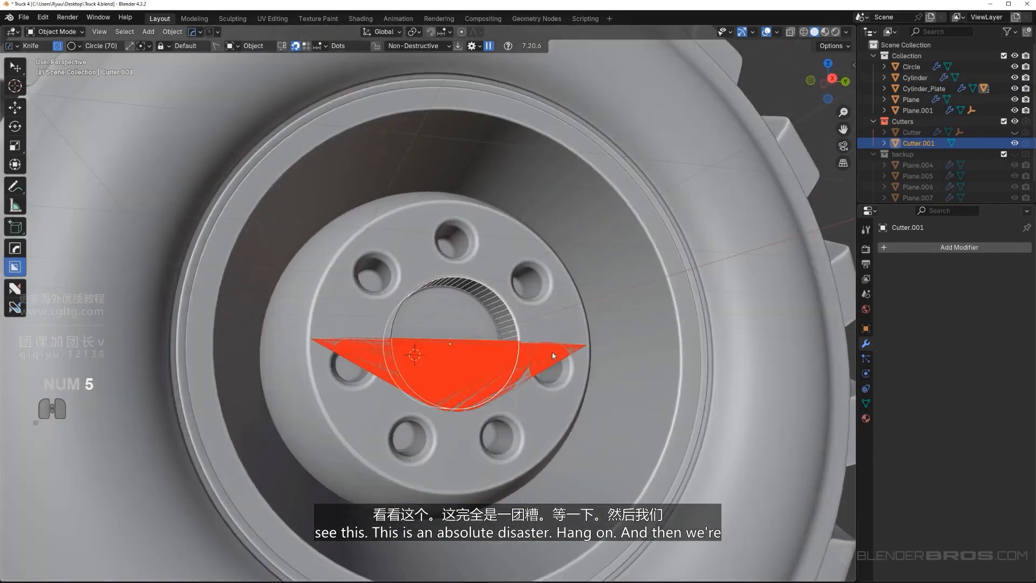
middle_drag(553, 356, 491, 341)
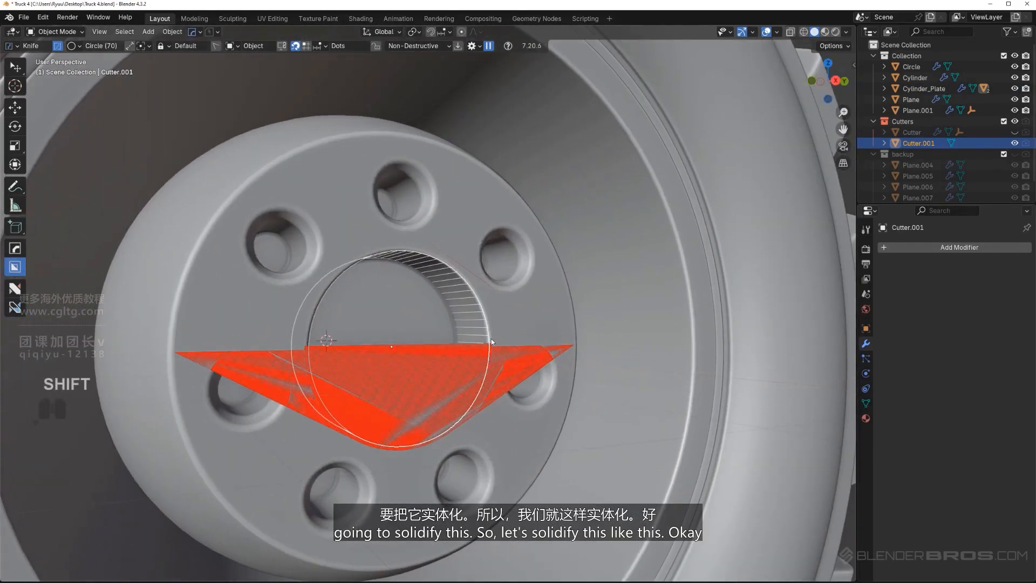
key(q)
click(483, 343)
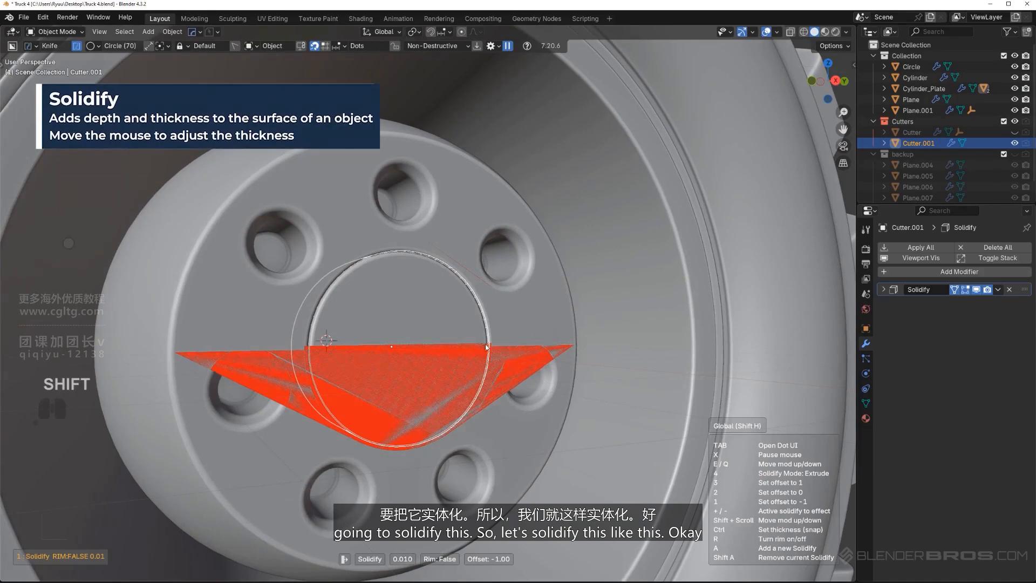
click(422, 349)
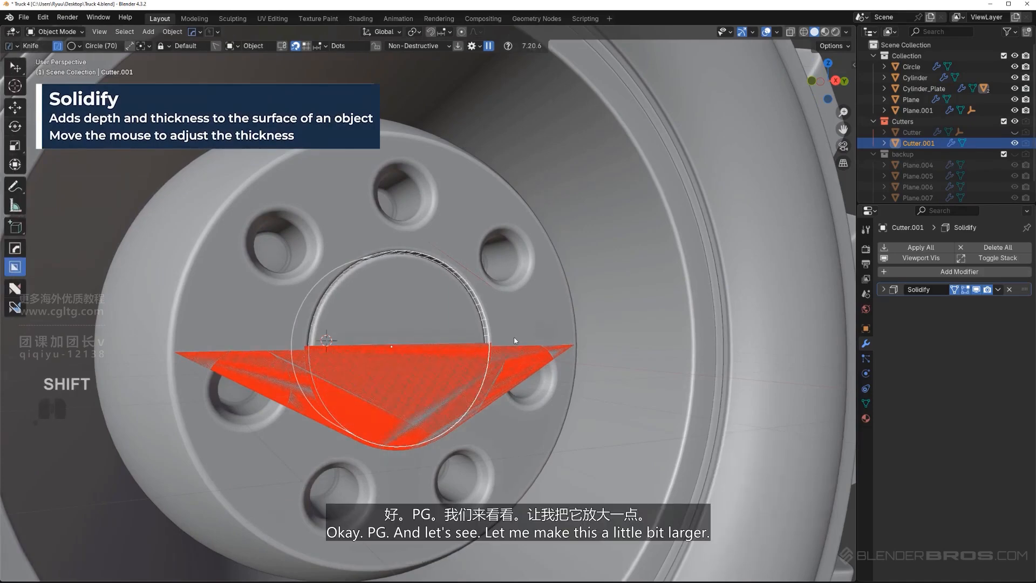
Scale the solidified circular cutter up uniformly by 1.028
scroll(503, 333, down, 2)
alt+middle_drag(504, 333, 572, 321)
key(KP_5)
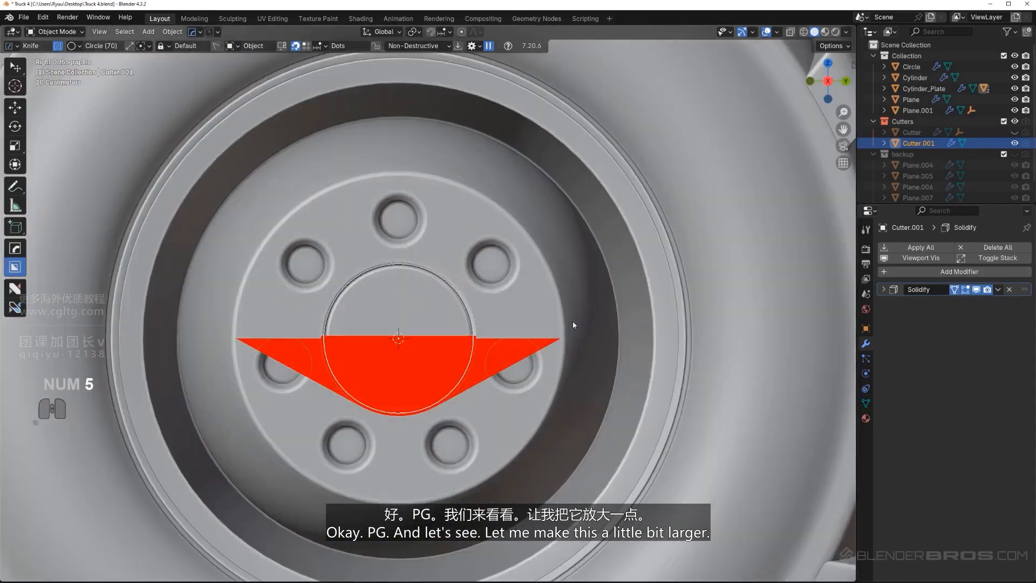
key(s)
click(575, 322)
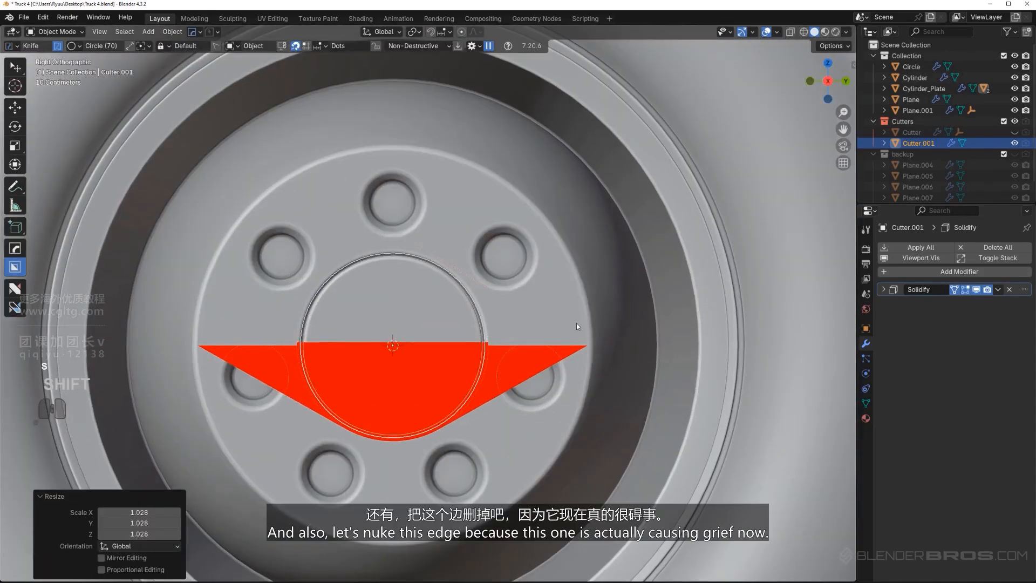
Dissolve the horizontal edge across the hub's front face in Edit Mode
click(575, 324)
key(Tab)
click(572, 382)
click(537, 345)
key(x)
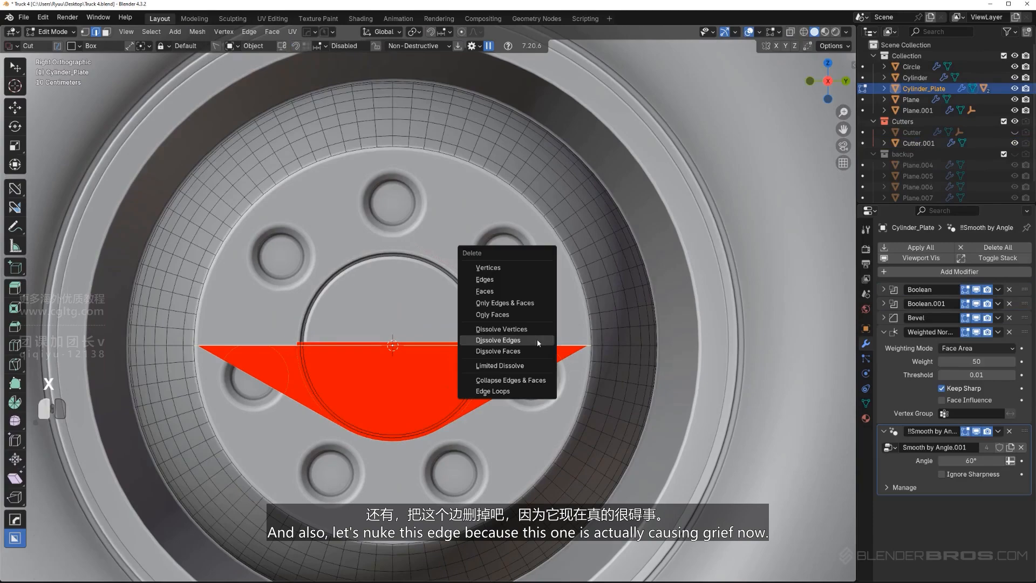
click(537, 341)
key(Tab)
Check the central ring groove from the front and at an angle with the cutters hidden
scroll(488, 357, down, 8)
middle_drag(456, 327, 432, 326)
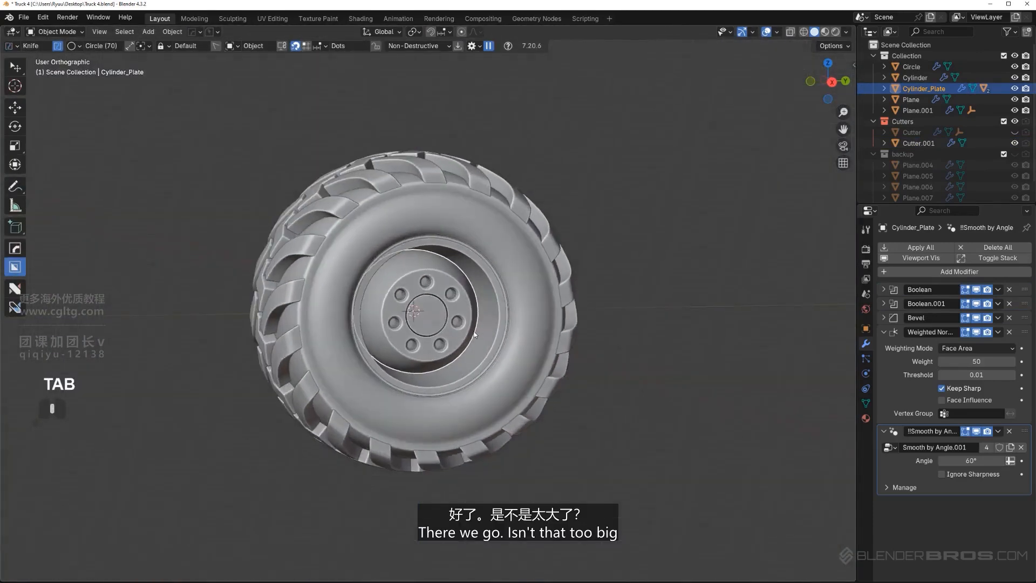
scroll(427, 325, up, 4)
key(KP_5)
key(q)
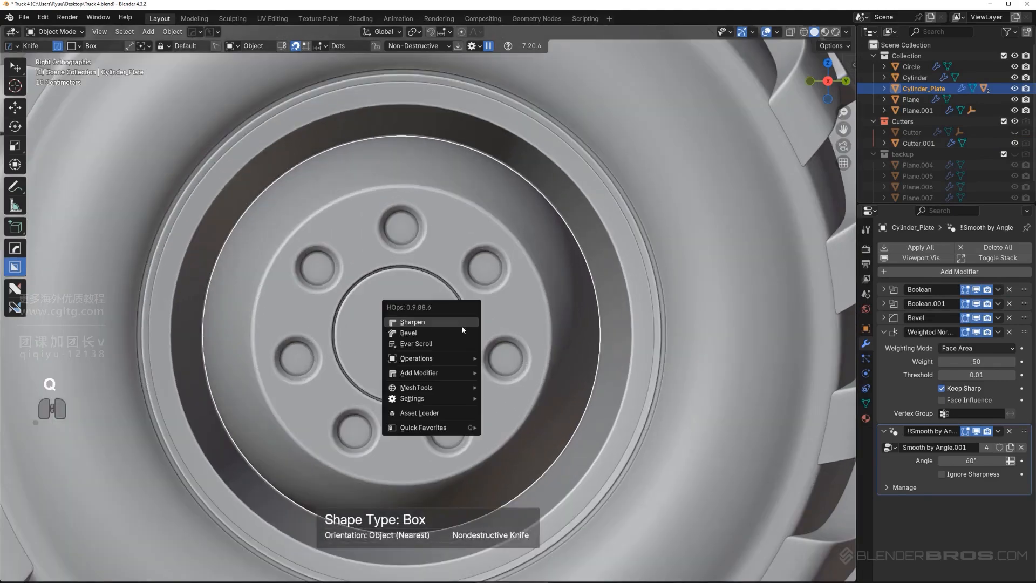
scroll(474, 313, up, 2)
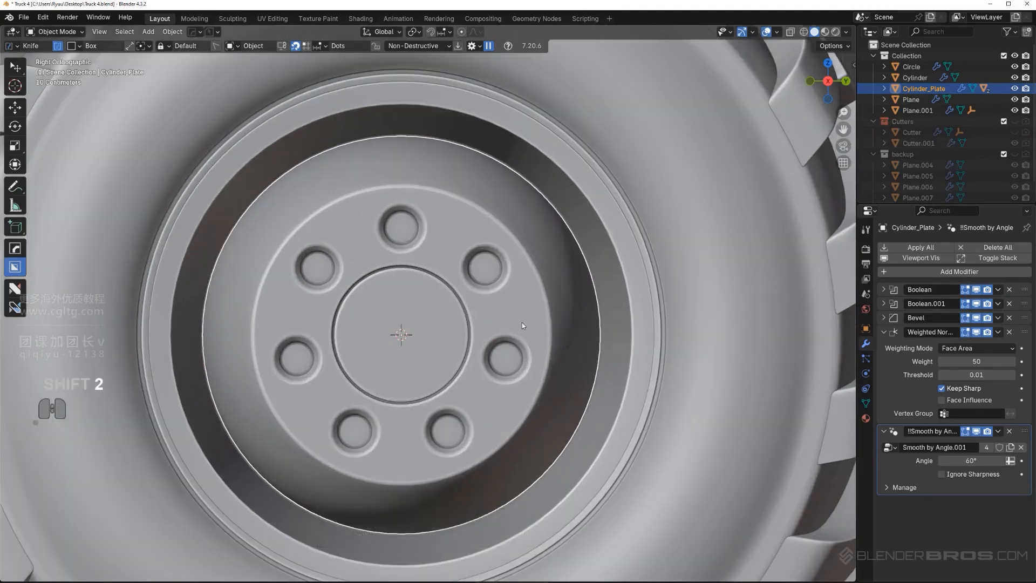
middle_drag(438, 305, 462, 326)
key(KP_5)
scroll(432, 297, up, 2)
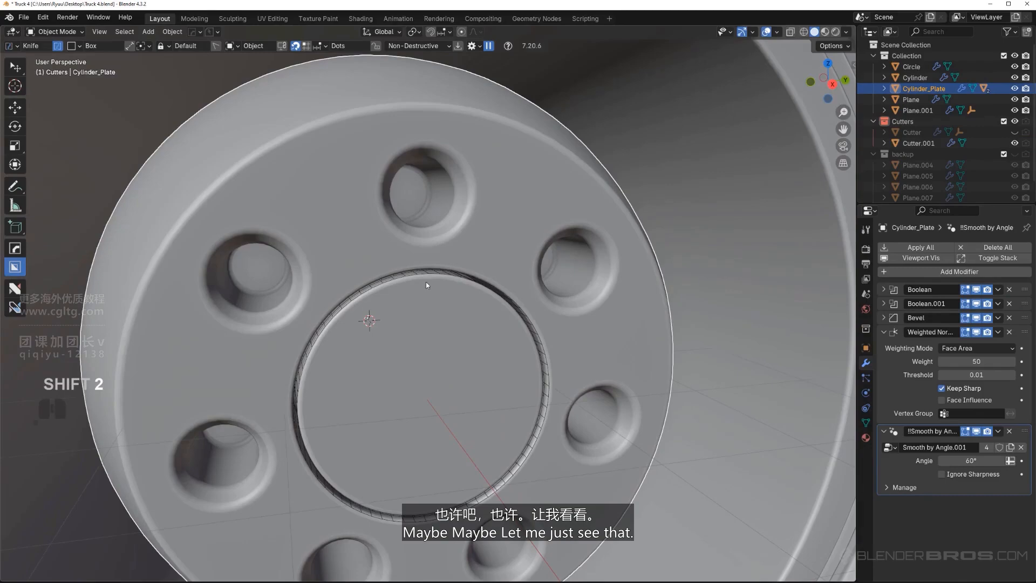
Scale the ring groove's cutter by 0.958 on Y and Z, leaving X locked
click(424, 273)
alt+middle_drag(426, 275, 560, 273)
key(KP_5)
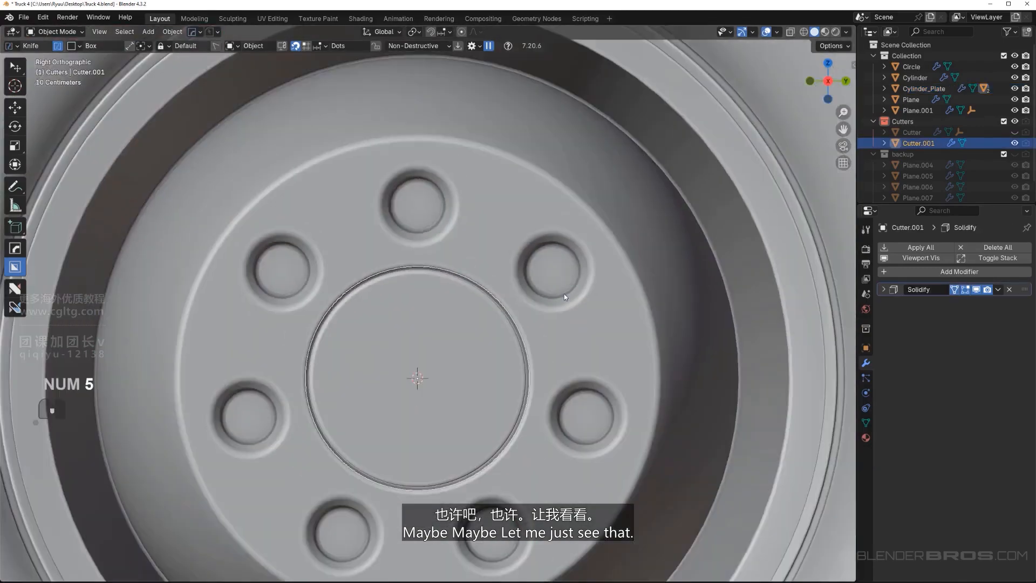
scroll(539, 308, down, 5)
key(s)
key(shift+x)
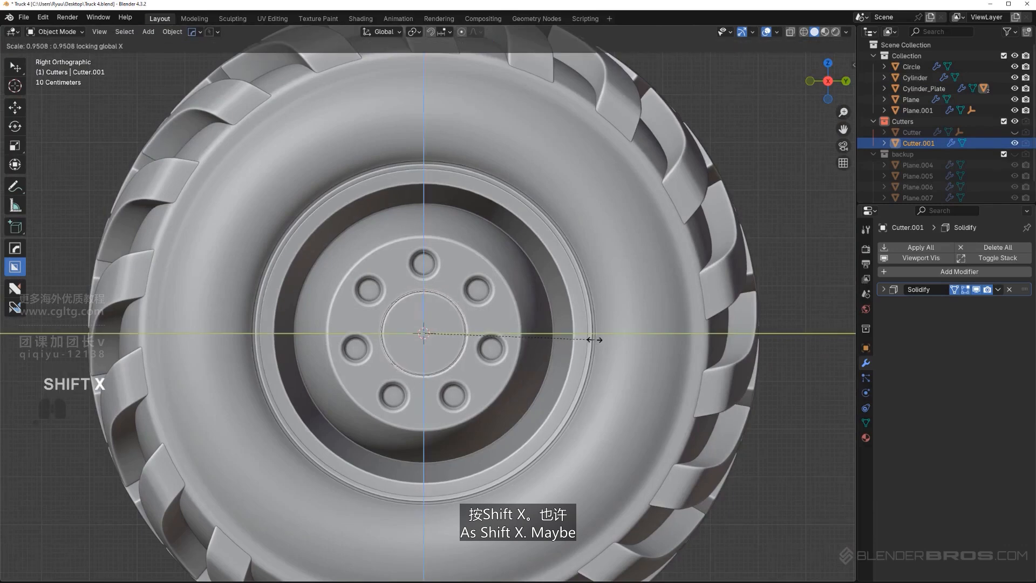
click(595, 339)
scroll(529, 357, up, 5)
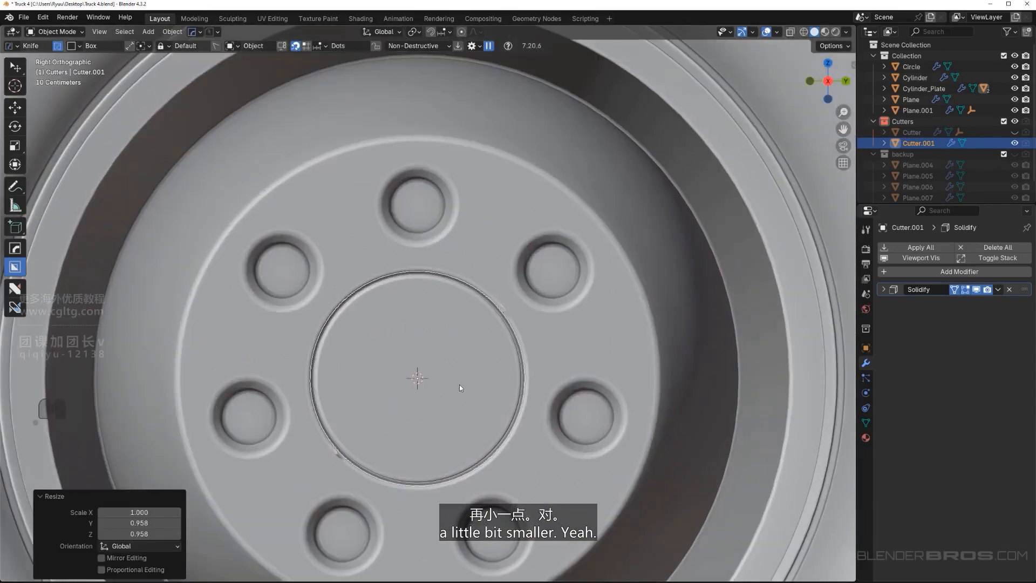
Inspect the connections around the ring groove in Edit Mode and hide the cutters
key(Tab)
scroll(448, 367, up, 4)
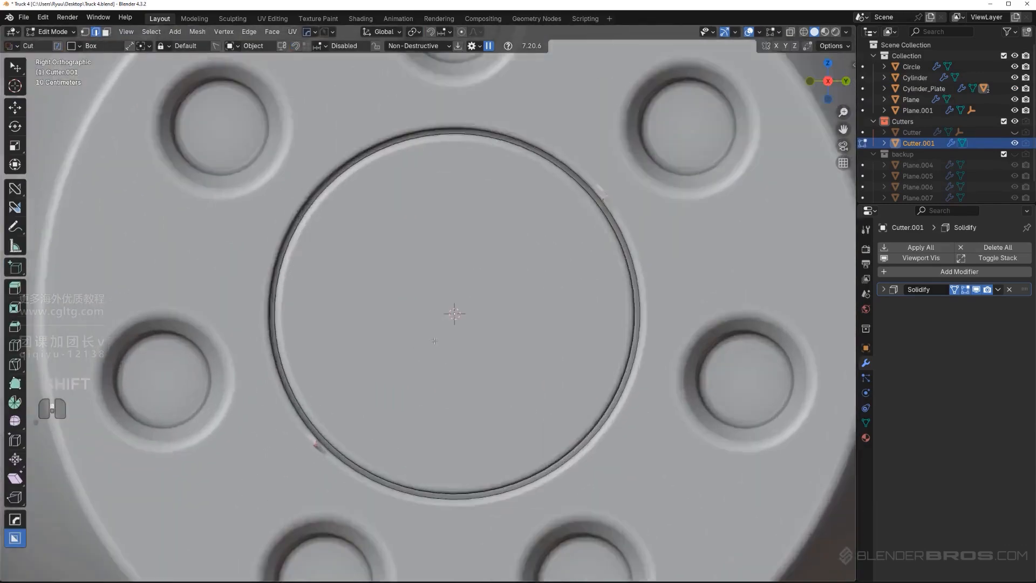
scroll(434, 341, up, 3)
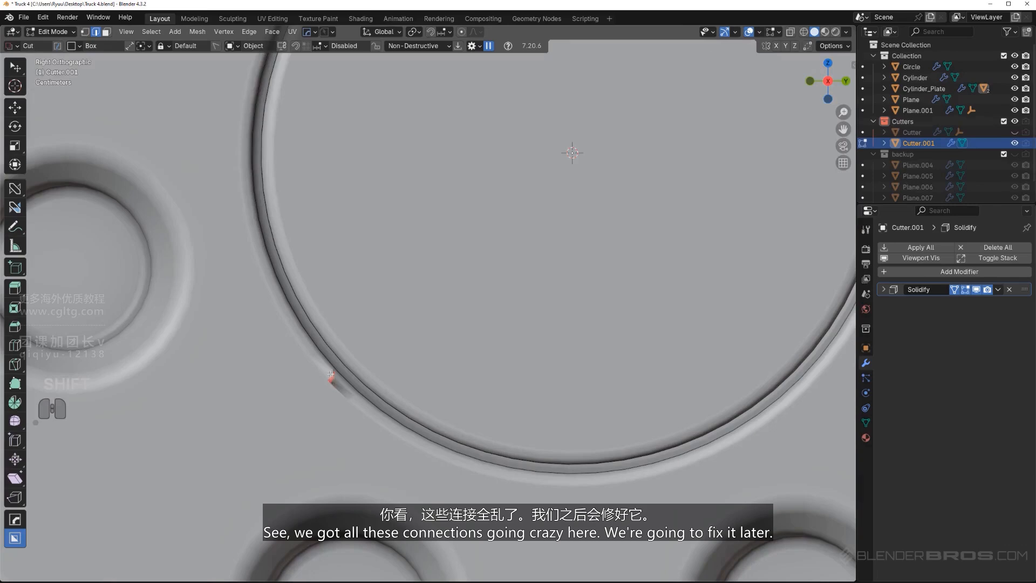
scroll(418, 331, down, 8)
key(Tab)
scroll(426, 298, down, 8)
key(shift+2)
scroll(473, 285, up, 1)
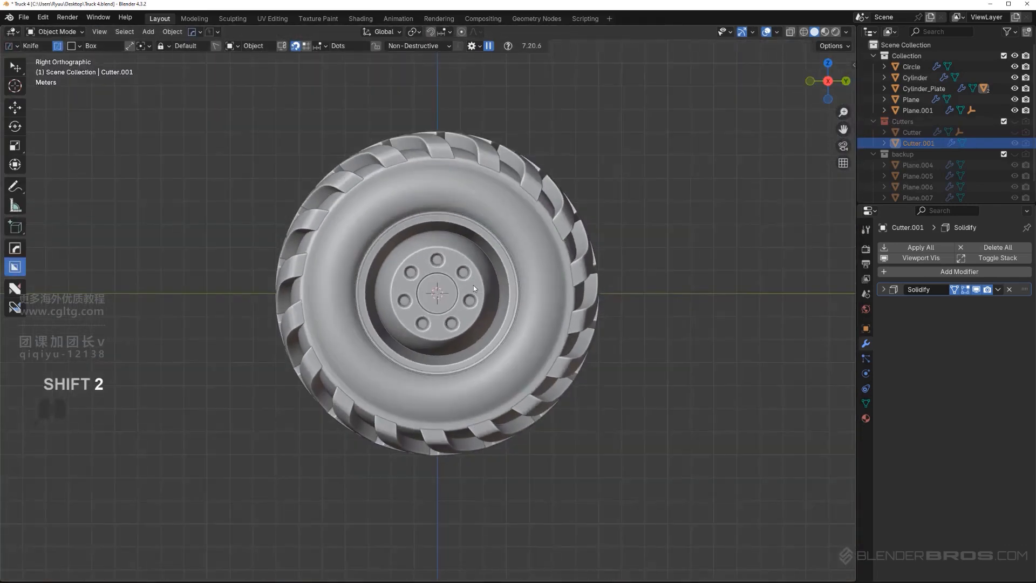
Select the hub and examine its recesses and ring groove at an angle
middle_drag(473, 284, 512, 314)
key(KP_5)
scroll(453, 287, up, 2)
scroll(512, 314, up, 2)
shift+middle_drag(512, 314, 454, 274)
click(479, 280)
scroll(467, 282, up, 2)
scroll(467, 282, down, 3)
key(q)
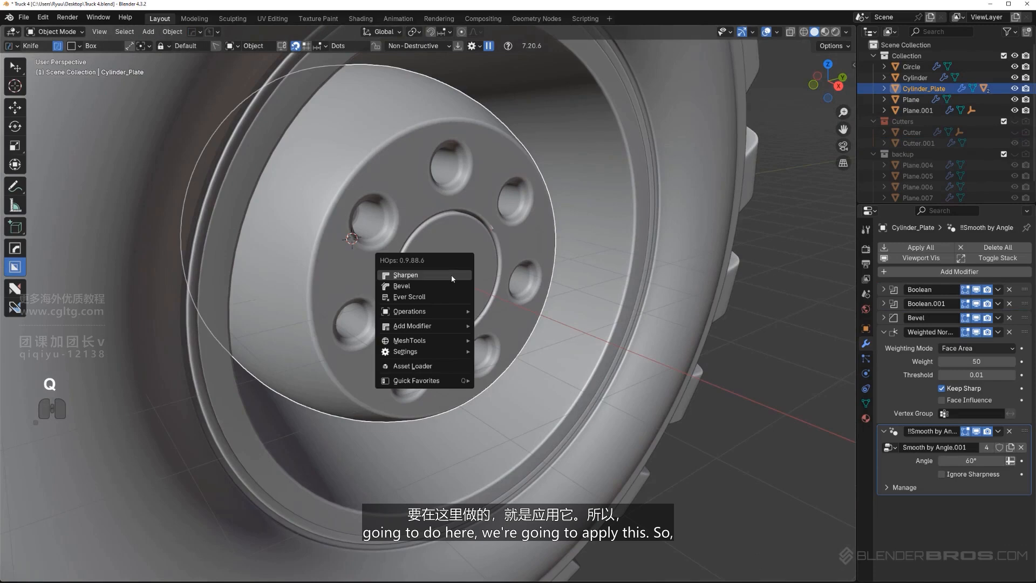
mouse_move(443, 316)
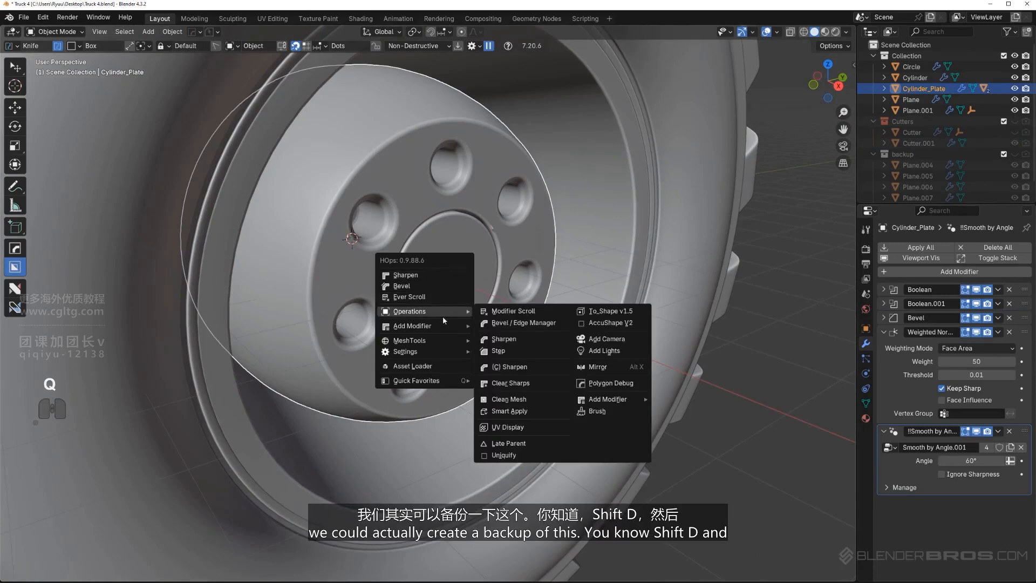
scroll(467, 267, down, 4)
Duplicate the hub and the rim in place and move the copies to the backup collection
middle_drag(467, 267, 443, 251)
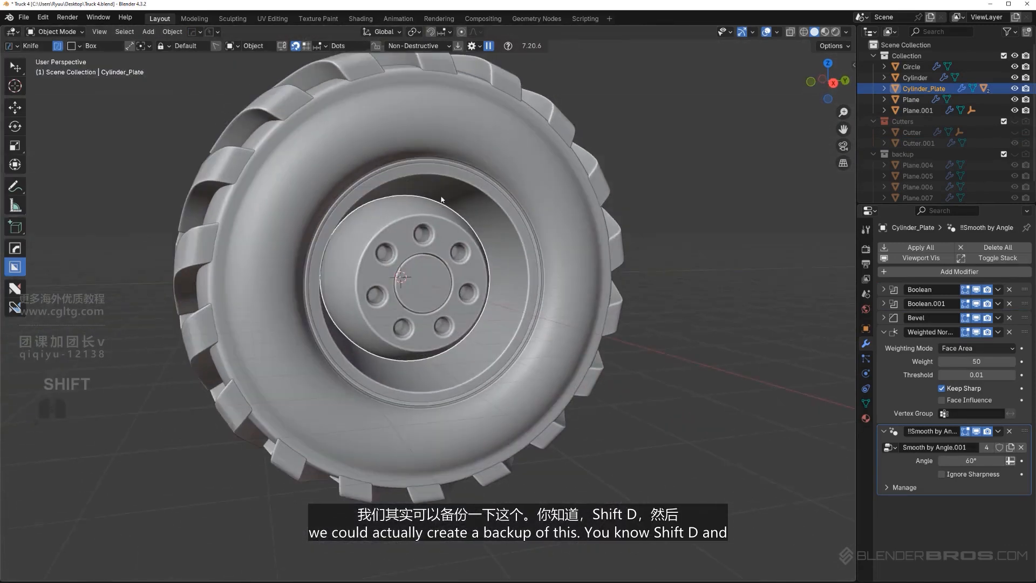
shift+click(441, 200)
key(shift+d)
right_click(515, 259)
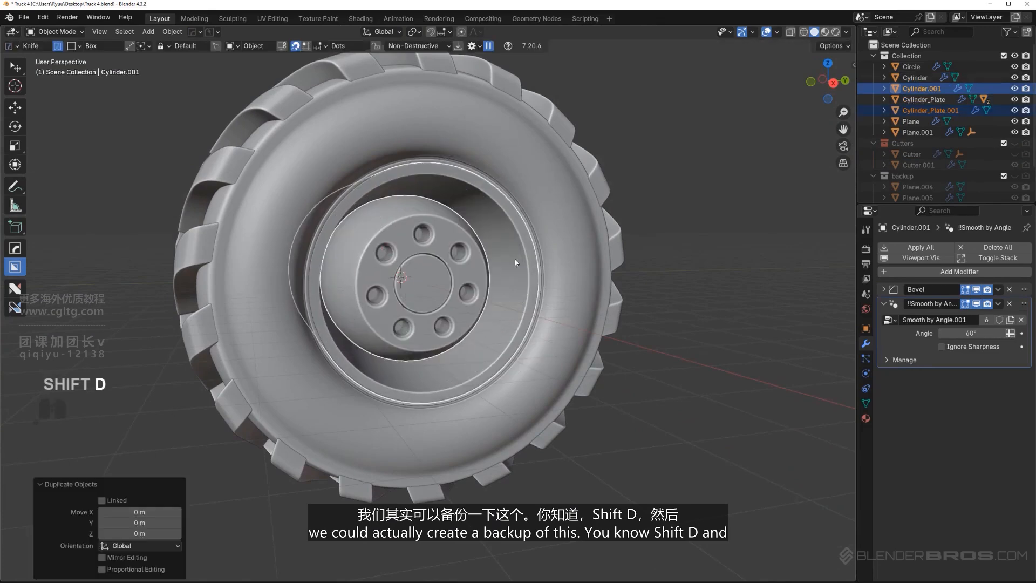
key(m)
click(528, 292)
scroll(441, 241, up, 5)
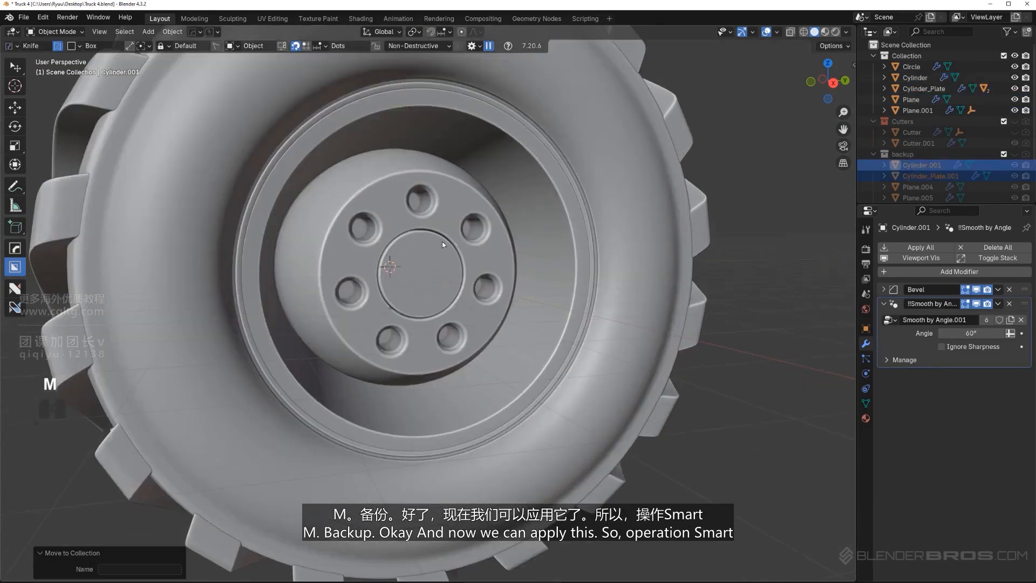
Apply the hub's boolean cuts with HOps Smart Apply
click(435, 247)
key(q)
mouse_move(429, 285)
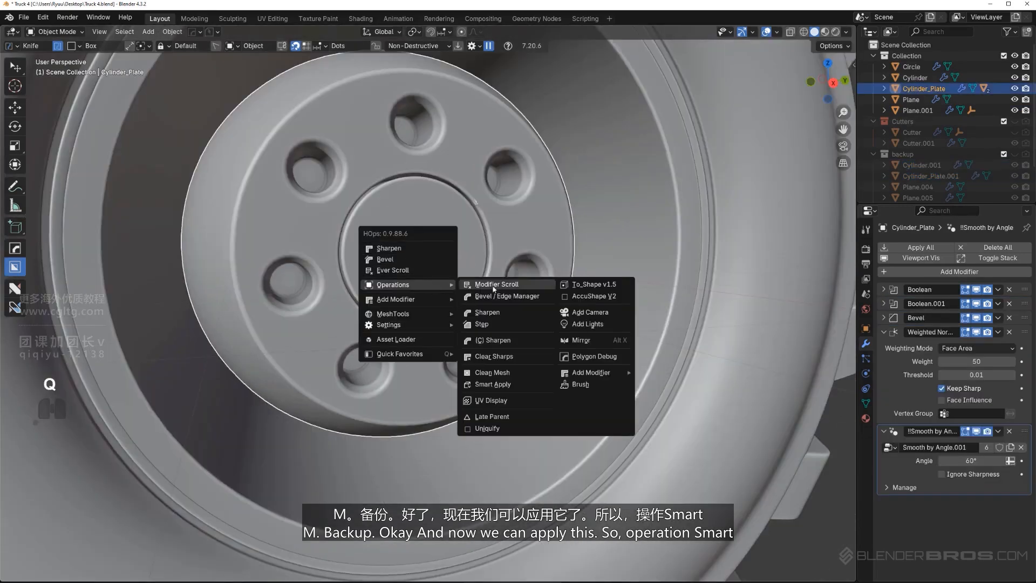
click(510, 387)
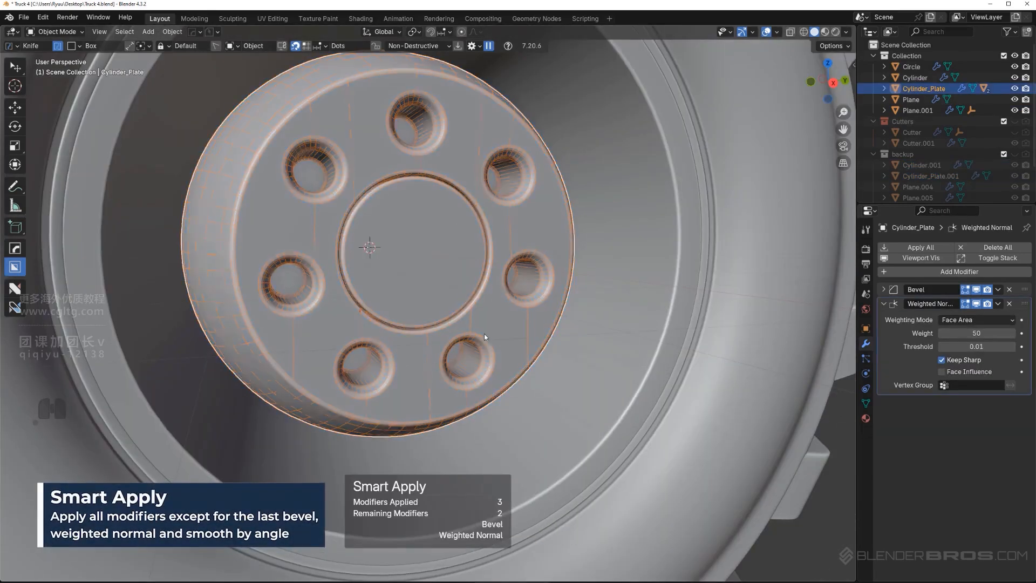
Inspect the hub's mesh around the recesses and ring groove in Edit Mode, at an angle and from the front
key(Tab)
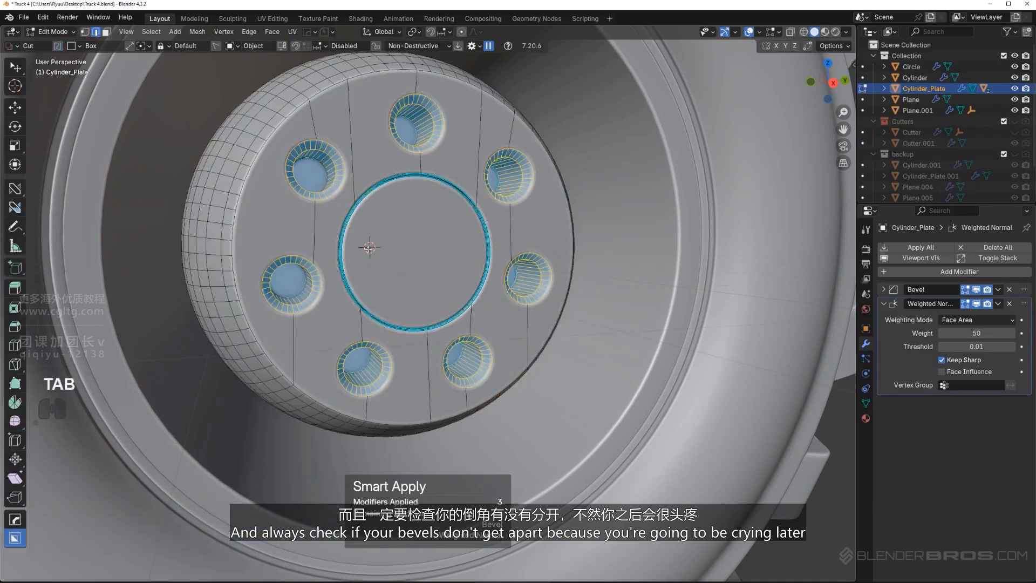
middle_drag(417, 355, 515, 285)
key(Tab)
key(Tab)
scroll(515, 286, up, 2)
scroll(501, 302, down, 2)
shift+middle_drag(442, 458, 402, 368)
scroll(402, 369, up, 2)
key(Tab)
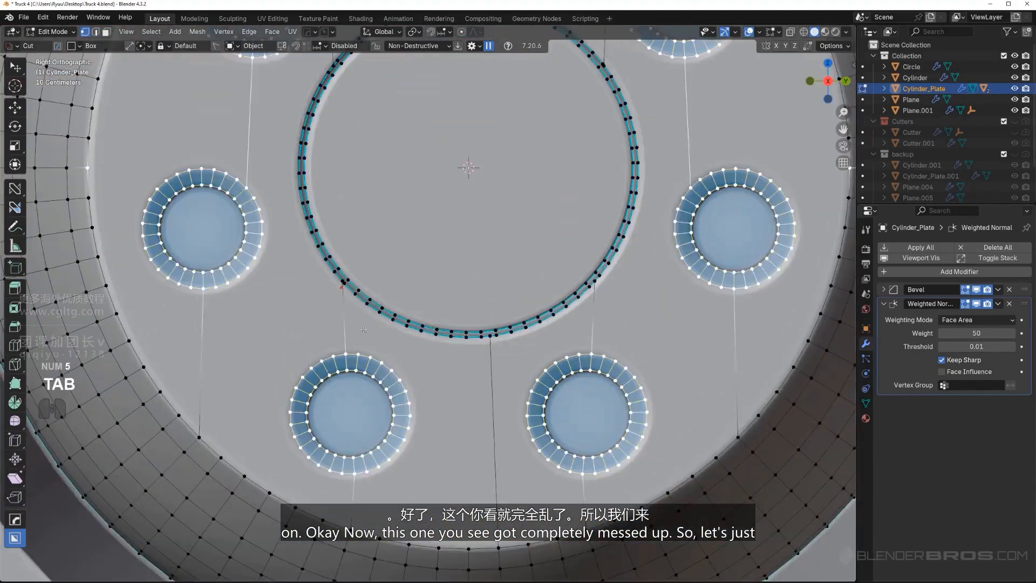
Join the lower-left recess to the ring groove with a radial edge and dissolve the old vertical edge between them
scroll(391, 365, up, 3)
click(327, 396)
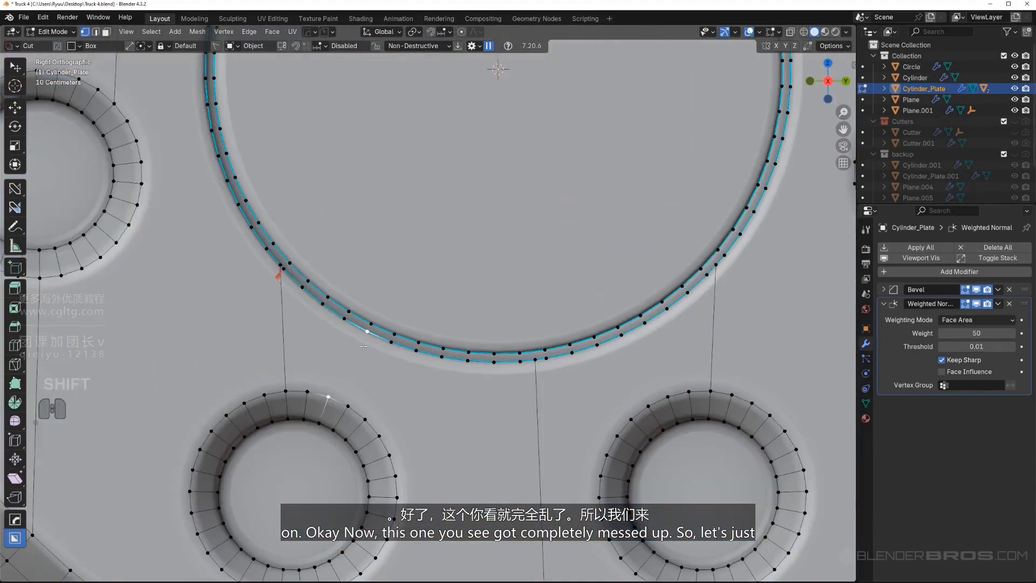
key(j)
key(x)
click(273, 305)
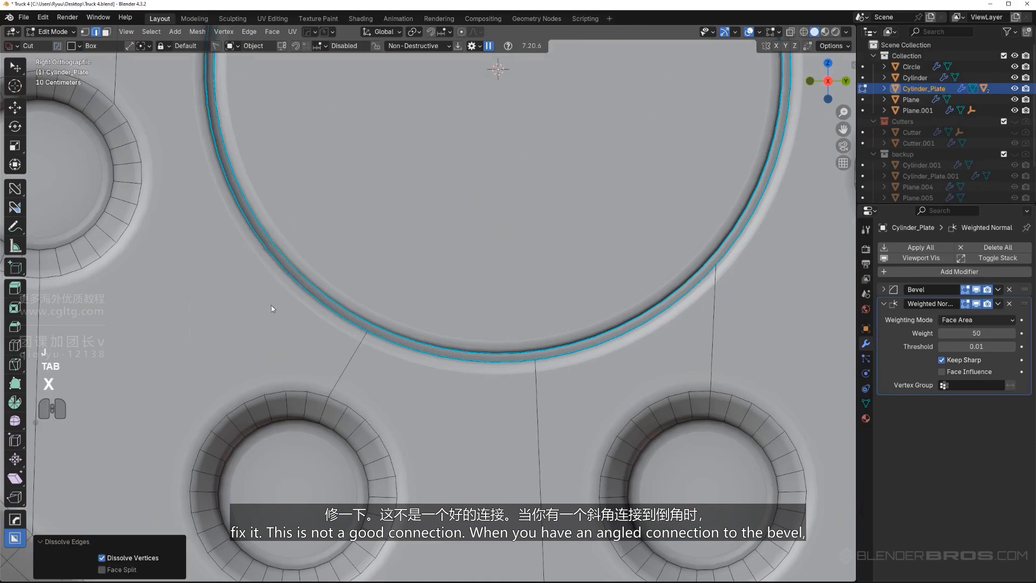
Join the lower-right recess to the ring groove with a radial edge and dissolve the old vertical edge between them
scroll(280, 276, up, 4)
key(Tab)
scroll(280, 276, down, 6)
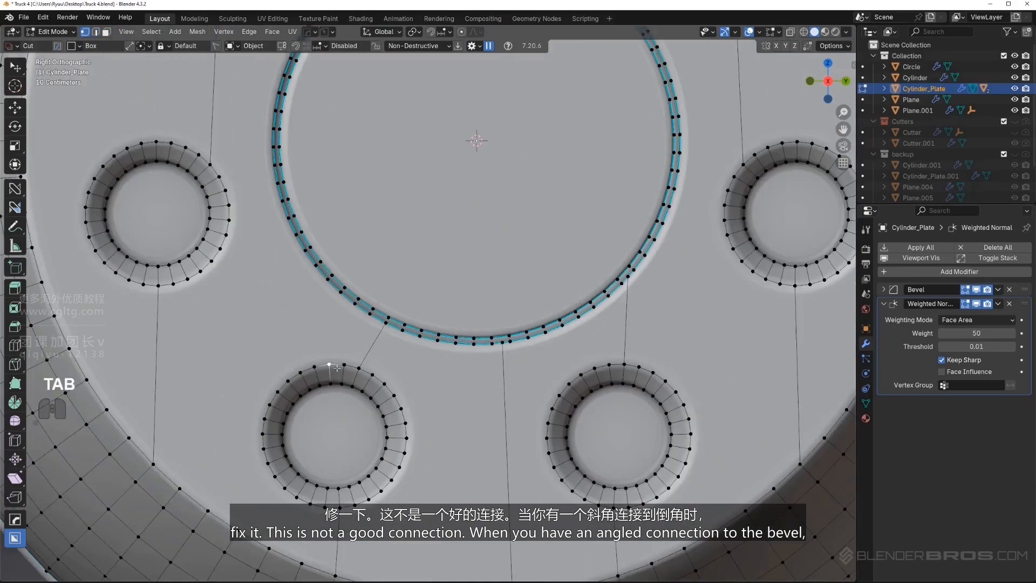
shift+middle_drag(591, 373, 435, 375)
scroll(435, 374, up, 1)
scroll(434, 374, up, 1)
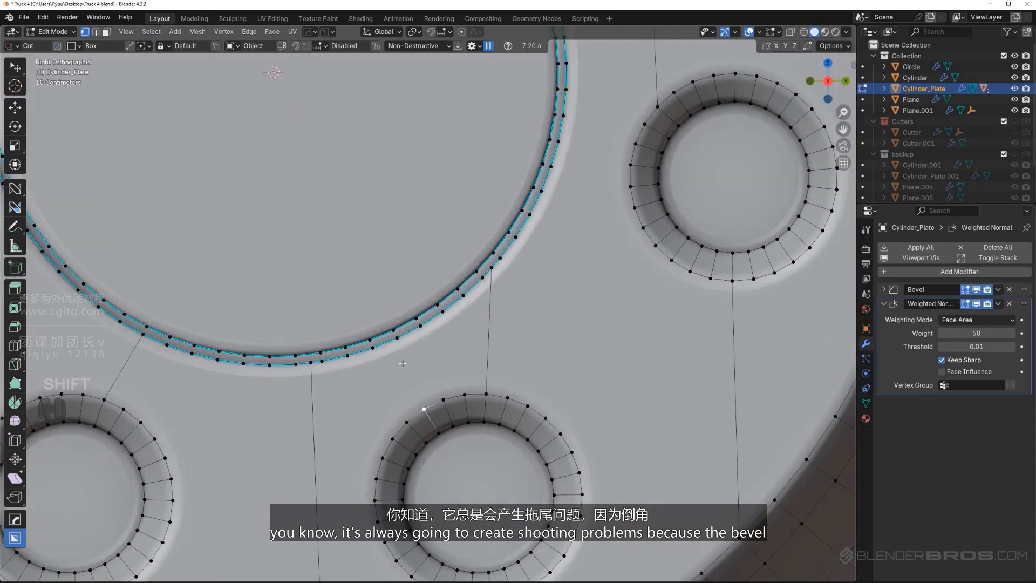
key(j)
key(Tab)
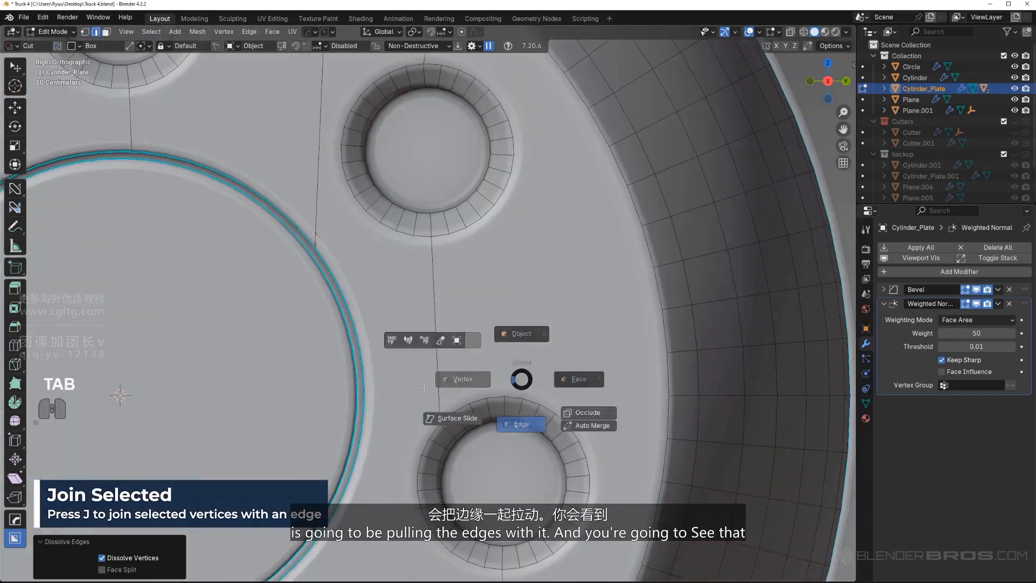
Join the upper-right recess to the recess below it with a new edge and dissolve the old edge between them
click(424, 387)
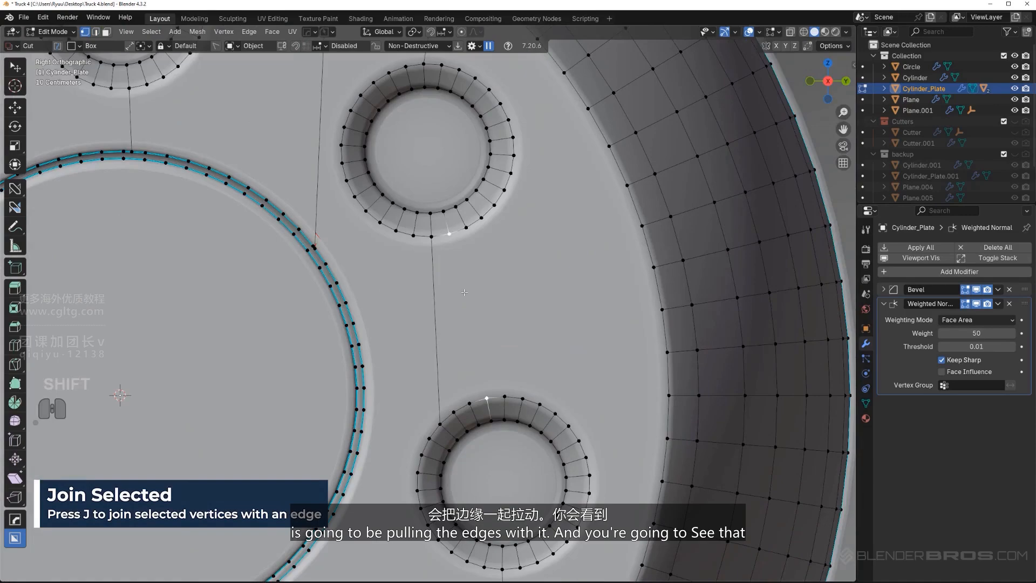
key(j)
key(Tab)
key(x)
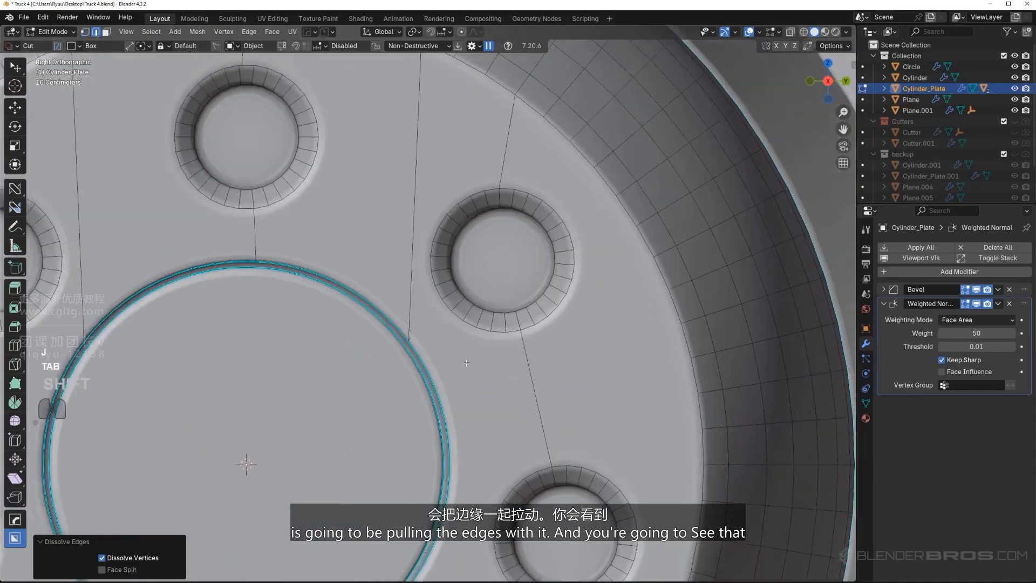
Adjust the hub's bevel width with the Bevel operation and turn on its wireframe to check the pulled edge at the groove
scroll(467, 363, up, 4)
key(Tab)
scroll(422, 371, up, 2)
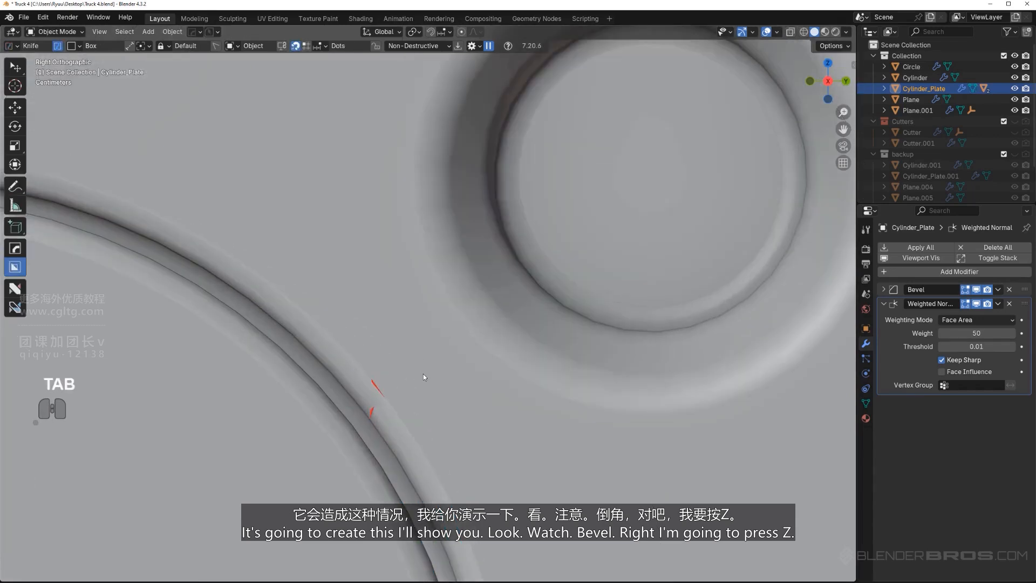
key(q)
click(415, 338)
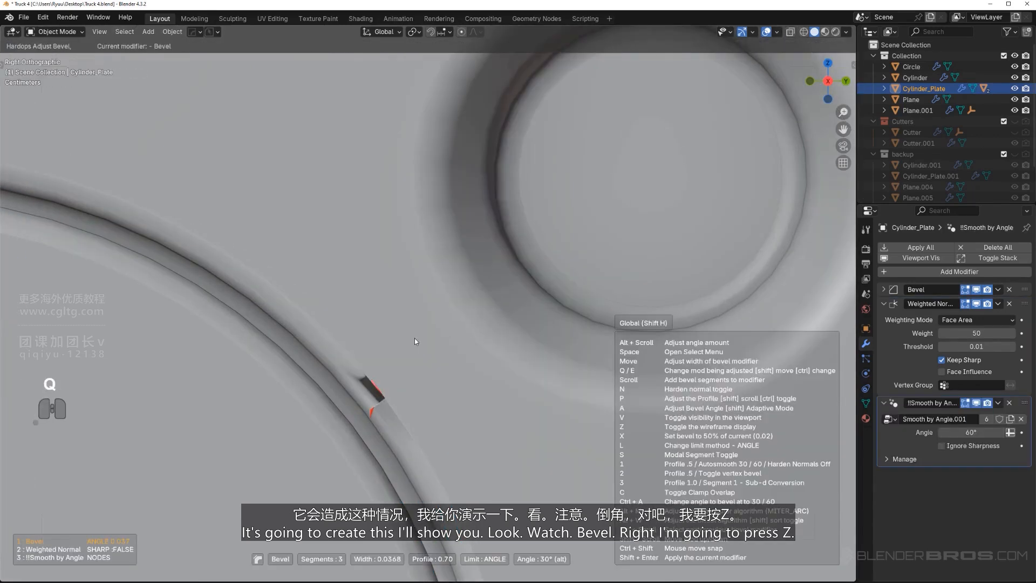
key(z)
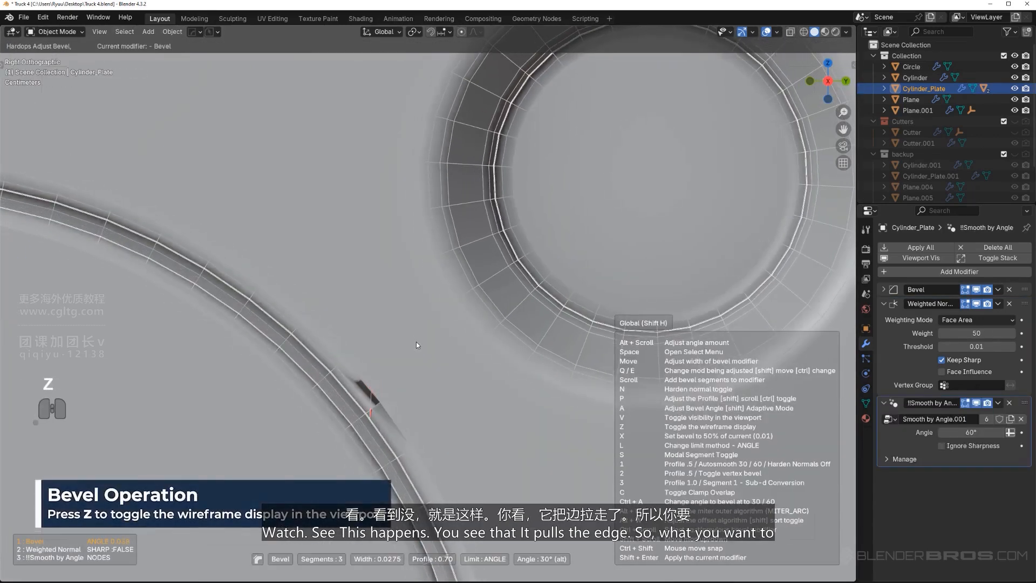
click(413, 340)
Dissolve the vertical edge running from the ring groove to the hub face's outer rim between the top and upper-right recesses
scroll(413, 342, down, 3)
key(Tab)
key(1)
scroll(397, 317, down, 4)
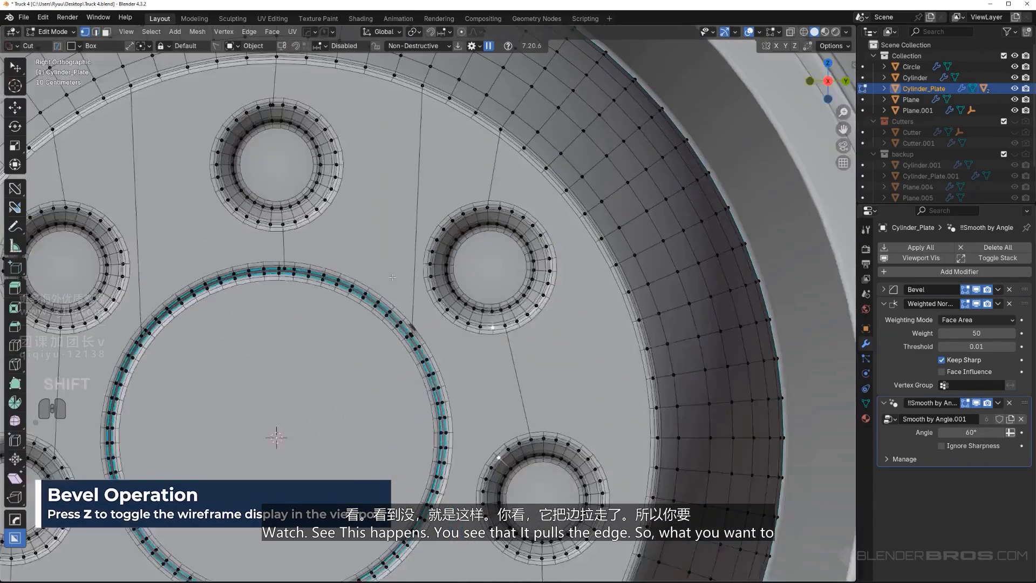
shift+middle_drag(405, 309, 425, 408)
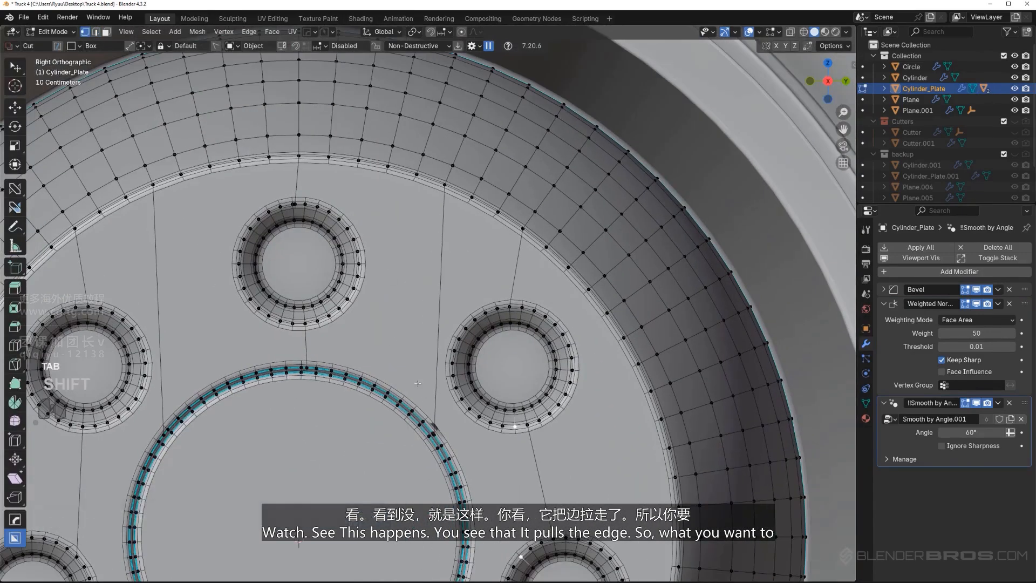
key(x)
click(440, 288)
Dissolve the vertical edge running down from the ring groove between the two lower recesses
scroll(432, 298, down, 1)
shift+middle_drag(418, 329, 491, 185)
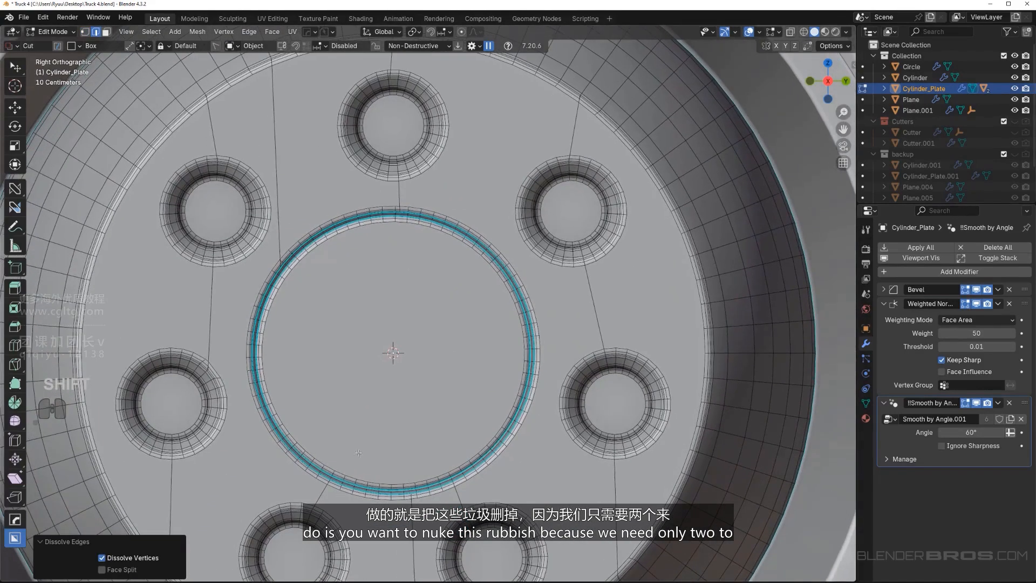
key(x)
click(377, 534)
shift+middle_drag(464, 525, 472, 421)
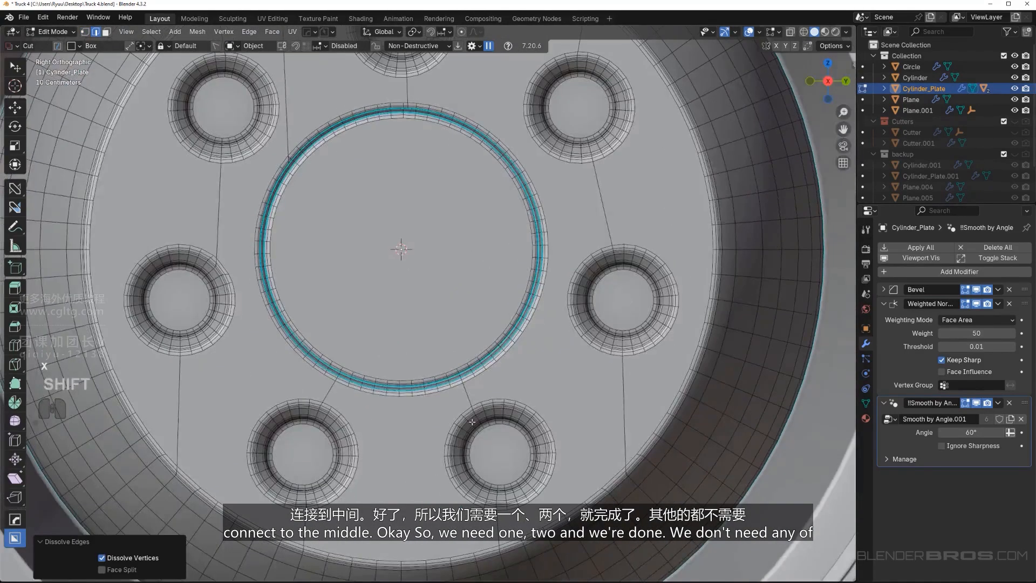
Dissolve the vertical edge running from the ring groove to the hub face's outer rim between the top and upper-left recesses
shift+middle_drag(347, 329, 396, 523)
scroll(396, 523, up, 1)
shift+click(338, 259)
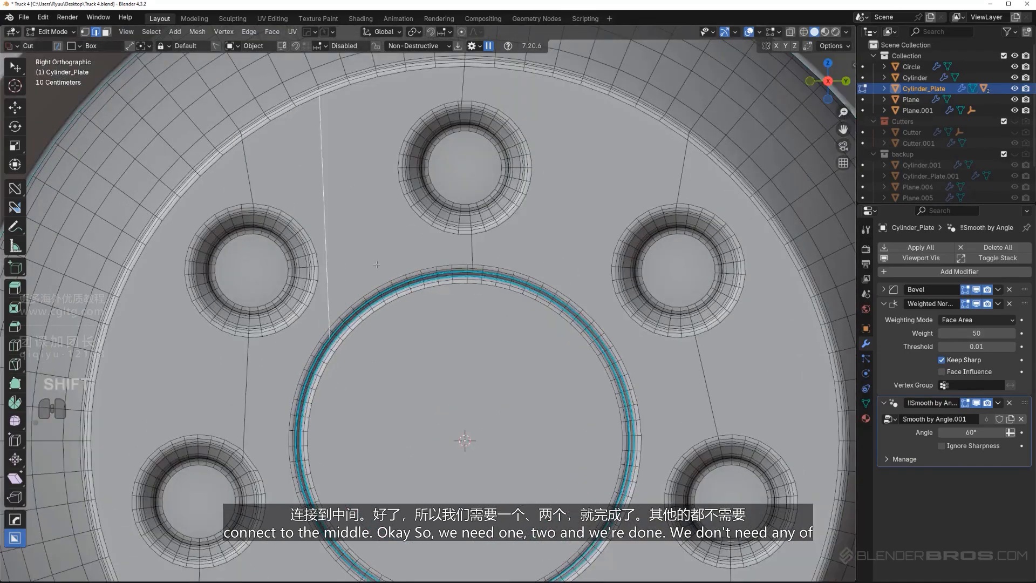
key(x)
click(472, 254)
Examine the short edge between the top recess and the ring groove up close, and show the cutters in Object Mode
scroll(472, 253, down, 3)
scroll(486, 302, up, 2)
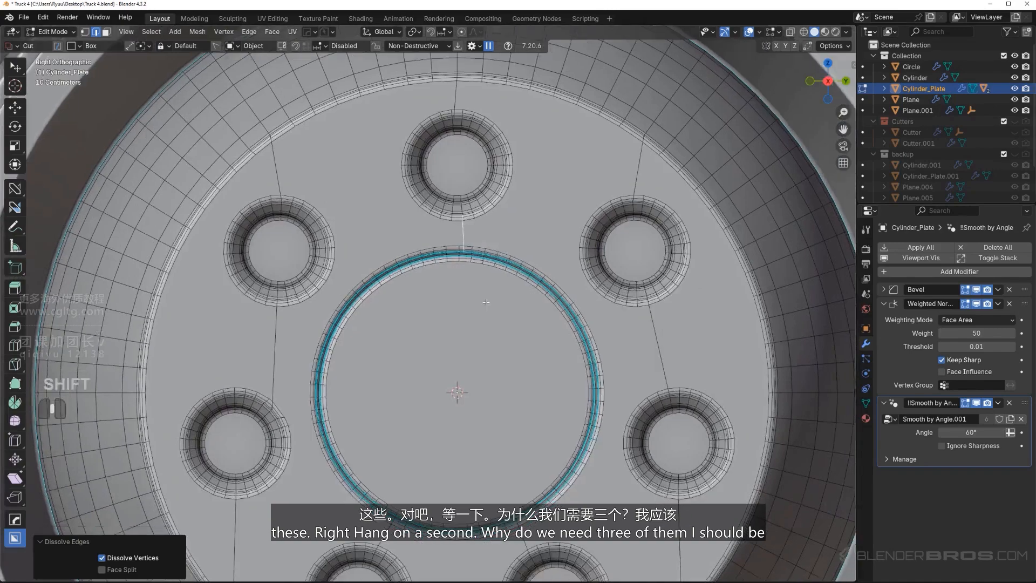
shift+middle_drag(486, 302, 474, 111)
scroll(502, 380, up, 4)
shift+middle_drag(523, 191, 501, 577)
click(426, 303)
scroll(431, 310, up, 4)
click(538, 244)
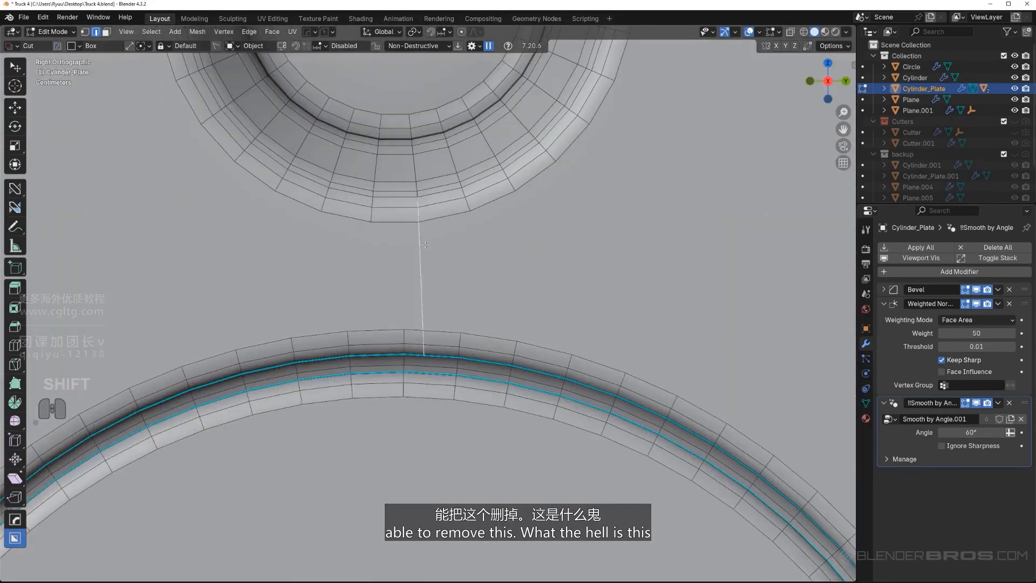
mouse_move(425, 245)
middle_down()
mouse_move(532, 312)
mouse_move(516, 268)
mouse_move(486, 265)
middle_up()
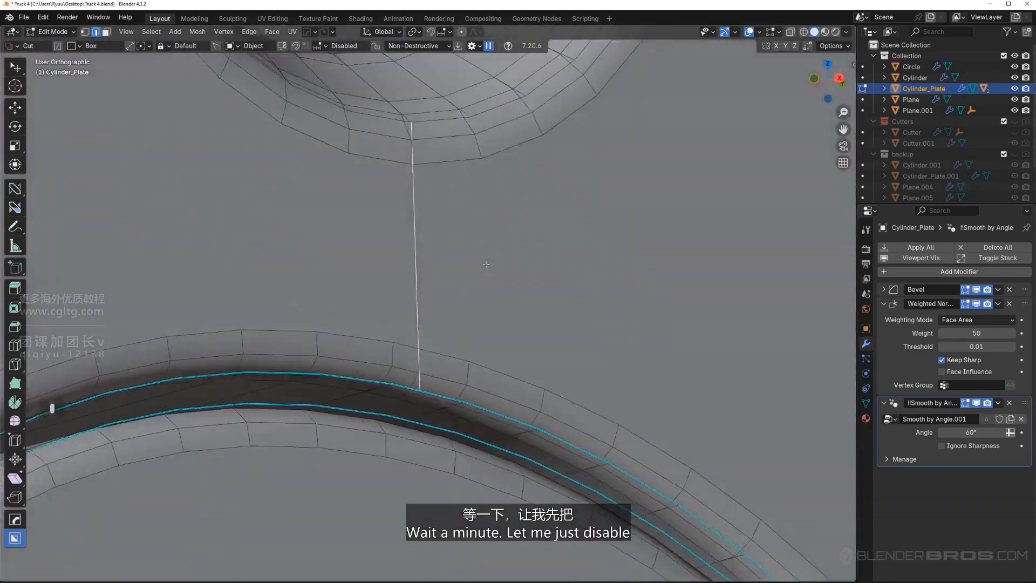
scroll(486, 265, down, 4)
key(Tab)
key(shift+2)
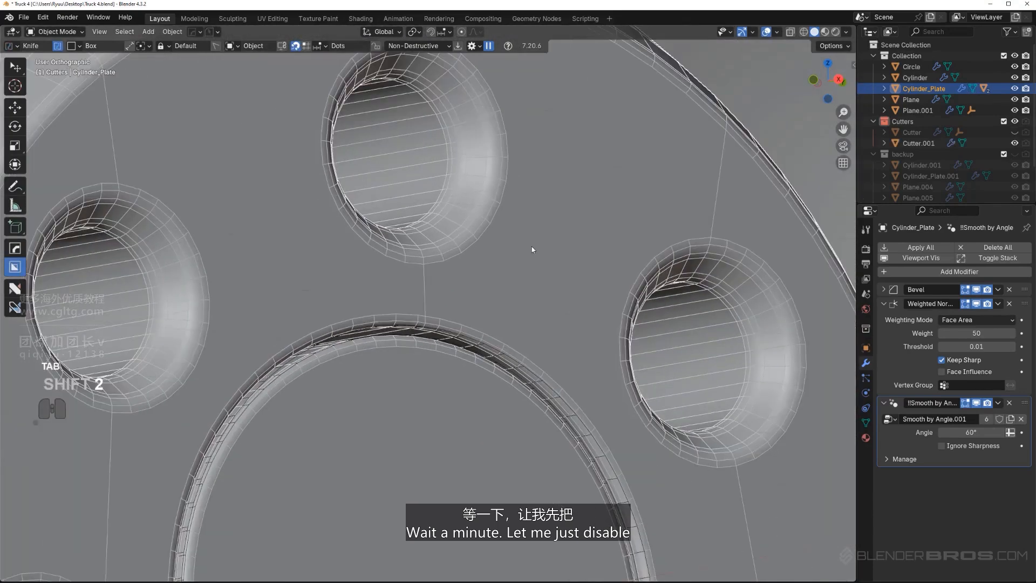
Try to turn off the hub's wireframe through the HOps wireframe setting
key(q)
mouse_move(525, 322)
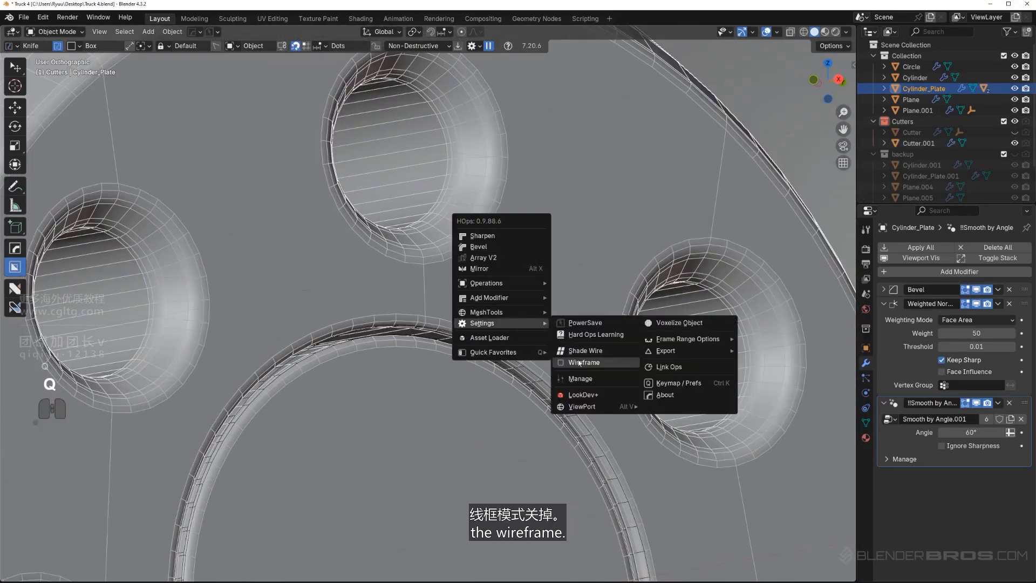
click(578, 362)
key(q)
mouse_move(552, 307)
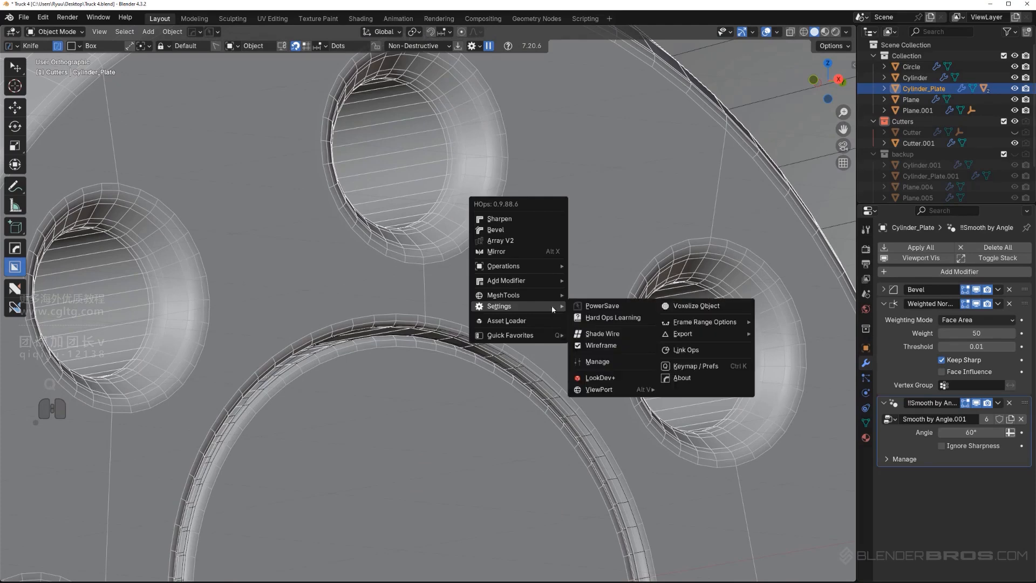
click(613, 351)
Run the Bevel operation on the hub and turn off its wireframe display
scroll(532, 305, down, 3)
key(q)
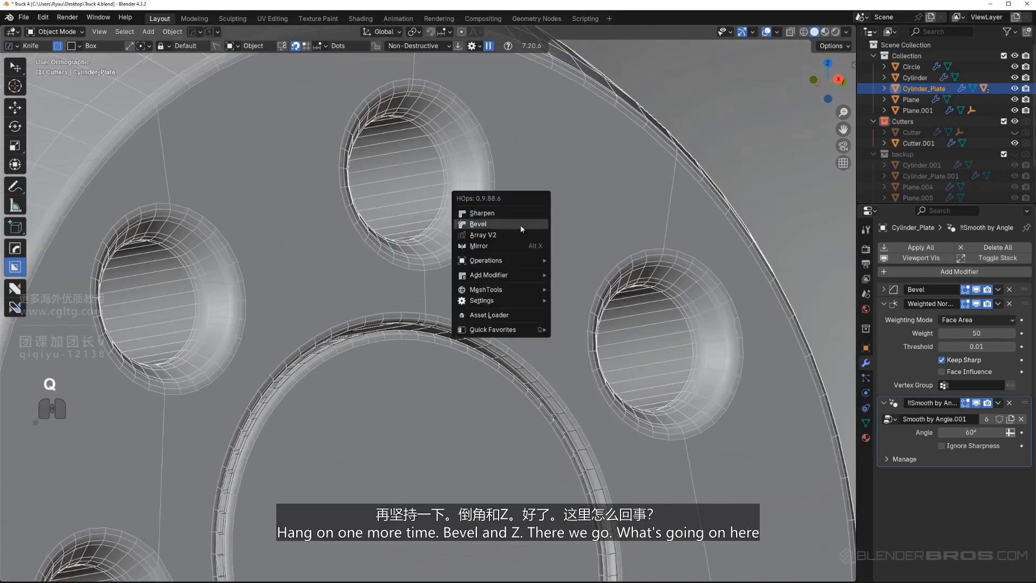
click(520, 229)
key(z)
click(521, 228)
Select the outer rim vertex of the upper-left recess that faces the top recess in Edit Mode
scroll(481, 254, up, 2)
key(Tab)
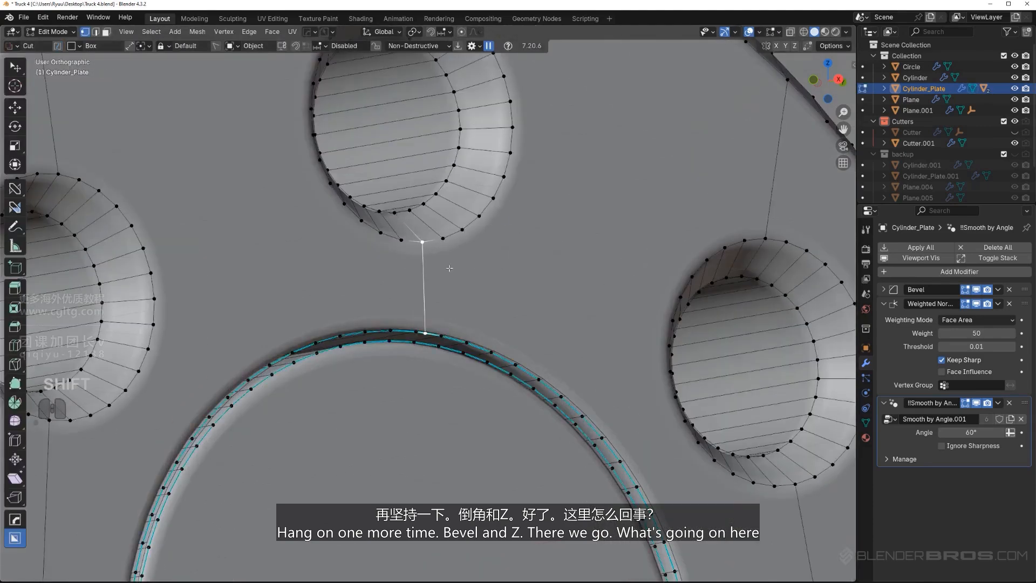
key(KP_5)
shift+middle_drag(449, 268, 413, 225)
scroll(464, 341, down, 5)
key(KP_5)
scroll(489, 317, up, 1)
shift+middle_drag(405, 294, 499, 375)
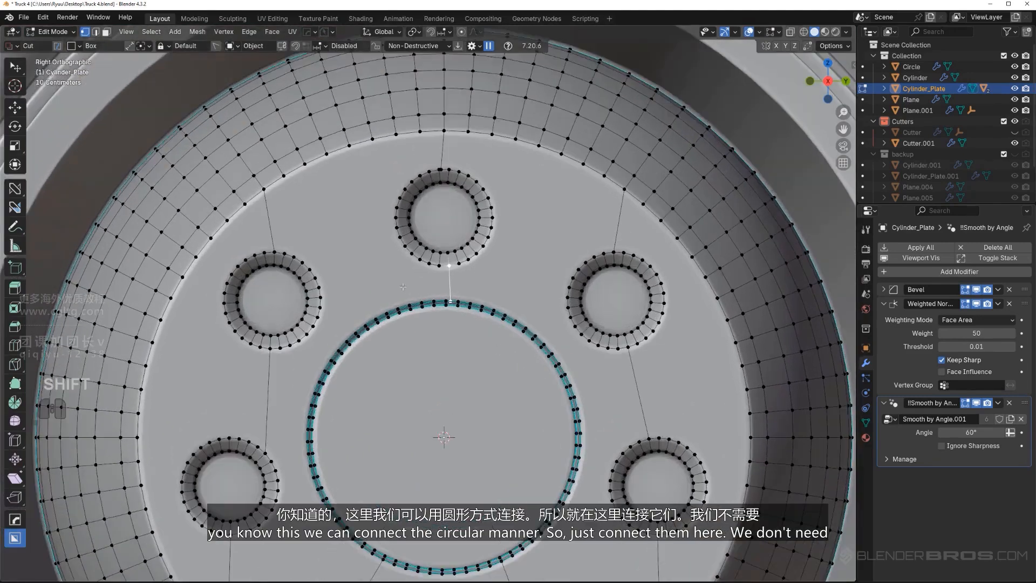
scroll(307, 261, up, 3)
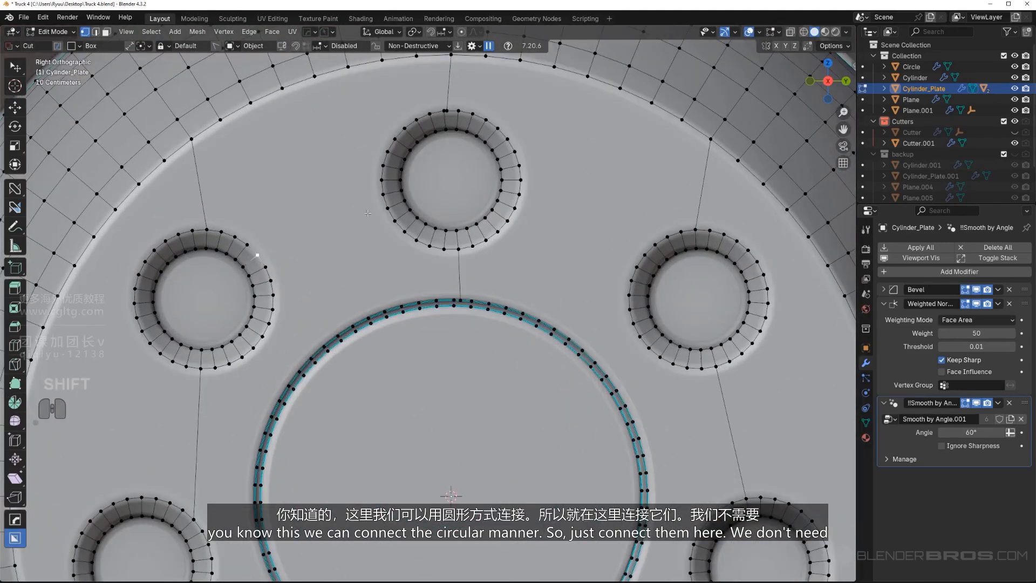
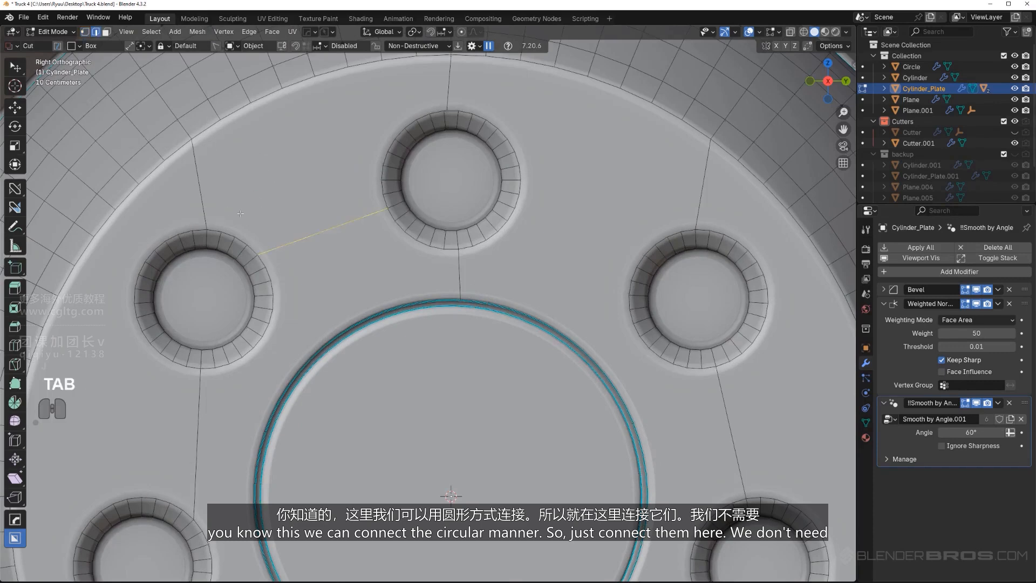
Dissolve the edges linking the top and upper-left recesses to the hub face's outer rim
shift+click(435, 103)
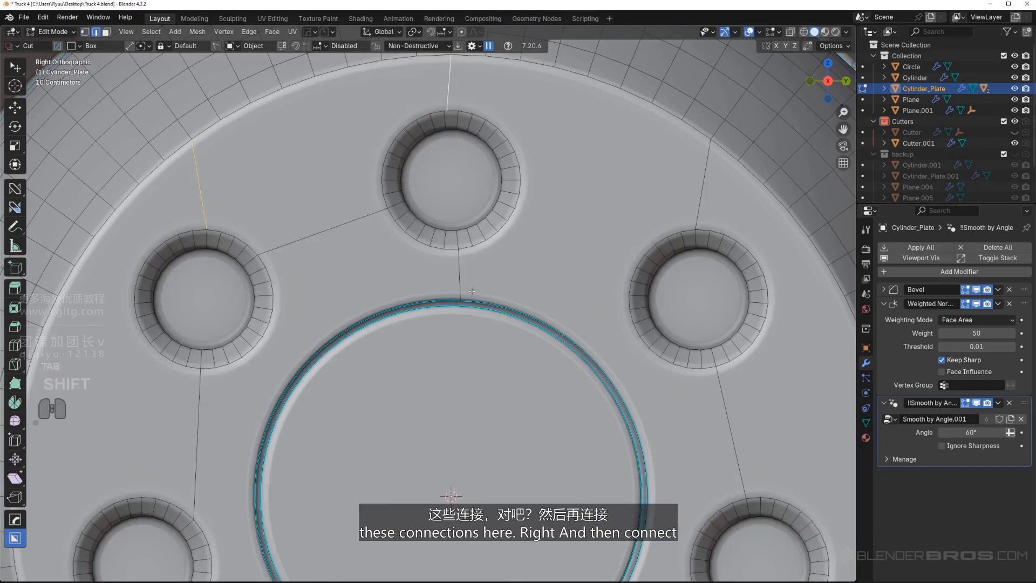
key(x)
click(497, 247)
Connect the top and upper-right recesses with an edge and dissolve the upper-right recess's edge to the outer rim
scroll(426, 259, down, 1)
key(Tab)
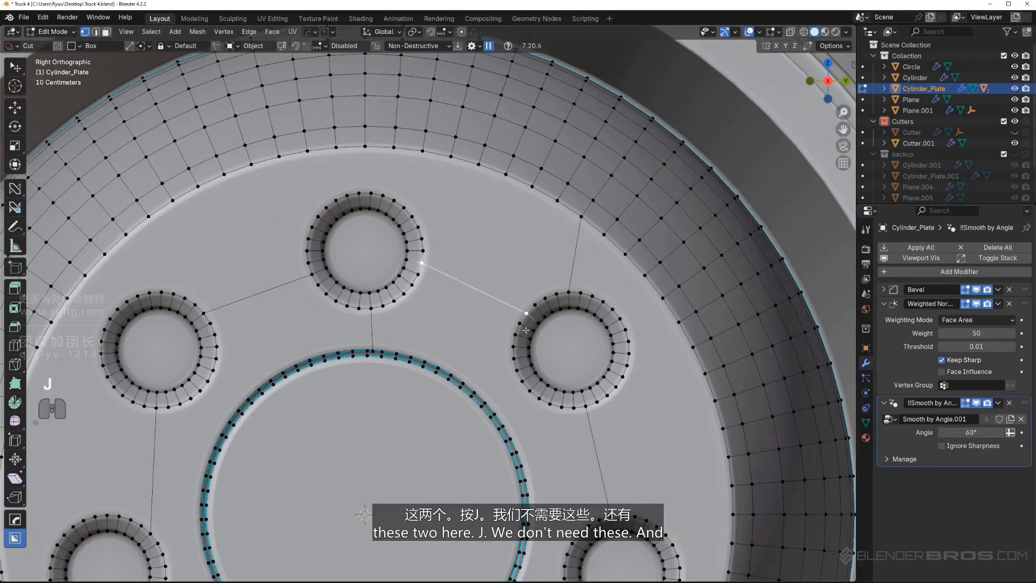
click(570, 260)
key(x)
click(569, 261)
Connect the right and lower-right recesses with an edge and dissolve the right recess's edge to the outer rim
scroll(526, 388, down, 3)
shift+middle_drag(517, 431, 489, 252)
scroll(490, 252, up, 3)
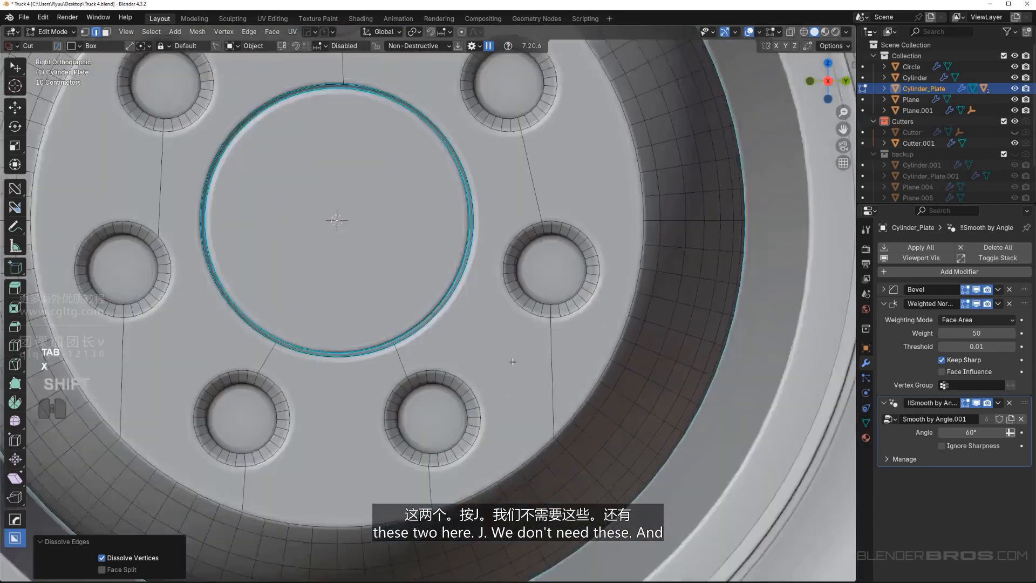
key(Tab)
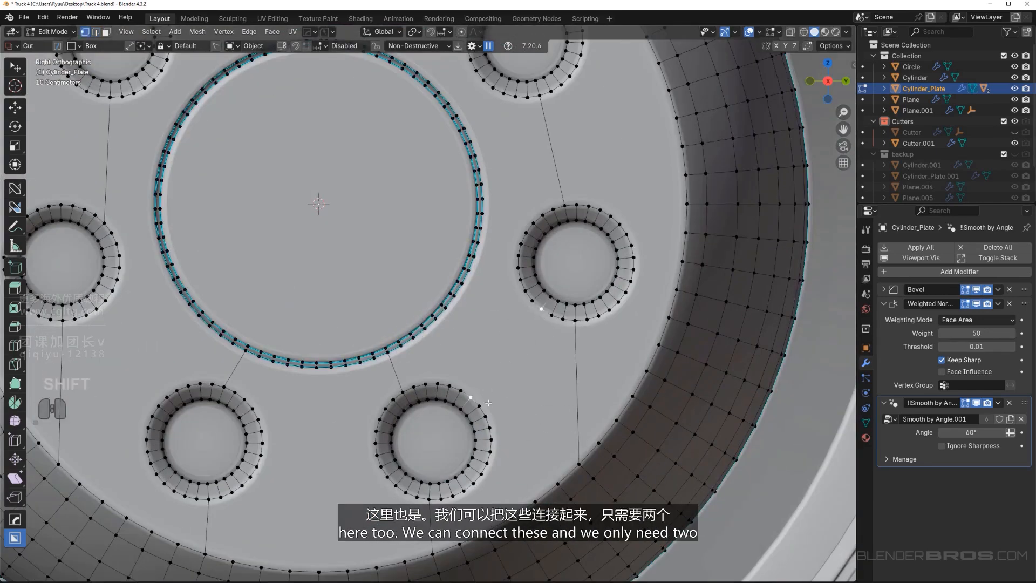
click(573, 383)
key(x)
click(573, 382)
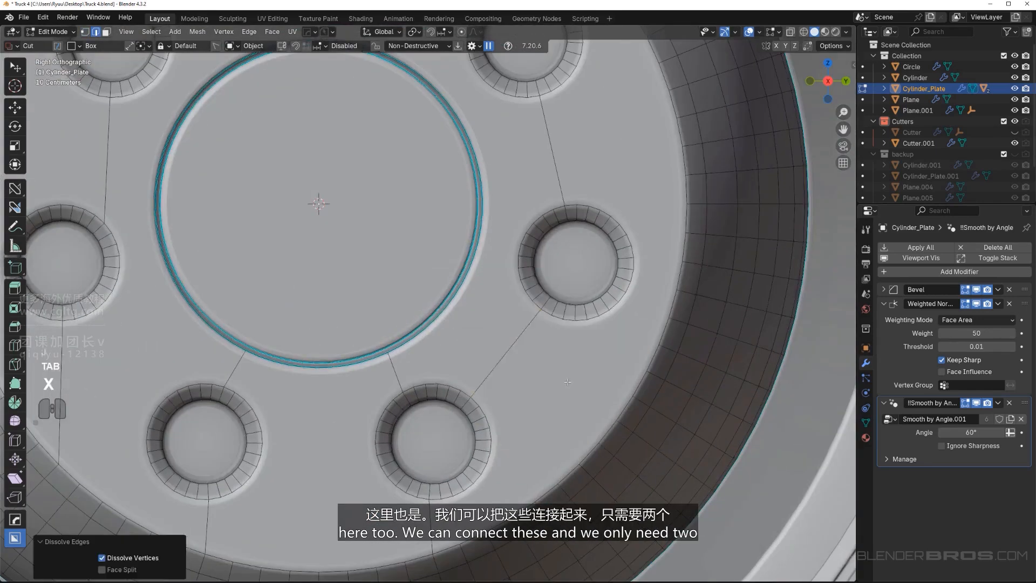
Connect the left and lower-left recesses with an edge and dissolve the left recess's edge to the outer rim
scroll(574, 382, down, 2)
shift+middle_drag(574, 382, 621, 293)
scroll(452, 336, down, 2)
shift+middle_drag(452, 335, 475, 425)
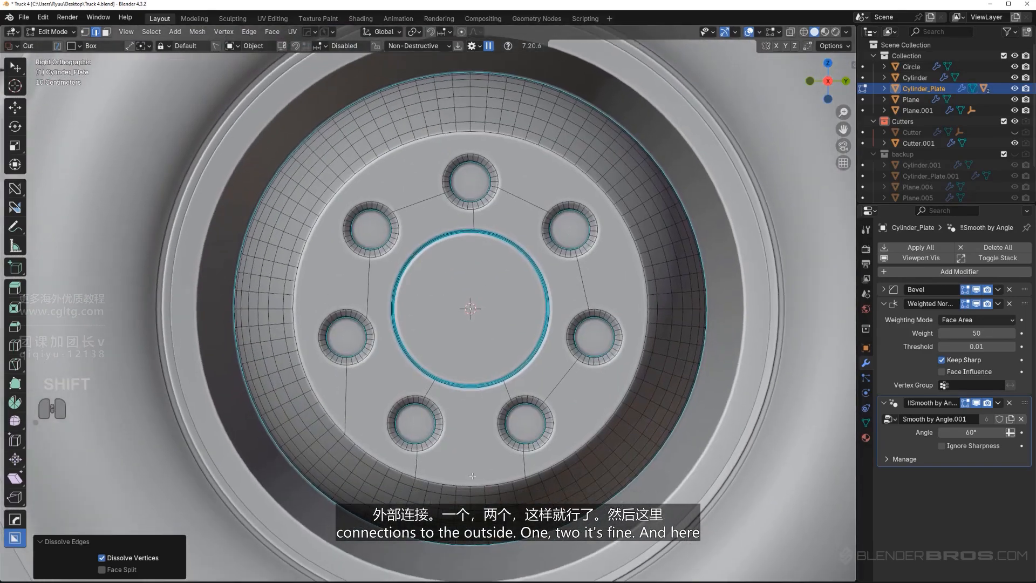
scroll(426, 348, up, 3)
shift+middle_drag(401, 347, 432, 347)
key(Tab)
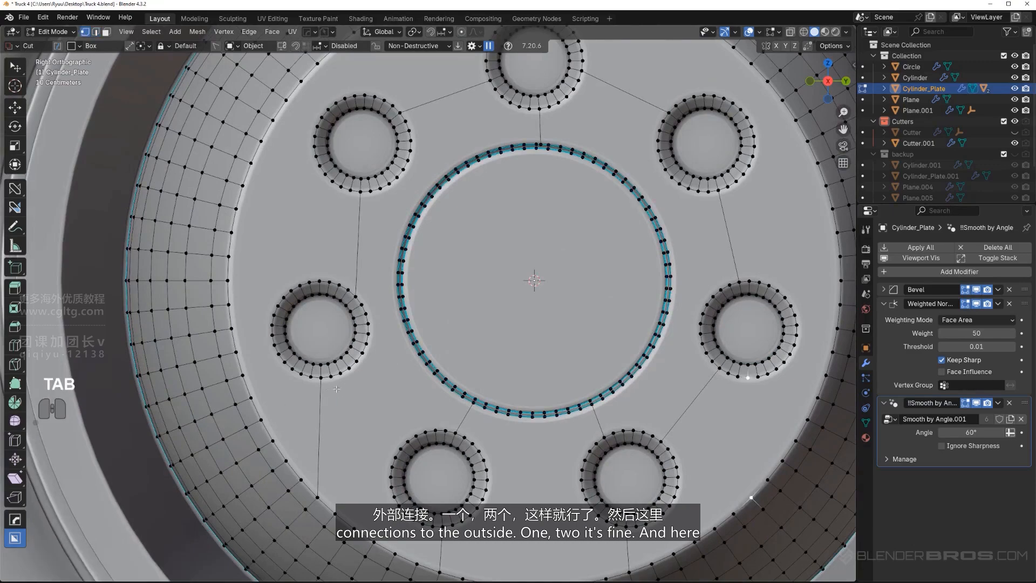
click(357, 374)
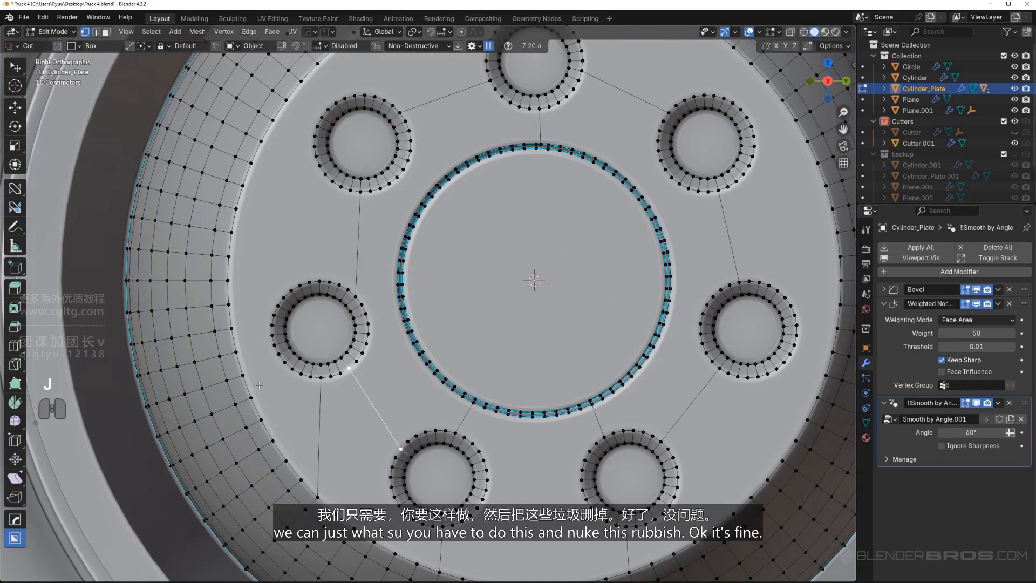
key(Tab)
click(319, 433)
key(x)
click(319, 434)
Join the upper-left and left recesses through better aligned facing vertices and dissolve the old edge between them
scroll(335, 432, down, 3)
scroll(372, 416, up, 2)
shift+middle_drag(419, 339, 394, 301)
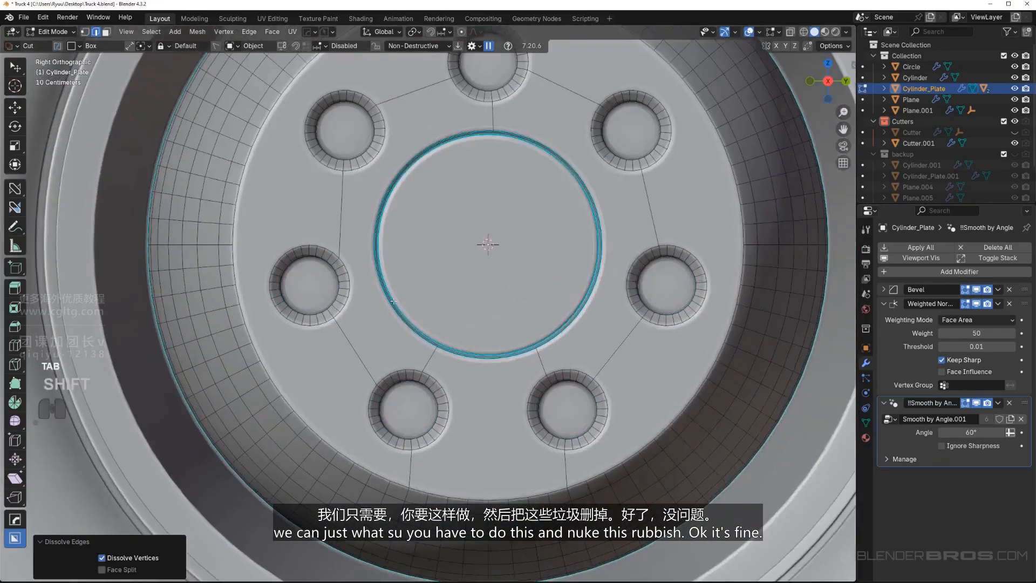
scroll(353, 231, up, 3)
shift+middle_drag(354, 230, 451, 335)
key(Tab)
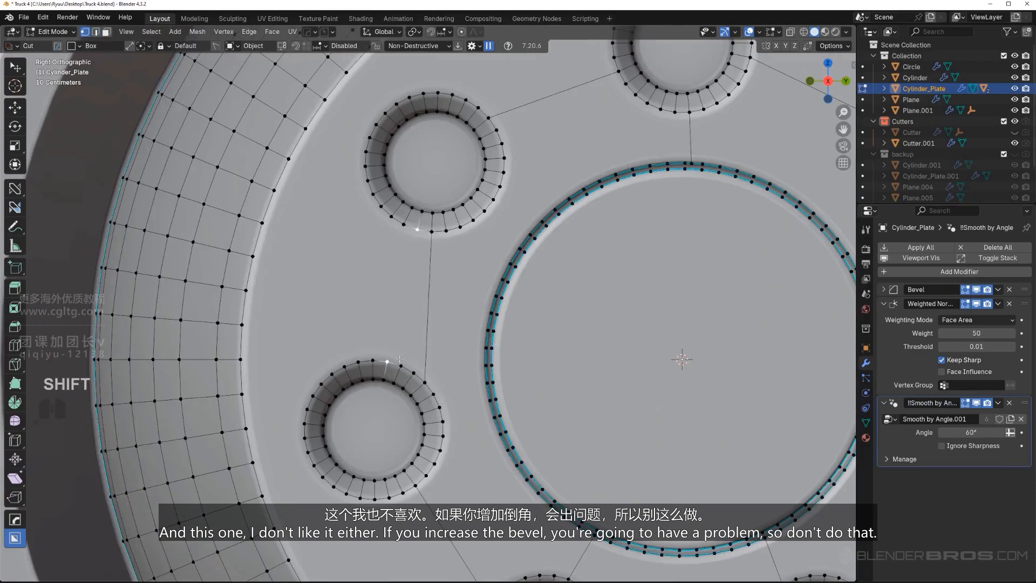
key(x)
click(437, 295)
scroll(428, 289, down, 4)
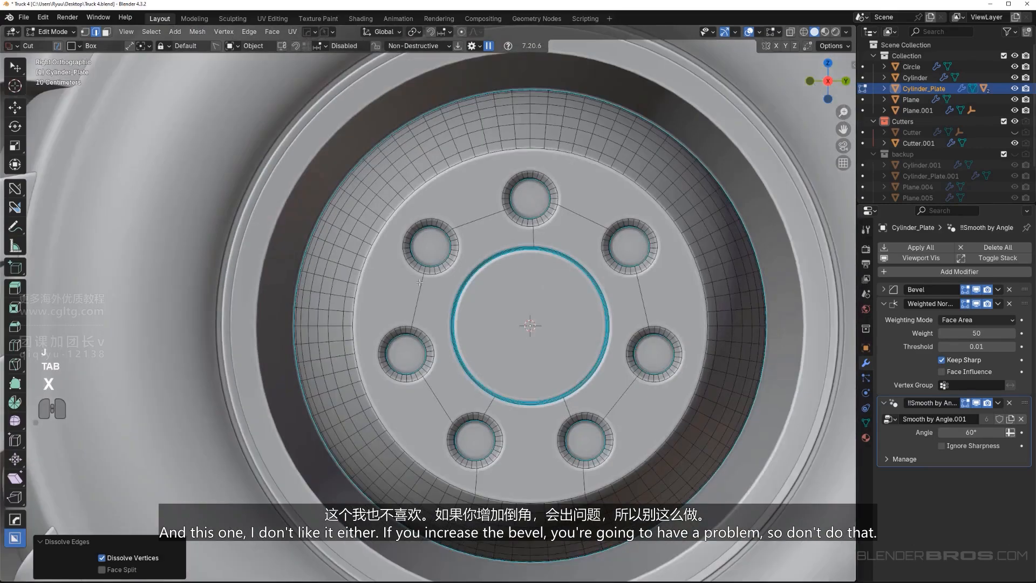
Dissolve the short edge between the top recess and the central ring groove
shift+middle_drag(602, 318, 533, 300)
shift+middle_drag(501, 259, 469, 241)
scroll(466, 232, up, 2)
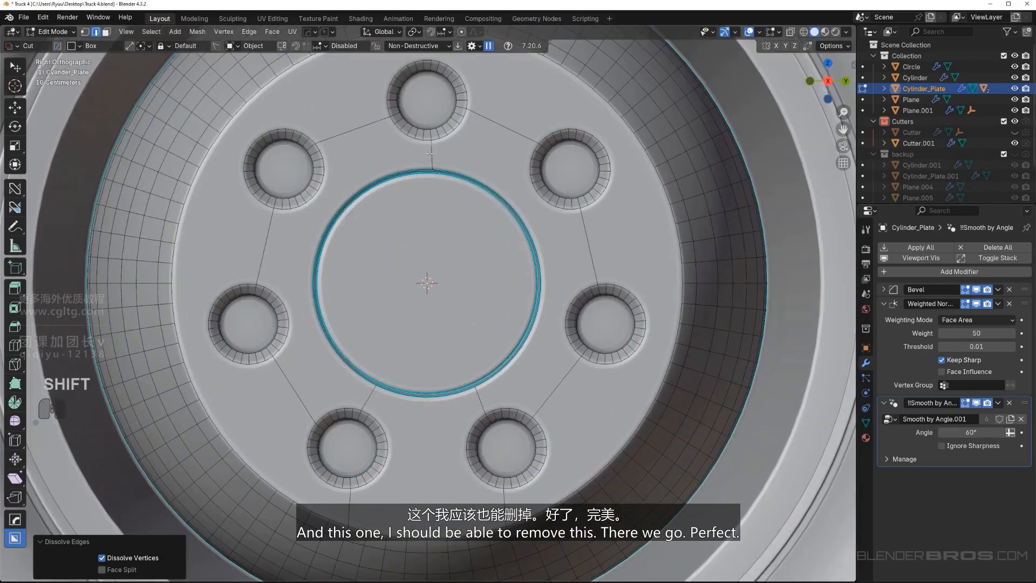
click(439, 160)
key(x)
click(440, 168)
scroll(452, 259, down, 1)
shift+middle_drag(447, 255, 446, 311)
Select the linked geometry of the hub's central disc and separate it into its own object
key(Tab)
scroll(446, 323, down, 4)
scroll(442, 345, up, 3)
mouse_move(444, 347)
middle_down()
mouse_move(492, 348)
mouse_move(429, 314)
mouse_move(456, 332)
middle_up()
key(KP_5)
scroll(493, 348, down, 1)
key(Tab)
scroll(430, 315, up, 2)
click(444, 330)
scroll(444, 332, down, 4)
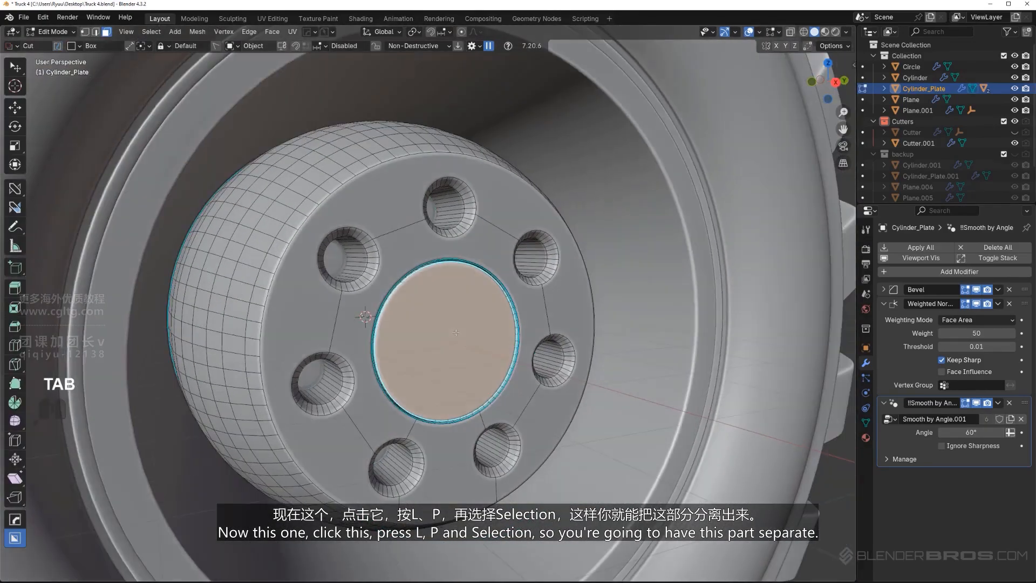
key(l)
click(441, 305)
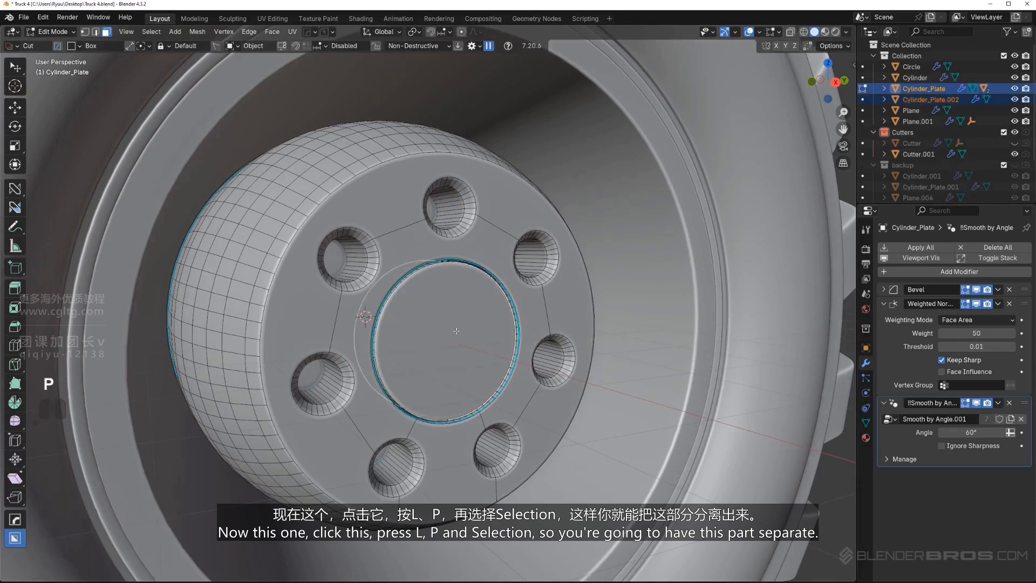
Push the front face of the separated central disc inward into the hub and hide the Cutters collection
key(Tab)
click(442, 307)
key(g)
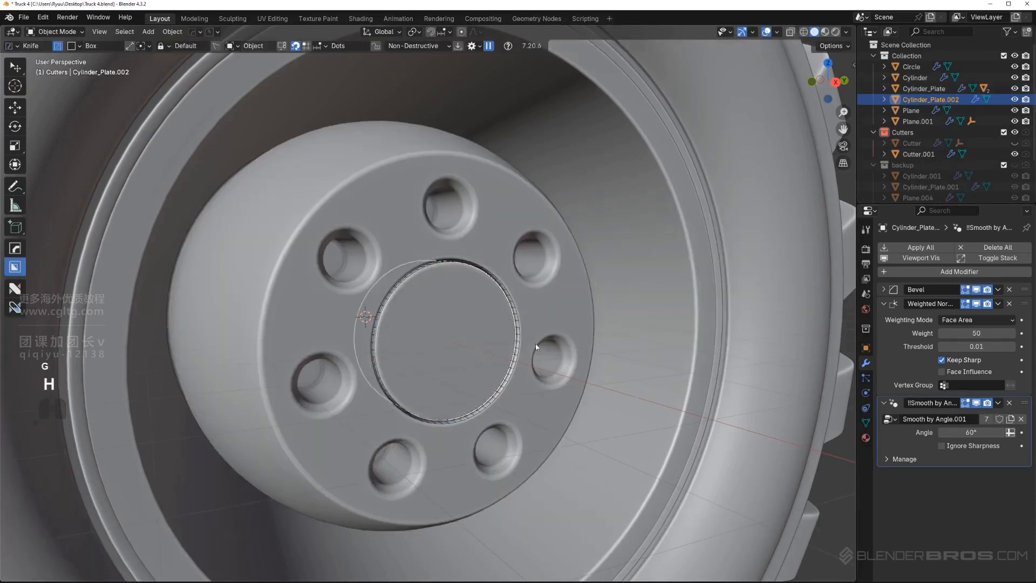
key(Tab)
click(456, 370)
scroll(569, 373, up, 2)
key(g)
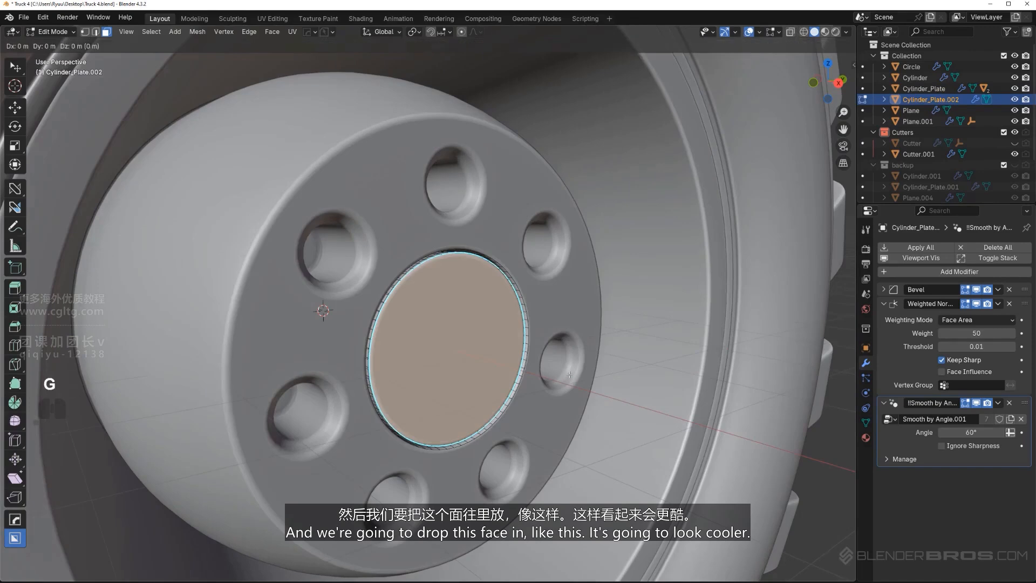
click(534, 365)
key(Tab)
key(shift+2)
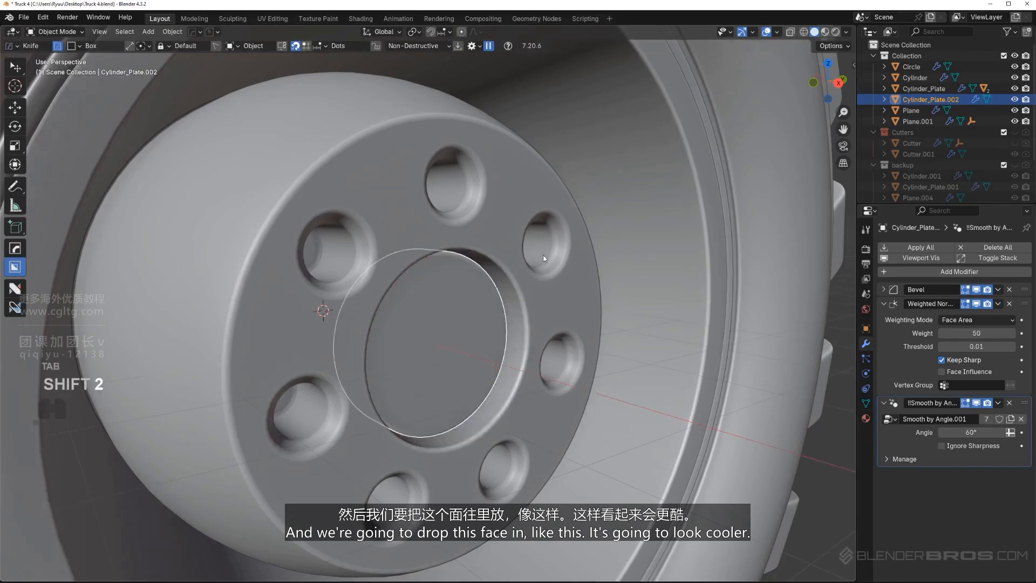
scroll(527, 319, down, 5)
middle_drag(527, 320, 462, 306)
key(KP_5)
scroll(461, 306, up, 6)
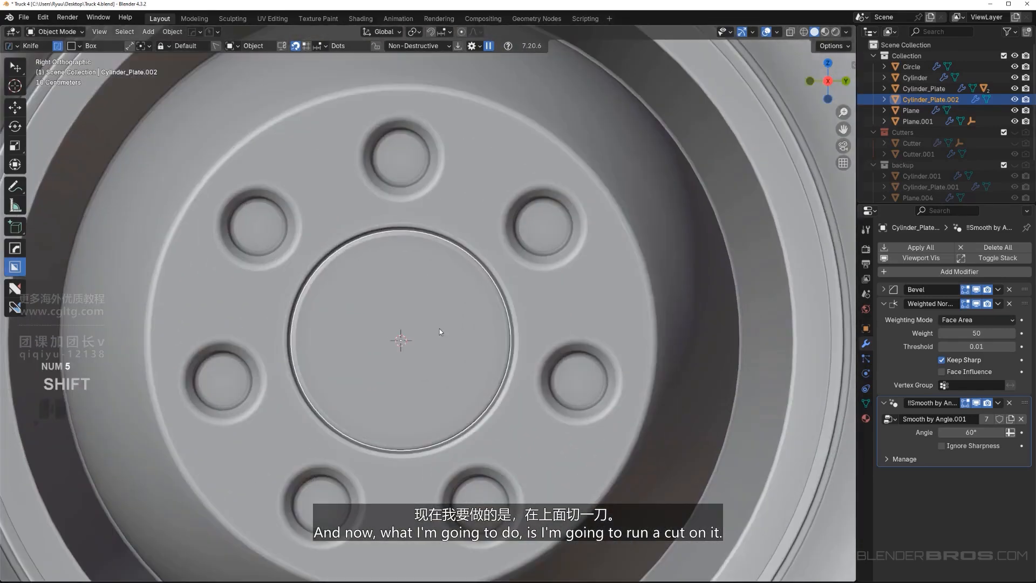
key(d)
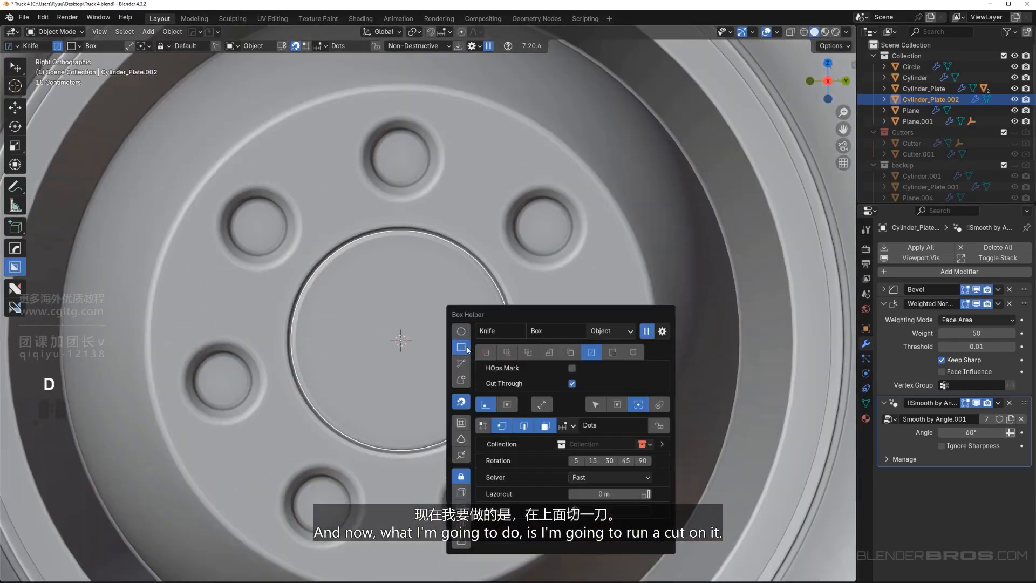
key(ctrl)
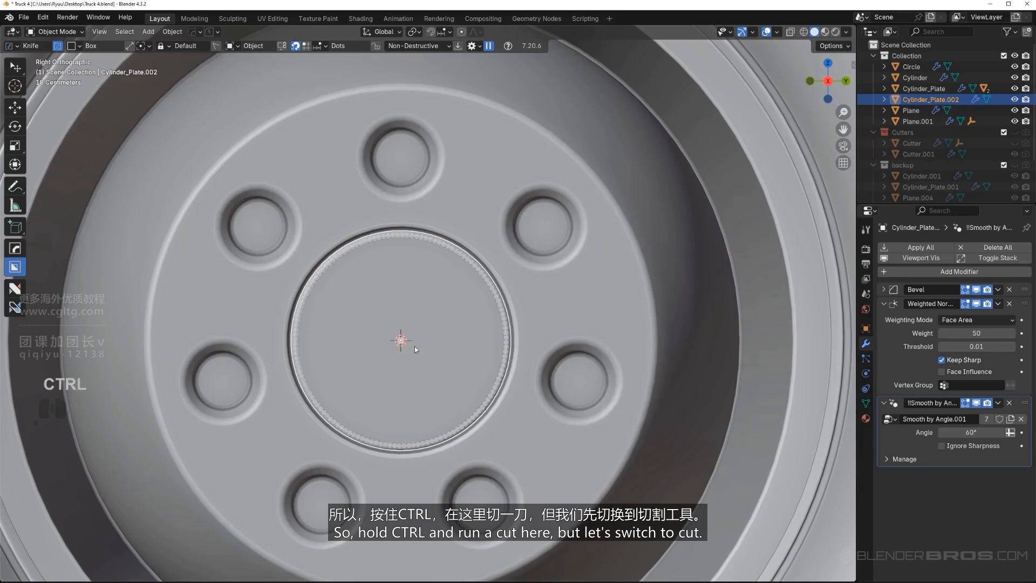
ctrl+drag(401, 341, 443, 341)
right_click(443, 342)
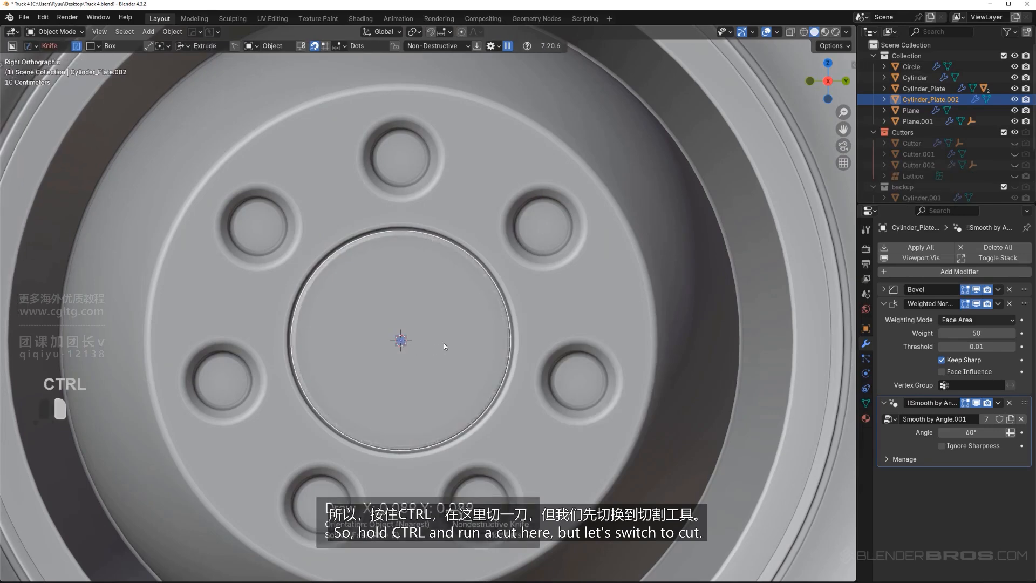
Switch BoxCutter to Cut mode and draw a narrow horizontal box centred on the disc
key(d)
click(467, 344)
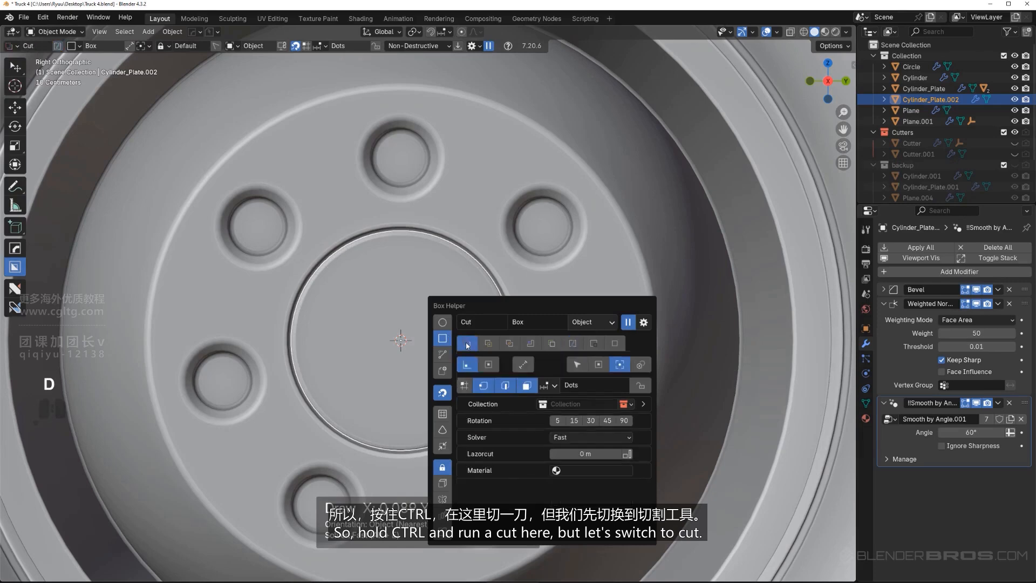
key(ctrl)
ctrl+drag(415, 348, 462, 356)
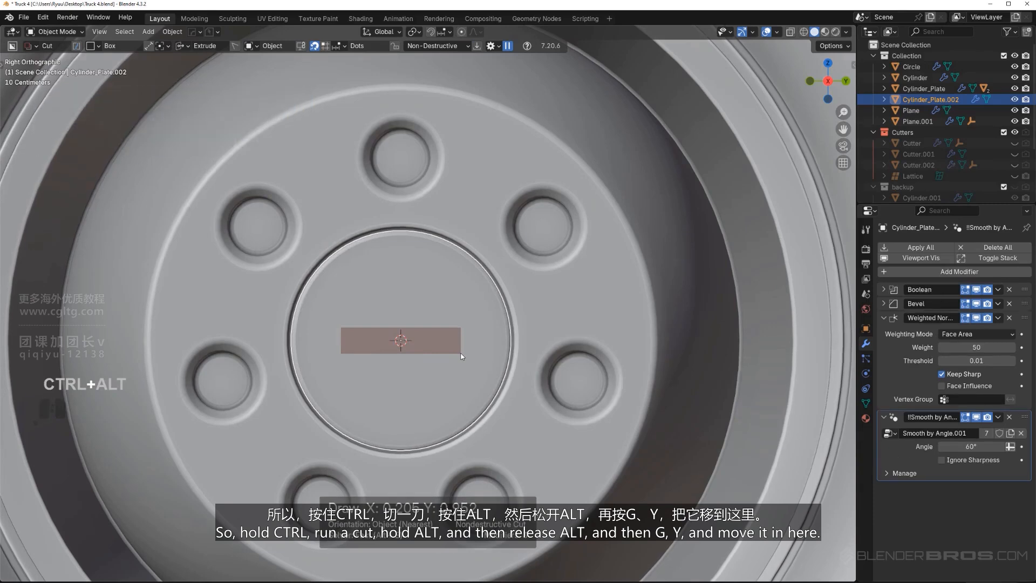
Move the cutting box along Y until it overhangs the disc's edge and finish the cut, keeping the cutter visible
middle_drag(539, 352, 482, 331)
drag(442, 319, 443, 318)
middle_drag(442, 319, 349, 298)
key(KP_5)
scroll(421, 357, up, 3)
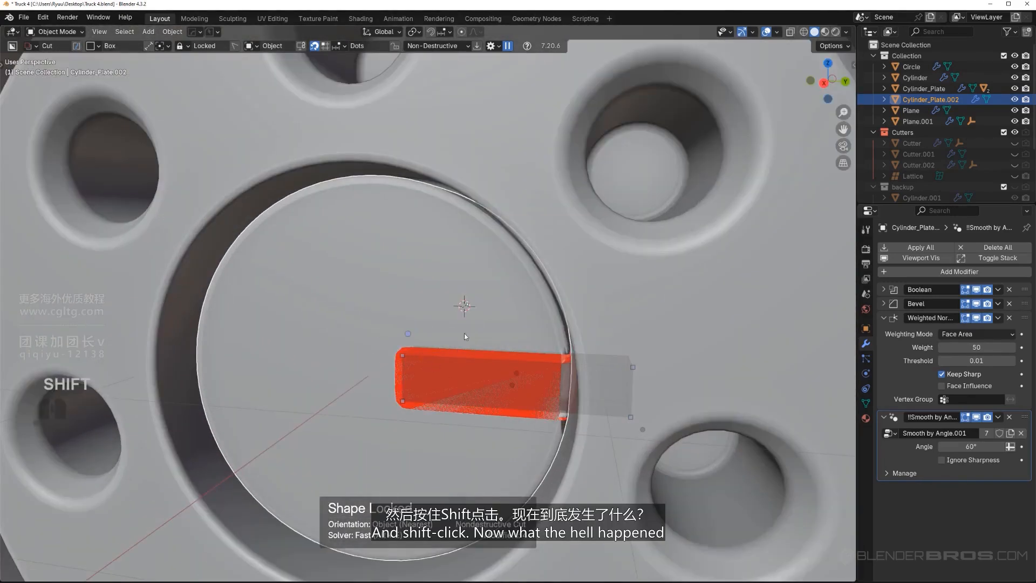
shift+click(480, 318)
middle_drag(463, 376, 487, 344)
click(497, 312)
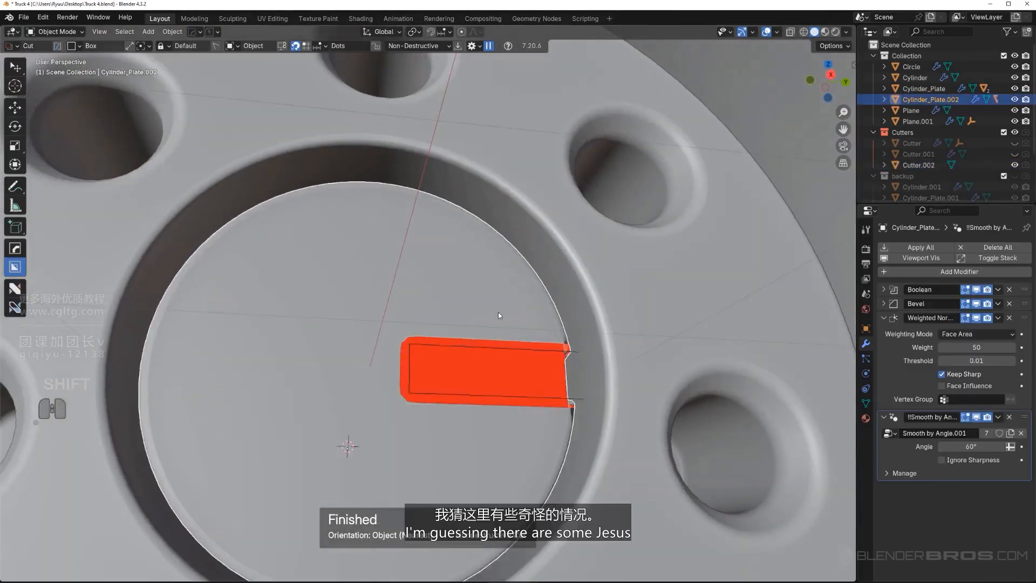
Isolate the disc in local view and recalculate all its normals to the outside
key(Tab)
key(slash)
middle_drag(358, 416, 395, 363)
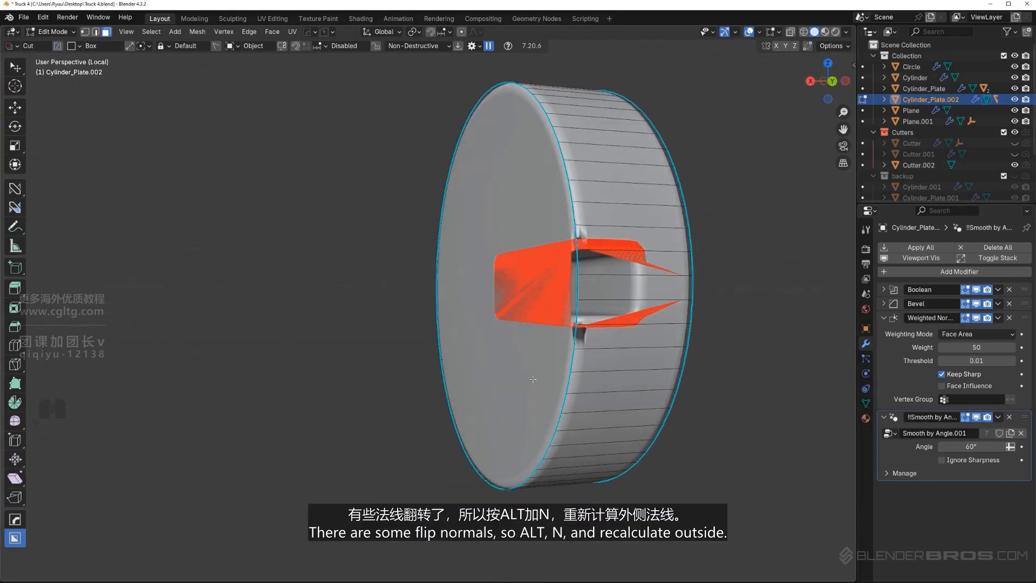
key(a)
key(alt+n)
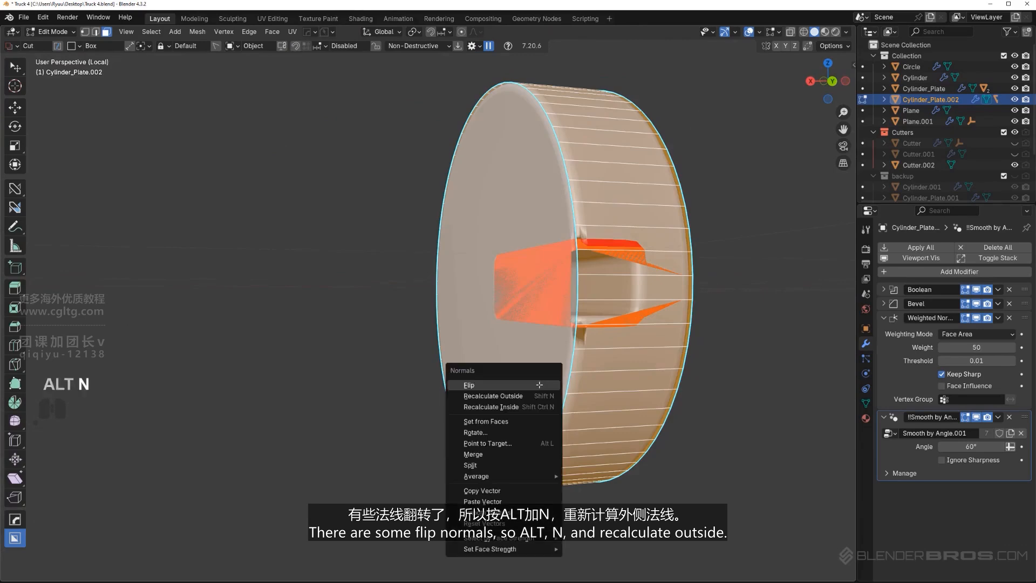
click(531, 397)
key(Tab)
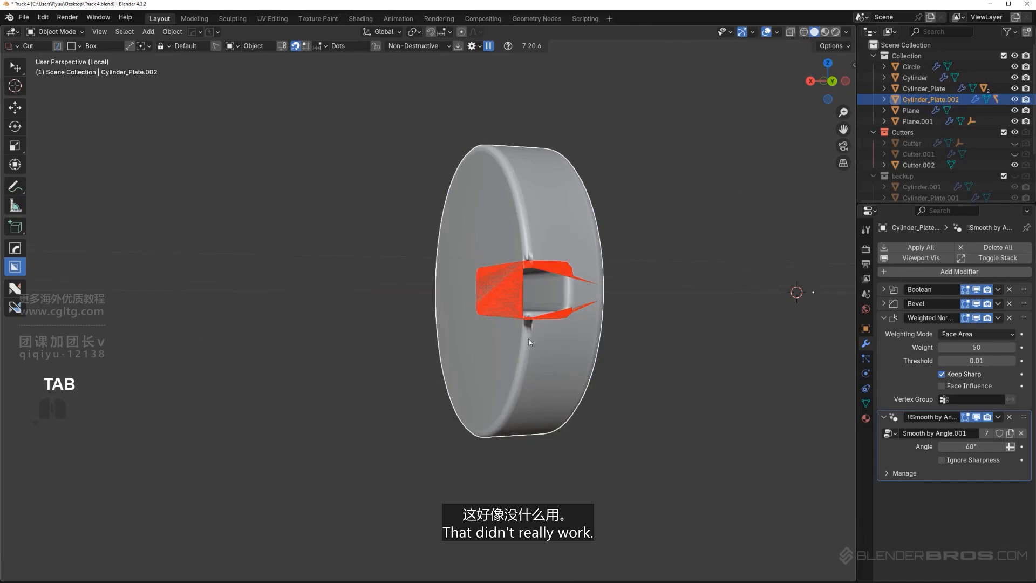
Recover the disc's notch cutter with HOps Ever Scroll and scale it by 1.425 along X
shift+middle_drag(529, 336, 486, 369)
key(q)
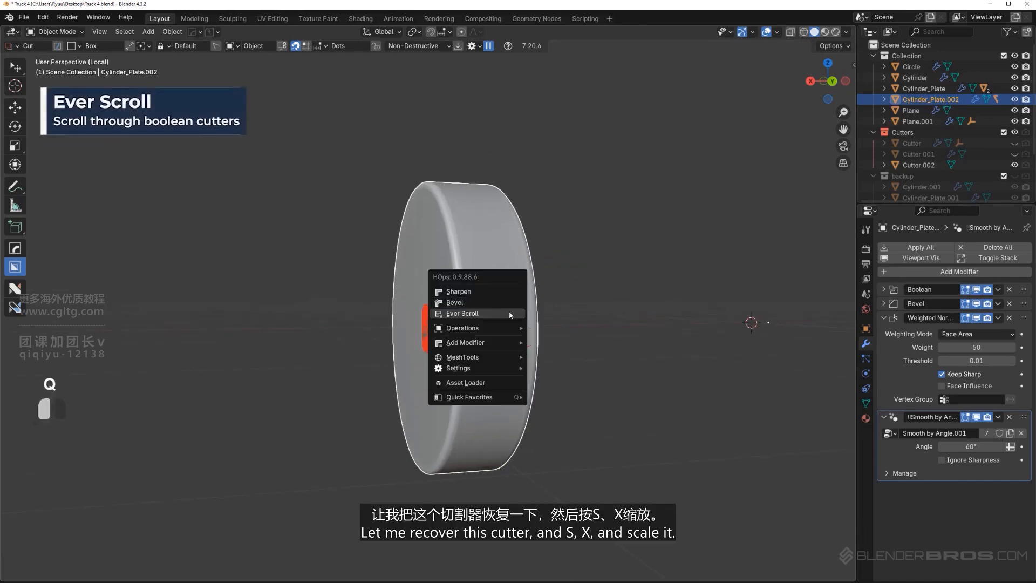
click(509, 311)
middle_drag(510, 322, 531, 383)
key(s)
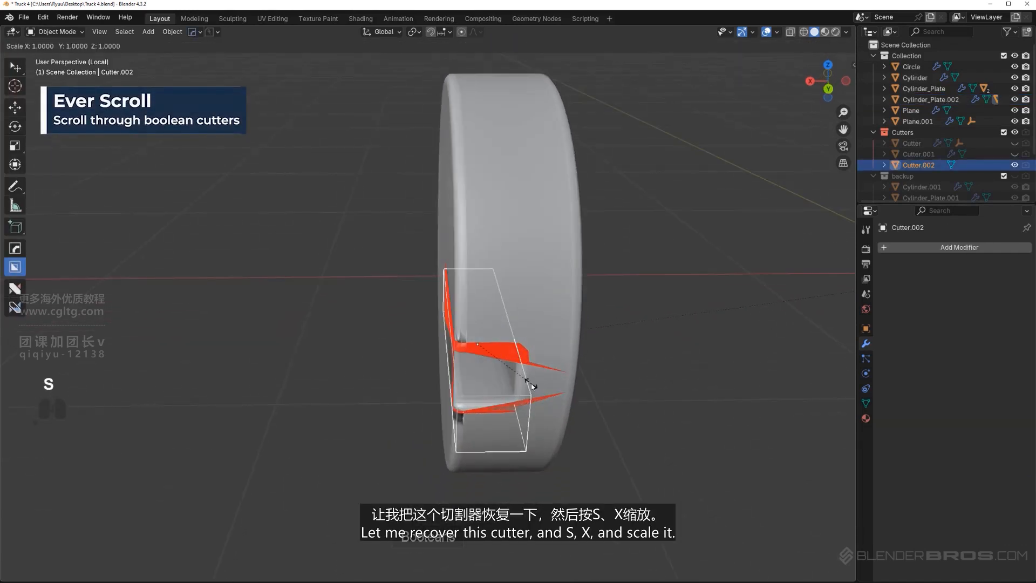
click(554, 386)
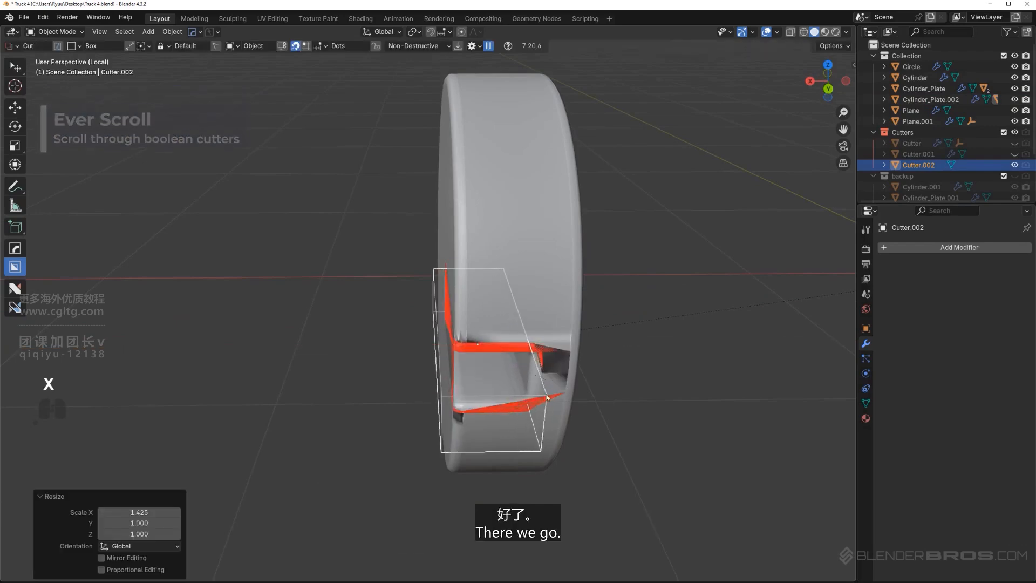
Reduce the disc's bevel width to about 0.0135 with the HOps Bevel operation
middle_drag(555, 387, 397, 328)
key(KP_5)
key(KP_5)
scroll(553, 358, up, 2)
click(438, 238)
key(q)
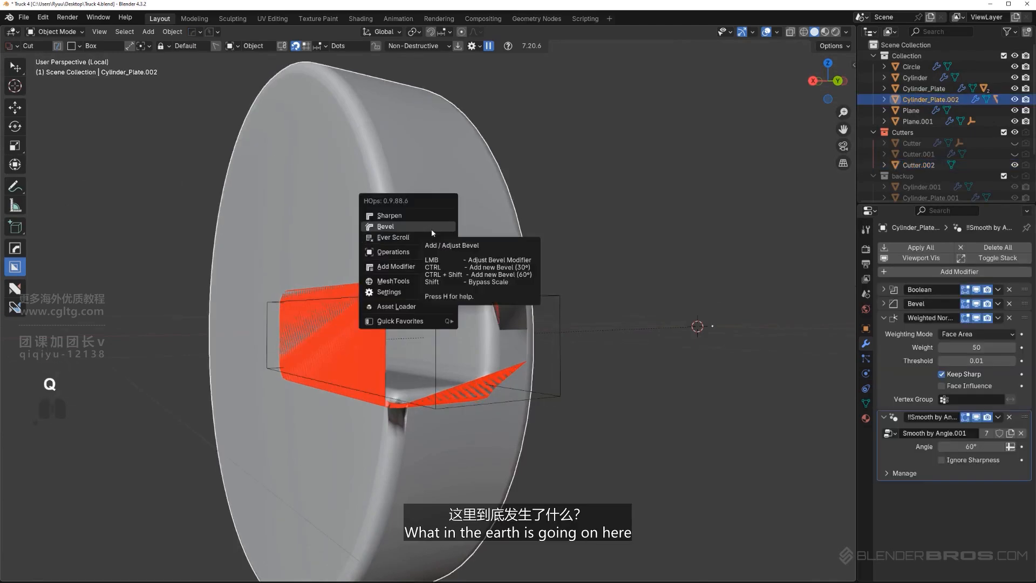
click(431, 230)
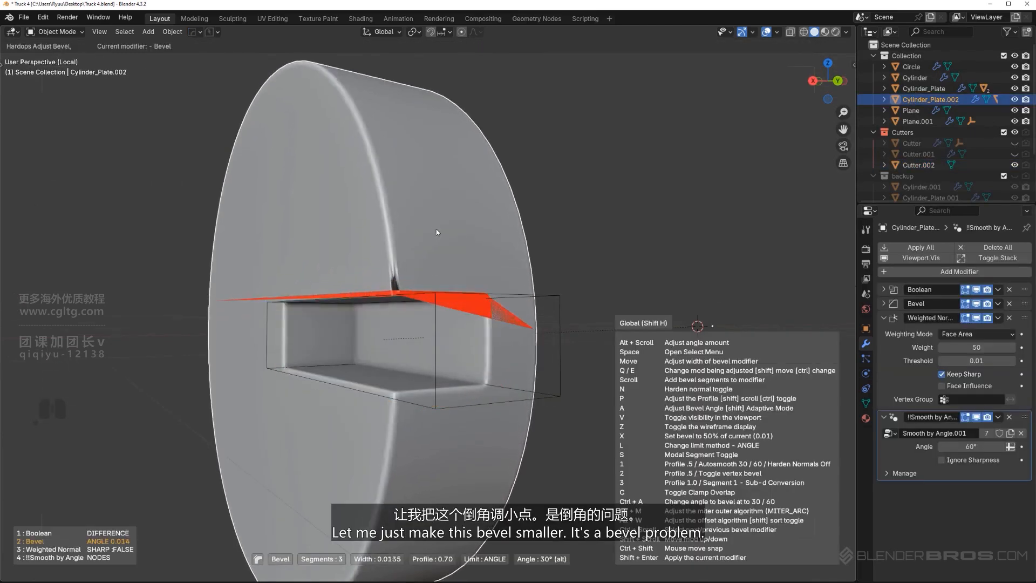
click(434, 229)
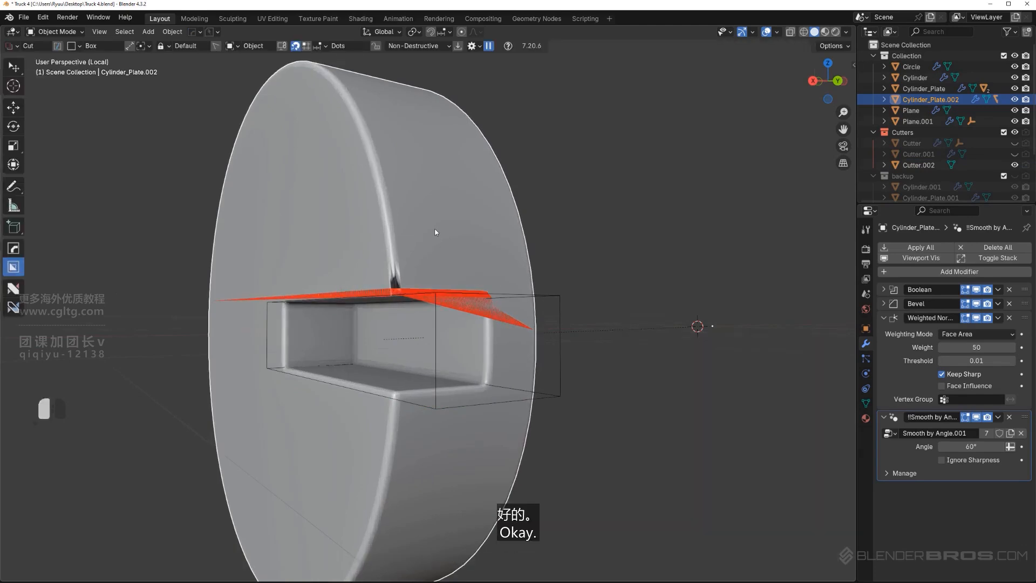
Scale the disc's notch cutter up along Z, hide the cutters and leave local view
click(493, 293)
alt+middle_drag(497, 294, 593, 327)
key(KP_5)
key(s)
key(z)
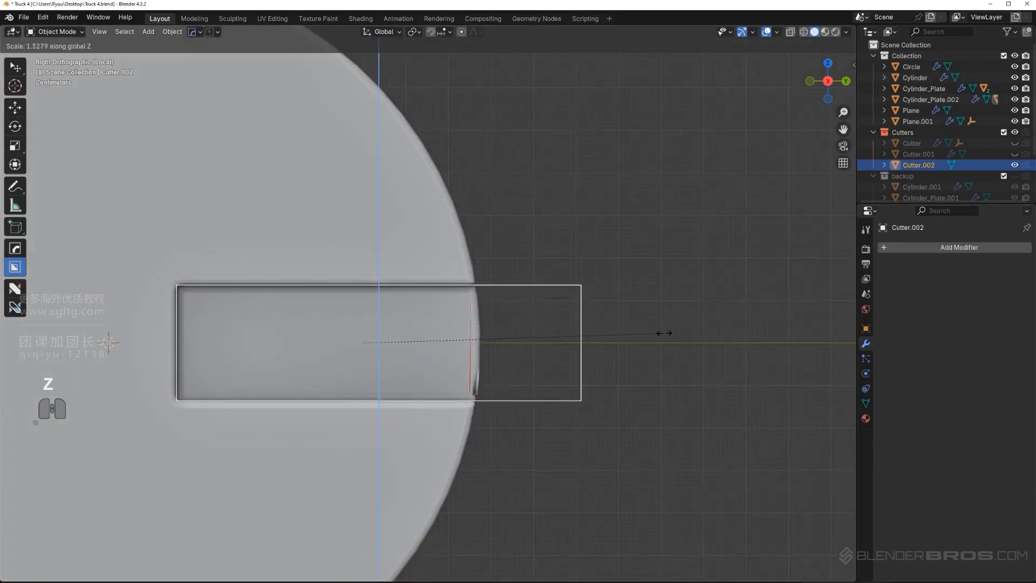
click(684, 333)
scroll(552, 357, down, 10)
key(shift+2)
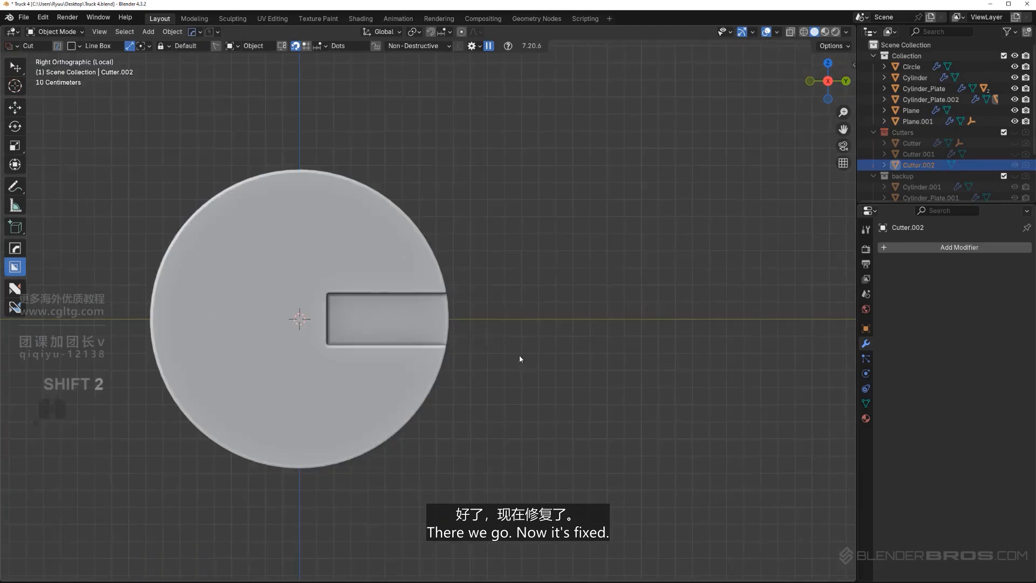
key(KP_Divide)
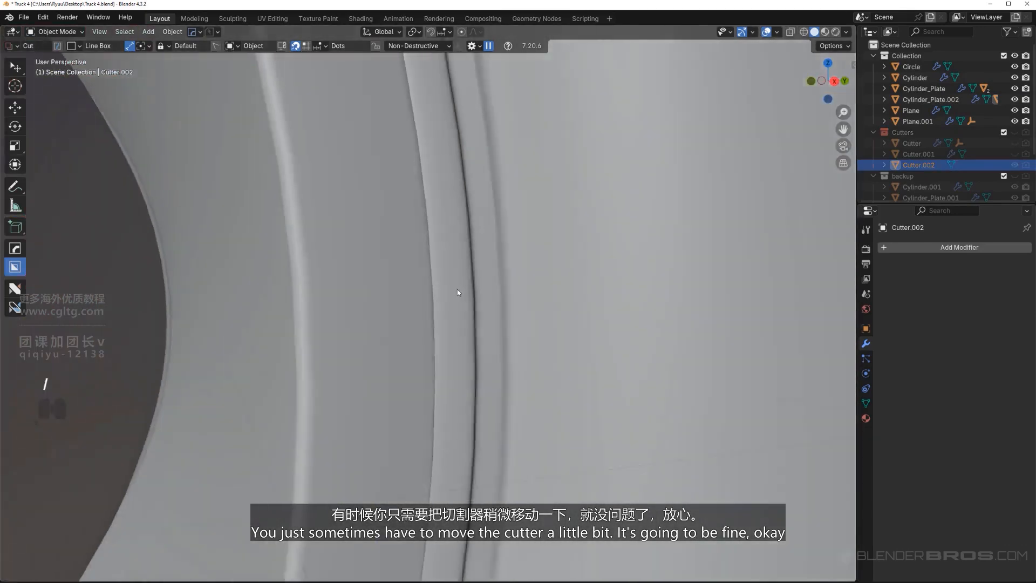
Recover the notch cutter of the hub's central disc with HOps Ever Scroll and select it
scroll(458, 293, down, 8)
shift+middle_drag(336, 313, 291, 327)
scroll(291, 327, up, 3)
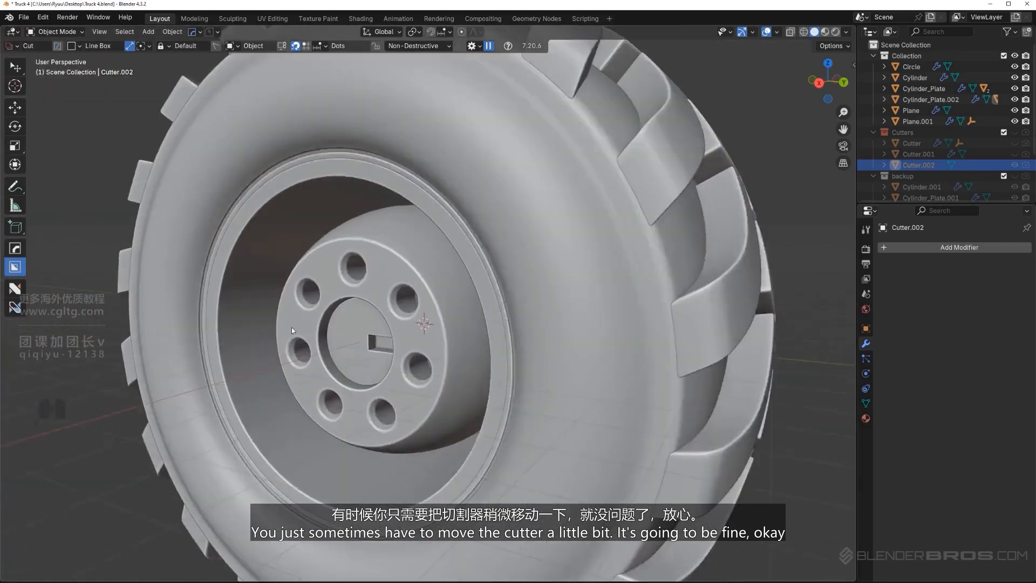
key(KP_5)
scroll(395, 325, up, 3)
shift+middle_drag(395, 325, 421, 324)
key(KP_5)
scroll(441, 316, up, 4)
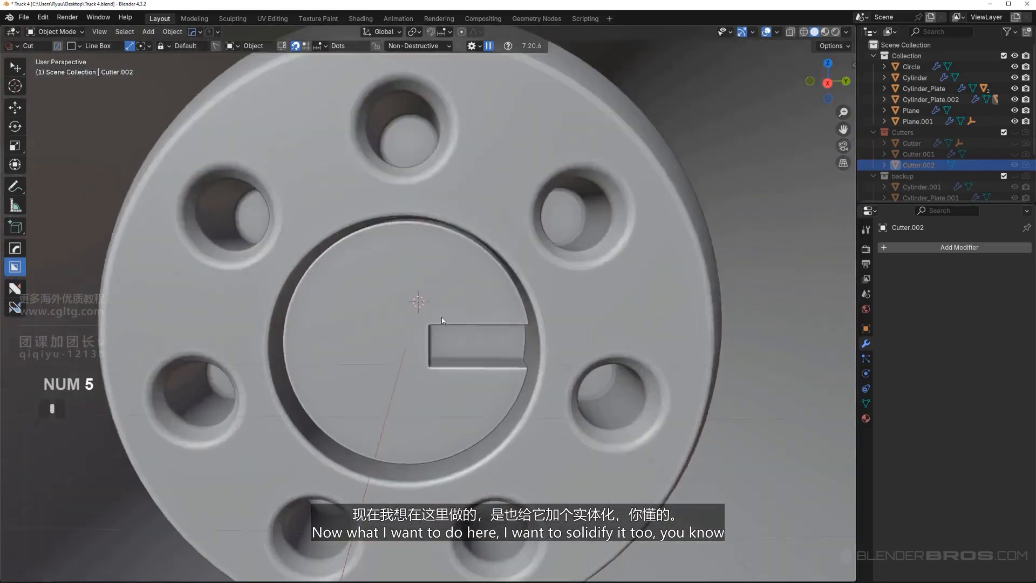
click(451, 304)
key(q)
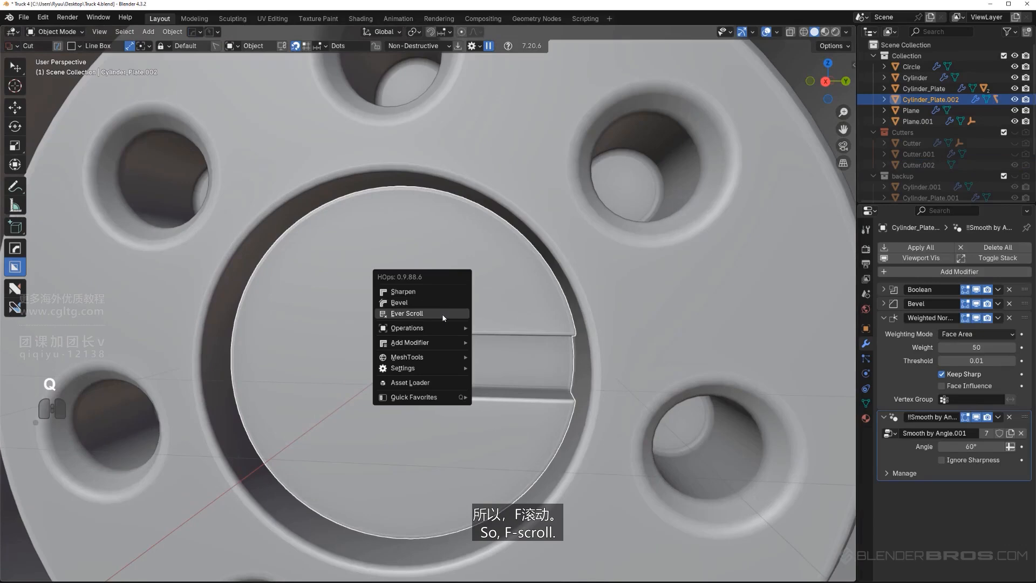
click(443, 316)
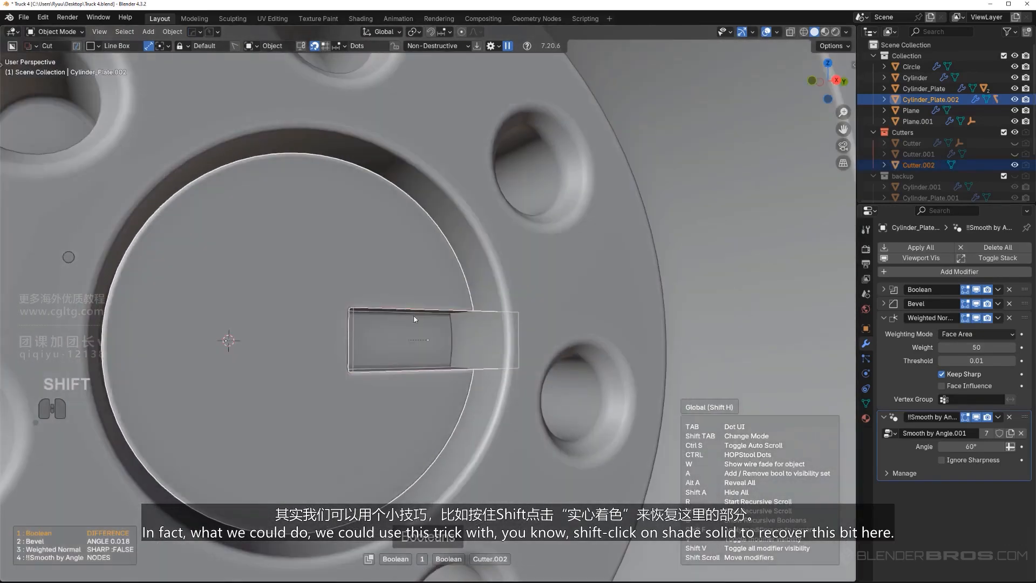
shift+click(455, 324)
Duplicate the notch cutter as a solid object outside the Cutters collection with HOps Shade Solid
middle_drag(466, 327, 481, 343)
key(q)
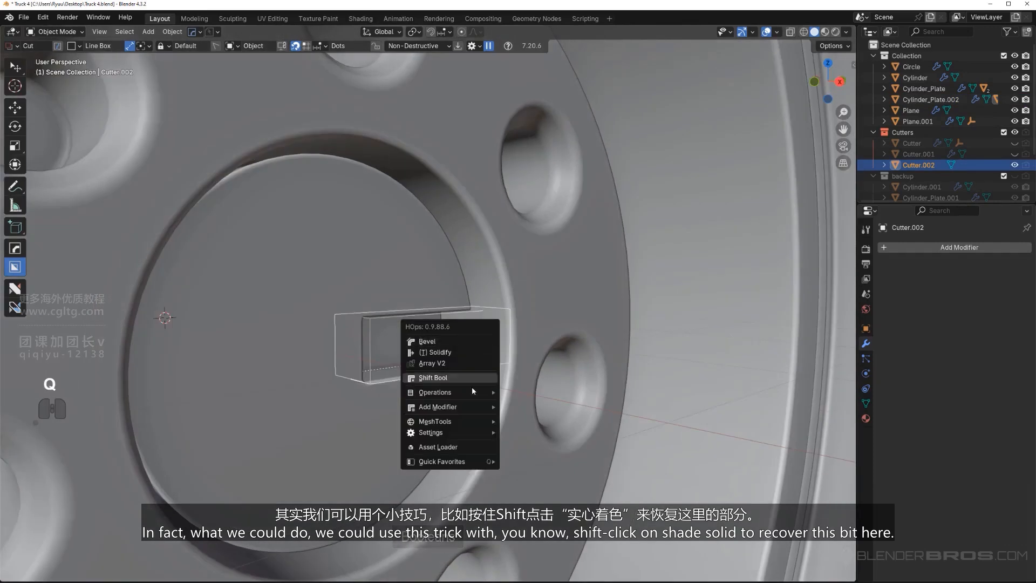
mouse_move(460, 432)
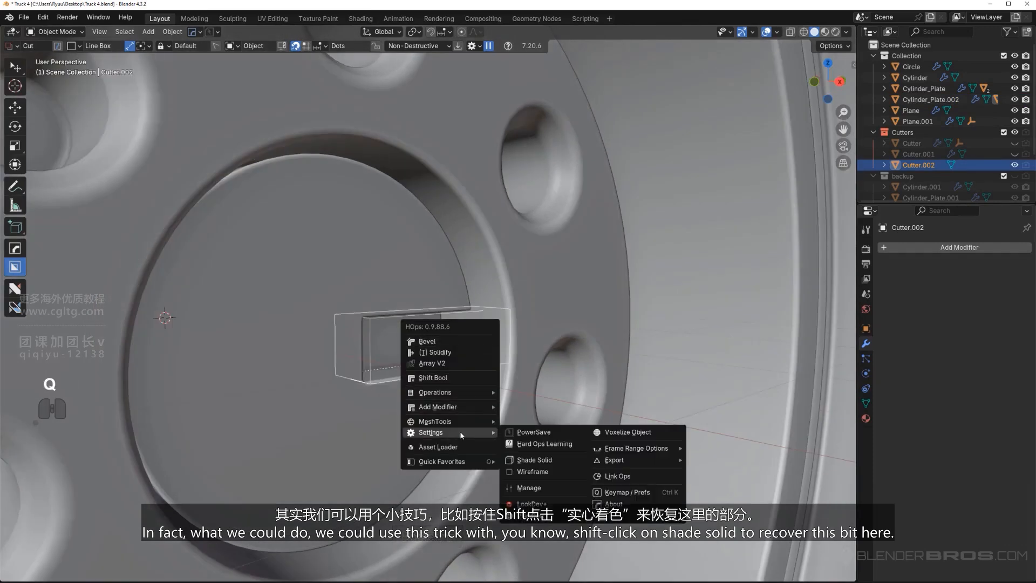
shift+click(576, 461)
scroll(401, 358, up, 3)
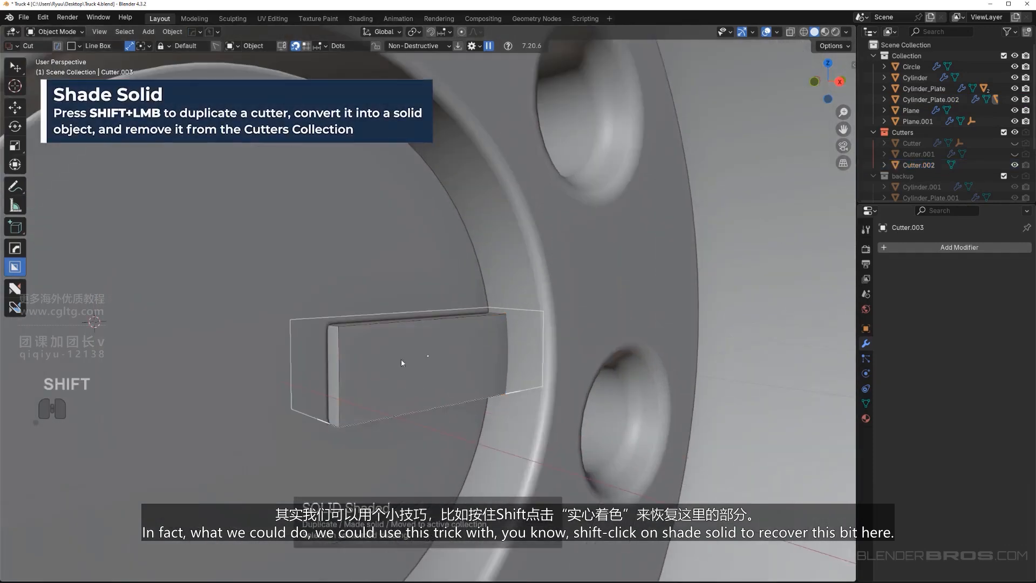
Move the solid block's front face along X by about -0.0785 m, into the disc's notch
middle_drag(409, 370, 458, 357)
key(Tab)
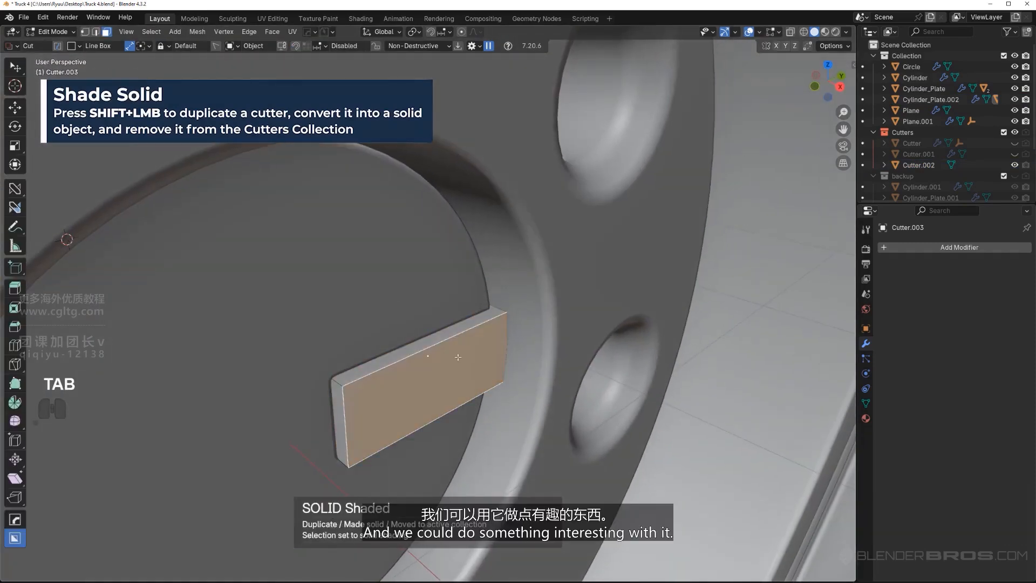
key(g)
key(x)
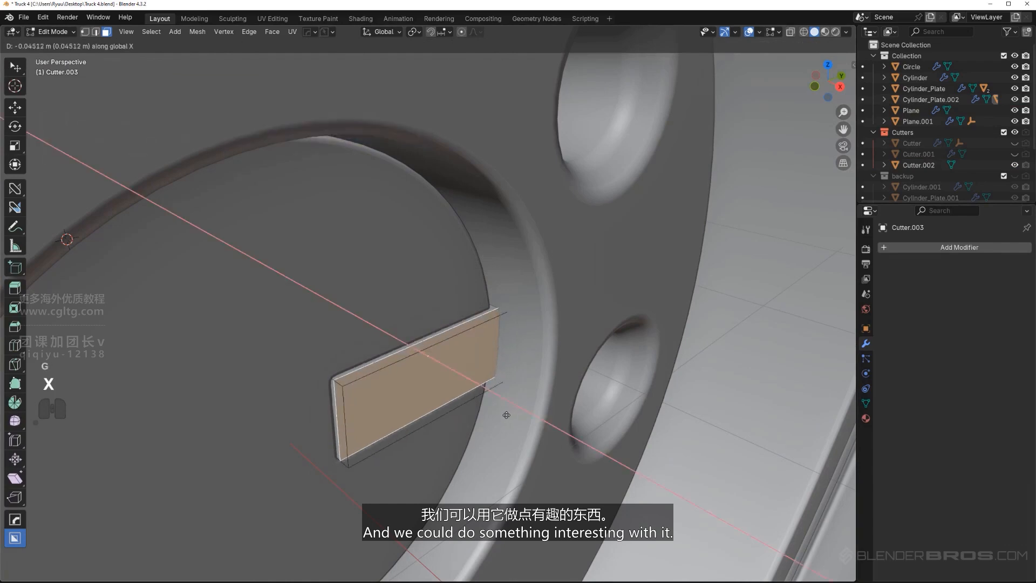
click(507, 415)
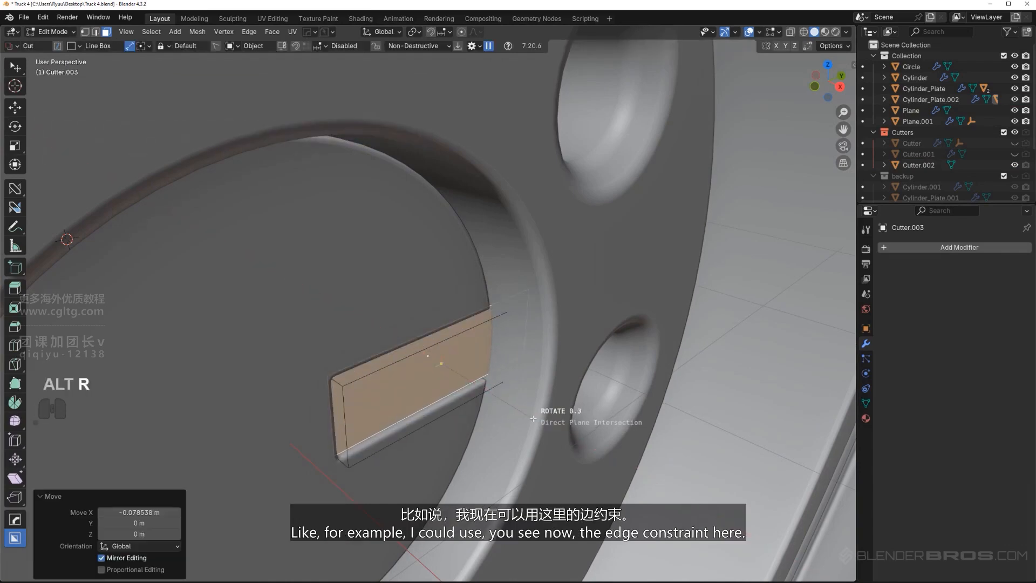
middle_drag(532, 405, 520, 399)
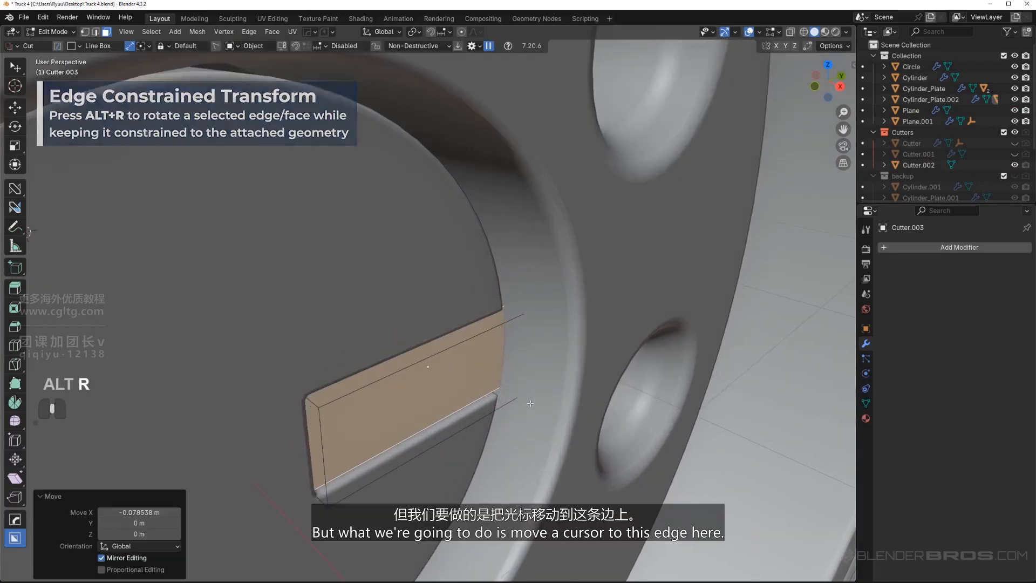
Isolate the block in local view and snap the 3D cursor to the front vertical edge at its inner end
scroll(518, 396, down, 2)
key(slash)
click(253, 351)
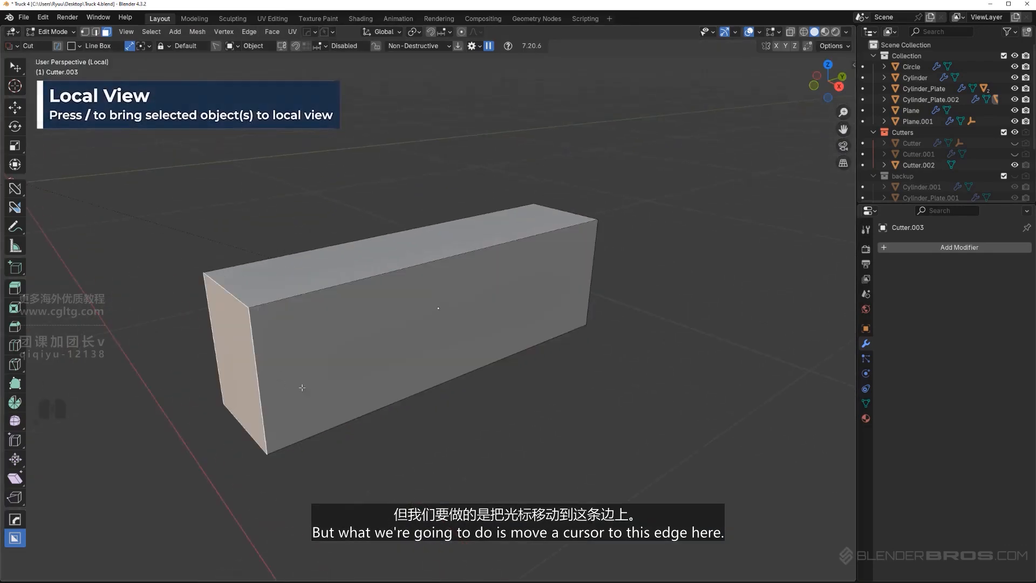
key(Tab)
click(260, 393)
scroll(413, 376, down, 2)
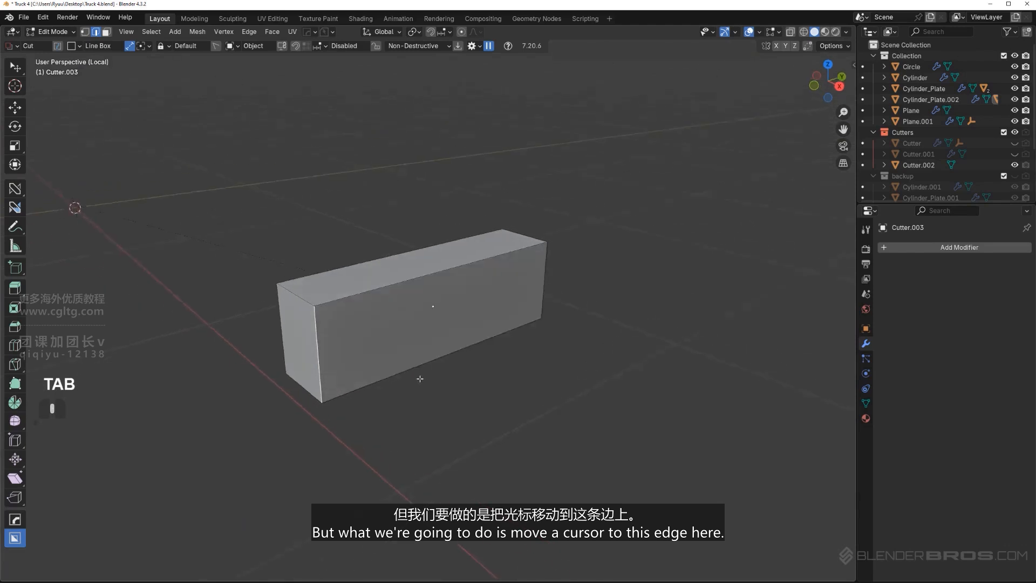
middle_drag(413, 377, 408, 374)
key(shift+s)
click(387, 379)
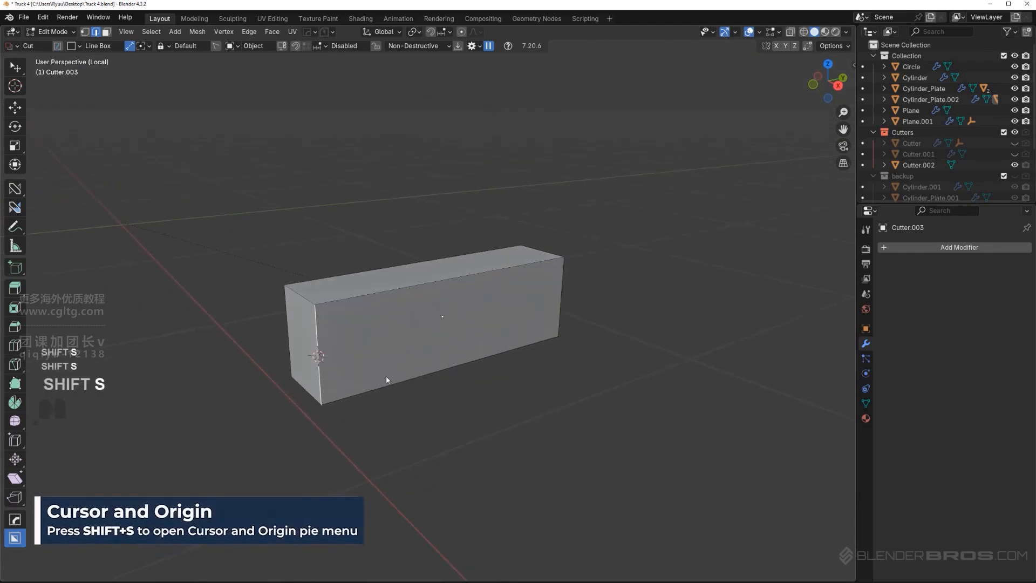
Set the pivot point to 3D Cursor and rotate the block's front face about Z by about 6.77°
scroll(402, 319, up, 1)
click(530, 314)
middle_drag(530, 315, 413, 87)
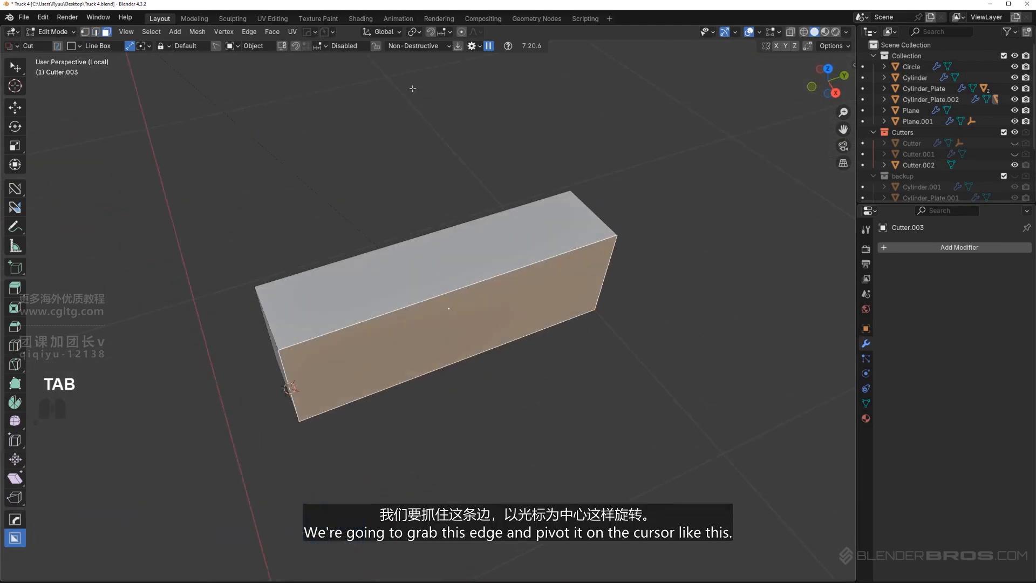
click(413, 33)
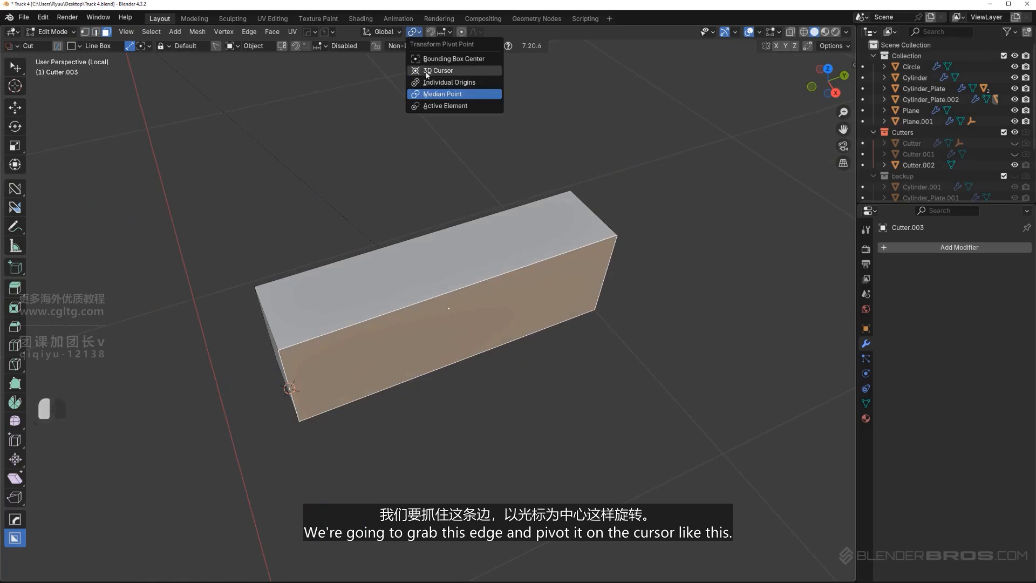
click(438, 70)
middle_drag(648, 259, 685, 280)
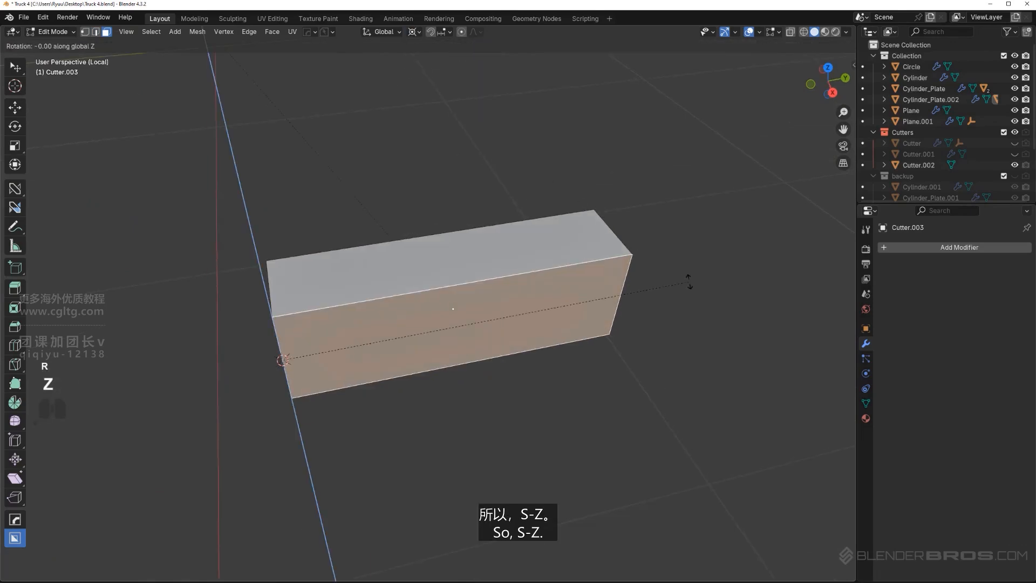
click(677, 240)
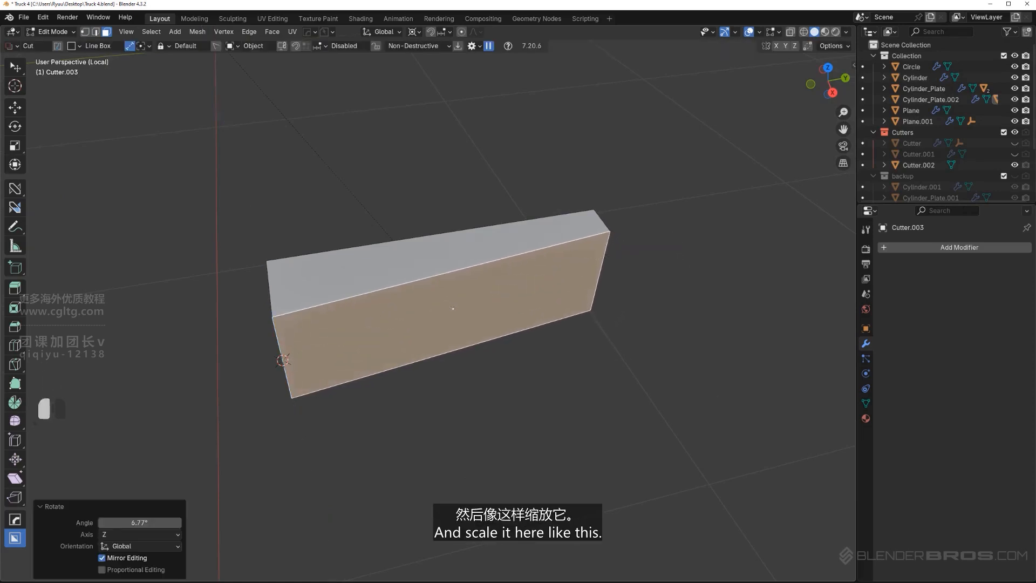
Bevel the two short edges at the block's outer, thinner end by about 0.076 m with 7 segments
middle_drag(643, 231, 599, 220)
key(Tab)
click(601, 270)
middle_drag(626, 291, 603, 275)
key(Tab)
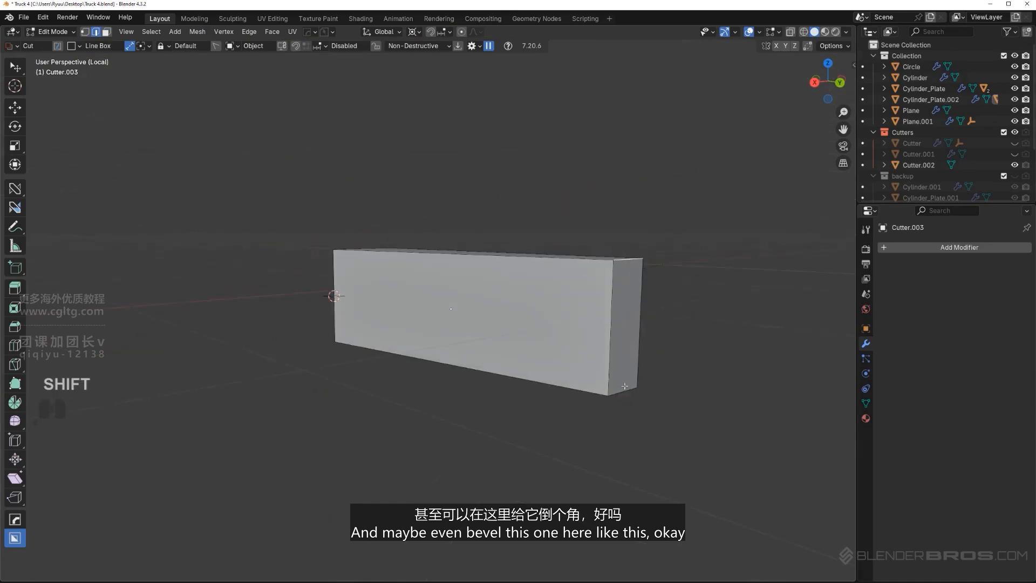
shift+click(624, 386)
key(ctrl+b)
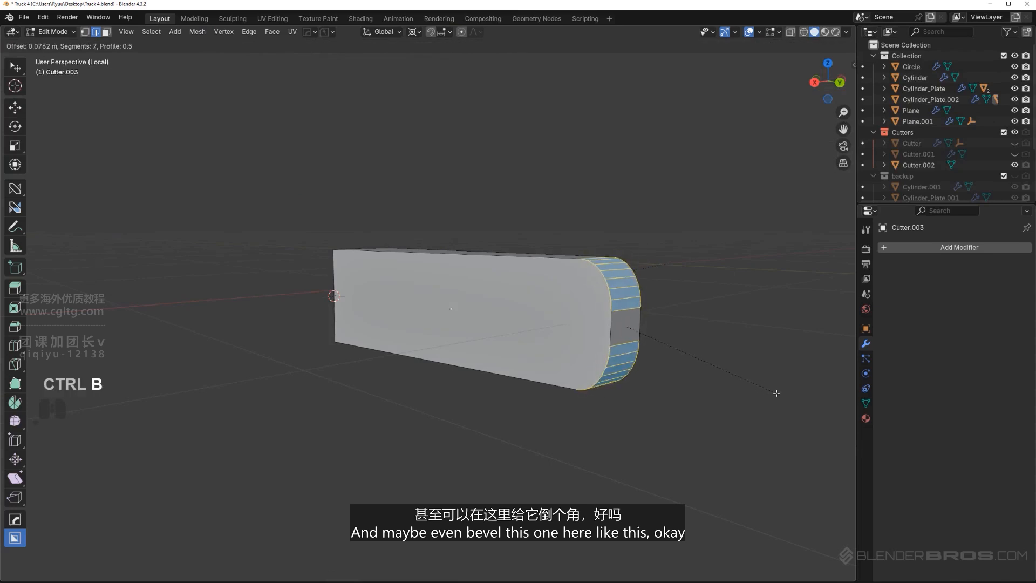
click(775, 393)
Add a bevel to the whole block with the HOps Bevel operation in Object Mode
key(Tab)
key(q)
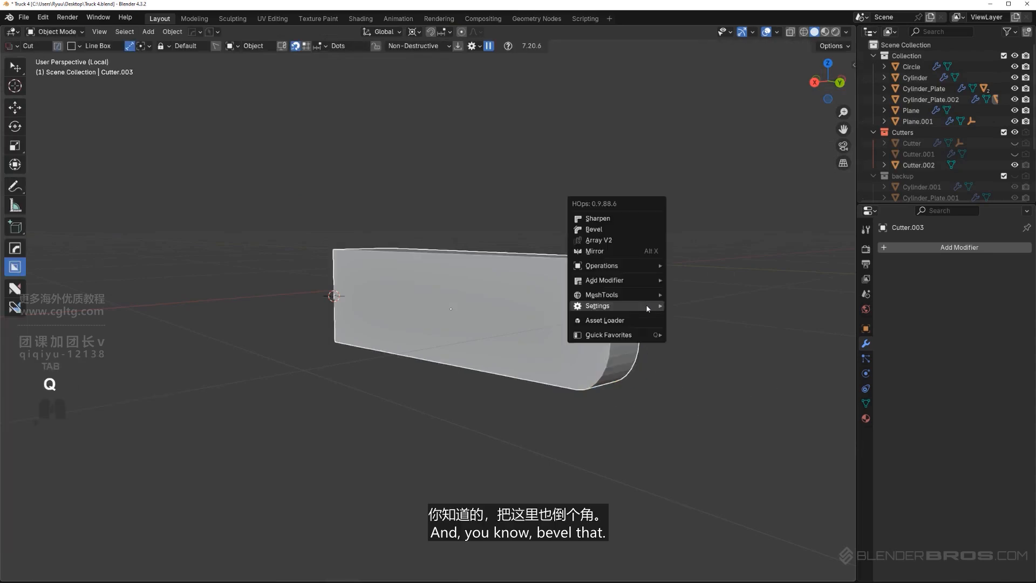
click(618, 232)
click(617, 233)
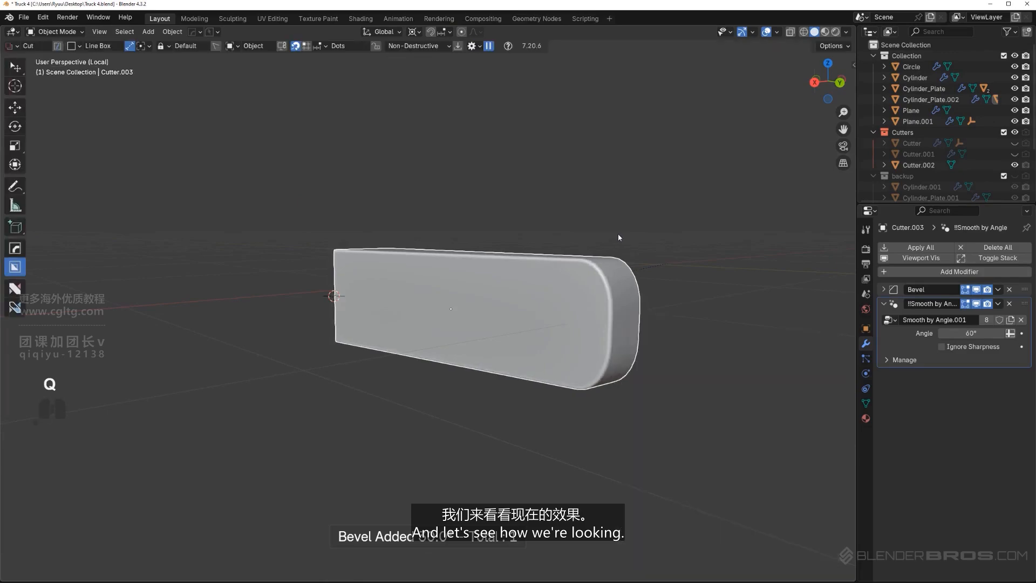
Leave local view, hide the cutters and examine how far the block reaches past the disc's notch
key(KP_Divide)
scroll(616, 230, down, 5)
key(shift+2)
middle_drag(591, 272, 513, 257)
key(KP_5)
scroll(514, 260, down, 2)
scroll(425, 356, up, 11)
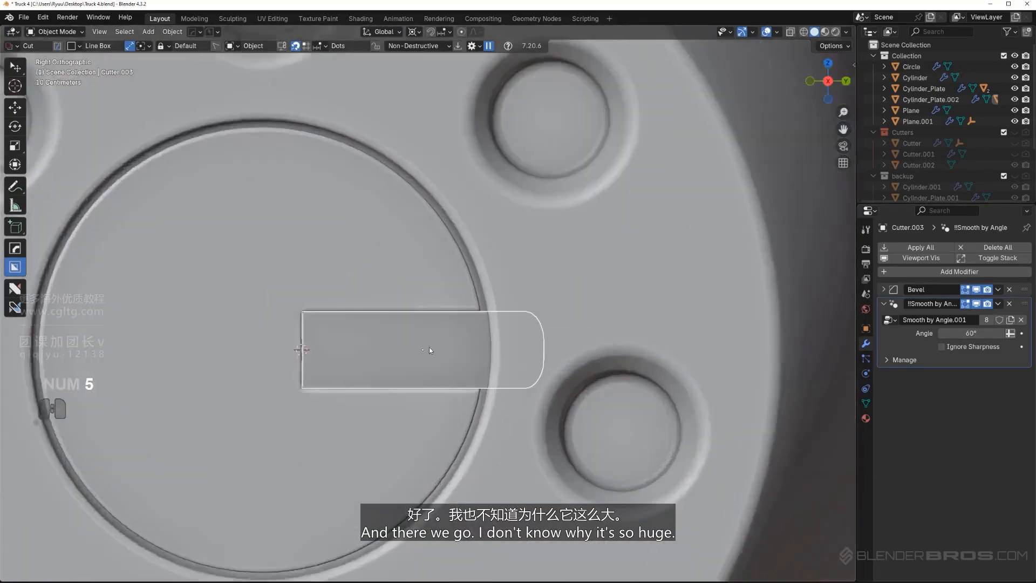
middle_drag(430, 350, 563, 354)
key(KP_5)
key(KP_5)
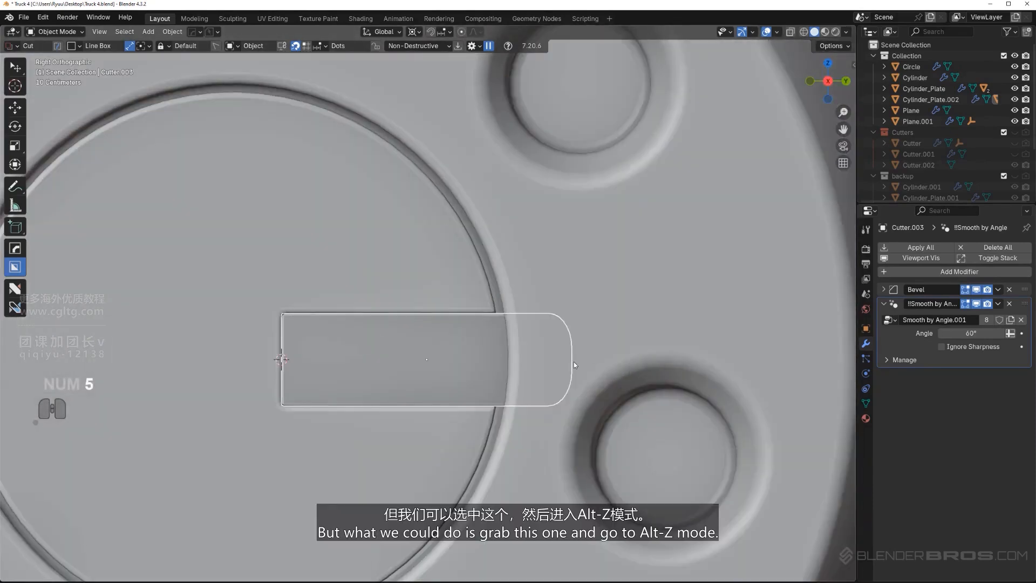
Select the block's rounded-end vertices in X-ray and move them inward along Y by about 0.248 m, then turn X-ray off
key(Tab)
key(Tab)
key(KP_Divide)
key(Tab)
key(alt+z)
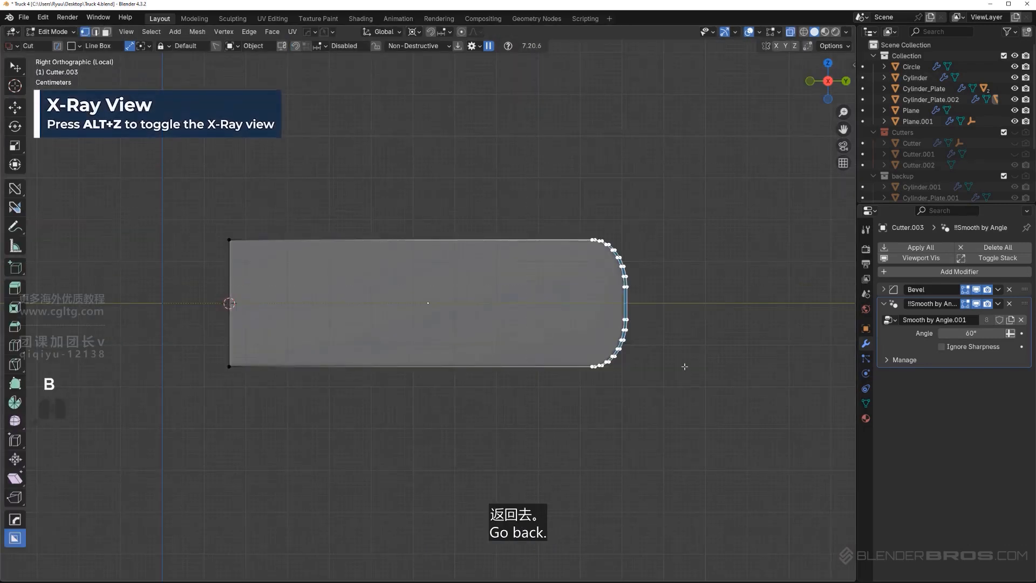
key(KP_Divide)
key(g)
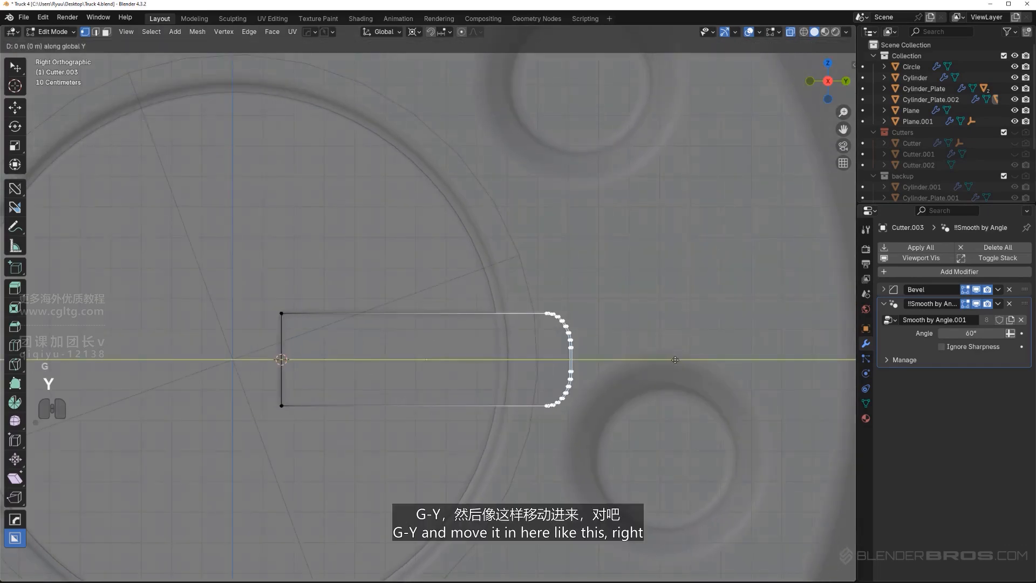
click(599, 333)
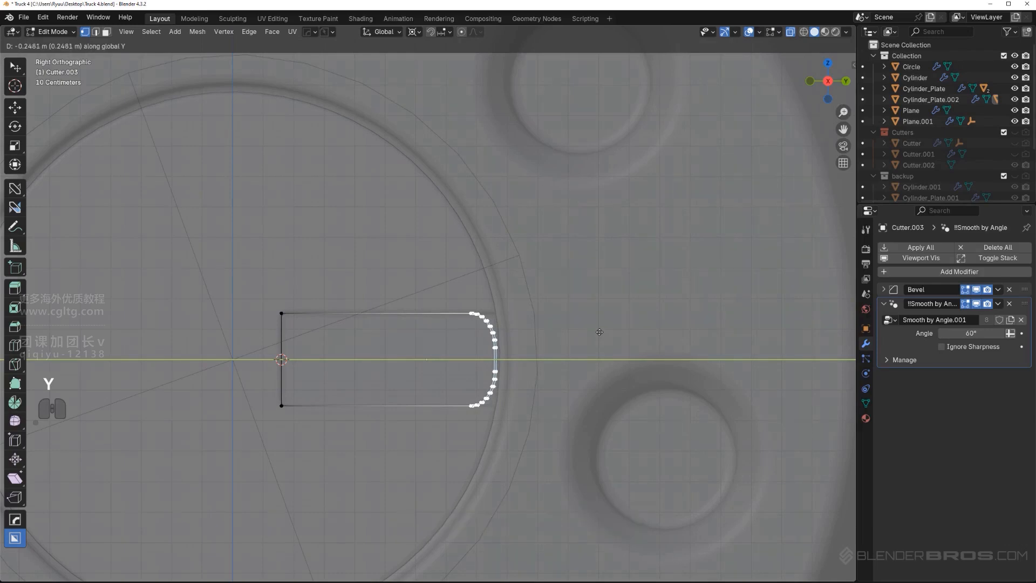
key(Tab)
key(alt+z)
Scale the block about the 3D cursor by 0.959 and again by 0.994 to leave a gap in the notch
scroll(574, 209, down, 6)
scroll(494, 341, up, 4)
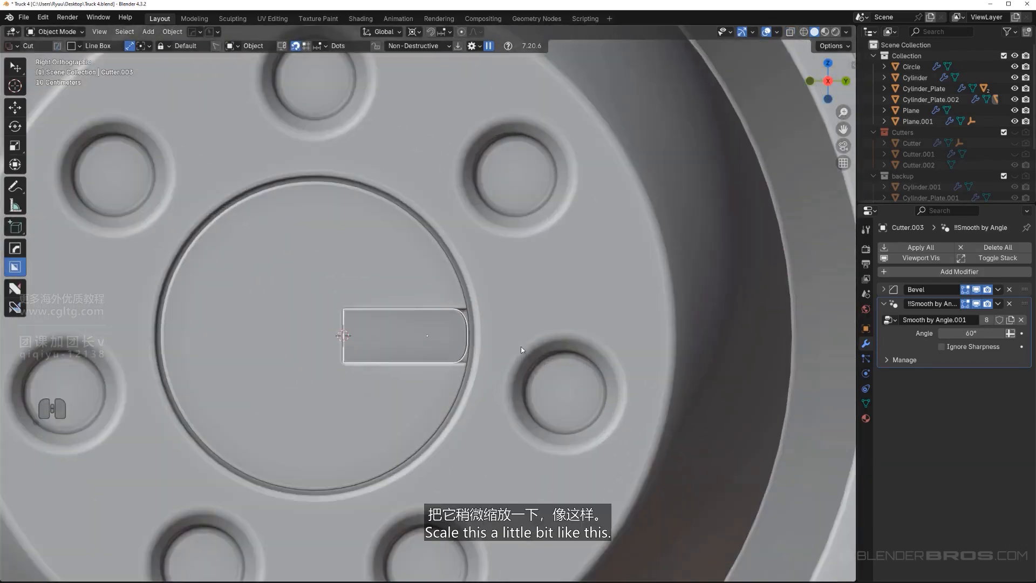
key(s)
click(515, 339)
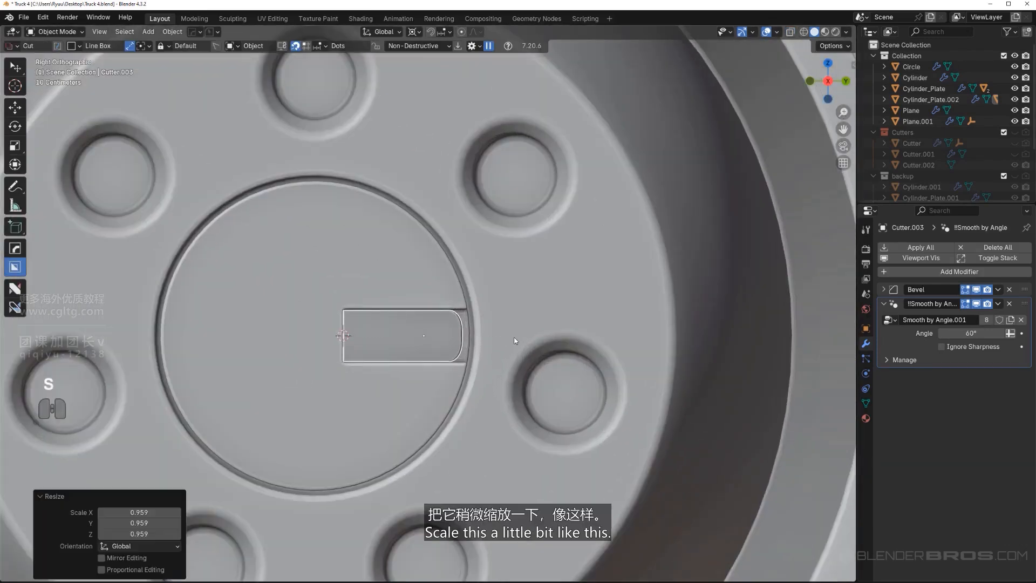
key(s)
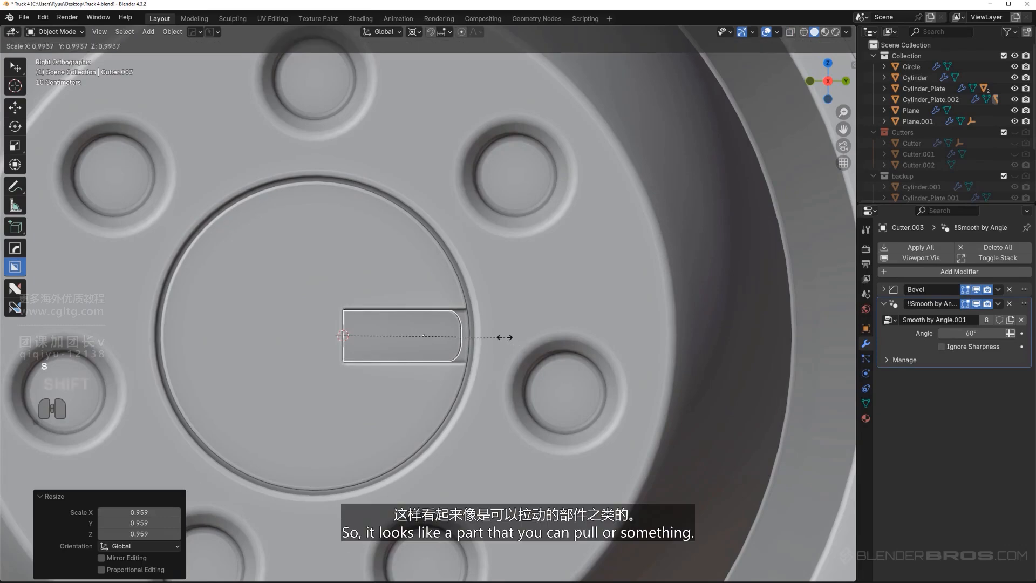
click(507, 340)
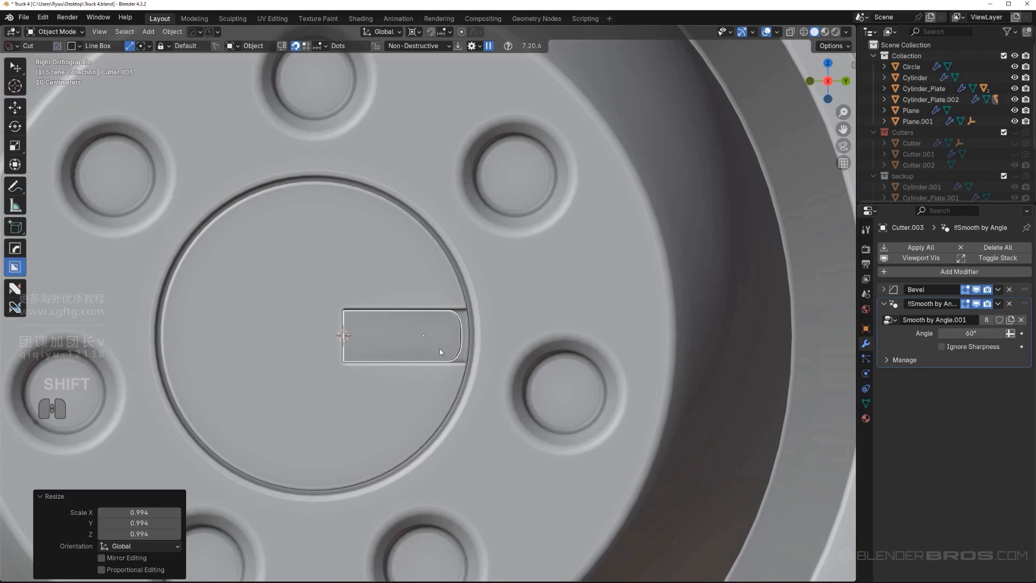
Bevel the block's inner-end edge in Edit Mode with 7 segments and an offset of about 0.102 m
scroll(404, 329, up, 5)
shift+middle_drag(392, 330, 329, 390)
key(Tab)
key(ctrl+b)
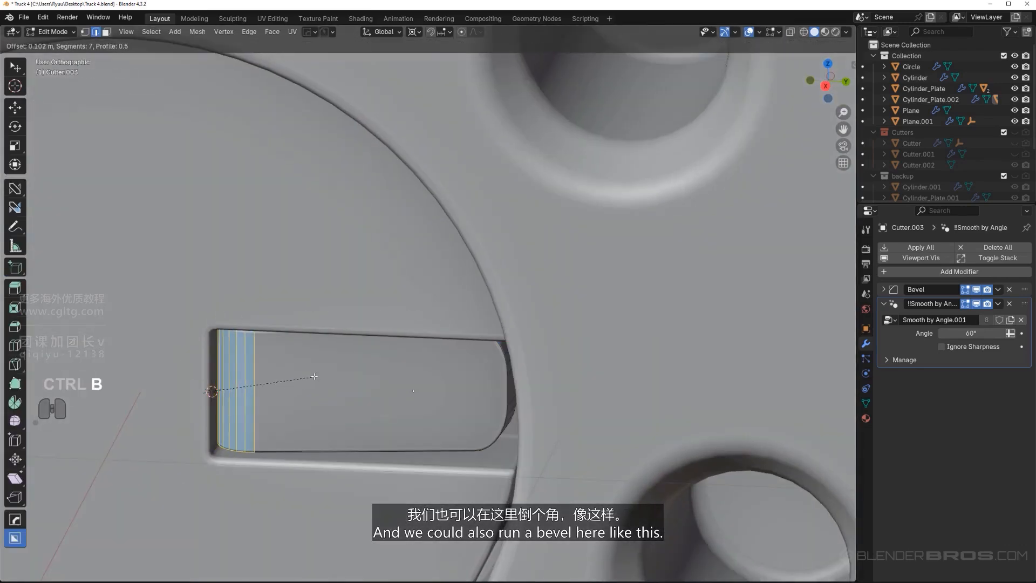
click(315, 376)
key(Tab)
scroll(335, 314, down, 8)
Show the Cutters collection, select the notch cutter to check which collection holds it, and hide the cutters again
key(shift+2)
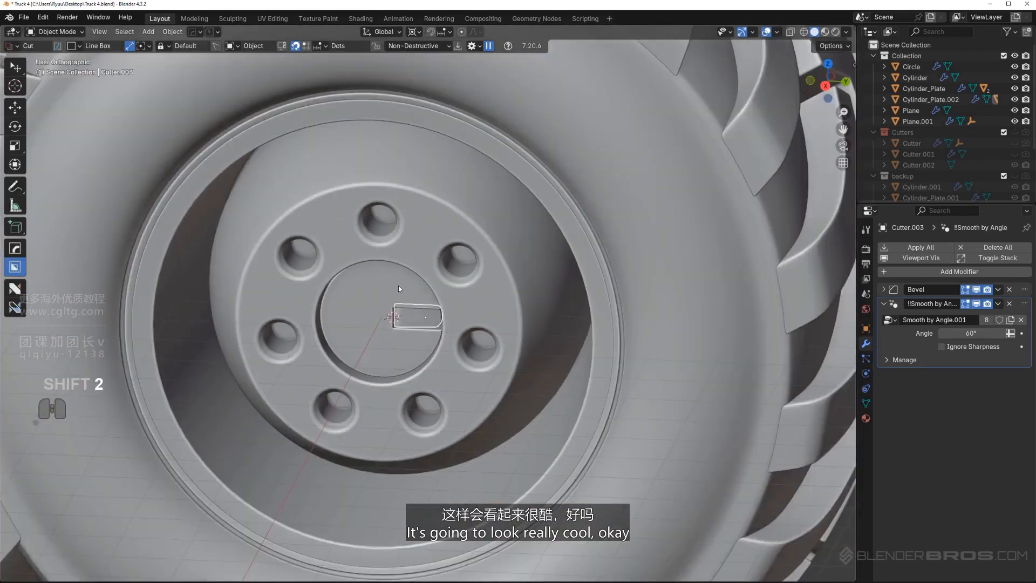
key(shift+2)
middle_drag(476, 340, 435, 382)
key(KP_5)
scroll(594, 259, up, 4)
key(shift+2)
scroll(464, 345, up, 8)
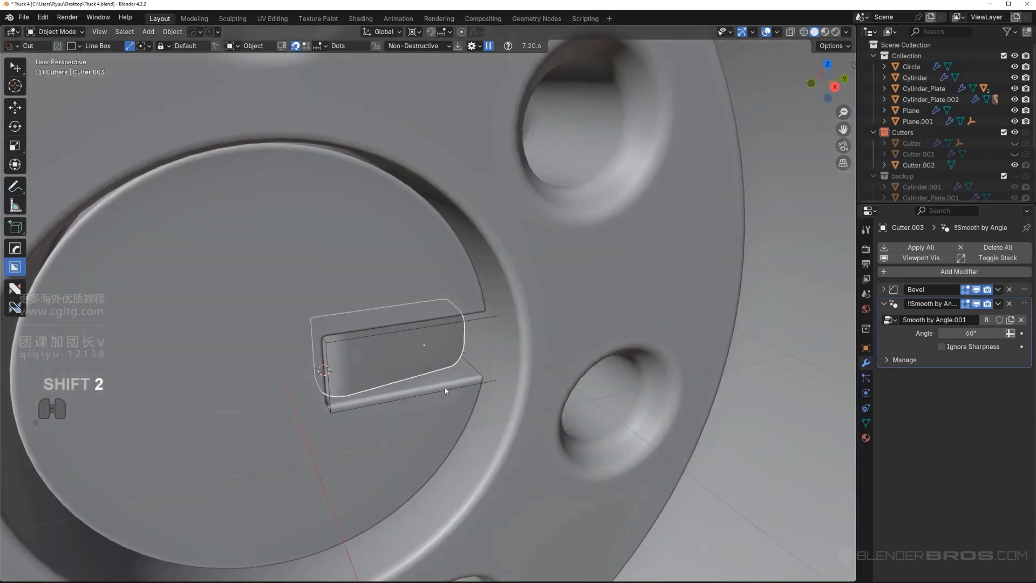
click(446, 391)
scroll(446, 391, down, 5)
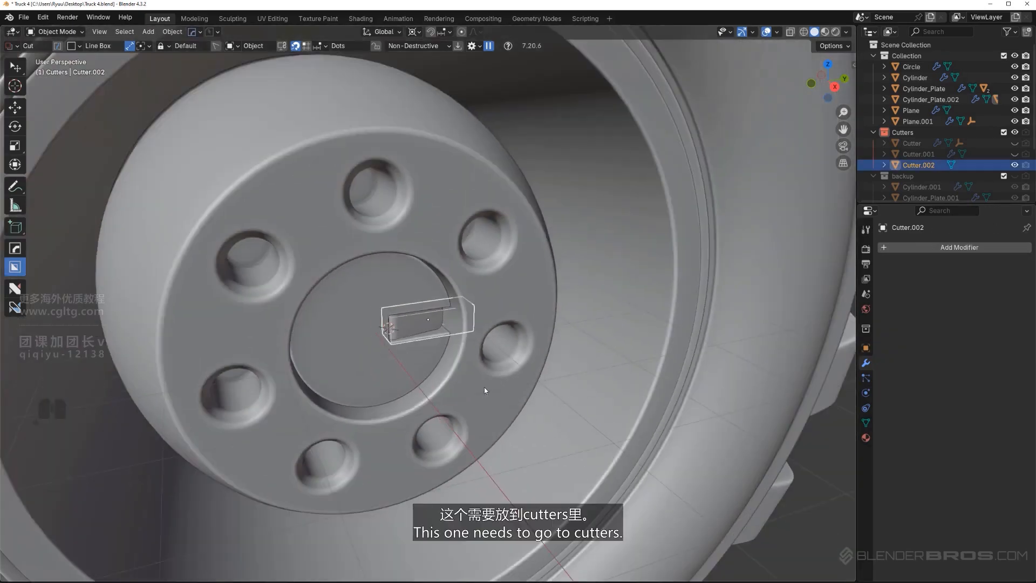
key(shift+2)
scroll(520, 372, down, 10)
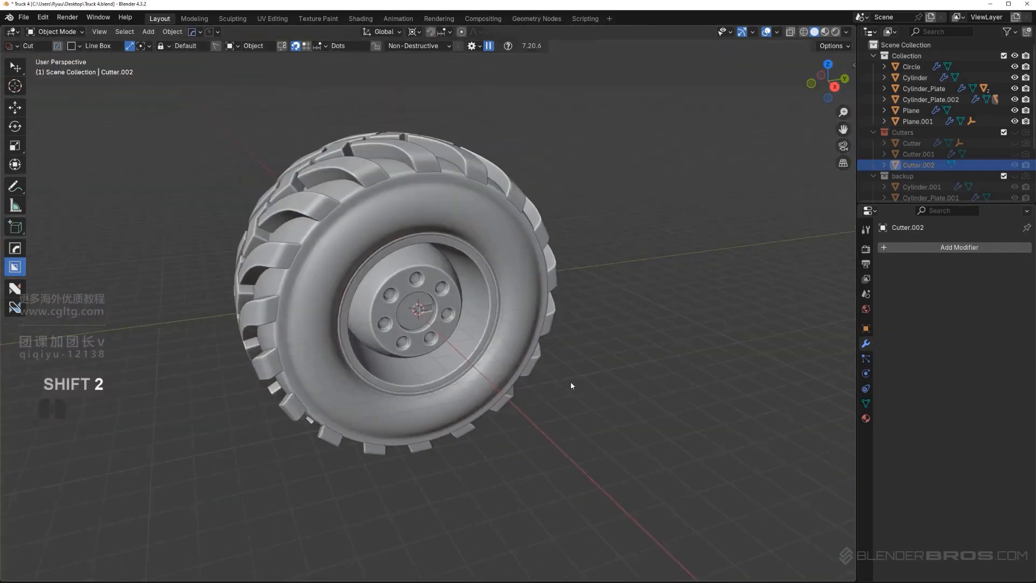
Examine the whole wheel in perspective and from the right orthographic view
alt+middle_drag(571, 381, 617, 326)
key(KP_5)
scroll(467, 322, up, 5)
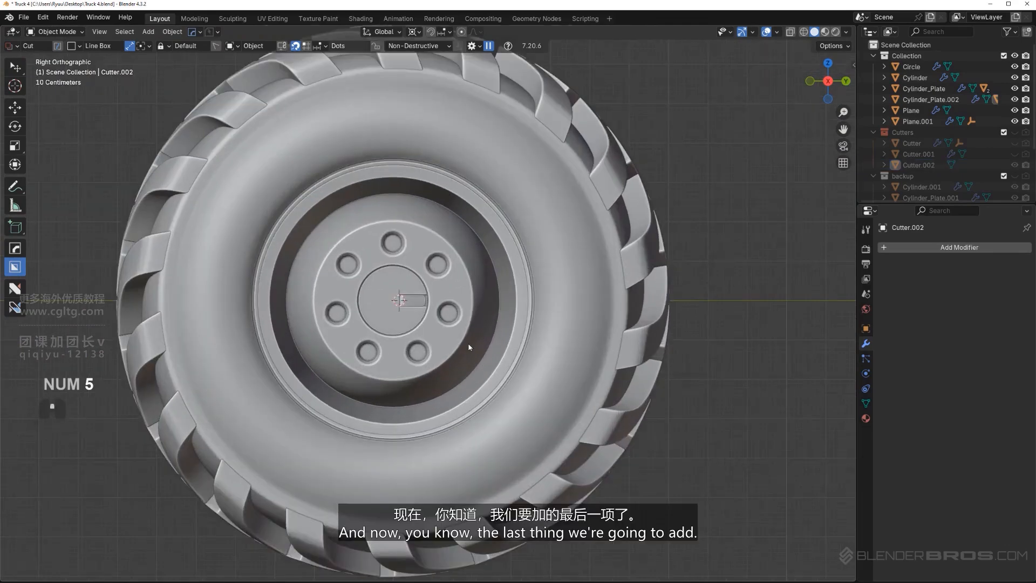
scroll(467, 320, down, 6)
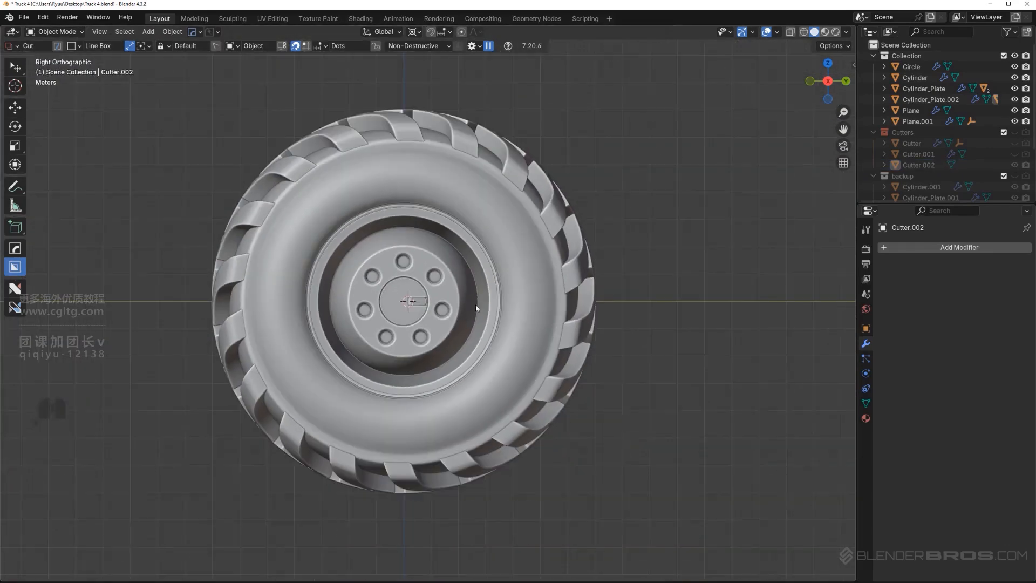
middle_drag(475, 304, 452, 288)
key(KP_5)
scroll(490, 262, down, 3)
key(KP_5)
Add the basic_ringhole insert from the HardOps-Inserts pack to the scene using the HOps Asset Loader
click(441, 301)
scroll(441, 300, up, 2)
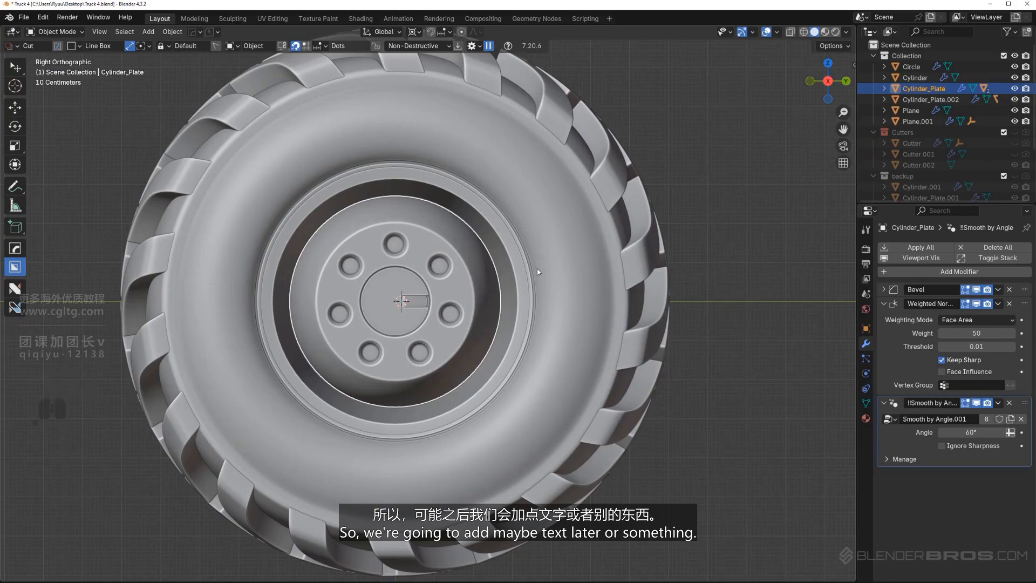
scroll(536, 270, down, 2)
key(q)
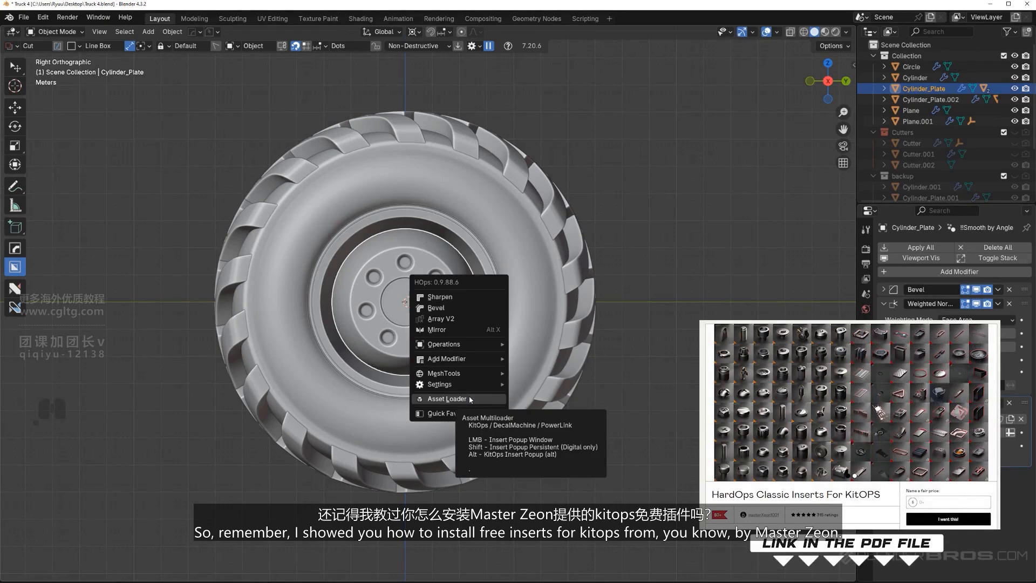
alt+click(468, 398)
click(542, 249)
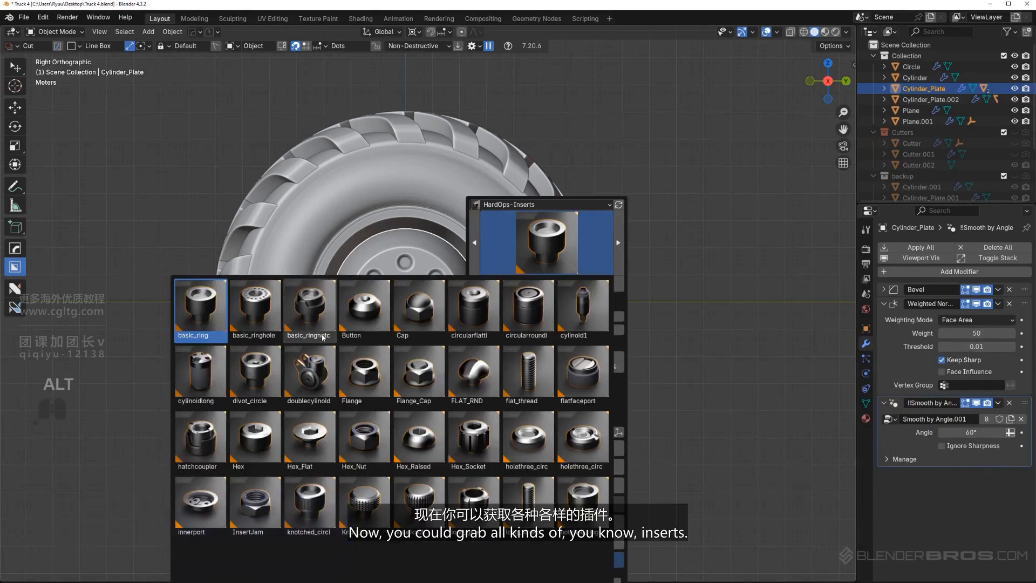
click(262, 312)
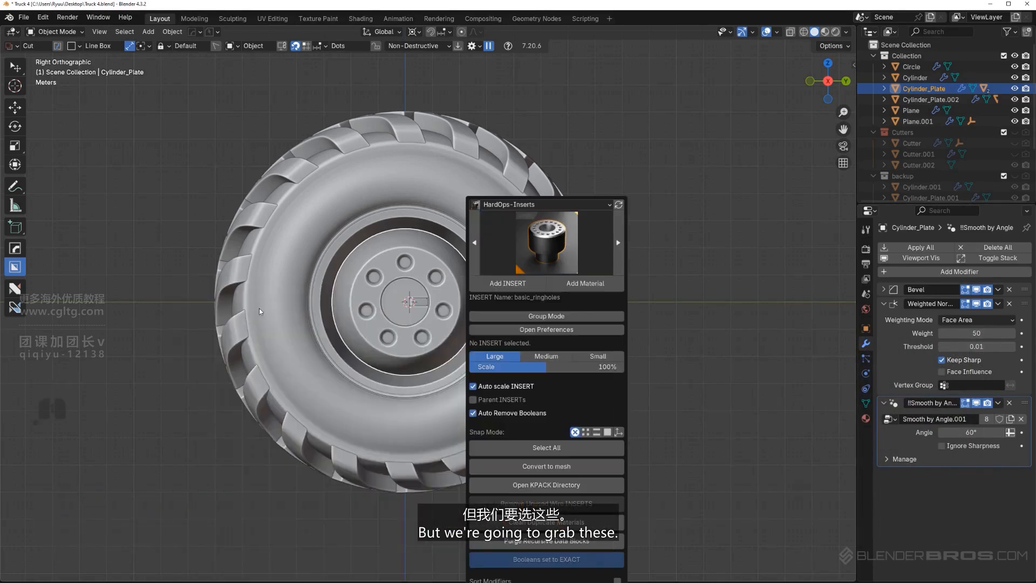
click(511, 288)
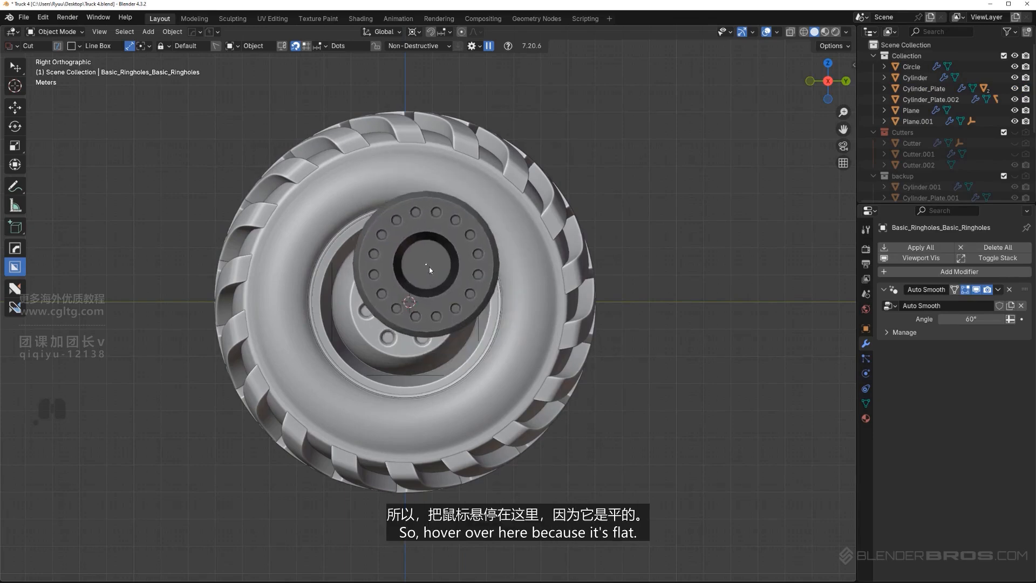
Place the ring-hole insert over the wheel's central disc and scale it by 0.156
scroll(427, 277, up, 3)
middle_drag(428, 277, 490, 289)
key(s)
click(446, 283)
alt+scroll(490, 289, up, 1)
key(KP_5)
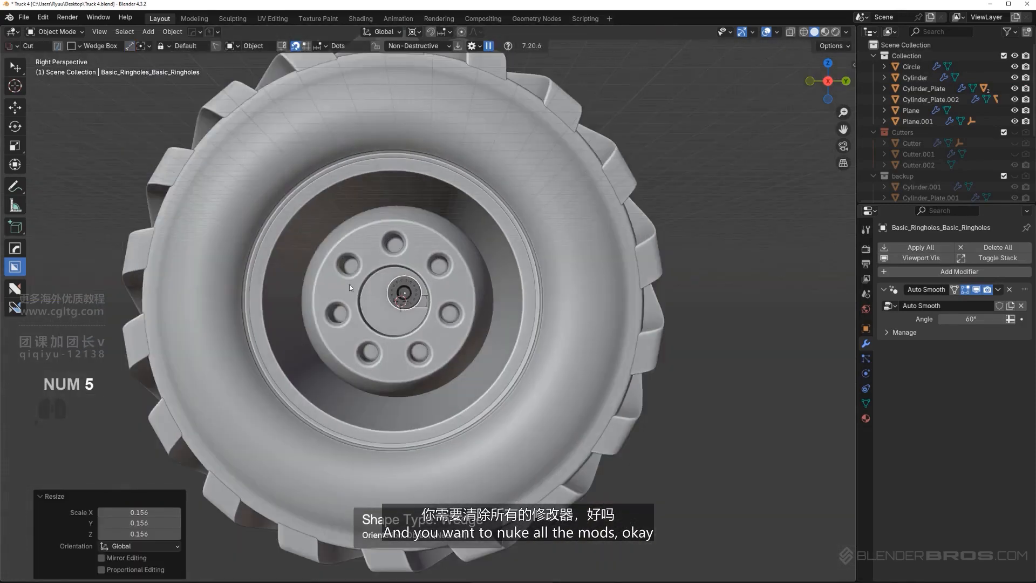
key(KP_5)
scroll(412, 287, up, 4)
Remove all material slots from the ring-hole insert
click(866, 419)
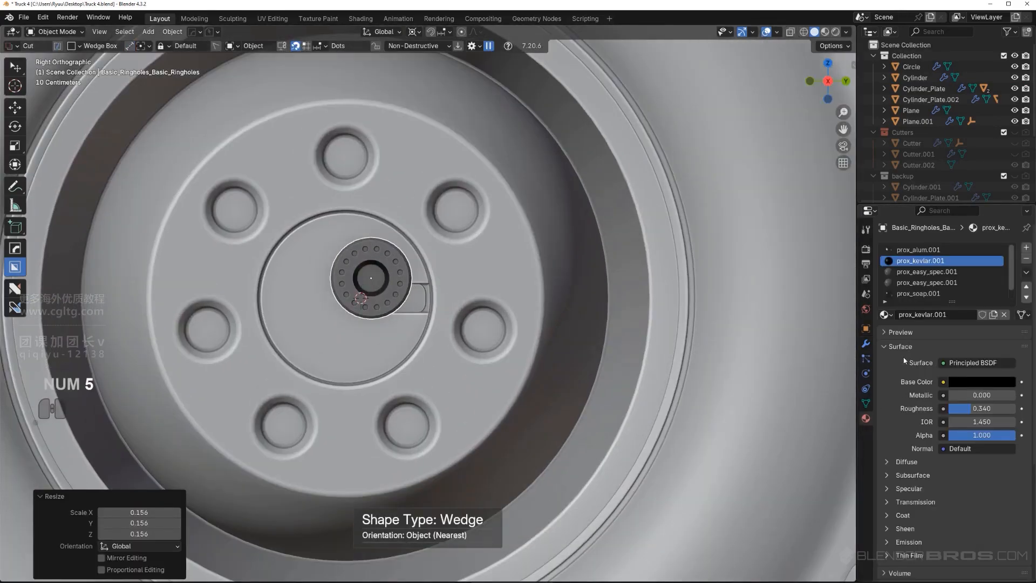
click(1027, 258)
click(1026, 259)
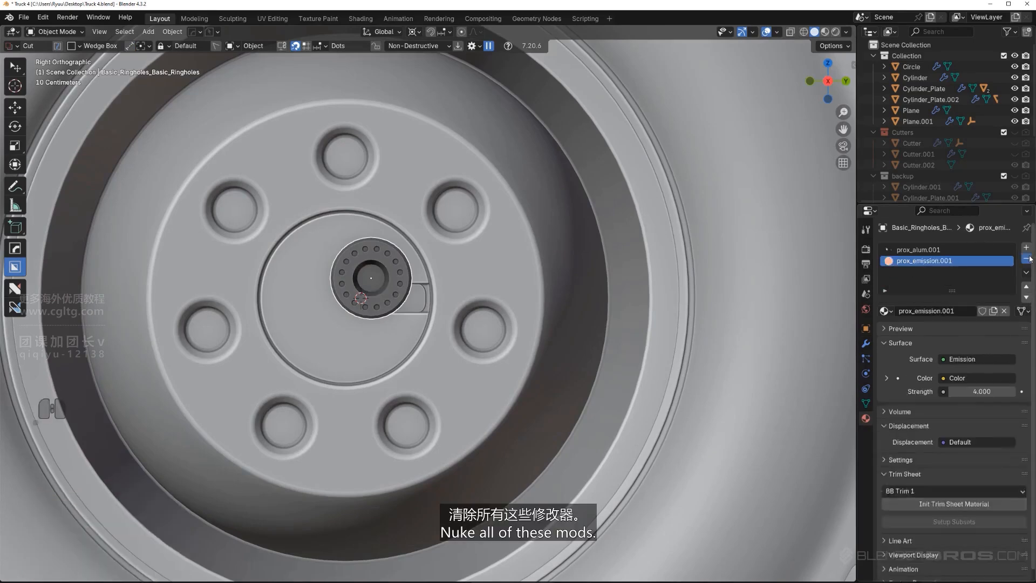
click(1026, 258)
Switch the Outliner to Unused Data and purge the unused local and linked data-blocks recursively
drag(856, 149, 726, 148)
click(758, 31)
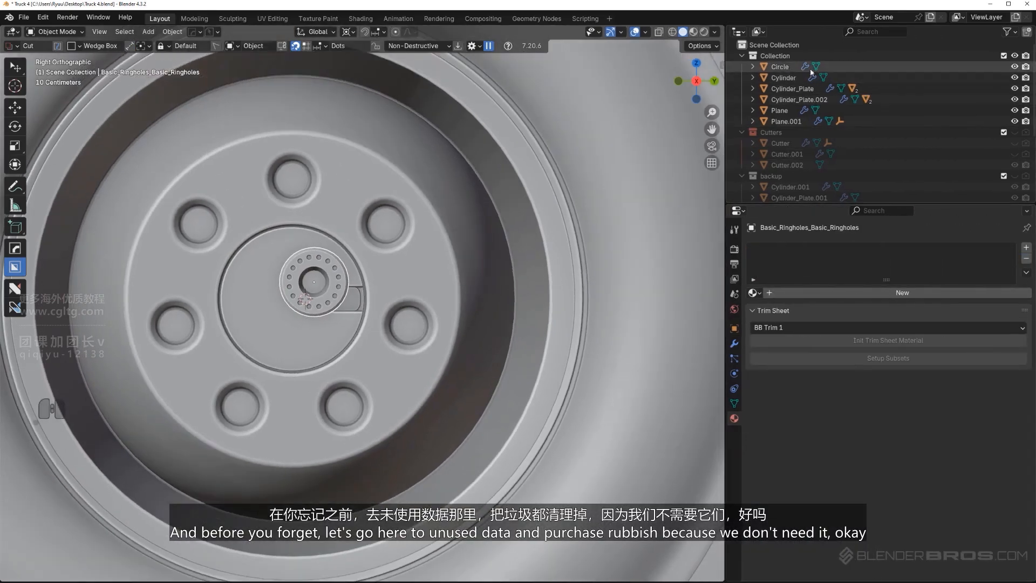
click(777, 129)
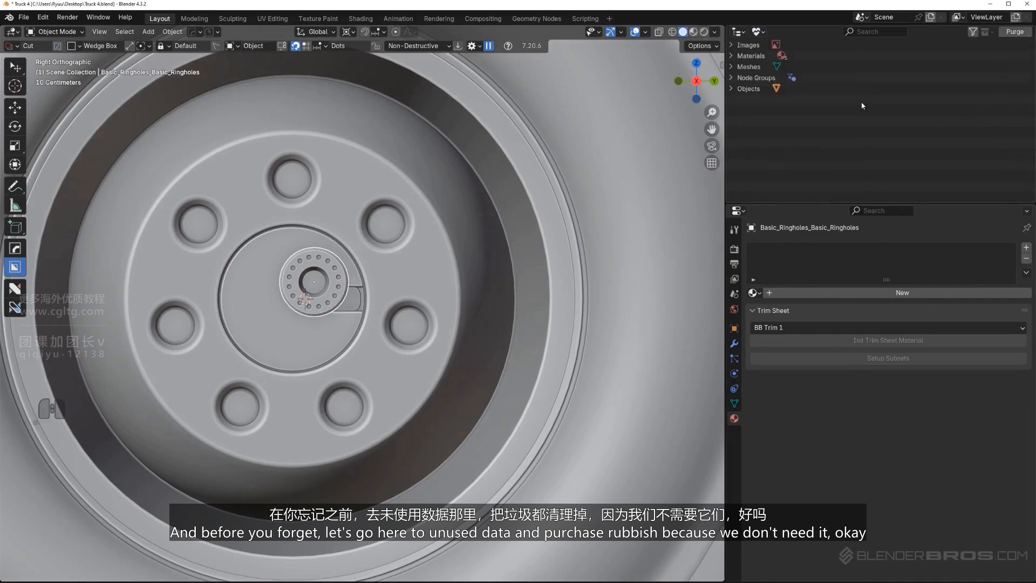
click(1012, 34)
click(900, 108)
click(1014, 31)
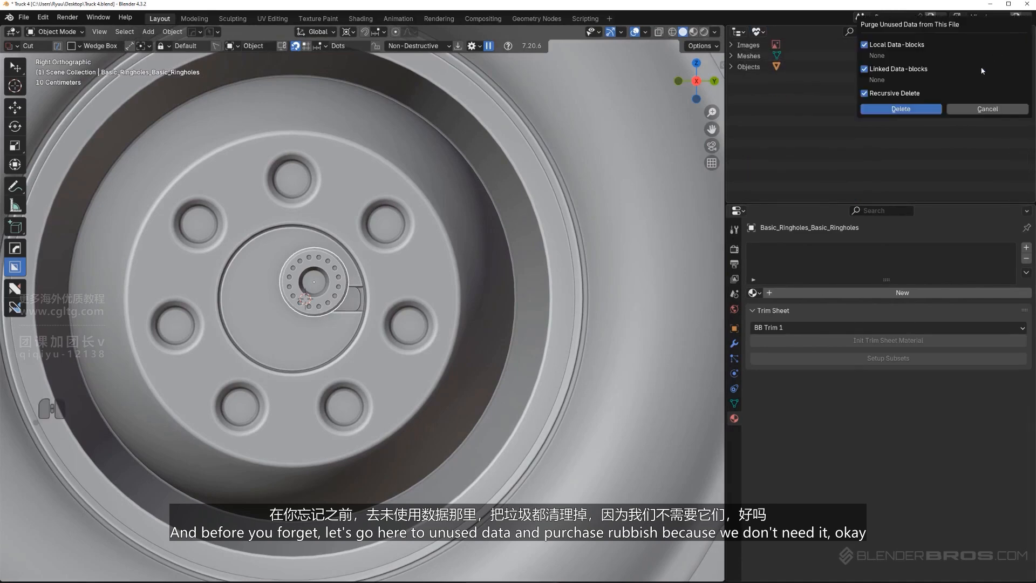
Check the material list for leftovers, switch the Outliner back to View Layer and narrow it again
click(757, 294)
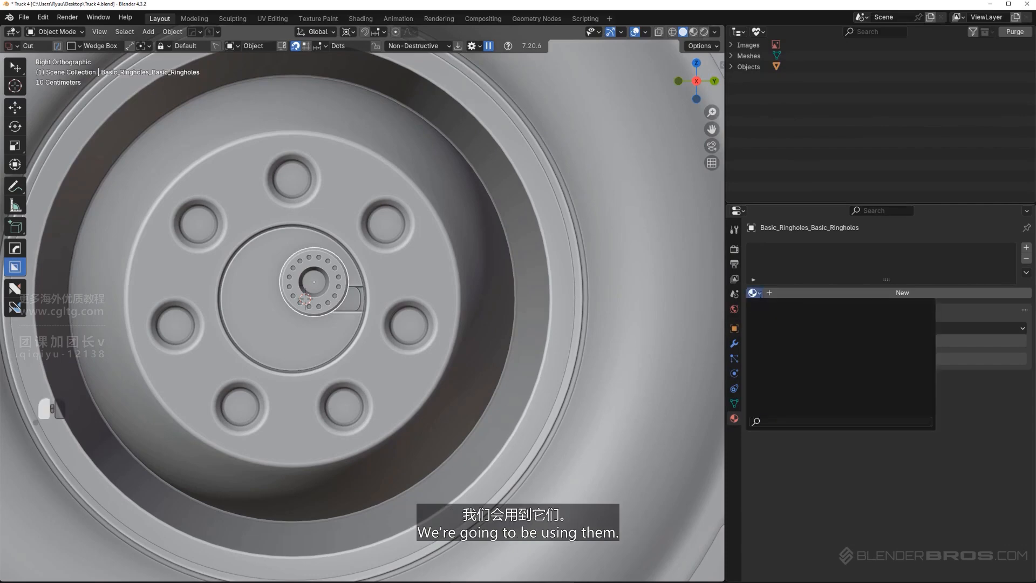
click(758, 31)
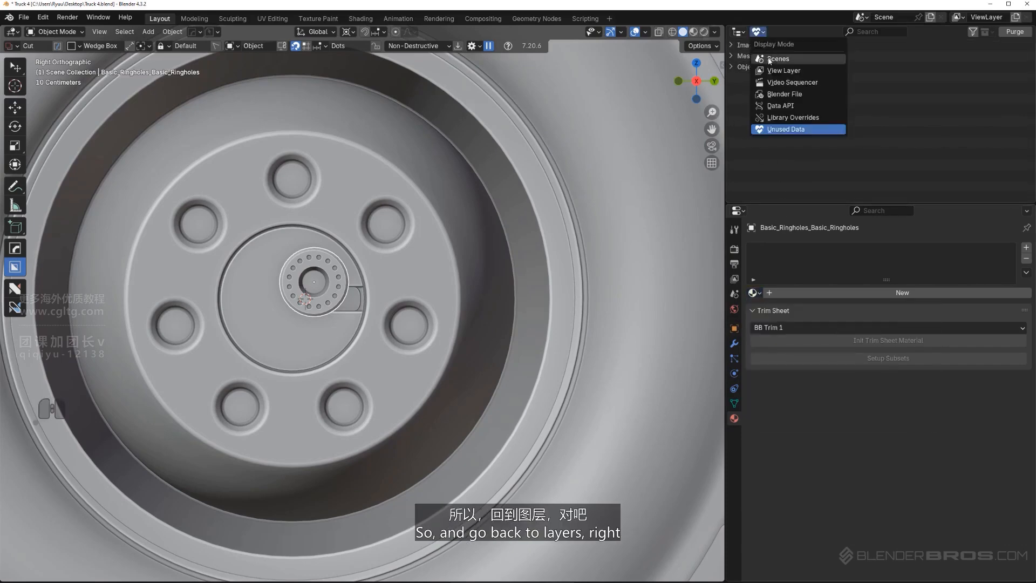
click(766, 65)
drag(726, 116, 868, 117)
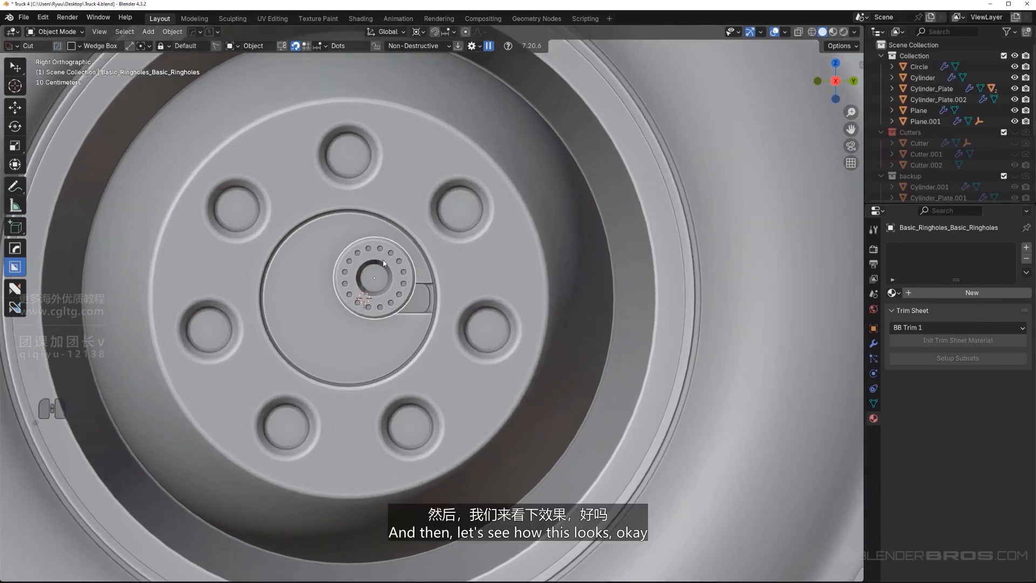
Scale the ring-hole insert by 0.484 and move it about -0.298 m in Y and 0.166 m in Z
scroll(405, 283, up, 2)
shift+middle_drag(404, 283, 464, 331)
key(s)
click(448, 337)
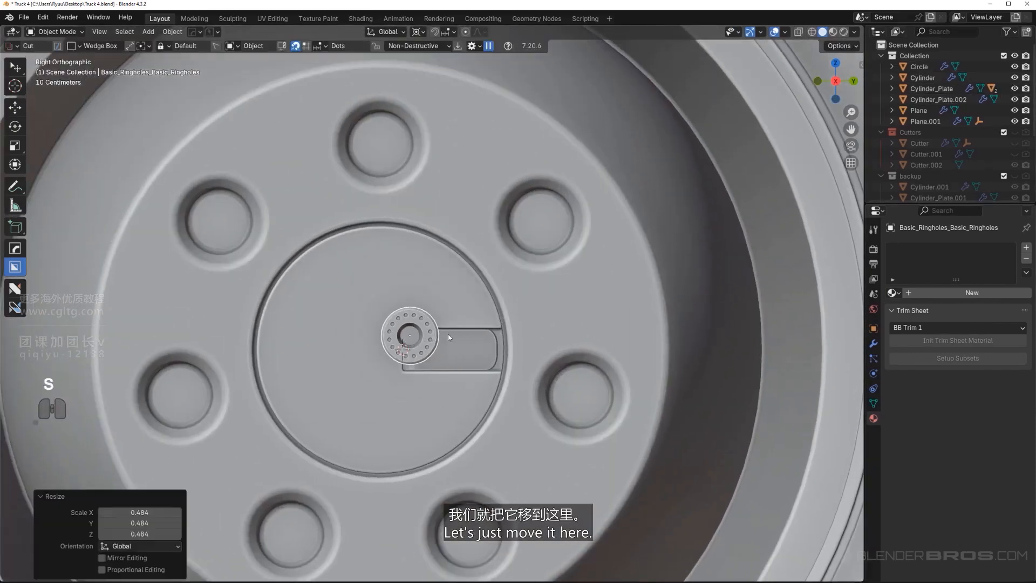
key(g)
click(406, 330)
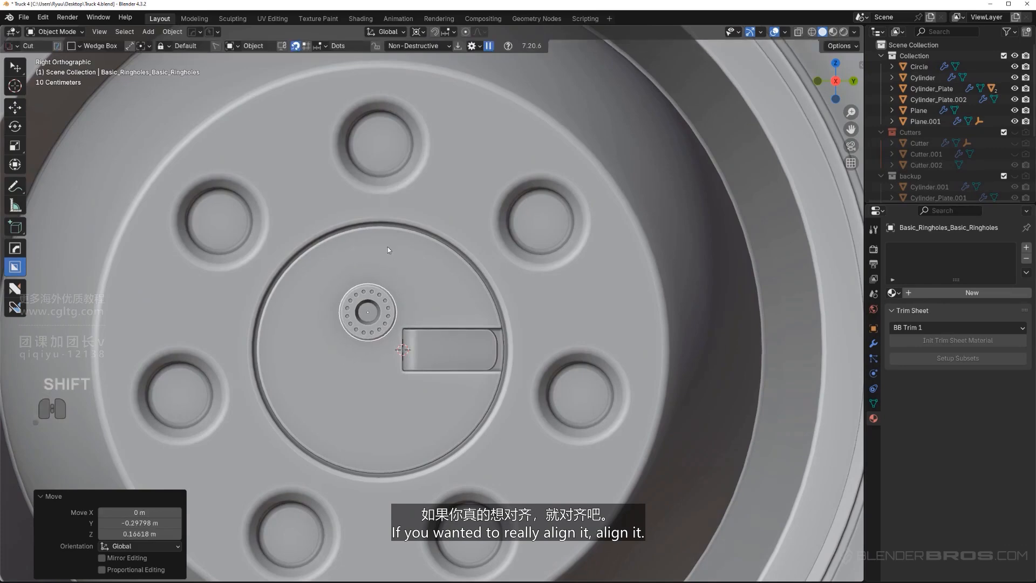
Snap the 3D cursor to the floor face of the hub's uppermost bolt hole, then leave Edit Mode
shift+middle_drag(380, 159, 402, 191)
click(449, 180)
key(Tab)
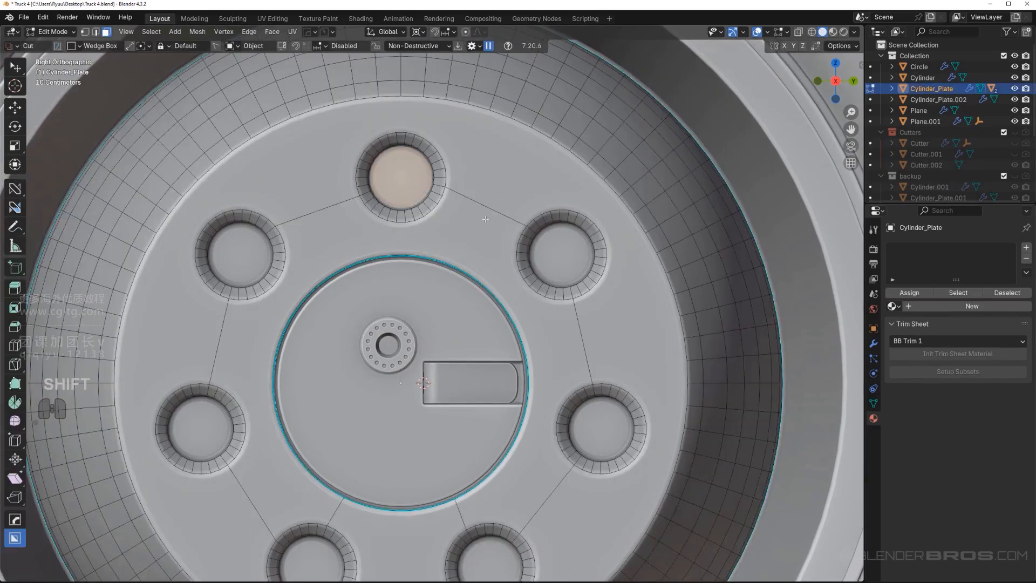
key(shift+s)
click(410, 220)
key(Tab)
Snap the ring-hole insert to the 3D cursor and scale it by 1.121 to fit the bolt hole
click(411, 351)
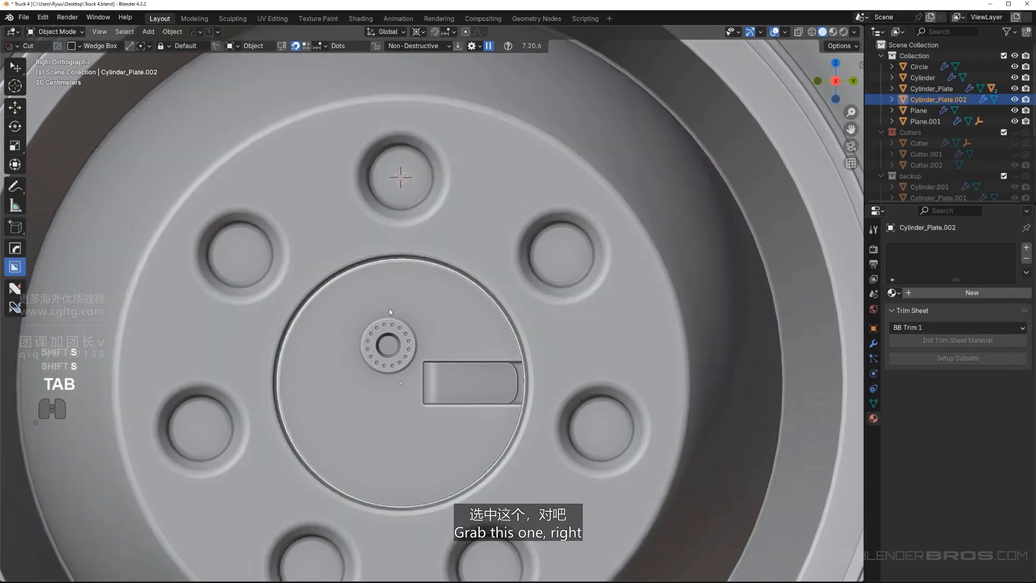
key(shift+s)
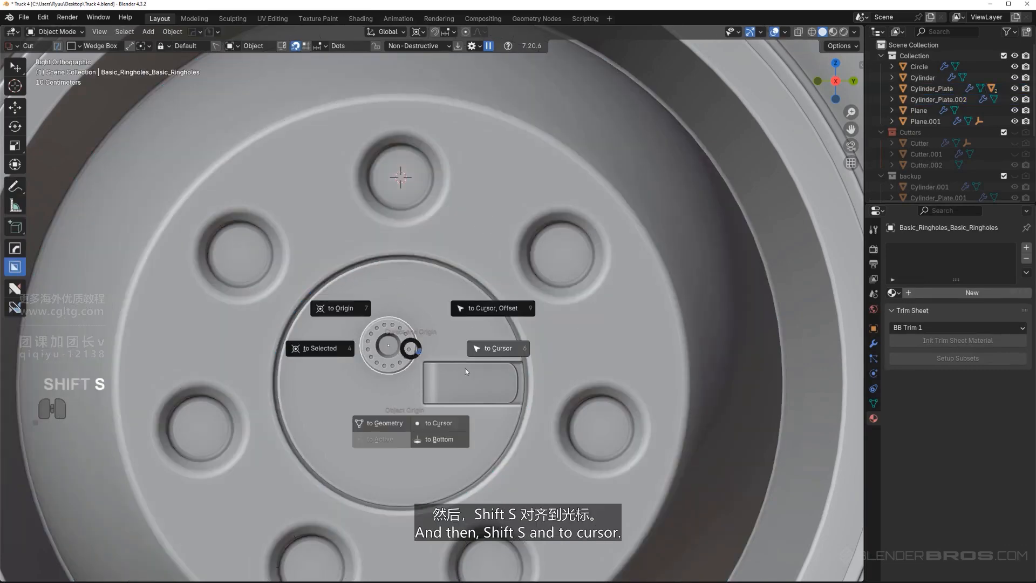
click(511, 353)
key(s)
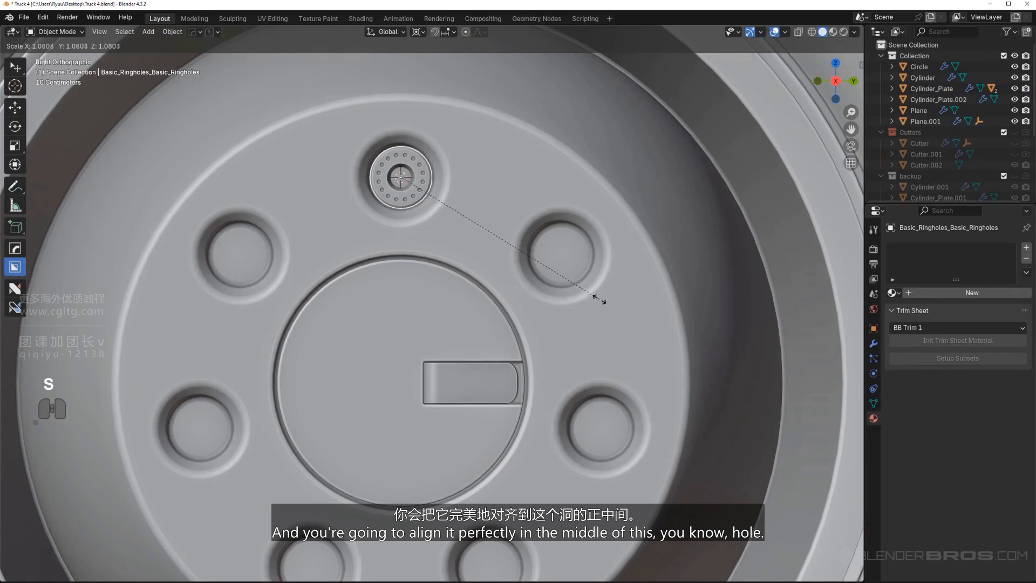
click(608, 301)
scroll(490, 303, down, 4)
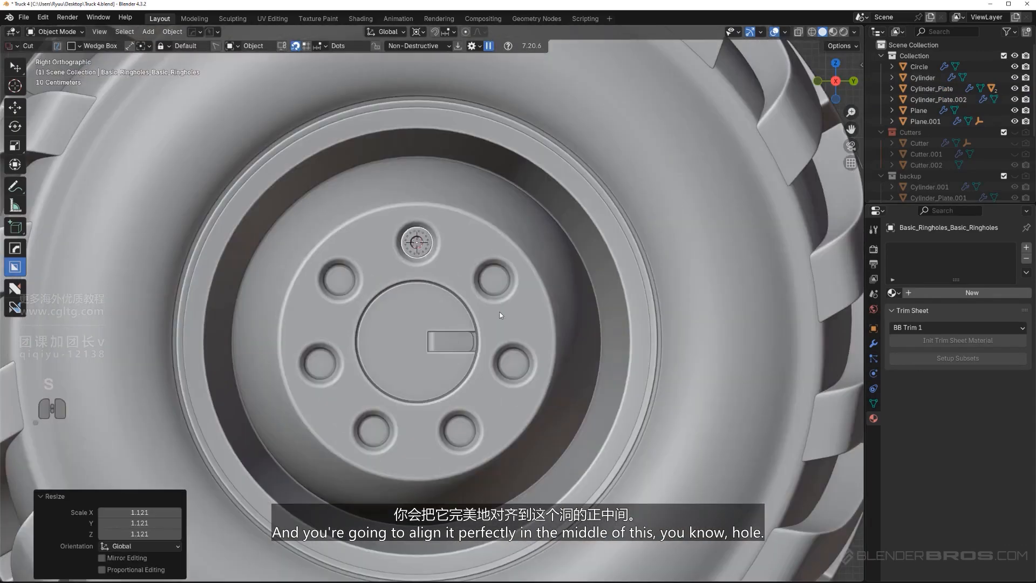
Select the hub plate and snap the 3D cursor back to its centre
key(q)
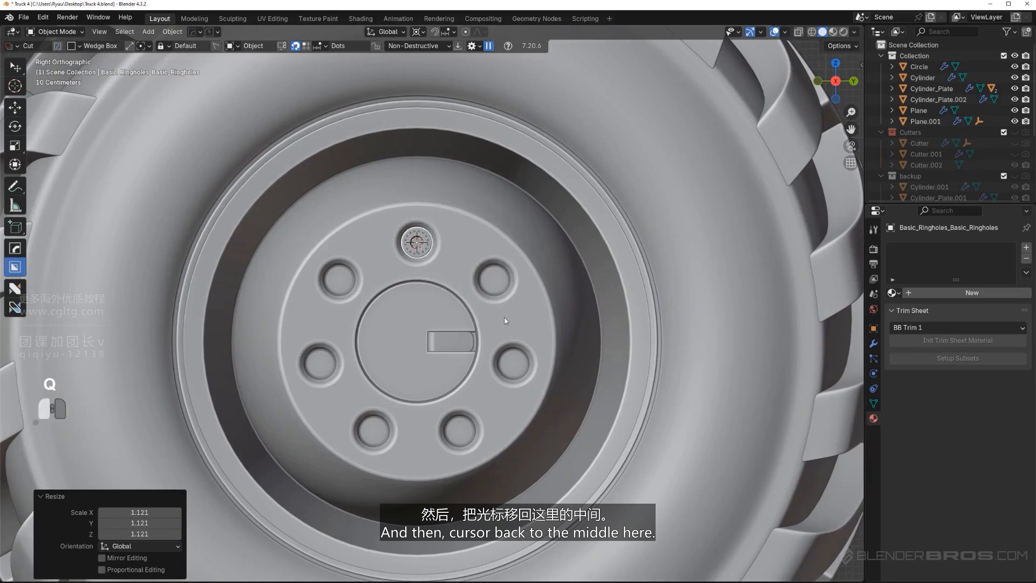
click(504, 318)
key(shift+s)
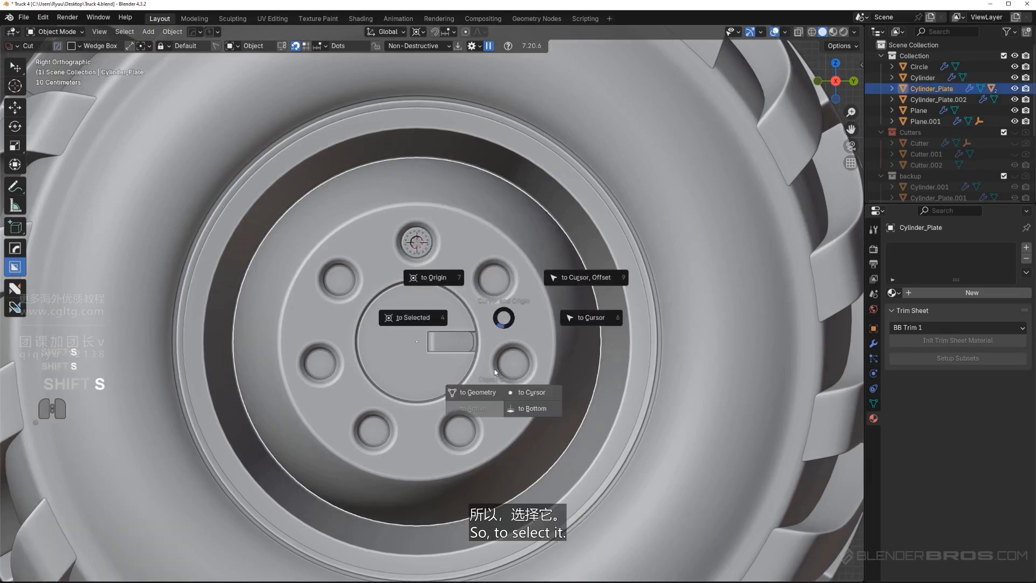
click(417, 327)
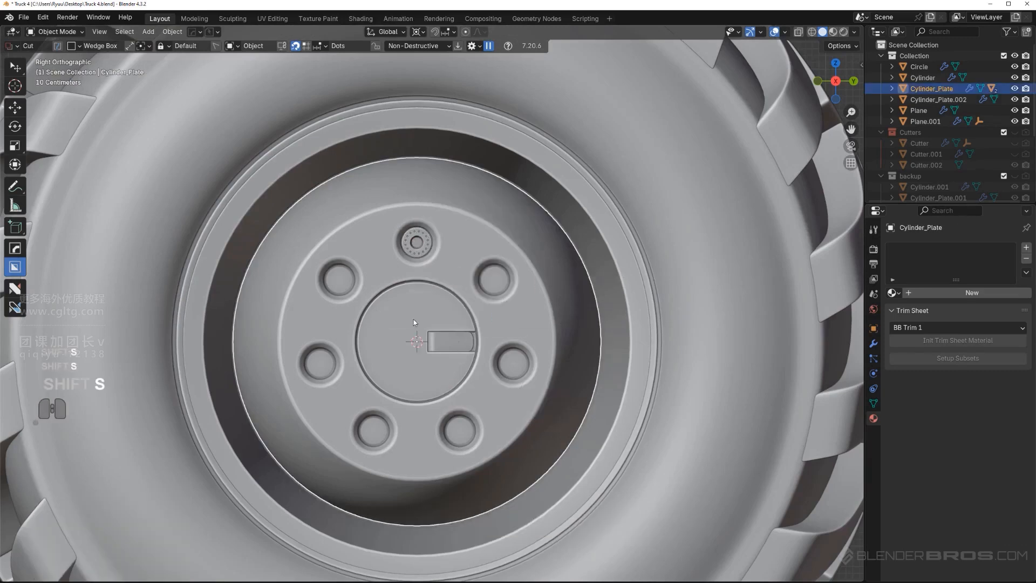
Radially array the ring-hole insert around the 3D cursor with 7 segments on the Z axis and zero displacement
click(427, 243)
scroll(438, 245, up, 2)
key(q)
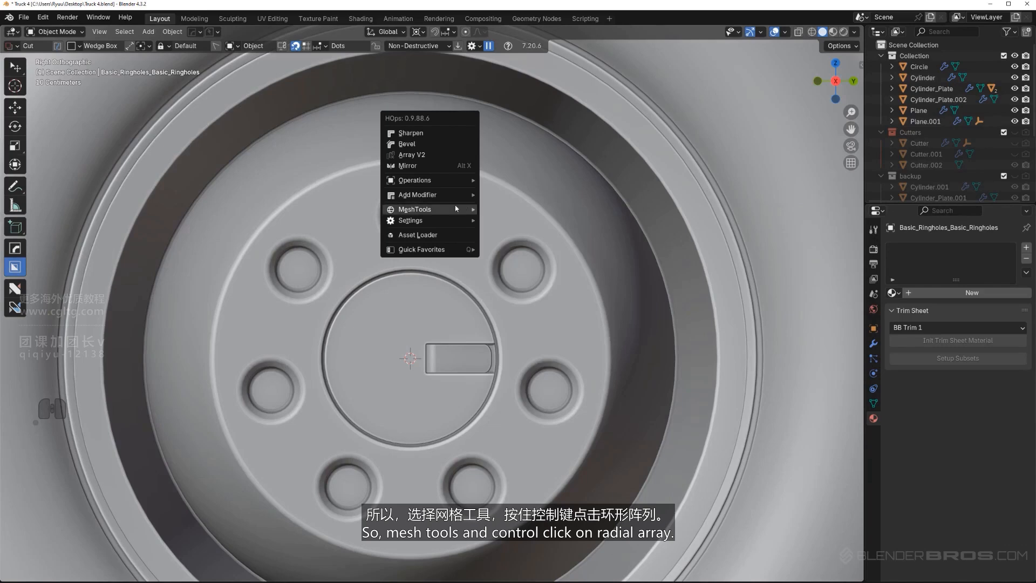
mouse_move(464, 206)
ctrl+click(515, 275)
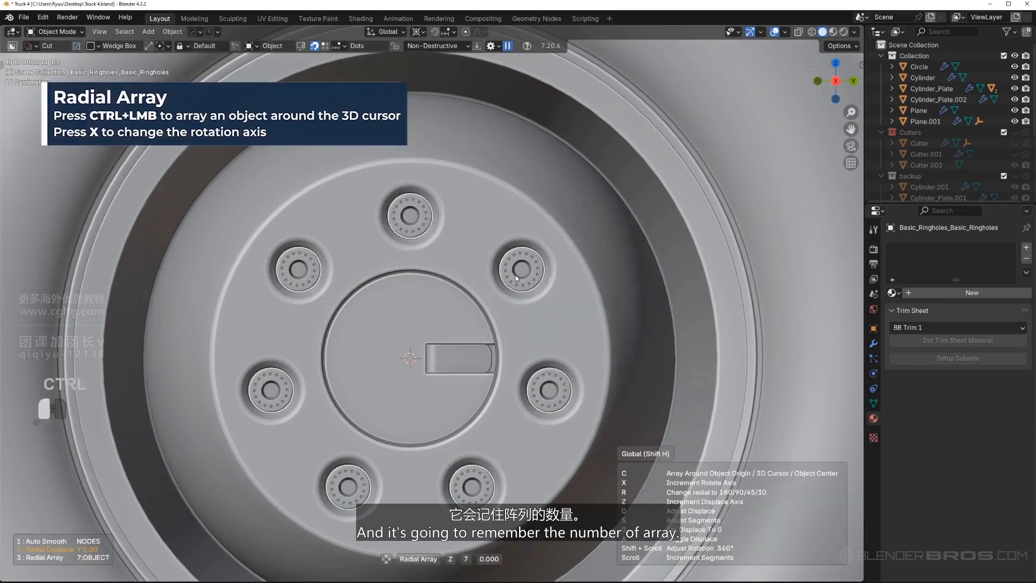
click(537, 344)
Move the arrayed ring-hole inserts about 0.527 m along X so they sit in the hub's bolt holes
scroll(544, 259, down, 8)
middle_drag(544, 259, 660, 232)
scroll(623, 269, up, 4)
scroll(623, 268, up, 2)
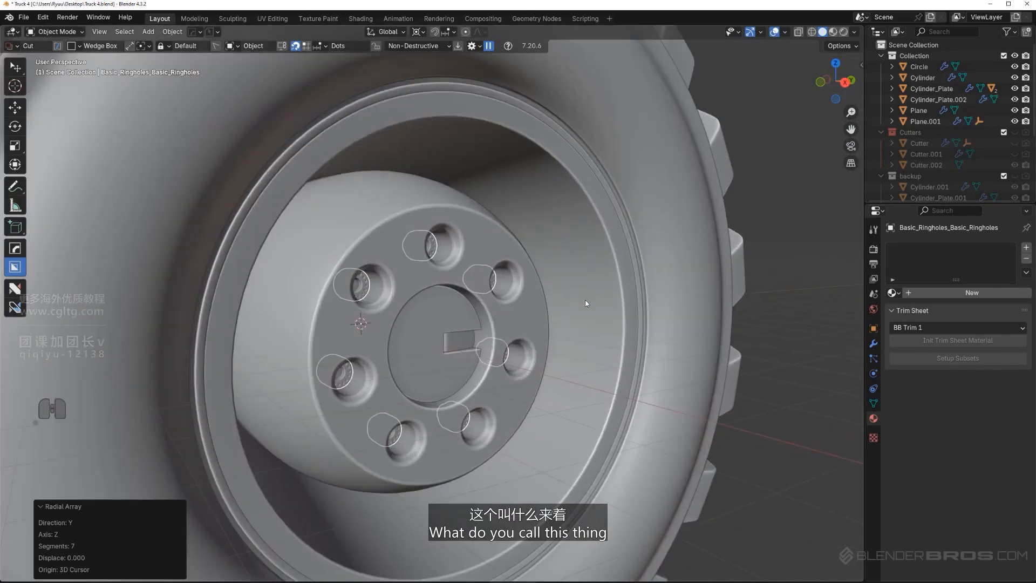
key(g)
key(x)
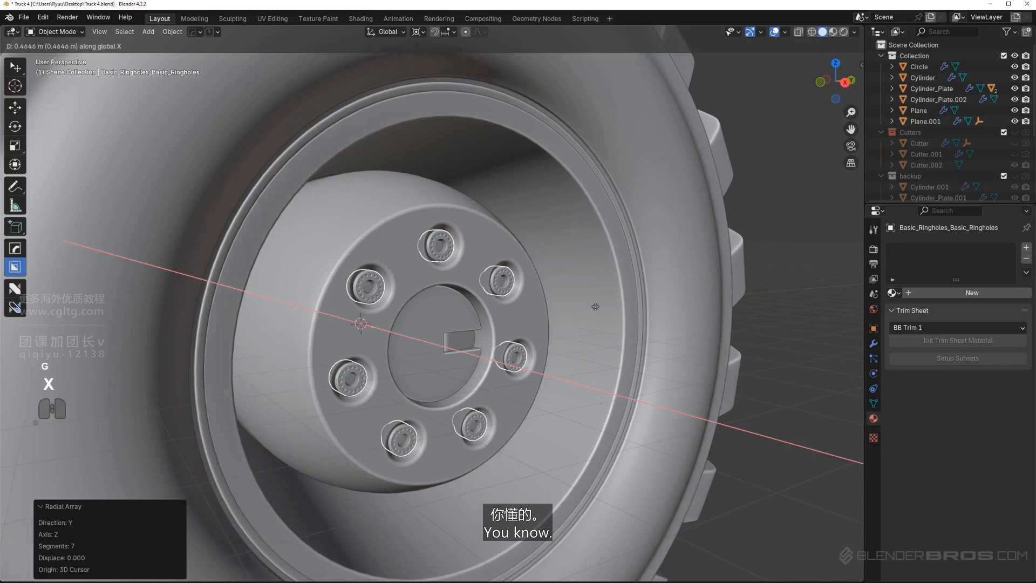
click(595, 307)
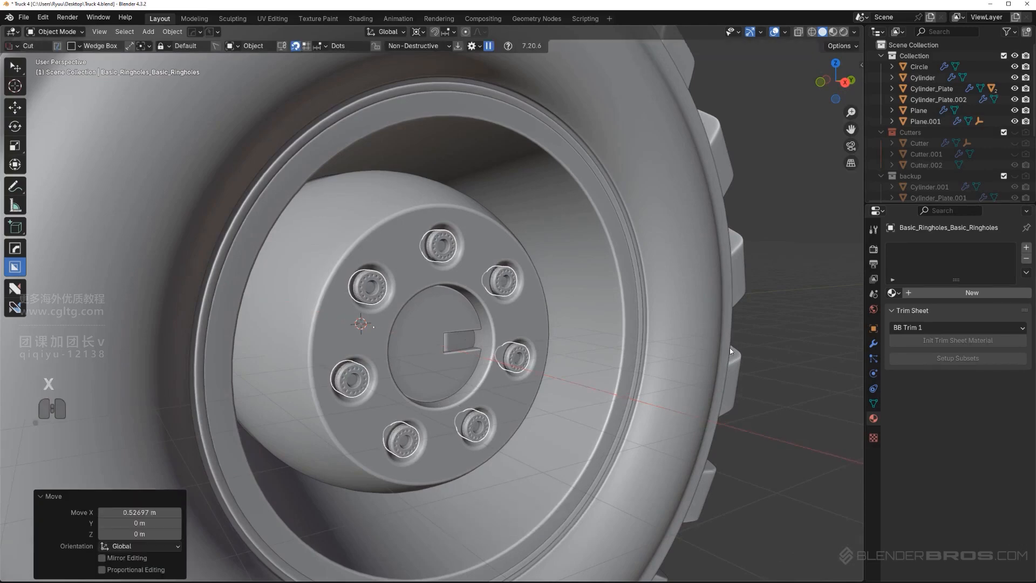
Bevel the outer edge of the plain cylinder cap on the wheel's back side
scroll(668, 360, down, 6)
alt+middle_drag(668, 359, 594, 338)
key(KP_5)
scroll(526, 335, down, 4)
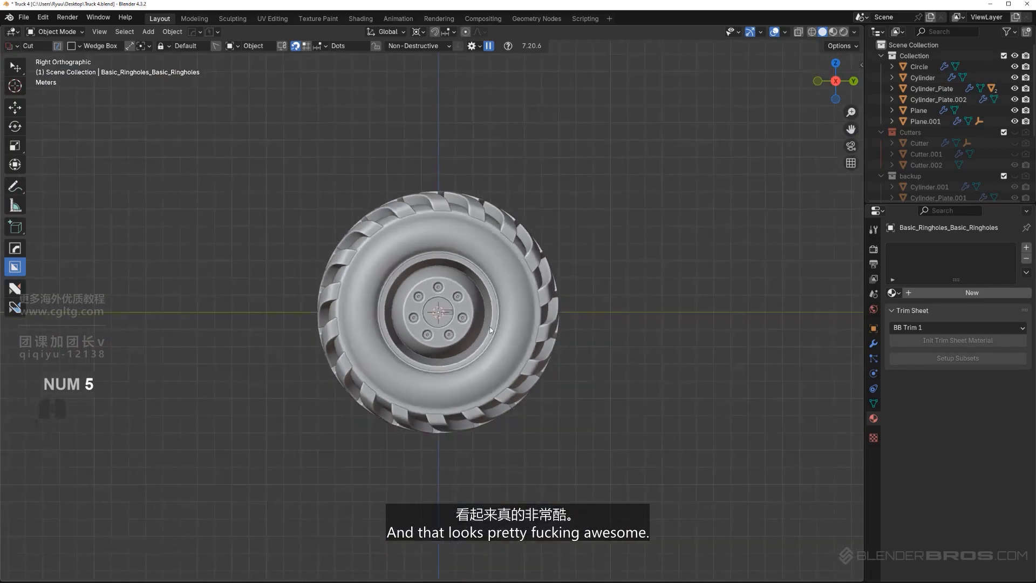
middle_drag(526, 335, 676, 338)
scroll(526, 325, up, 5)
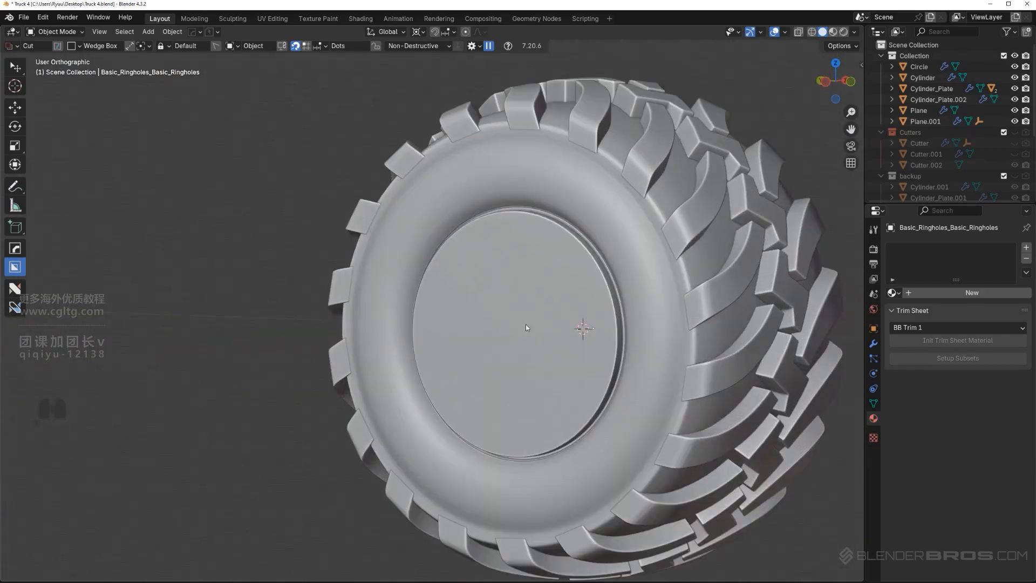
click(525, 320)
key(Tab)
scroll(618, 292, down, 2)
shift+middle_drag(619, 282, 544, 298)
key(Tab)
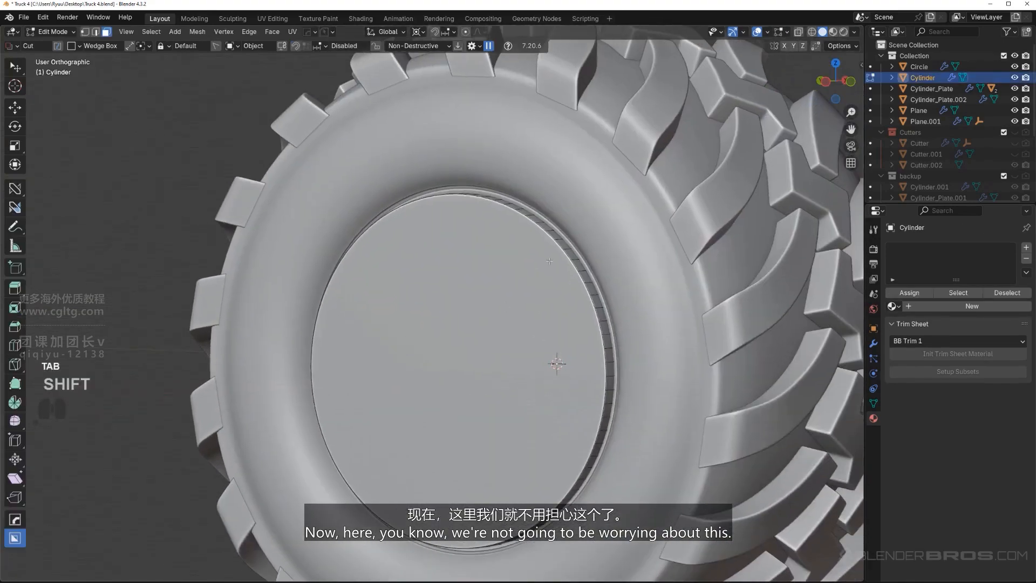
alt+click(585, 271)
key(ctrl+b)
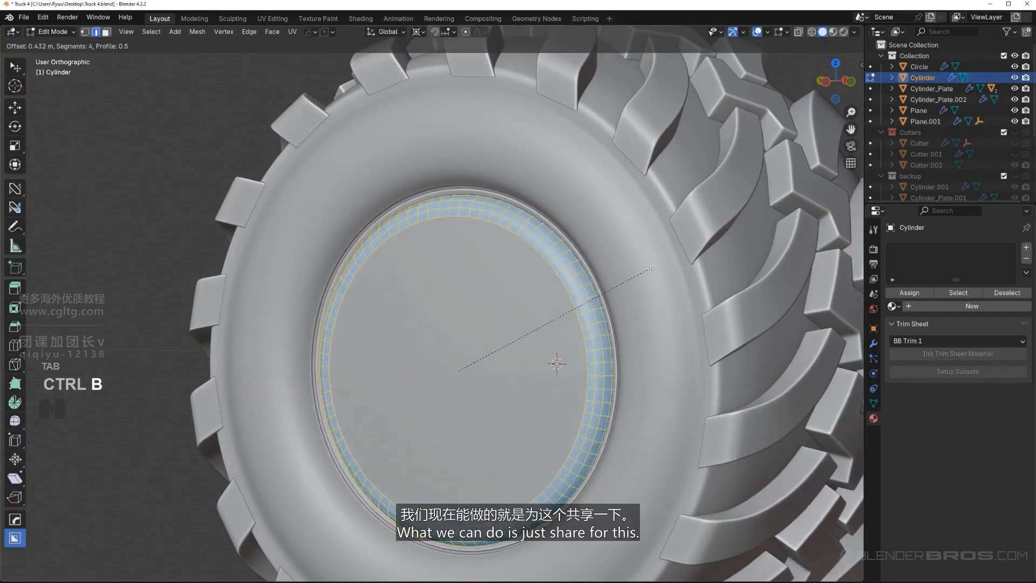
click(681, 275)
key(Tab)
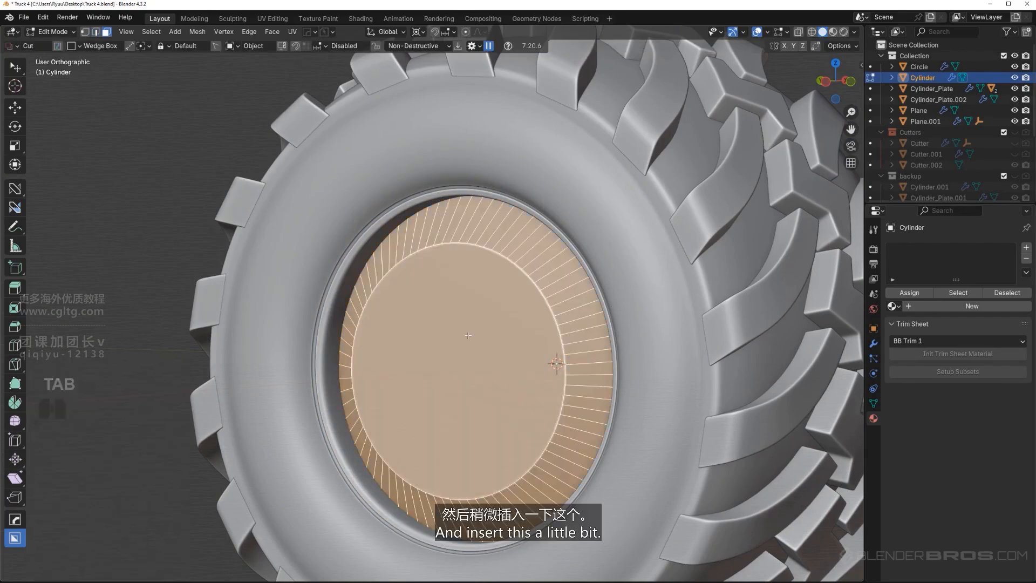
Inset the cylinder's back cap face by about 0.266 m and extrude it inward about 0.667 m
click(547, 351)
key(i)
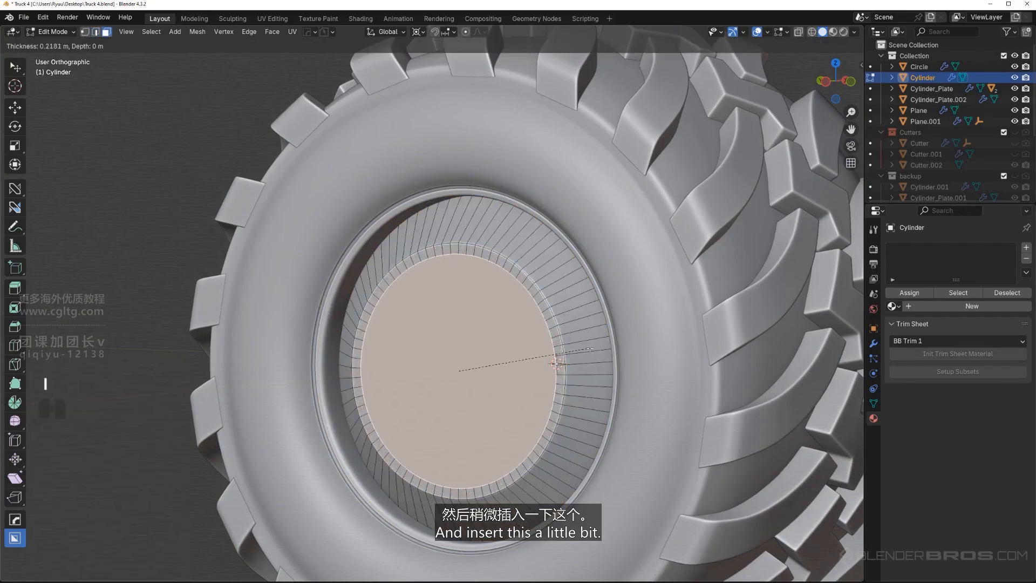
click(590, 349)
key(e)
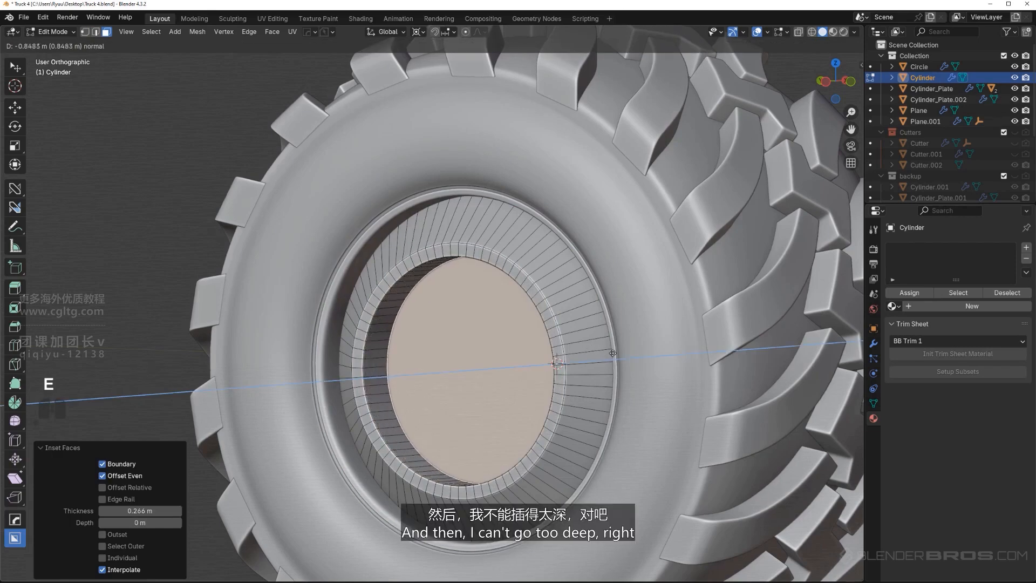
click(608, 358)
Scale the recessed face to 0.718, move it about -0.7 m along X and leave Edit Mode
key(s)
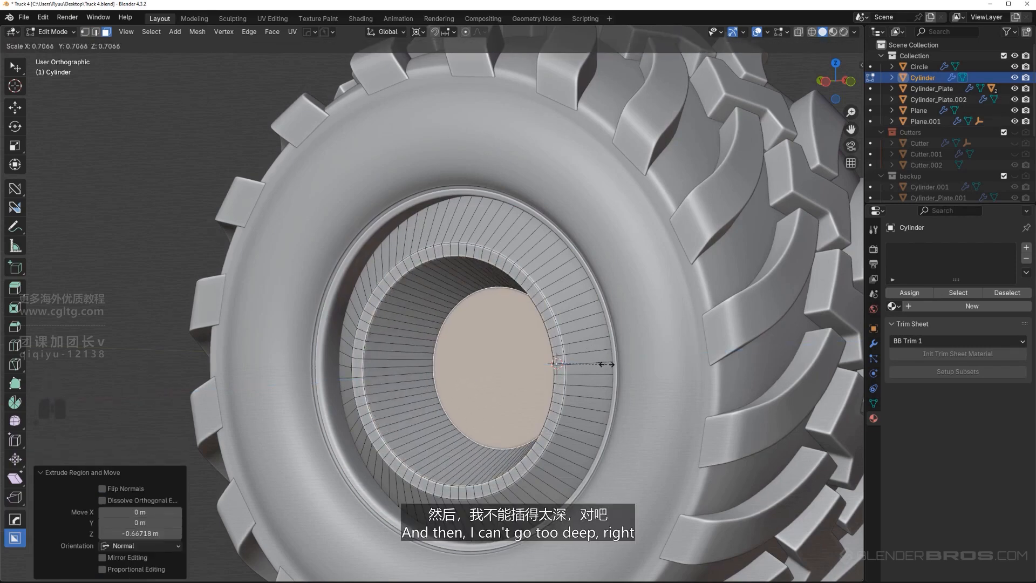
click(607, 365)
key(g)
key(x)
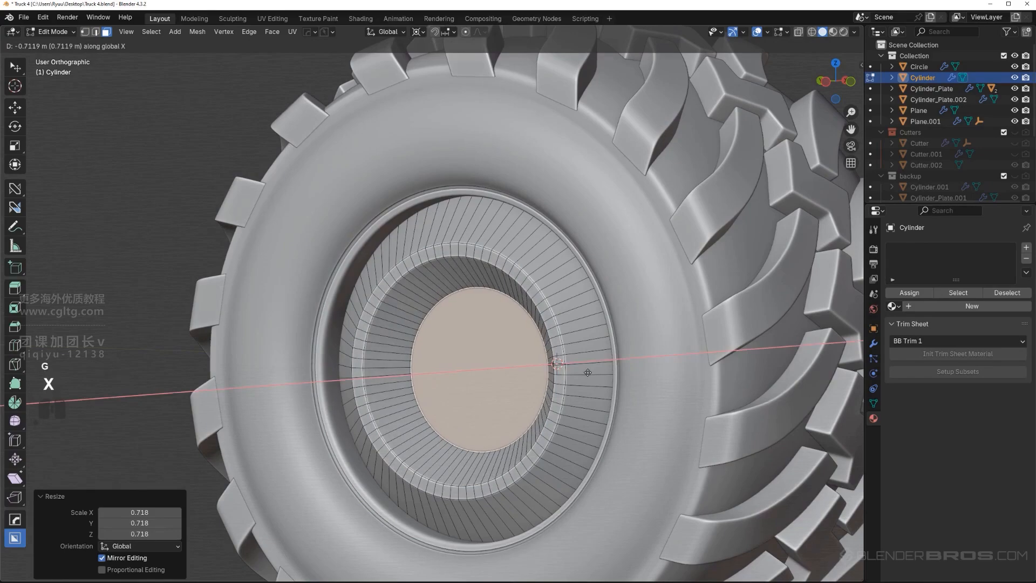
click(585, 372)
key(Tab)
Rename the main collection as Wheels and toggle its visibility to check what it contains
scroll(598, 259, down, 3)
middle_drag(612, 289, 373, 298)
key(KP_5)
scroll(550, 291, up, 2)
scroll(504, 284, up, 4)
scroll(442, 245, down, 4)
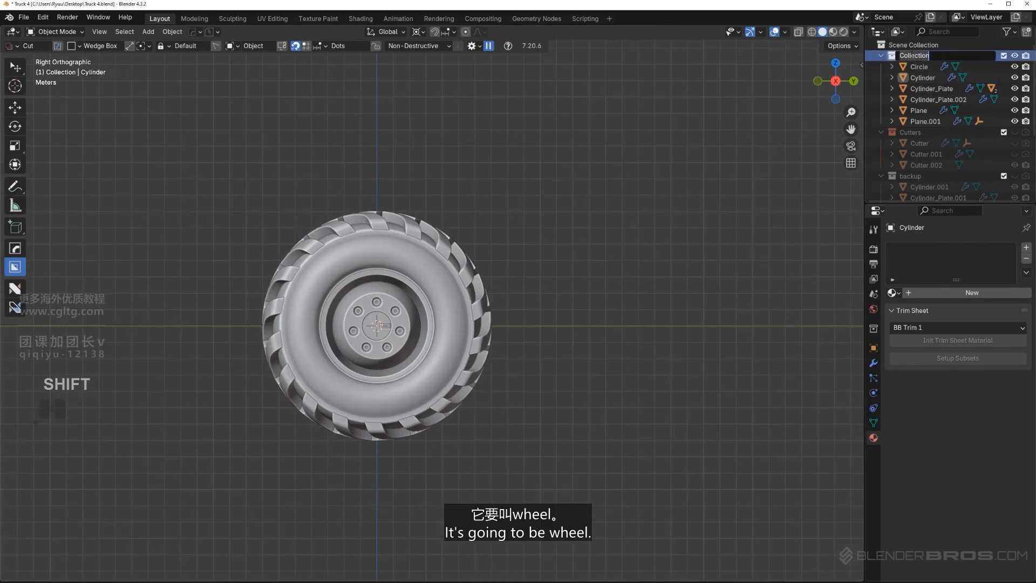
text(Wheels)
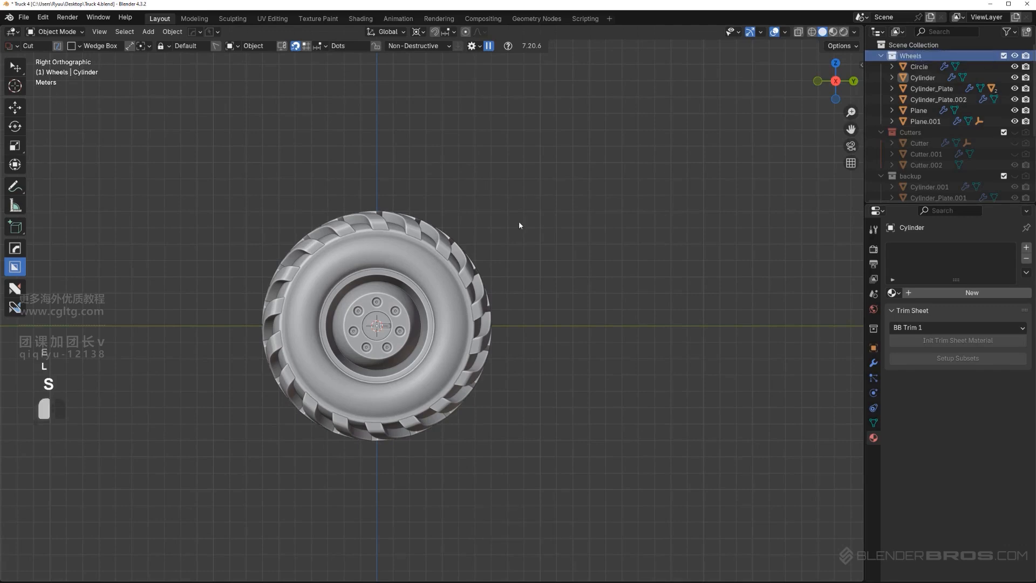
double_click(1015, 57)
Move the arrayed ring-hole inserts into the Wheels collection
scroll(434, 202, down, 2)
scroll(430, 302, up, 4)
shift+middle_drag(427, 311, 489, 265)
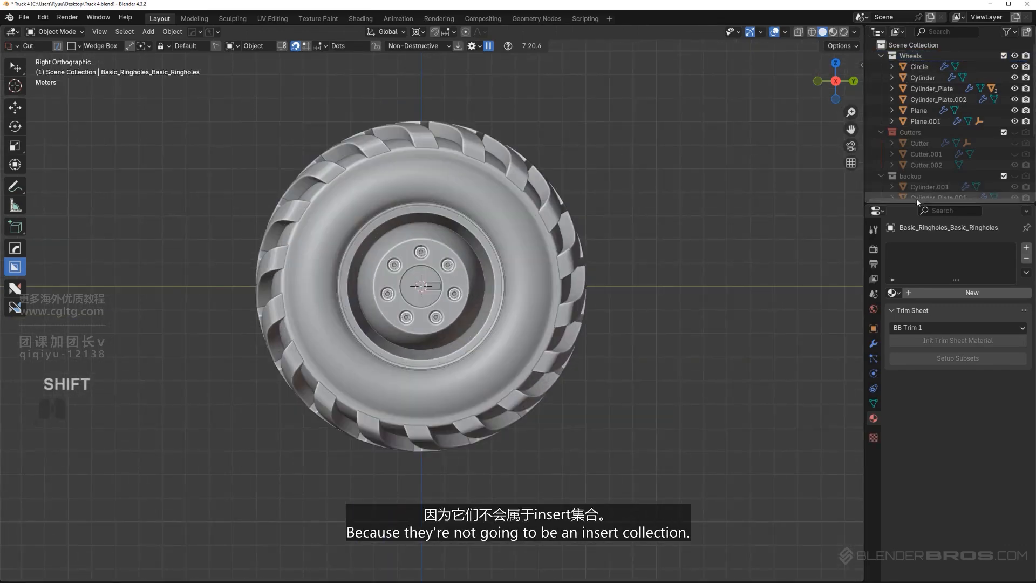
mouse_move(917, 199)
mouse_down()
mouse_move(913, 336)
mouse_move(908, 195)
mouse_up()
key(m)
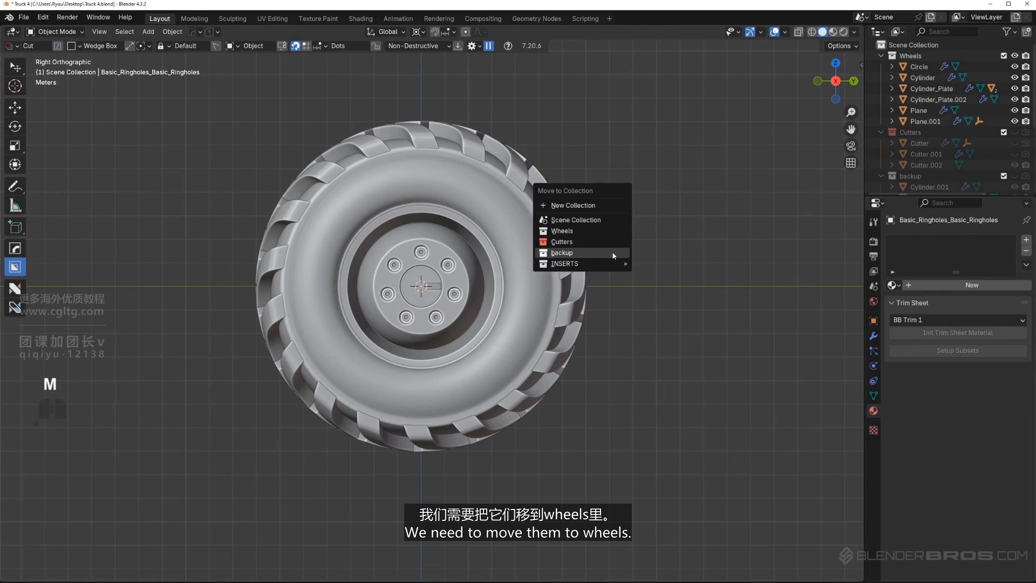
click(606, 231)
scroll(657, 256, down, 1)
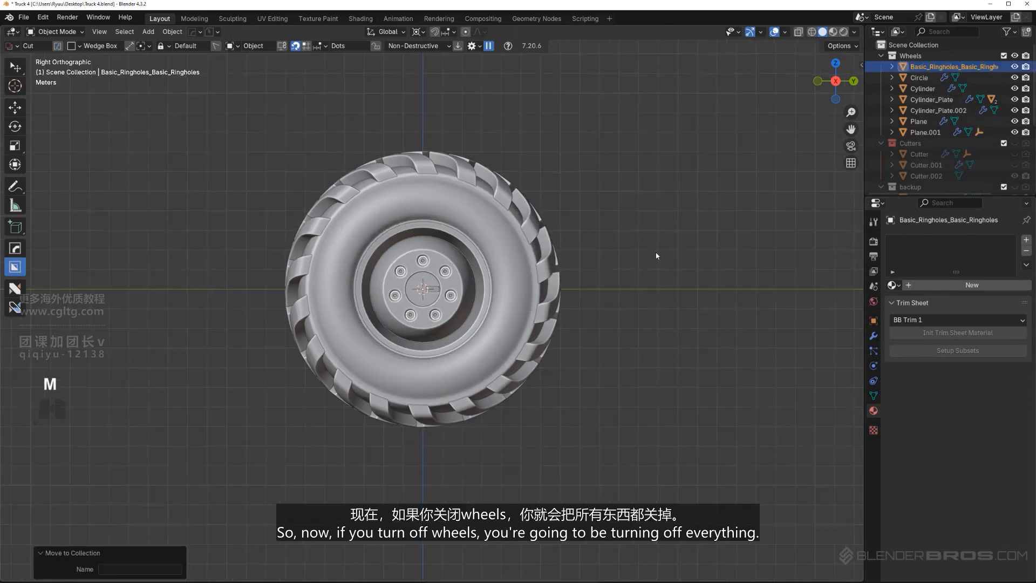
With the Wheels collection hidden, move the leftover pull-tab block into Wheels, then show the collection again
click(1014, 56)
click(1015, 56)
click(1014, 56)
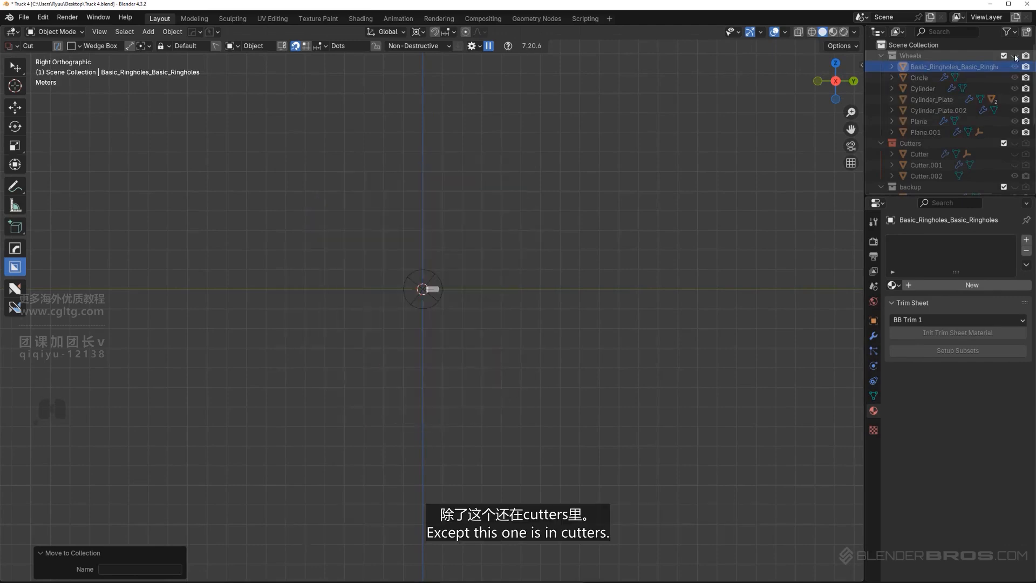
scroll(431, 294, up, 3)
click(445, 267)
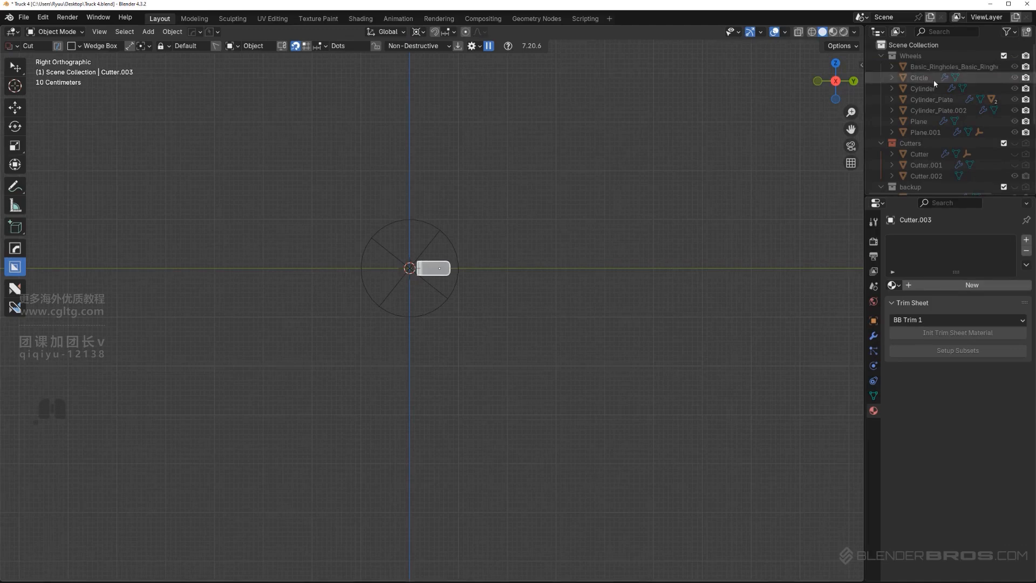
key(m)
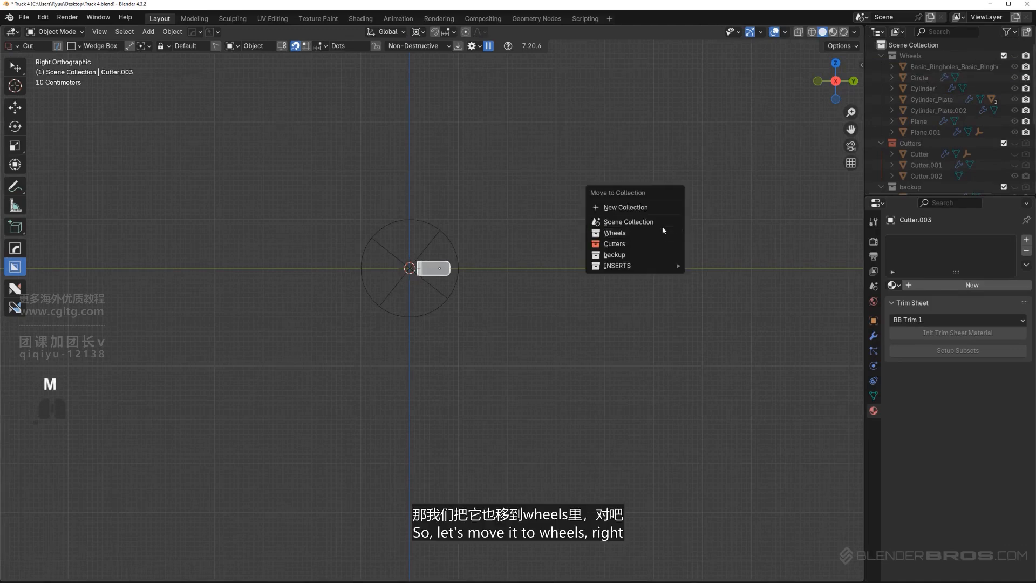
click(659, 230)
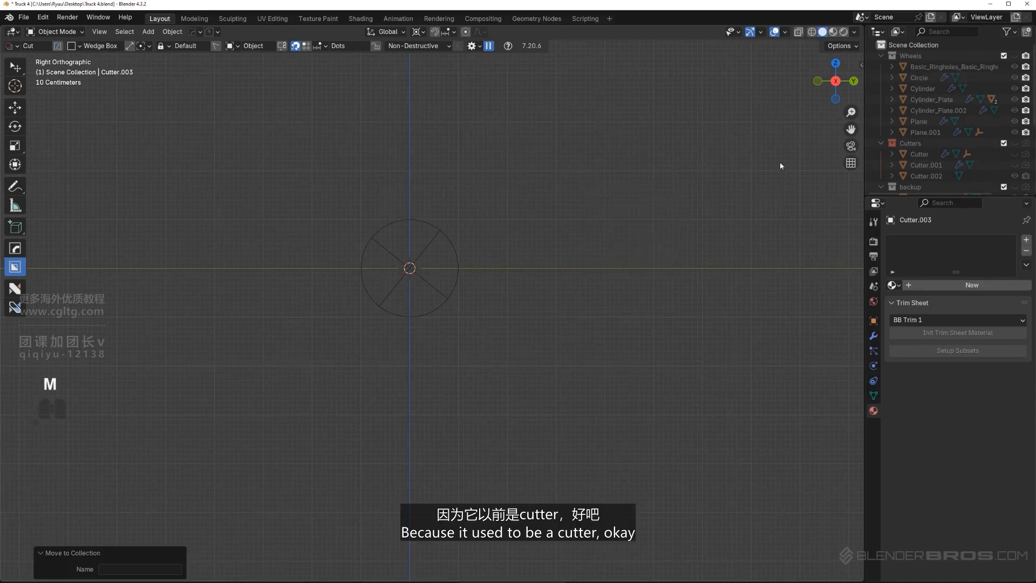
click(1016, 56)
scroll(435, 294, down, 2)
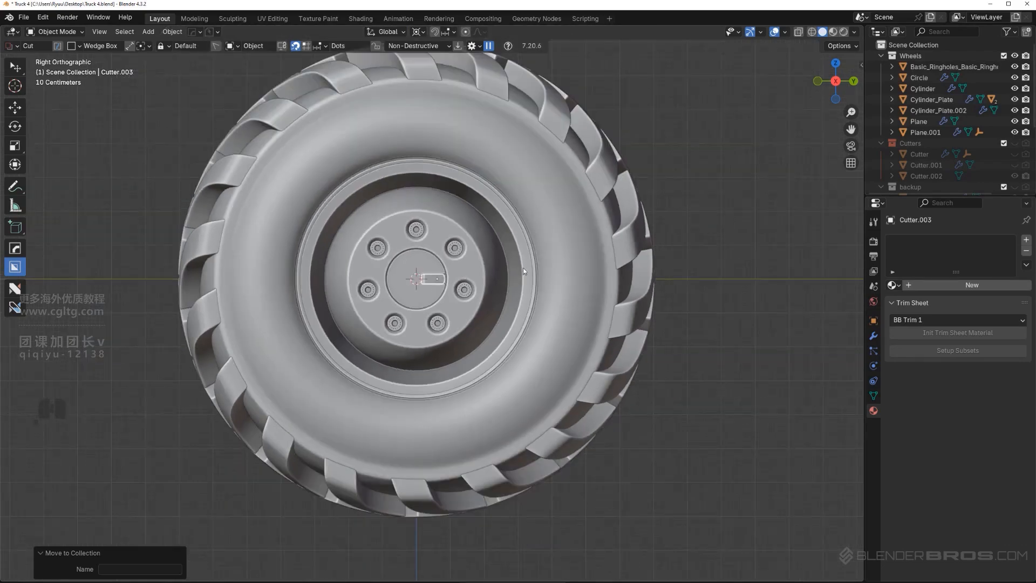
With the Wheels collection hidden, move the leftover radial empty into the Cutters collection, then show Wheels again
click(1016, 56)
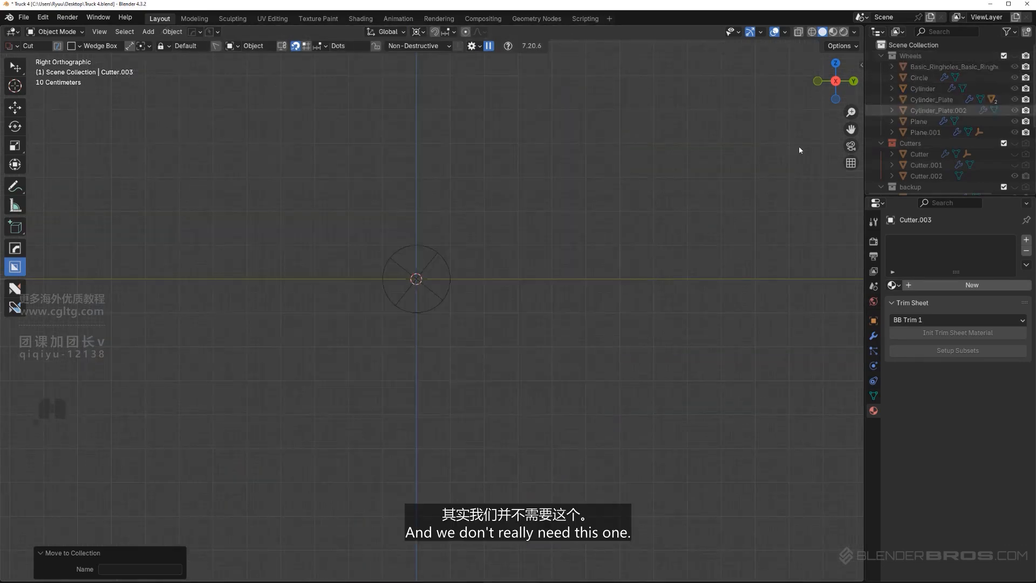
click(445, 263)
key(m)
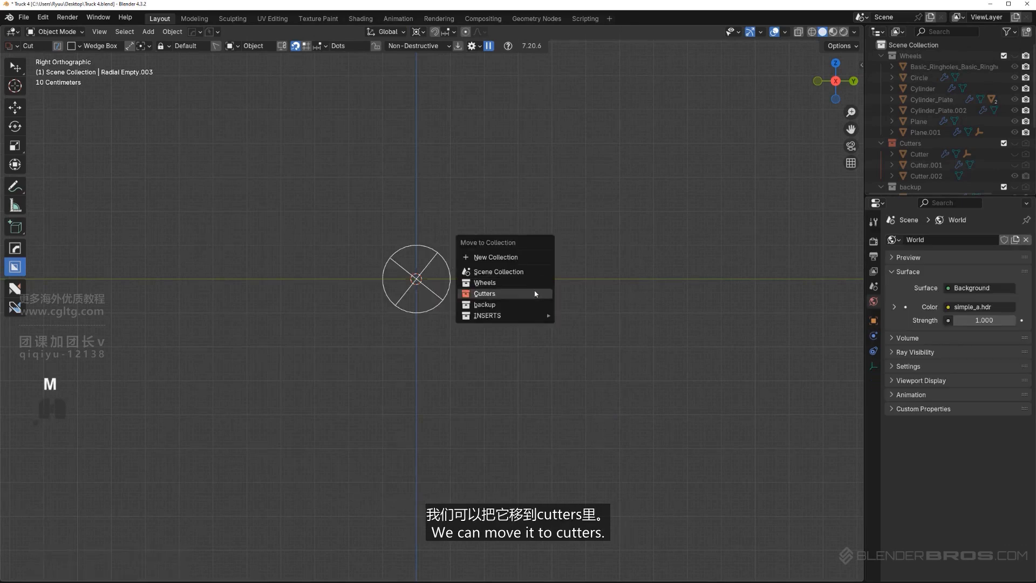
click(535, 294)
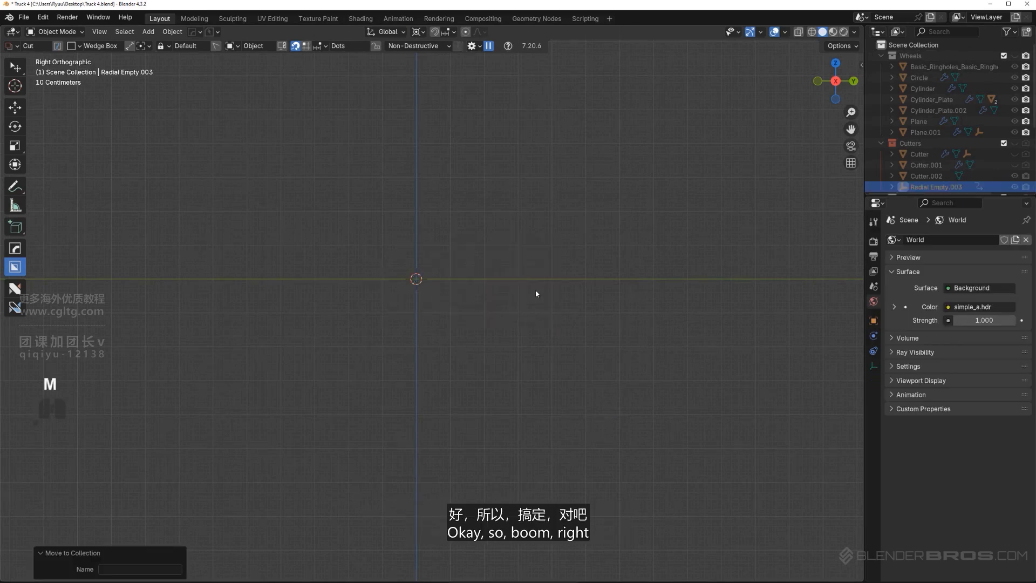
click(1015, 57)
scroll(542, 246, down, 3)
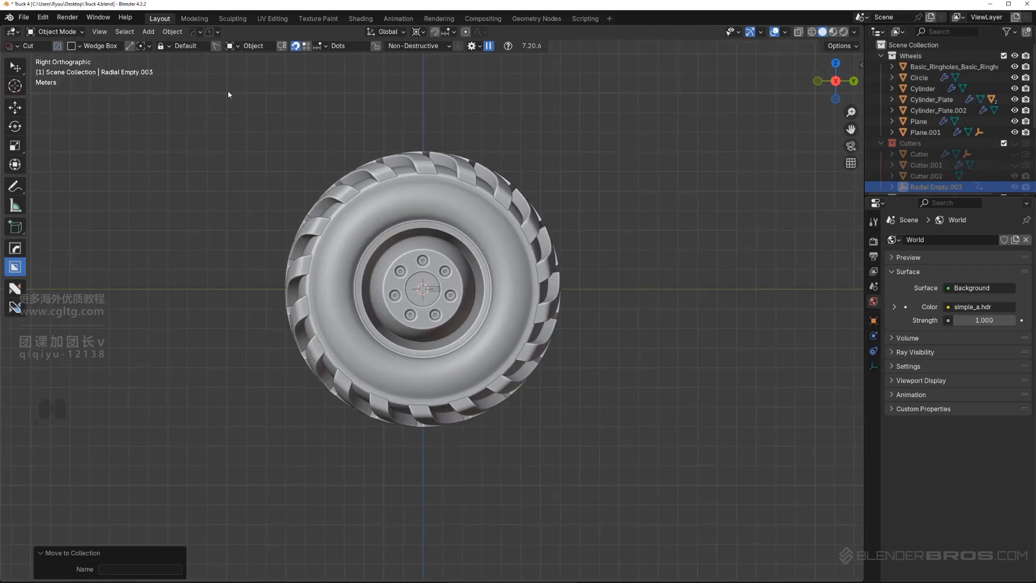
Save the scene as the next incremental version, Truck 5.blend, with PowerSave
click(209, 31)
click(214, 70)
scroll(509, 302, down, 4)
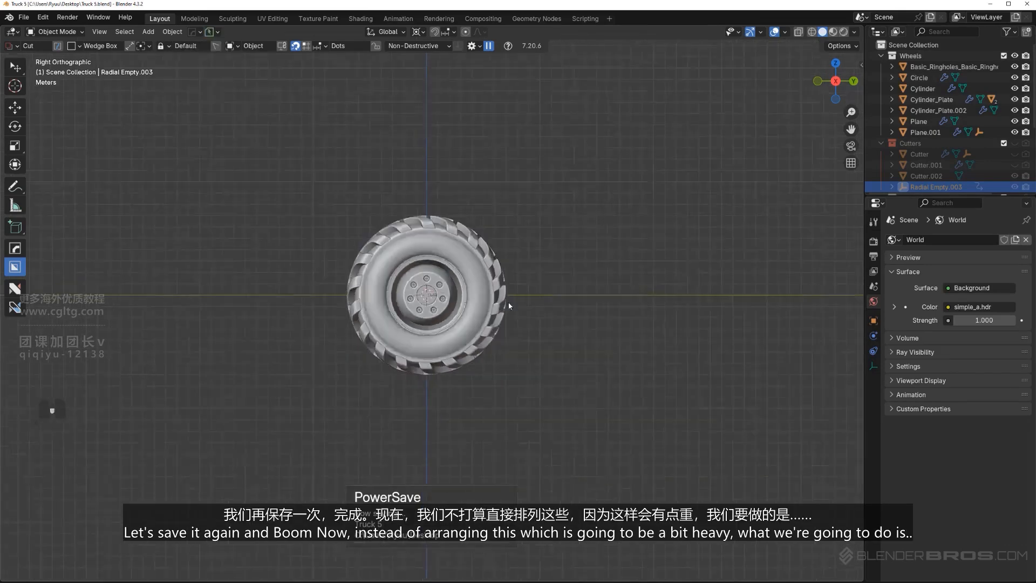
Add a collection instance of the Wheels collection
mouse_move(467, 288)
middle_down()
mouse_move(481, 296)
mouse_move(467, 286)
middle_up()
scroll(485, 303, up, 5)
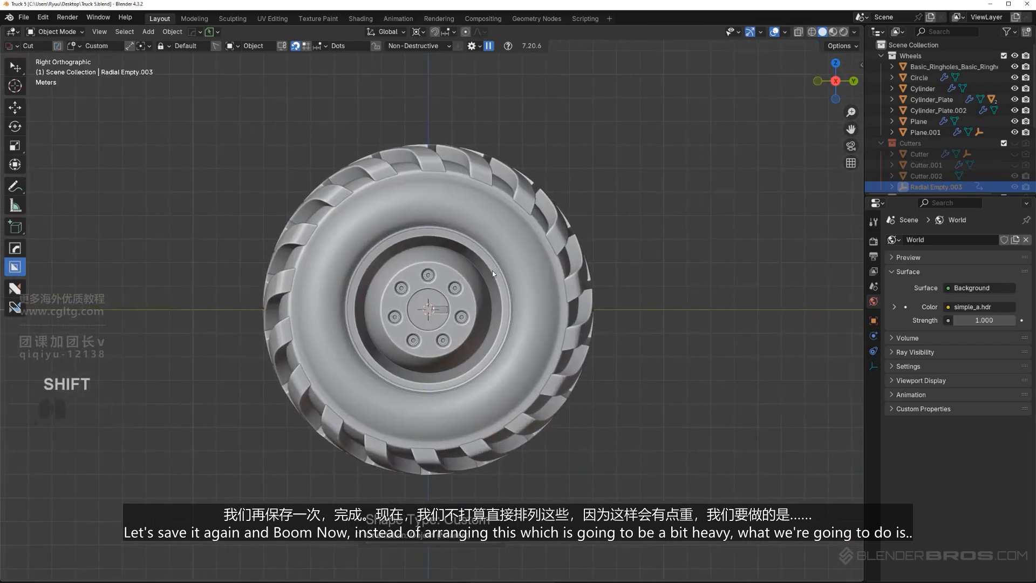
scroll(365, 309, down, 3)
shift+middle_drag(365, 309, 341, 294)
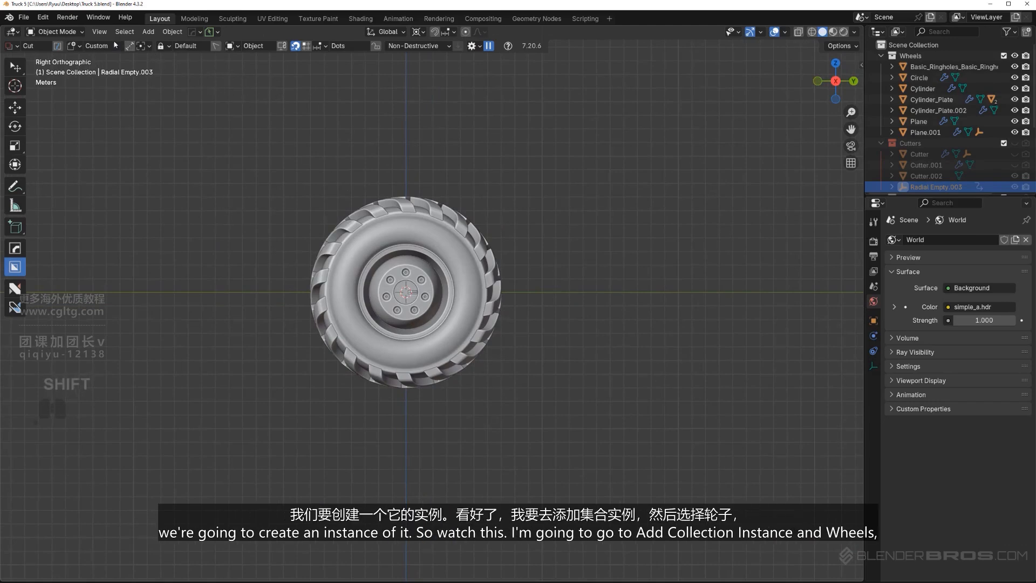
click(149, 32)
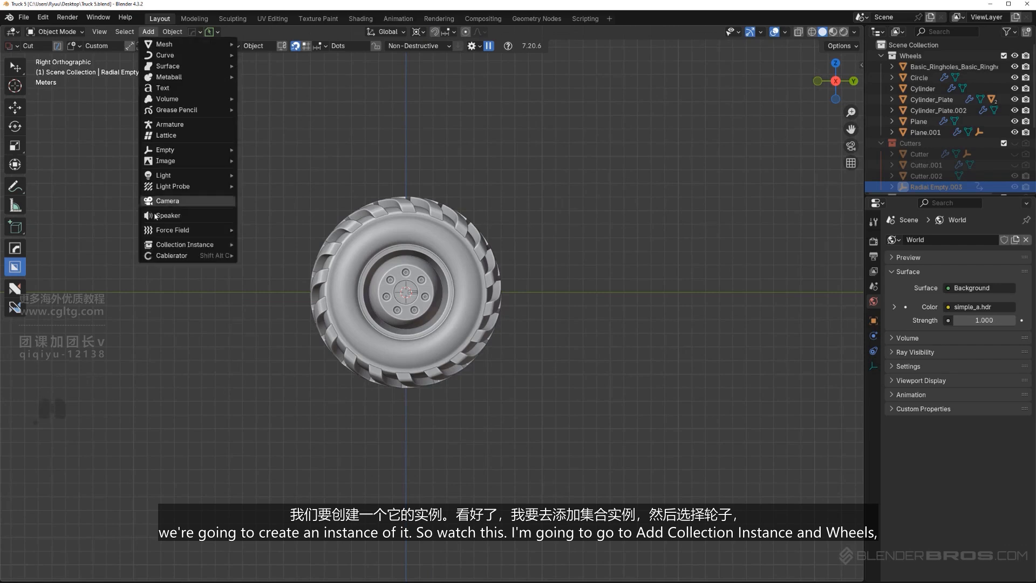
mouse_move(169, 248)
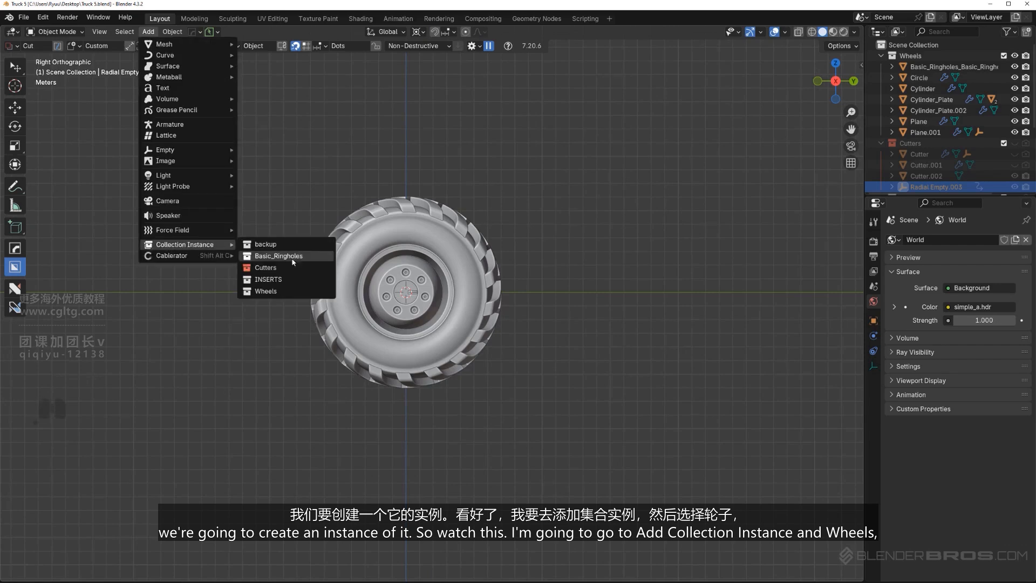
click(291, 293)
Move the wheel instance 15.424 m along Y, beside the original wheel
shift+middle_drag(495, 342, 456, 342)
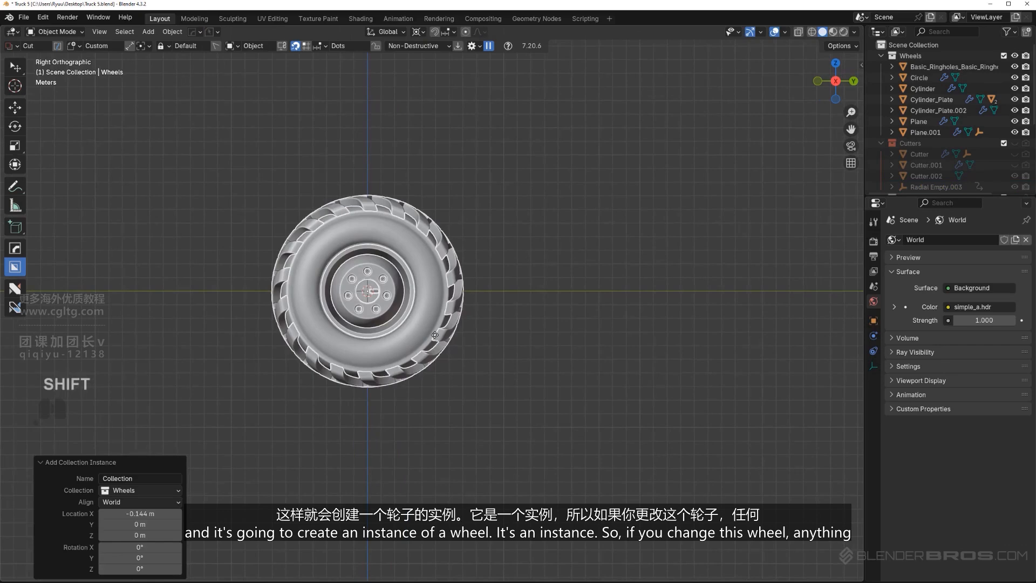
key(g)
key(Escape)
key(g)
key(y)
click(411, 244)
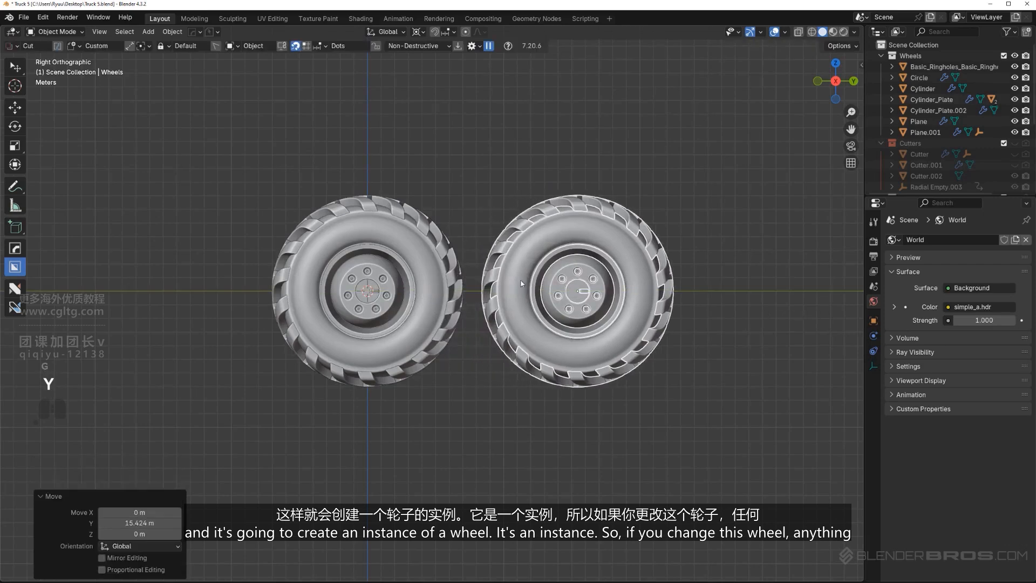
Try moving the original wheel's hub plate along X to test whether the wheel instance follows
click(410, 246)
middle_drag(409, 247, 464, 277)
key(KP_5)
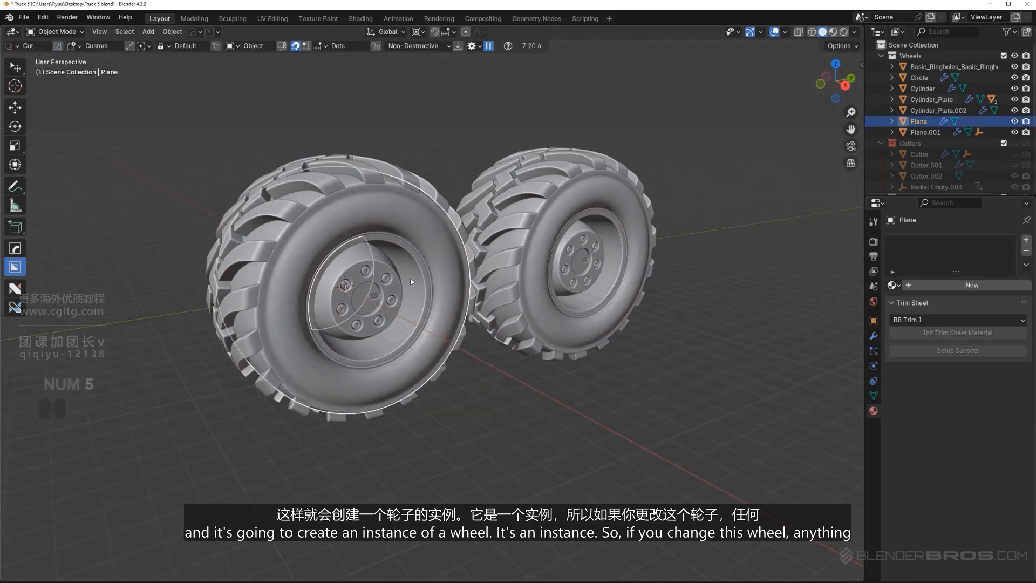
middle_drag(396, 296, 410, 292)
key(g)
key(x)
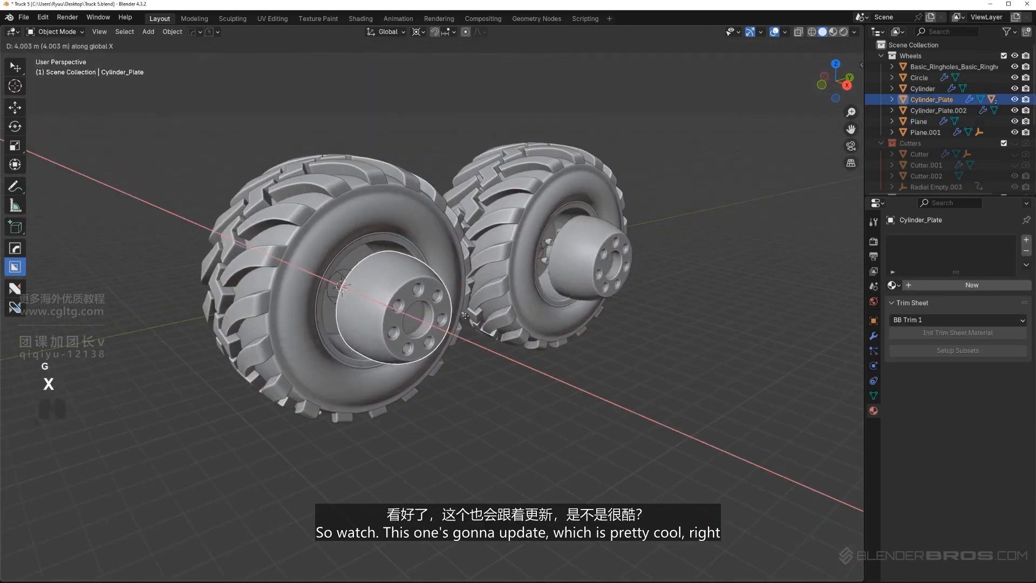
right_click(586, 234)
Duplicate the wheel instance about 15.5 m along Y and repeat the duplication once for a row of four wheels
middle_drag(586, 233, 338, 276)
key(KP_5)
scroll(516, 233, down, 1)
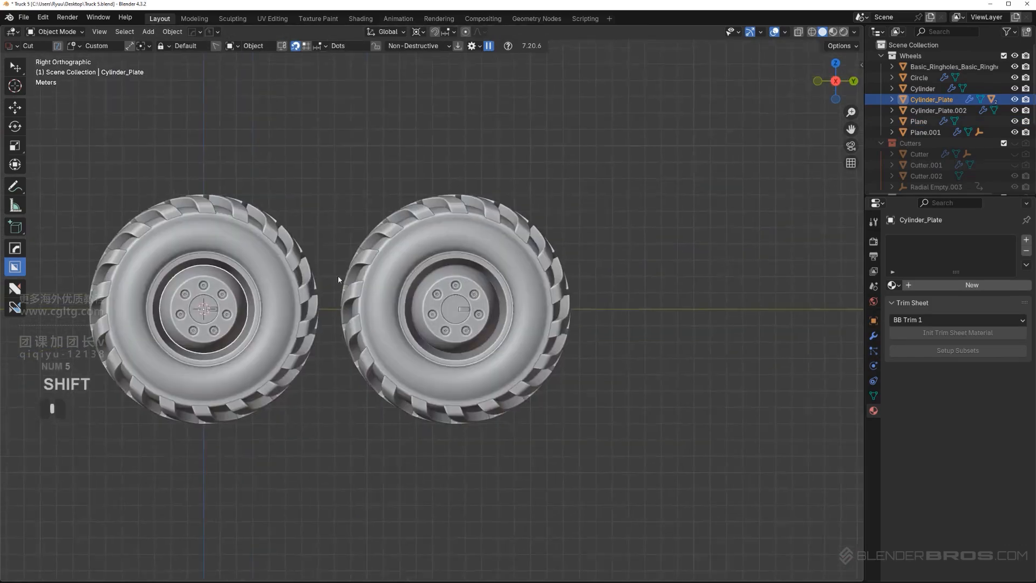
scroll(431, 267, down, 2)
click(468, 264)
scroll(469, 265, down, 2)
key(shift+d)
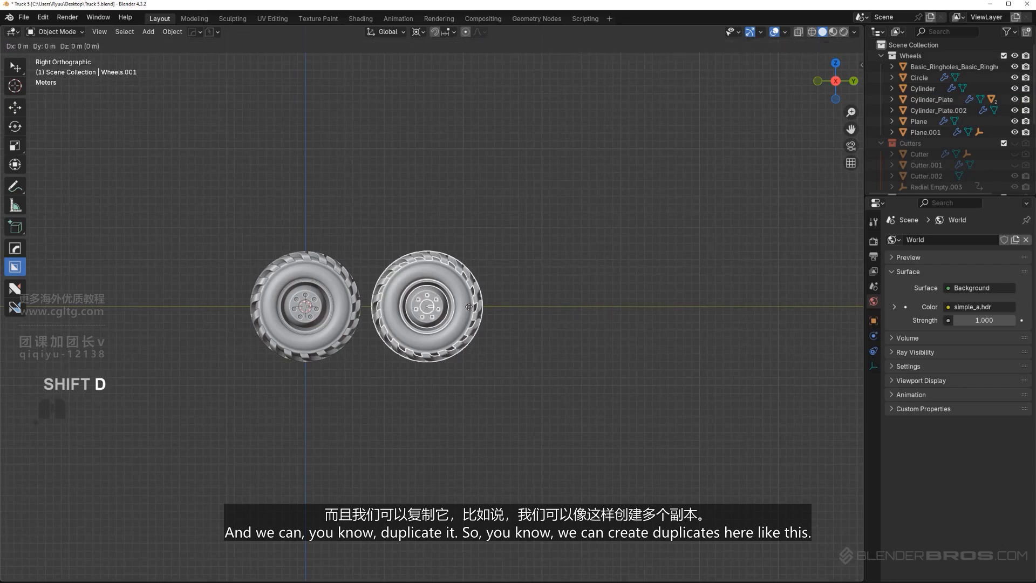
key(y)
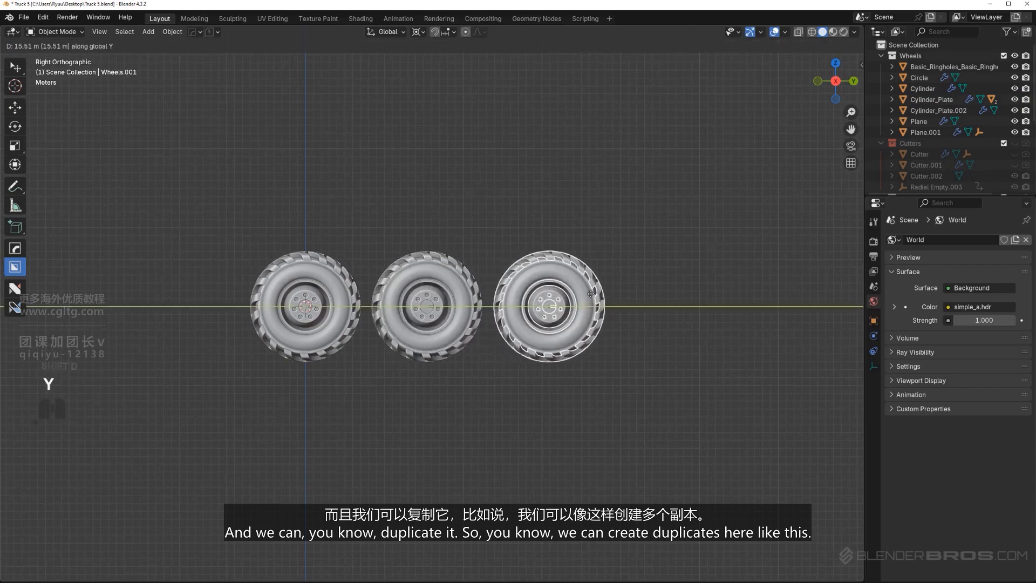
click(590, 293)
key(shift+r)
key(KP_5)
middle_drag(588, 302, 505, 303)
key(a)
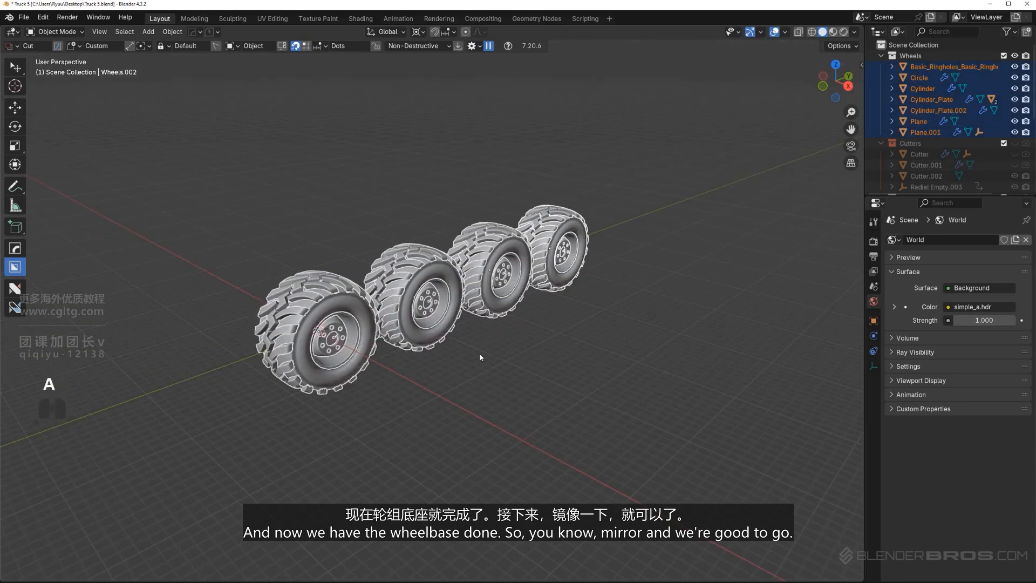
middle_drag(495, 357, 452, 357)
key(alt+x)
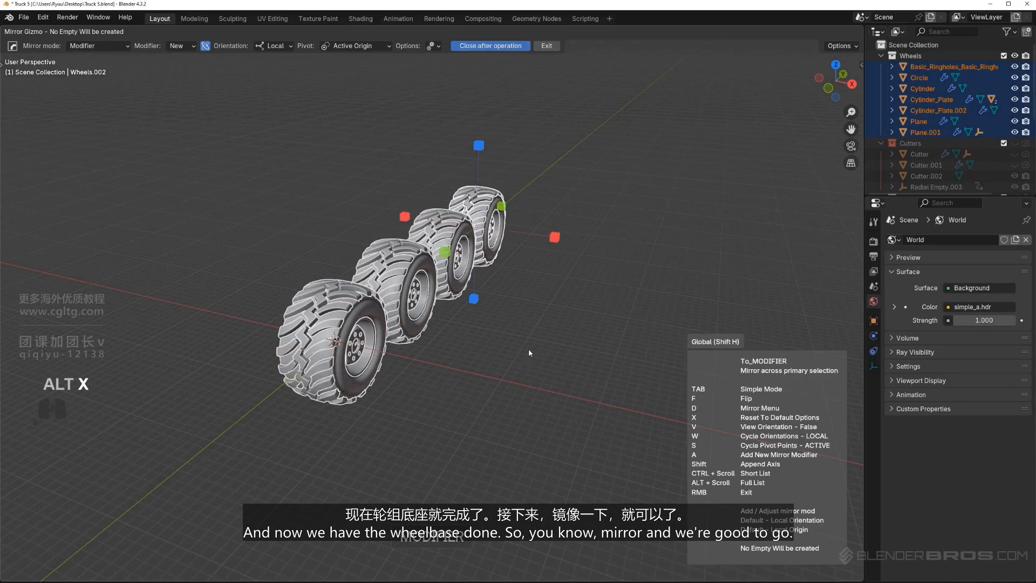
middle_drag(520, 360, 371, 228)
right_click(556, 378)
key(KP_5)
click(437, 215)
Examine the spacing and layout of the four-wheel row from the side and in perspective
scroll(446, 193, down, 1)
scroll(439, 193, down, 1)
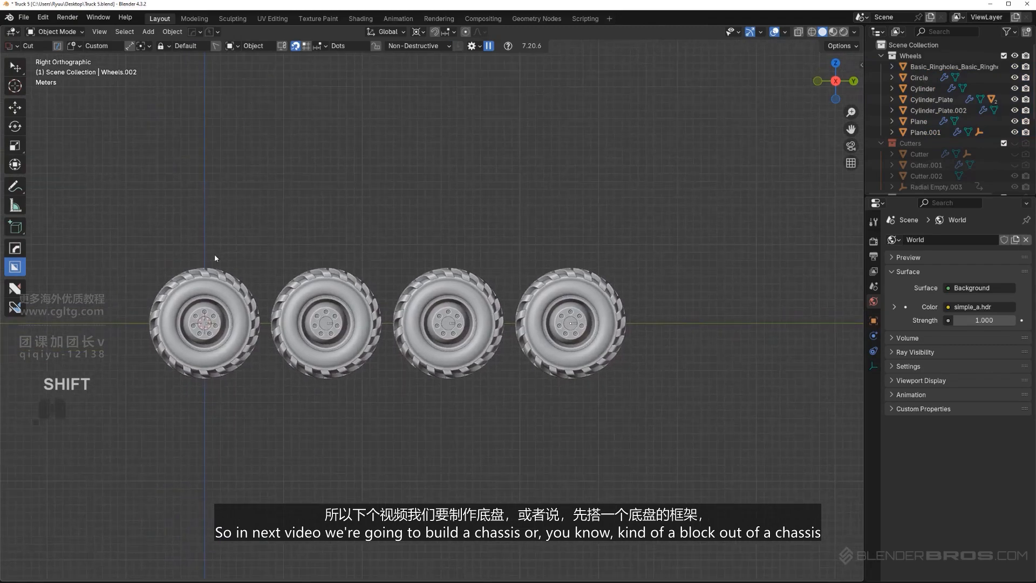
shift+middle_drag(214, 258, 347, 228)
scroll(391, 167, up, 1)
shift+middle_drag(391, 167, 290, 188)
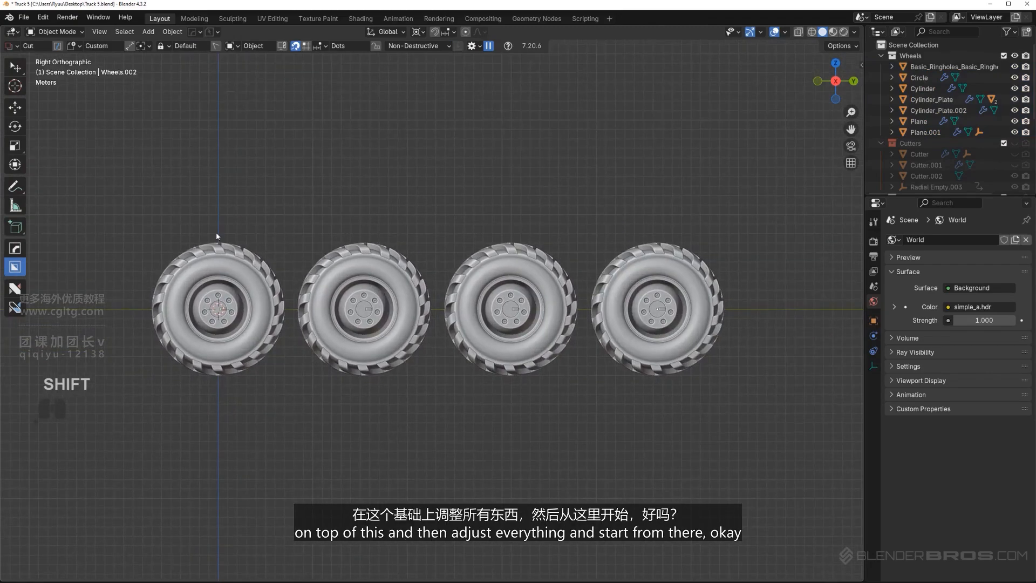
scroll(389, 193, down, 1)
shift+middle_drag(368, 162, 483, 193)
key(KP_5)
scroll(292, 252, up, 2)
mouse_move(352, 252)
middle_down()
mouse_move(292, 252)
mouse_move(345, 257)
middle_up()
shift+middle_drag(345, 256, 476, 219)
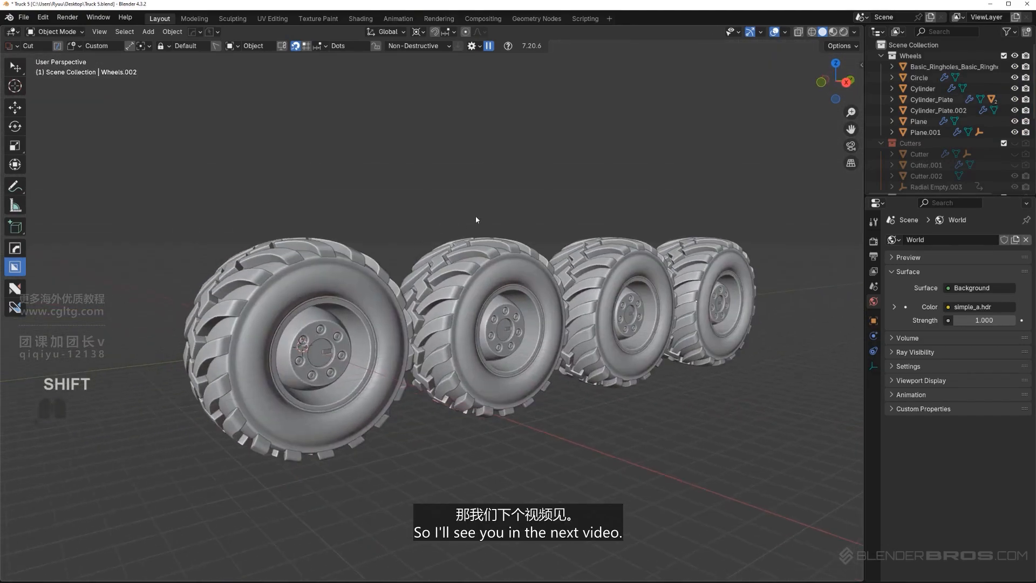